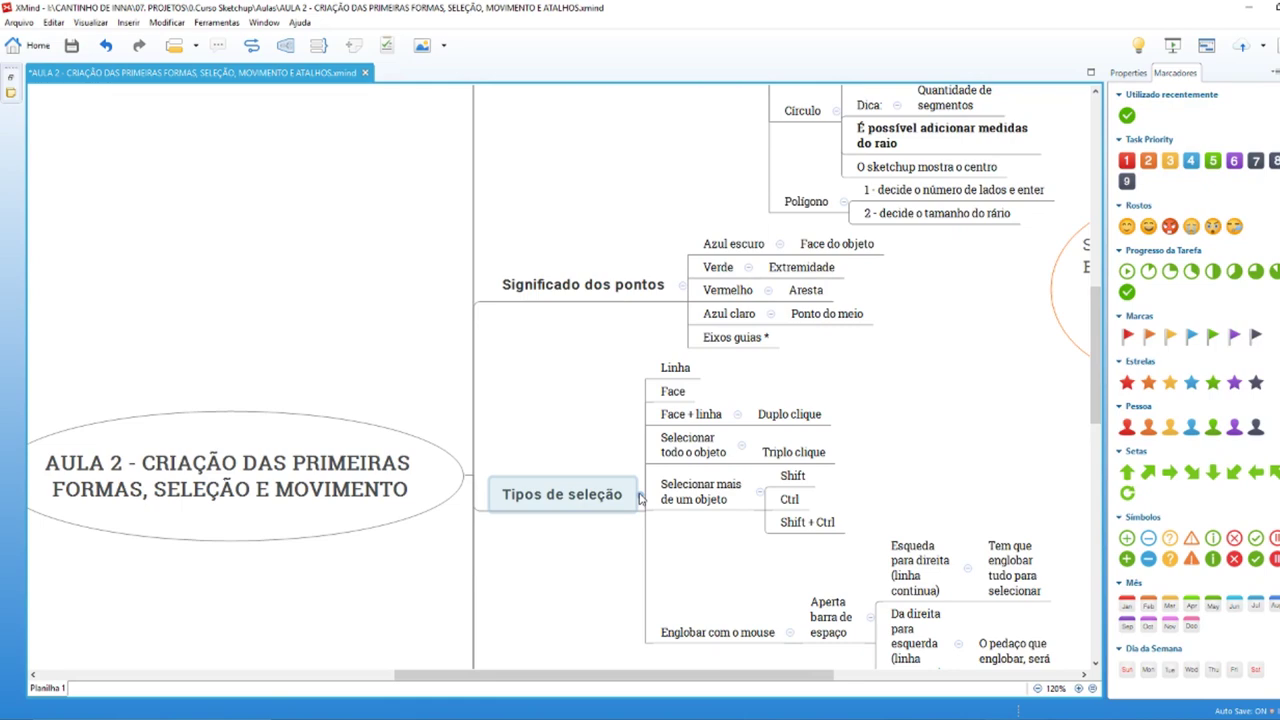
Step: Highlight the ATENÇÃO topic in XMind and select its two notes
{"action": "scroll", "coordinate": [640, 497], "scroll_direction": "up", "scroll_amount": 5}
{"action": "scroll", "coordinate": [657, 437], "scroll_direction": "up", "scroll_amount": 6}
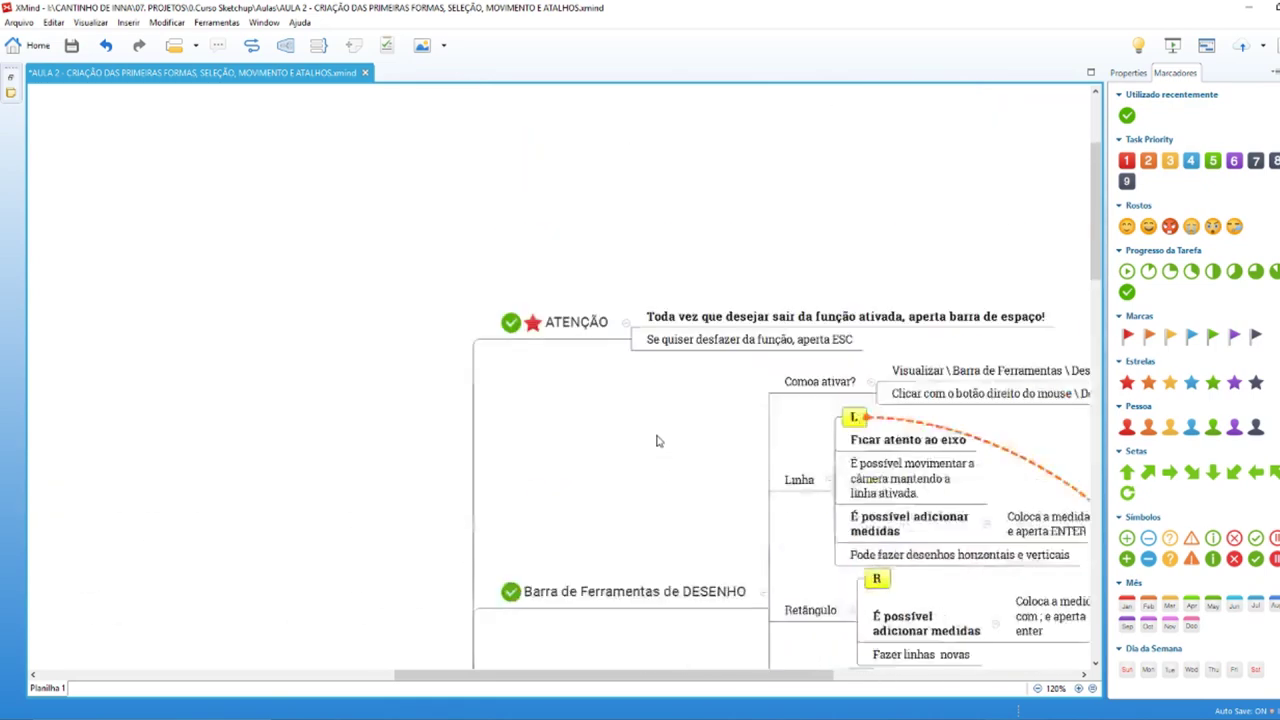
{"action": "left_click", "coordinate": [560, 322]}
{"action": "left_click_drag", "start_coordinate": [751, 357], "coordinate": [784, 330]}
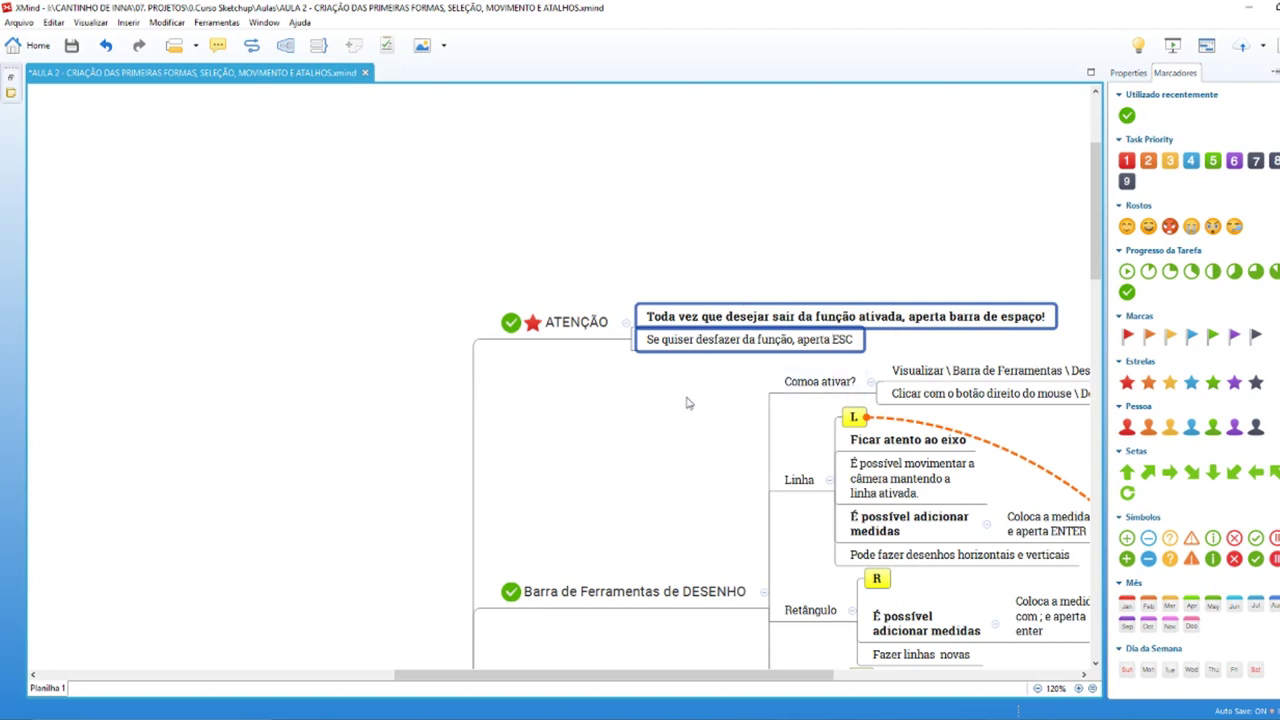
Step: Point out the Barra de Ferramentas de DESENHO topic and its notes
{"action": "scroll", "coordinate": [675, 413], "scroll_direction": "down", "scroll_amount": 2}
{"action": "left_click", "coordinate": [633, 500]}
{"action": "scroll", "coordinate": [633, 505], "scroll_direction": "down", "scroll_amount": 2}
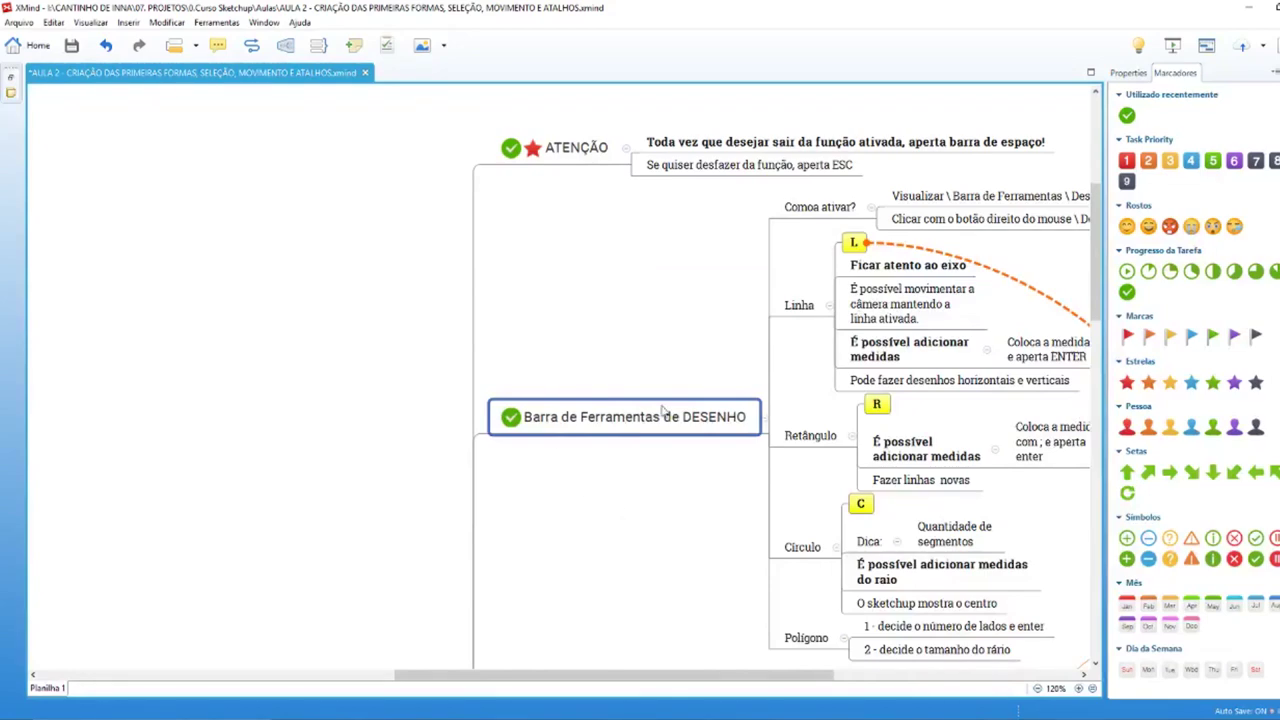
{"action": "scroll", "coordinate": [630, 450], "scroll_direction": "down", "scroll_amount": 1}
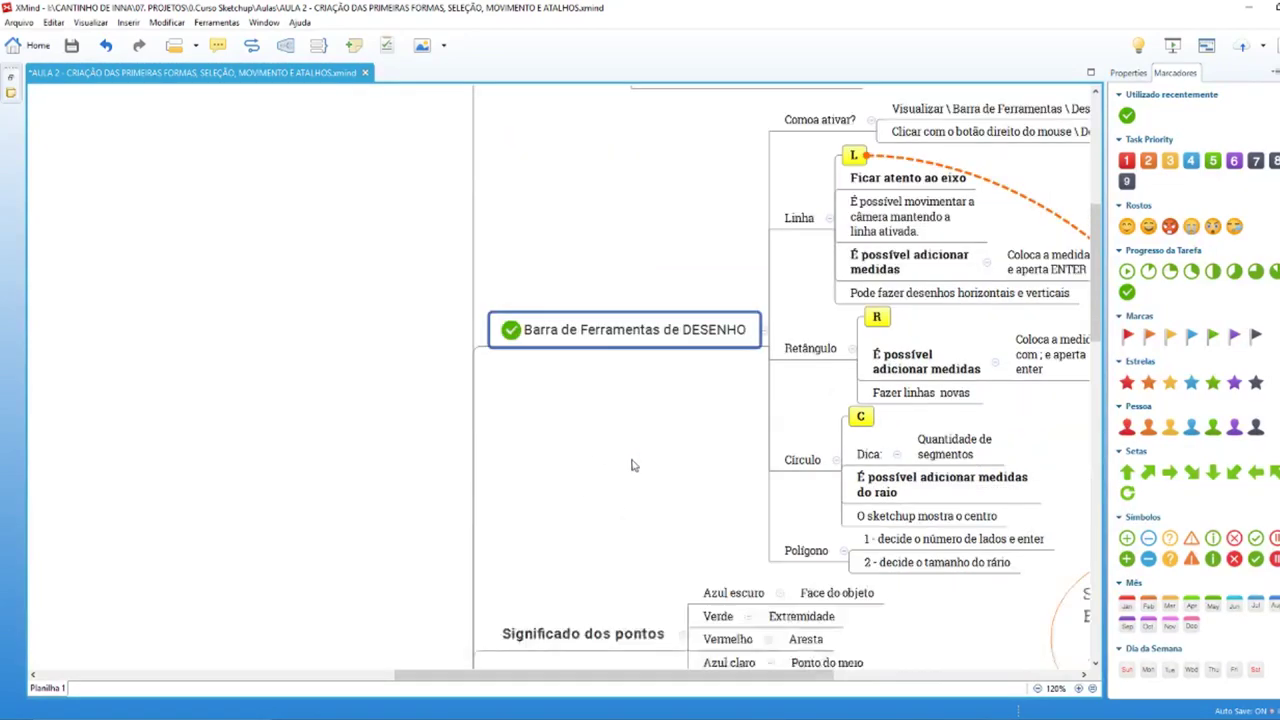
{"action": "scroll", "coordinate": [680, 520], "scroll_direction": "up", "scroll_amount": 1}
{"action": "left_click_drag", "start_coordinate": [741, 662], "coordinate": [748, 662]}
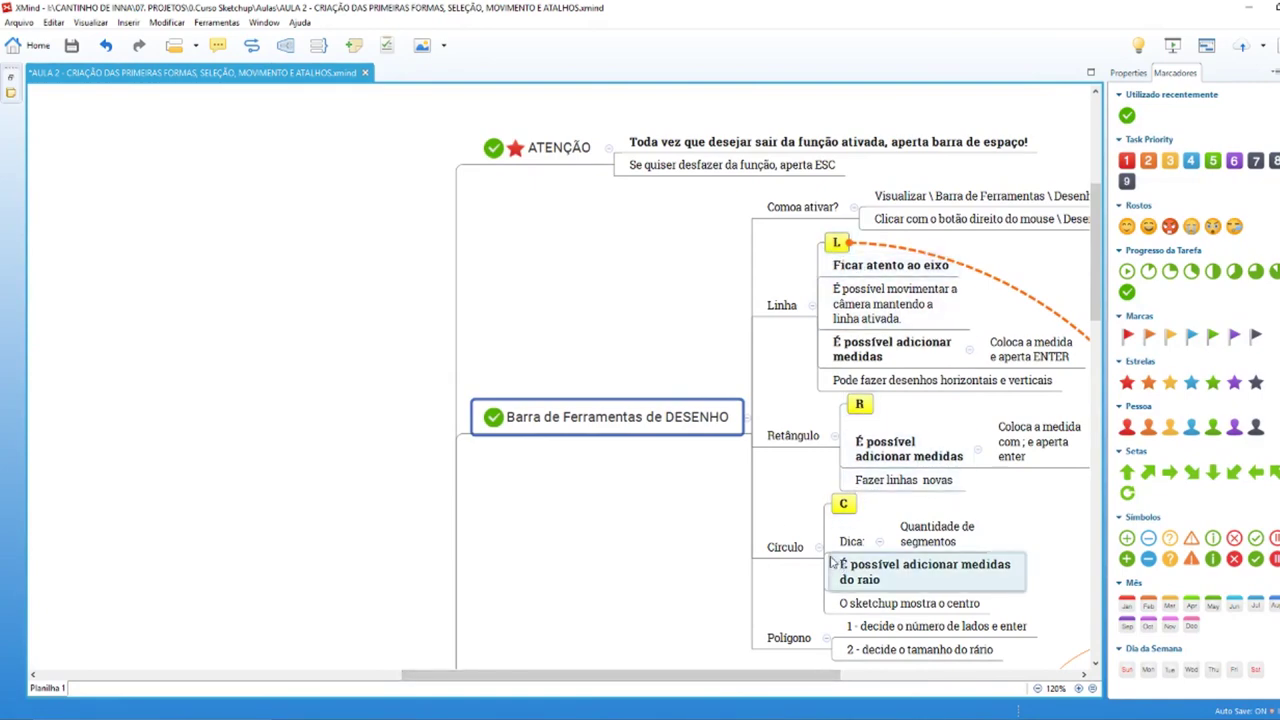
Step: Scroll through the remaining drawing-tool notes, then bring up the SketchUp model
{"action": "scroll", "coordinate": [785, 590], "scroll_direction": "down", "scroll_amount": 1}
{"action": "scroll", "coordinate": [650, 575], "scroll_direction": "down", "scroll_amount": 1}
{"action": "scroll", "coordinate": [563, 529], "scroll_direction": "down", "scroll_amount": 1}
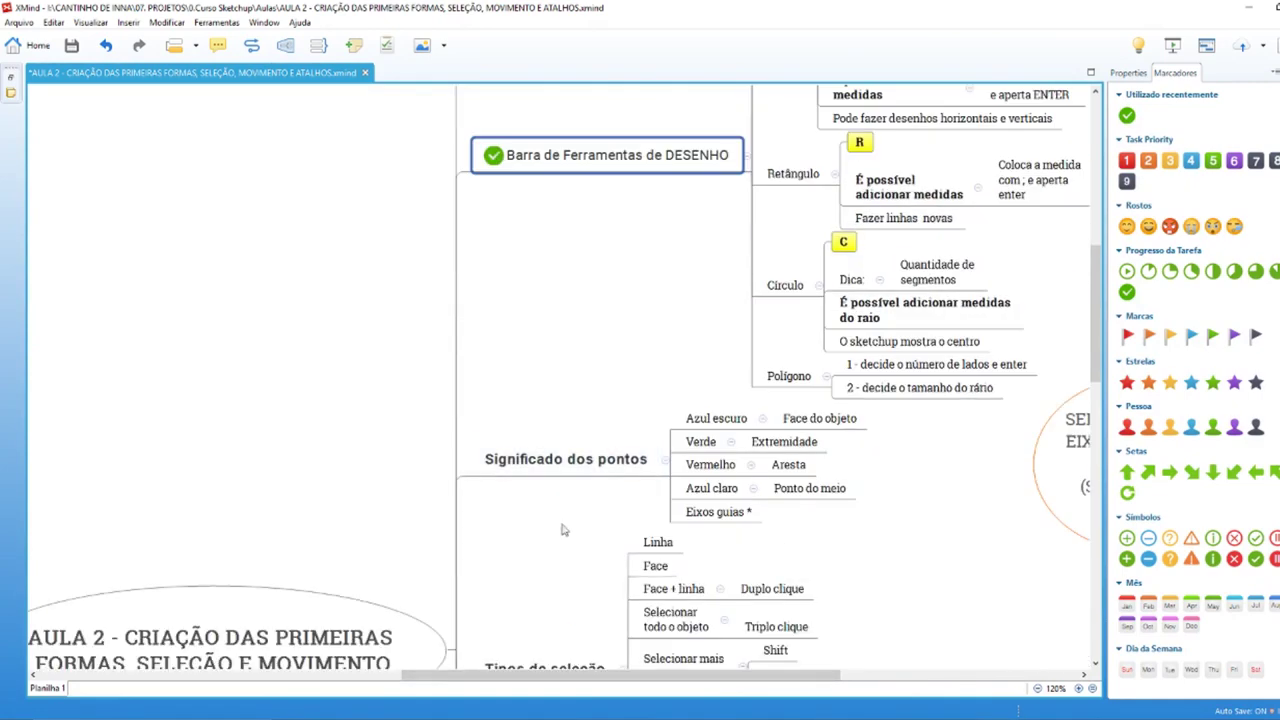
{"action": "scroll", "coordinate": [700, 400], "scroll_direction": "down", "scroll_amount": 2}
{"action": "scroll", "coordinate": [700, 360], "scroll_direction": "up", "scroll_amount": 3}
{"action": "scroll", "coordinate": [609, 439], "scroll_direction": "down", "scroll_amount": 1}
{"action": "scroll", "coordinate": [612, 429], "scroll_direction": "down", "scroll_amount": 1}
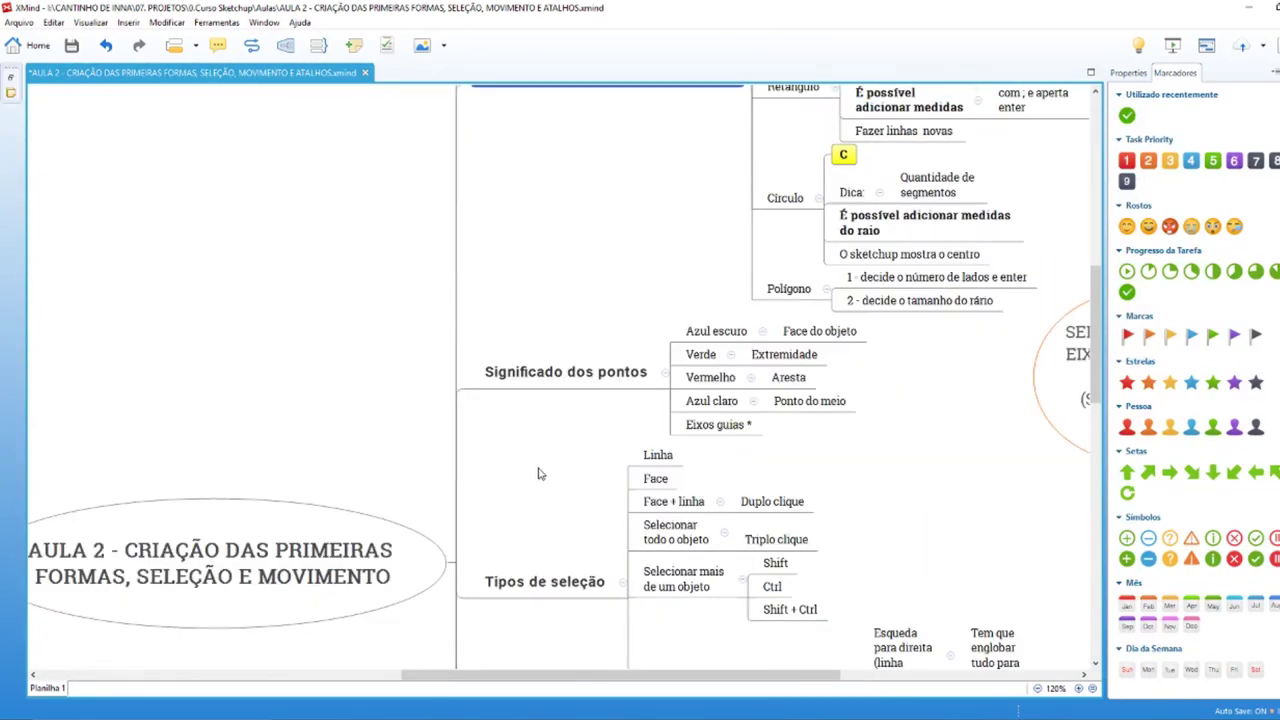
{"action": "scroll", "coordinate": [552, 405], "scroll_direction": "down", "scroll_amount": 1}
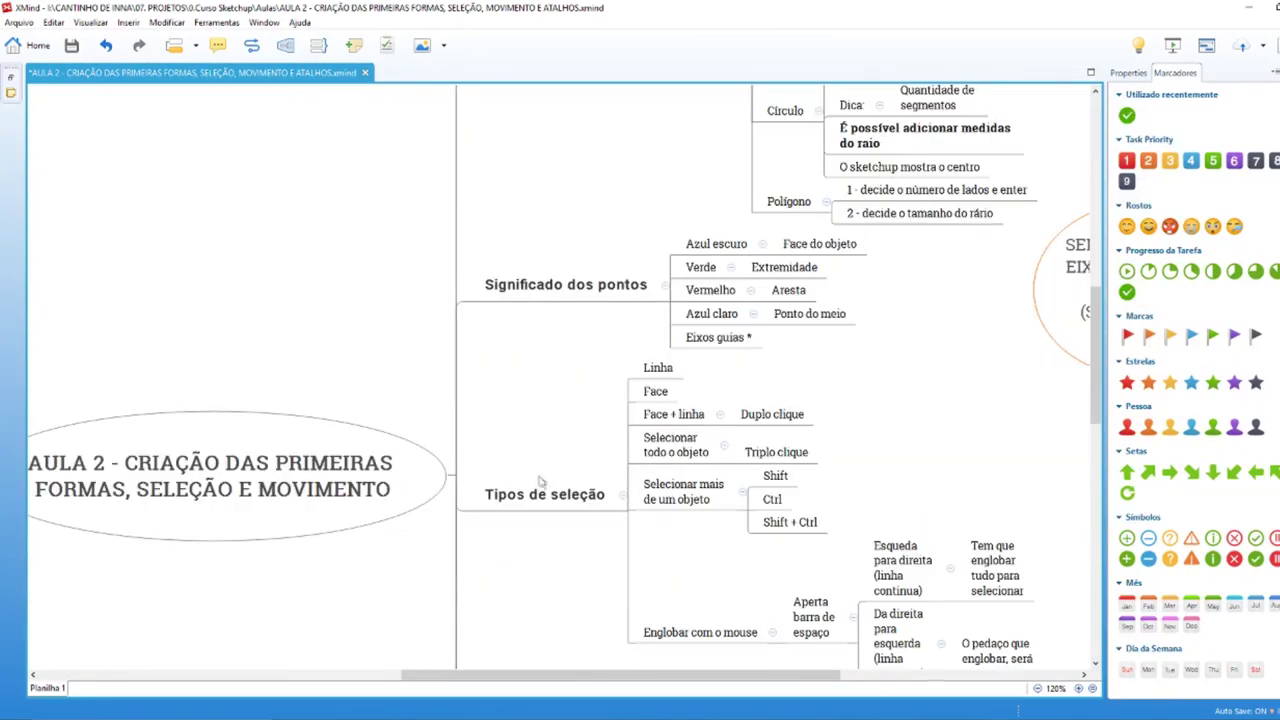
{"action": "left_click", "coordinate": [365, 714]}
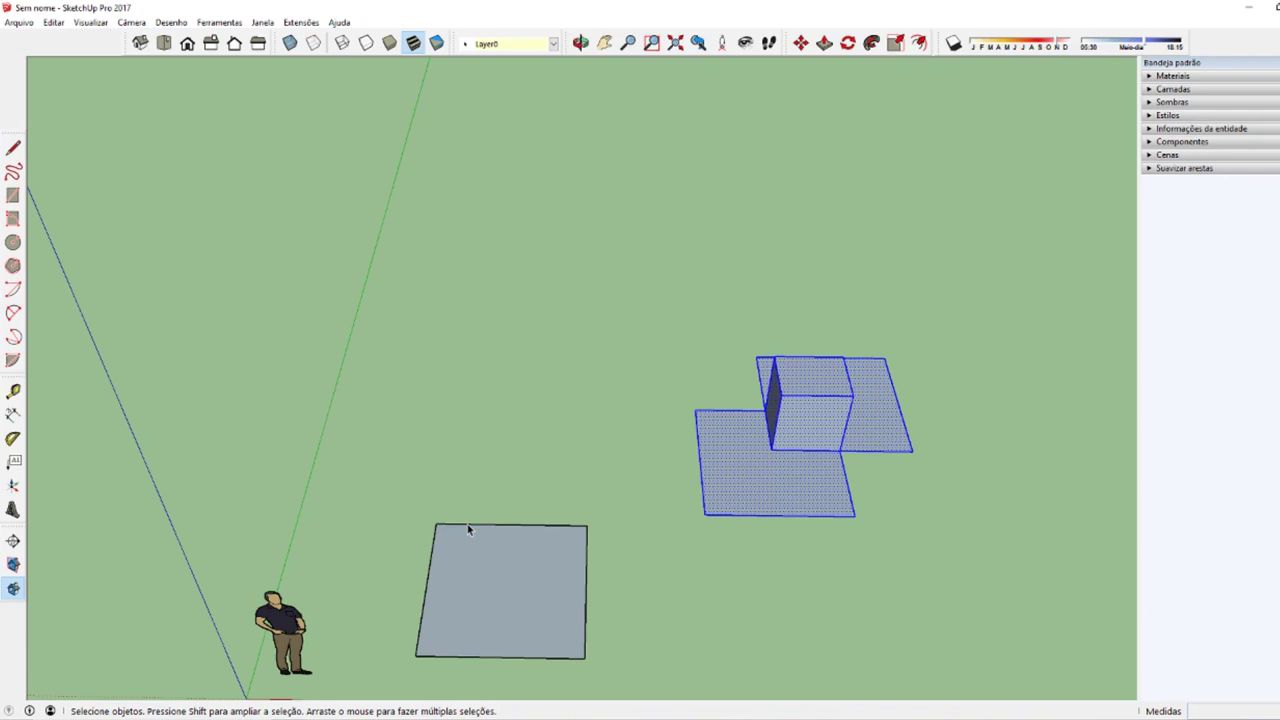
Step: Orbit and zoom around the squares and cube, then switch to the Line tool (L)
{"action": "middle_click_drag", "start_coordinate": [520, 613], "coordinate": [508, 591]}
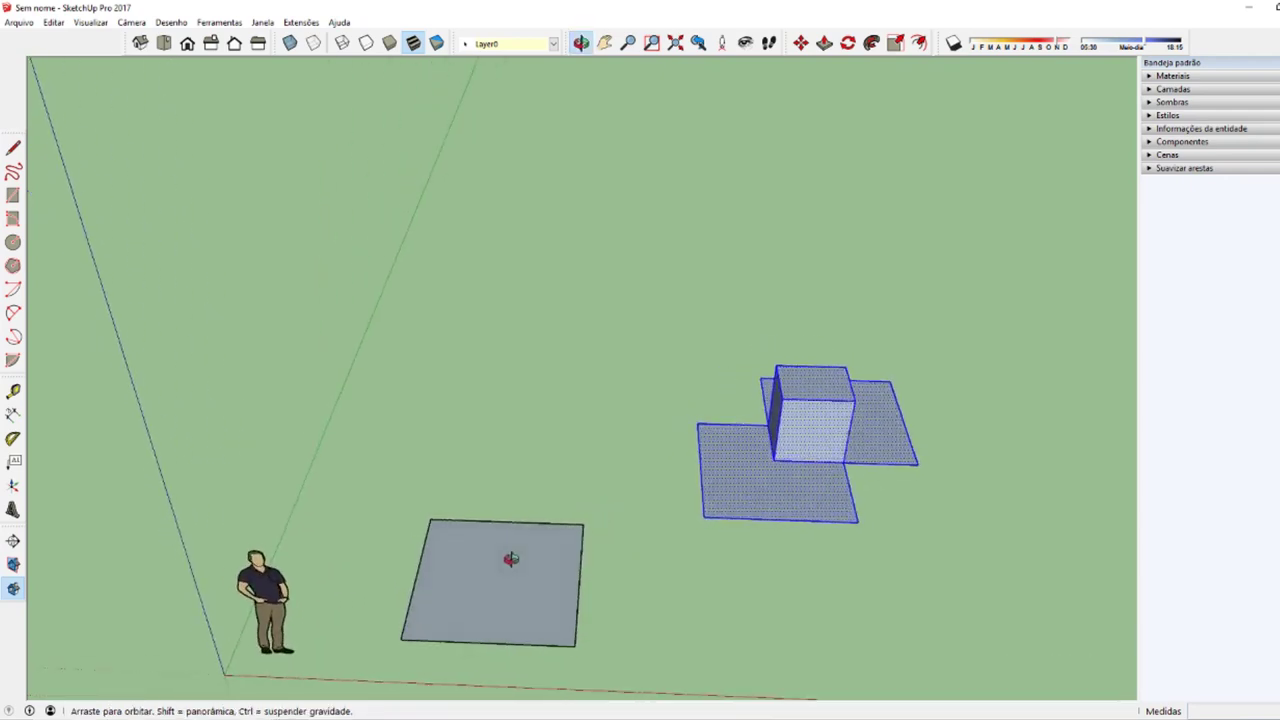
{"action": "key", "text": "o"}
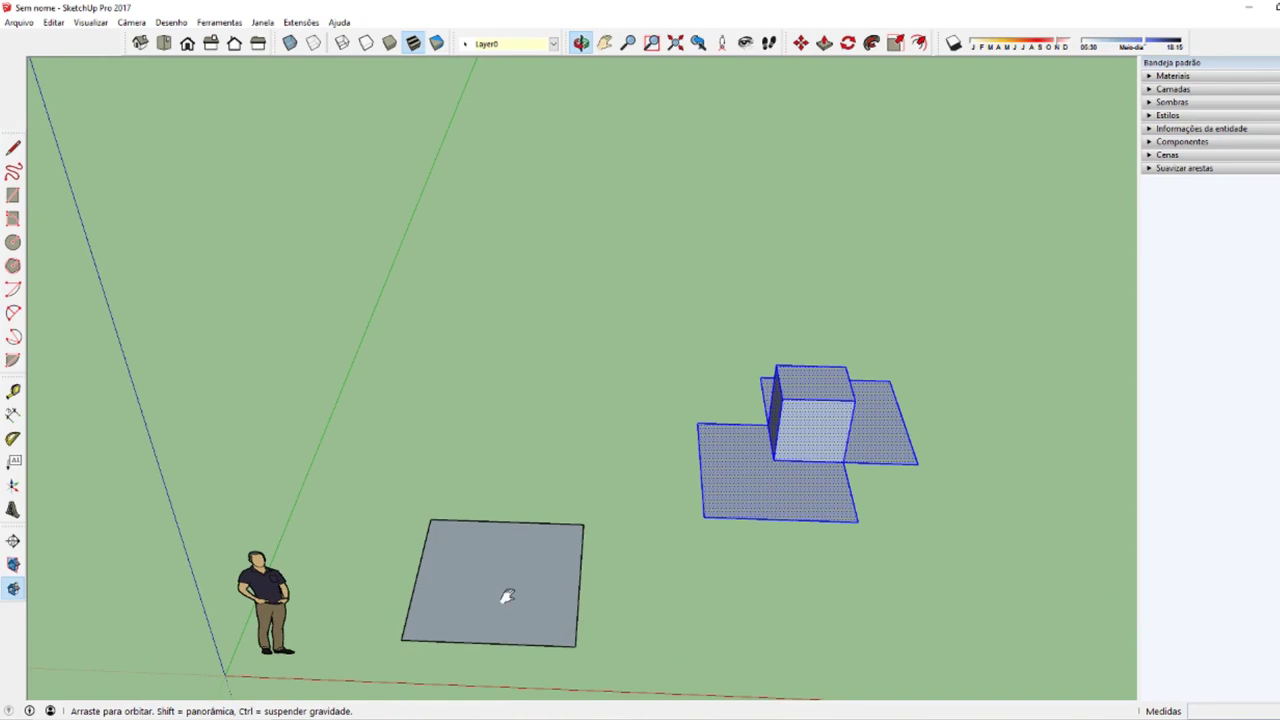
{"action": "mouse_move", "coordinate": [507, 596]}
{"action": "left_mouse_down"}
{"action": "mouse_move", "coordinate": [526, 591]}
{"action": "mouse_move", "coordinate": [583, 474]}
{"action": "mouse_move", "coordinate": [529, 517]}
{"action": "mouse_move", "coordinate": [572, 541]}
{"action": "left_mouse_up"}
{"action": "key", "text": "space"}
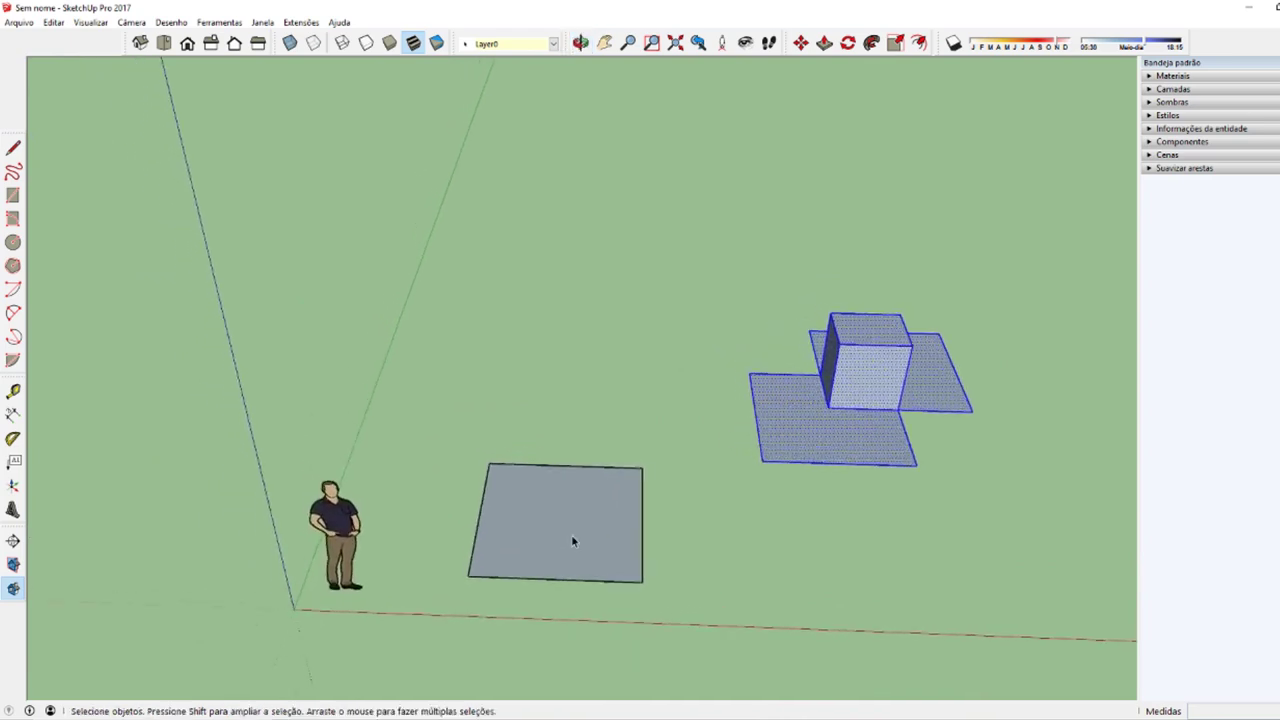
{"action": "scroll", "coordinate": [554, 556], "scroll_direction": "up", "scroll_amount": 2}
{"action": "scroll", "coordinate": [554, 556], "scroll_direction": "down", "scroll_amount": 1}
{"action": "scroll", "coordinate": [554, 556], "scroll_direction": "up", "scroll_amount": 2}
{"action": "scroll", "coordinate": [554, 556], "scroll_direction": "down", "scroll_amount": 2}
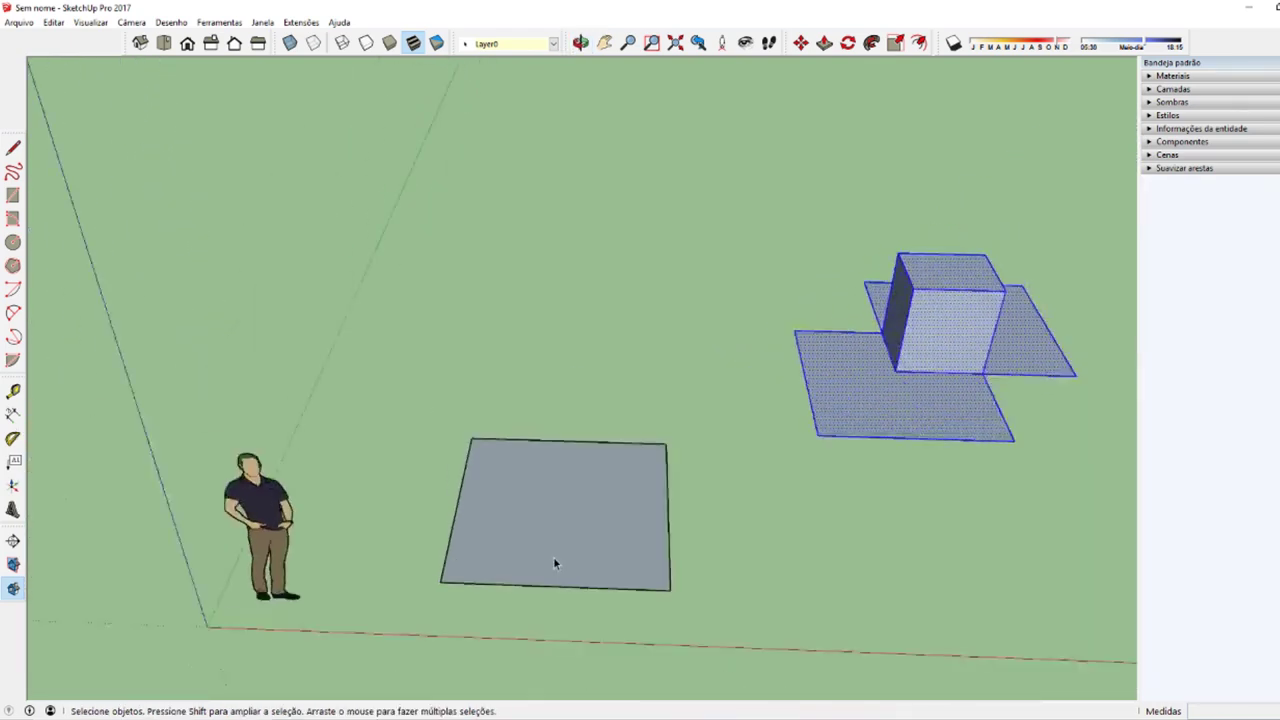
{"action": "scroll", "coordinate": [553, 556], "scroll_direction": "up", "scroll_amount": 1}
{"action": "mouse_move", "coordinate": [544, 544]}
{"action": "middle_mouse_down"}
{"action": "mouse_move", "coordinate": [586, 549]}
{"action": "mouse_move", "coordinate": [494, 563]}
{"action": "mouse_move", "coordinate": [587, 545]}
{"action": "mouse_move", "coordinate": [629, 586]}
{"action": "mouse_move", "coordinate": [603, 577]}
{"action": "mouse_move", "coordinate": [600, 521]}
{"action": "middle_mouse_up"}
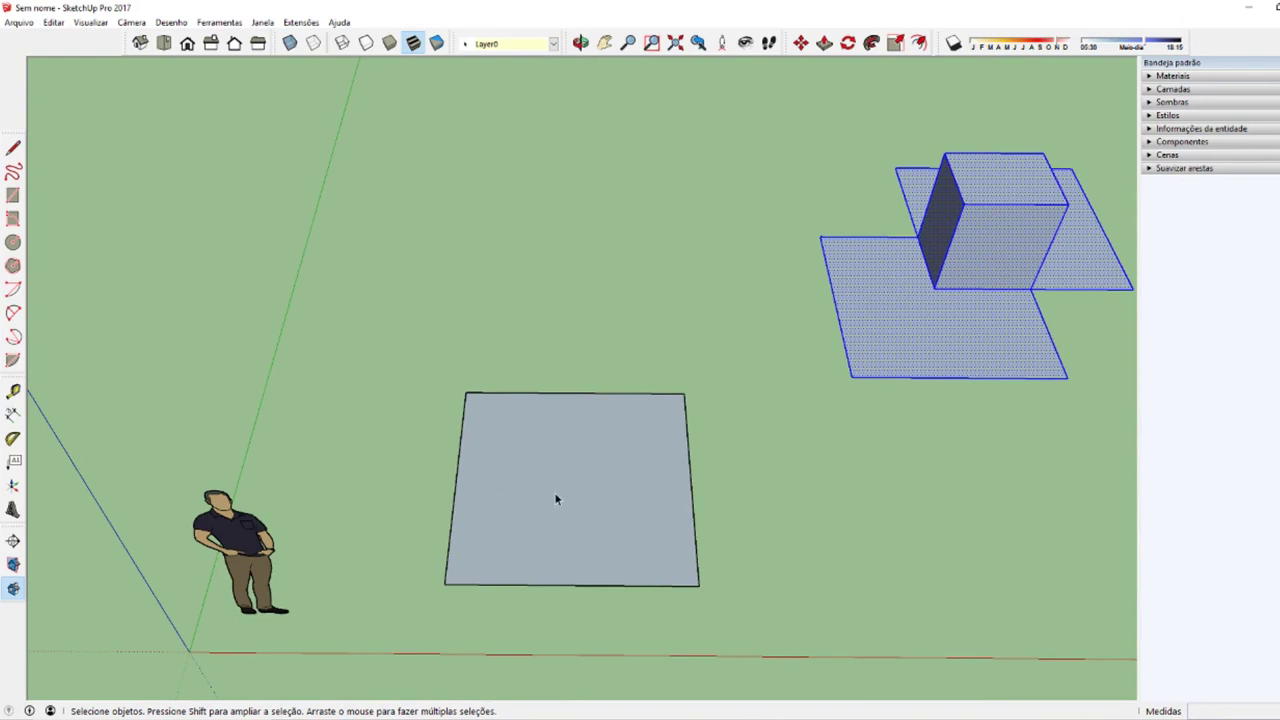
{"action": "key", "text": "l"}
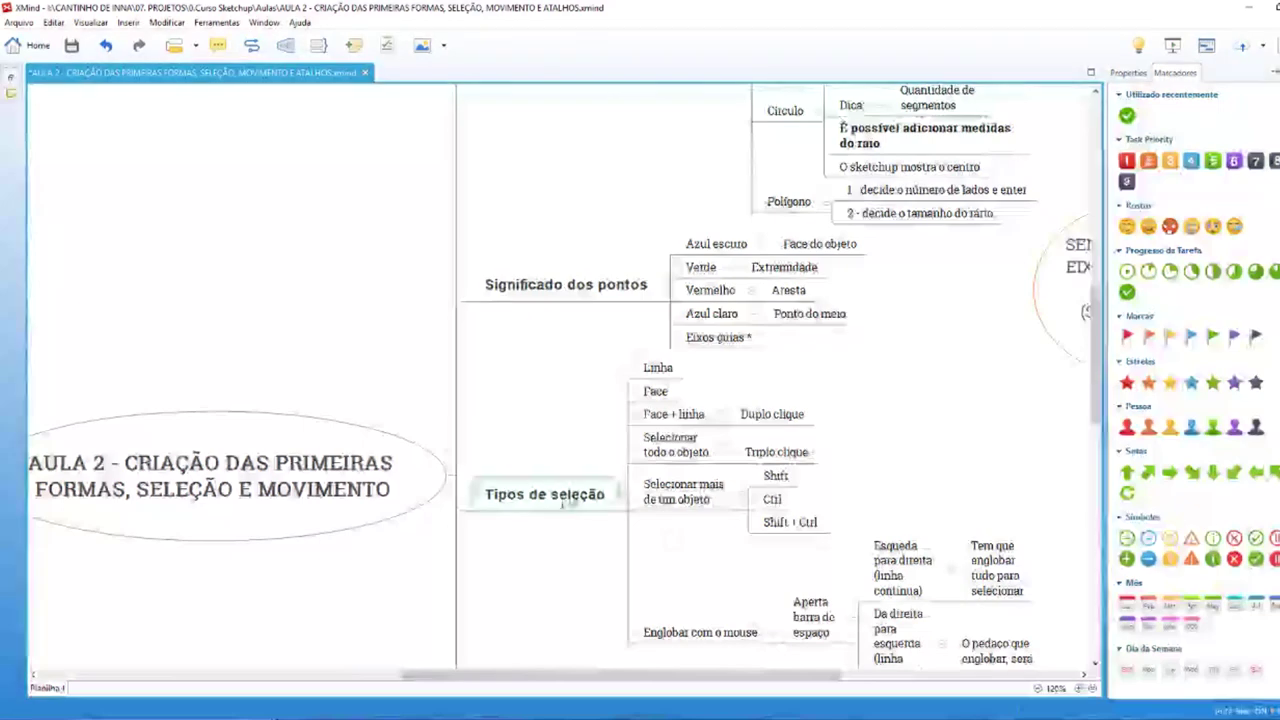
Step: Zoom the map to Significado dos pontos and point out Azul escuro meaning Face do objeto
{"action": "scroll", "coordinate": [570, 430], "scroll_direction": "up", "scroll_amount": 1}
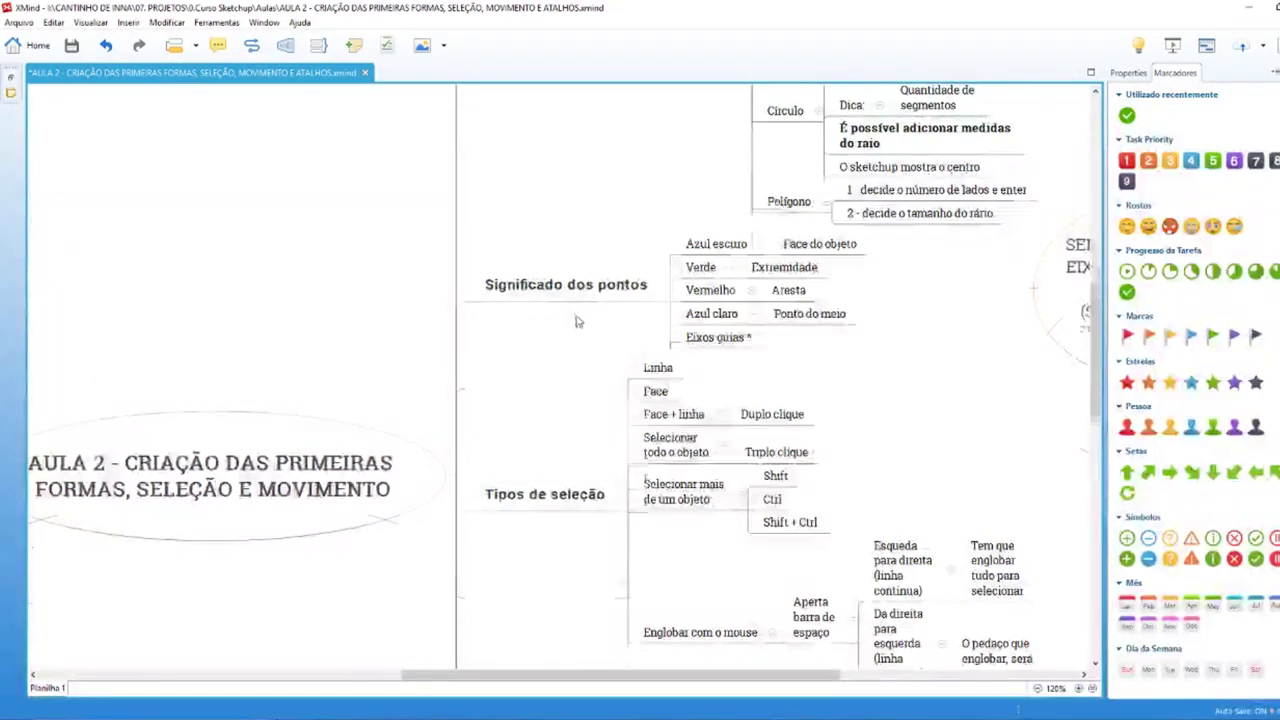
{"action": "scroll", "coordinate": [585, 375], "scroll_direction": "up", "scroll_amount": 1}
{"action": "left_click", "coordinate": [585, 375]}
{"action": "scroll", "coordinate": [680, 370], "scroll_direction": "up", "scroll_amount": 1, "text": "ctrl"}
{"action": "scroll", "coordinate": [680, 370], "scroll_direction": "up", "scroll_amount": 4, "text": "ctrl"}
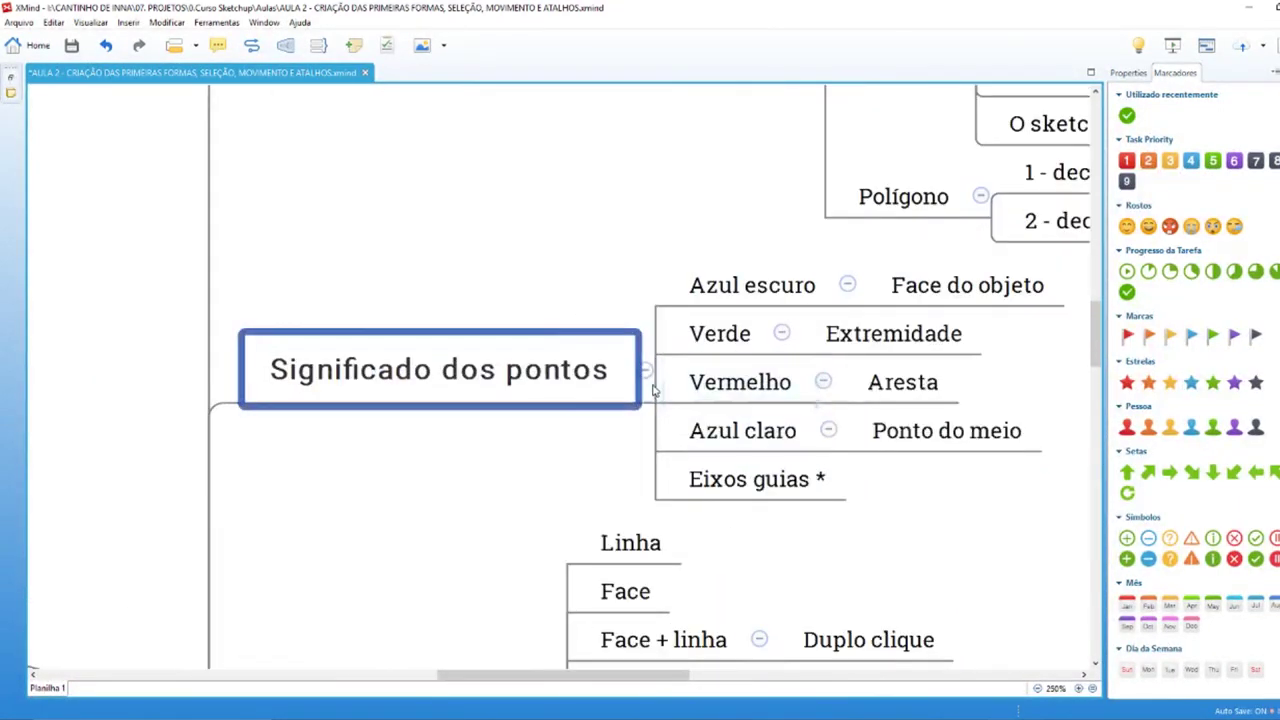
{"action": "left_click", "coordinate": [723, 300]}
{"action": "left_click", "coordinate": [925, 295]}
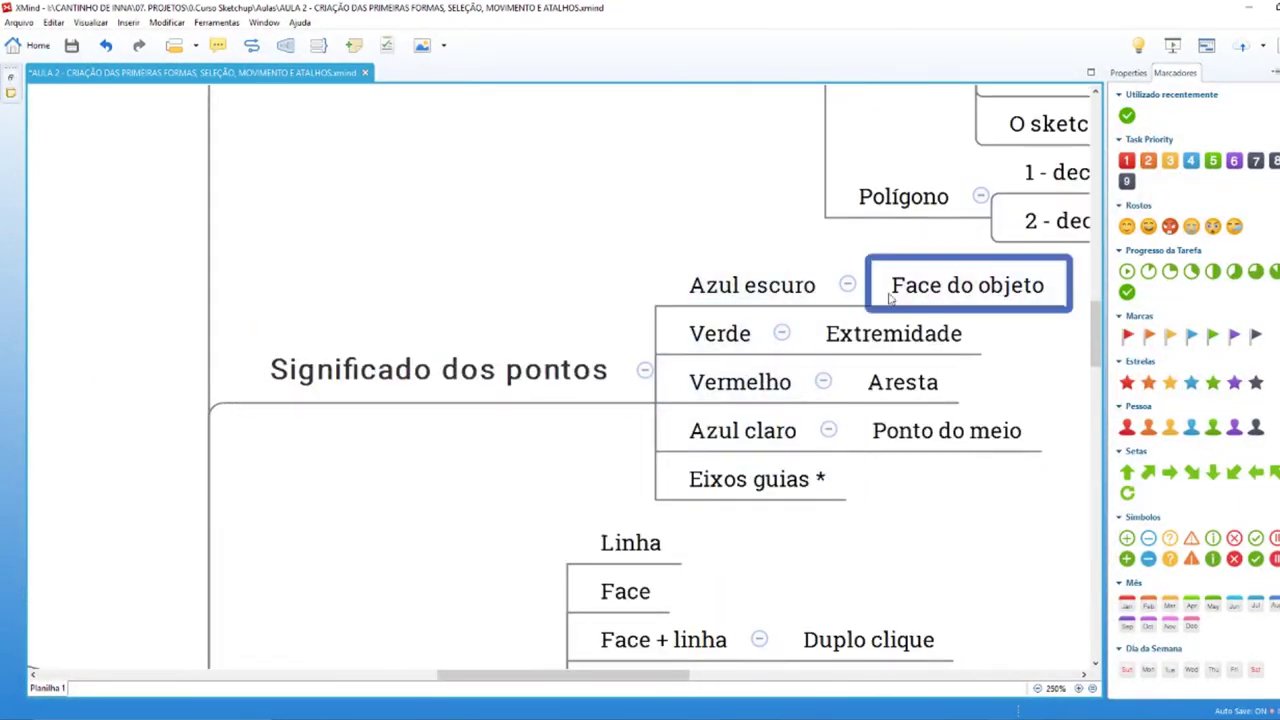
Step: Point out Verde (Extremidade), Vermelho, and Azul claro (Ponto do meio)
{"action": "left_click", "coordinate": [730, 340]}
{"action": "left_click", "coordinate": [862, 340]}
{"action": "left_click", "coordinate": [738, 393]}
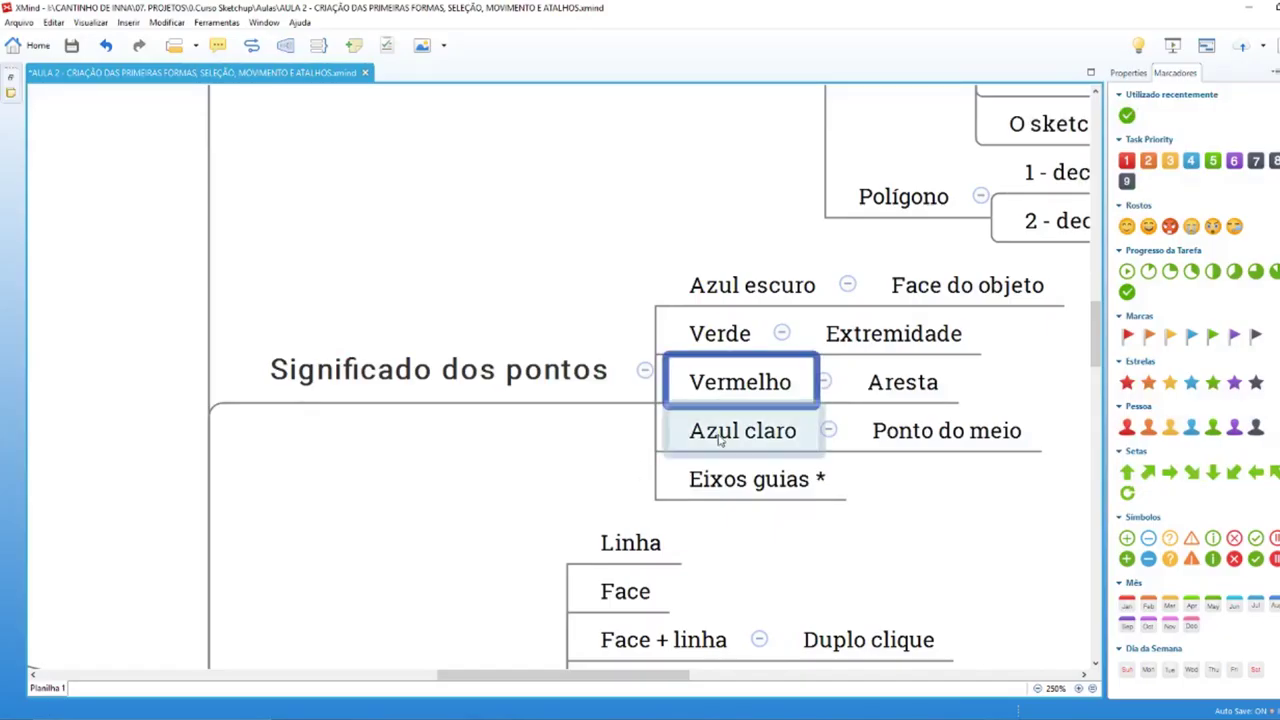
{"action": "left_click", "coordinate": [765, 432]}
{"action": "left_click", "coordinate": [866, 432]}
{"action": "left_click", "coordinate": [810, 432]}
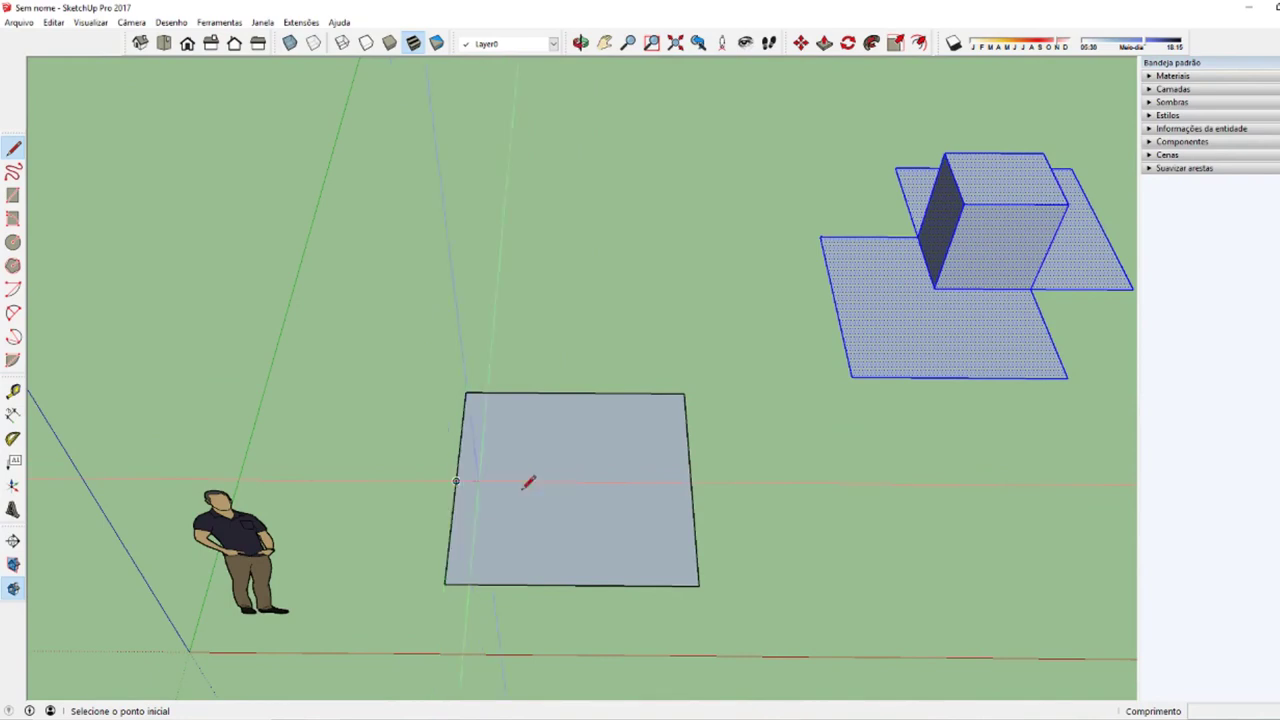
Step: Draw a flat circle on the ground right of the grey square with the Circle tool (C)
{"action": "key", "text": "c"}
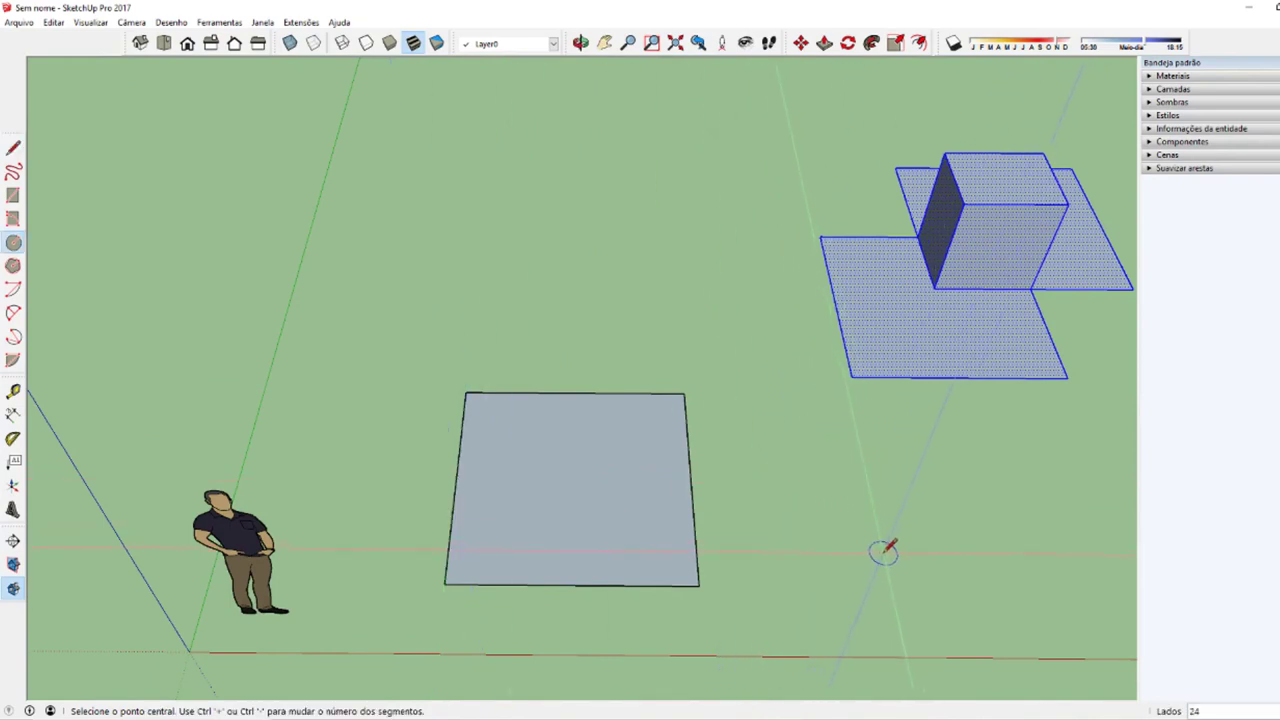
{"action": "left_click", "coordinate": [866, 558]}
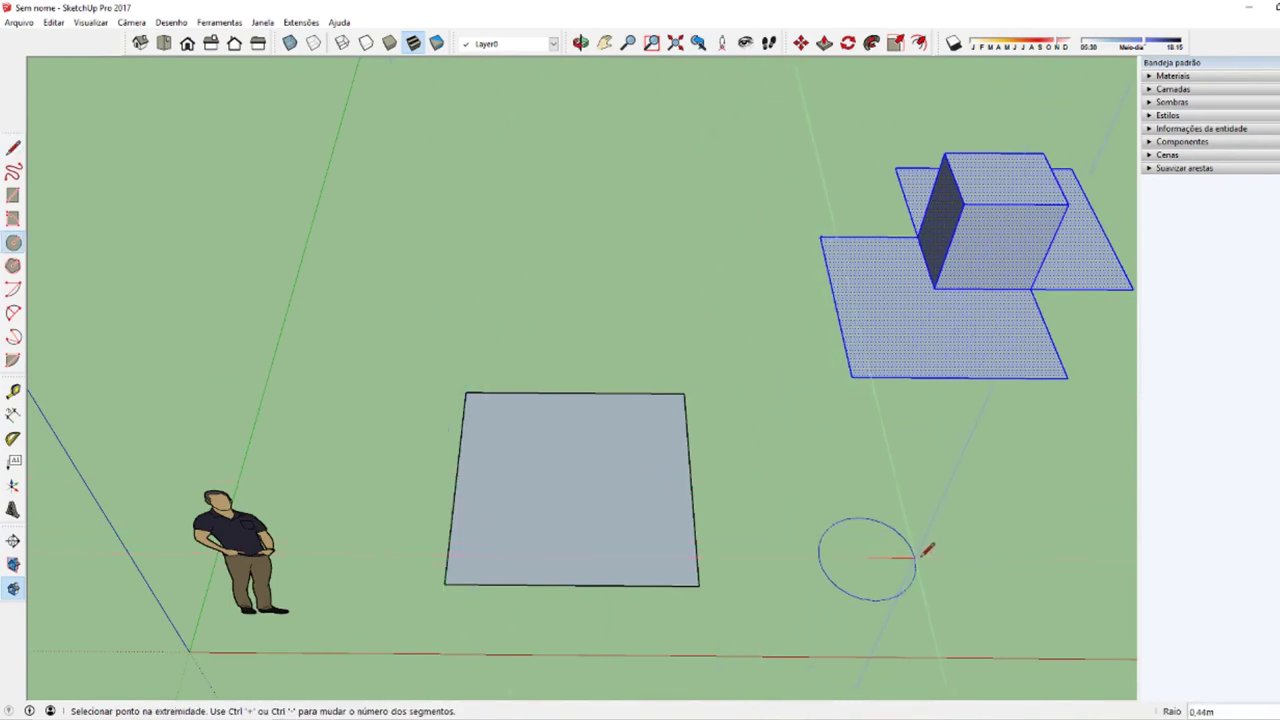
{"action": "left_click", "coordinate": [950, 552]}
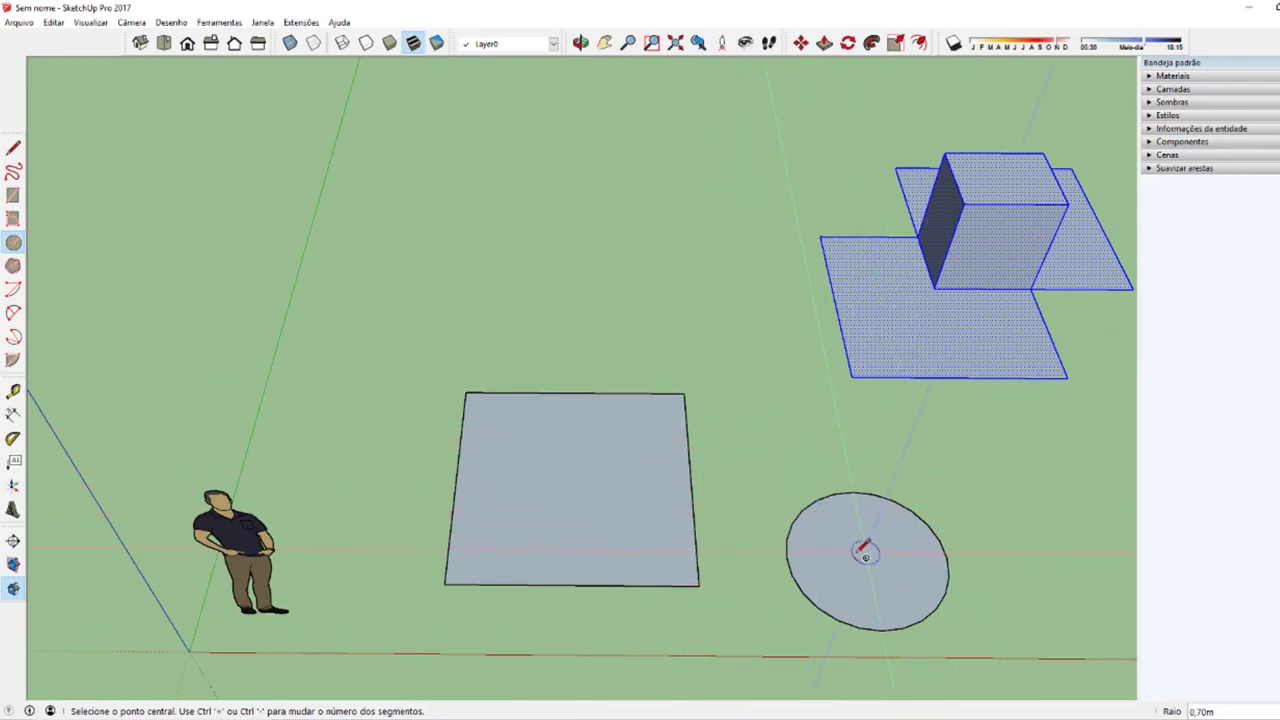
{"action": "scroll", "coordinate": [866, 557], "scroll_direction": "up", "scroll_amount": 2}
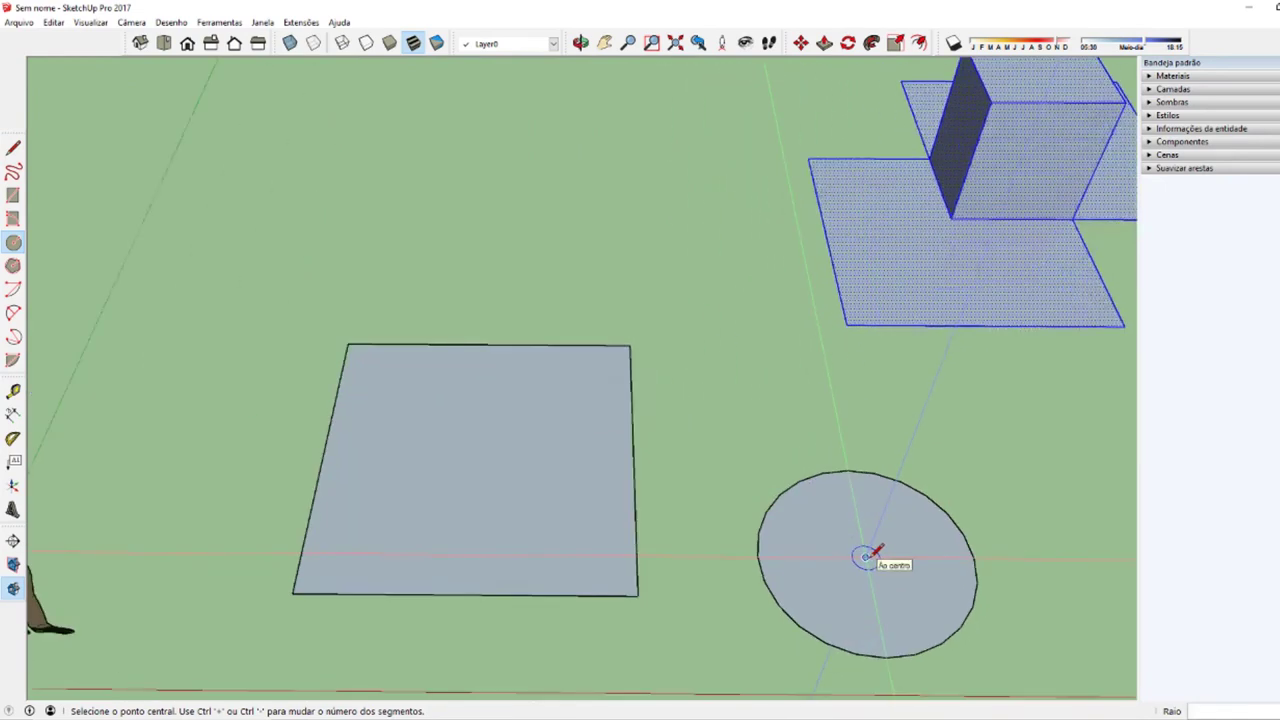
{"action": "scroll", "coordinate": [866, 557], "scroll_direction": "up", "scroll_amount": 3}
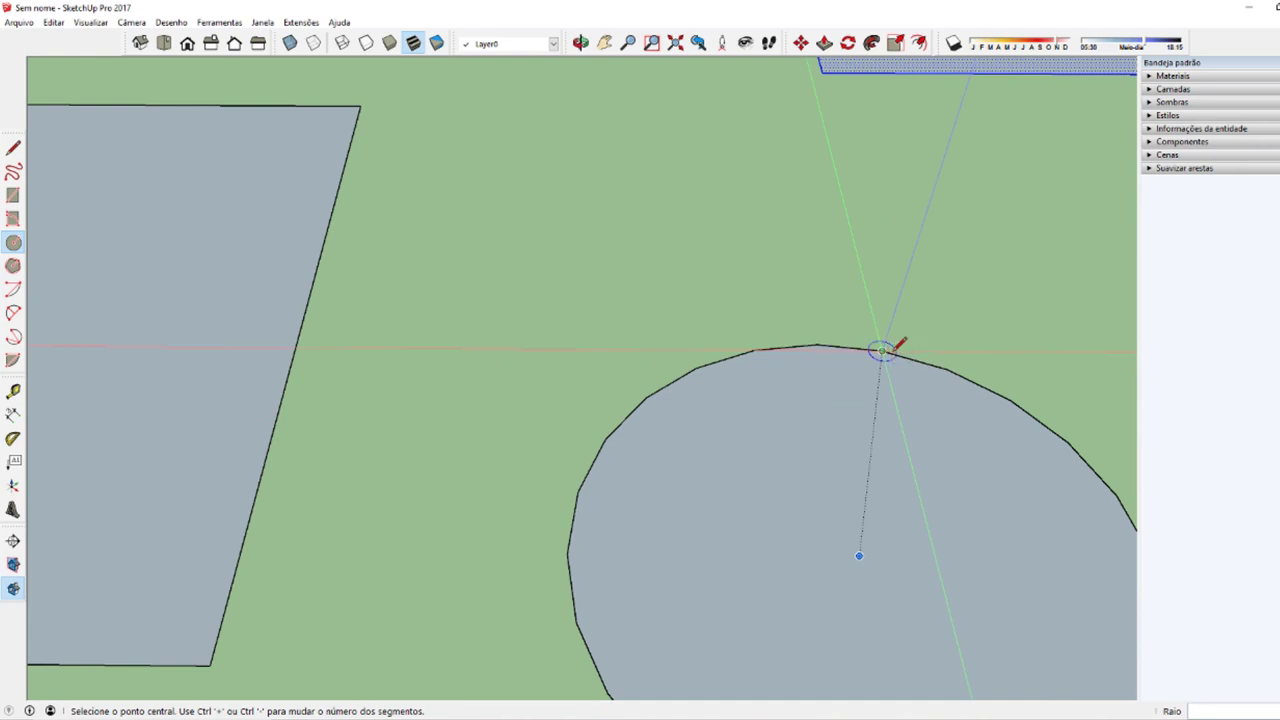
{"action": "key", "text": "space"}
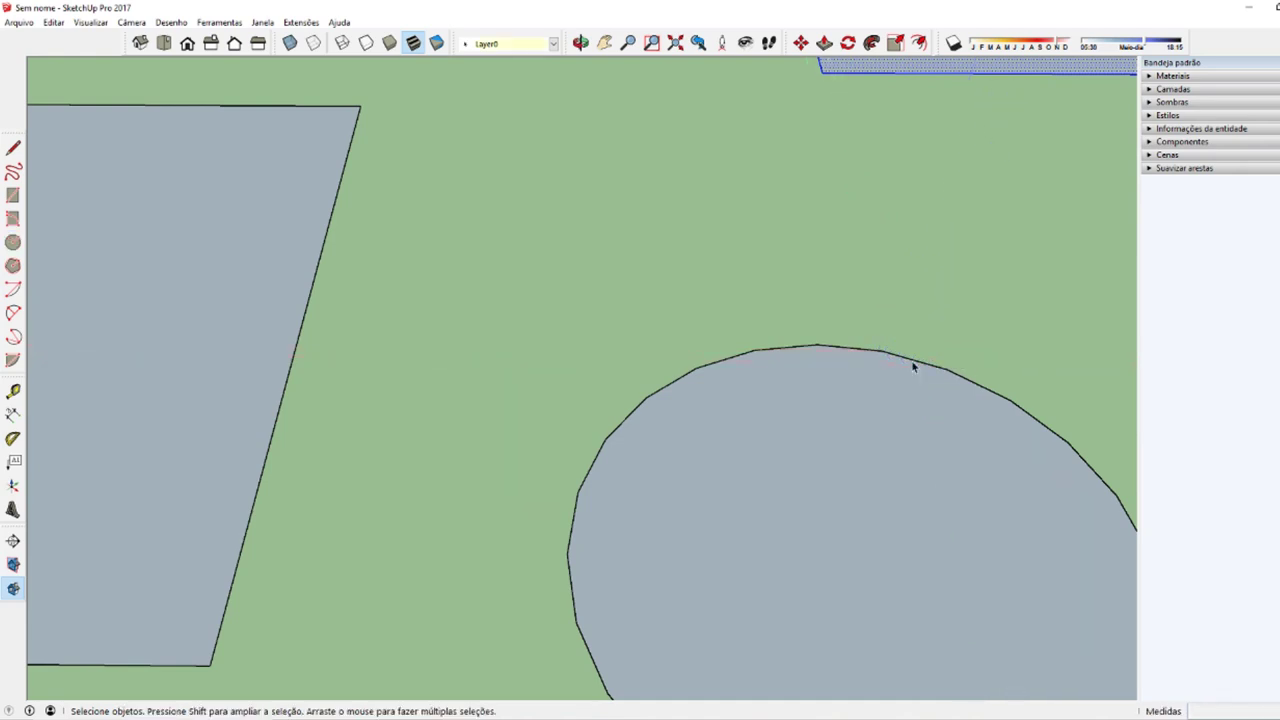
{"action": "left_click", "coordinate": [912, 363]}
{"action": "double_click", "coordinate": [913, 364]}
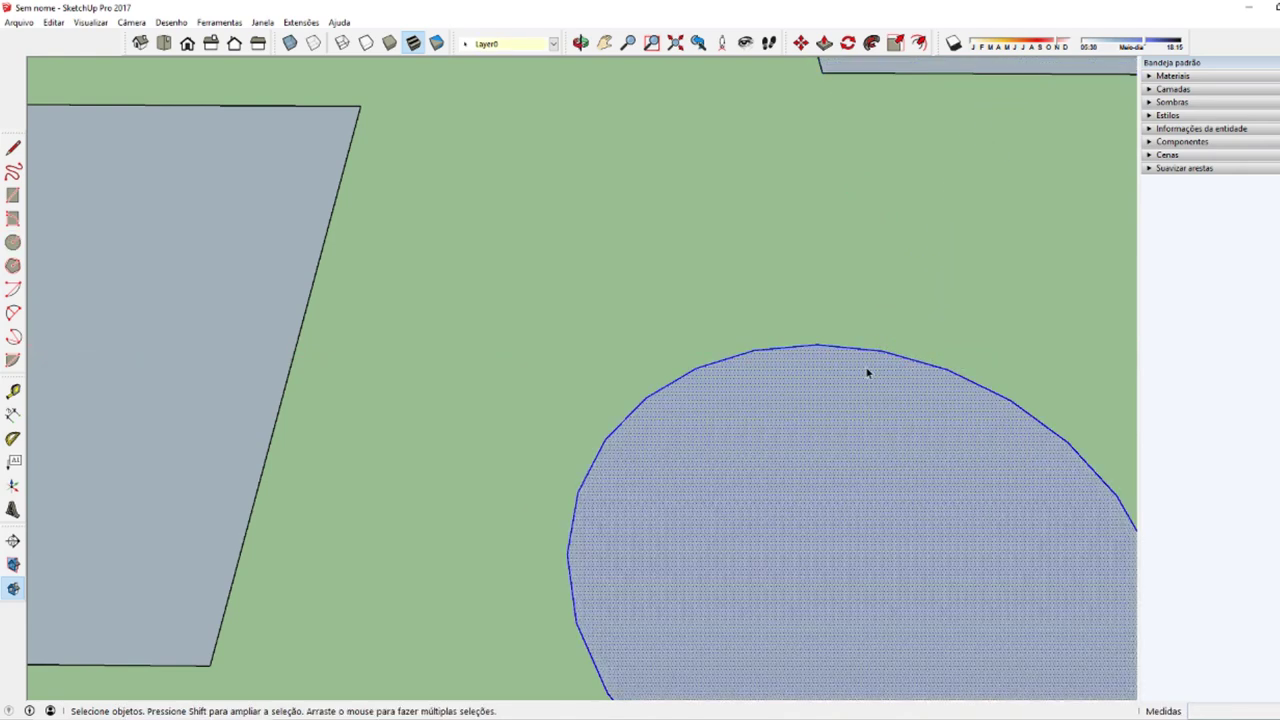
{"action": "scroll", "coordinate": [868, 373], "scroll_direction": "up", "scroll_amount": 2}
{"action": "scroll", "coordinate": [870, 322], "scroll_direction": "up", "scroll_amount": 2}
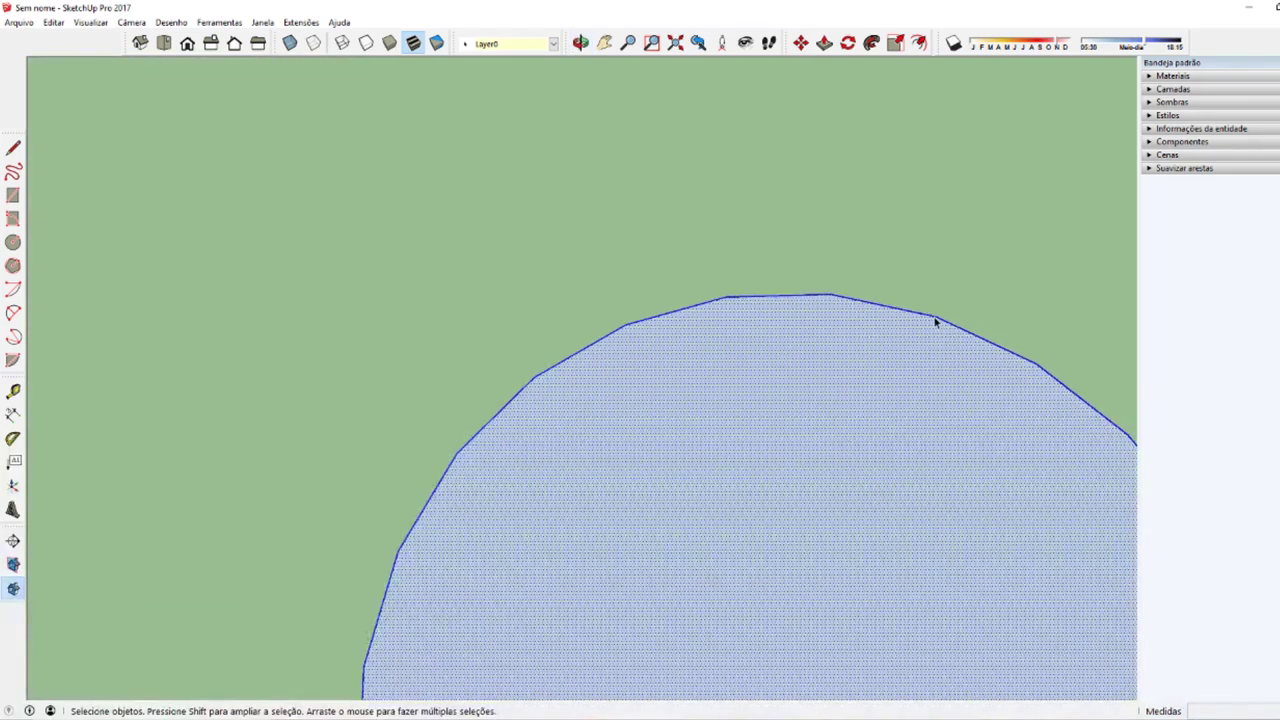
{"action": "scroll", "coordinate": [932, 321], "scroll_direction": "down", "scroll_amount": 2}
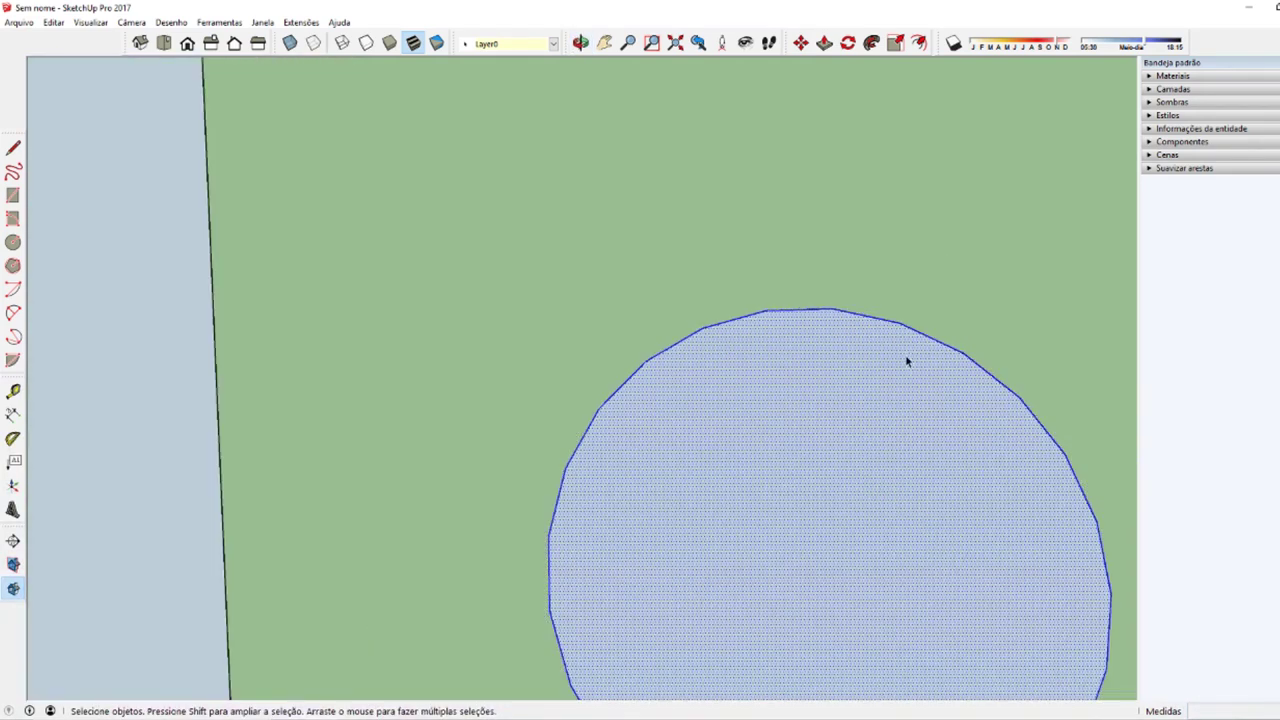
{"action": "key", "text": "l"}
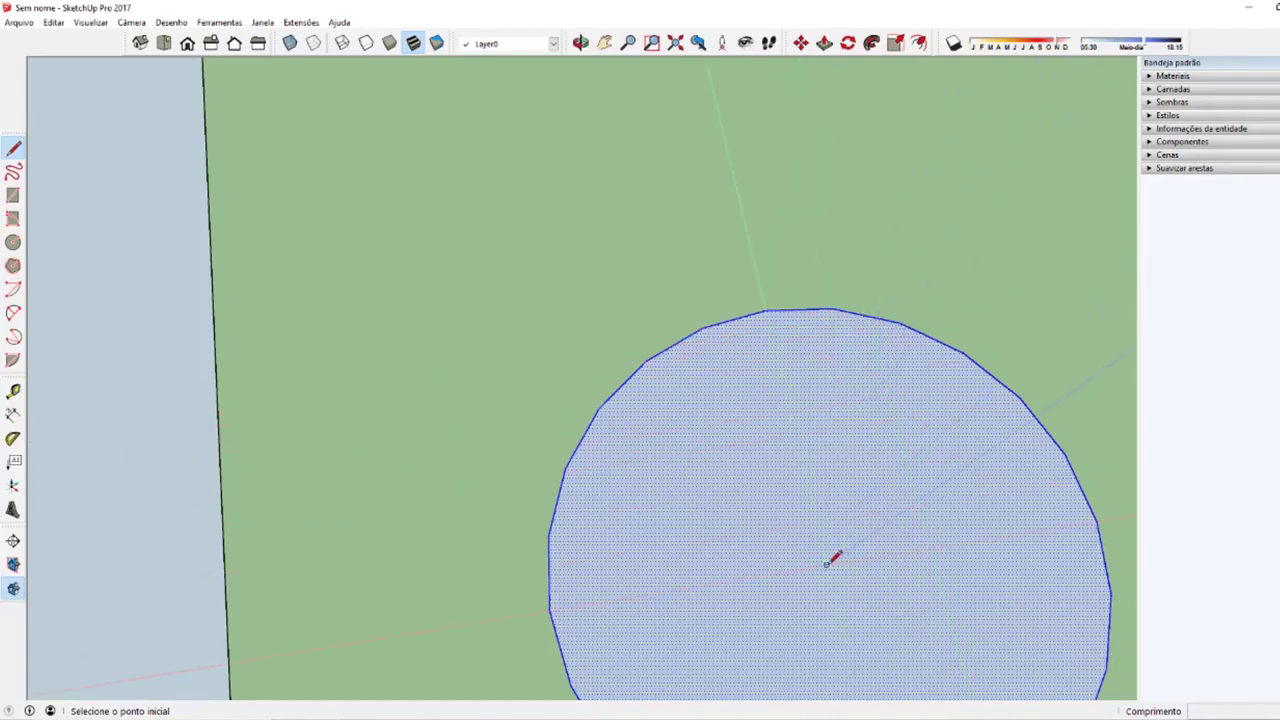
{"action": "scroll", "coordinate": [827, 563], "scroll_direction": "up", "scroll_amount": 2}
{"action": "scroll", "coordinate": [825, 564], "scroll_direction": "up", "scroll_amount": 2}
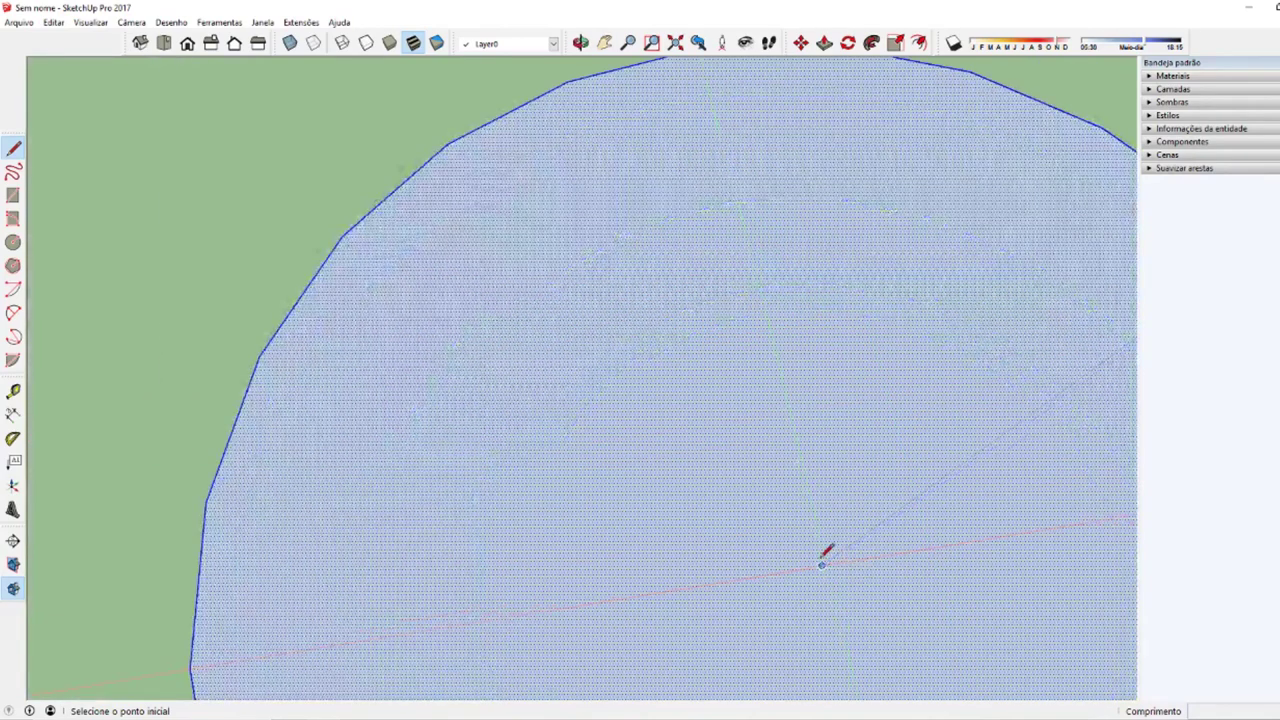
{"action": "scroll", "coordinate": [826, 561], "scroll_direction": "down", "scroll_amount": 2}
{"action": "scroll", "coordinate": [828, 558], "scroll_direction": "down", "scroll_amount": 2}
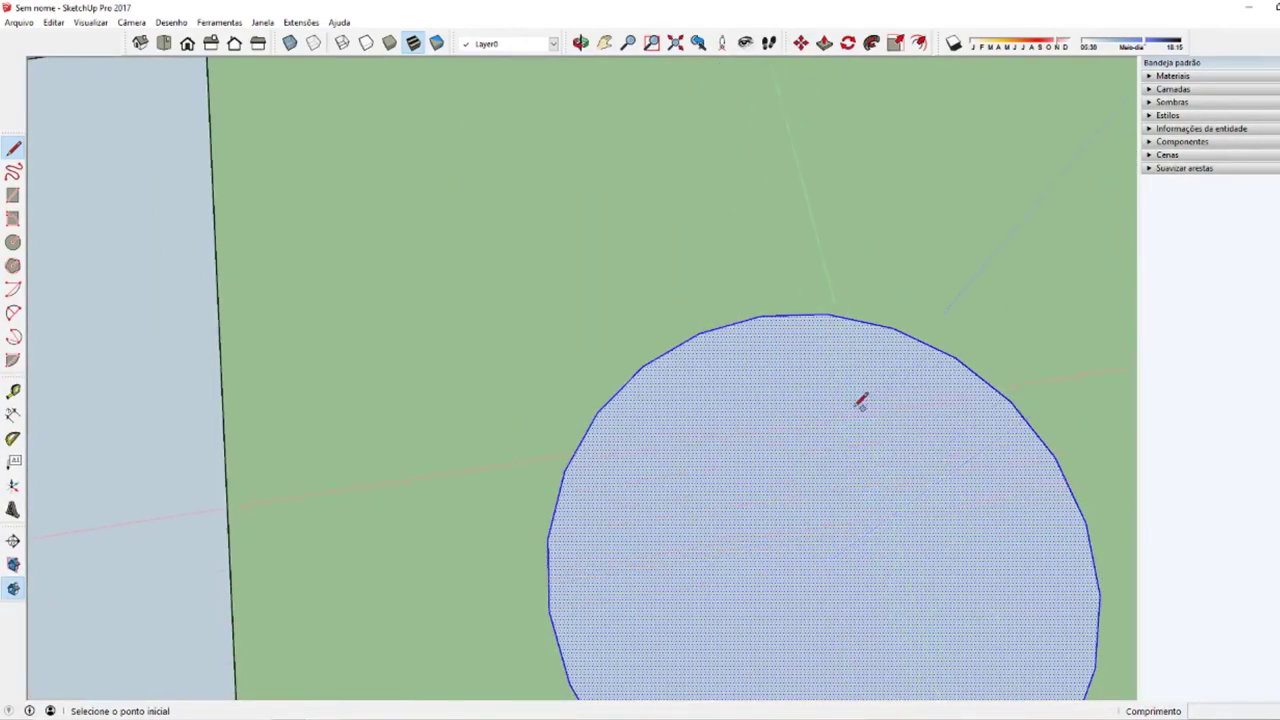
{"action": "scroll", "coordinate": [940, 425], "scroll_direction": "down", "scroll_amount": 1}
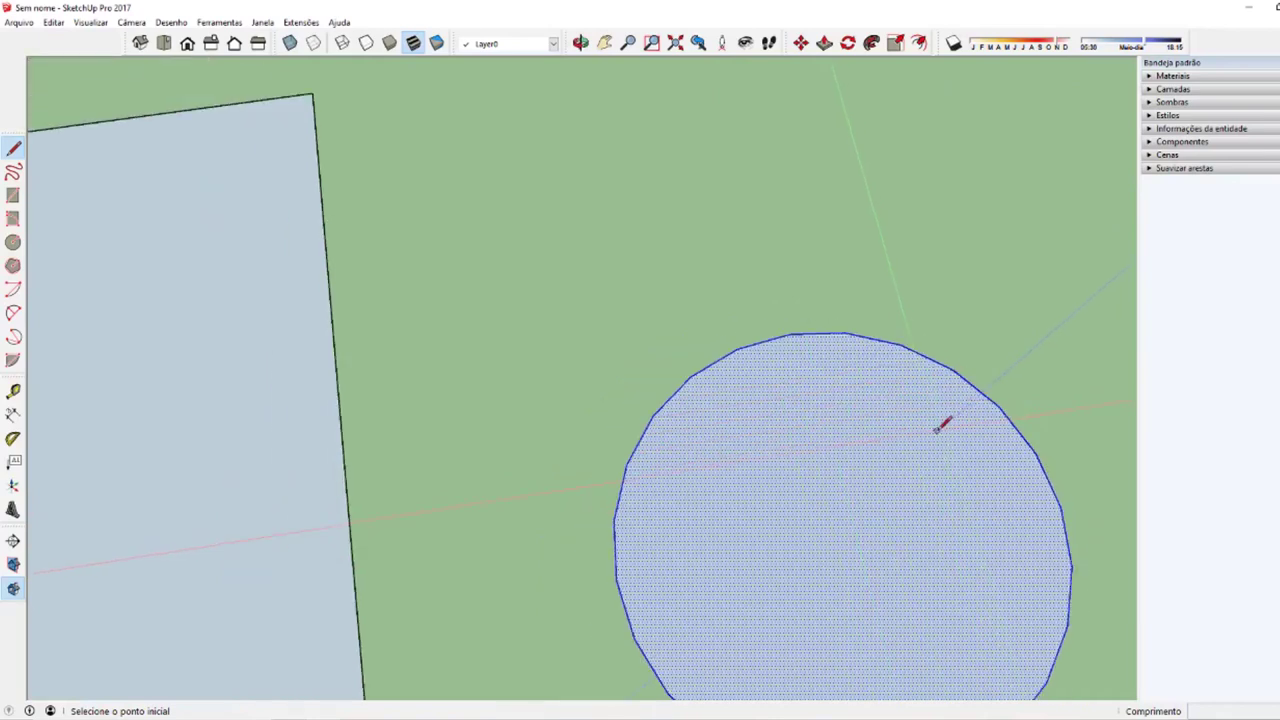
{"action": "scroll", "coordinate": [940, 425], "scroll_direction": "down", "scroll_amount": 1}
{"action": "scroll", "coordinate": [957, 392], "scroll_direction": "up", "scroll_amount": 2}
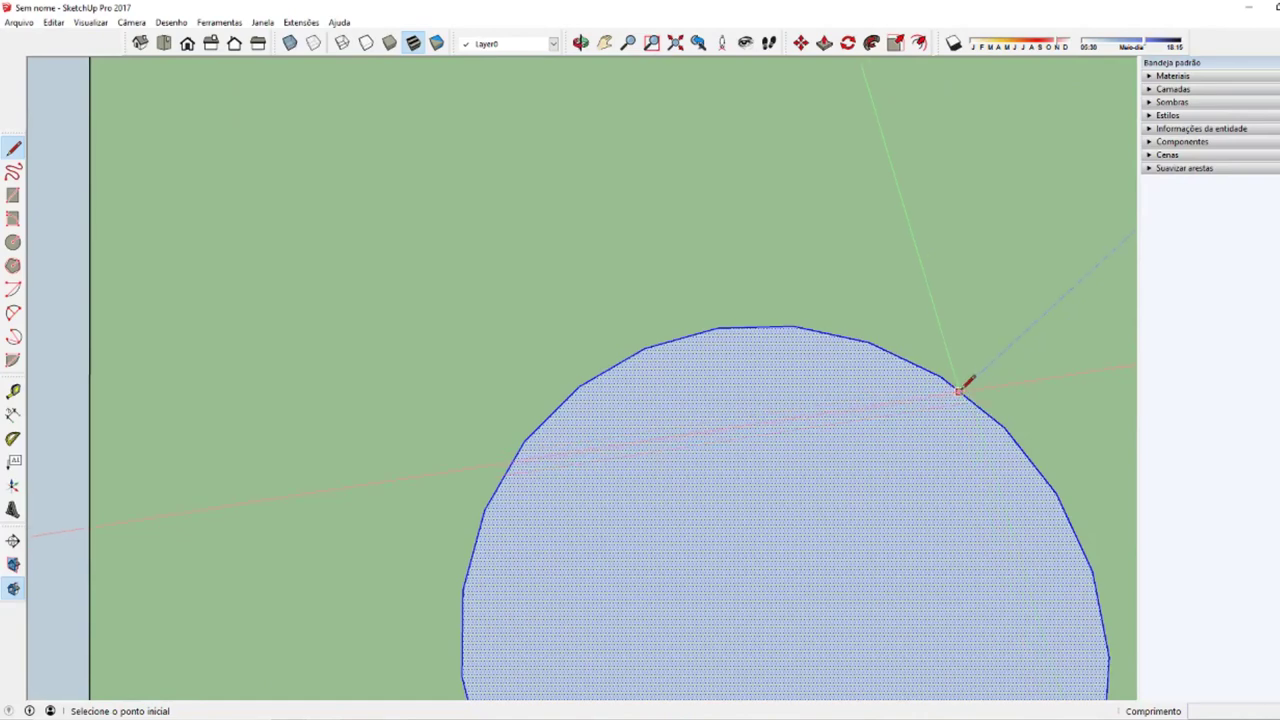
{"action": "scroll", "coordinate": [962, 388], "scroll_direction": "down", "scroll_amount": 1}
{"action": "scroll", "coordinate": [850, 460], "scroll_direction": "down", "scroll_amount": 2}
{"action": "middle_click_drag", "start_coordinate": [750, 520], "coordinate": [526, 588]}
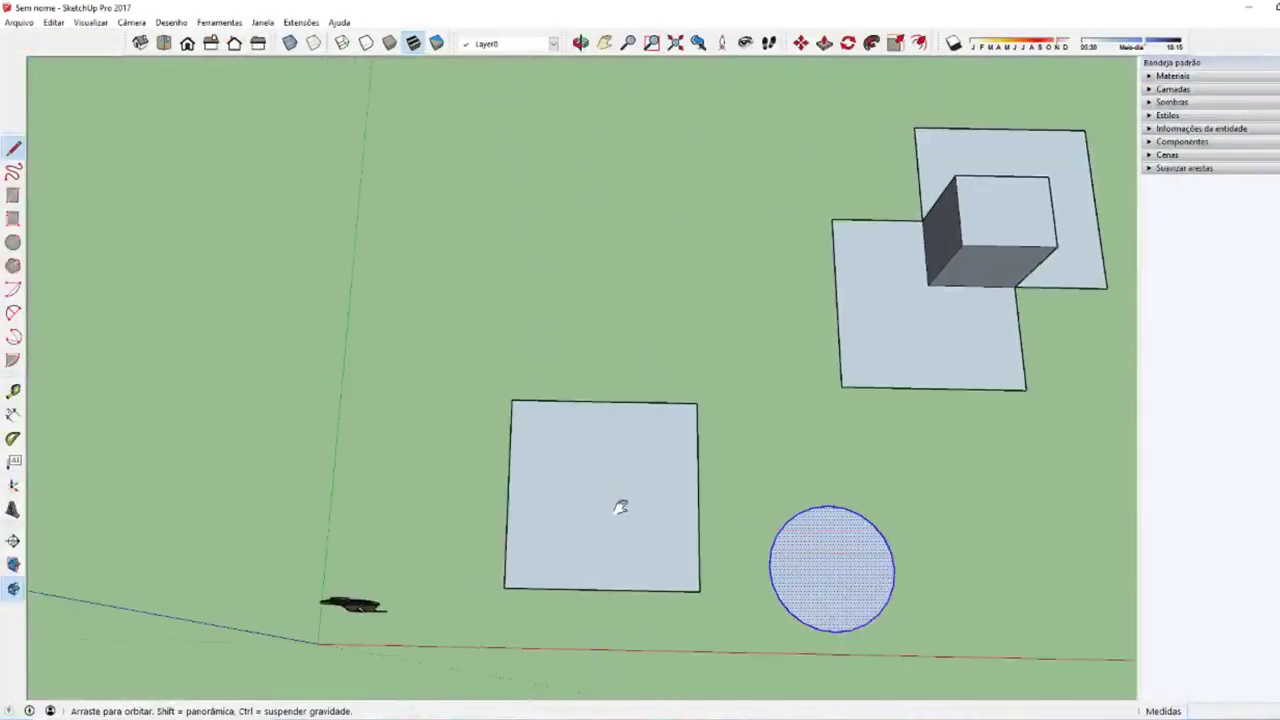
Step: Start a line on the ground and orbit to view it beside the figure
{"action": "scroll", "coordinate": [771, 429], "scroll_direction": "up", "scroll_amount": 2}
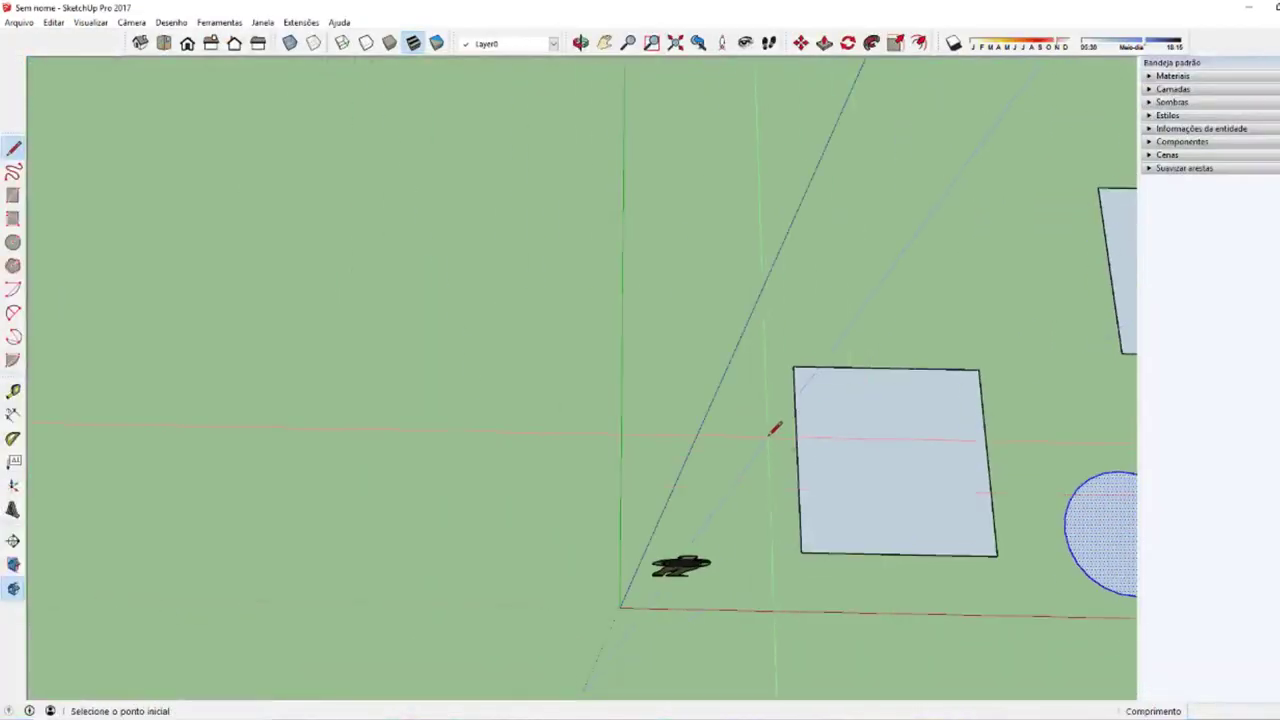
{"action": "scroll", "coordinate": [800, 366], "scroll_direction": "up", "scroll_amount": 1}
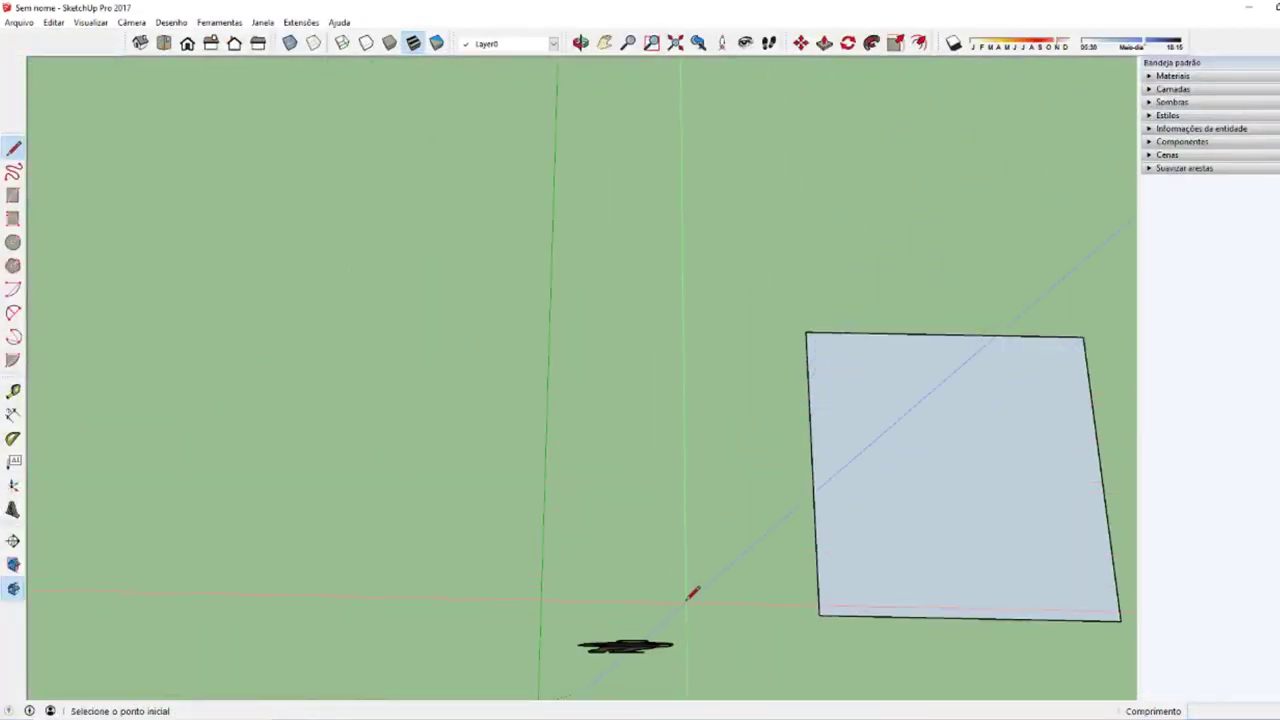
{"action": "left_click", "coordinate": [686, 594]}
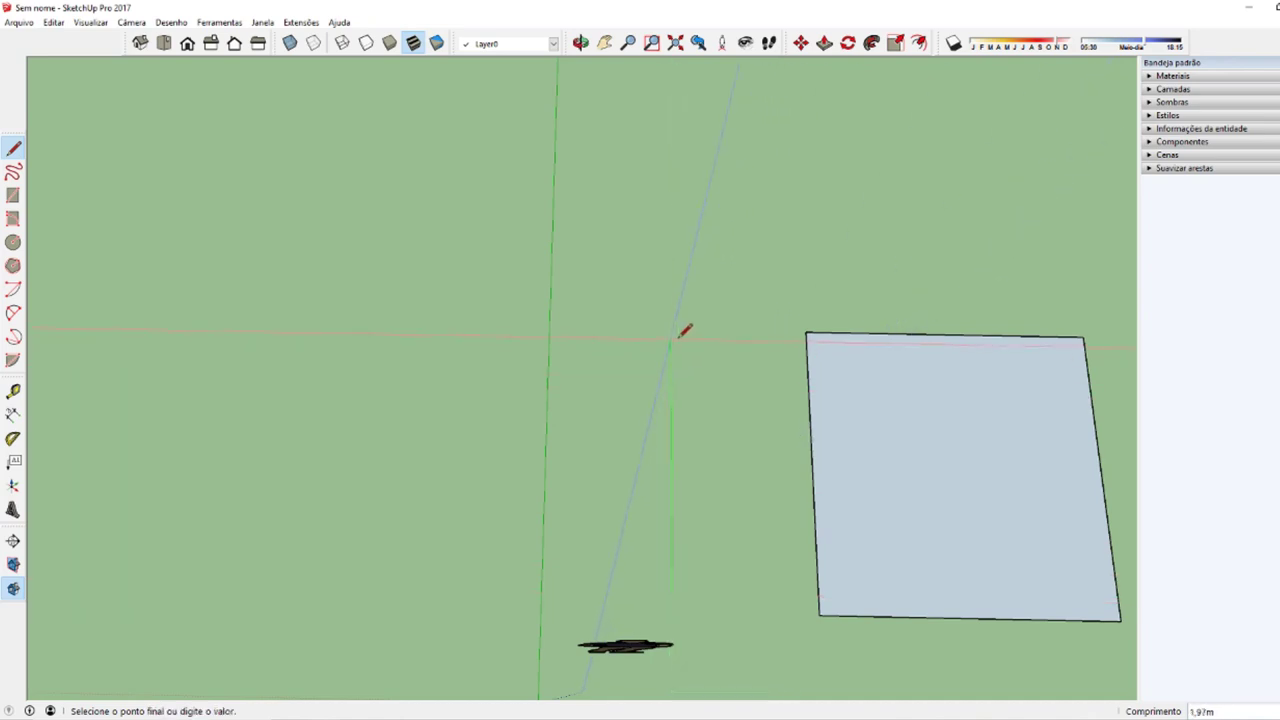
{"action": "middle_click_drag", "start_coordinate": [677, 318], "coordinate": [514, 443]}
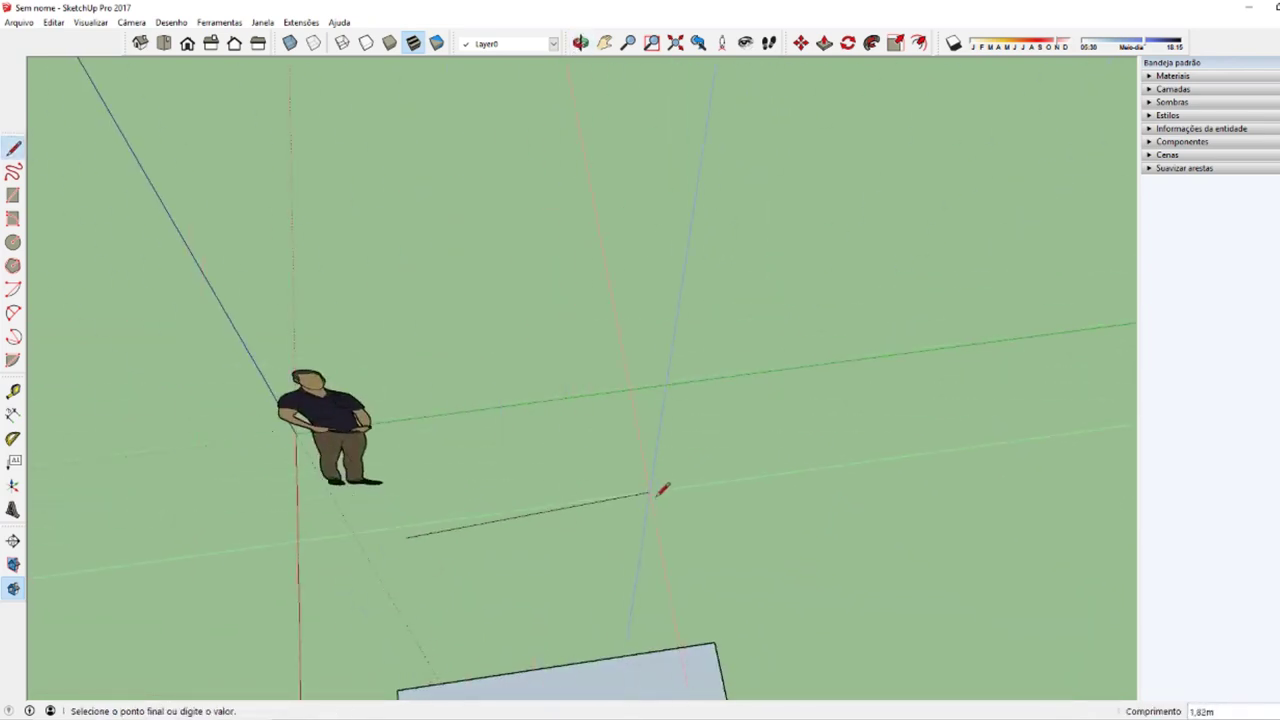
{"action": "mouse_move", "coordinate": [397, 537]}
{"action": "middle_mouse_down"}
{"action": "mouse_move", "coordinate": [531, 583]}
{"action": "mouse_move", "coordinate": [800, 520]}
{"action": "mouse_move", "coordinate": [770, 374]}
{"action": "mouse_move", "coordinate": [569, 366]}
{"action": "mouse_move", "coordinate": [460, 411]}
{"action": "mouse_move", "coordinate": [420, 517]}
{"action": "mouse_move", "coordinate": [643, 647]}
{"action": "mouse_move", "coordinate": [909, 557]}
{"action": "mouse_move", "coordinate": [808, 351]}
{"action": "mouse_move", "coordinate": [626, 280]}
{"action": "mouse_move", "coordinate": [413, 379]}
{"action": "mouse_move", "coordinate": [366, 529]}
{"action": "mouse_move", "coordinate": [414, 623]}
{"action": "mouse_move", "coordinate": [603, 660]}
{"action": "mouse_move", "coordinate": [803, 543]}
{"action": "mouse_move", "coordinate": [800, 394]}
{"action": "mouse_move", "coordinate": [631, 277]}
{"action": "mouse_move", "coordinate": [471, 320]}
{"action": "mouse_move", "coordinate": [330, 543]}
{"action": "mouse_move", "coordinate": [506, 651]}
{"action": "mouse_move", "coordinate": [663, 620]}
{"action": "mouse_move", "coordinate": [686, 543]}
{"action": "mouse_move", "coordinate": [599, 511]}
{"action": "middle_mouse_up"}
Step: Restart the line, orbit to follow the axis inferences, then abandon it for Select
{"action": "key", "text": "l"}
{"action": "left_click", "coordinate": [585, 505]}
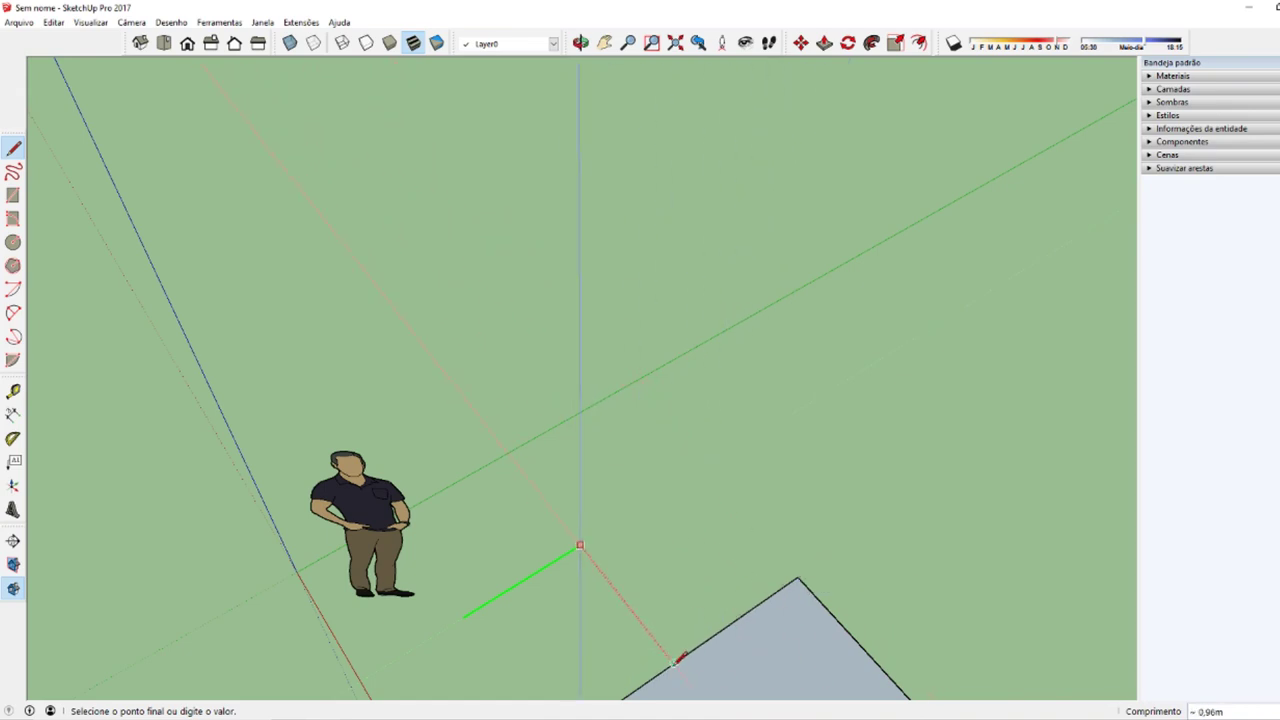
{"action": "mouse_move", "coordinate": [680, 660]}
{"action": "middle_mouse_down"}
{"action": "mouse_move", "coordinate": [1087, 642]}
{"action": "mouse_move", "coordinate": [783, 537]}
{"action": "middle_mouse_up"}
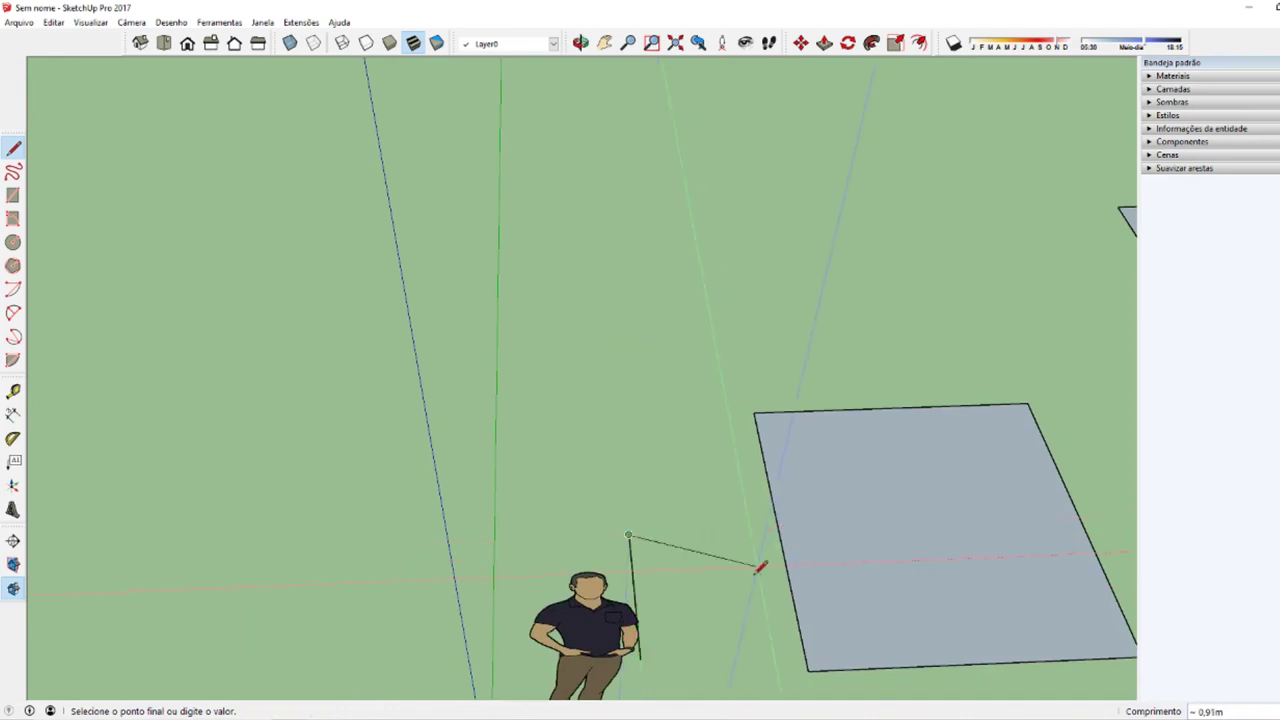
{"action": "mouse_move", "coordinate": [766, 562]}
{"action": "middle_mouse_down"}
{"action": "mouse_move", "coordinate": [676, 389]}
{"action": "mouse_move", "coordinate": [860, 620]}
{"action": "mouse_move", "coordinate": [491, 528]}
{"action": "mouse_move", "coordinate": [617, 477]}
{"action": "mouse_move", "coordinate": [480, 515]}
{"action": "middle_mouse_up"}
{"action": "key", "text": "e"}
{"action": "key", "text": "space"}
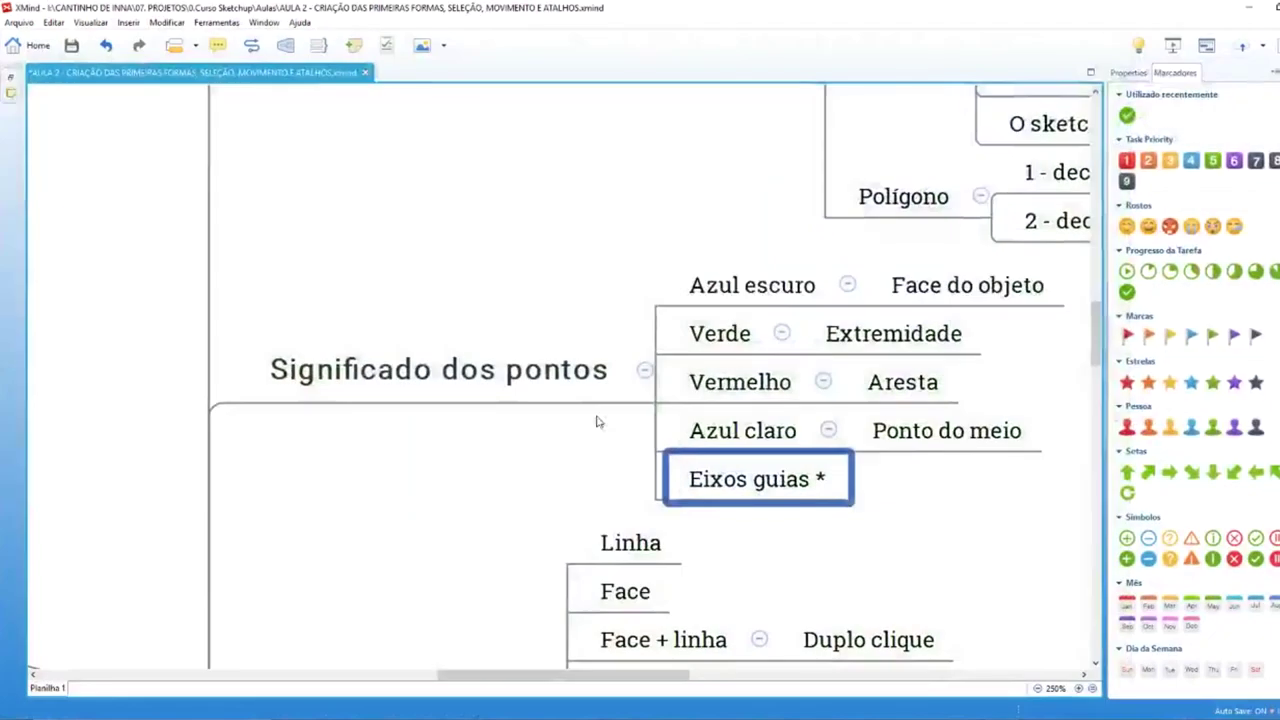
Step: Zoom the XMind map and pick the Significado dos pontos topic
{"action": "scroll", "coordinate": [598, 420], "scroll_direction": "up", "scroll_amount": 2, "text": "ctrl"}
{"action": "scroll", "coordinate": [598, 420], "scroll_direction": "up", "scroll_amount": 2, "text": "ctrl"}
{"action": "left_click", "coordinate": [428, 273]}
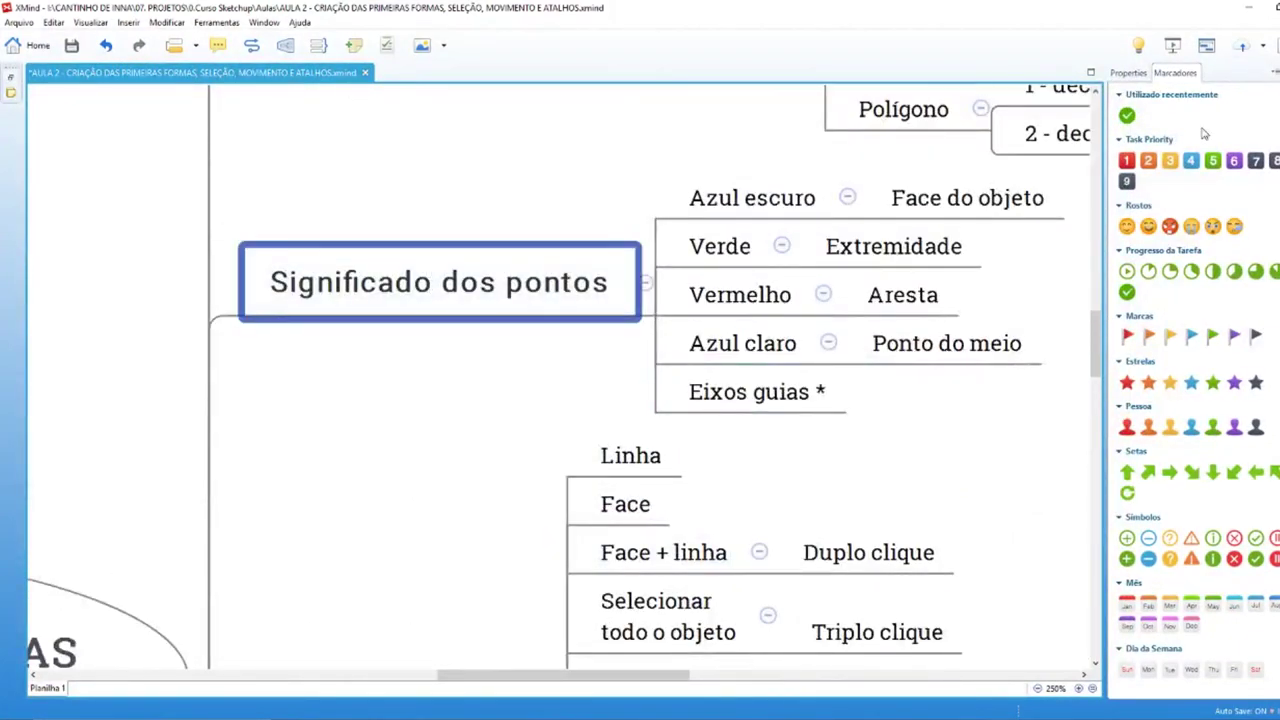
{"action": "scroll", "coordinate": [300, 343], "scroll_direction": "up", "scroll_amount": 3}
{"action": "scroll", "coordinate": [337, 331], "scroll_direction": "up", "scroll_amount": 3}
{"action": "scroll", "coordinate": [366, 337], "scroll_direction": "up", "scroll_amount": 3}
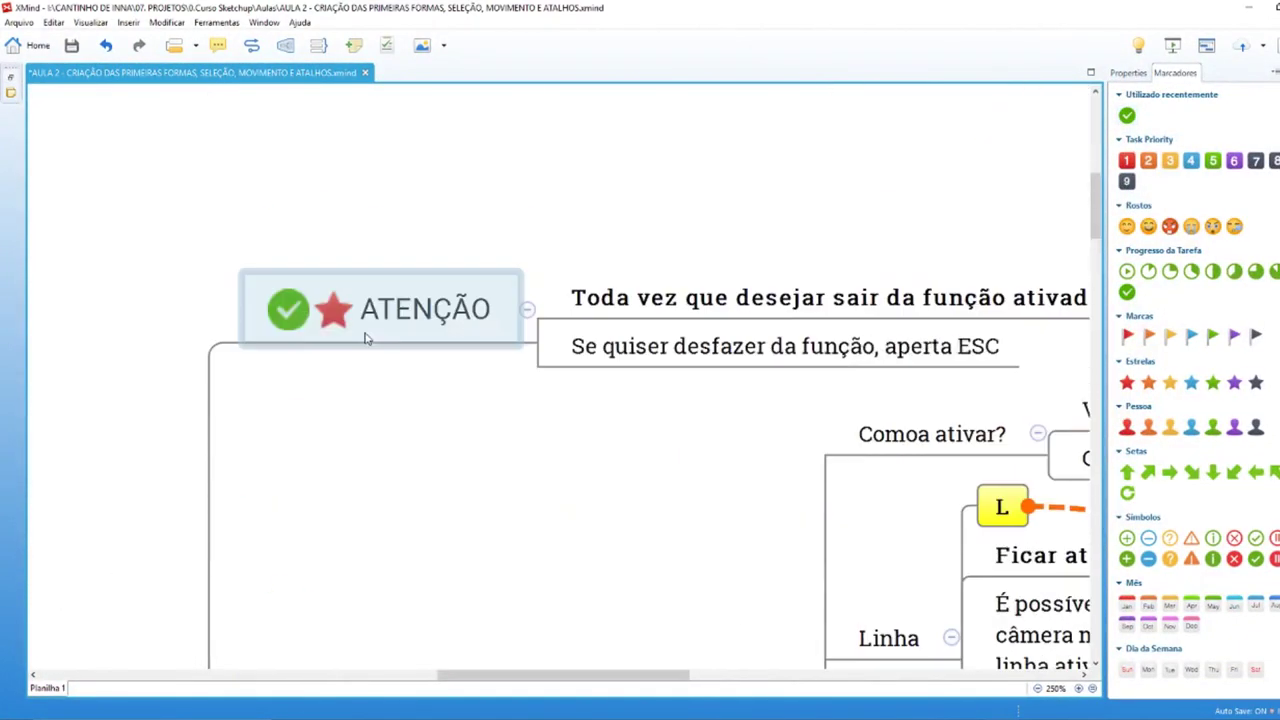
{"action": "scroll", "coordinate": [378, 397], "scroll_direction": "down", "scroll_amount": 3}
{"action": "scroll", "coordinate": [377, 405], "scroll_direction": "down", "scroll_amount": 3}
{"action": "scroll", "coordinate": [375, 412], "scroll_direction": "down", "scroll_amount": 3}
Step: Bring the Tipos de seleção topic into view and switch back to SketchUp
{"action": "left_click", "coordinate": [376, 415]}
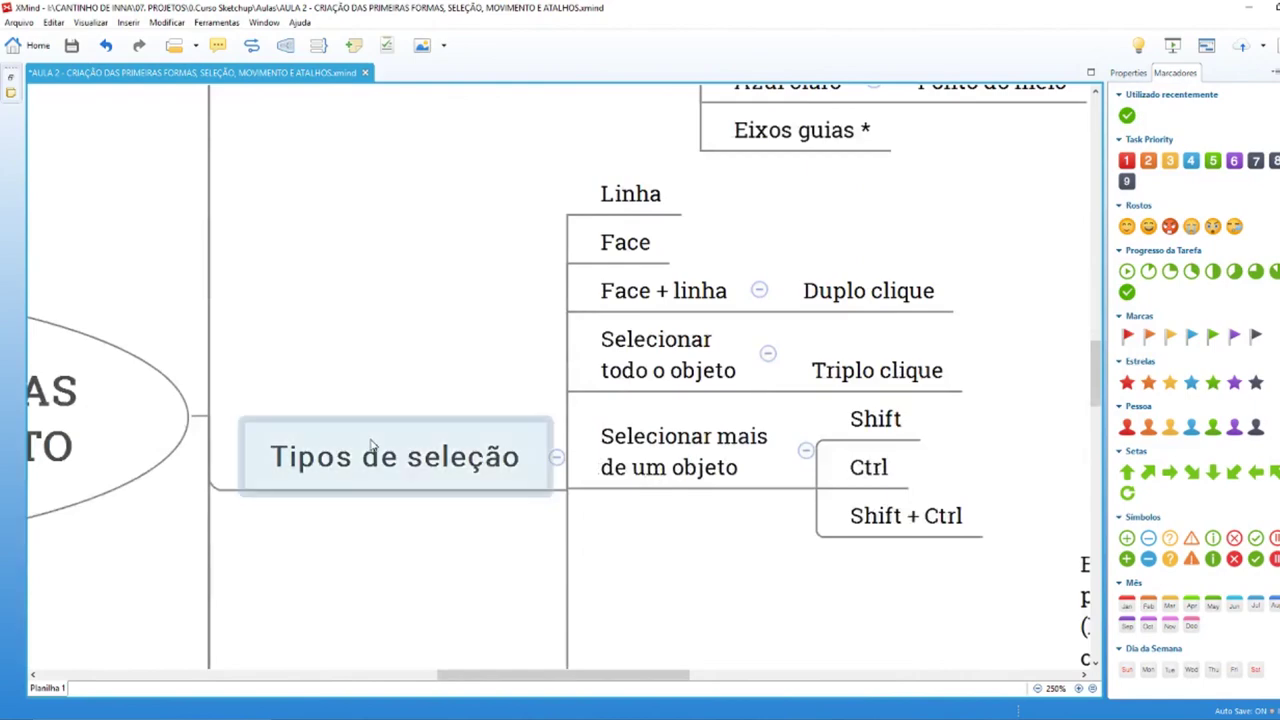
{"action": "scroll", "coordinate": [444, 482], "scroll_direction": "down", "scroll_amount": 1}
{"action": "scroll", "coordinate": [440, 468], "scroll_direction": "up", "scroll_amount": 1}
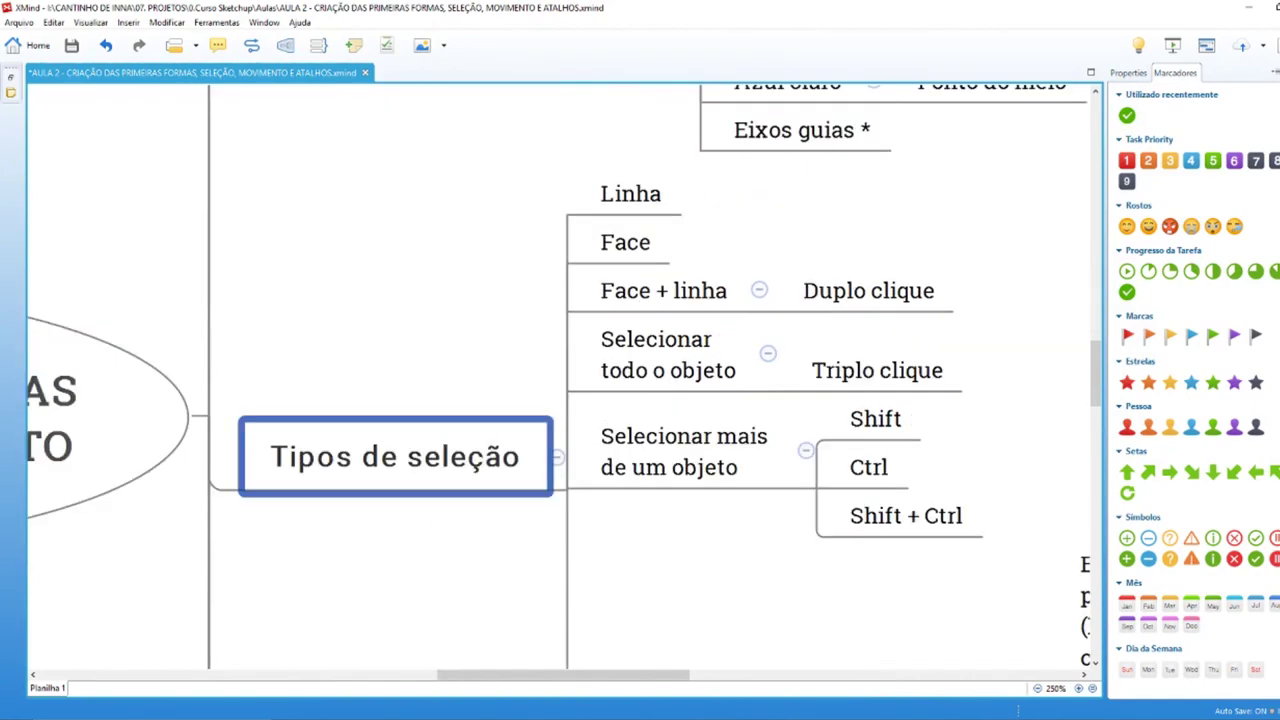
{"action": "key", "text": "alt+Tab"}
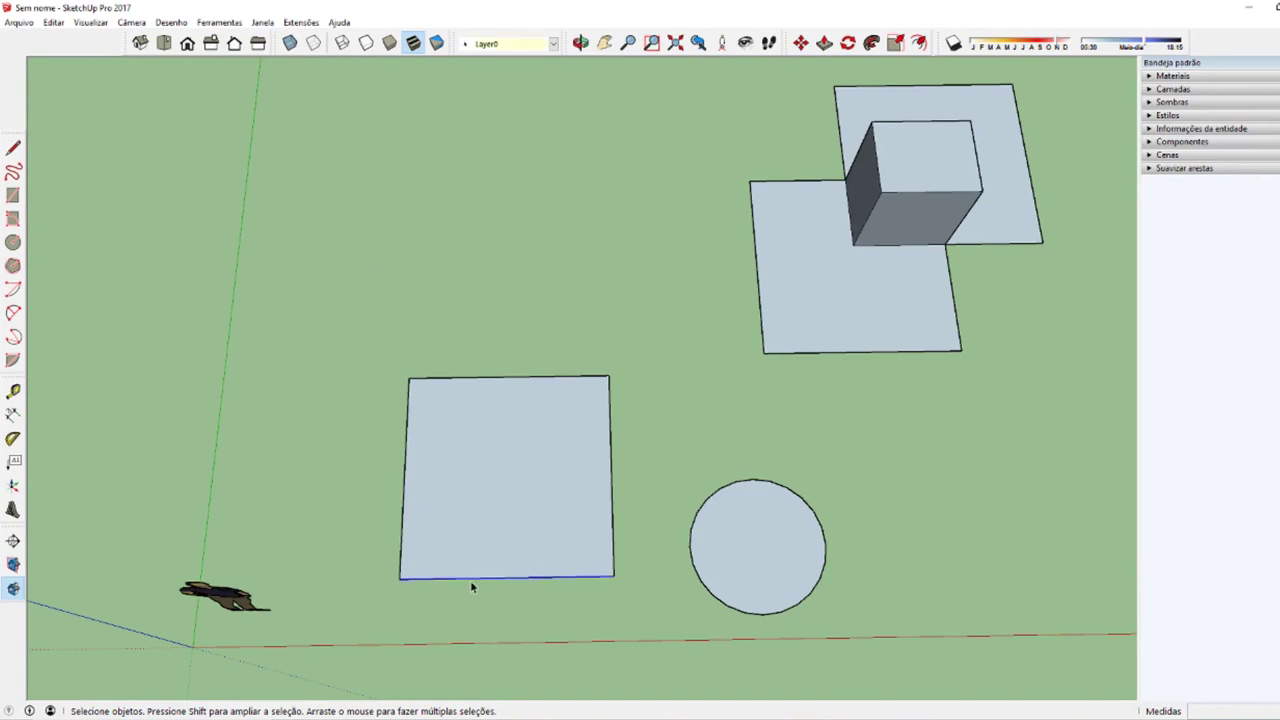
Step: Single-click the lower-left square's left edge so only that edge is selected
{"action": "left_click", "coordinate": [404, 511]}
{"action": "key", "text": "m"}
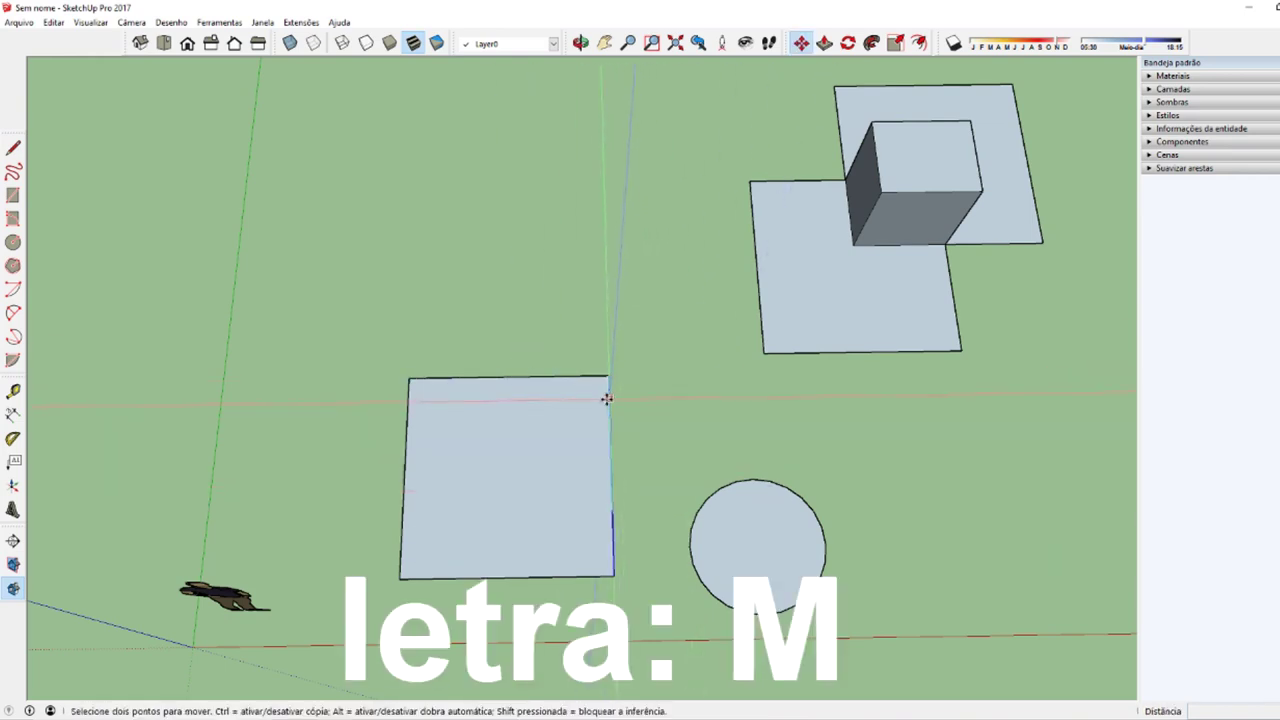
{"action": "left_click", "coordinate": [609, 398]}
{"action": "key", "text": "Escape"}
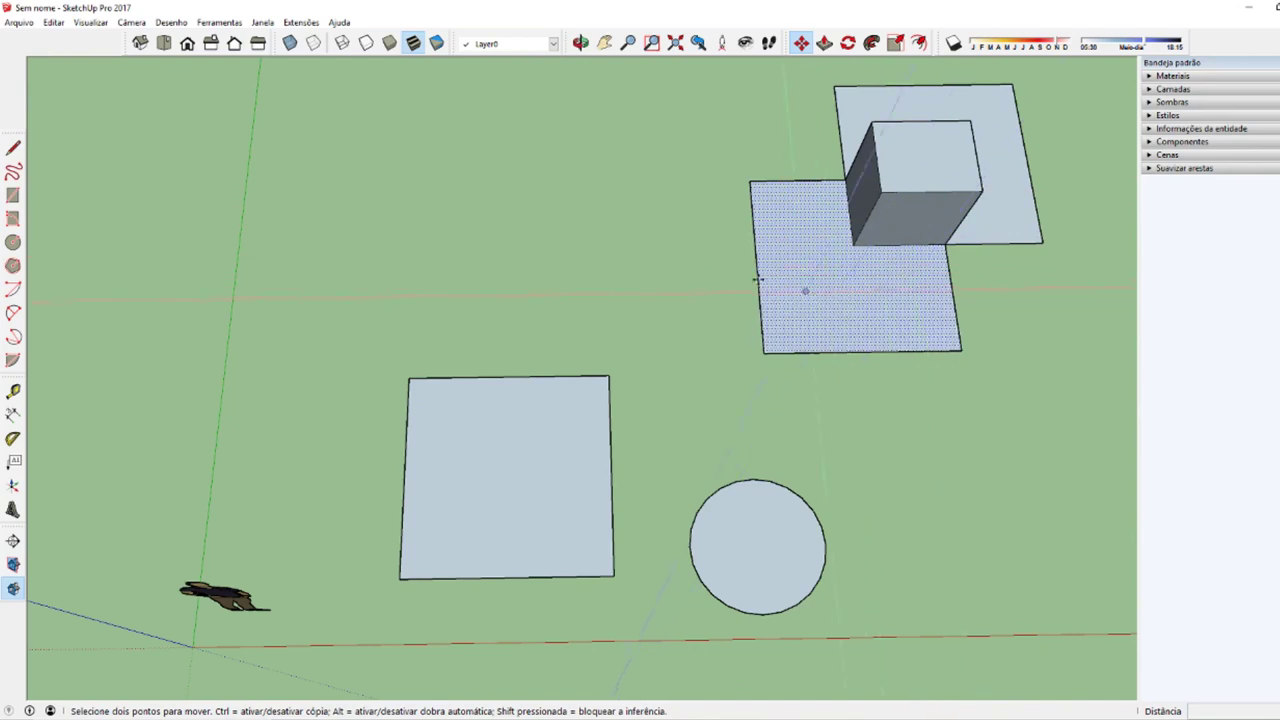
{"action": "key", "text": "q"}
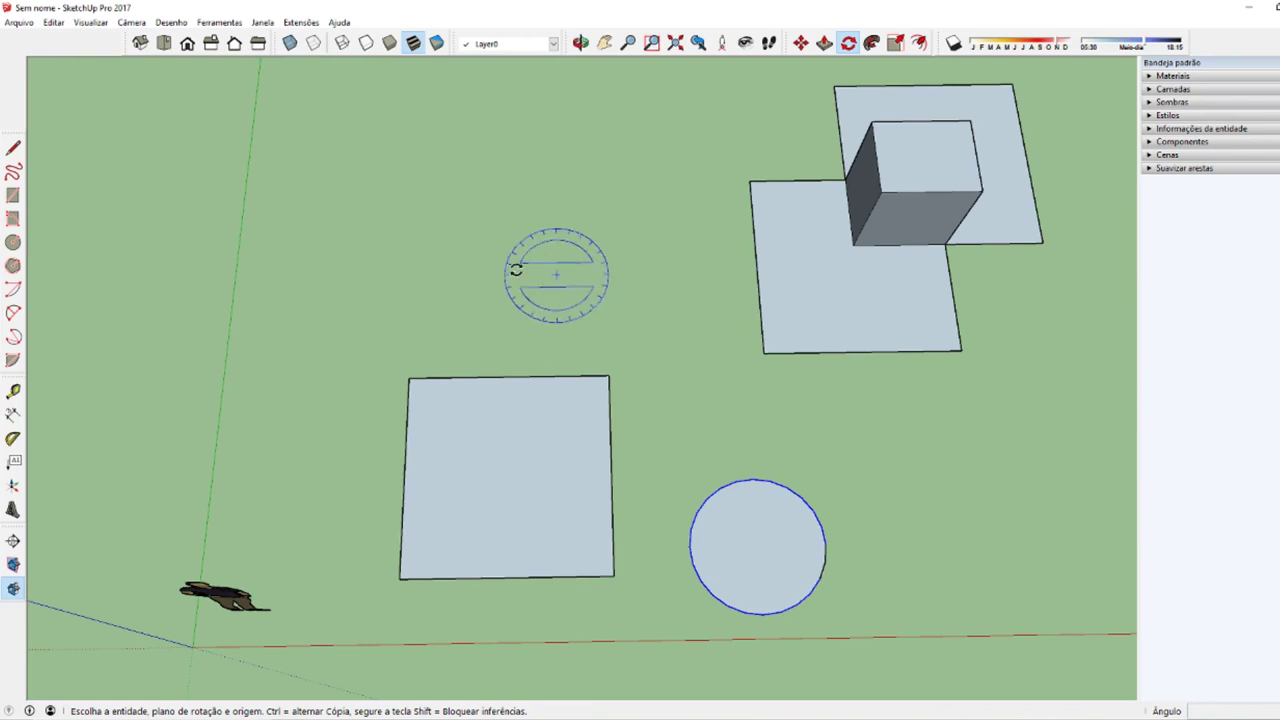
{"action": "key", "text": "p"}
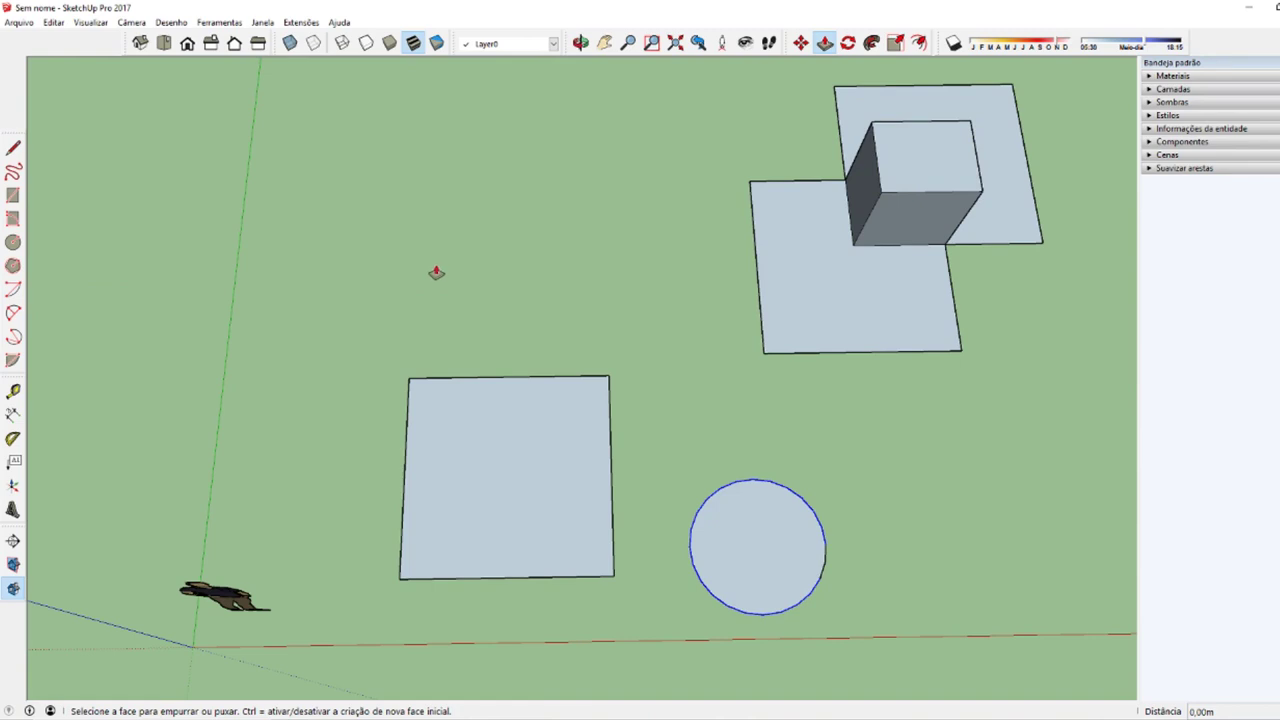
{"action": "key", "text": "space"}
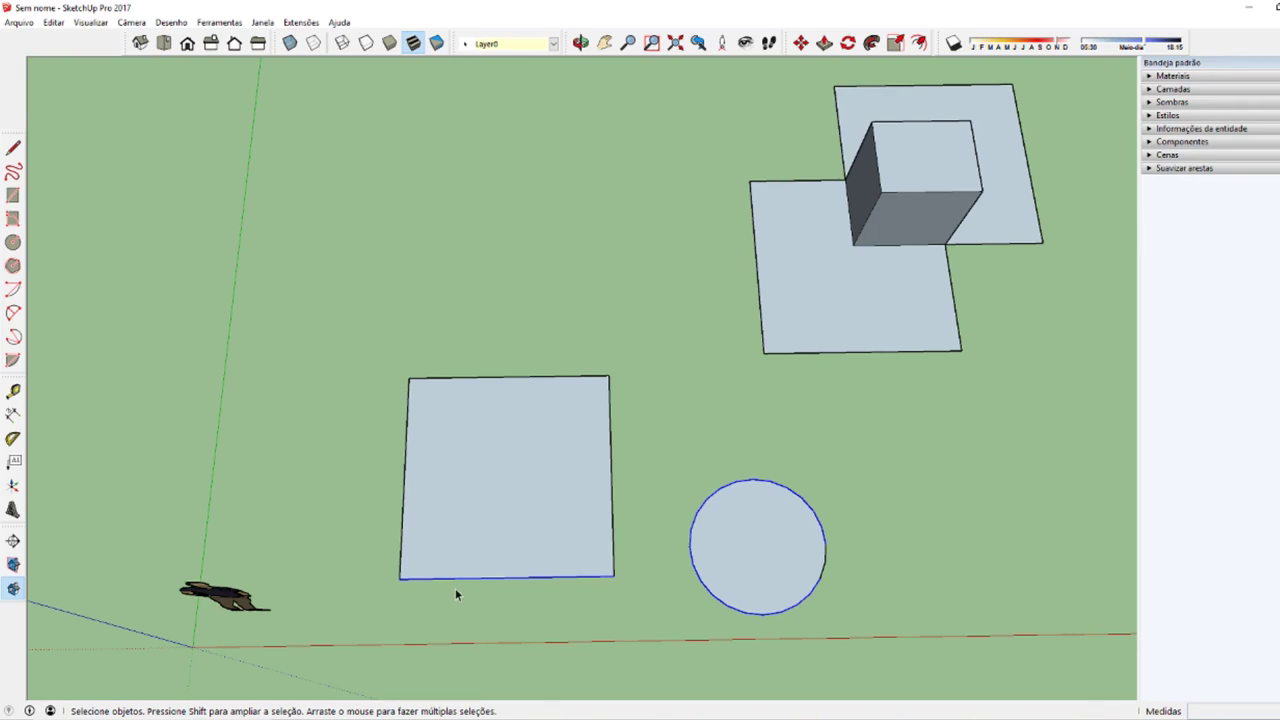
Step: Select the square's face, then face with edges, toggling the face in and out
{"action": "left_click", "coordinate": [486, 527]}
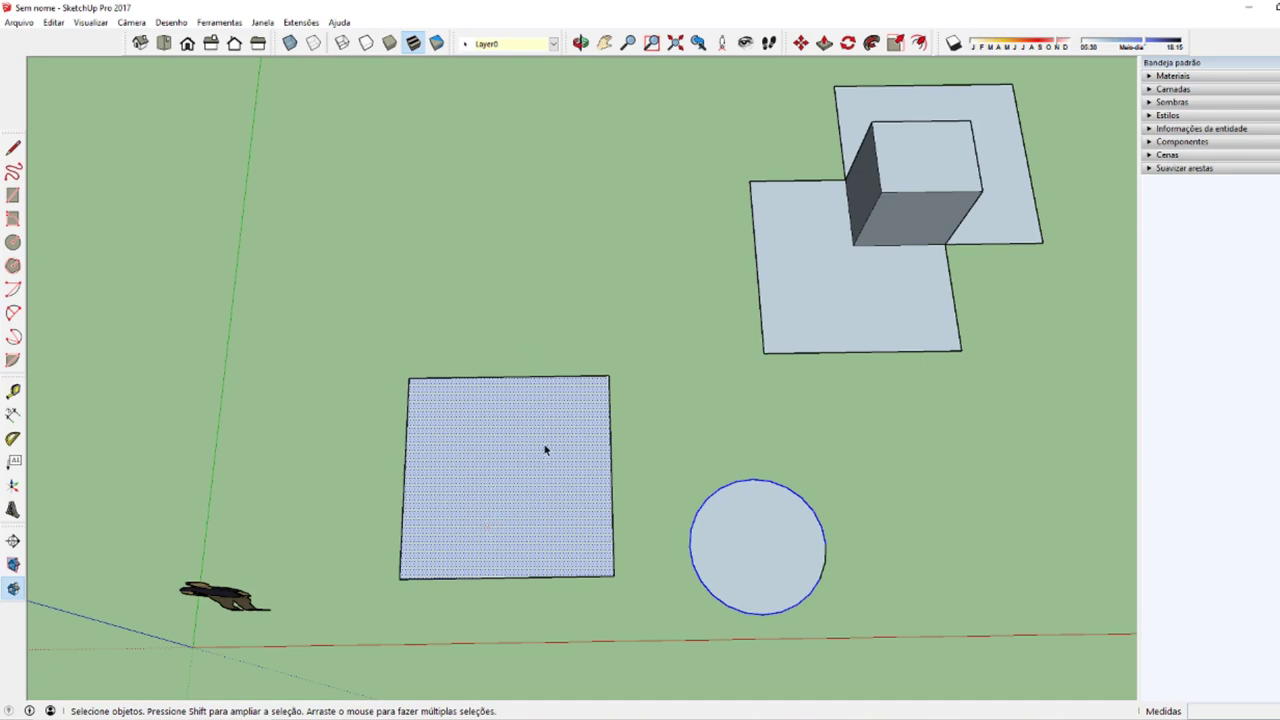
{"action": "double_click", "coordinate": [488, 482]}
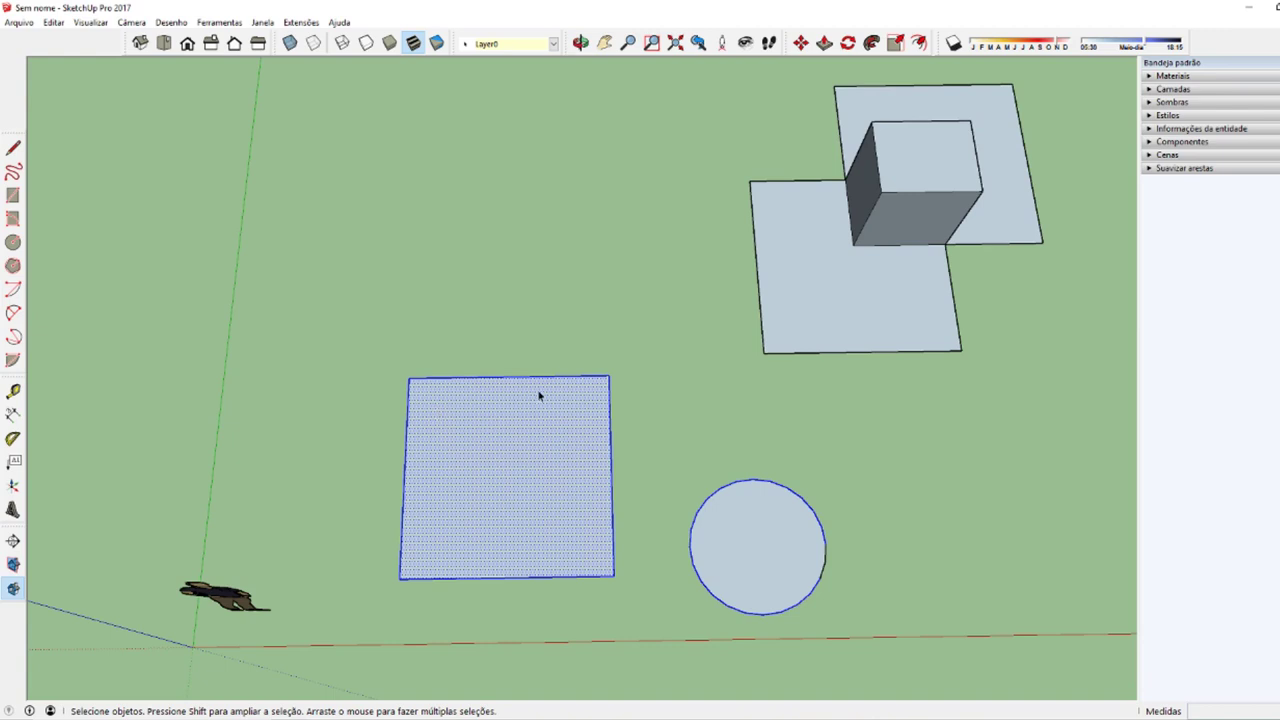
{"action": "double_click", "coordinate": [474, 467], "text": "shift"}
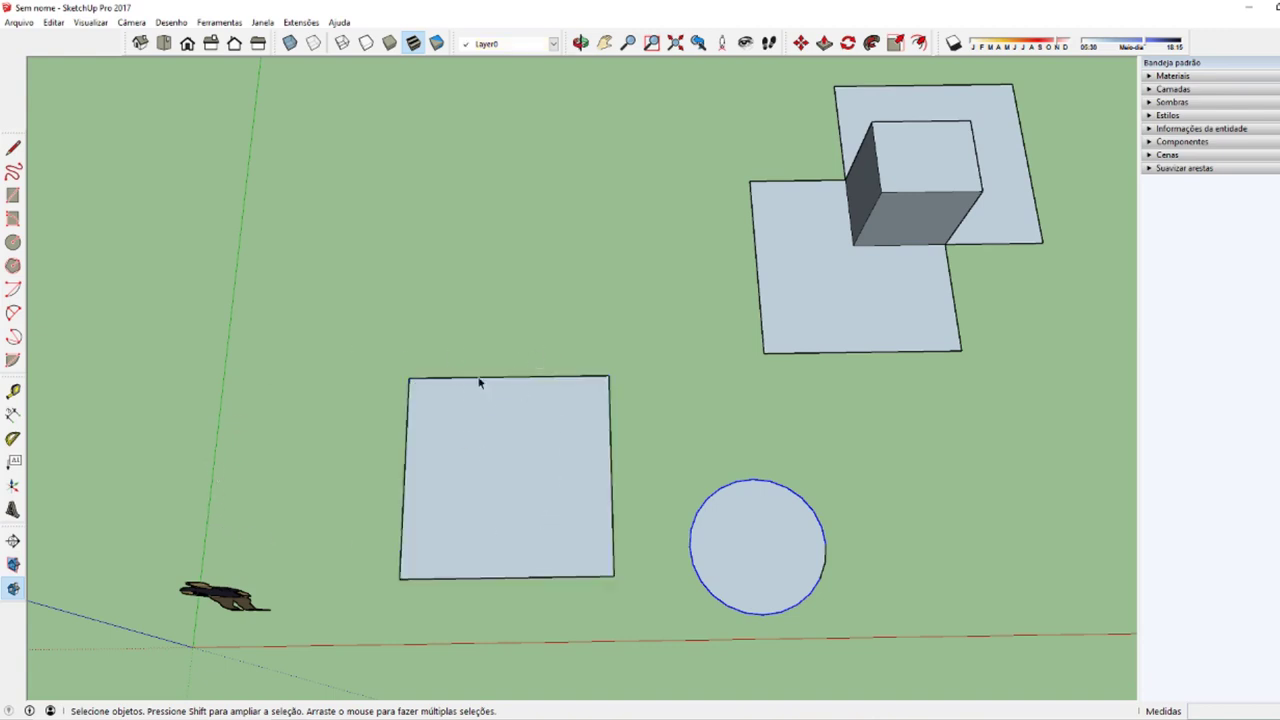
{"action": "left_click", "coordinate": [437, 528], "text": "shift"}
{"action": "left_click", "coordinate": [411, 527], "text": "shift"}
{"action": "left_click", "coordinate": [449, 503], "text": "shift"}
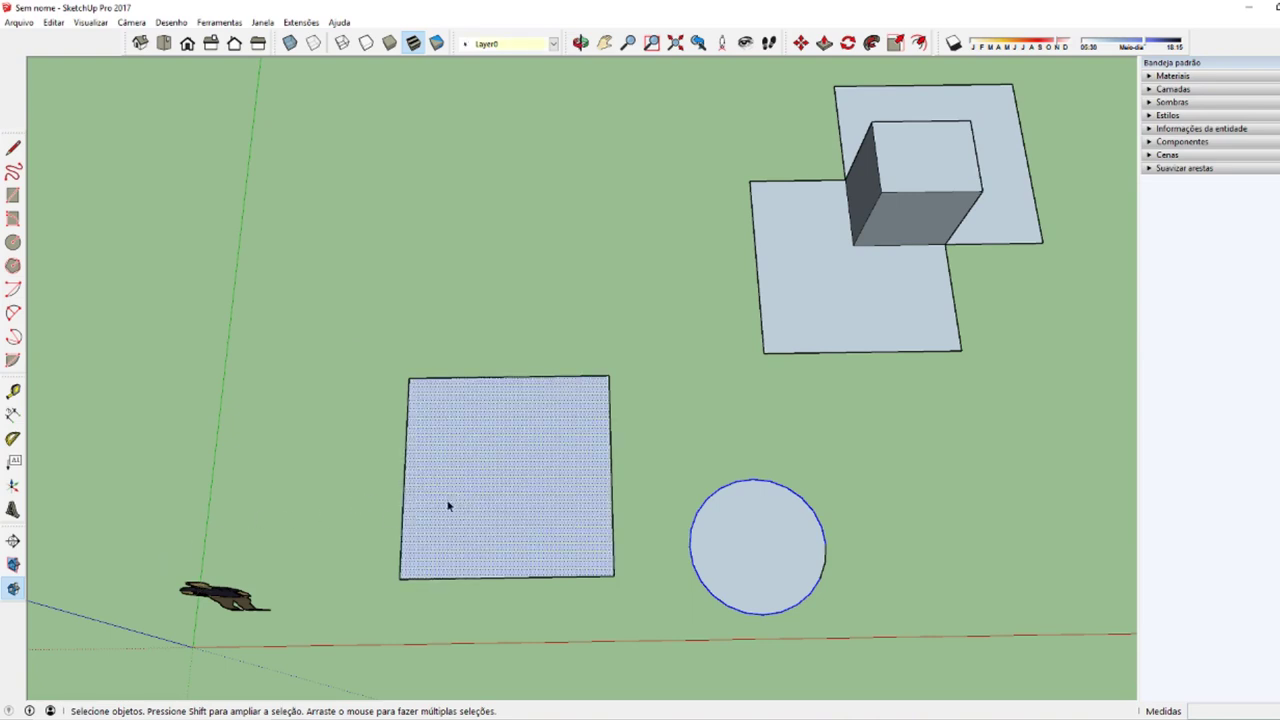
{"action": "left_click", "coordinate": [449, 503], "text": "shift"}
Step: Reselect the square's face, its top edge, then face with edges, and clear the selection
{"action": "mouse_move", "coordinate": [396, 477]}
{"action": "middle_mouse_down"}
{"action": "mouse_move", "coordinate": [397, 543]}
{"action": "mouse_move", "coordinate": [374, 420]}
{"action": "middle_mouse_up"}
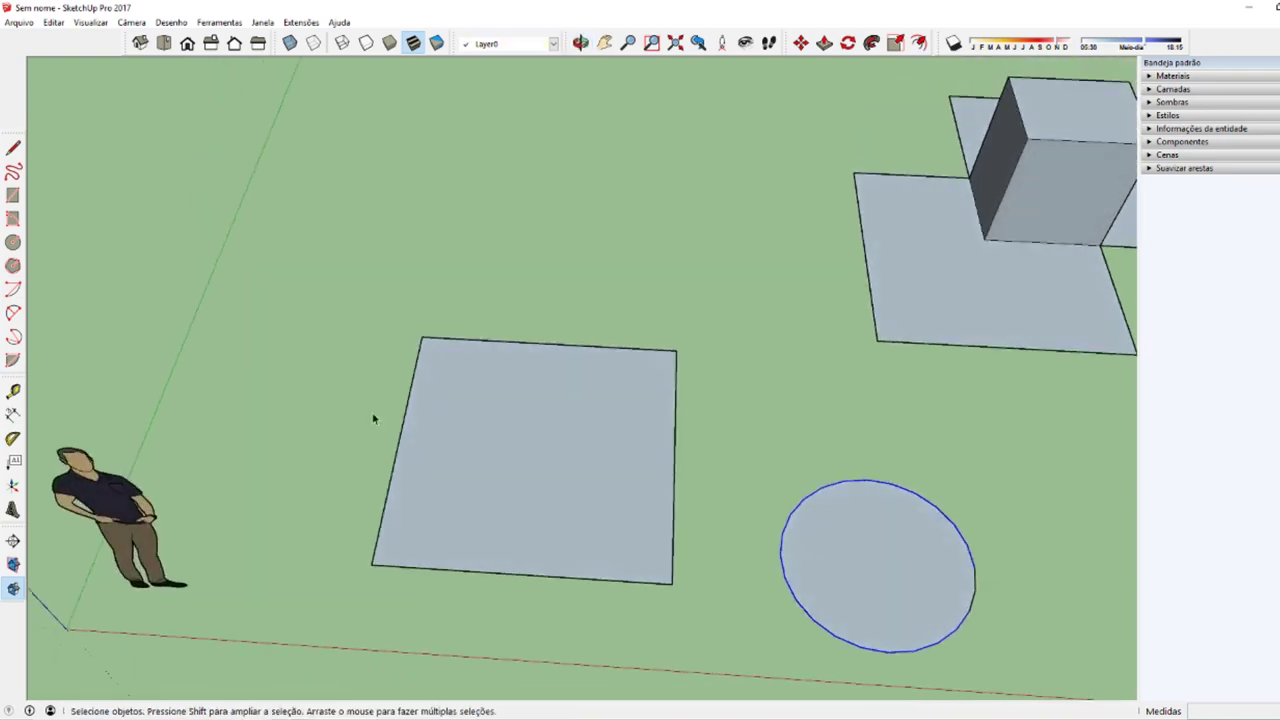
{"action": "left_click", "coordinate": [389, 414], "text": "shift"}
{"action": "left_click", "coordinate": [389, 414], "text": "shift"}
{"action": "middle_click_drag", "start_coordinate": [232, 488], "coordinate": [300, 560]}
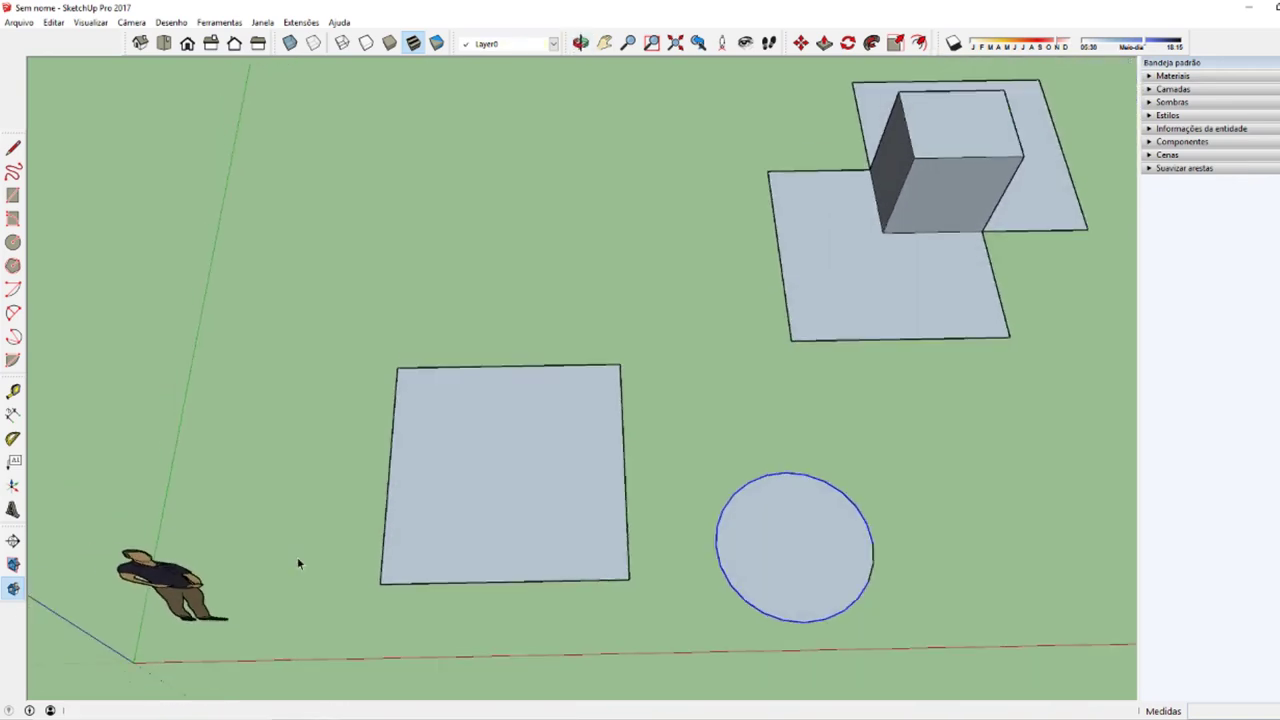
{"action": "left_click", "coordinate": [465, 493], "text": "shift"}
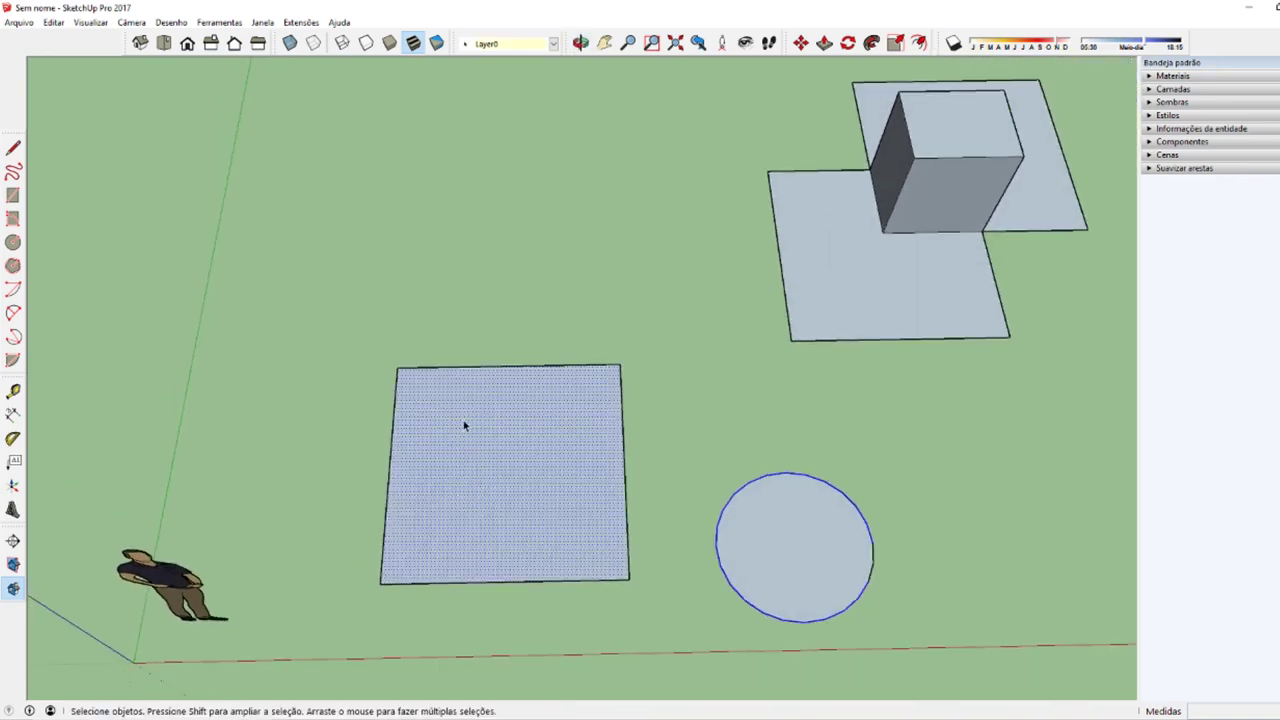
{"action": "left_click", "coordinate": [539, 371], "text": "shift"}
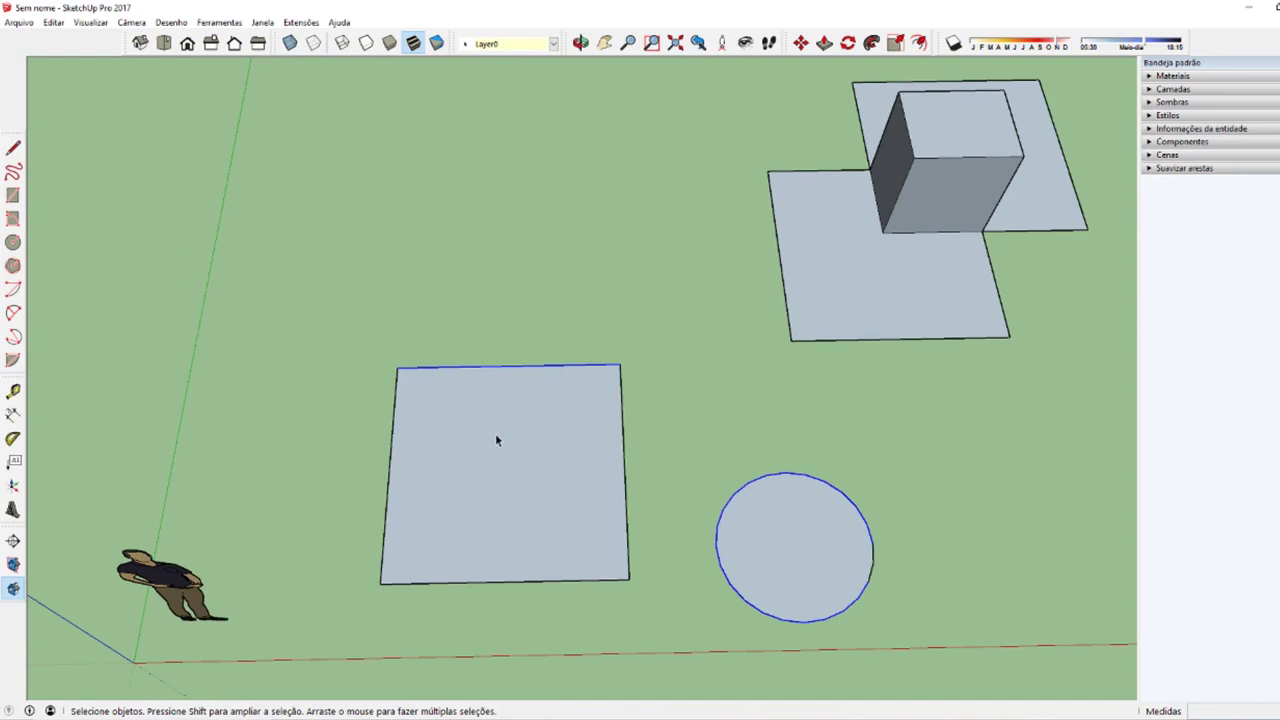
{"action": "double_click", "coordinate": [495, 440]}
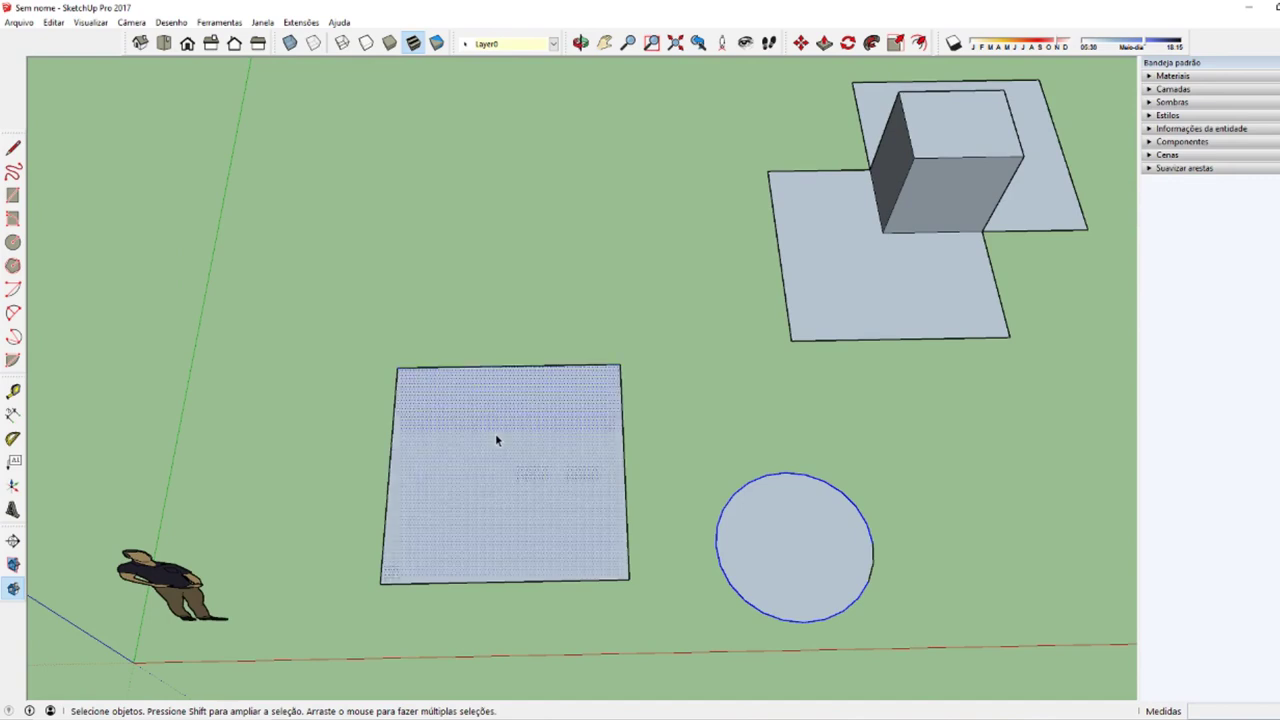
{"action": "left_click", "coordinate": [368, 423]}
Step: Select the square's face, then its bottom edge, finally the bottom edge with its face
{"action": "left_click", "coordinate": [395, 427]}
{"action": "double_click", "coordinate": [489, 469]}
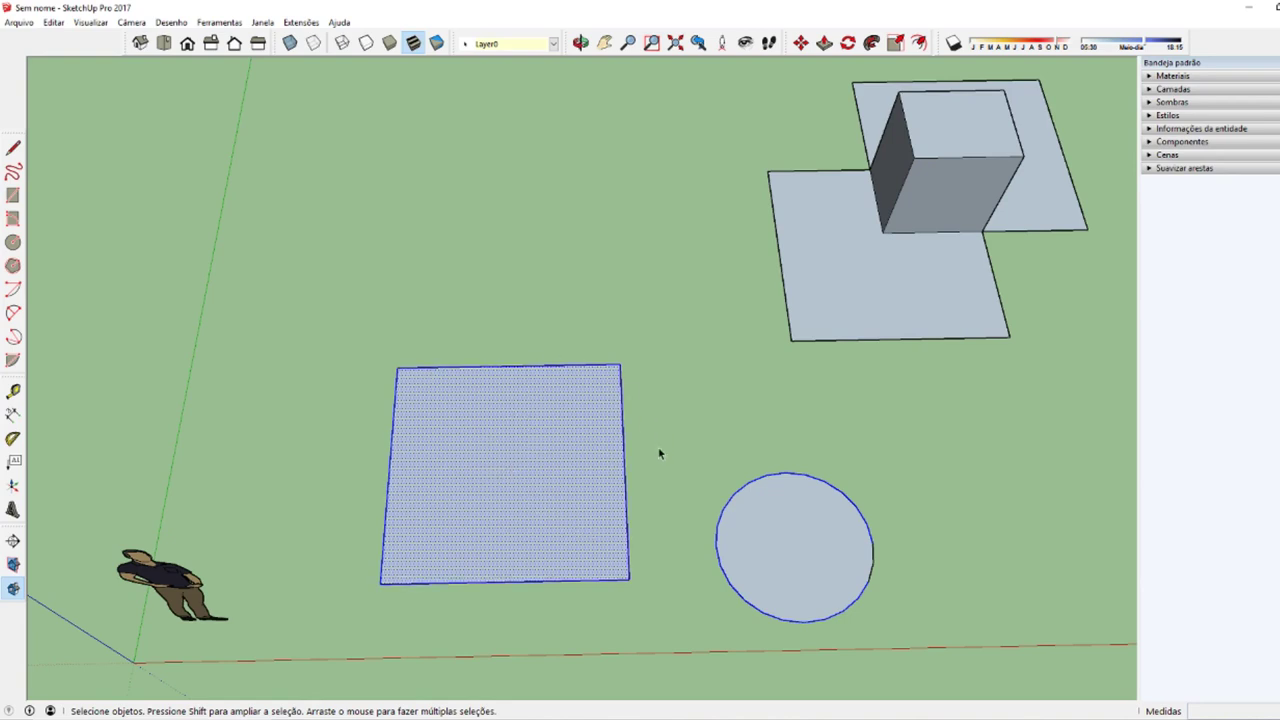
{"action": "left_click", "coordinate": [494, 583]}
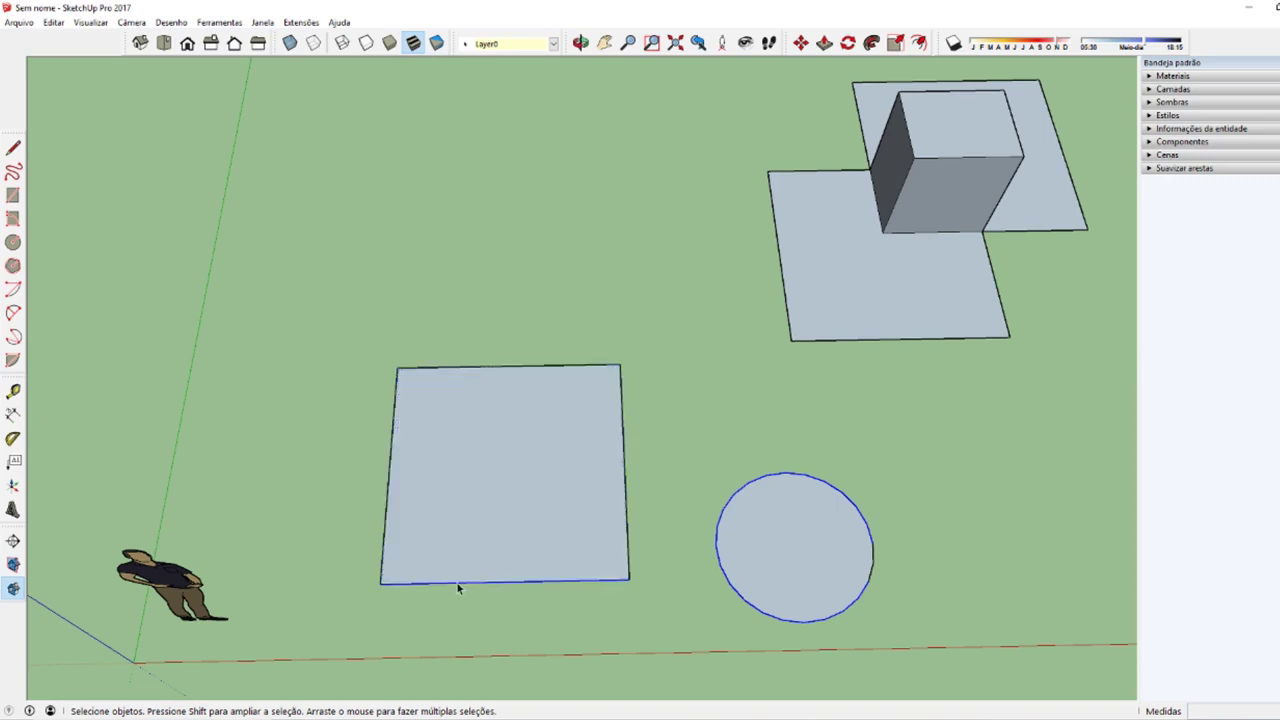
{"action": "double_click", "coordinate": [458, 584]}
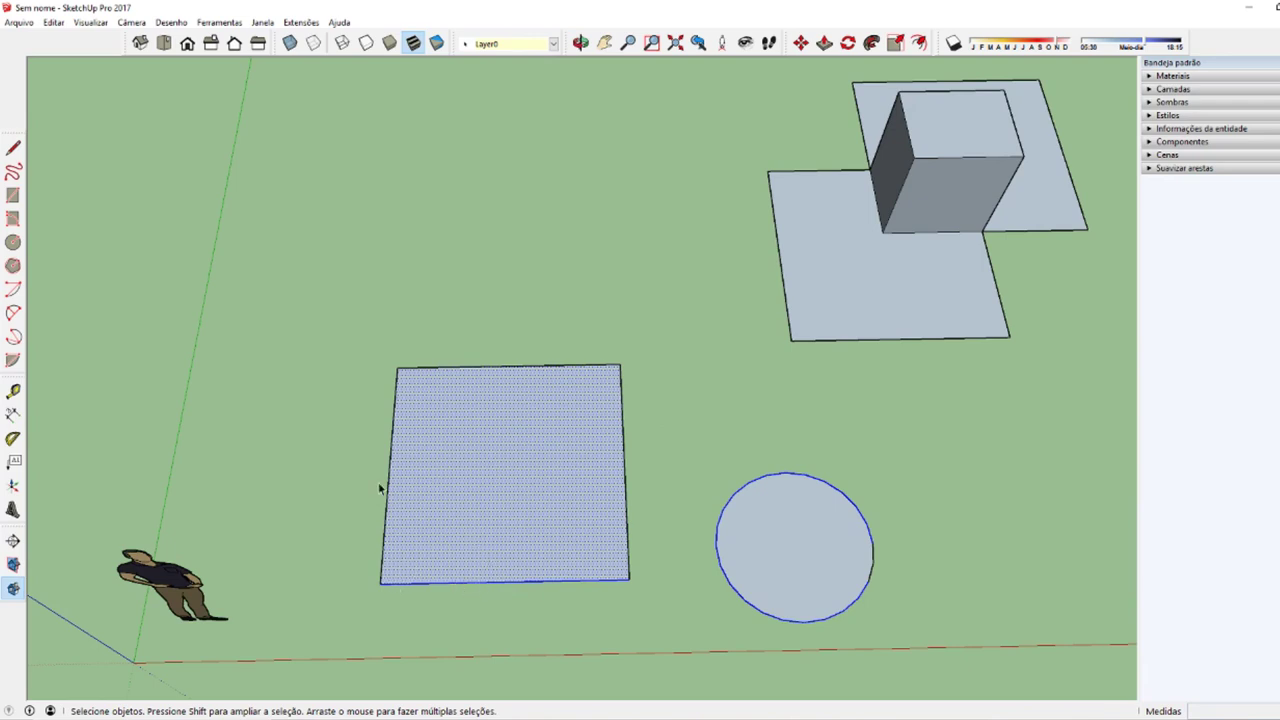
{"action": "mouse_move", "coordinate": [507, 660]}
{"action": "middle_mouse_down"}
{"action": "mouse_move", "coordinate": [506, 563]}
{"action": "mouse_move", "coordinate": [519, 598]}
{"action": "middle_mouse_up"}
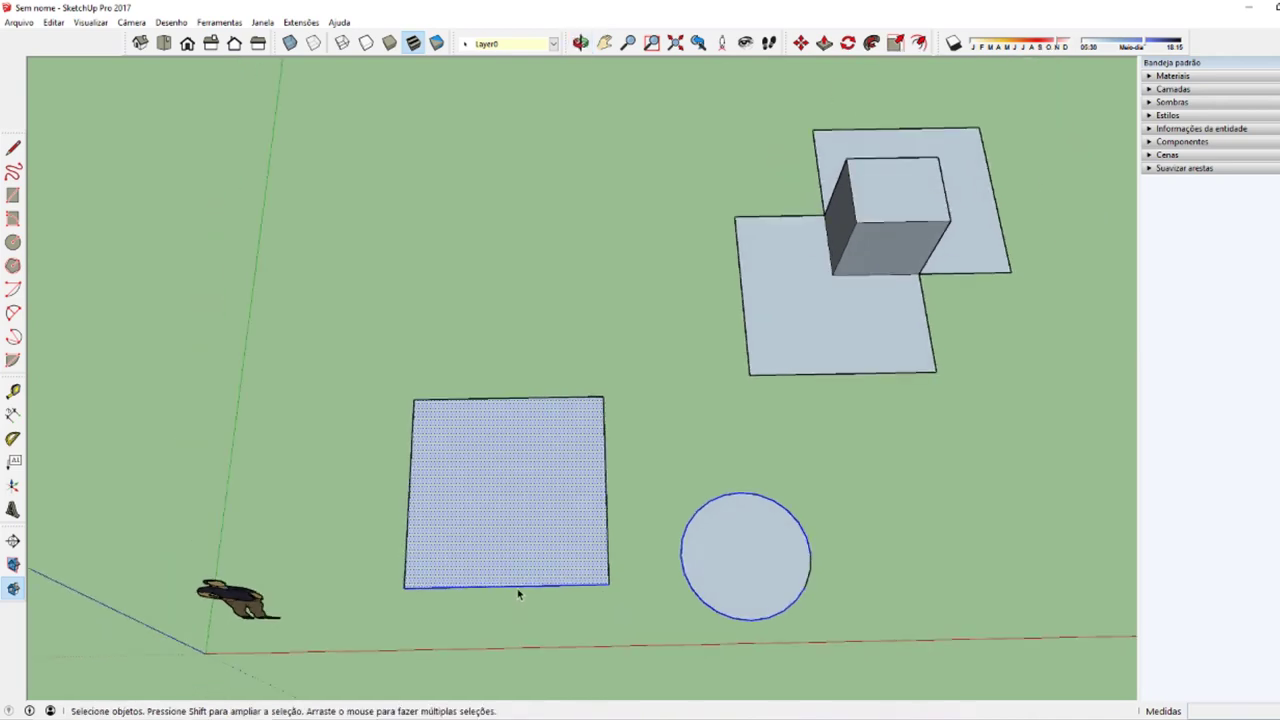
Step: Pick single faces and edges of the cube and right square, then triple-click to select all connected geometry
{"action": "mouse_move", "coordinate": [589, 543]}
{"action": "middle_mouse_down"}
{"action": "mouse_move", "coordinate": [703, 489]}
{"action": "mouse_move", "coordinate": [743, 446]}
{"action": "mouse_move", "coordinate": [609, 494]}
{"action": "mouse_move", "coordinate": [634, 434]}
{"action": "mouse_move", "coordinate": [814, 451]}
{"action": "mouse_move", "coordinate": [603, 303]}
{"action": "mouse_move", "coordinate": [407, 280]}
{"action": "mouse_move", "coordinate": [590, 491]}
{"action": "middle_mouse_up"}
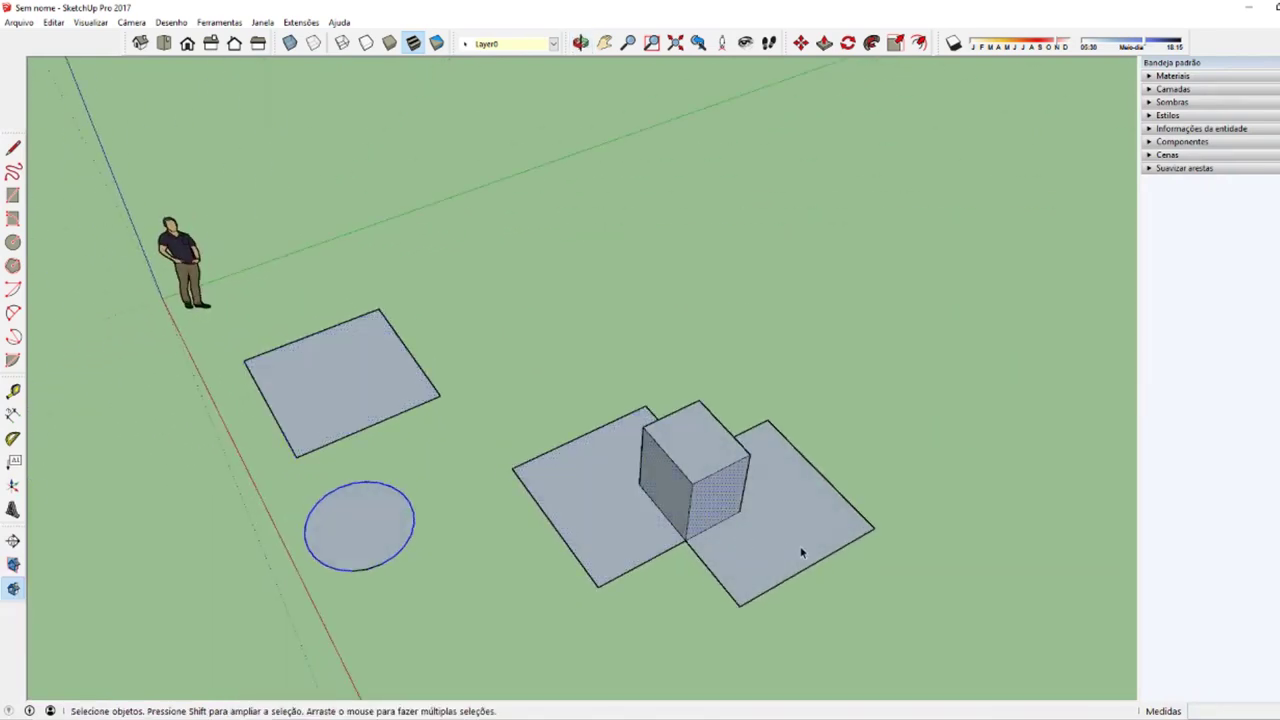
{"action": "left_click", "coordinate": [712, 470]}
{"action": "mouse_move", "coordinate": [712, 470]}
{"action": "middle_mouse_down"}
{"action": "mouse_move", "coordinate": [754, 557]}
{"action": "mouse_move", "coordinate": [699, 530]}
{"action": "middle_mouse_up"}
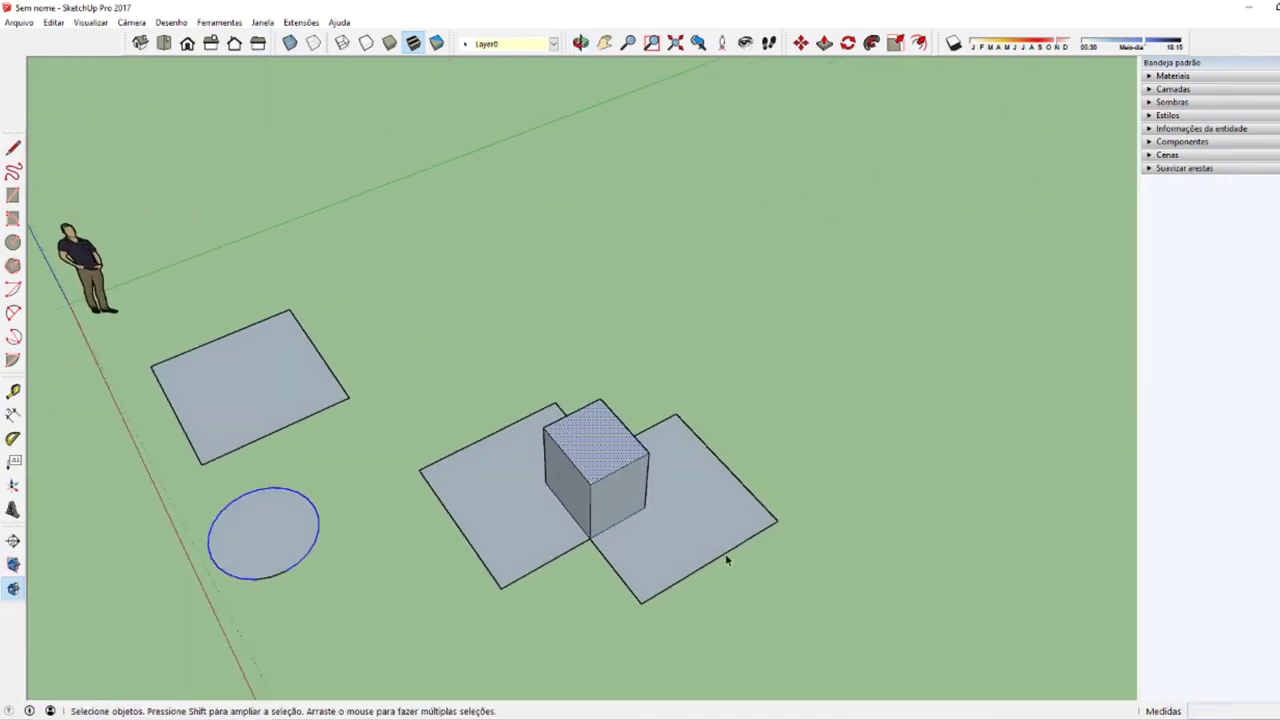
{"action": "left_click", "coordinate": [728, 556]}
{"action": "left_click", "coordinate": [684, 568]}
{"action": "double_click", "coordinate": [694, 525]}
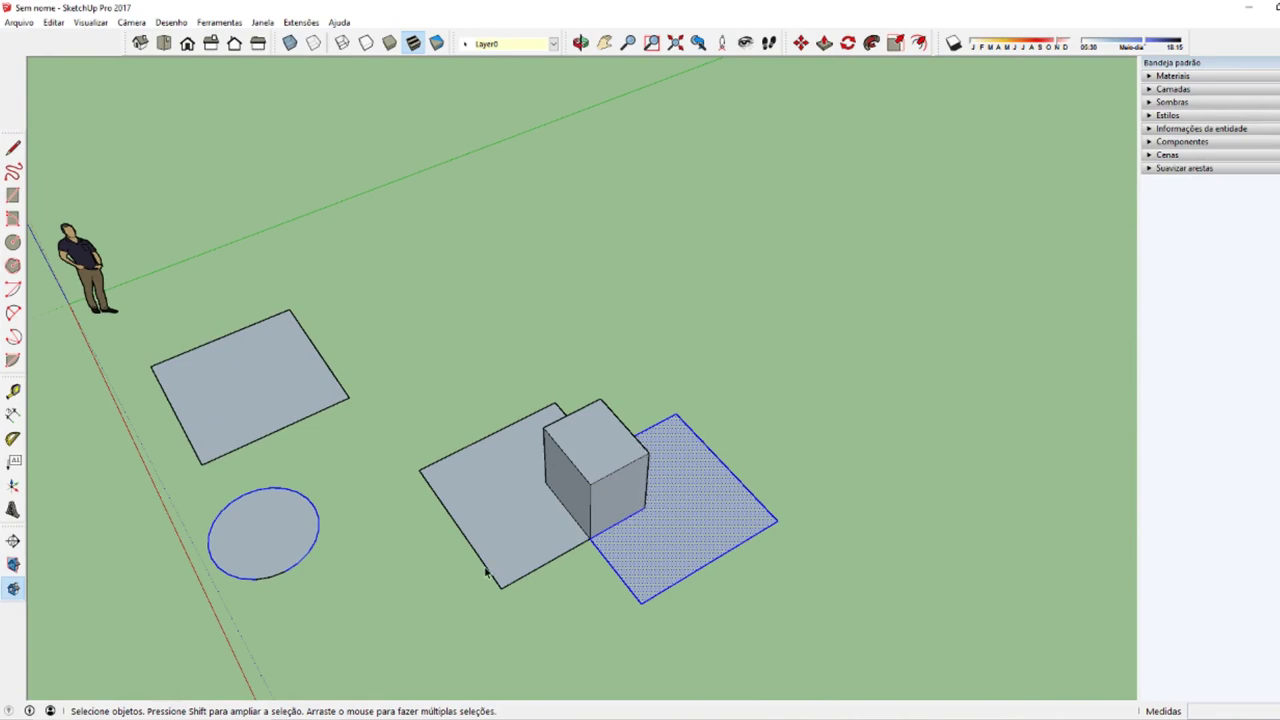
{"action": "left_click", "coordinate": [577, 497]}
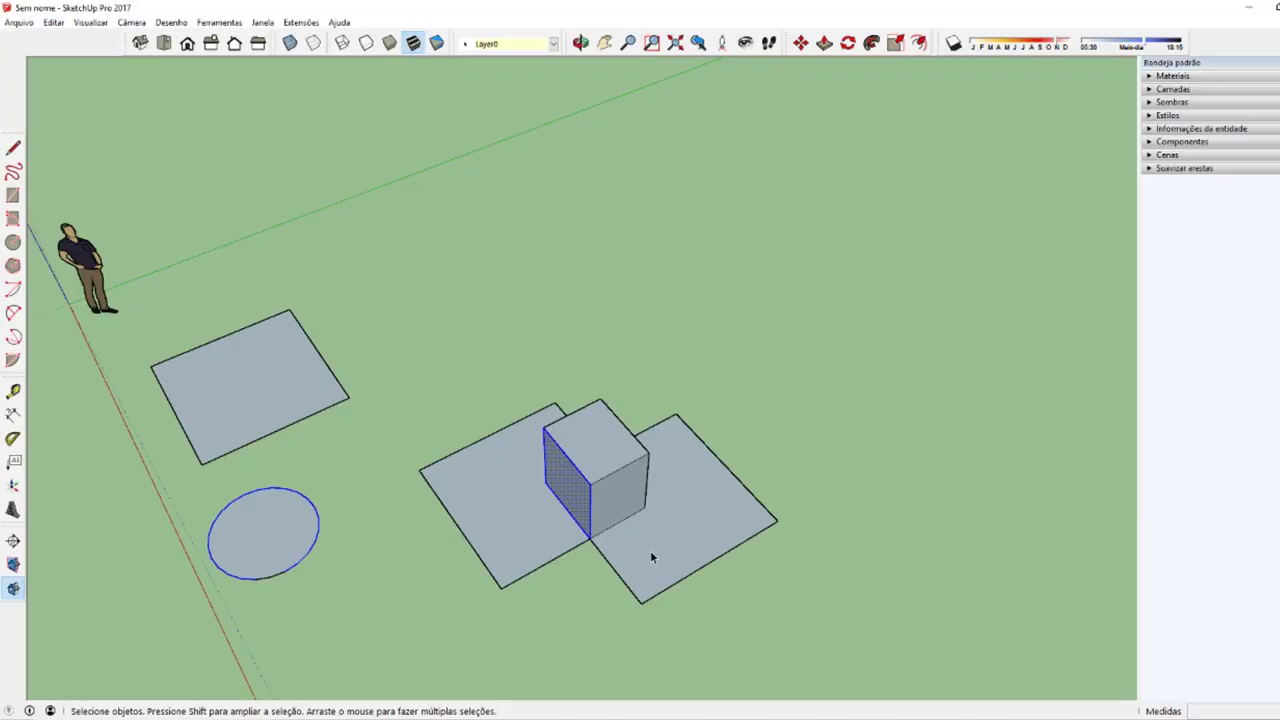
{"action": "triple_click", "coordinate": [650, 548]}
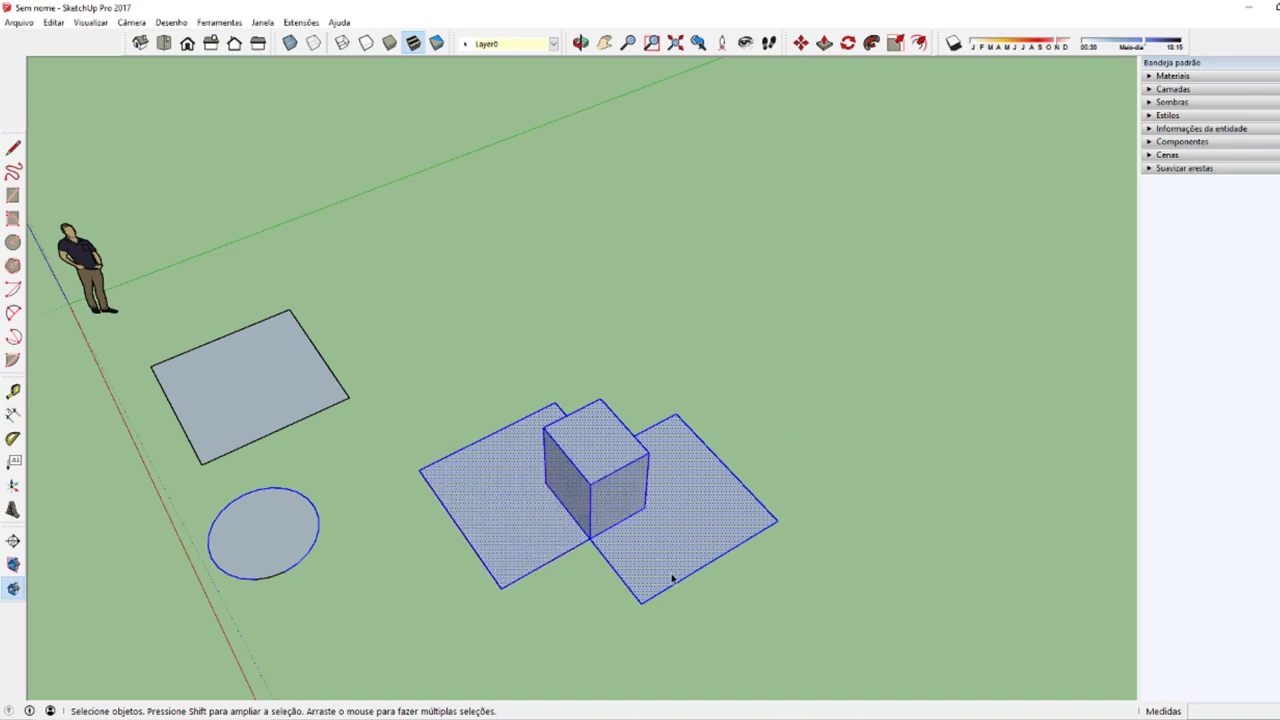
Step: Draw a bent line from the square's corner to the green axis, ending in a small circle
{"action": "key", "text": "l"}
{"action": "left_click", "coordinate": [776, 521]}
{"action": "left_click", "coordinate": [800, 508]}
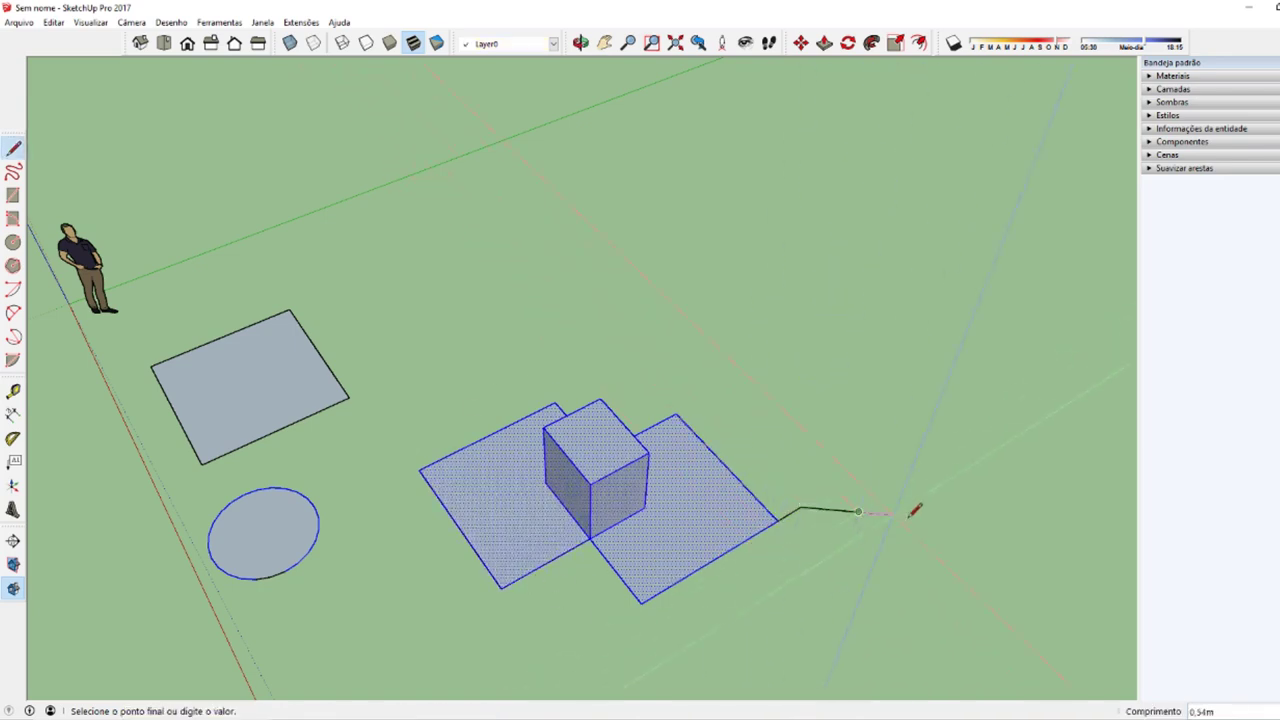
{"action": "left_click", "coordinate": [908, 516]}
{"action": "left_click", "coordinate": [957, 487]}
{"action": "key", "text": "c"}
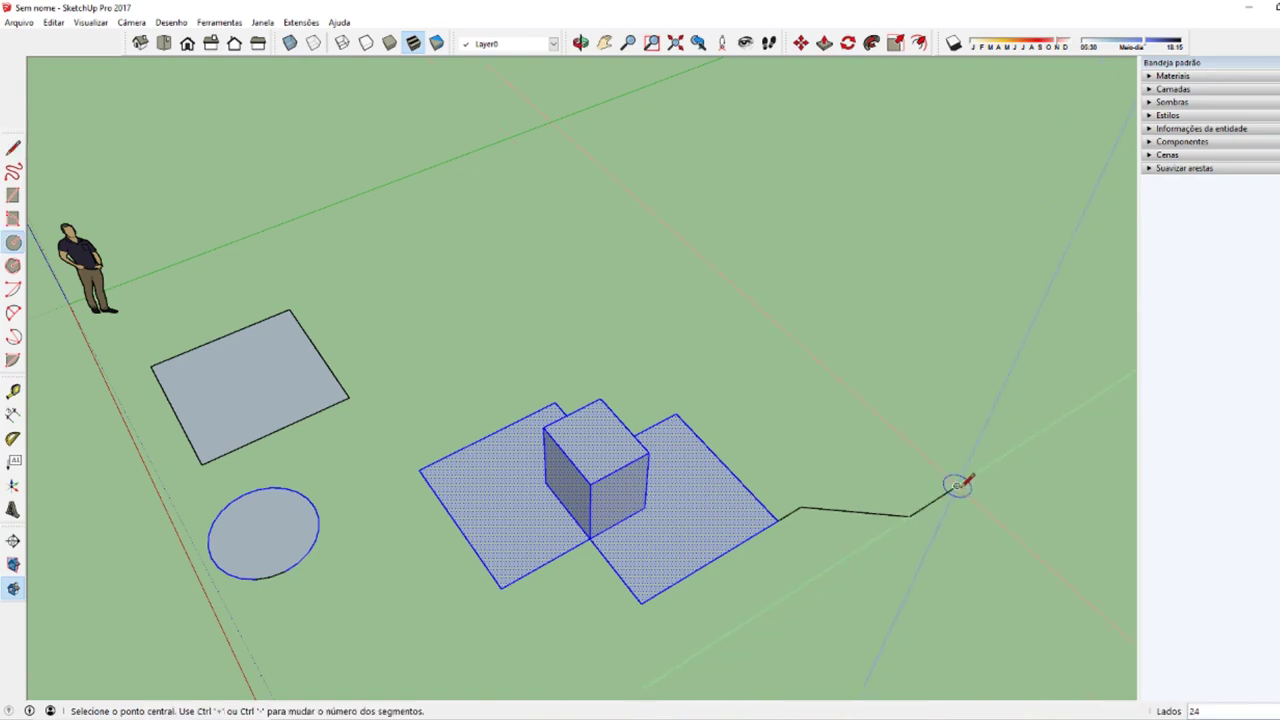
{"action": "left_click", "coordinate": [957, 487]}
{"action": "left_click", "coordinate": [986, 460]}
{"action": "key", "text": "space"}
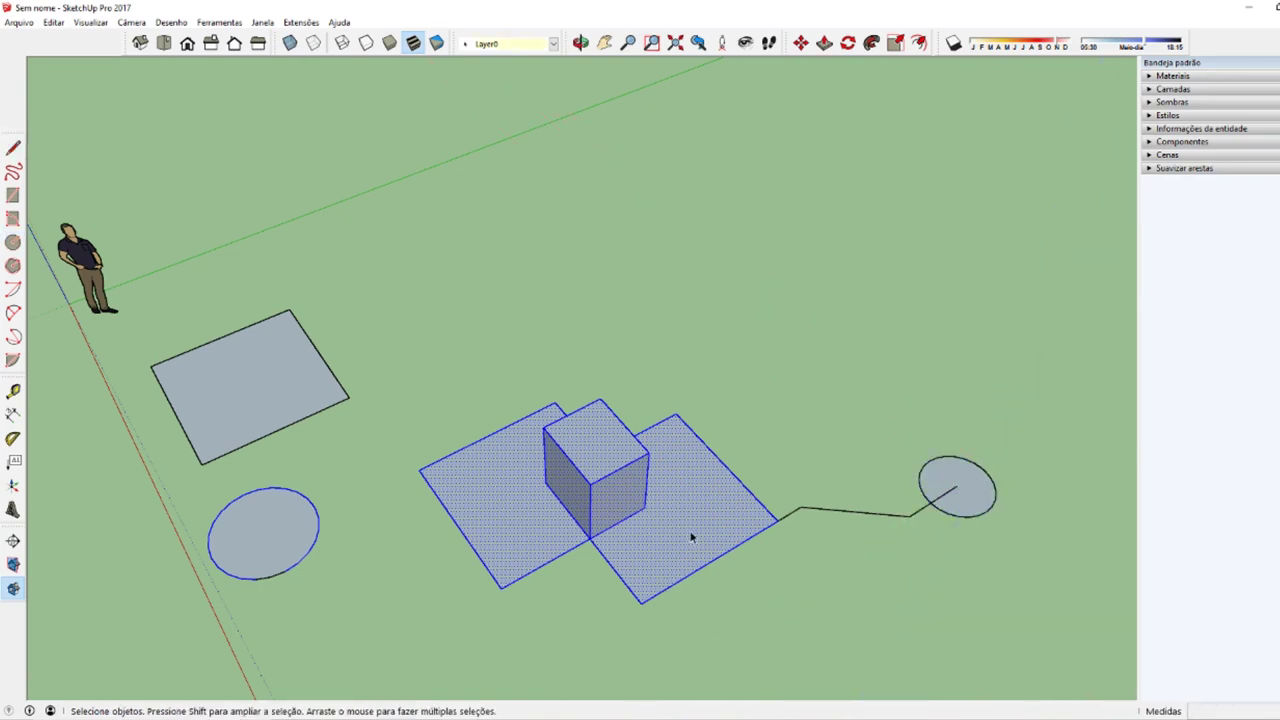
Step: Delete the short edge at the square's corner and reselect the squares and cube
{"action": "triple_click", "coordinate": [697, 536]}
{"action": "left_click", "coordinate": [787, 520]}
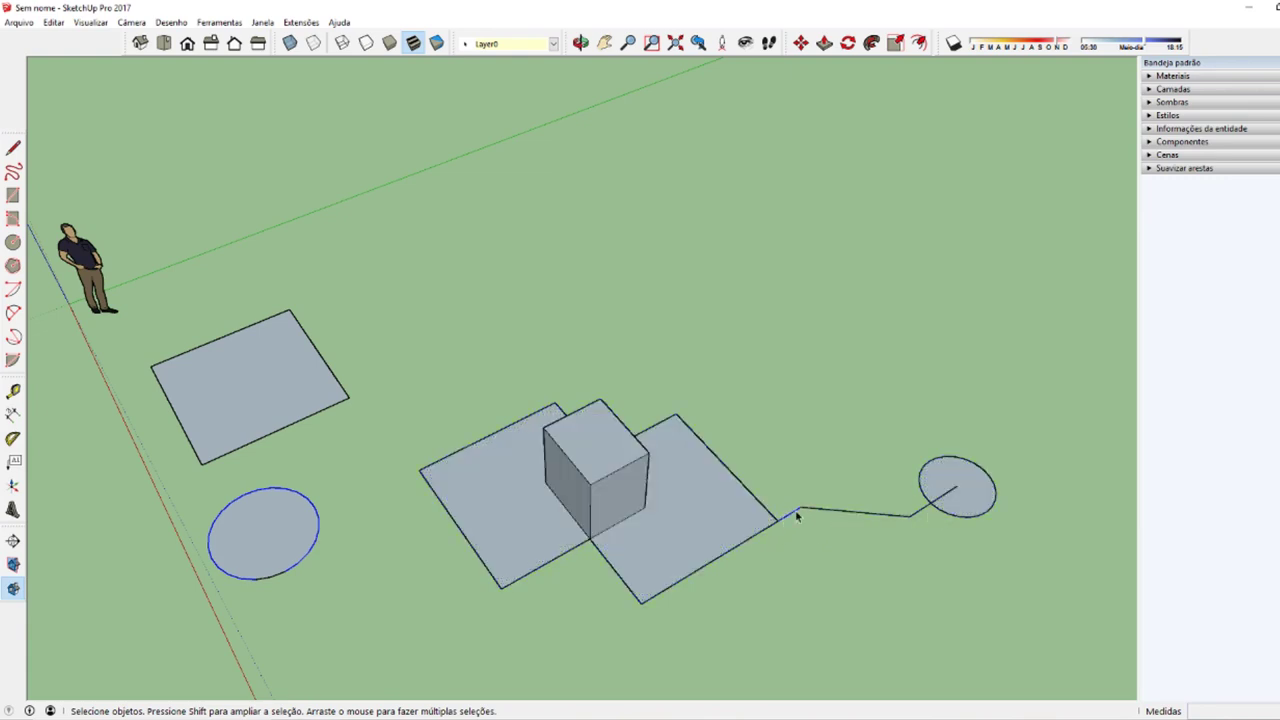
{"action": "key", "text": "Delete"}
{"action": "triple_click", "coordinate": [655, 532]}
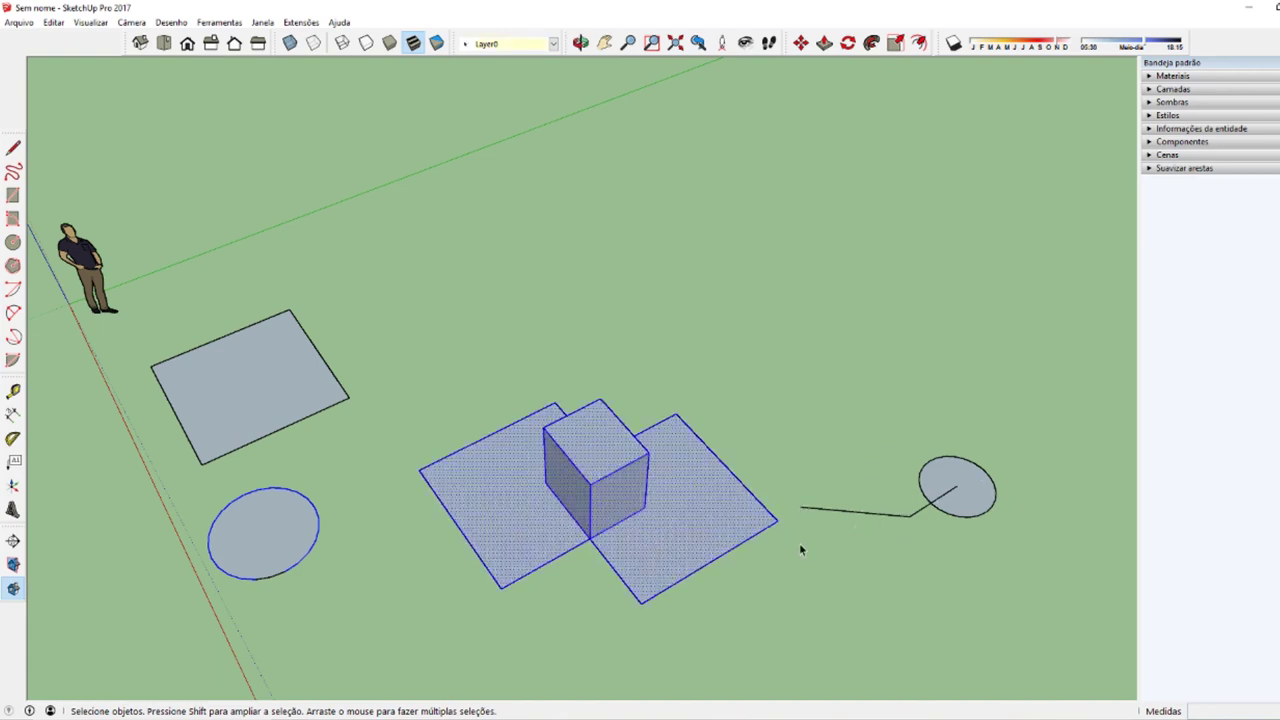
Step: Redraw the corner edge to rejoin the polyline, select all connected geometry, and orbit to ground level
{"action": "key", "text": "l"}
{"action": "left_click", "coordinate": [800, 507]}
{"action": "left_click", "coordinate": [777, 520]}
{"action": "key", "text": "space"}
{"action": "triple_click", "coordinate": [674, 538]}
{"action": "mouse_move", "coordinate": [334, 620]}
{"action": "middle_mouse_down"}
{"action": "mouse_move", "coordinate": [857, 366]}
{"action": "mouse_move", "coordinate": [109, 271]}
{"action": "mouse_move", "coordinate": [59, 362]}
{"action": "mouse_move", "coordinate": [671, 514]}
{"action": "mouse_move", "coordinate": [591, 580]}
{"action": "mouse_move", "coordinate": [599, 626]}
{"action": "middle_mouse_up"}
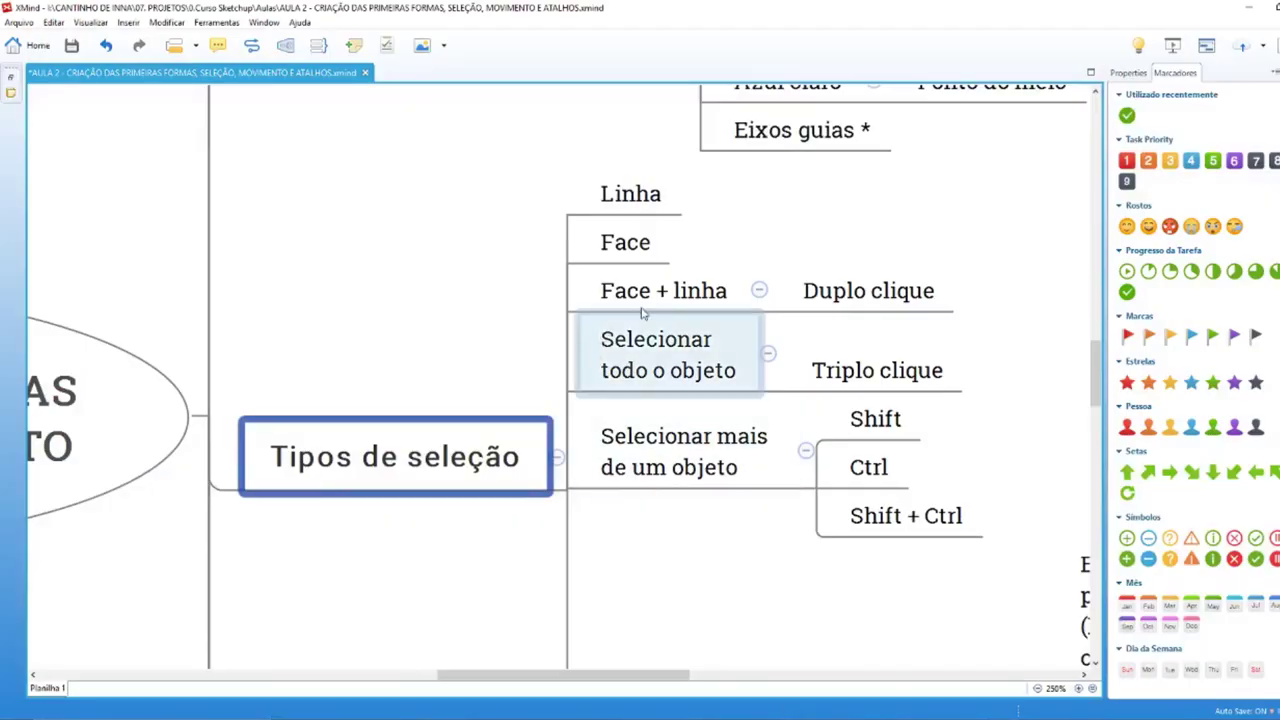
Step: Select each topic in turn: Linha, Face, Face + linha, Duplo clique, Selecionar todo o objeto, Triplo clique, Selecionar mais de um objeto
{"action": "left_click", "coordinate": [632, 208]}
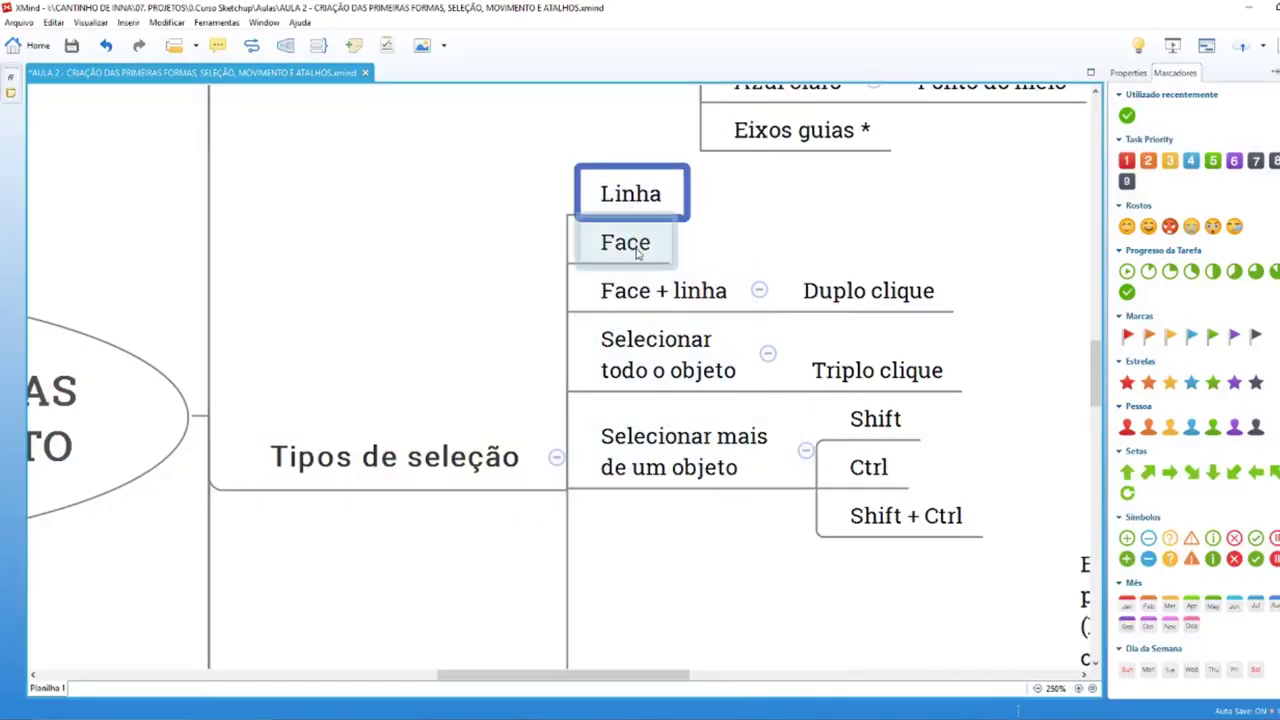
{"action": "left_click", "coordinate": [636, 248]}
{"action": "left_click", "coordinate": [634, 293]}
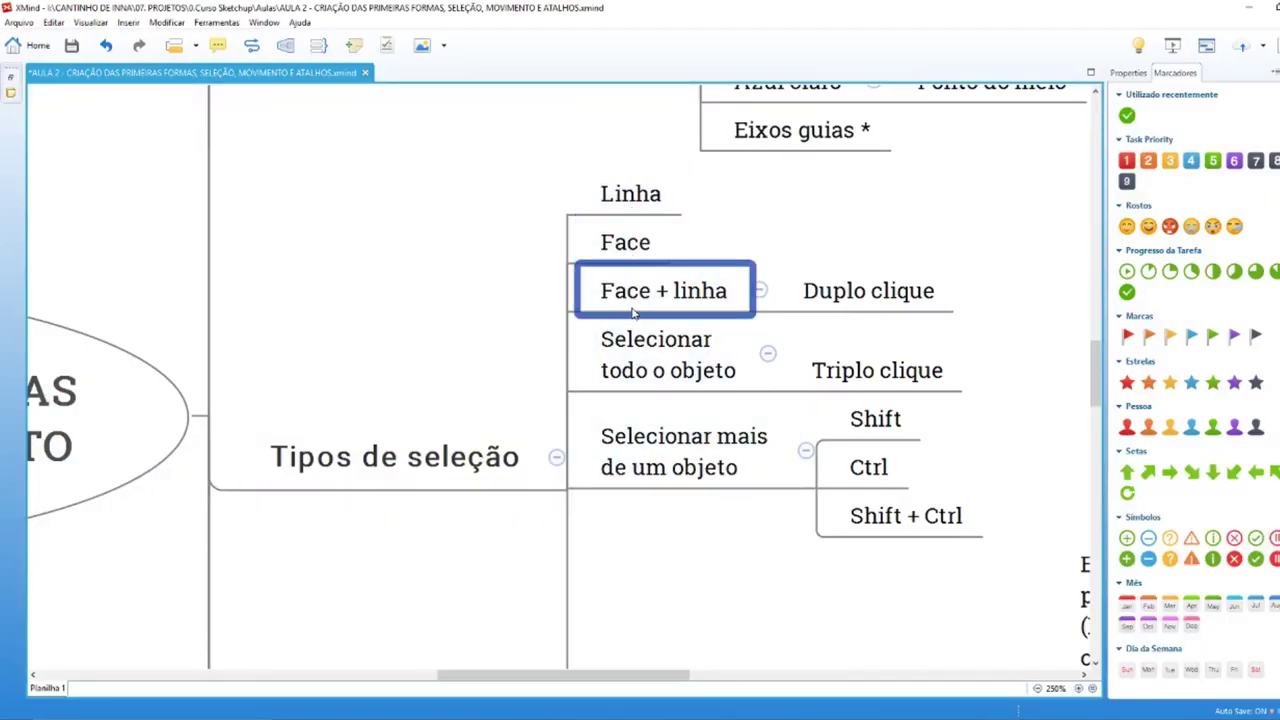
{"action": "left_click", "coordinate": [814, 298]}
{"action": "left_click", "coordinate": [648, 372]}
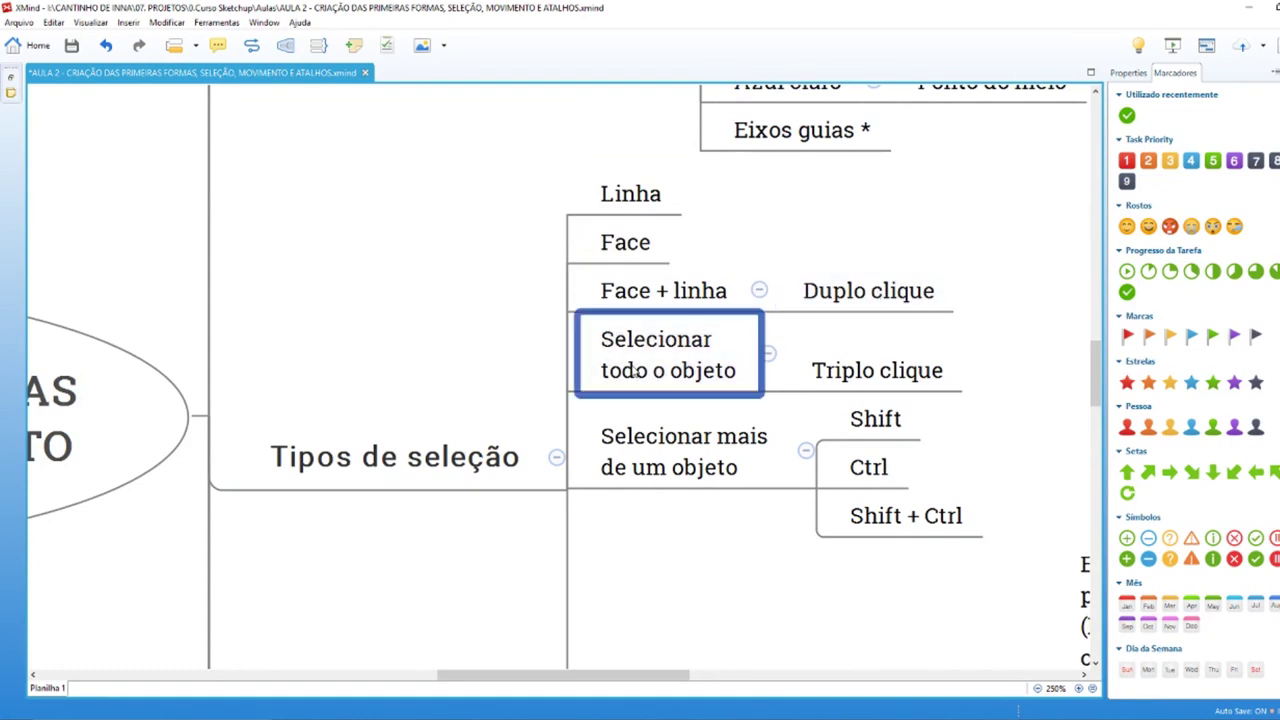
{"action": "left_click", "coordinate": [826, 376]}
{"action": "left_click", "coordinate": [677, 467]}
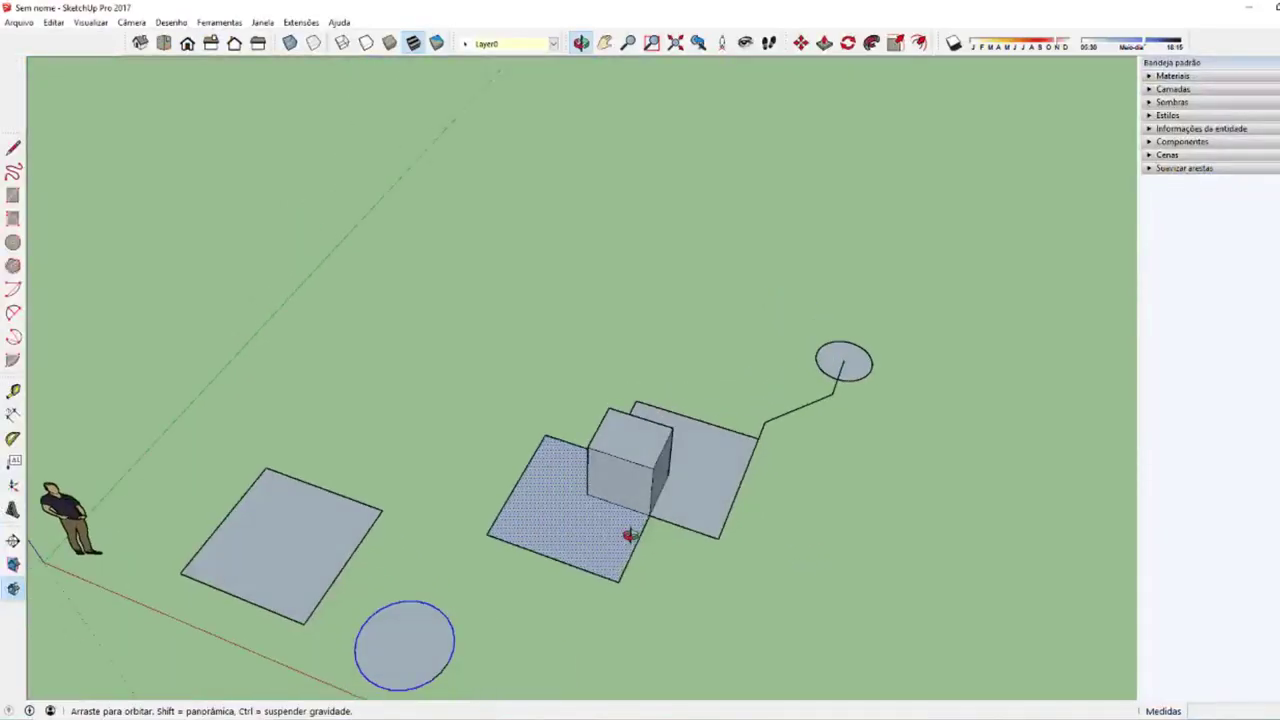
Step: Triple-click to select all connected geometry, then single-select each square's face and clear the selection
{"action": "triple_click", "coordinate": [506, 506]}
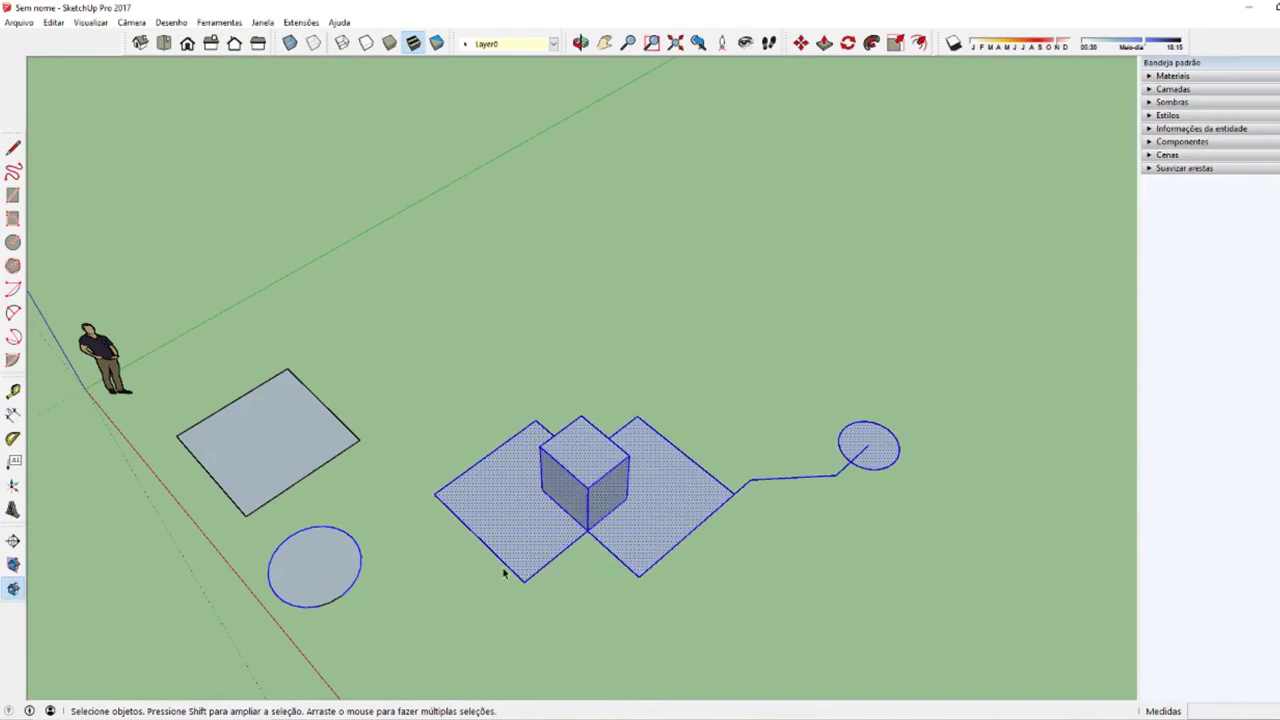
{"action": "left_click", "coordinate": [506, 568]}
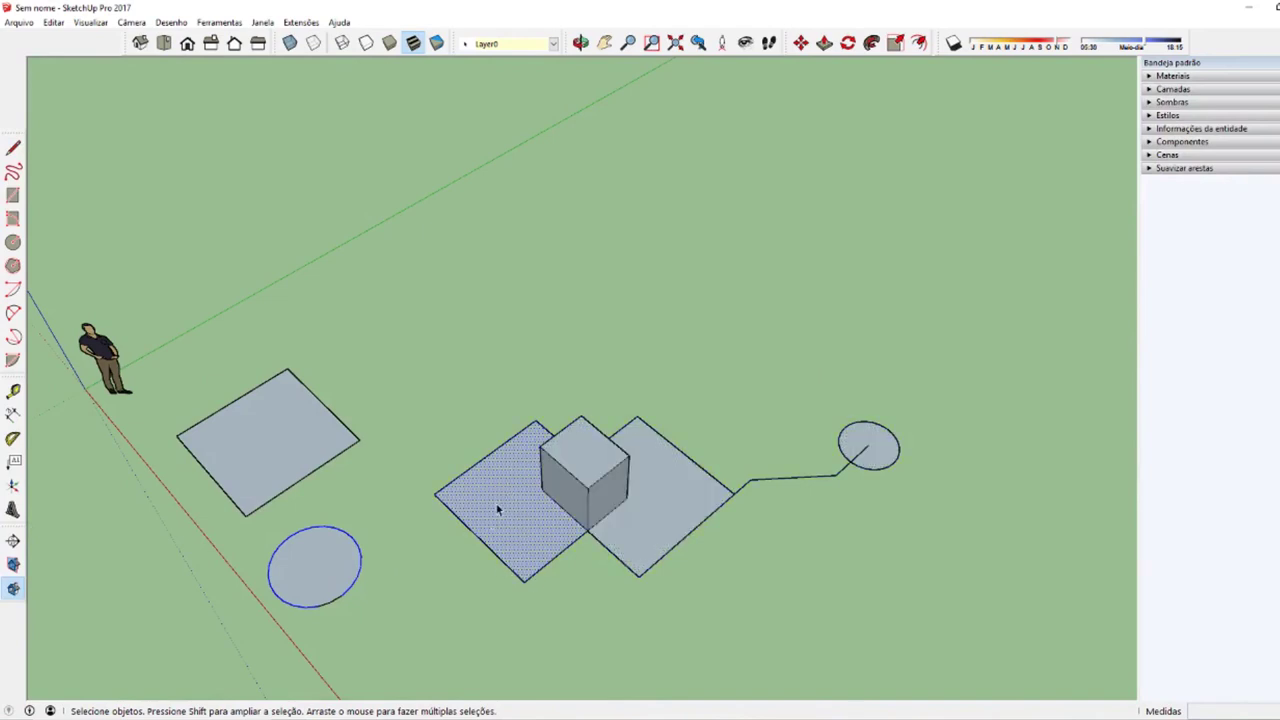
{"action": "left_click", "coordinate": [697, 507]}
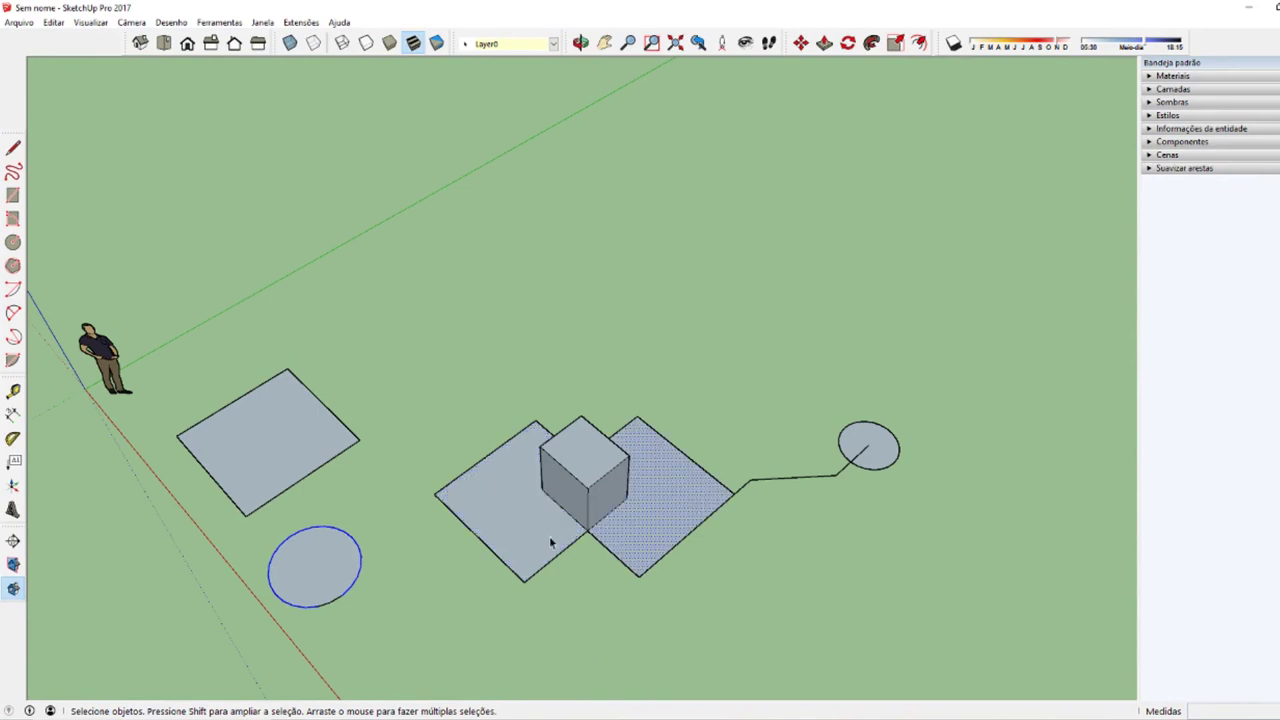
{"action": "left_click", "coordinate": [535, 486]}
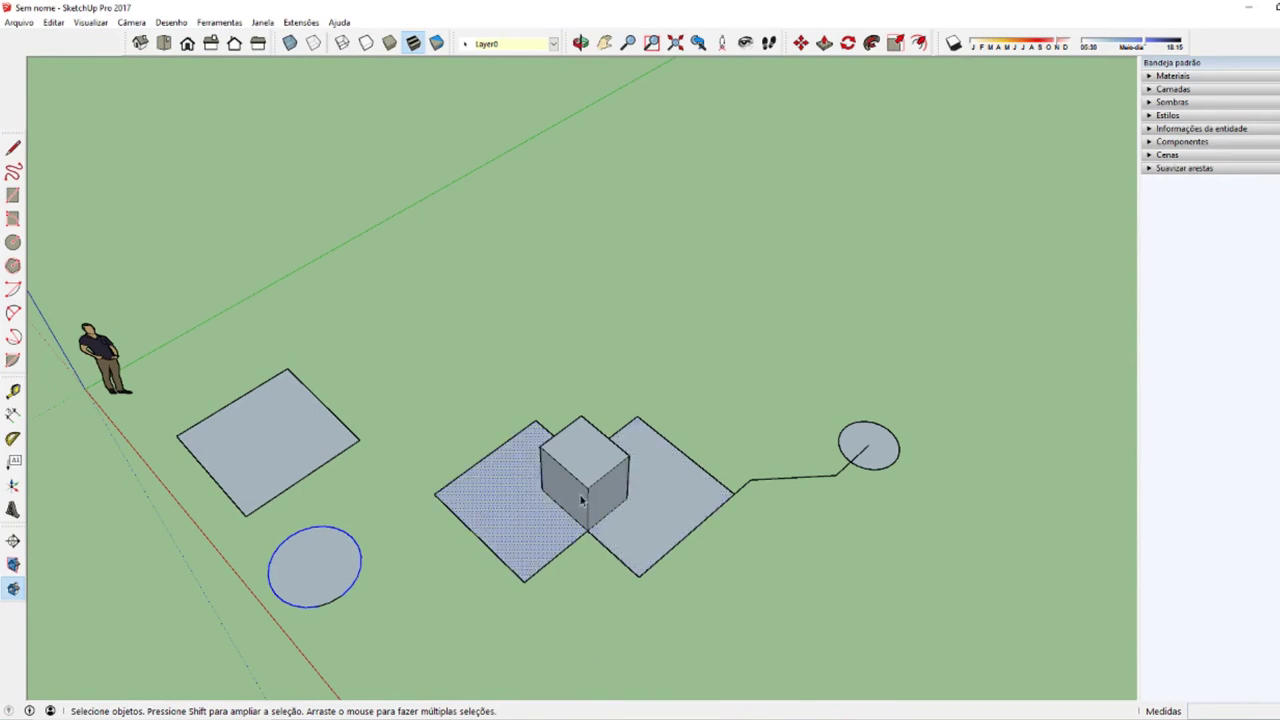
{"action": "left_click", "coordinate": [397, 505]}
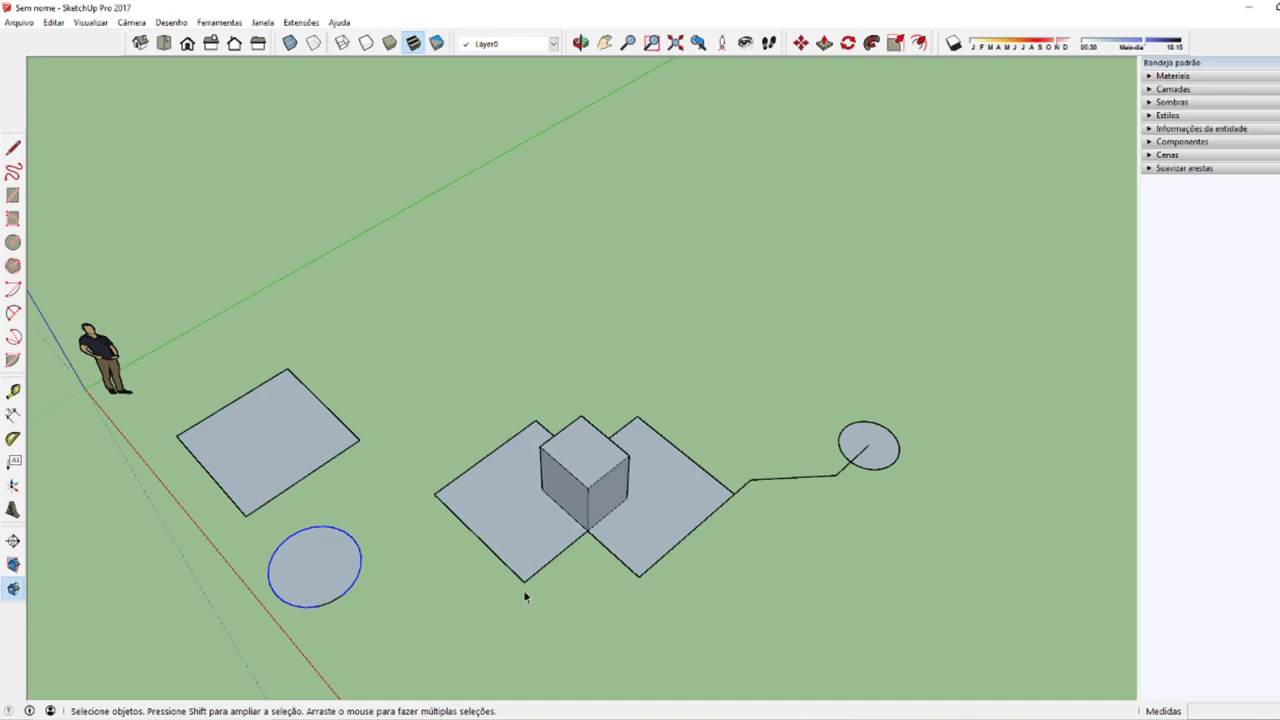
{"action": "scroll", "coordinate": [519, 578], "scroll_direction": "up", "scroll_amount": 1}
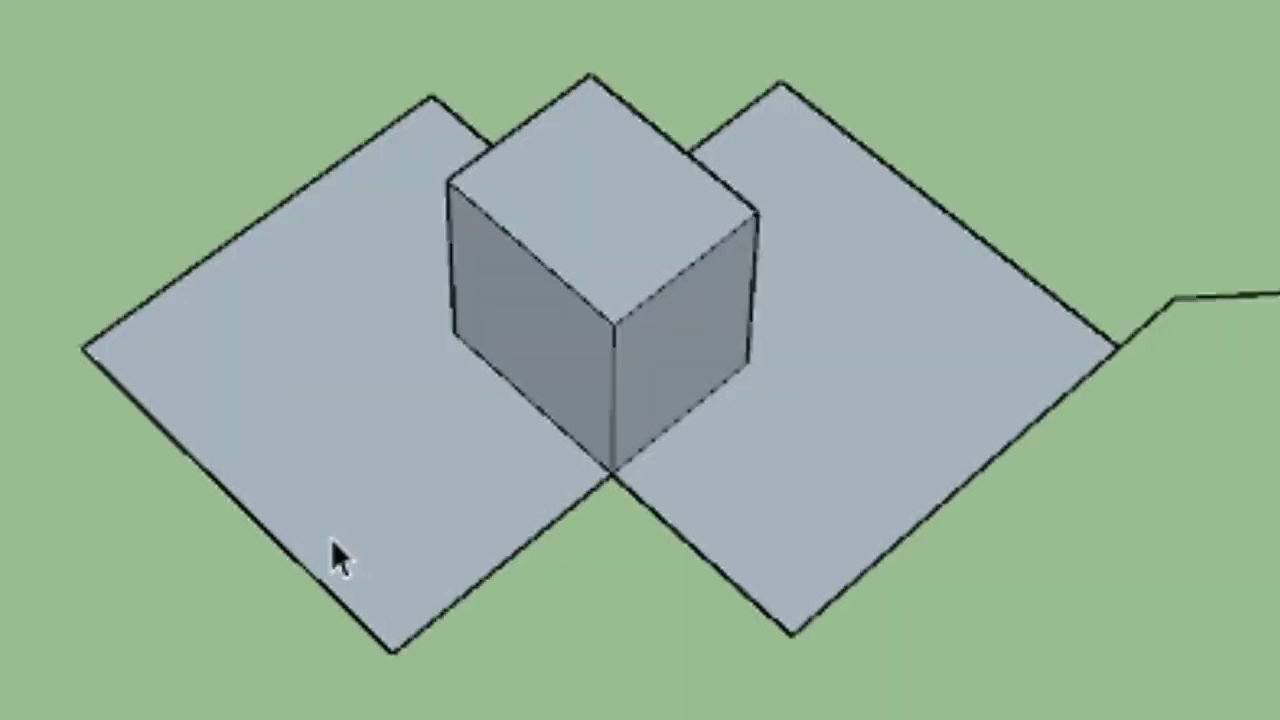
{"action": "scroll", "coordinate": [214, 680], "scroll_direction": "up", "scroll_amount": 2}
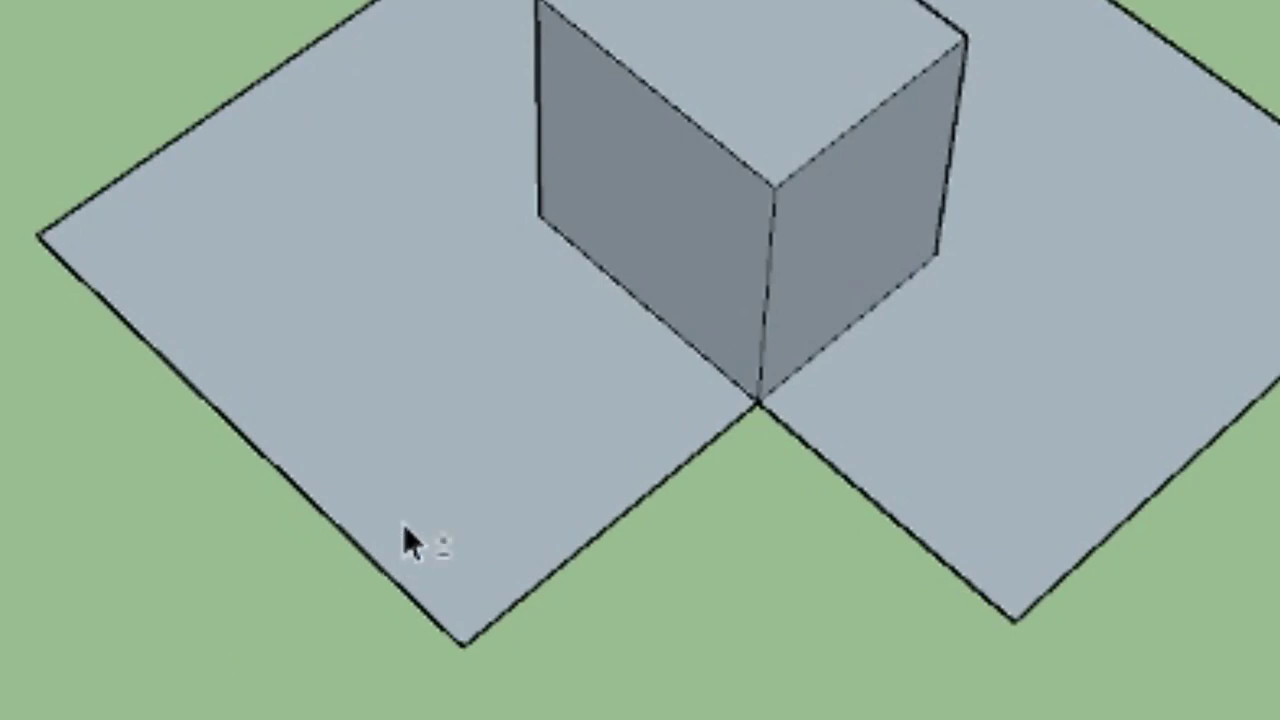
Step: Add and remove the square faces and the cube from the selection one by one
{"action": "left_click", "coordinate": [437, 400], "text": "shift"}
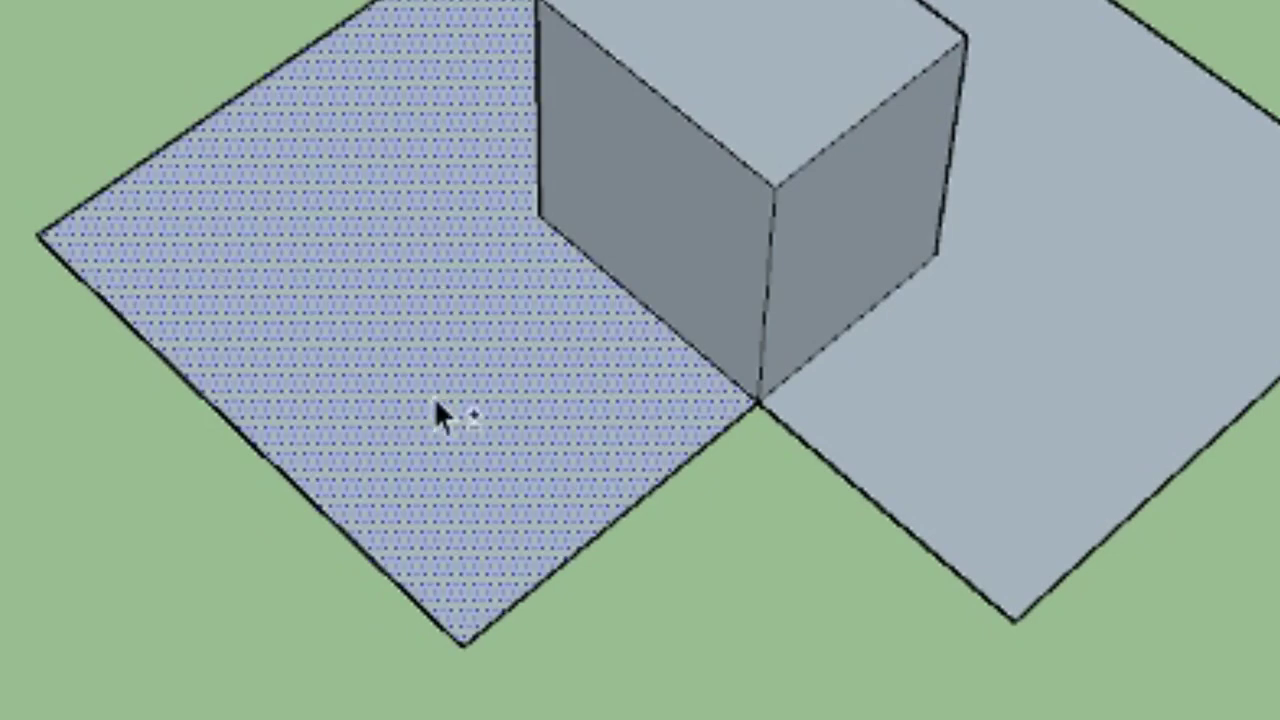
{"action": "left_click", "coordinate": [1086, 423], "text": "shift"}
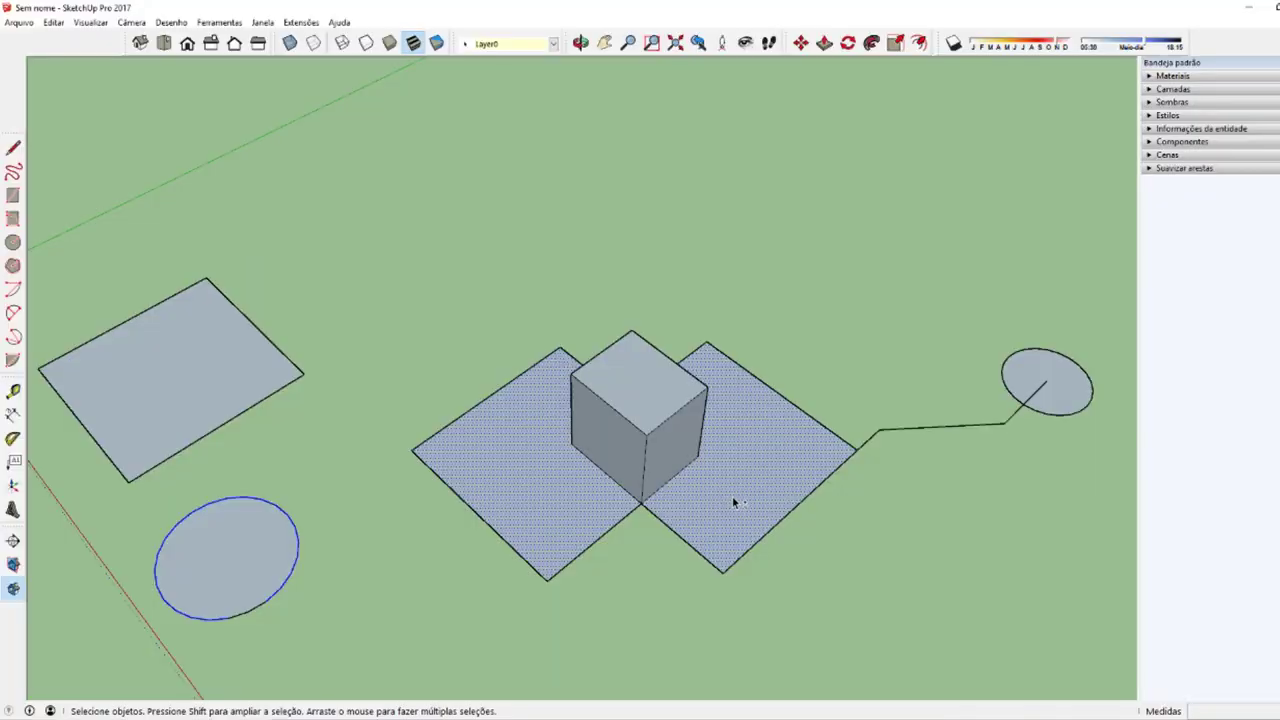
{"action": "left_click", "coordinate": [727, 512], "text": "shift"}
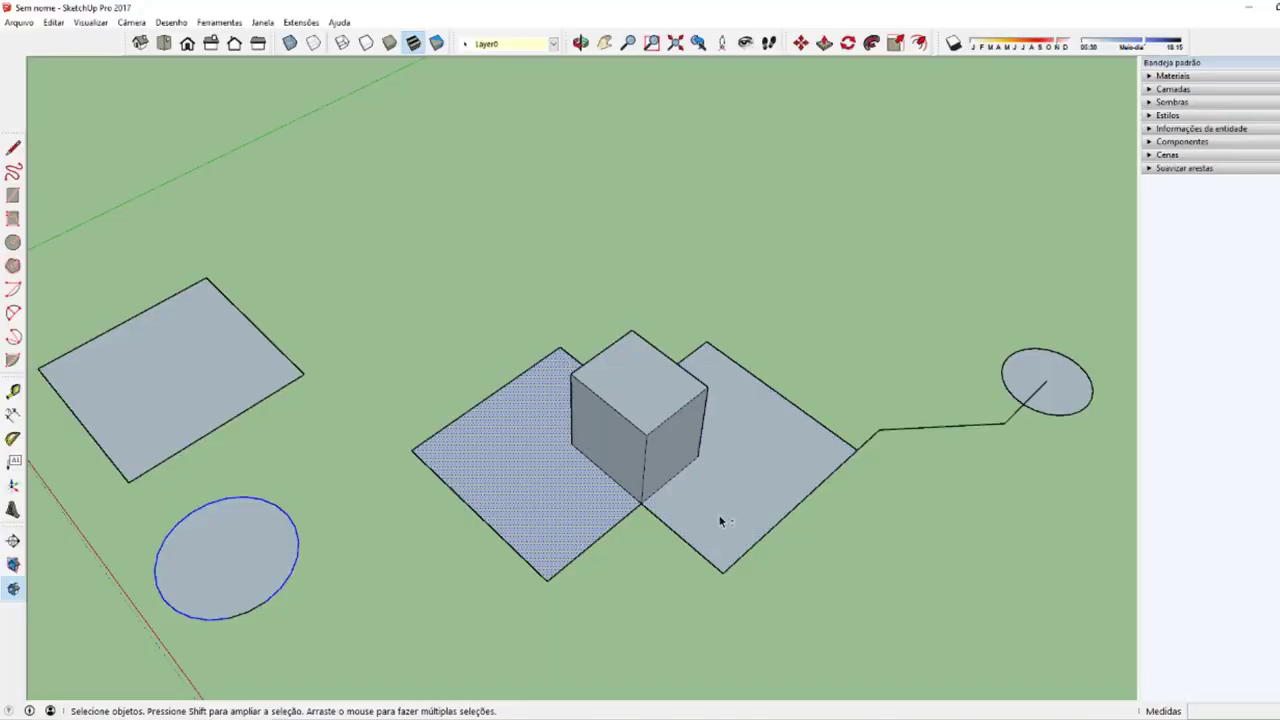
{"action": "left_click", "coordinate": [722, 518], "text": "shift"}
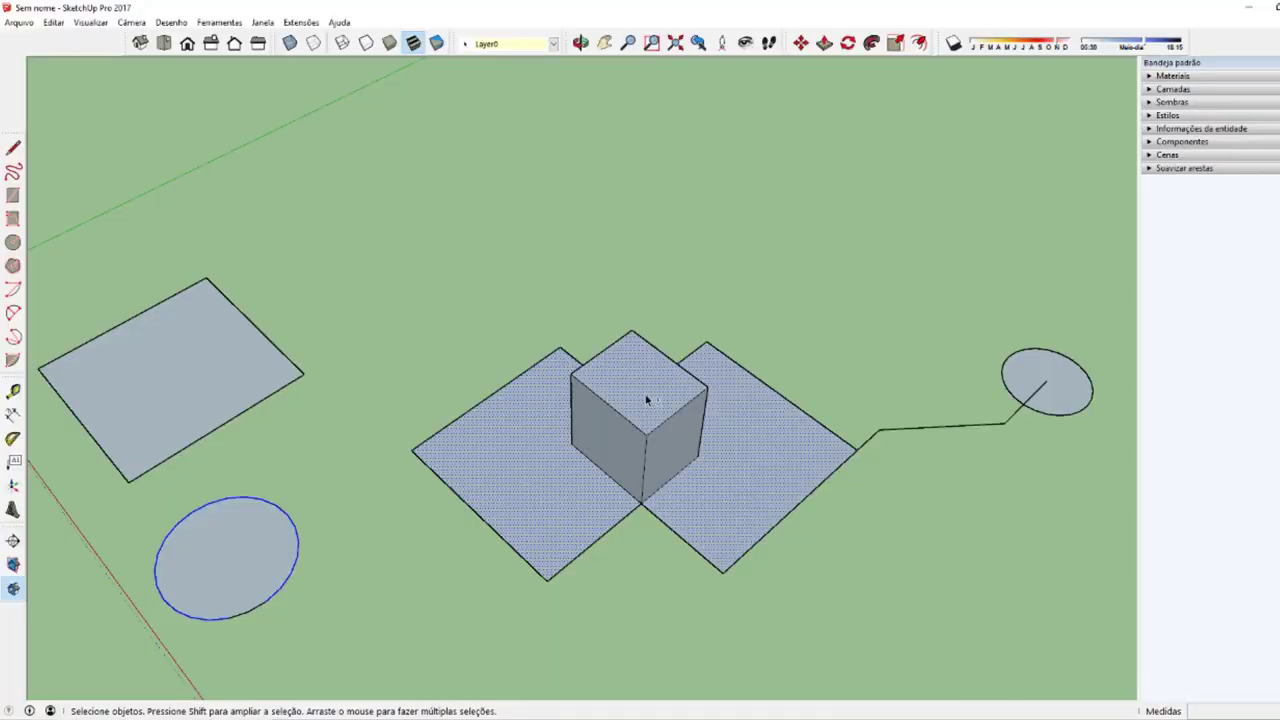
{"action": "left_click", "coordinate": [503, 445], "text": "shift"}
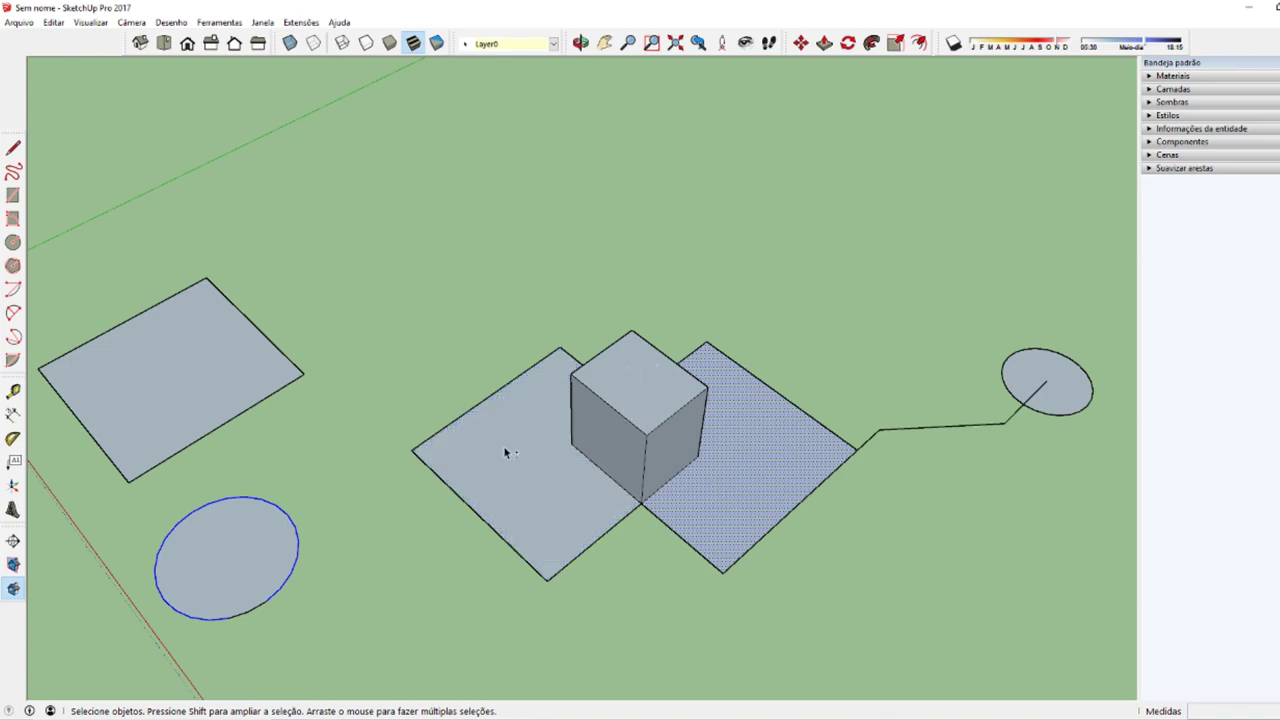
{"action": "left_click", "coordinate": [503, 463], "text": "shift"}
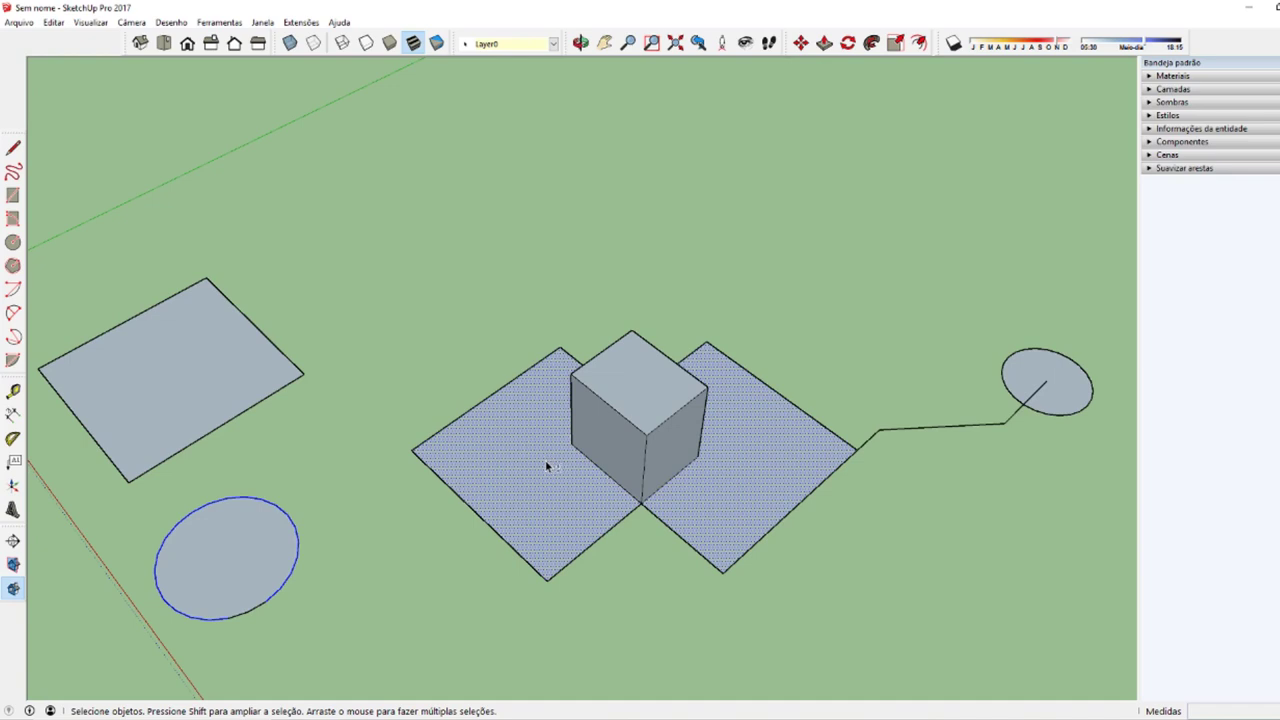
{"action": "left_click", "coordinate": [702, 491], "text": "shift"}
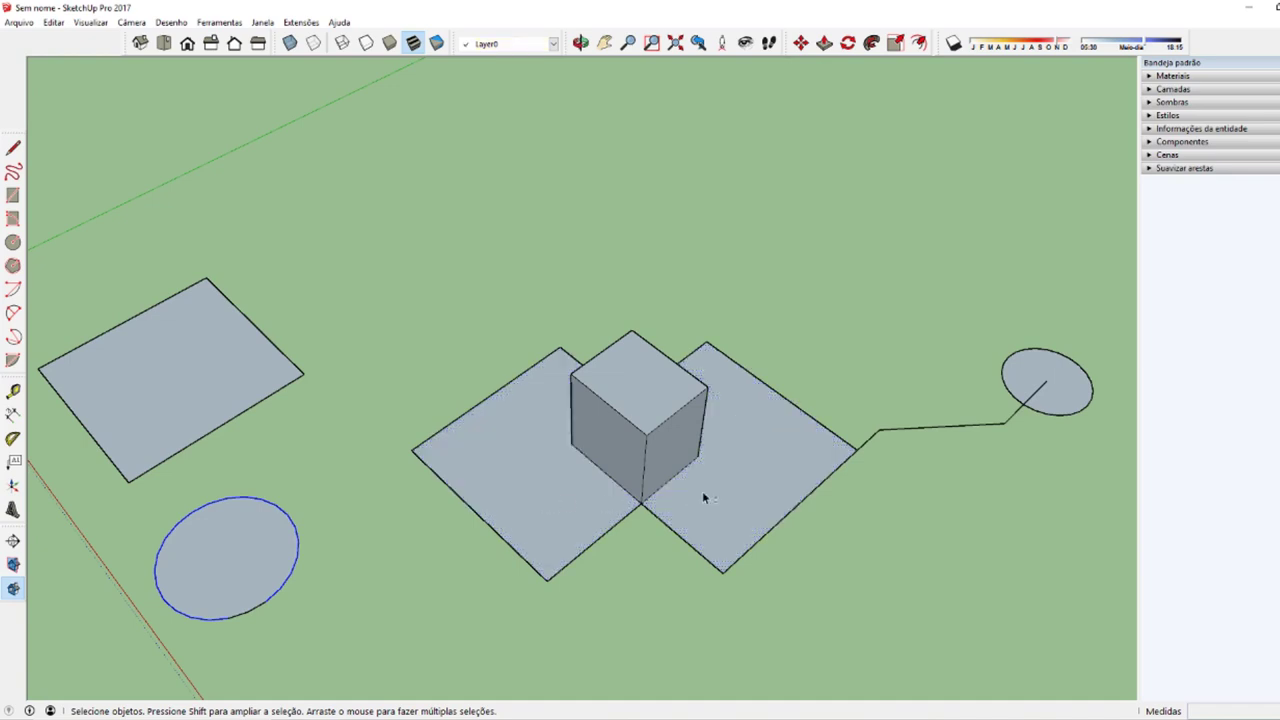
{"action": "left_click", "coordinate": [657, 400], "text": "shift"}
{"action": "double_click", "coordinate": [756, 480], "text": "shift"}
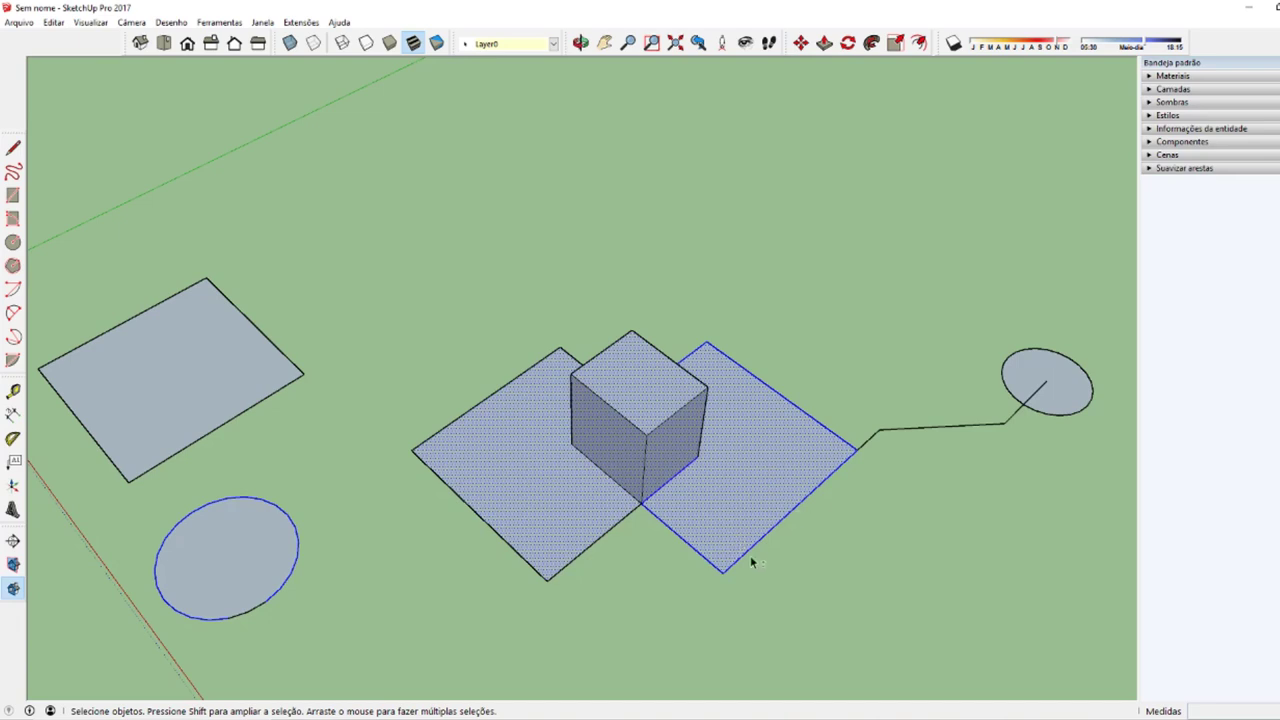
{"action": "left_click", "coordinate": [777, 463], "text": "shift"}
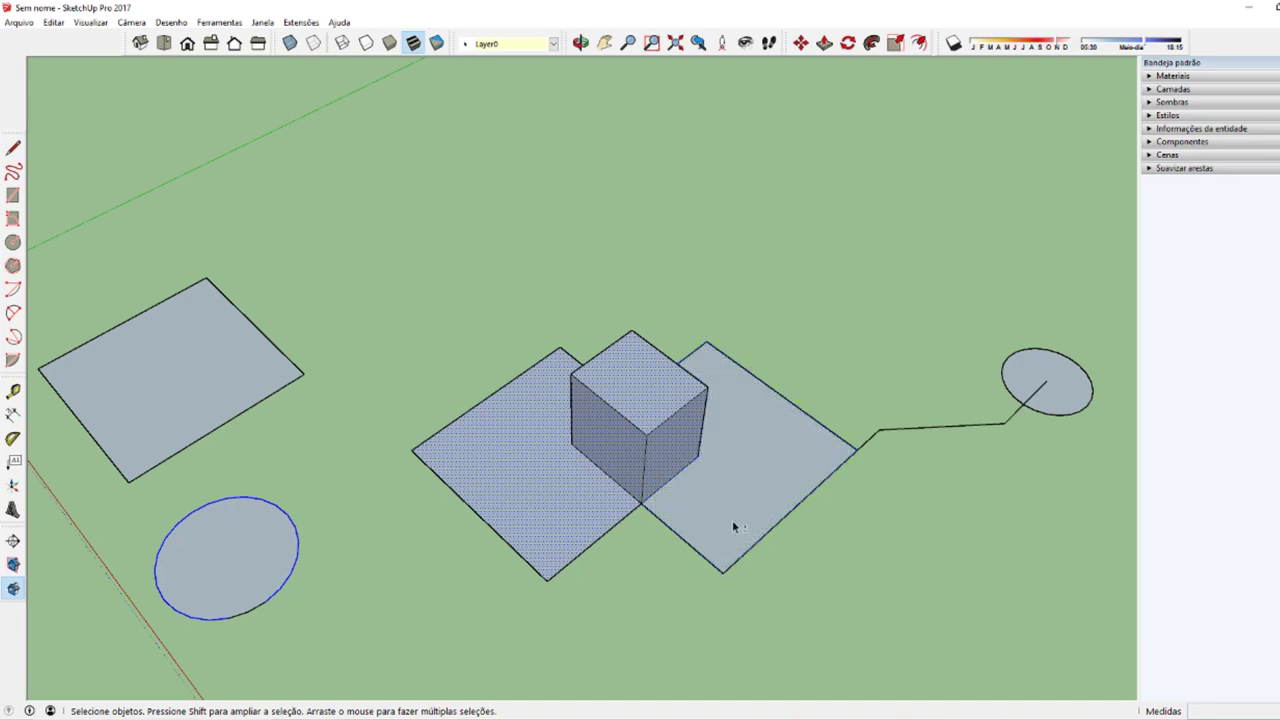
Step: Toggle the far-left square, cube faces and middle square, then select and deselect the whole connected group
{"action": "left_click", "coordinate": [214, 397], "text": "shift"}
{"action": "left_click", "coordinate": [564, 507], "text": "shift"}
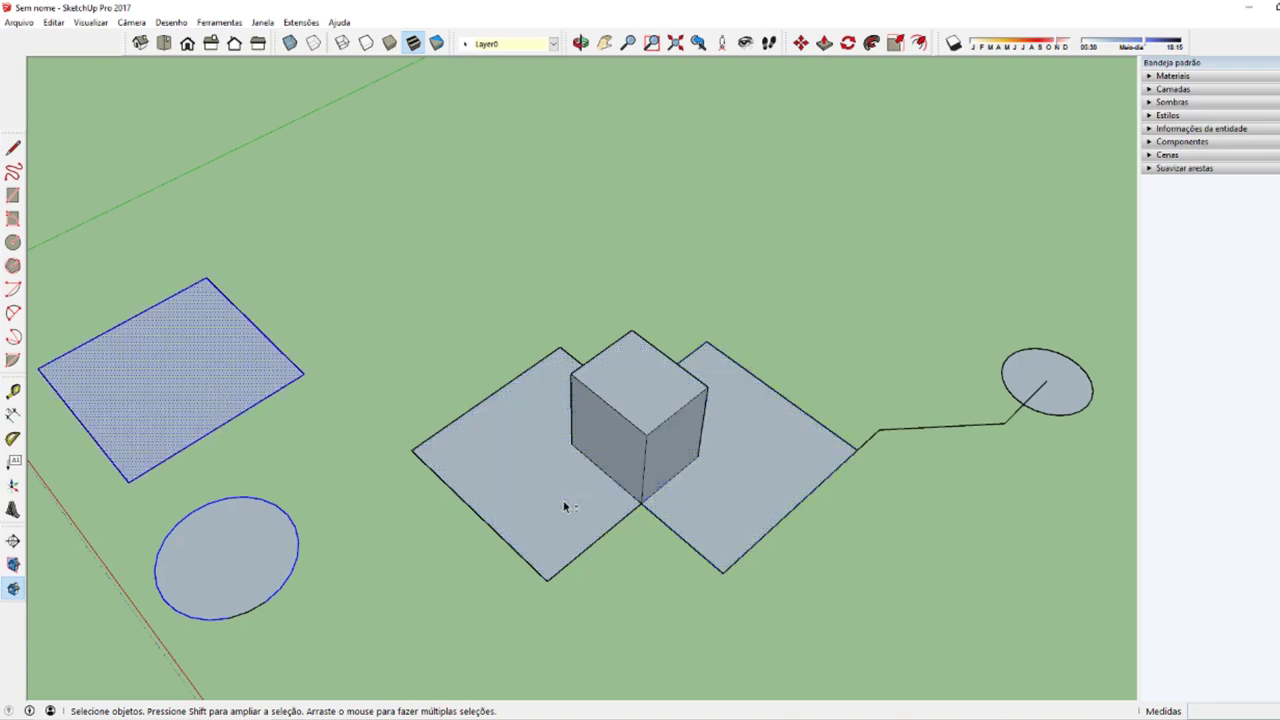
{"action": "left_click", "coordinate": [500, 458], "text": "shift"}
{"action": "left_click", "coordinate": [651, 488], "text": "shift"}
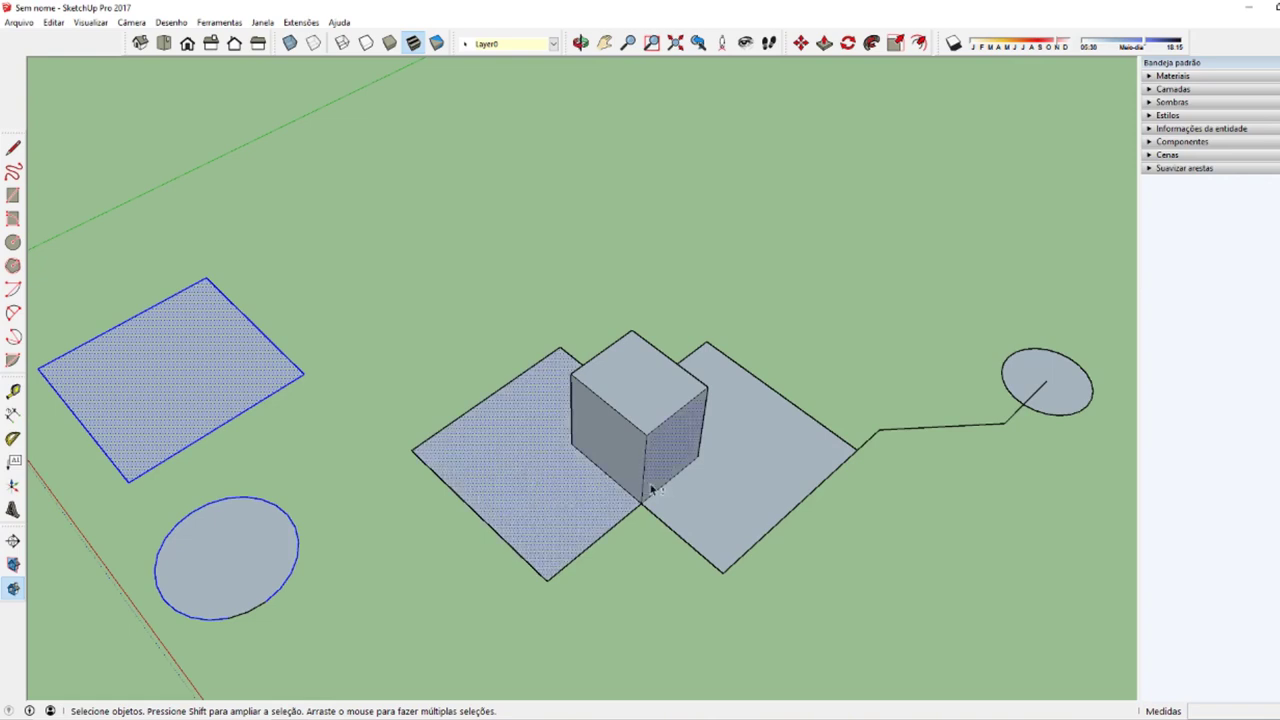
{"action": "left_click", "coordinate": [570, 477], "text": "shift"}
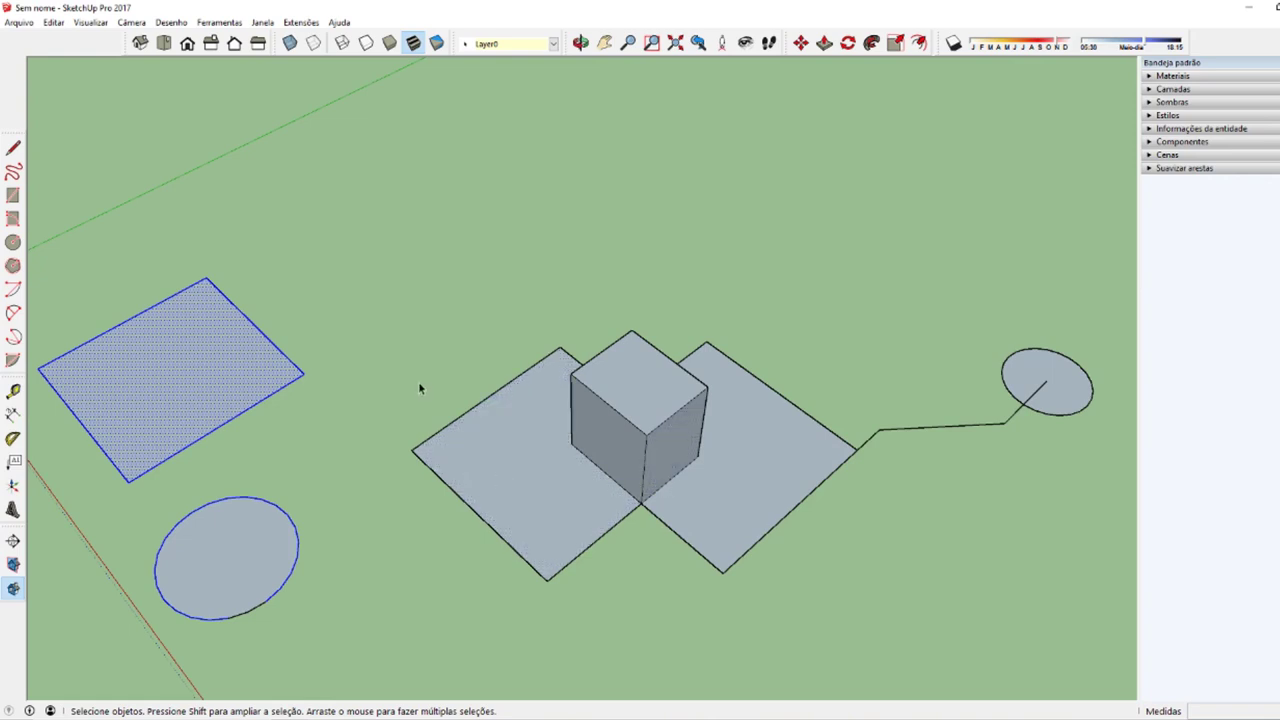
{"action": "triple_click", "coordinate": [535, 486], "text": "shift"}
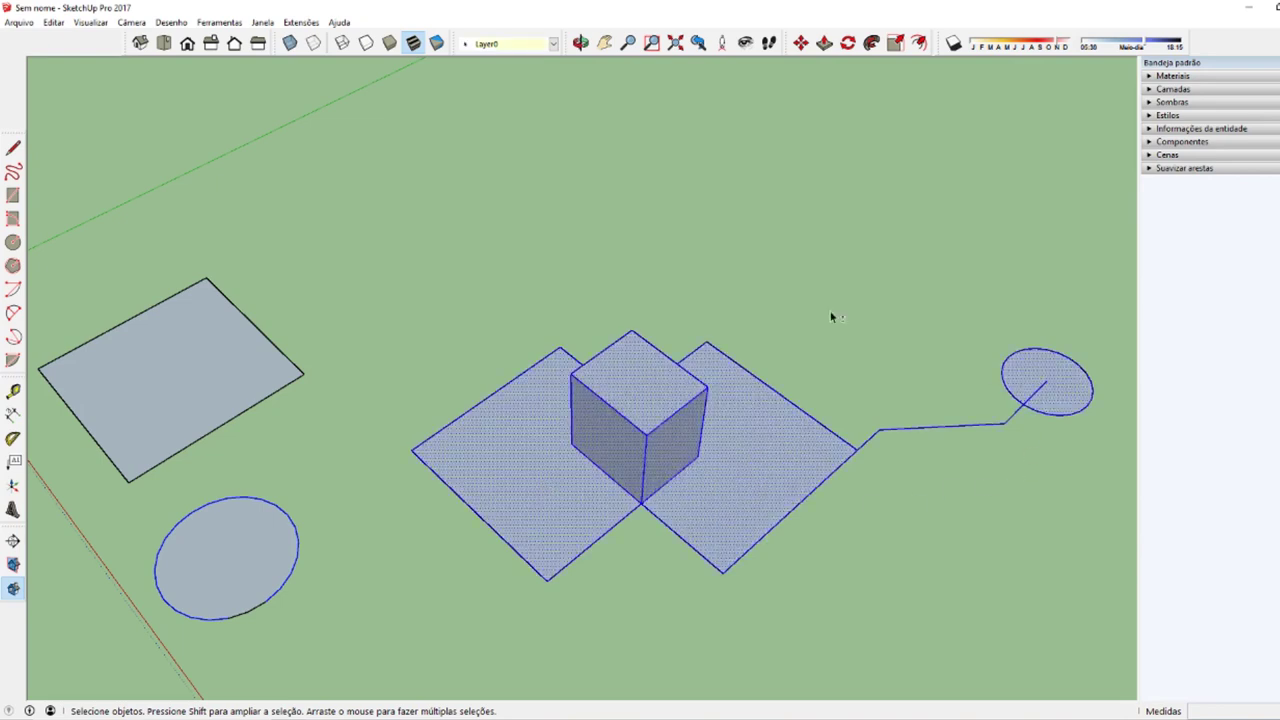
{"action": "triple_click", "coordinate": [555, 496], "text": "shift"}
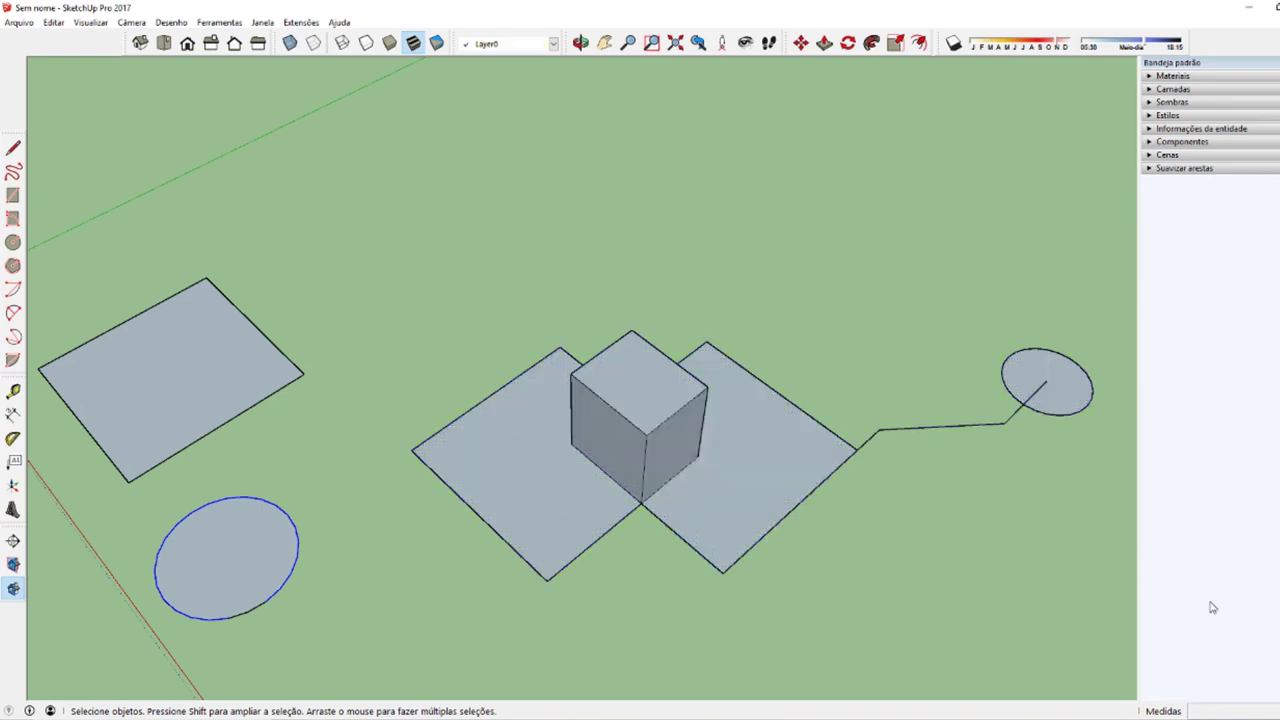
Step: Add the cube's top face, far-right circle and far-left square, remove them, then orbit to a steeper angle
{"action": "left_click", "coordinate": [644, 387], "text": "shift"}
{"action": "left_click", "coordinate": [1063, 391], "text": "shift"}
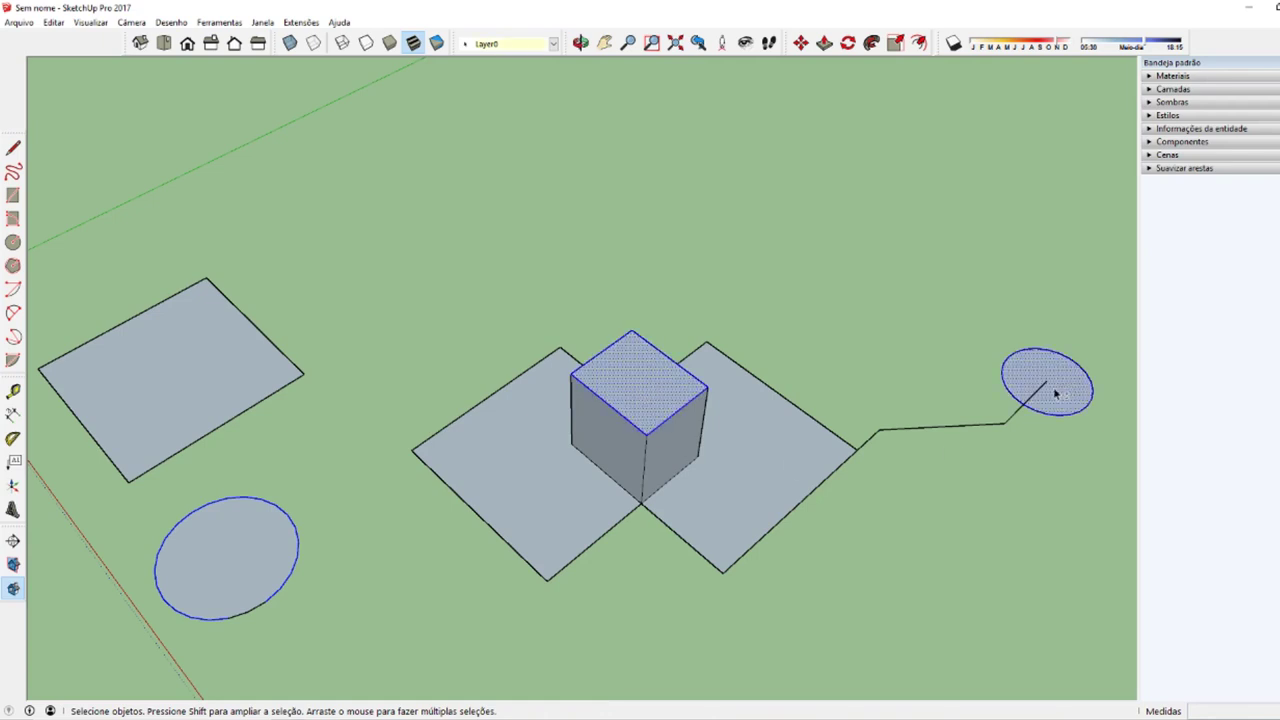
{"action": "left_click", "coordinate": [266, 374], "text": "shift"}
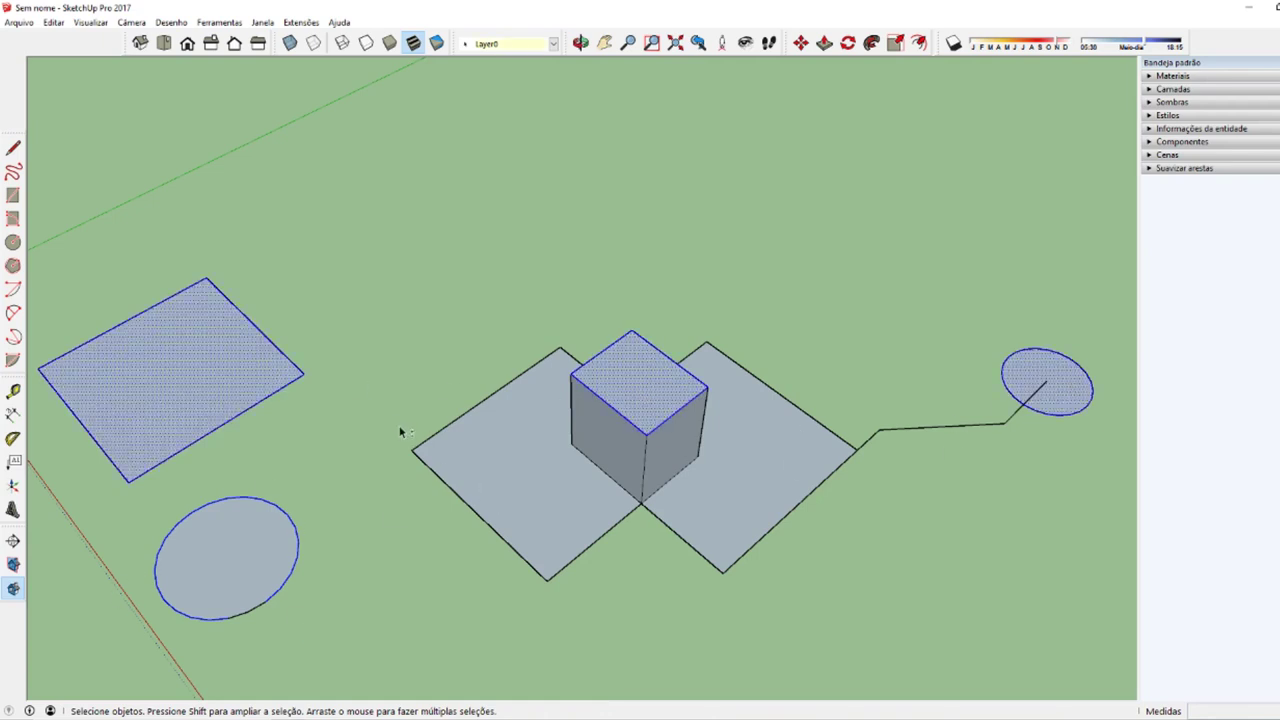
{"action": "scroll", "coordinate": [376, 503], "scroll_direction": "down", "scroll_amount": 3}
{"action": "scroll", "coordinate": [374, 529], "scroll_direction": "up", "scroll_amount": 2}
{"action": "scroll", "coordinate": [516, 518], "scroll_direction": "up", "scroll_amount": 1}
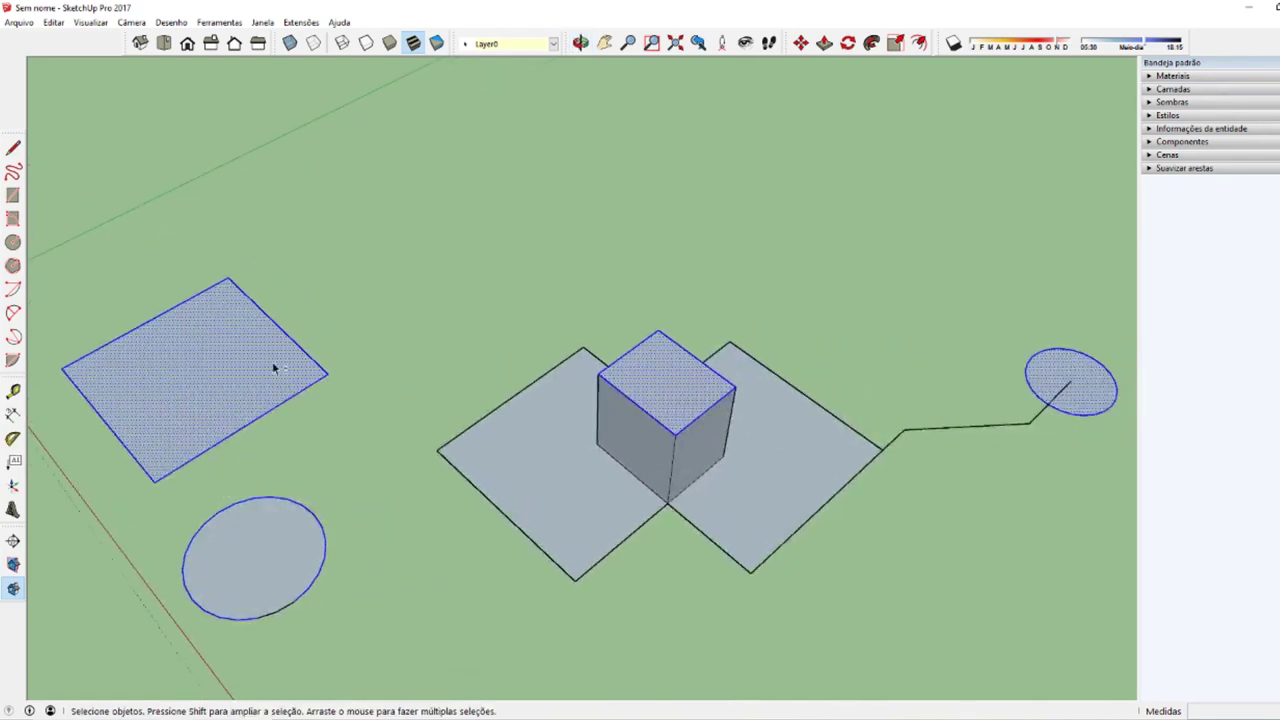
{"action": "left_click", "coordinate": [241, 377], "text": "shift"}
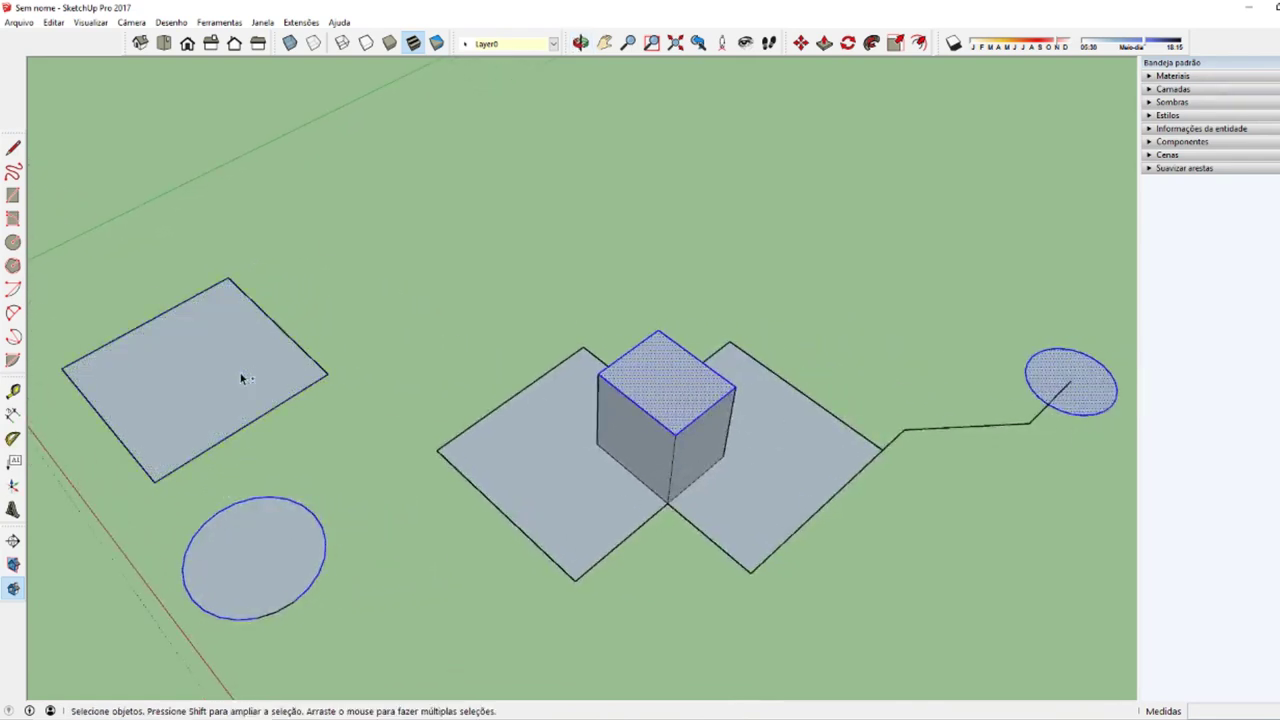
{"action": "left_click", "coordinate": [653, 375], "text": "shift"}
{"action": "left_click", "coordinate": [1075, 394], "text": "shift"}
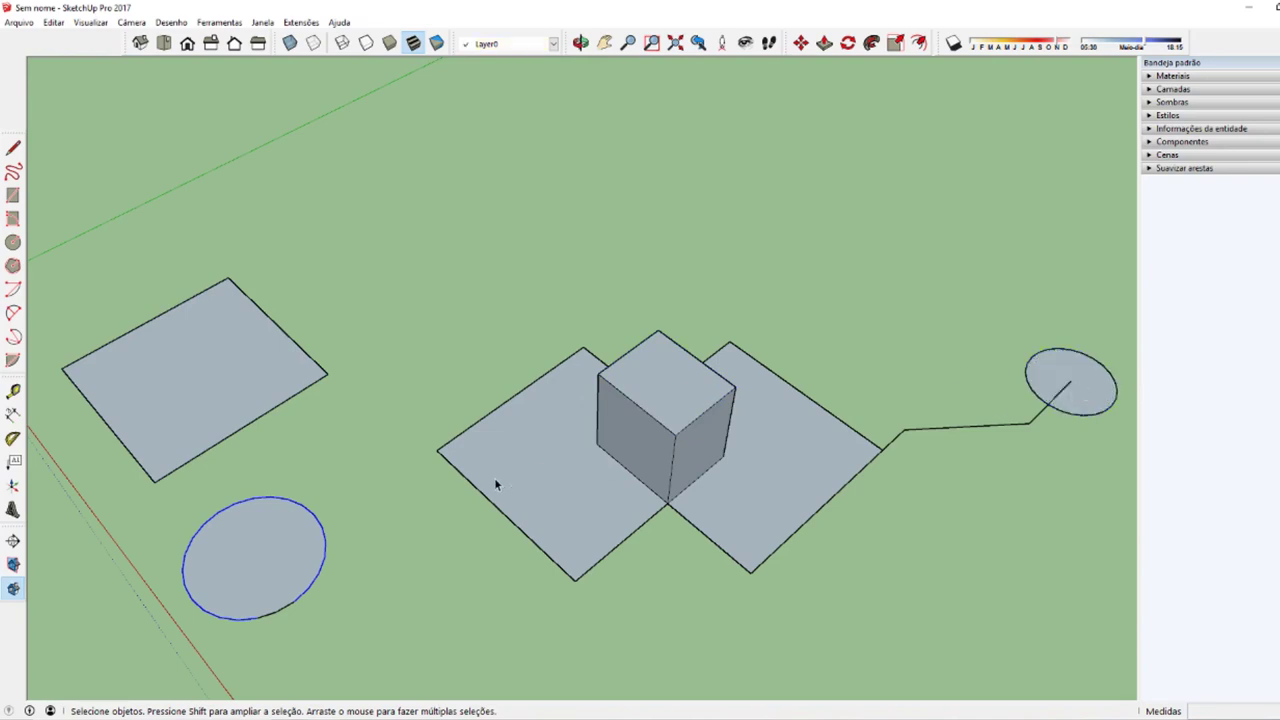
{"action": "middle_click_drag", "start_coordinate": [494, 484], "coordinate": [640, 486]}
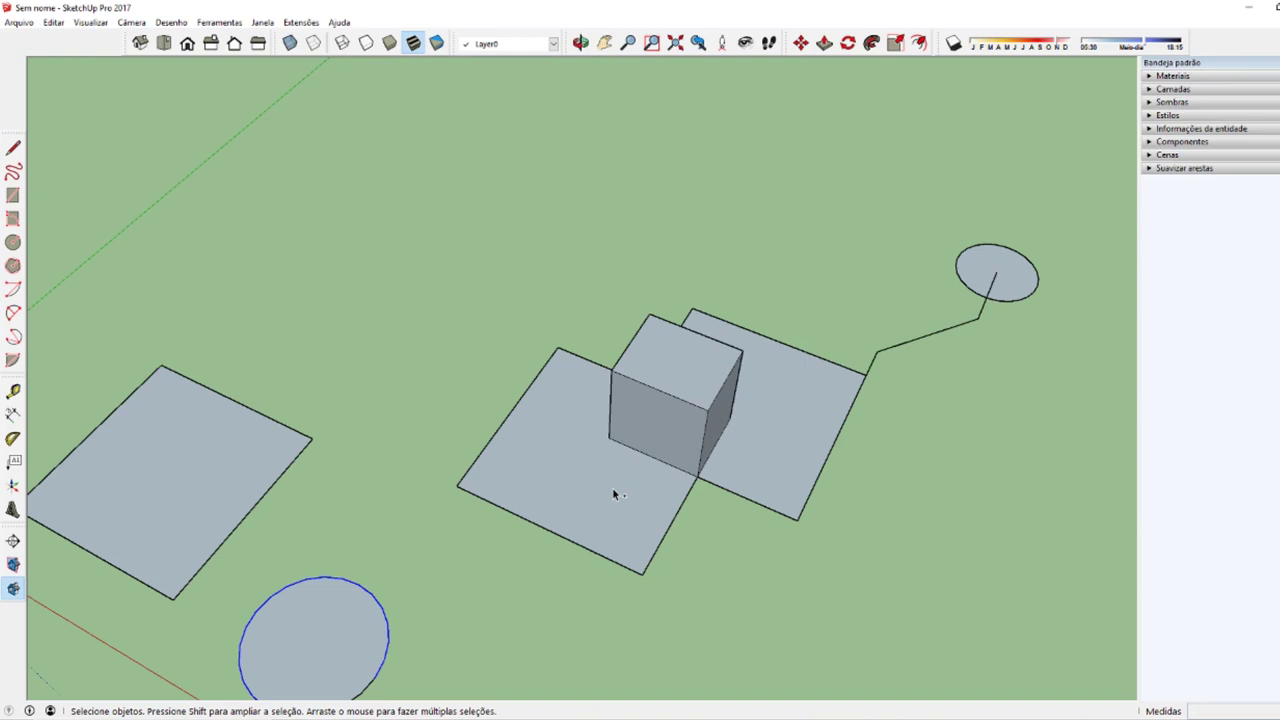
Step: Select both middle squares, the cube's top face, the far-left square and three cube edges, then all connected geometry
{"action": "left_click", "coordinate": [612, 490]}
{"action": "left_click", "coordinate": [752, 465], "text": "ctrl"}
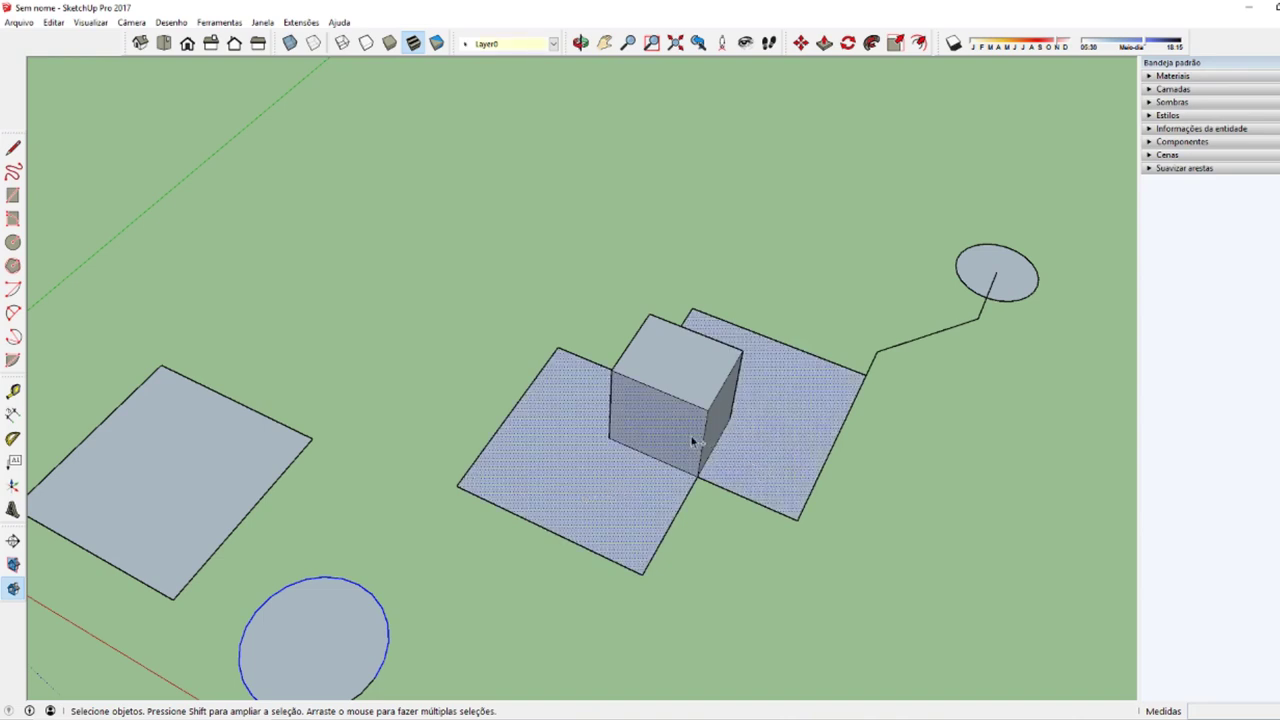
{"action": "left_click", "coordinate": [666, 378], "text": "ctrl"}
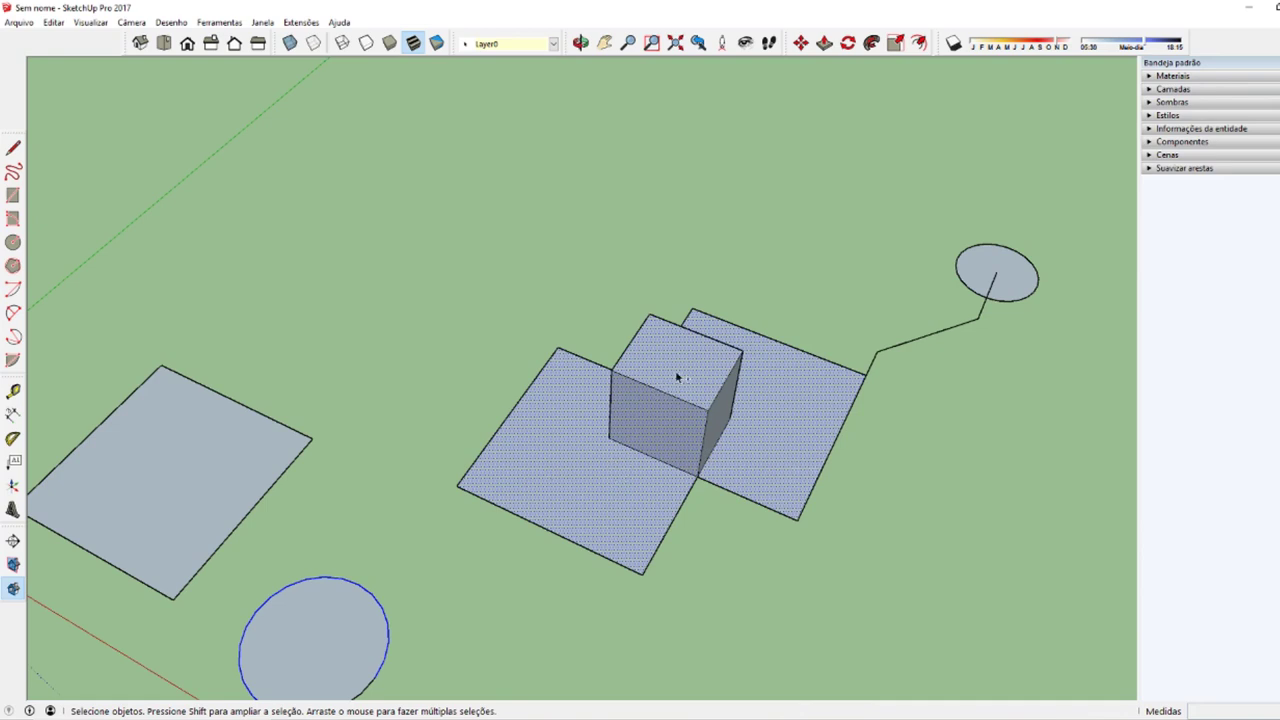
{"action": "left_click", "coordinate": [129, 457], "text": "ctrl"}
{"action": "left_click", "coordinate": [674, 396], "text": "ctrl"}
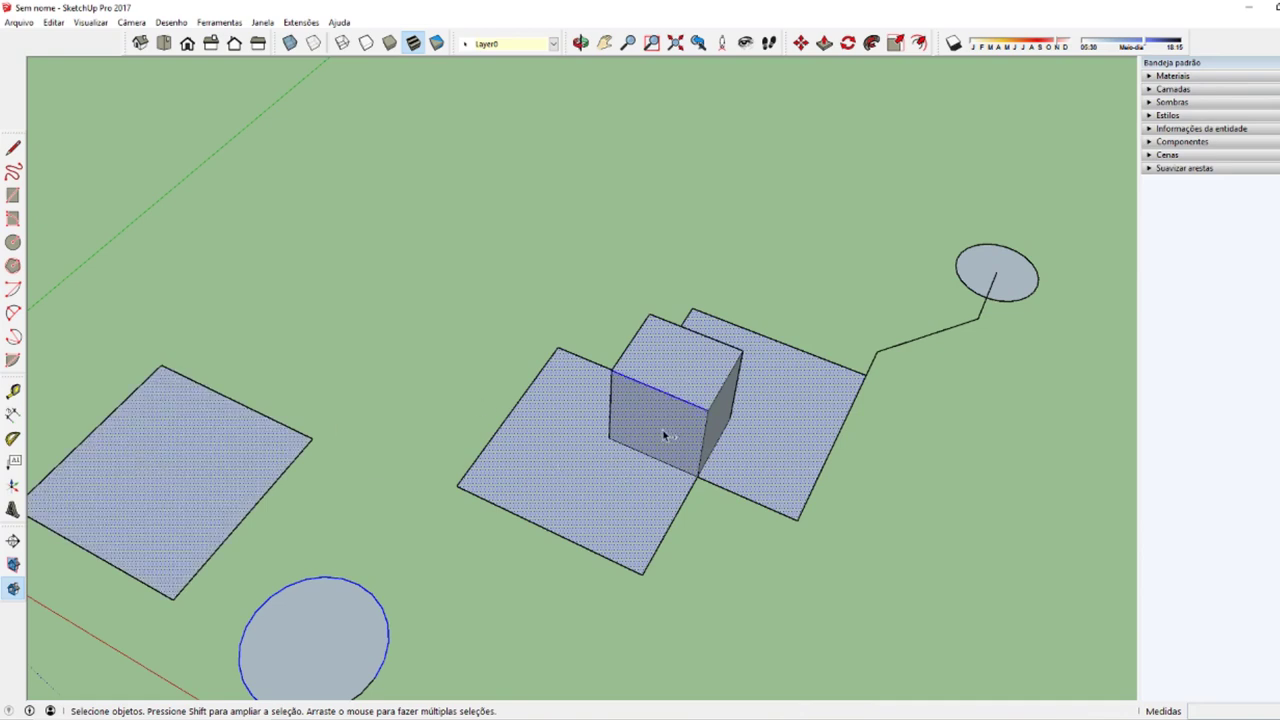
{"action": "left_click", "coordinate": [703, 425], "text": "ctrl"}
{"action": "left_click", "coordinate": [611, 420], "text": "ctrl"}
{"action": "triple_click", "coordinate": [619, 488], "text": "ctrl"}
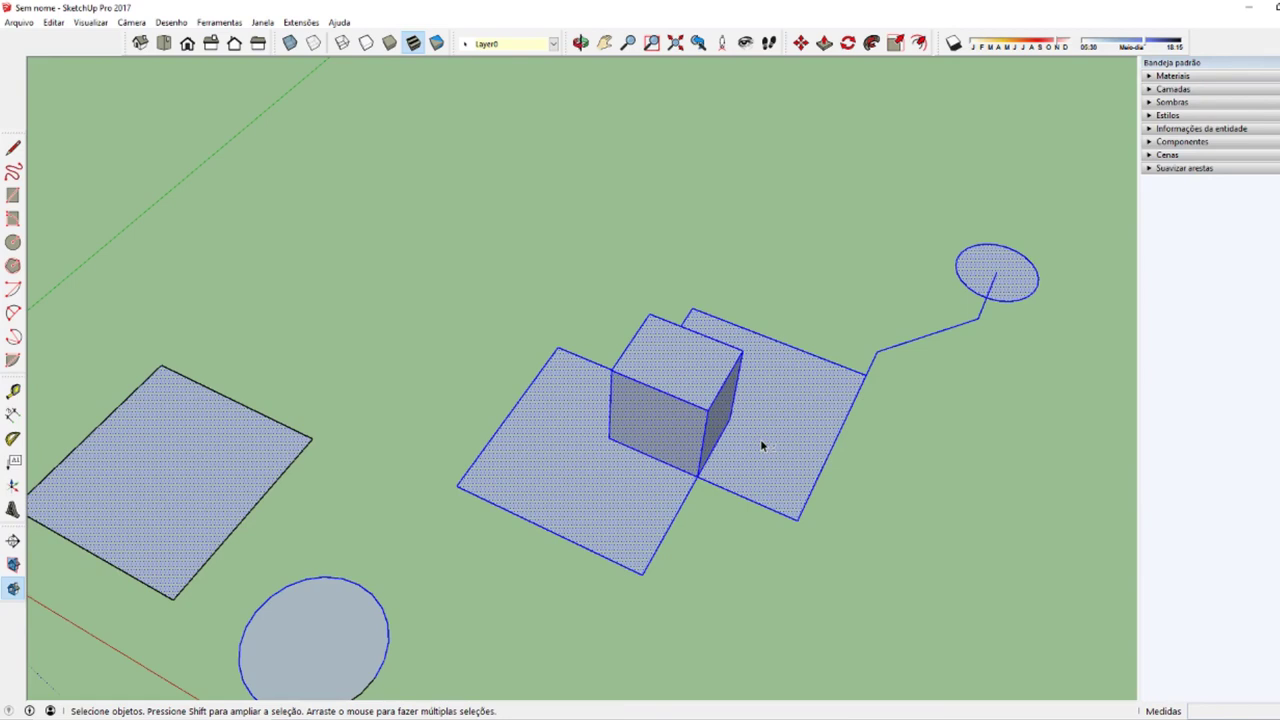
Step: Remove the middle squares, cube faces, far-left square and bottom-left circle, then clear the whole selection
{"action": "left_click", "coordinate": [777, 435], "text": "shift"}
{"action": "left_click", "coordinate": [631, 476], "text": "shift"}
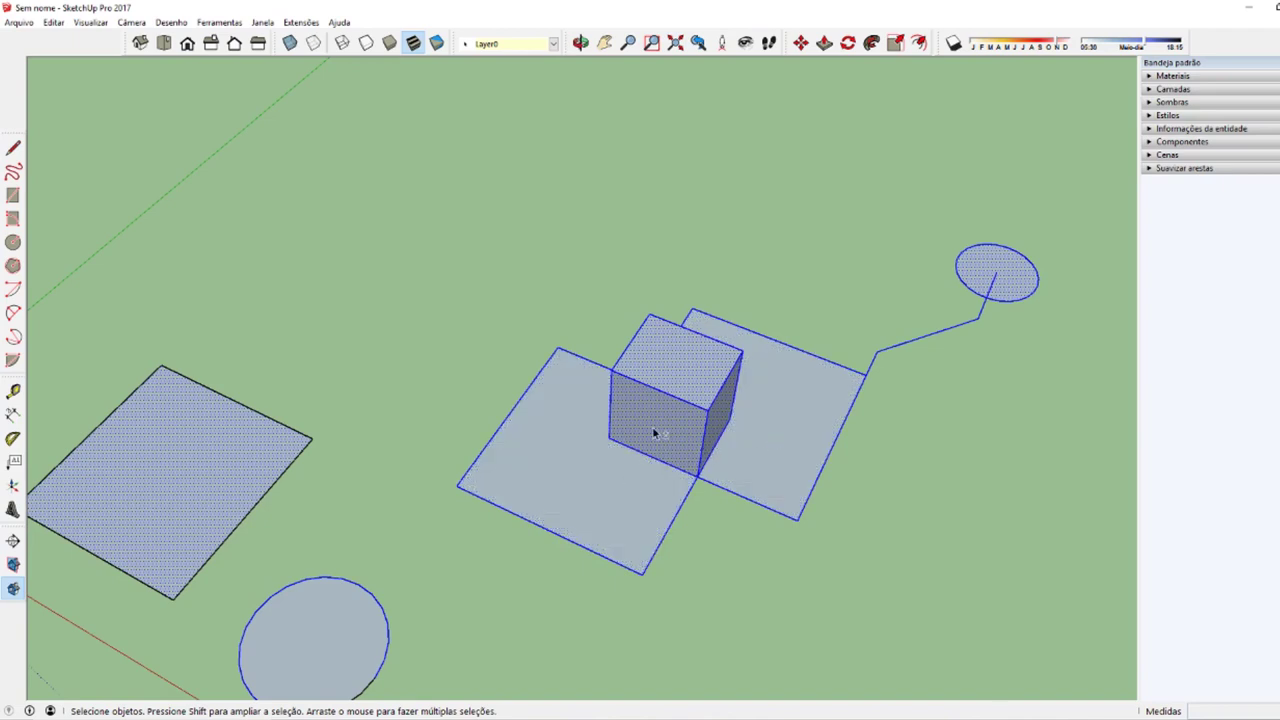
{"action": "left_click", "coordinate": [654, 433], "text": "shift"}
{"action": "left_click", "coordinate": [246, 503], "text": "shift"}
{"action": "left_click", "coordinate": [318, 583], "text": "shift"}
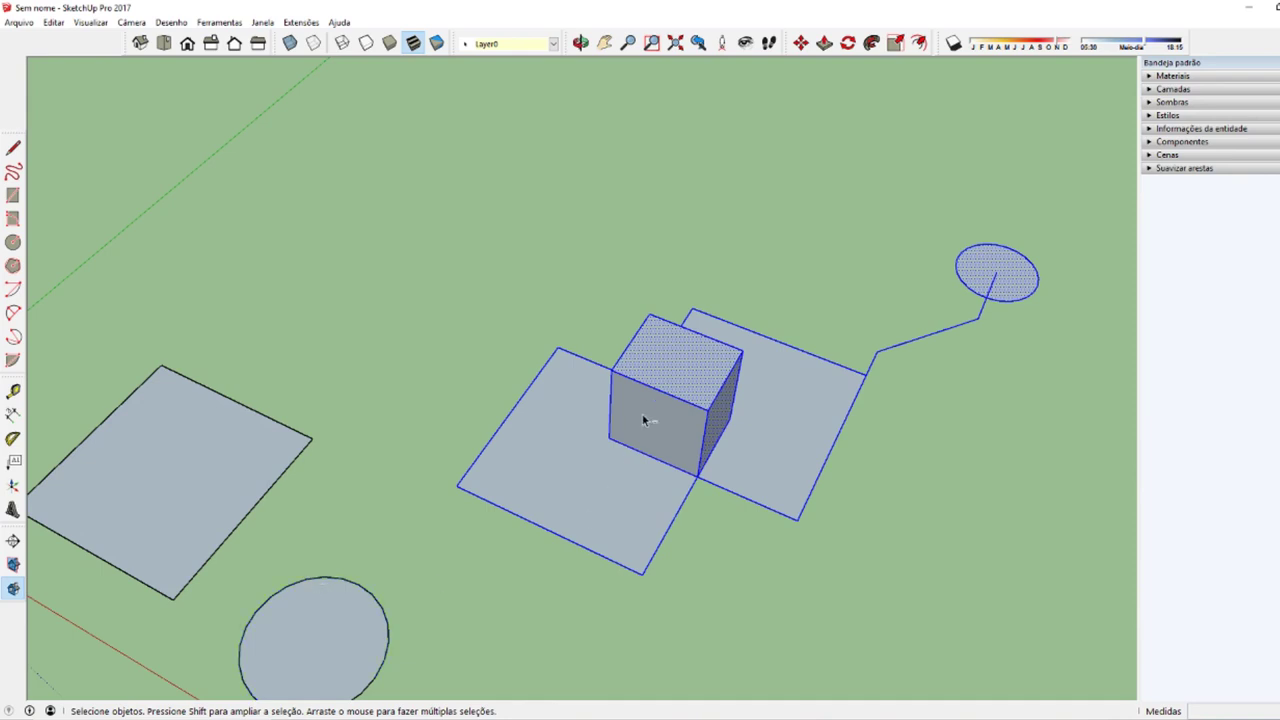
{"action": "left_click", "coordinate": [668, 390], "text": "shift"}
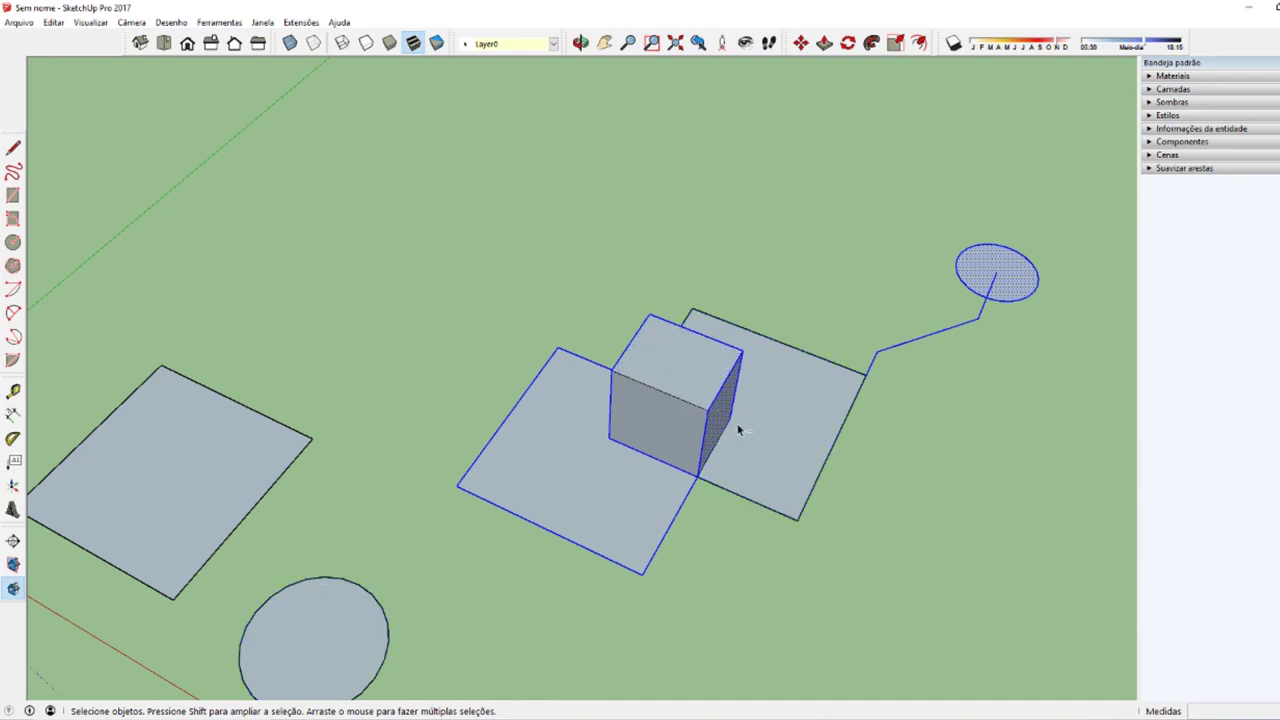
{"action": "key", "text": "ctrl+t"}
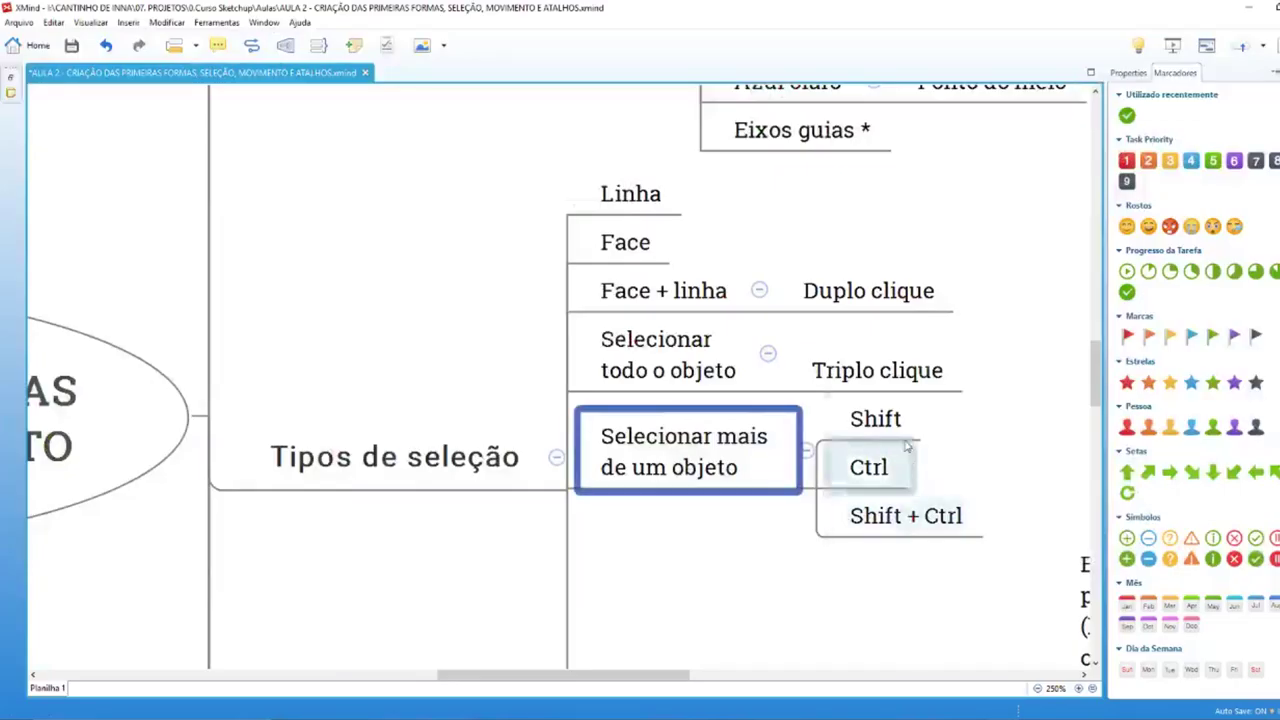
Step: Add a subtopic 'Adiciona e romeve' under the Shift topic
{"action": "left_click", "coordinate": [876, 420]}
{"action": "left_click", "coordinate": [868, 467]}
{"action": "left_click", "coordinate": [884, 532]}
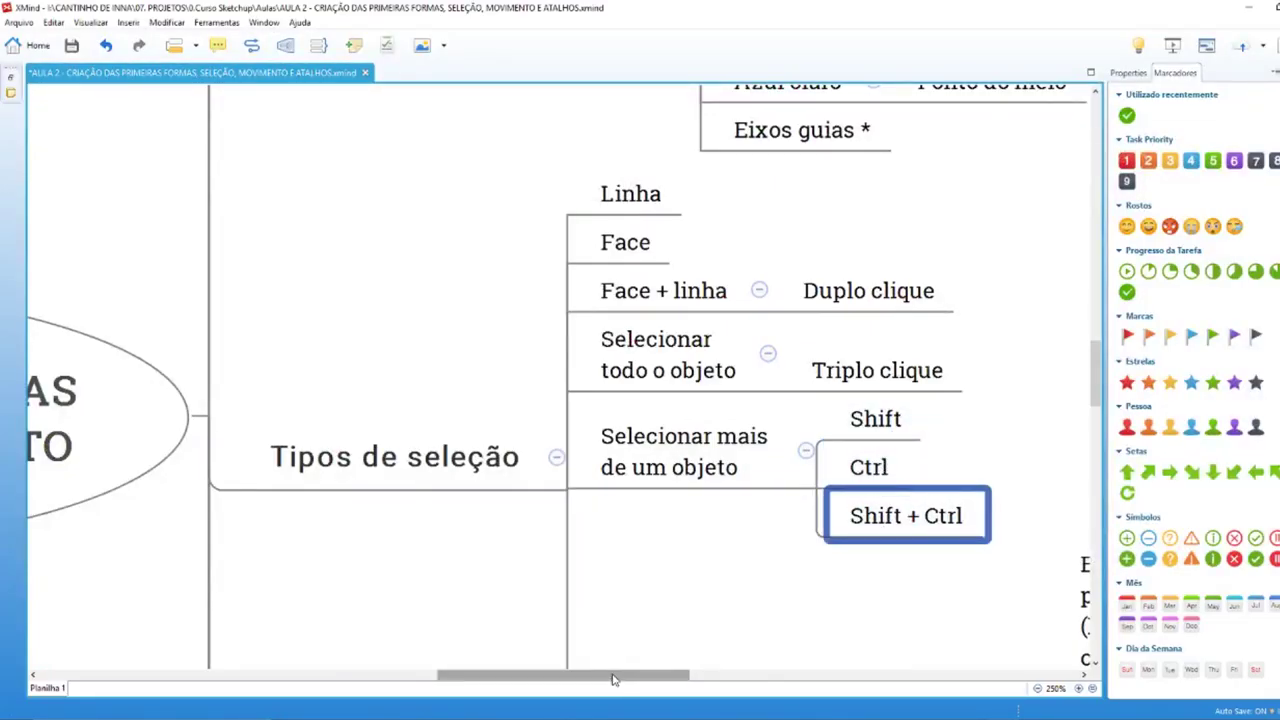
{"action": "left_click_drag", "start_coordinate": [611, 677], "coordinate": [689, 677]}
{"action": "left_click", "coordinate": [557, 443]}
{"action": "key", "text": "Tab"}
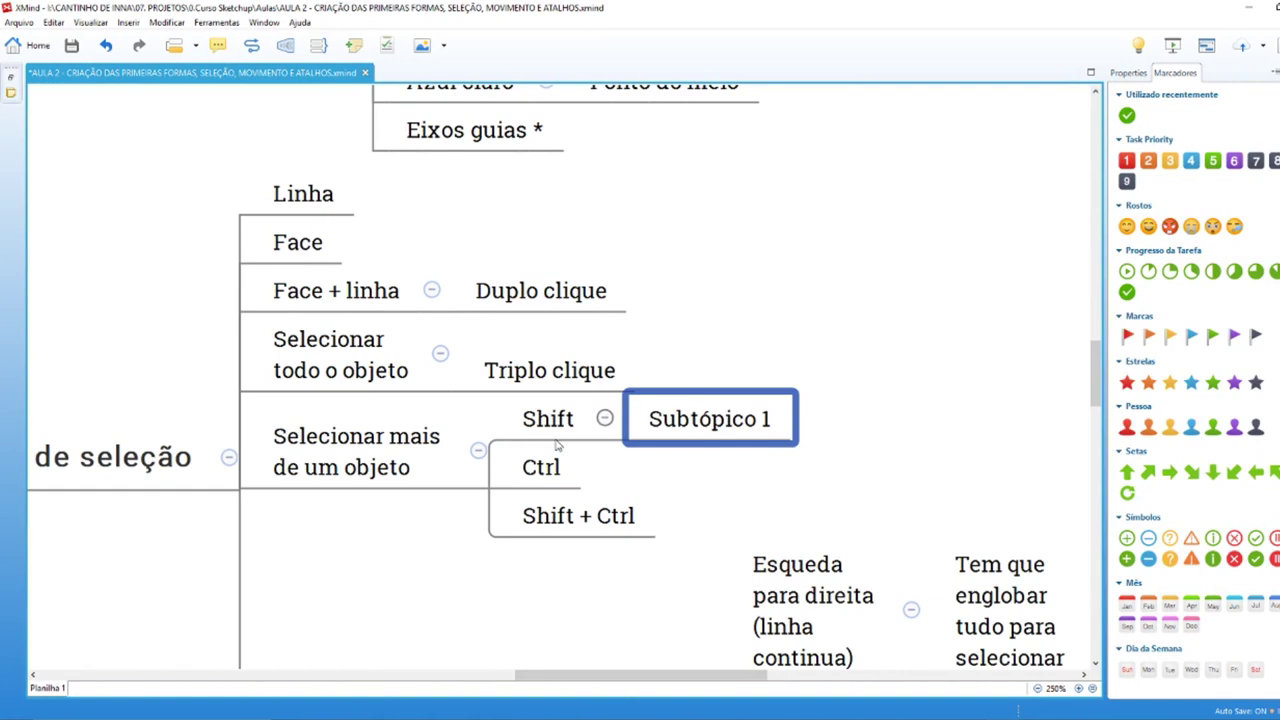
{"action": "type", "text": "aDICI"}
{"action": "key", "text": "BackSpace"}
{"action": "key", "text": "BackSpace"}
{"action": "key", "text": "BackSpace"}
{"action": "key", "text": "BackSpace"}
{"action": "key", "text": "BackSpace"}
{"action": "type", "text": "A"}
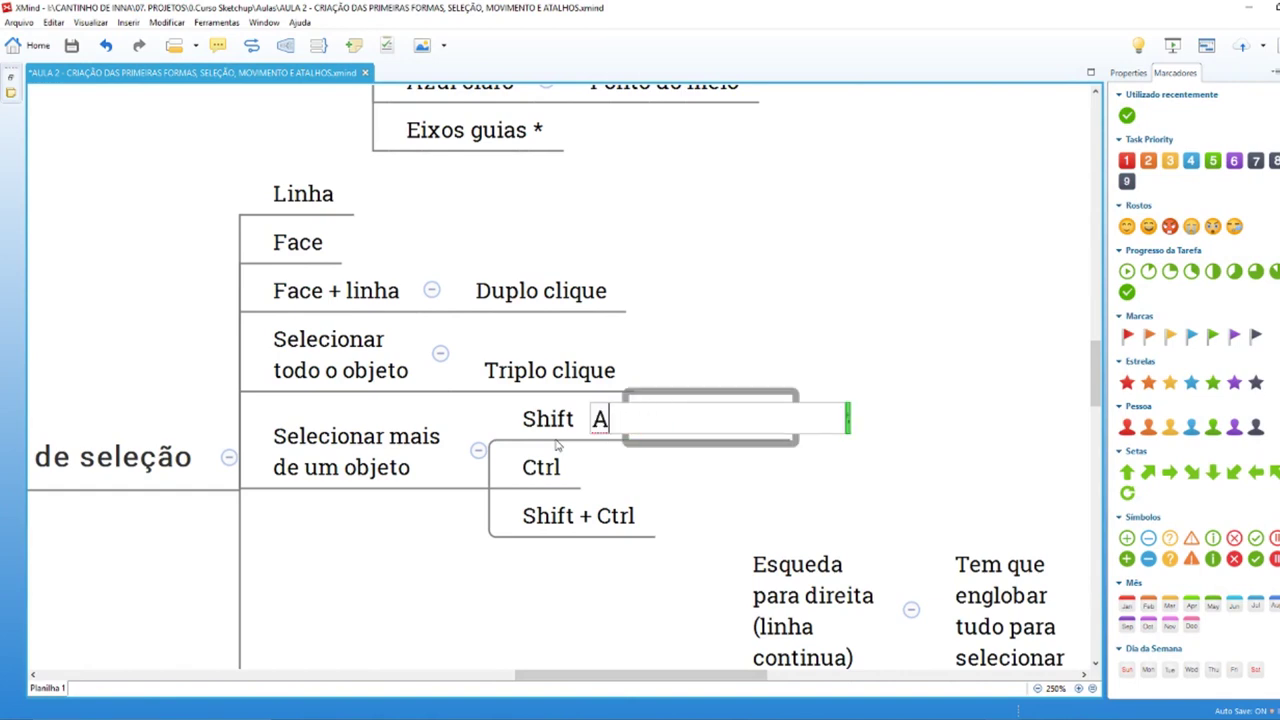
{"action": "type", "text": "dicoina e"}
{"action": "key", "text": "BackSpace"}
{"action": "key", "text": "BackSpace"}
{"action": "key", "text": "BackSpace"}
{"action": "key", "text": "BackSpace"}
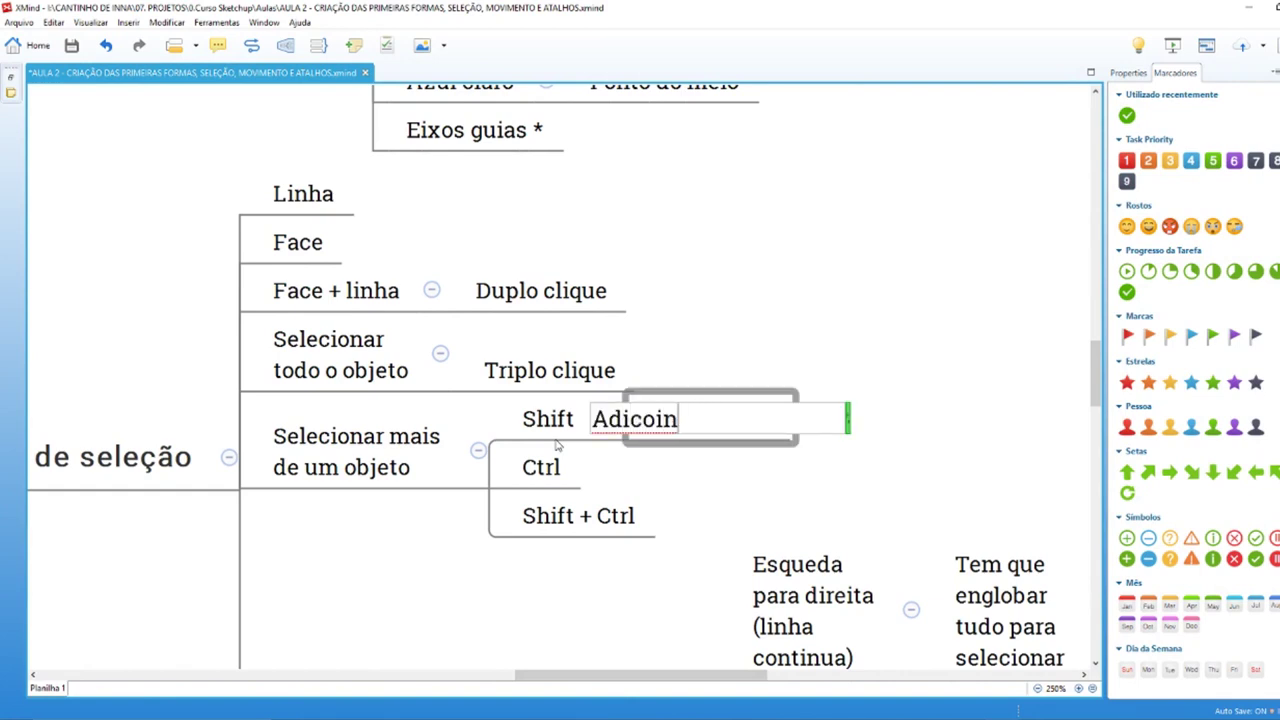
{"action": "key", "text": "BackSpace"}
{"action": "key", "text": "BackSpace"}
{"action": "key", "text": "BackSpace"}
{"action": "type", "text": "iona e ro"}
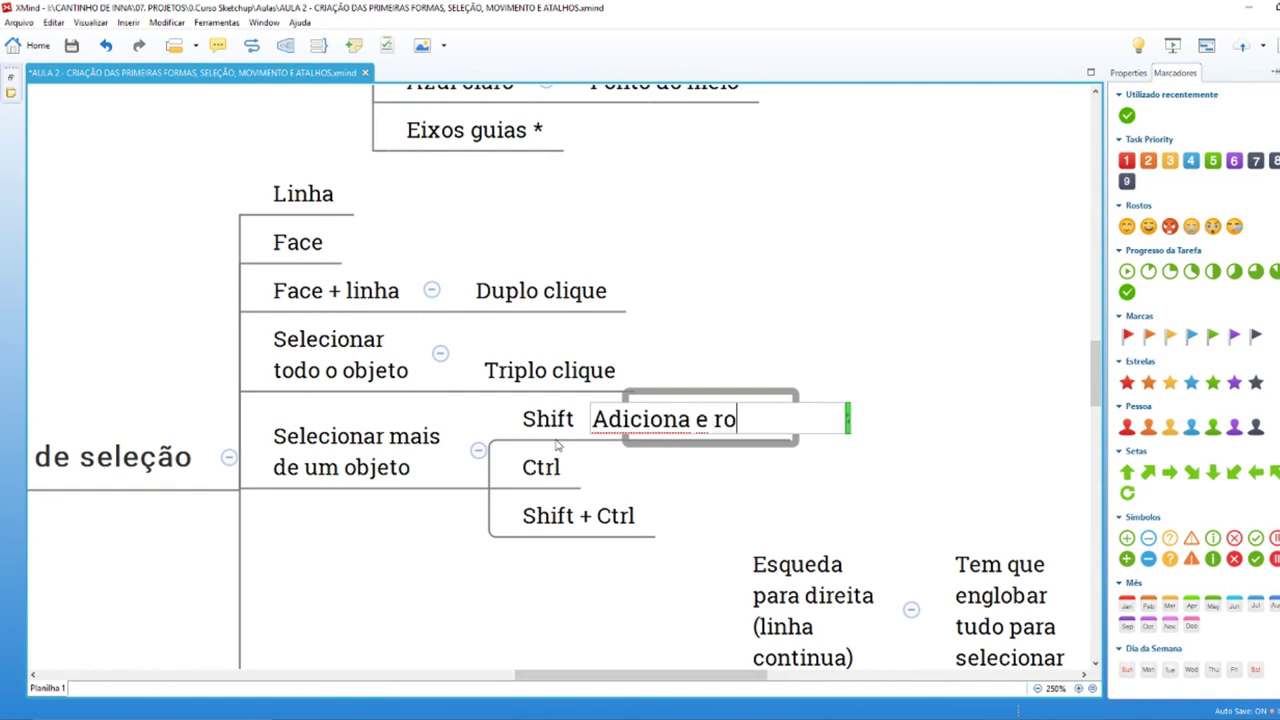
{"action": "type", "text": "meve"}
{"action": "key", "text": "Return"}
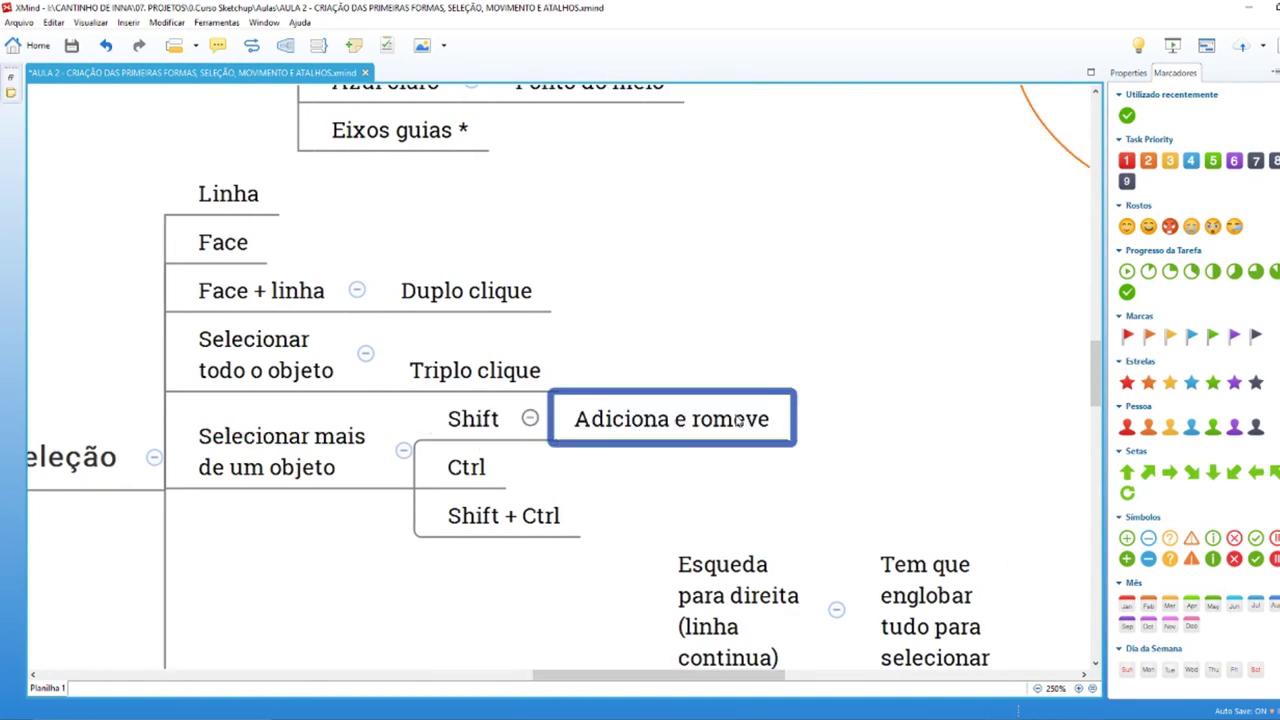
Step: Correct the Shift note's typo so it reads 'Adiciona e remove'
{"action": "double_click", "coordinate": [736, 430]}
{"action": "double_click", "coordinate": [410, 430]}
{"action": "type", "text": "remo"}
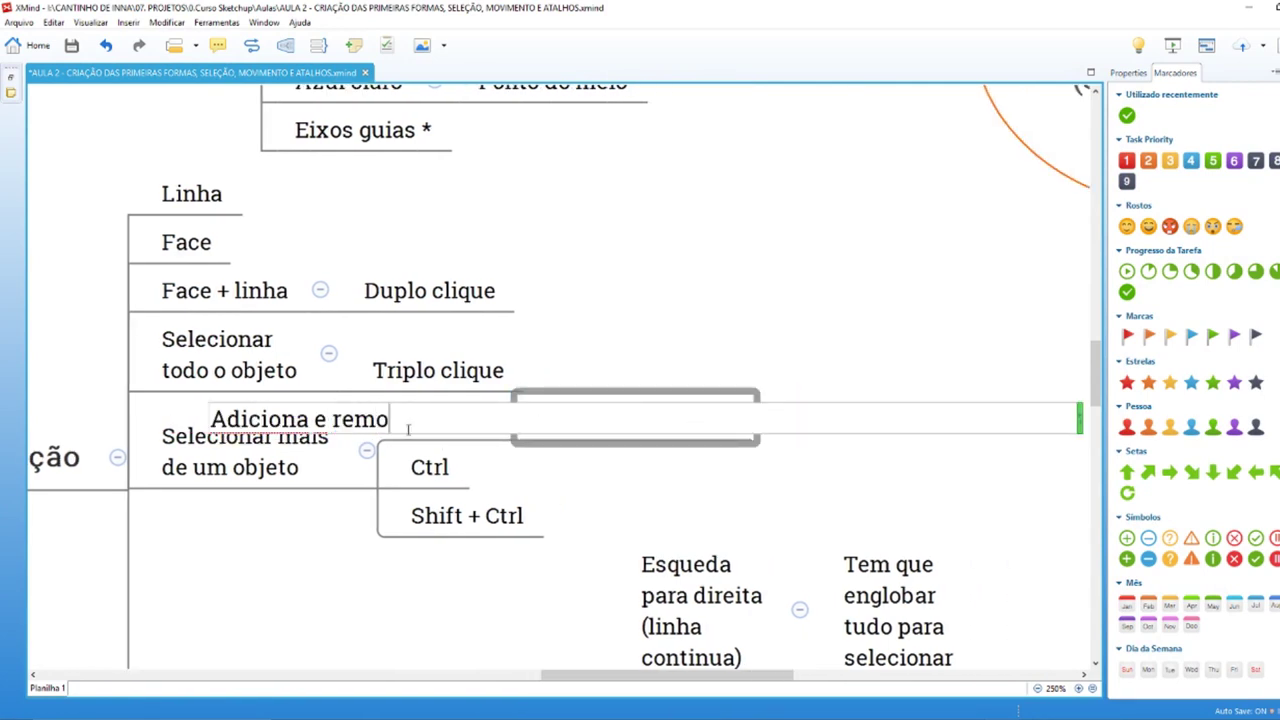
{"action": "type", "text": "ve"}
{"action": "key", "text": "Return"}
Step: Add the subtopic 'Só adiciona' under the Ctrl topic
{"action": "left_click", "coordinate": [421, 472]}
{"action": "key", "text": "Tab"}
{"action": "type", "text": "S"}
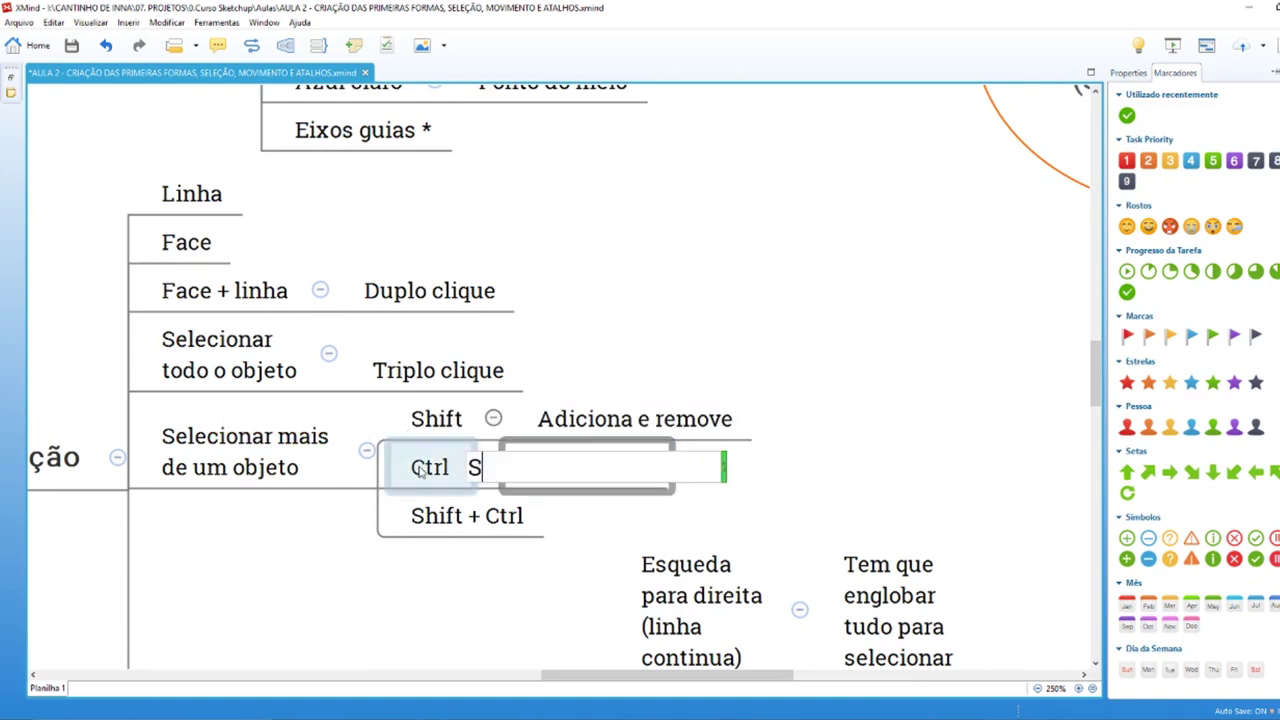
{"action": "type", "text": "ó adiciona"}
{"action": "key", "text": "Return"}
Step: Add the subtopic 'Só remove' under the Shift + Ctrl topic
{"action": "left_click", "coordinate": [440, 512]}
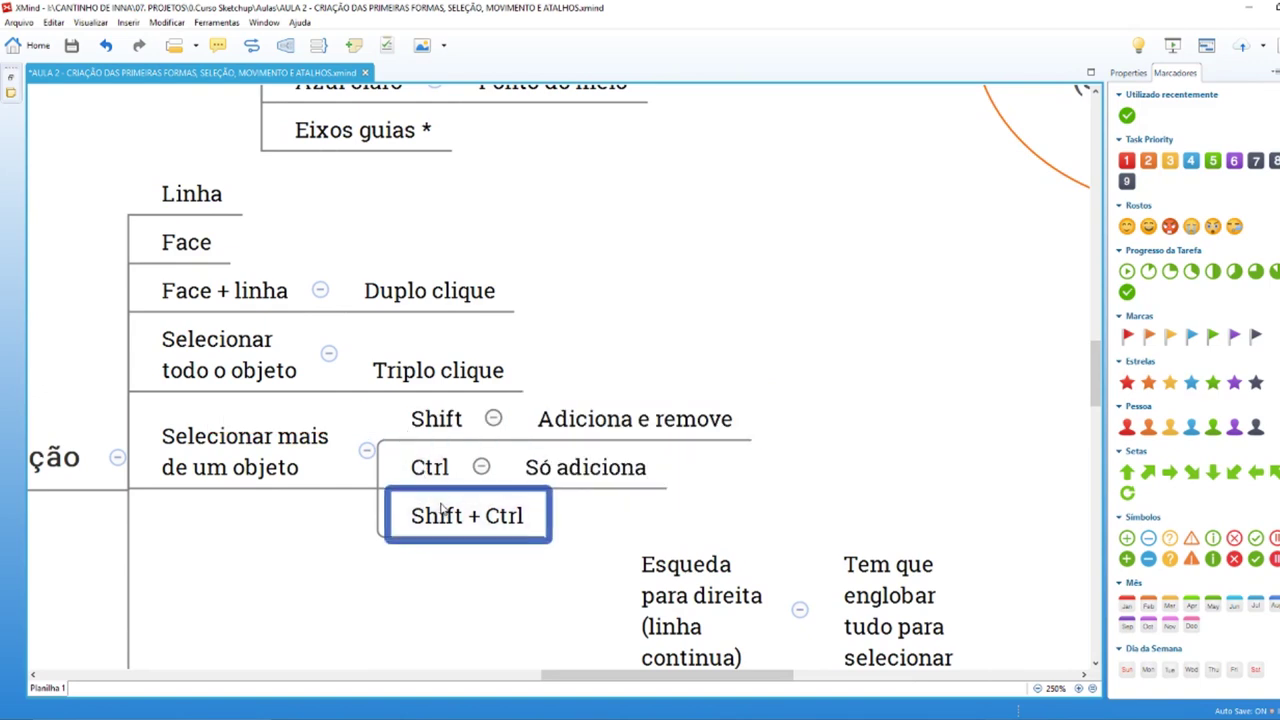
{"action": "key", "text": "Tab"}
{"action": "type", "text": "Sóremo"}
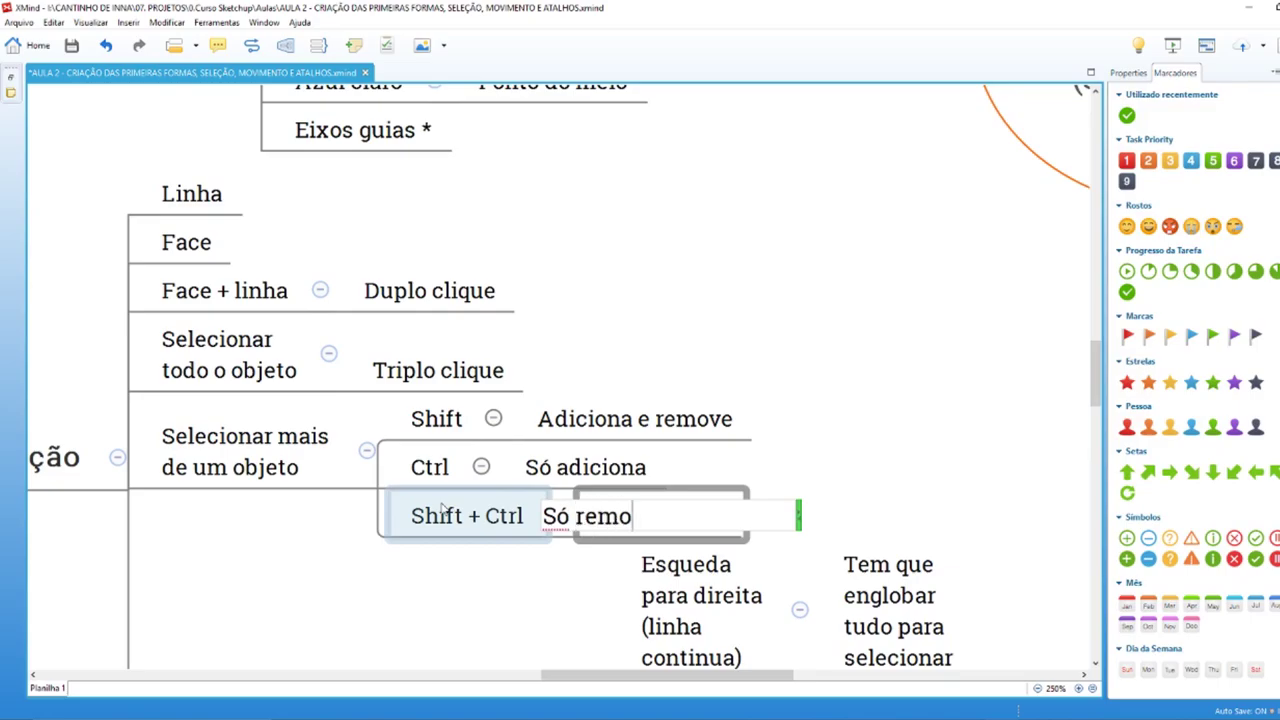
{"action": "type", "text": "ve"}
{"action": "key", "text": "Return"}
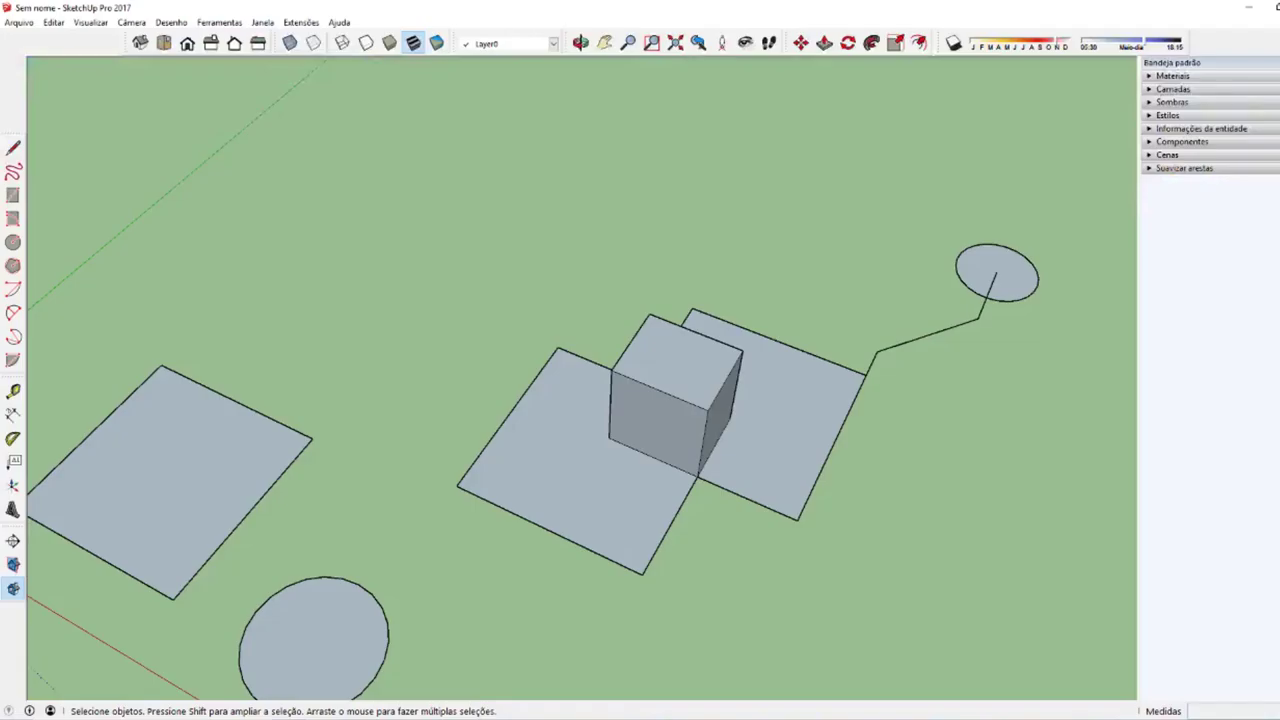
{"action": "mouse_move", "coordinate": [680, 500]}
{"action": "left_mouse_down"}
{"action": "mouse_move", "coordinate": [704, 521]}
{"action": "mouse_move", "coordinate": [697, 486]}
{"action": "left_mouse_up"}
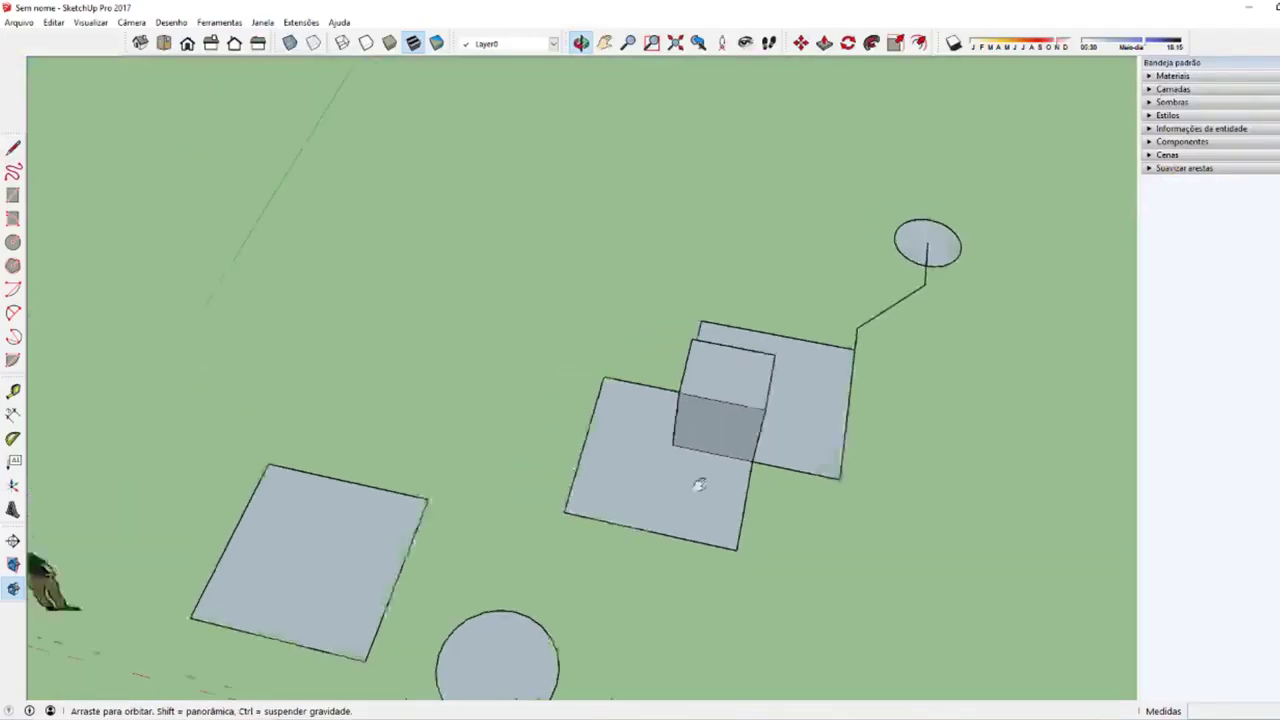
Step: Select the right square, then all geometry connected to it, and remove the cube's faces
{"action": "key", "text": "space"}
{"action": "mouse_move", "coordinate": [486, 557]}
{"action": "middle_mouse_down"}
{"action": "mouse_move", "coordinate": [567, 573]}
{"action": "mouse_move", "coordinate": [651, 477]}
{"action": "mouse_move", "coordinate": [741, 490]}
{"action": "middle_mouse_up"}
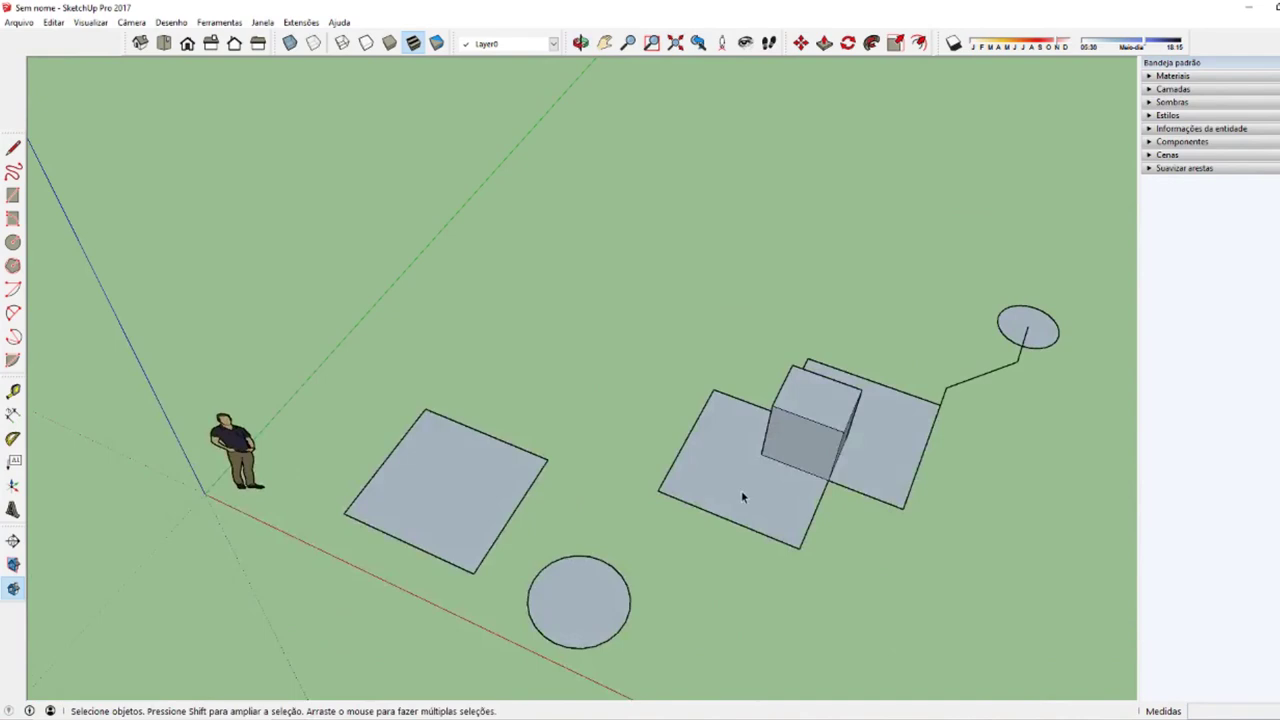
{"action": "left_click", "coordinate": [905, 455]}
{"action": "middle_click_drag", "start_coordinate": [884, 478], "coordinate": [511, 448], "text": "shift"}
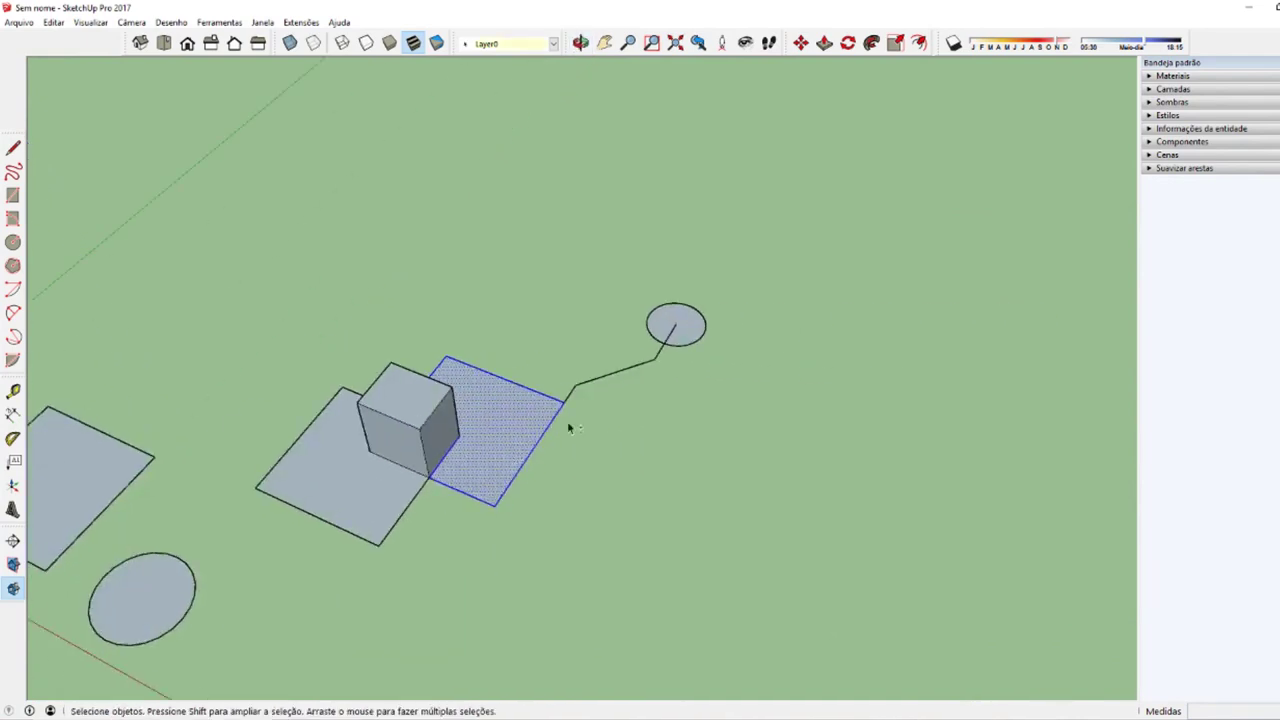
{"action": "triple_click", "coordinate": [437, 441]}
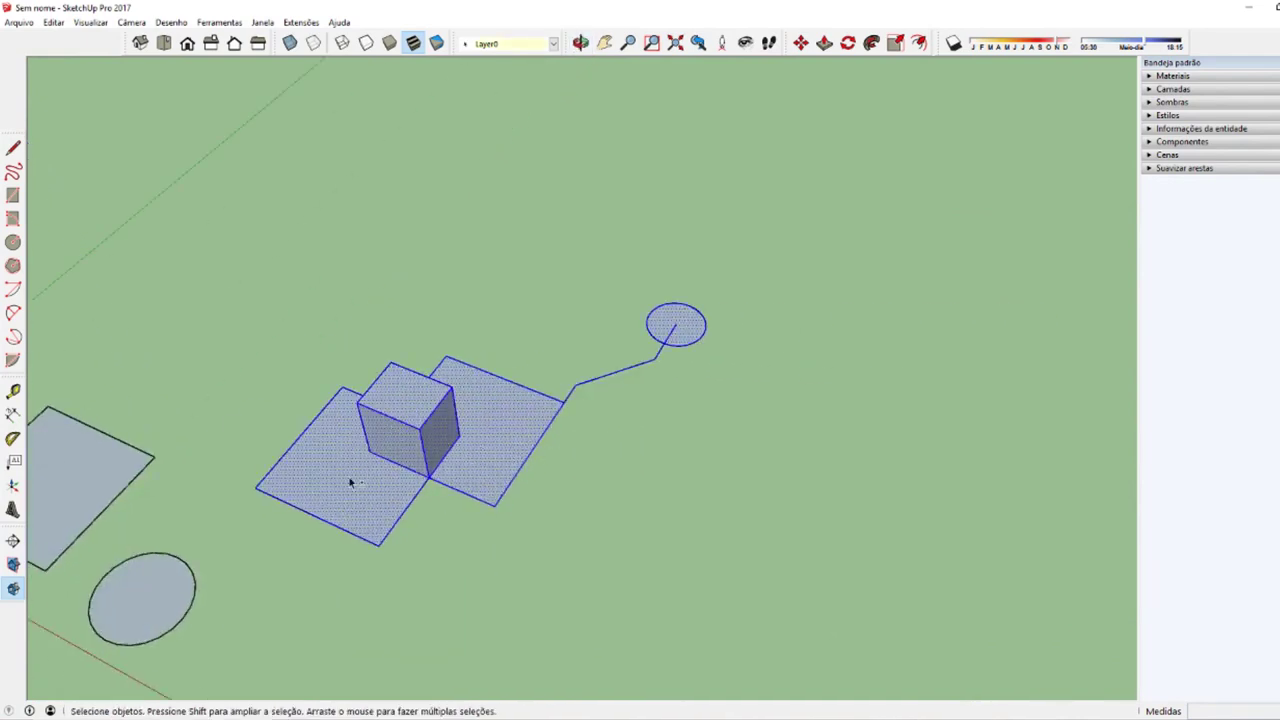
{"action": "left_click", "coordinate": [390, 448], "text": "shift"}
Step: Window-deselect the squares, cube and line, select the left square and cube, then return to XMind
{"action": "mouse_move", "coordinate": [376, 438]}
{"action": "middle_mouse_down"}
{"action": "mouse_move", "coordinate": [589, 471]}
{"action": "mouse_move", "coordinate": [896, 453]}
{"action": "mouse_move", "coordinate": [519, 429]}
{"action": "middle_mouse_up"}
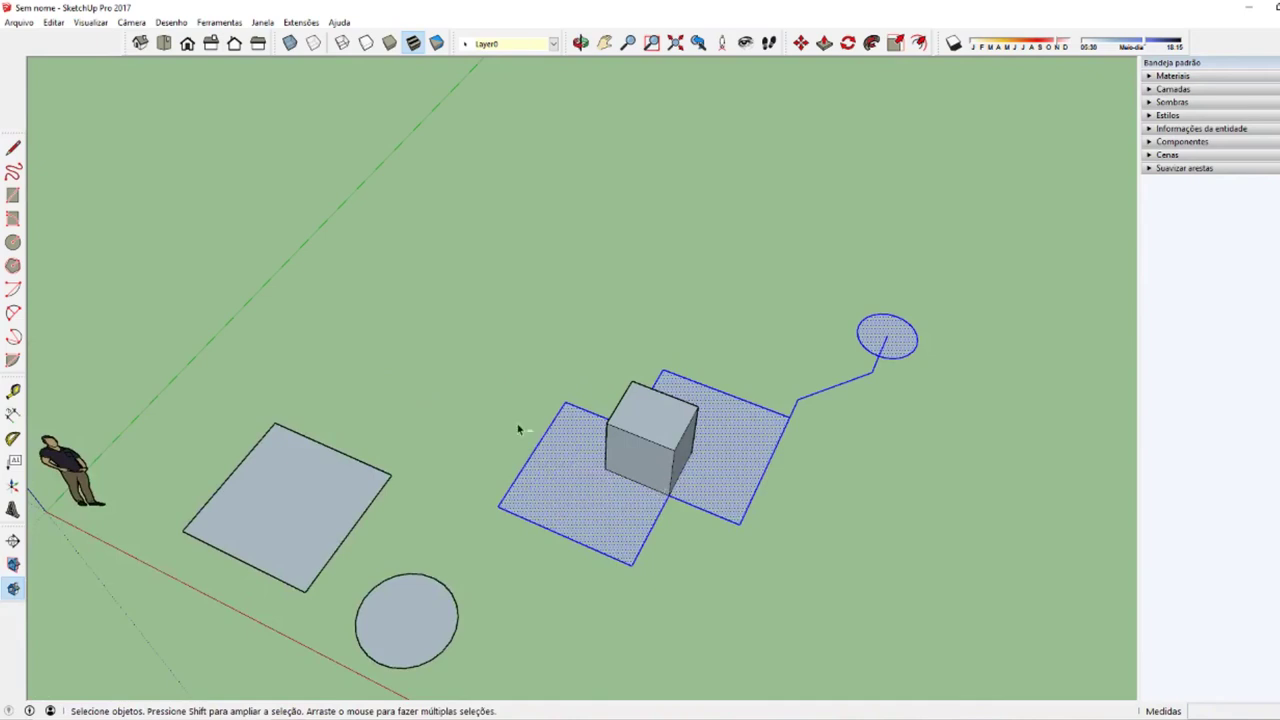
{"action": "left_click_drag", "start_coordinate": [477, 334], "coordinate": [908, 650], "text": "ctrl+shift"}
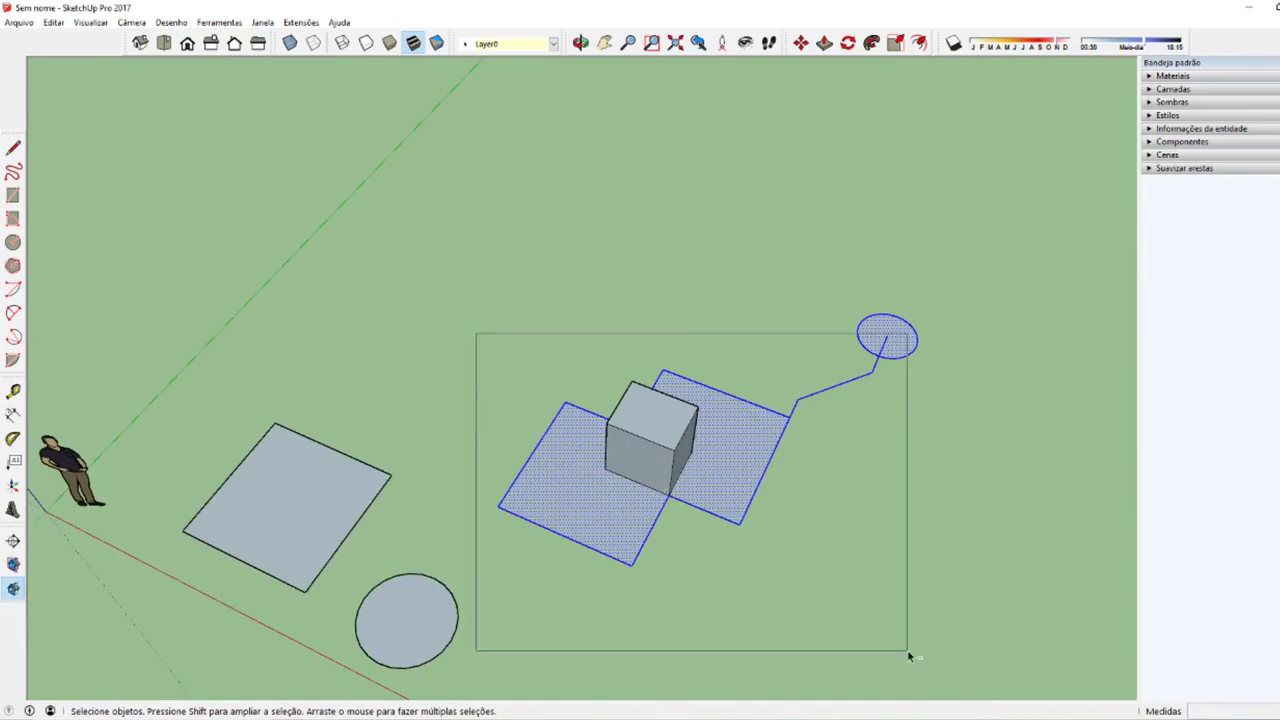
{"action": "left_click", "coordinate": [607, 516]}
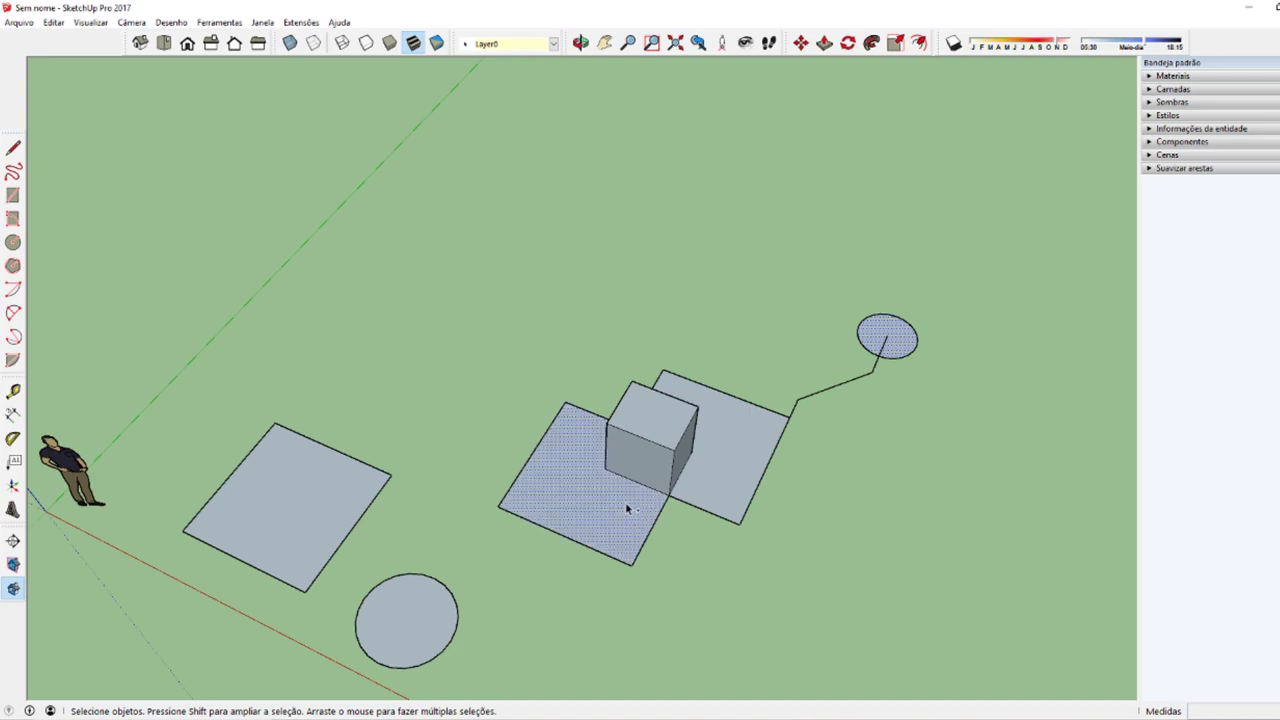
{"action": "left_click", "coordinate": [678, 432], "text": "shift"}
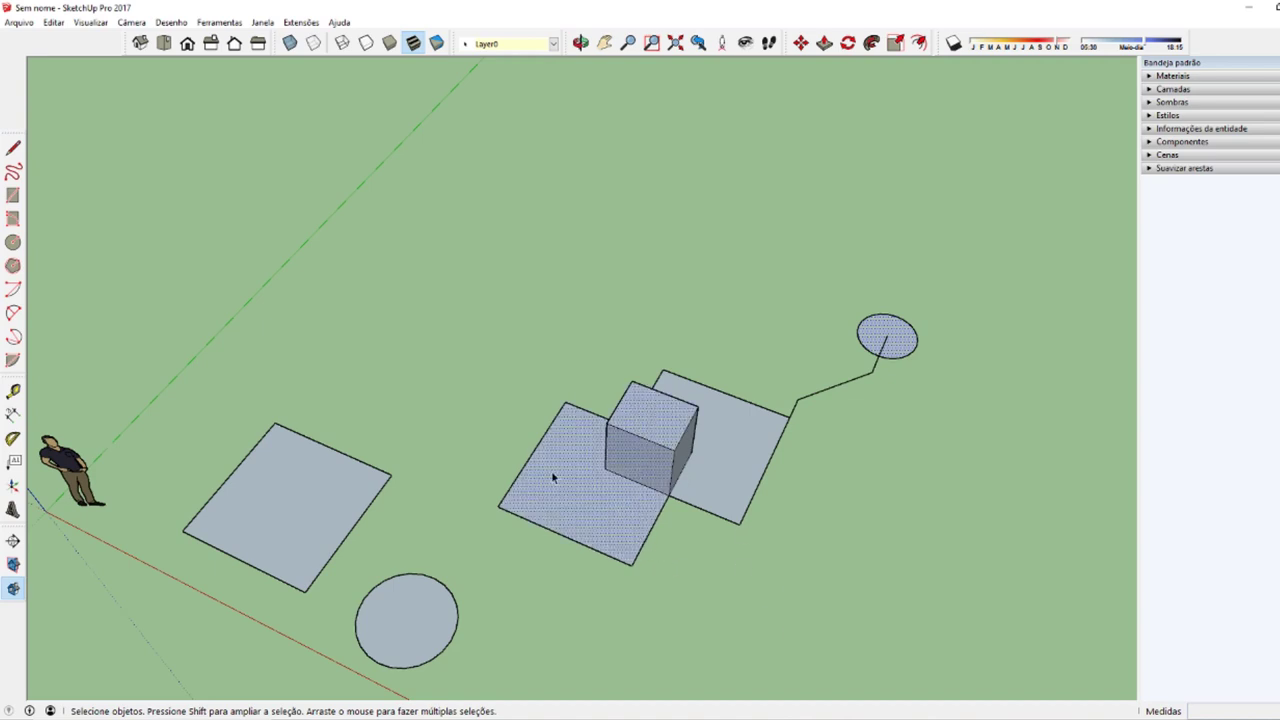
{"action": "mouse_move", "coordinate": [551, 470]}
{"action": "middle_mouse_down"}
{"action": "mouse_move", "coordinate": [903, 391]}
{"action": "mouse_move", "coordinate": [880, 395]}
{"action": "middle_mouse_up"}
{"action": "key", "text": "alt+Tab"}
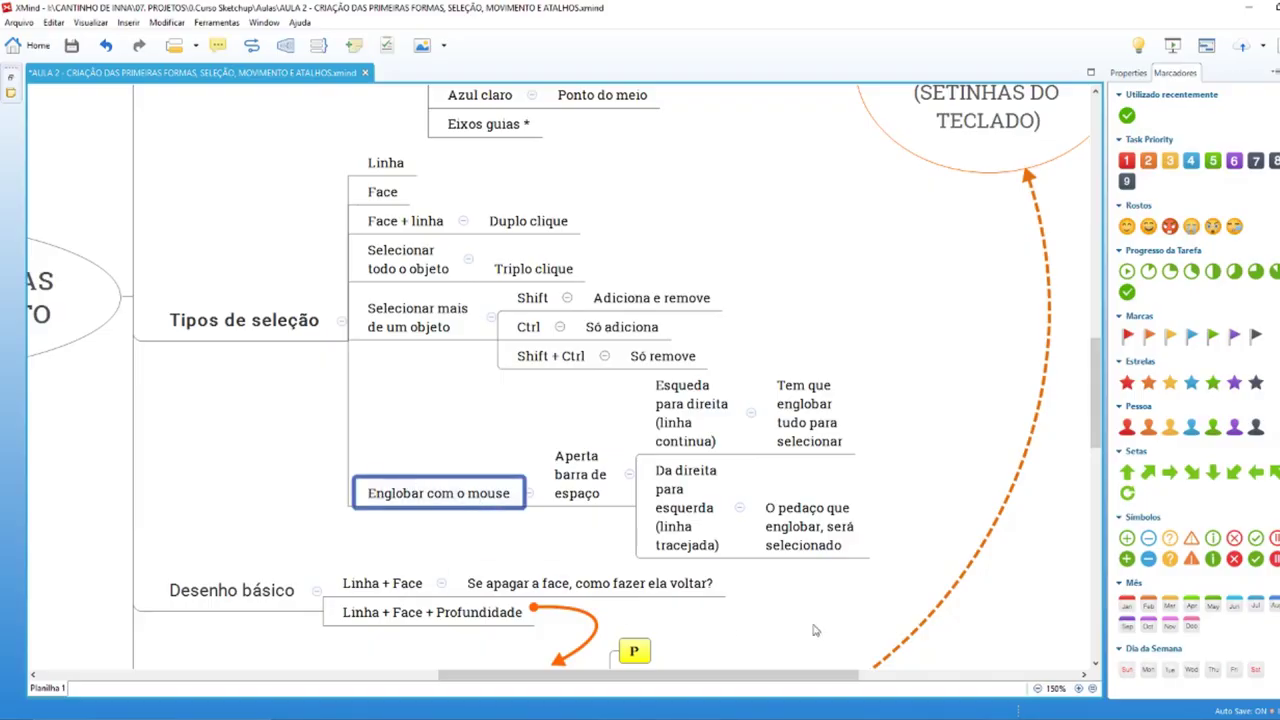
{"action": "key", "text": "alt+Tab"}
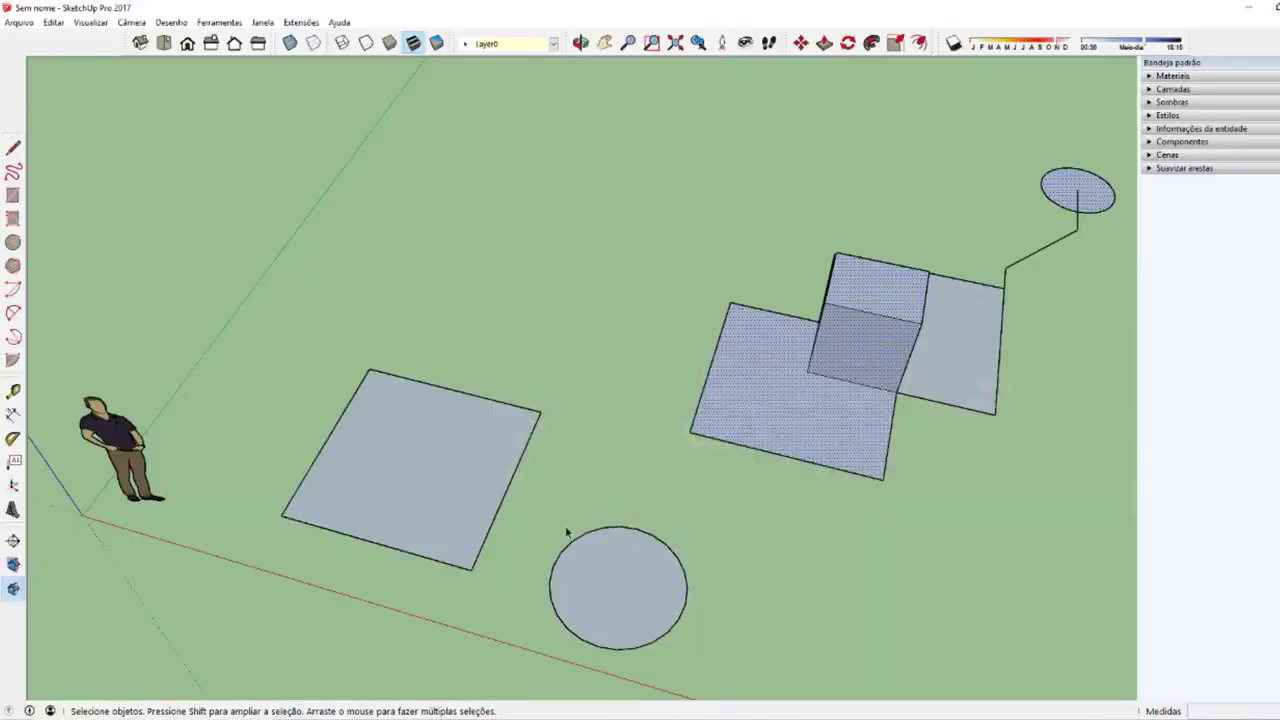
{"action": "middle_click_drag", "start_coordinate": [591, 520], "coordinate": [603, 475]}
{"action": "left_click", "coordinate": [603, 475]}
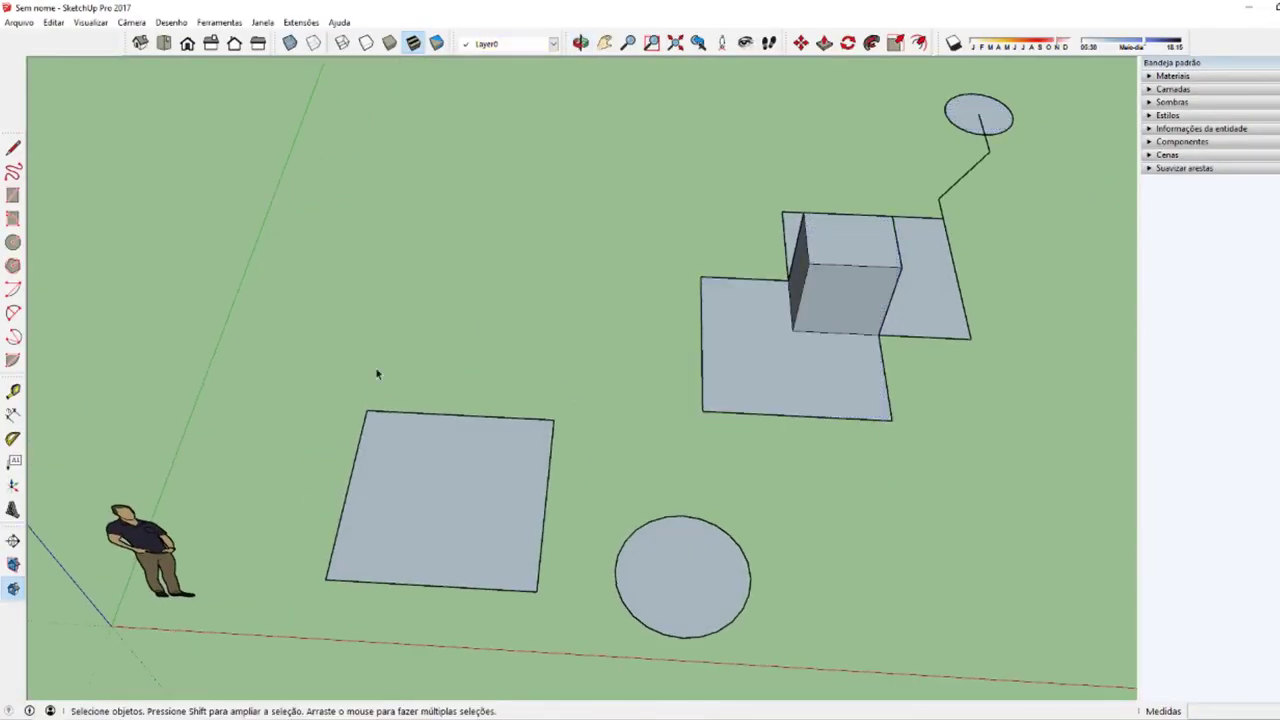
{"action": "middle_click_drag", "start_coordinate": [437, 468], "coordinate": [543, 449]}
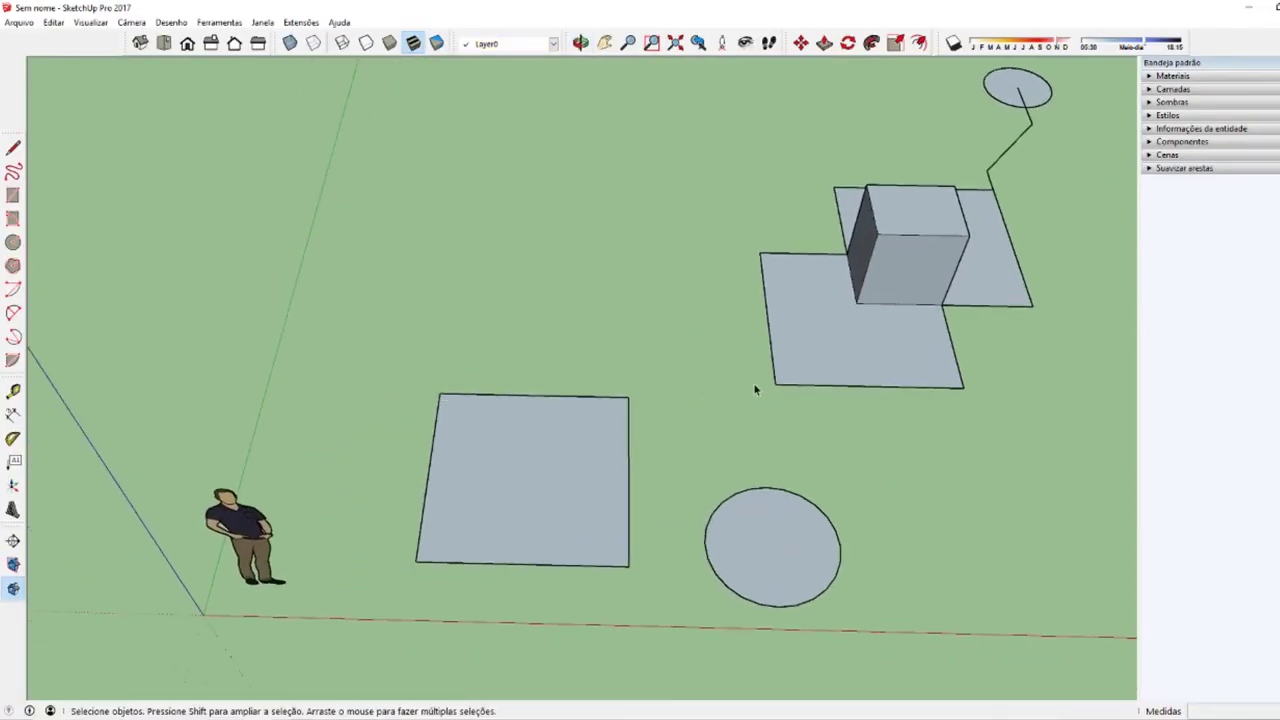
{"action": "mouse_move", "coordinate": [757, 389]}
{"action": "middle_mouse_down"}
{"action": "mouse_move", "coordinate": [731, 390]}
{"action": "mouse_move", "coordinate": [766, 400]}
{"action": "middle_mouse_up"}
{"action": "left_click", "coordinate": [771, 397]}
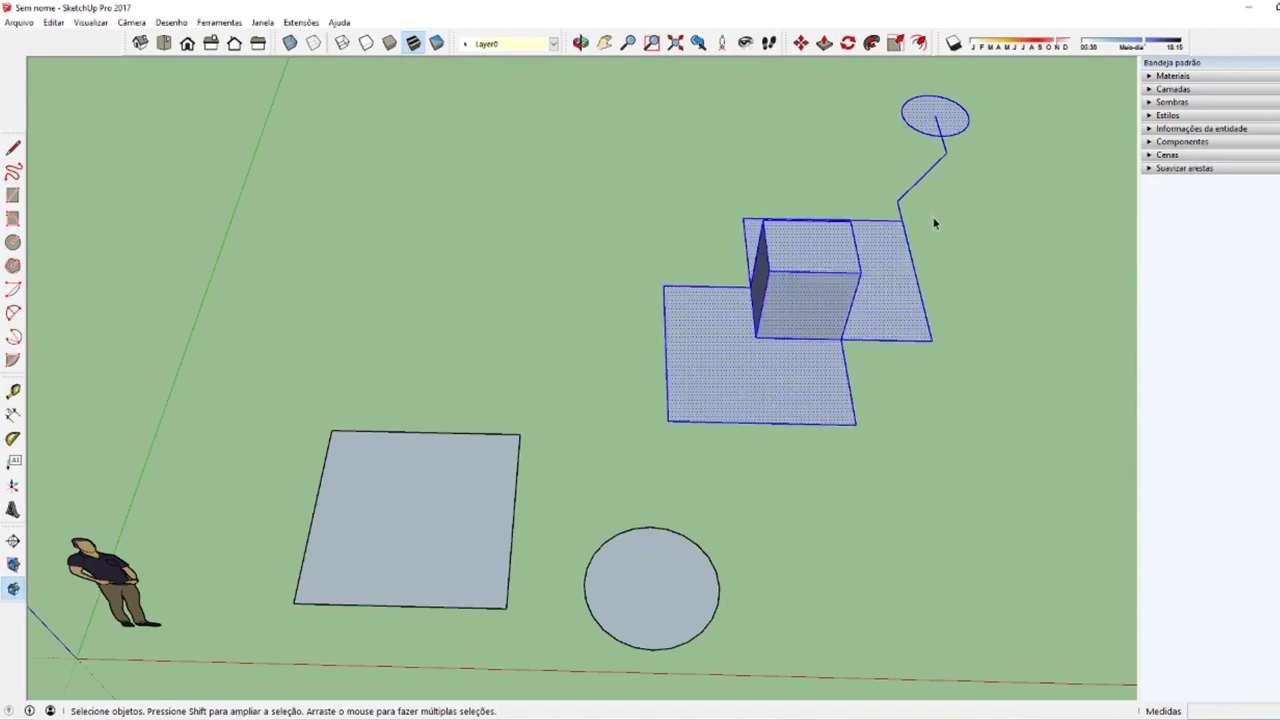
{"action": "left_click", "coordinate": [1005, 491]}
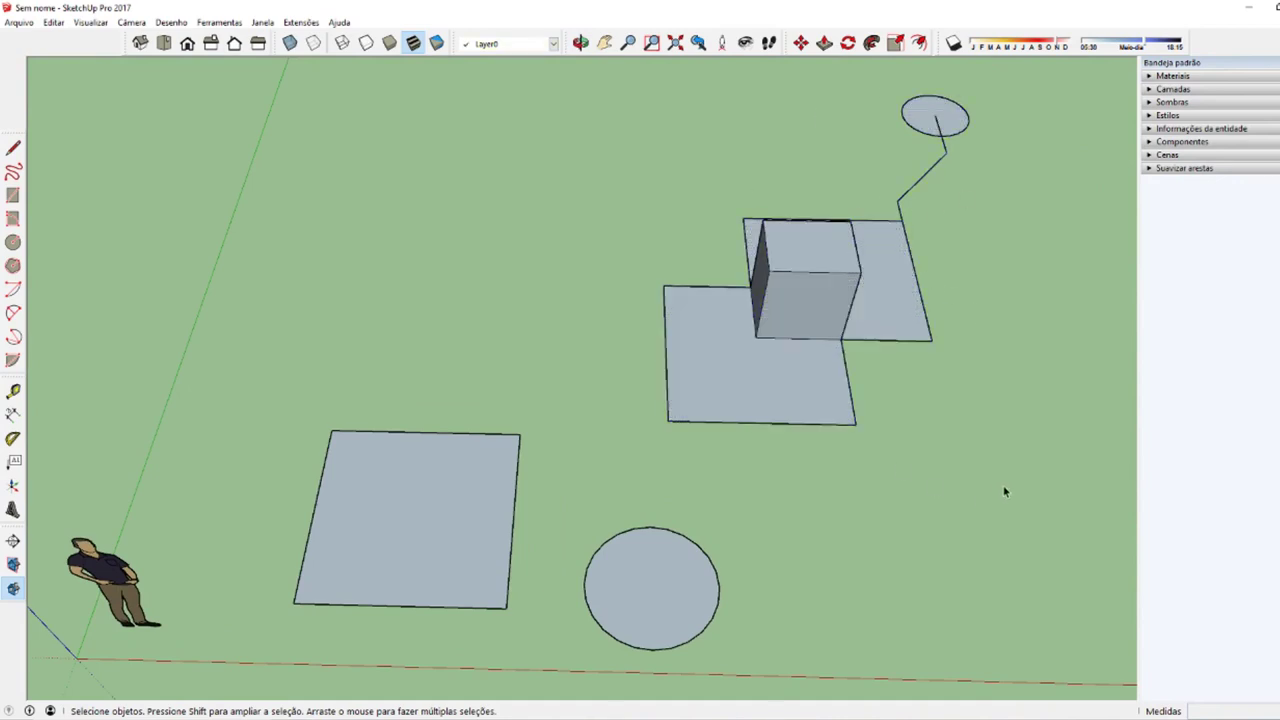
{"action": "triple_click", "coordinate": [790, 391]}
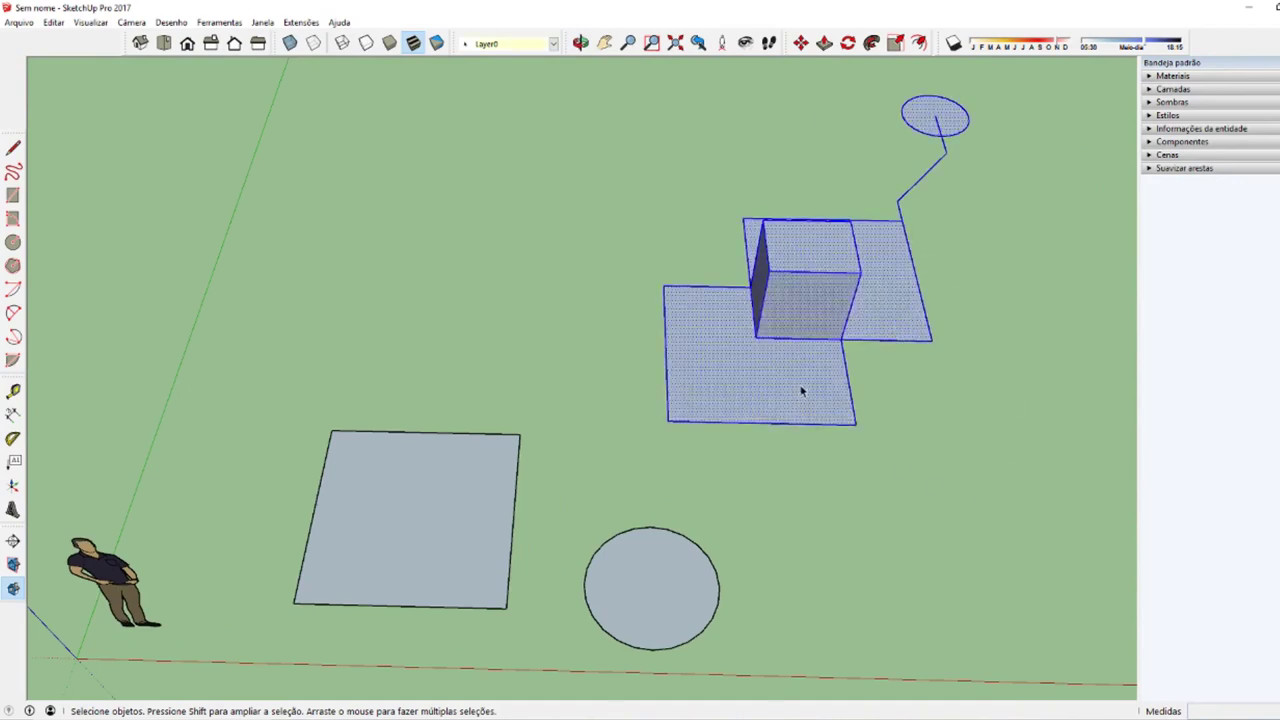
{"action": "middle_click_drag", "start_coordinate": [856, 336], "coordinate": [703, 449]}
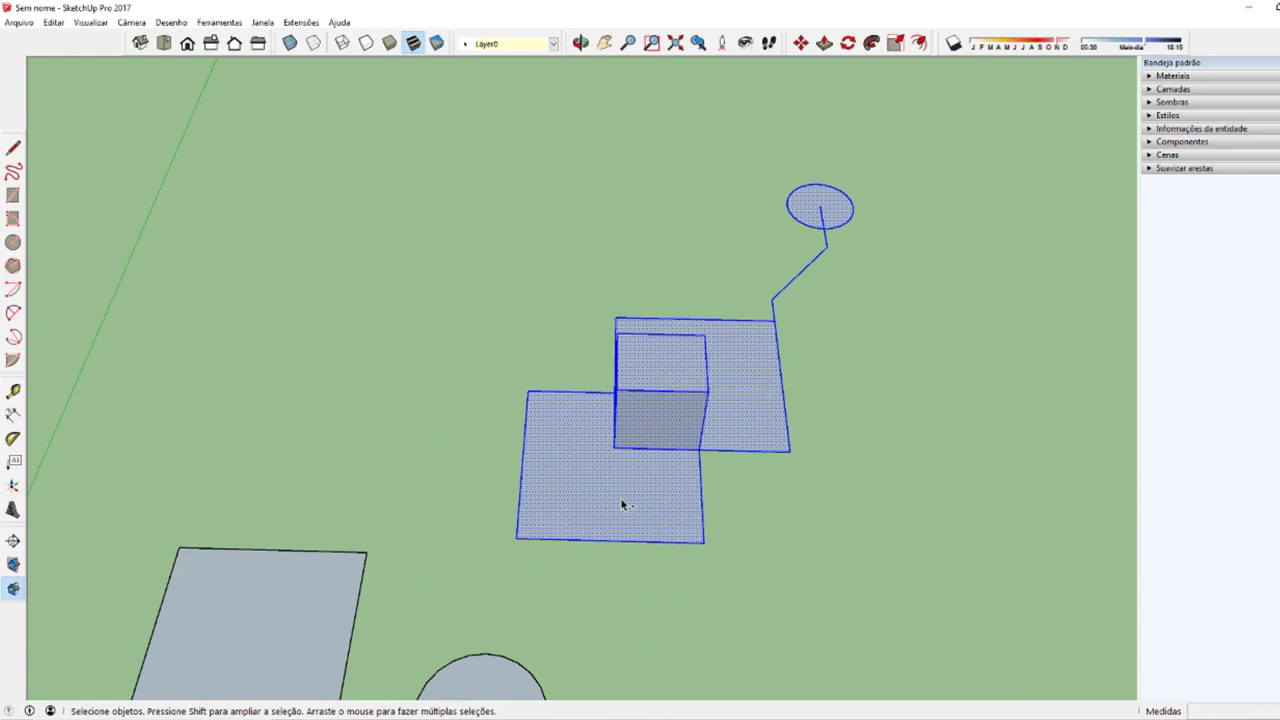
{"action": "key", "text": "ctrl+t"}
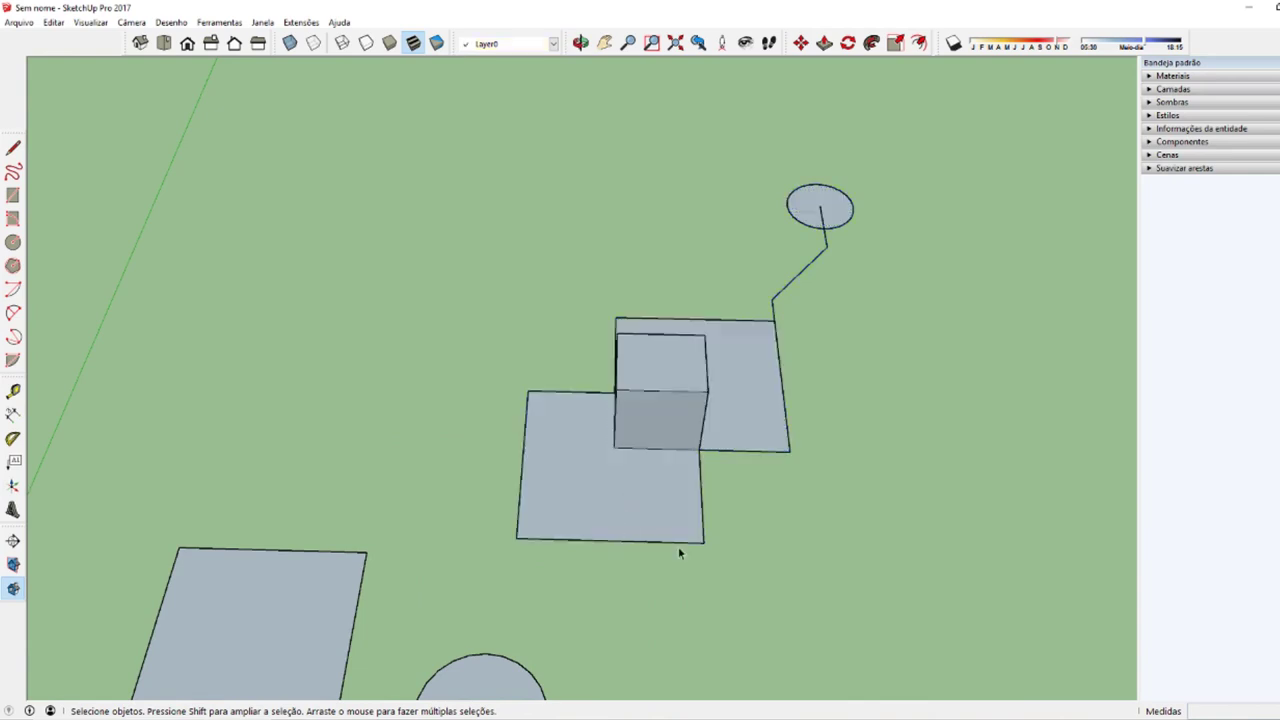
{"action": "triple_click", "coordinate": [654, 480]}
{"action": "left_click", "coordinate": [980, 486]}
{"action": "mouse_move", "coordinate": [226, 577]}
{"action": "middle_mouse_down"}
{"action": "mouse_move", "coordinate": [296, 552]}
{"action": "mouse_move", "coordinate": [616, 562]}
{"action": "middle_mouse_up"}
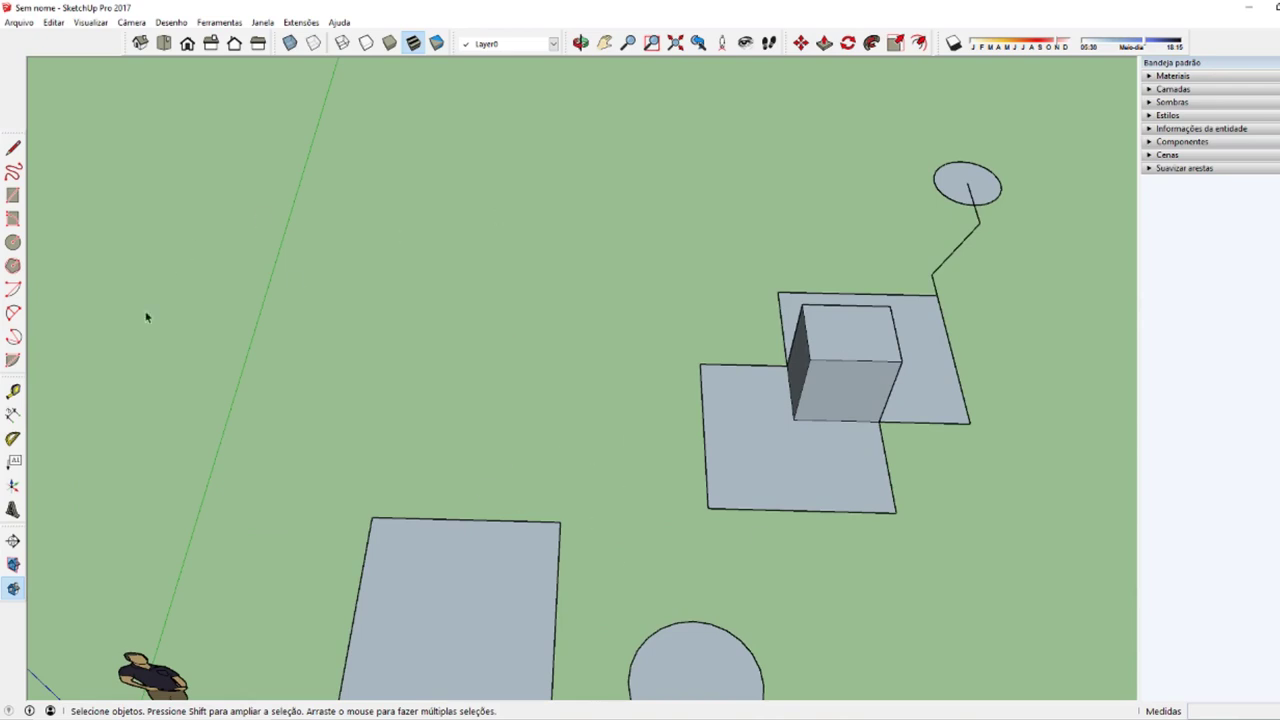
{"action": "middle_click_drag", "start_coordinate": [397, 449], "coordinate": [500, 415]}
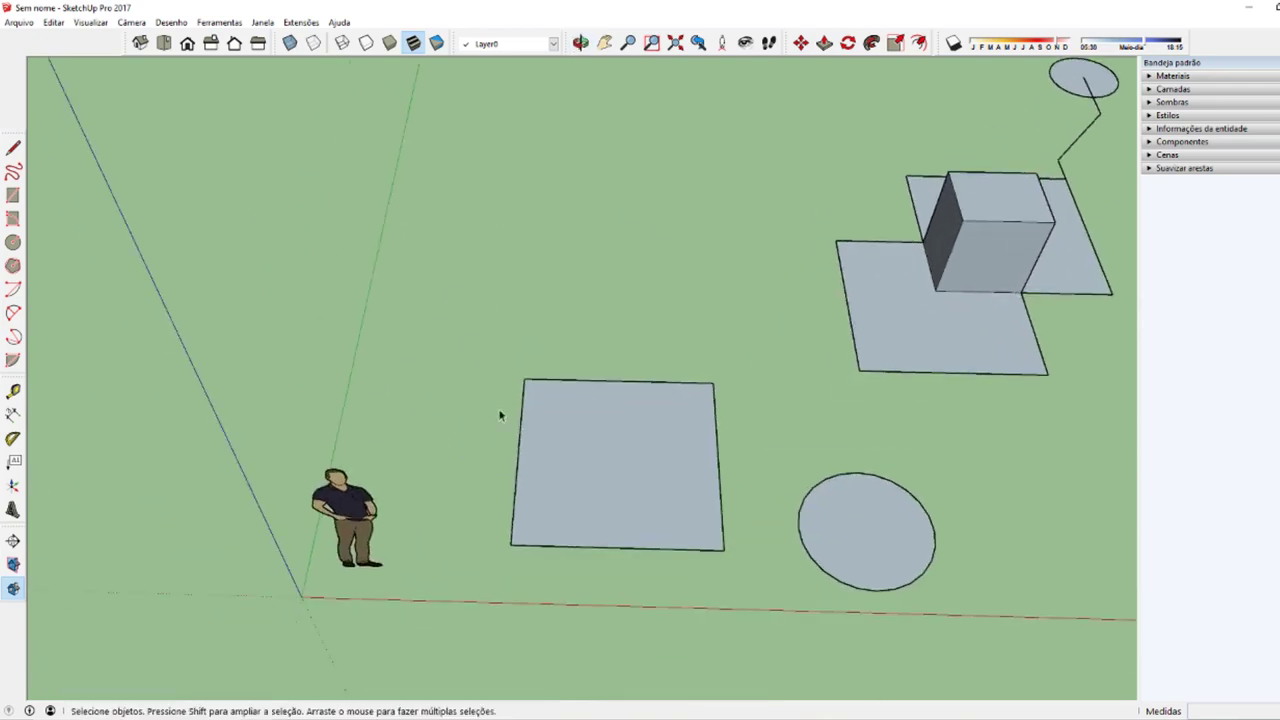
{"action": "left_click", "coordinate": [330, 527]}
{"action": "mouse_move", "coordinate": [330, 527]}
{"action": "middle_mouse_down"}
{"action": "mouse_move", "coordinate": [345, 405]}
{"action": "mouse_move", "coordinate": [350, 490]}
{"action": "mouse_move", "coordinate": [356, 423]}
{"action": "middle_mouse_up"}
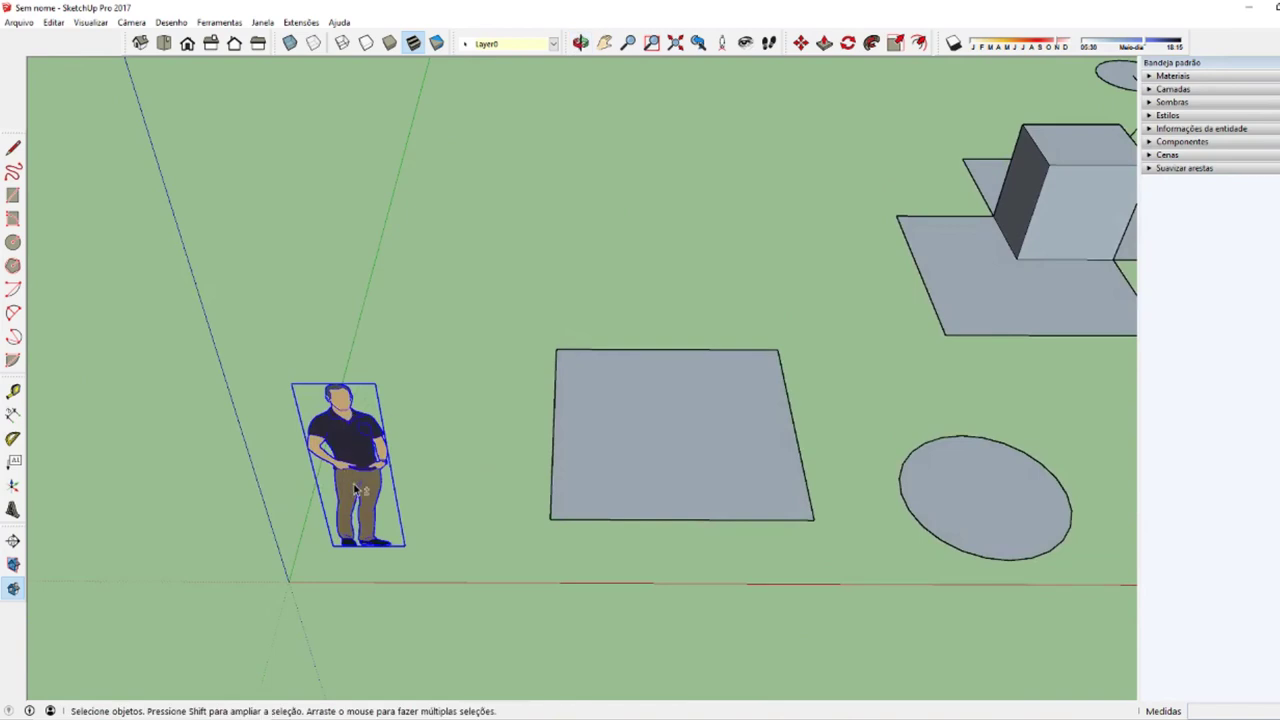
{"action": "left_click", "coordinate": [356, 532]}
{"action": "left_click", "coordinate": [347, 524]}
{"action": "left_click", "coordinate": [355, 610]}
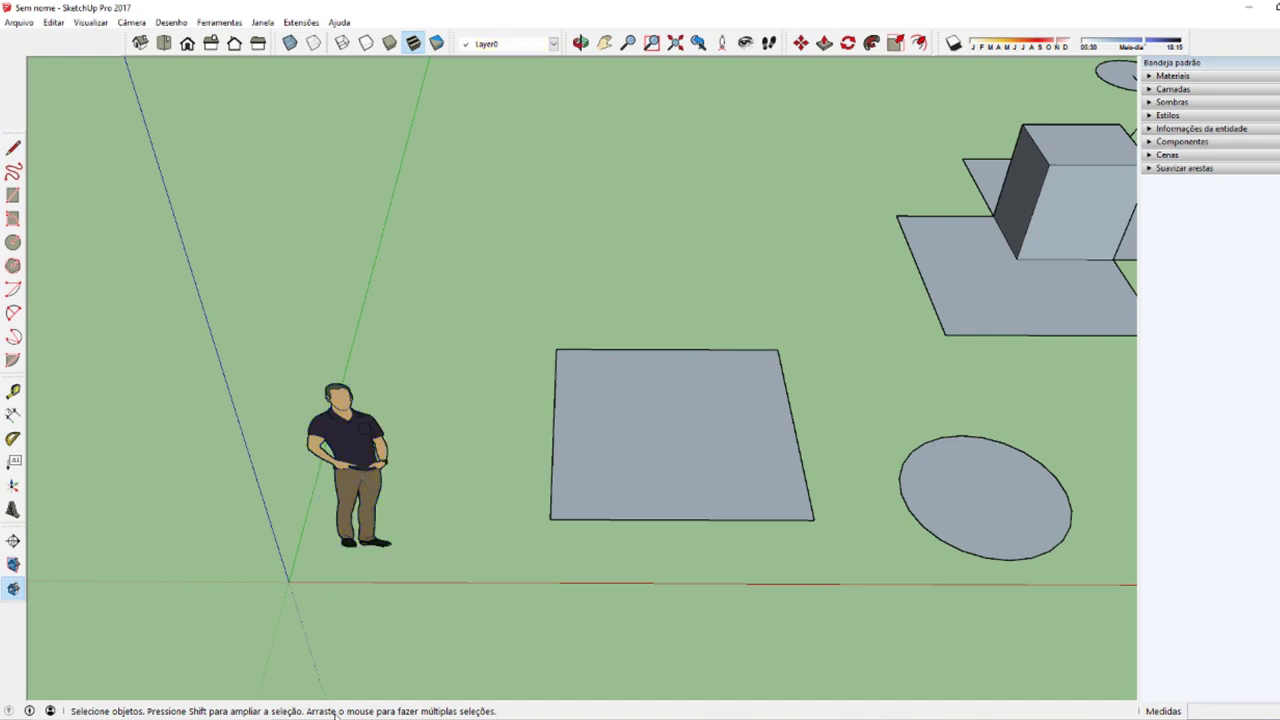
{"action": "left_click", "coordinate": [385, 444]}
{"action": "left_click", "coordinate": [468, 248]}
{"action": "mouse_move", "coordinate": [632, 463]}
{"action": "middle_mouse_down"}
{"action": "mouse_move", "coordinate": [596, 591]}
{"action": "mouse_move", "coordinate": [565, 598]}
{"action": "middle_mouse_up"}
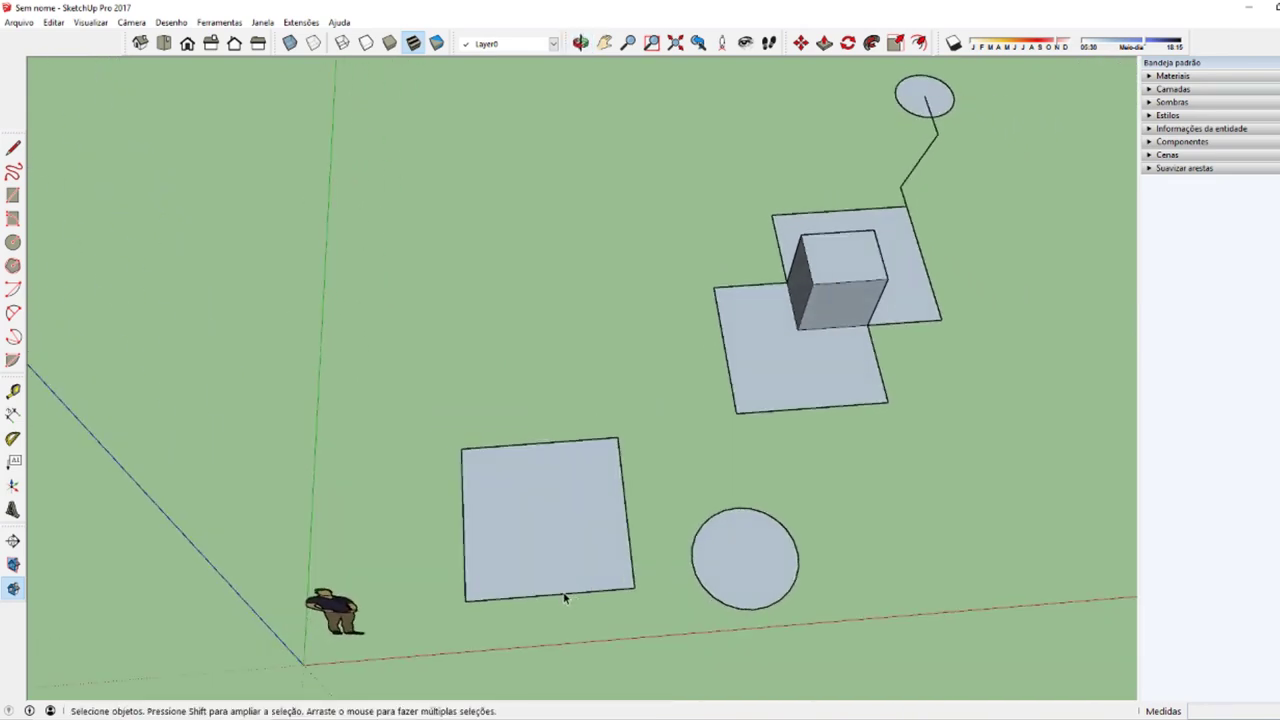
{"action": "middle_click_drag", "start_coordinate": [881, 580], "coordinate": [660, 491], "text": "shift"}
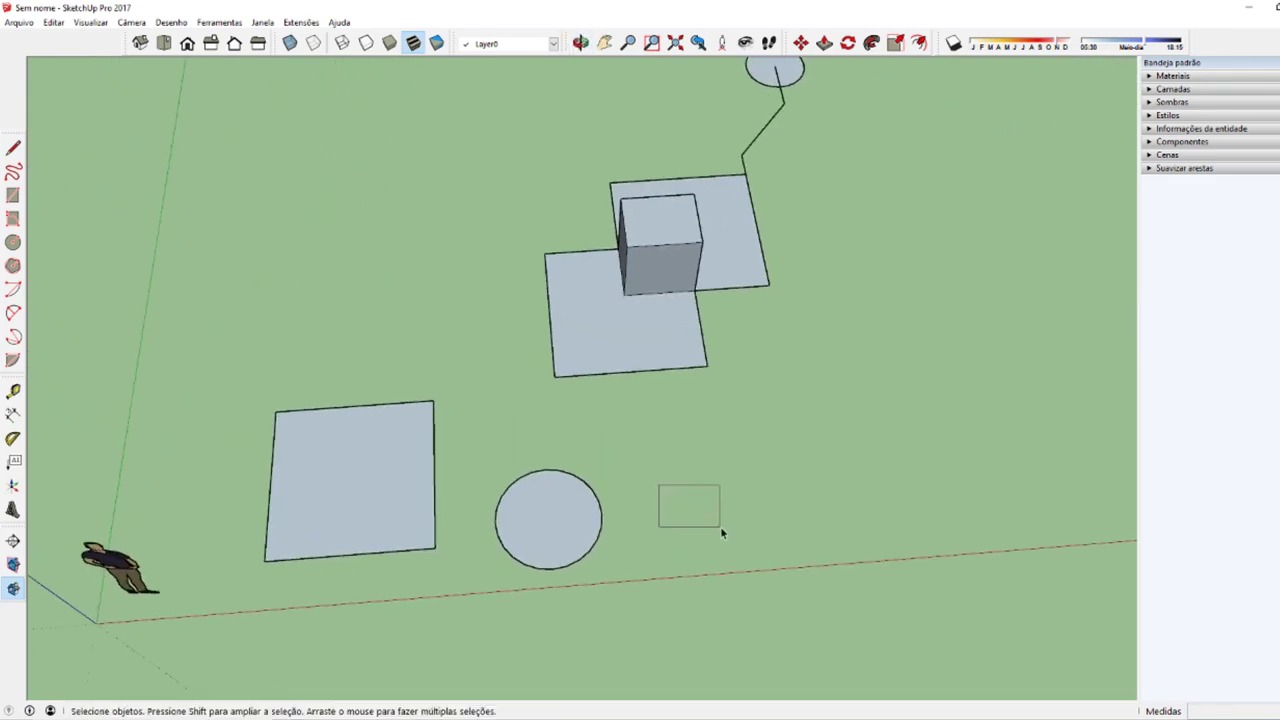
{"action": "left_click_drag", "start_coordinate": [720, 526], "coordinate": [777, 568]}
{"action": "mouse_move", "coordinate": [648, 452]}
{"action": "left_mouse_down"}
{"action": "mouse_move", "coordinate": [755, 523]}
{"action": "mouse_move", "coordinate": [686, 453]}
{"action": "mouse_move", "coordinate": [786, 521]}
{"action": "left_mouse_up"}
{"action": "left_click_drag", "start_coordinate": [751, 474], "coordinate": [707, 435]}
{"action": "middle_click_drag", "start_coordinate": [605, 459], "coordinate": [497, 459]}
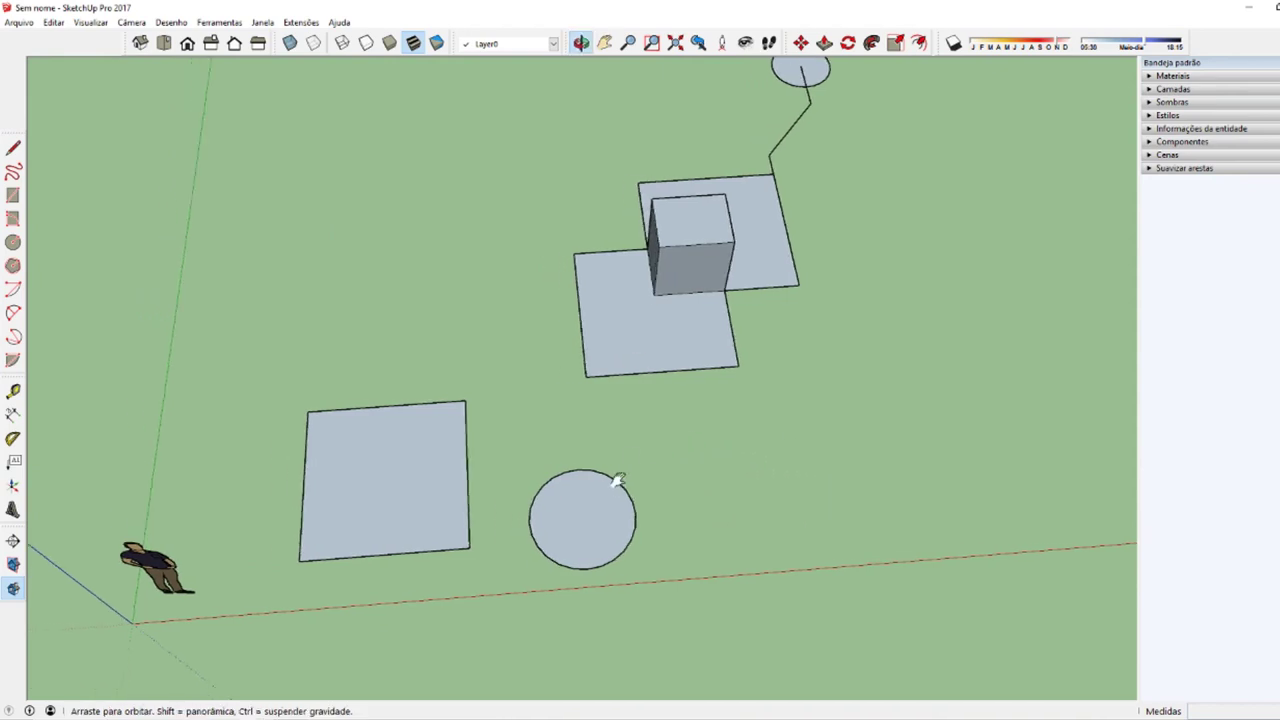
{"action": "left_click_drag", "start_coordinate": [500, 392], "coordinate": [643, 518]}
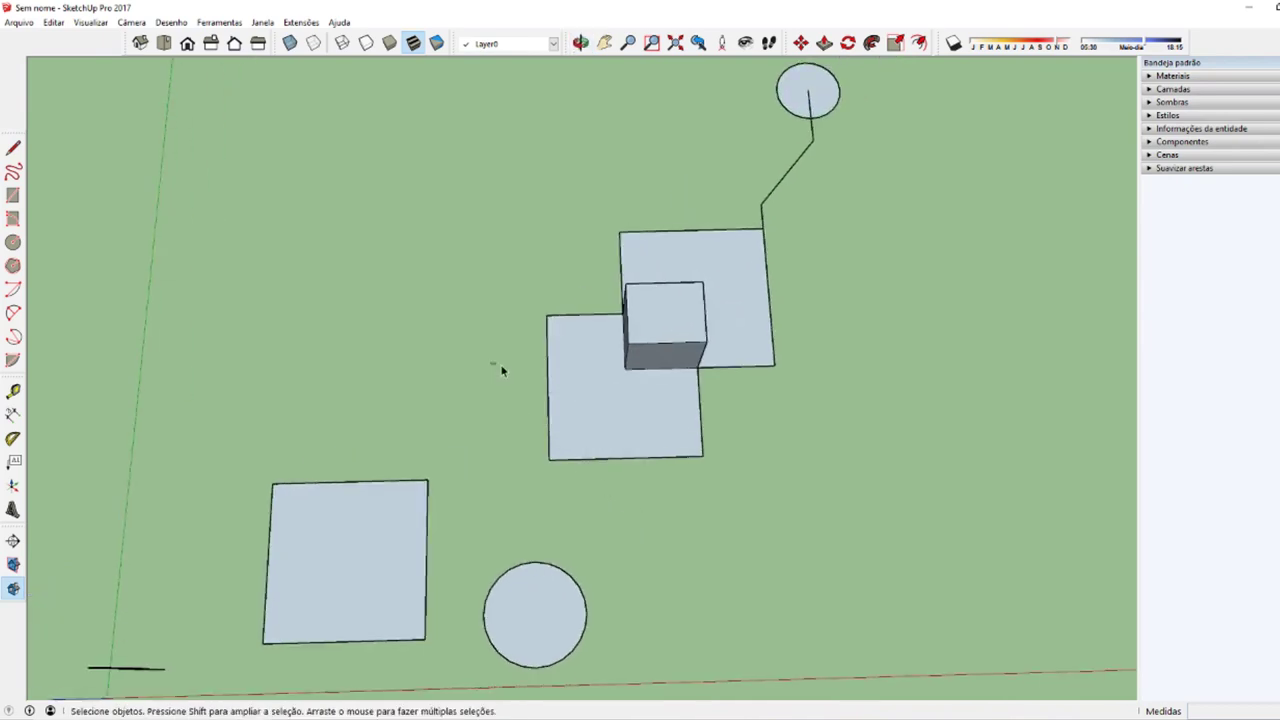
{"action": "left_click_drag", "start_coordinate": [502, 371], "coordinate": [634, 514]}
{"action": "middle_click_drag", "start_coordinate": [629, 505], "coordinate": [598, 504]}
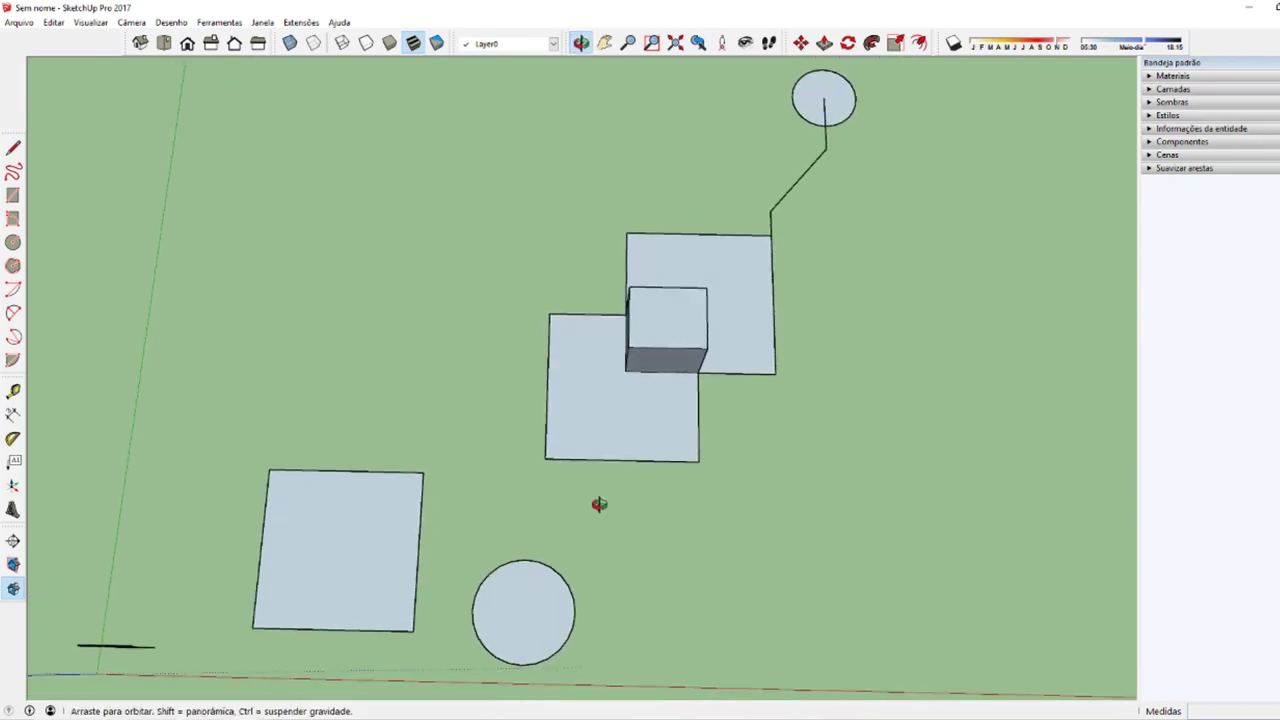
{"action": "left_click_drag", "start_coordinate": [495, 375], "coordinate": [648, 501]}
{"action": "middle_click_drag", "start_coordinate": [640, 495], "coordinate": [530, 410]}
{"action": "left_click_drag", "start_coordinate": [511, 402], "coordinate": [626, 488]}
{"action": "left_click_drag", "start_coordinate": [597, 333], "coordinate": [678, 393]}
{"action": "mouse_move", "coordinate": [678, 393]}
{"action": "middle_mouse_down"}
{"action": "mouse_move", "coordinate": [651, 389]}
{"action": "mouse_move", "coordinate": [603, 330]}
{"action": "middle_mouse_up"}
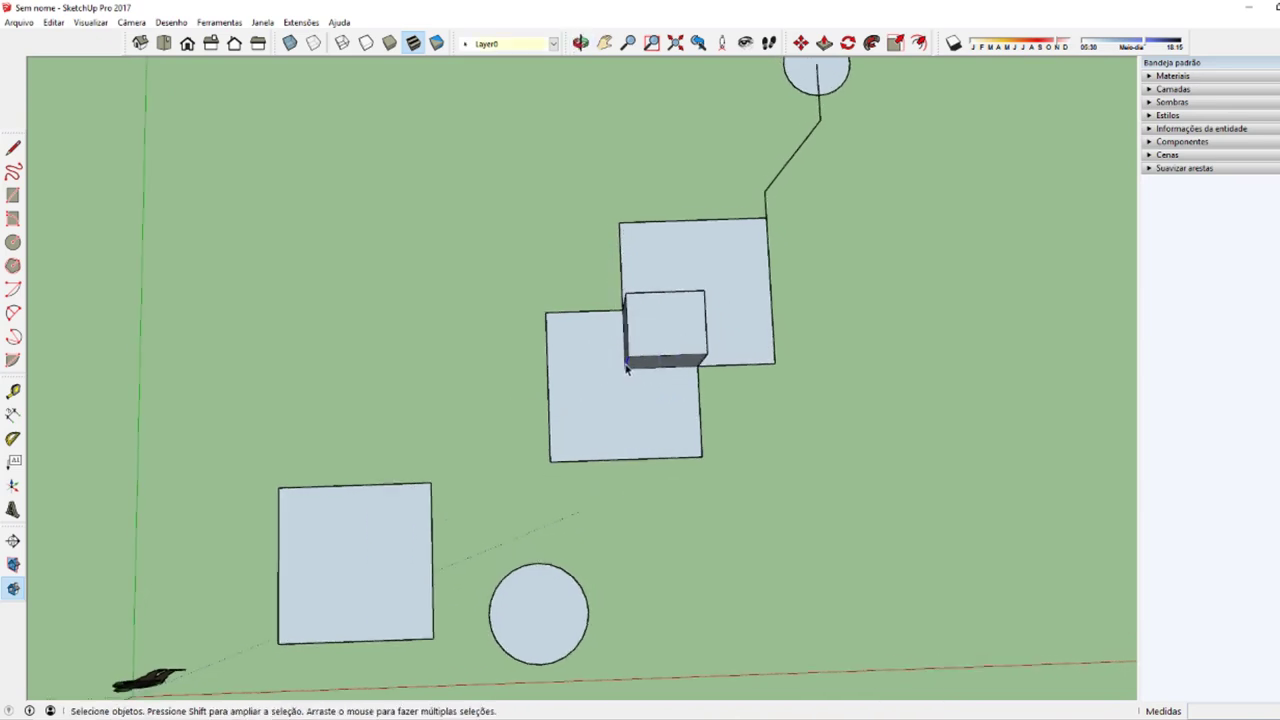
{"action": "scroll", "coordinate": [627, 368], "scroll_direction": "up", "scroll_amount": 2}
{"action": "scroll", "coordinate": [629, 368], "scroll_direction": "up", "scroll_amount": 2}
{"action": "left_click_drag", "start_coordinate": [592, 330], "coordinate": [661, 392]}
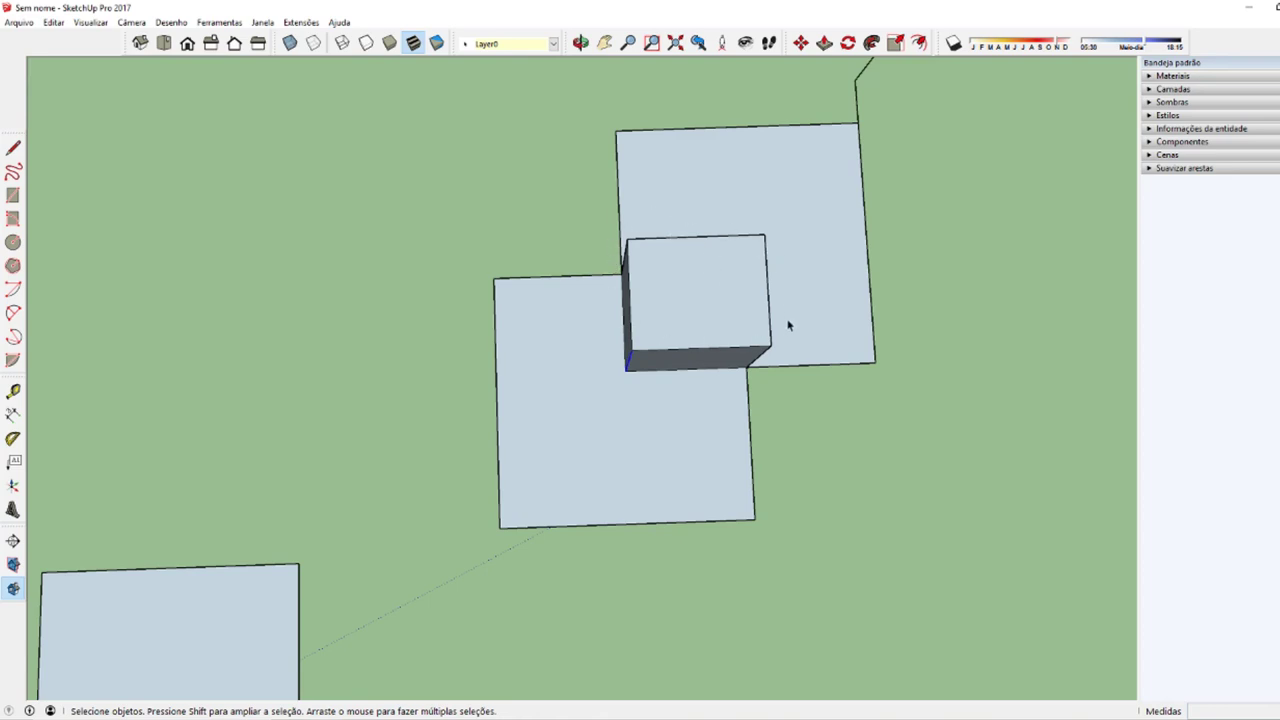
Step: Drag left-to-right windows fully around the cube so only the cube is selected, then deselect it
{"action": "left_click_drag", "start_coordinate": [588, 204], "coordinate": [790, 388]}
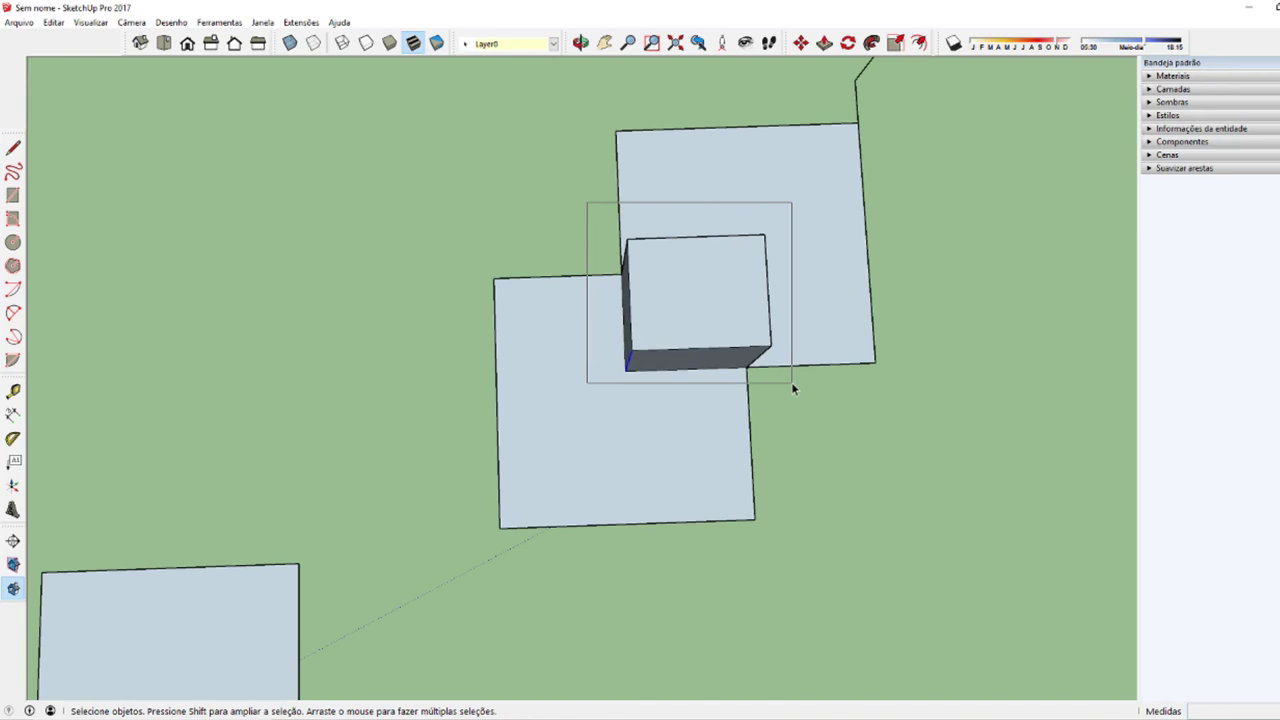
{"action": "left_click_drag", "start_coordinate": [790, 388], "coordinate": [794, 392]}
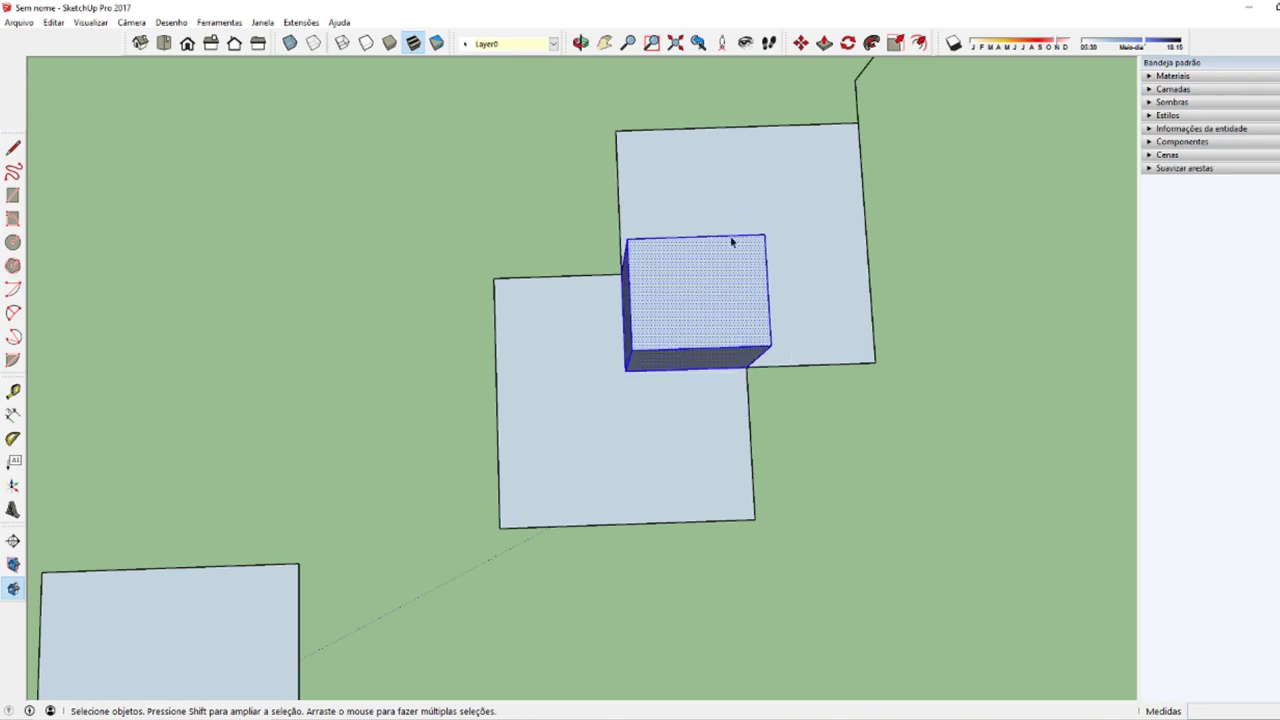
{"action": "left_click_drag", "start_coordinate": [582, 228], "coordinate": [798, 408]}
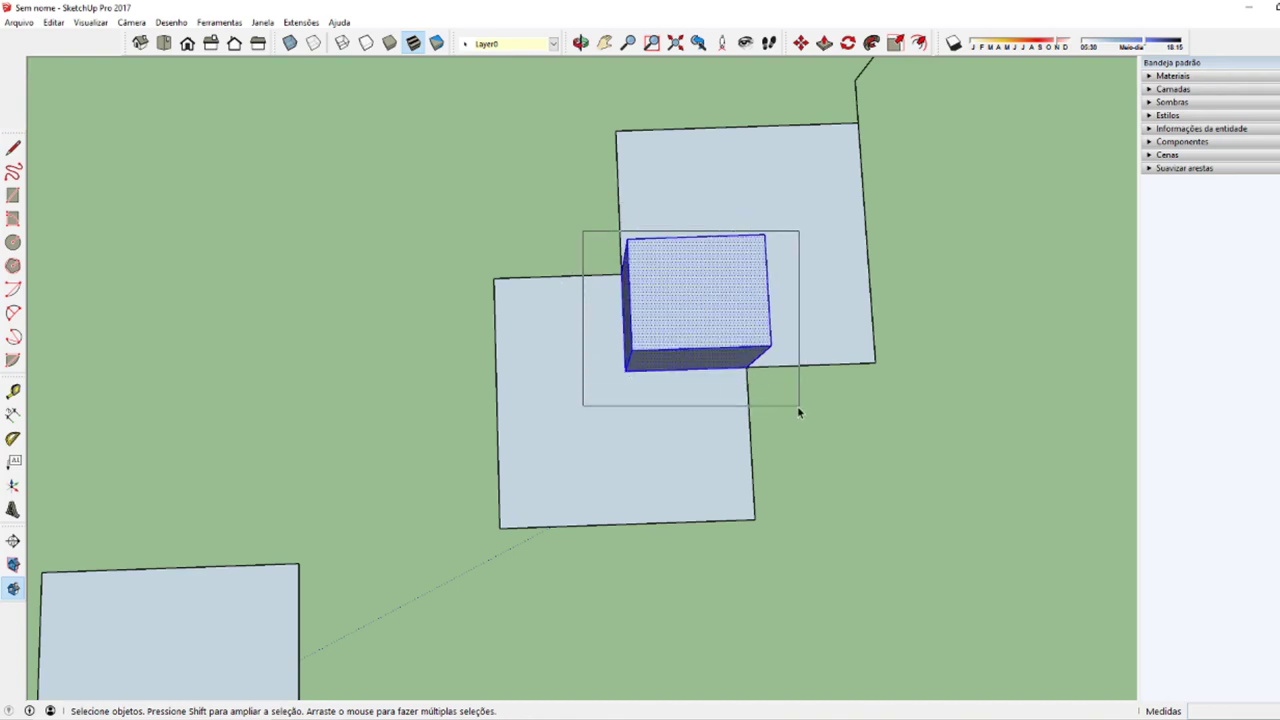
{"action": "left_click_drag", "start_coordinate": [576, 215], "coordinate": [820, 412]}
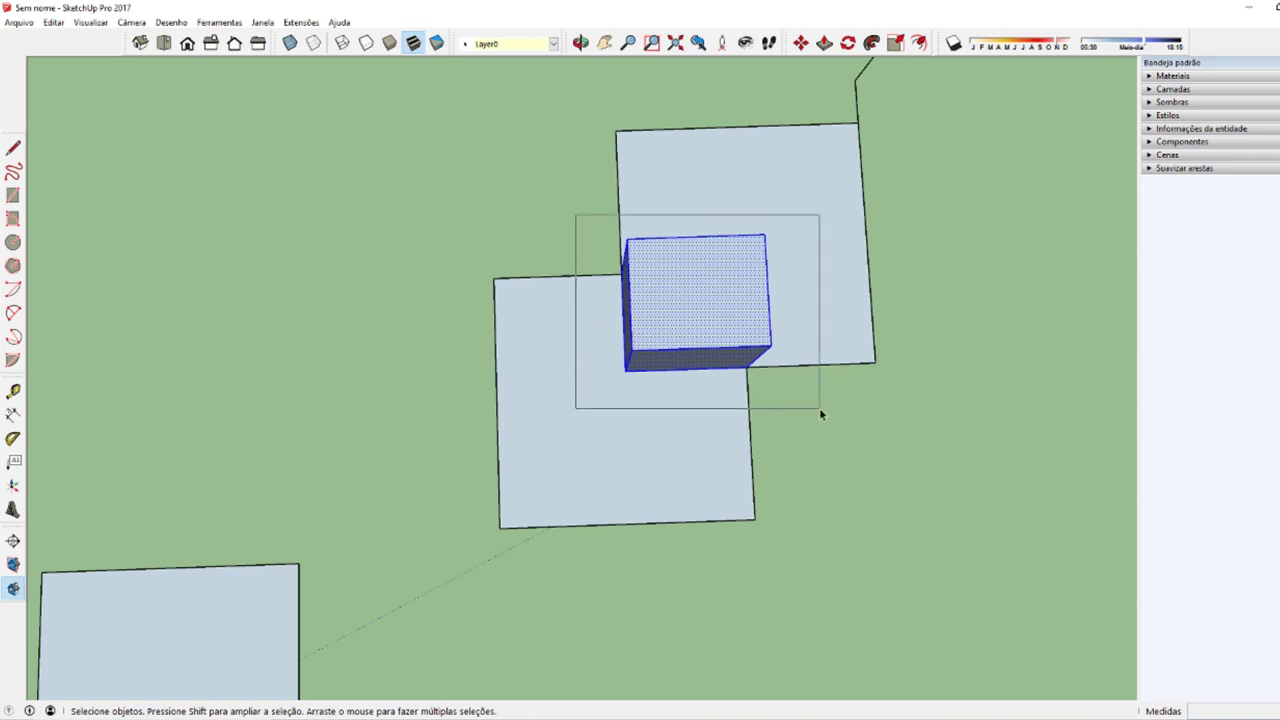
{"action": "left_click_drag", "start_coordinate": [820, 410], "coordinate": [800, 405]}
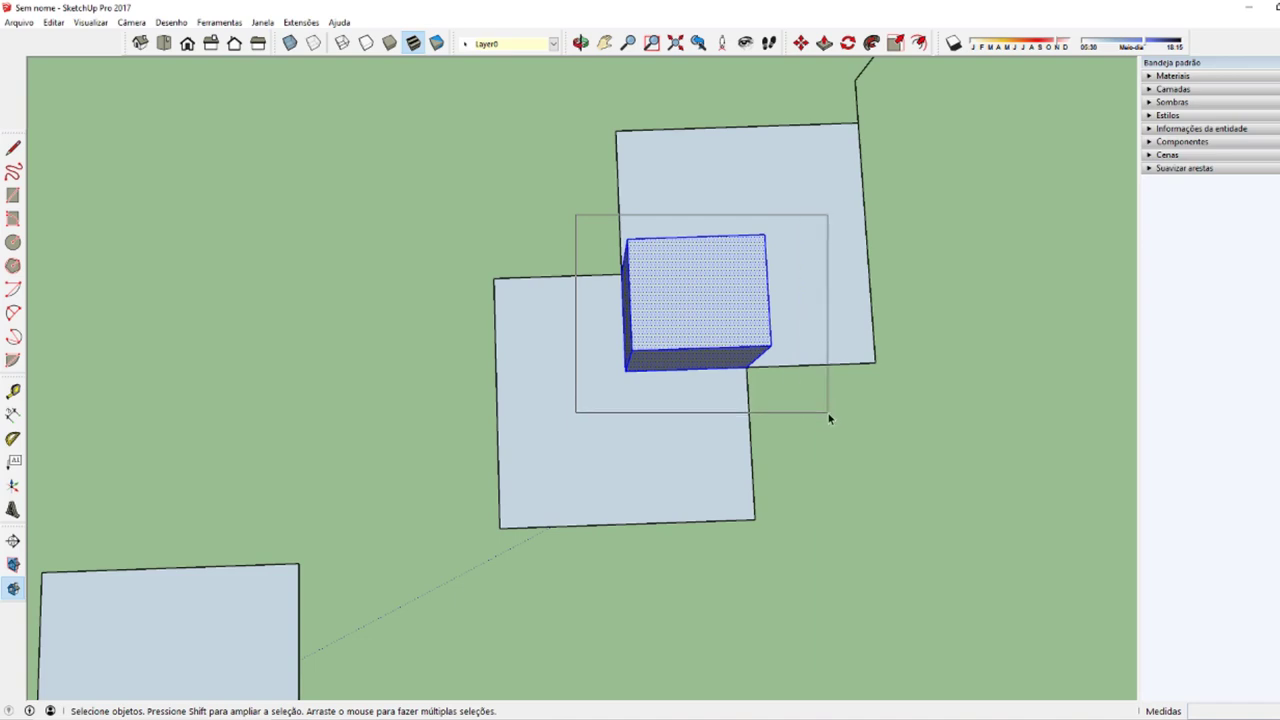
{"action": "left_click_drag", "start_coordinate": [799, 407], "coordinate": [826, 418]}
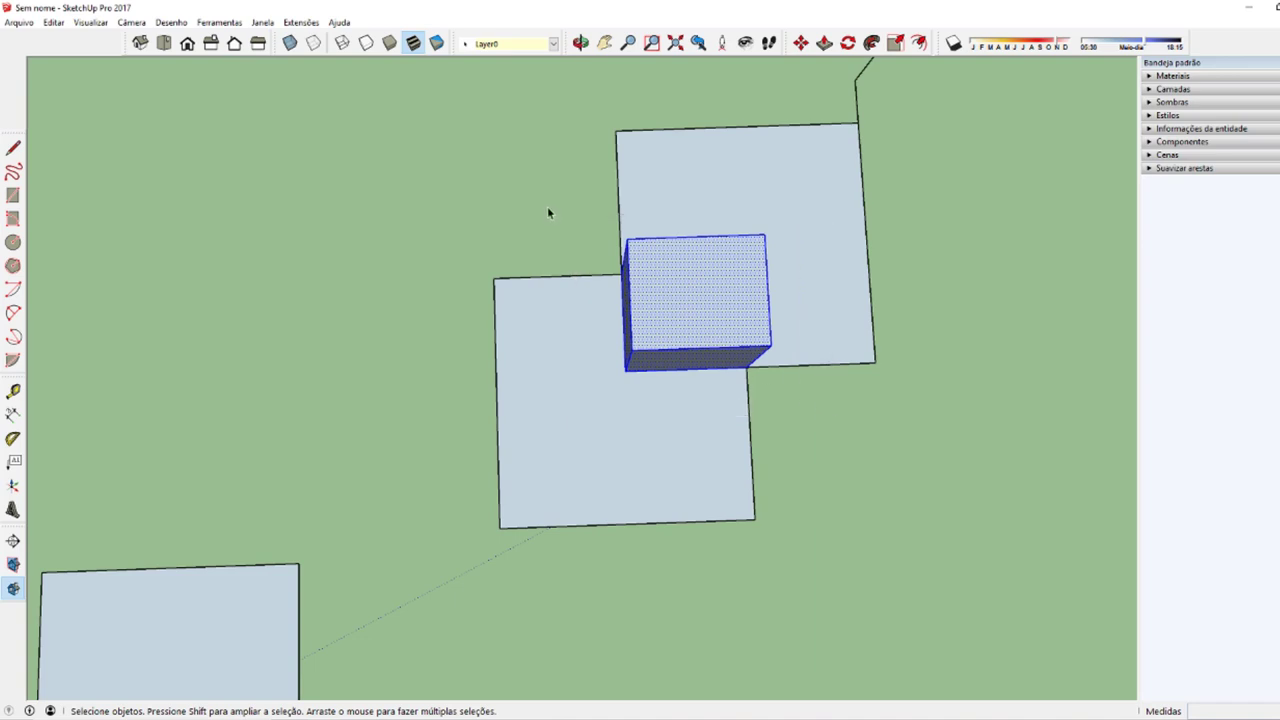
{"action": "mouse_move", "coordinate": [547, 207]}
{"action": "left_mouse_down"}
{"action": "mouse_move", "coordinate": [871, 428]}
{"action": "mouse_move", "coordinate": [871, 443]}
{"action": "mouse_move", "coordinate": [780, 337]}
{"action": "mouse_move", "coordinate": [794, 369]}
{"action": "mouse_move", "coordinate": [851, 426]}
{"action": "mouse_move", "coordinate": [774, 320]}
{"action": "mouse_move", "coordinate": [851, 414]}
{"action": "mouse_move", "coordinate": [823, 389]}
{"action": "mouse_move", "coordinate": [737, 434]}
{"action": "mouse_move", "coordinate": [831, 489]}
{"action": "mouse_move", "coordinate": [826, 450]}
{"action": "mouse_move", "coordinate": [909, 444]}
{"action": "mouse_move", "coordinate": [824, 438]}
{"action": "mouse_move", "coordinate": [760, 376]}
{"action": "mouse_move", "coordinate": [824, 387]}
{"action": "mouse_move", "coordinate": [825, 400]}
{"action": "mouse_move", "coordinate": [784, 365]}
{"action": "mouse_move", "coordinate": [839, 364]}
{"action": "mouse_move", "coordinate": [852, 377]}
{"action": "mouse_move", "coordinate": [806, 364]}
{"action": "mouse_move", "coordinate": [818, 401]}
{"action": "left_mouse_up"}
{"action": "mouse_move", "coordinate": [584, 219]}
{"action": "left_mouse_down"}
{"action": "mouse_move", "coordinate": [791, 349]}
{"action": "mouse_move", "coordinate": [907, 374]}
{"action": "mouse_move", "coordinate": [757, 371]}
{"action": "mouse_move", "coordinate": [883, 370]}
{"action": "mouse_move", "coordinate": [931, 421]}
{"action": "left_mouse_up"}
{"action": "scroll", "coordinate": [569, 395], "scroll_direction": "down", "scroll_amount": 3}
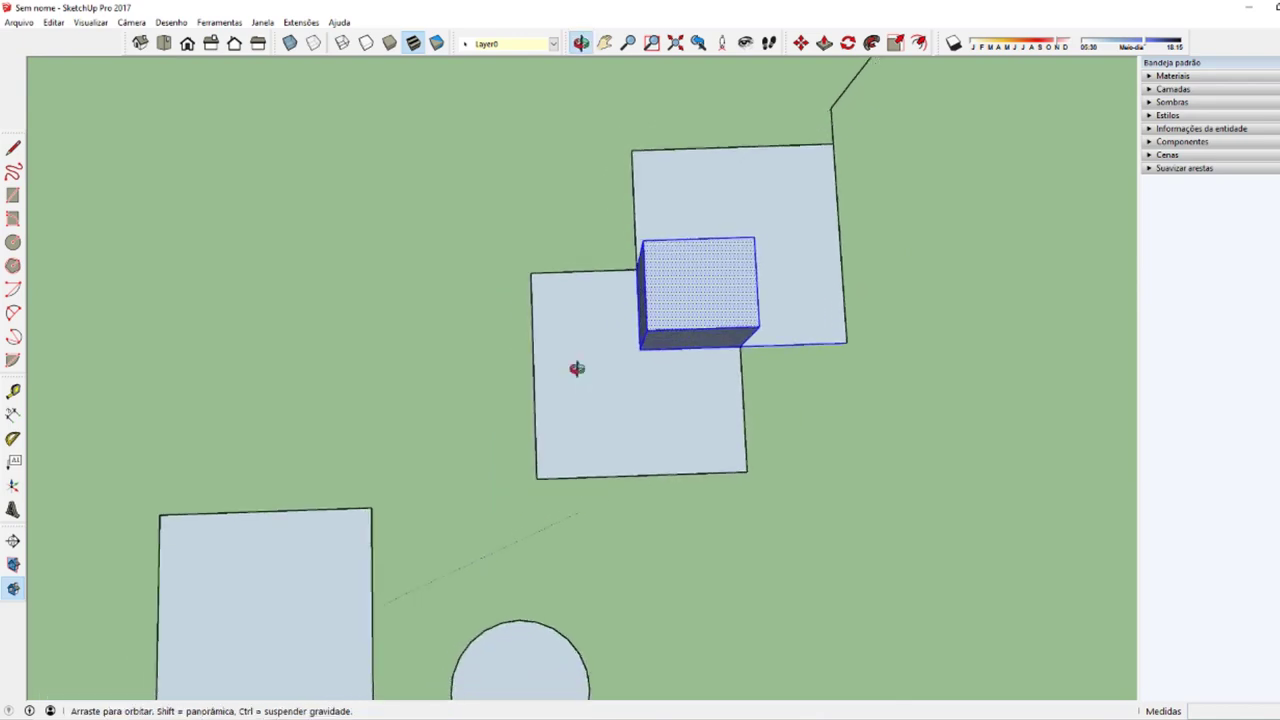
{"action": "left_click_drag", "start_coordinate": [840, 529], "coordinate": [772, 466]}
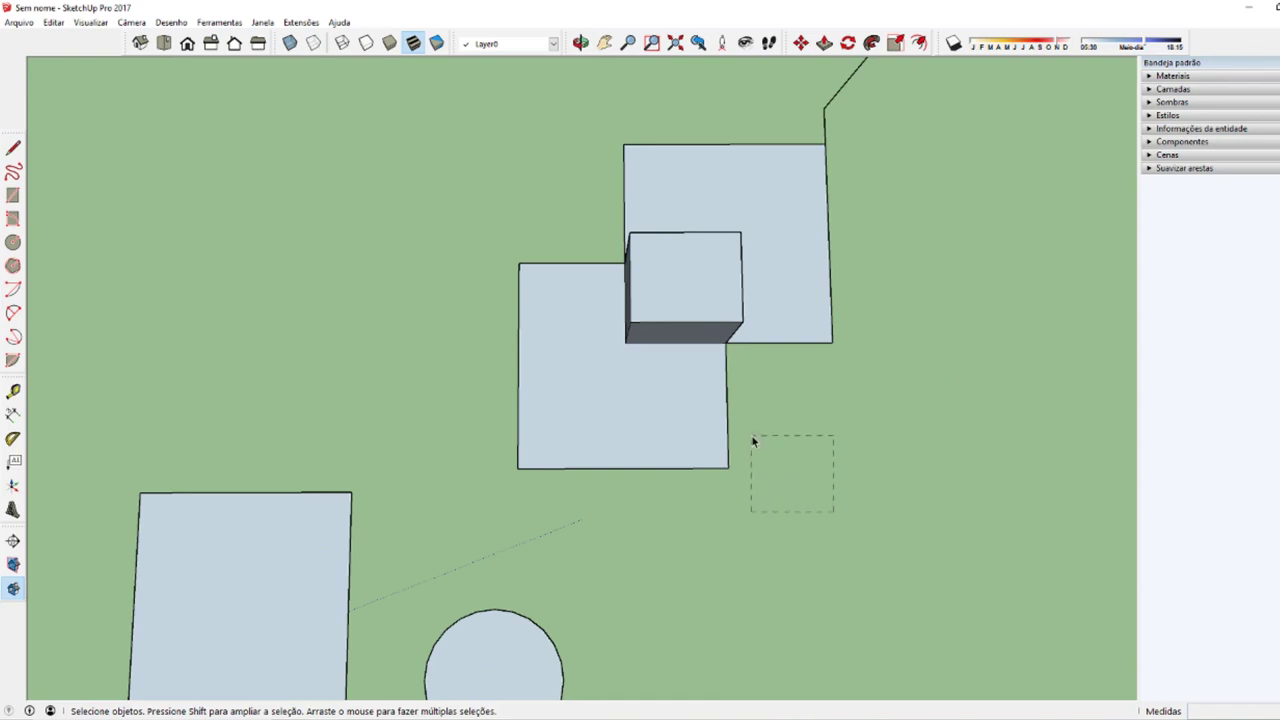
{"action": "mouse_move", "coordinate": [755, 436]}
{"action": "left_mouse_down"}
{"action": "mouse_move", "coordinate": [766, 437]}
{"action": "mouse_move", "coordinate": [720, 457]}
{"action": "mouse_move", "coordinate": [697, 437]}
{"action": "left_mouse_up"}
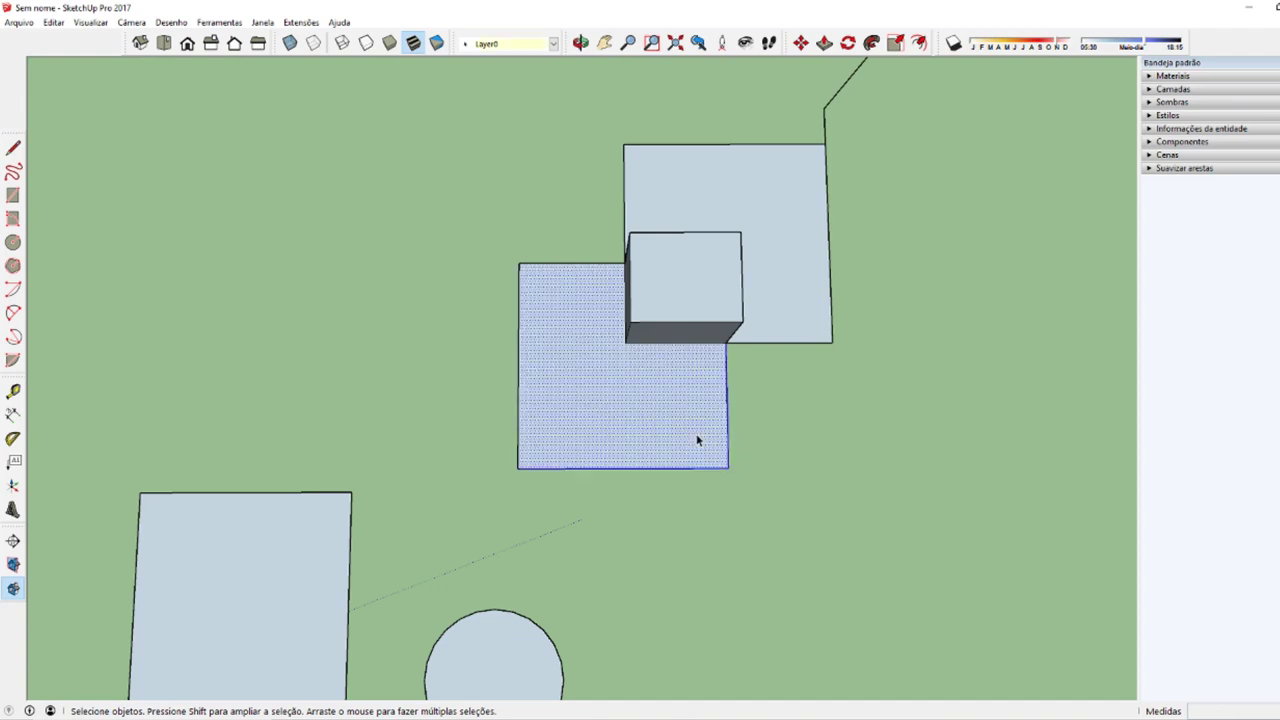
{"action": "mouse_move", "coordinate": [748, 489]}
{"action": "left_mouse_down"}
{"action": "mouse_move", "coordinate": [704, 443]}
{"action": "mouse_move", "coordinate": [705, 463]}
{"action": "mouse_move", "coordinate": [704, 445]}
{"action": "left_mouse_up"}
{"action": "left_click_drag", "start_coordinate": [725, 460], "coordinate": [726, 461]}
{"action": "left_click_drag", "start_coordinate": [818, 340], "coordinate": [800, 340]}
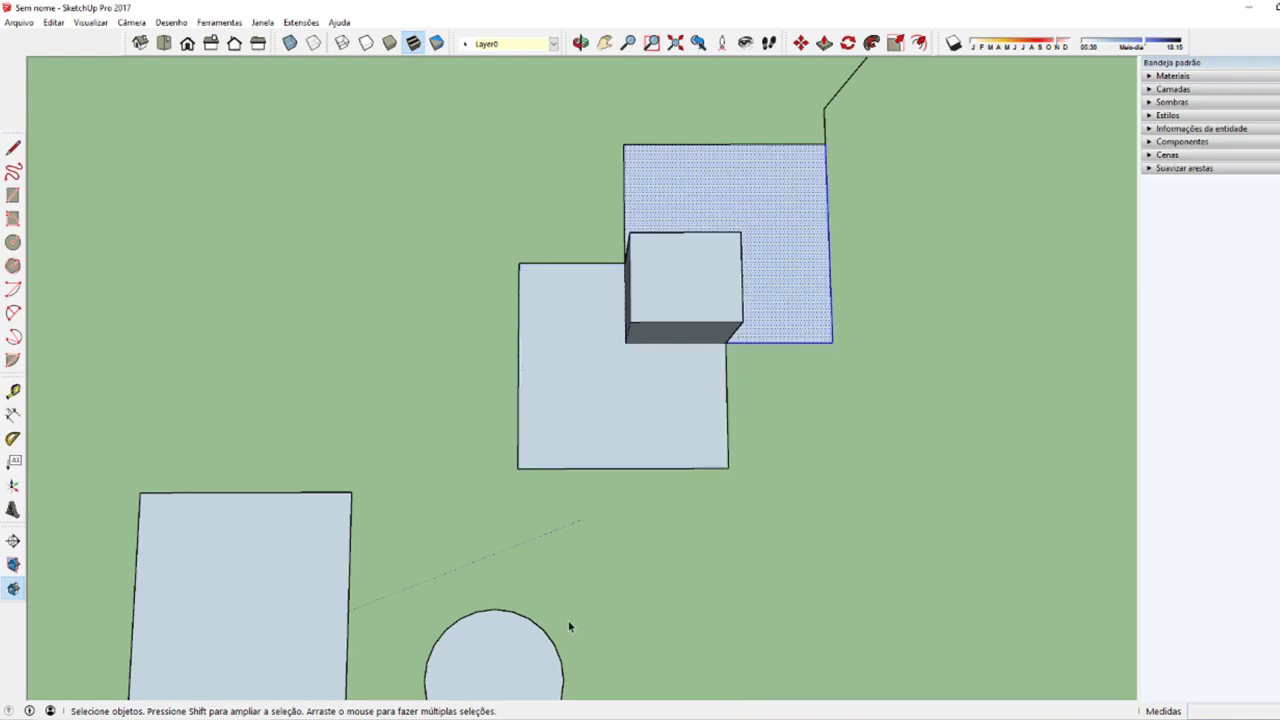
{"action": "left_click_drag", "start_coordinate": [569, 620], "coordinate": [498, 603]}
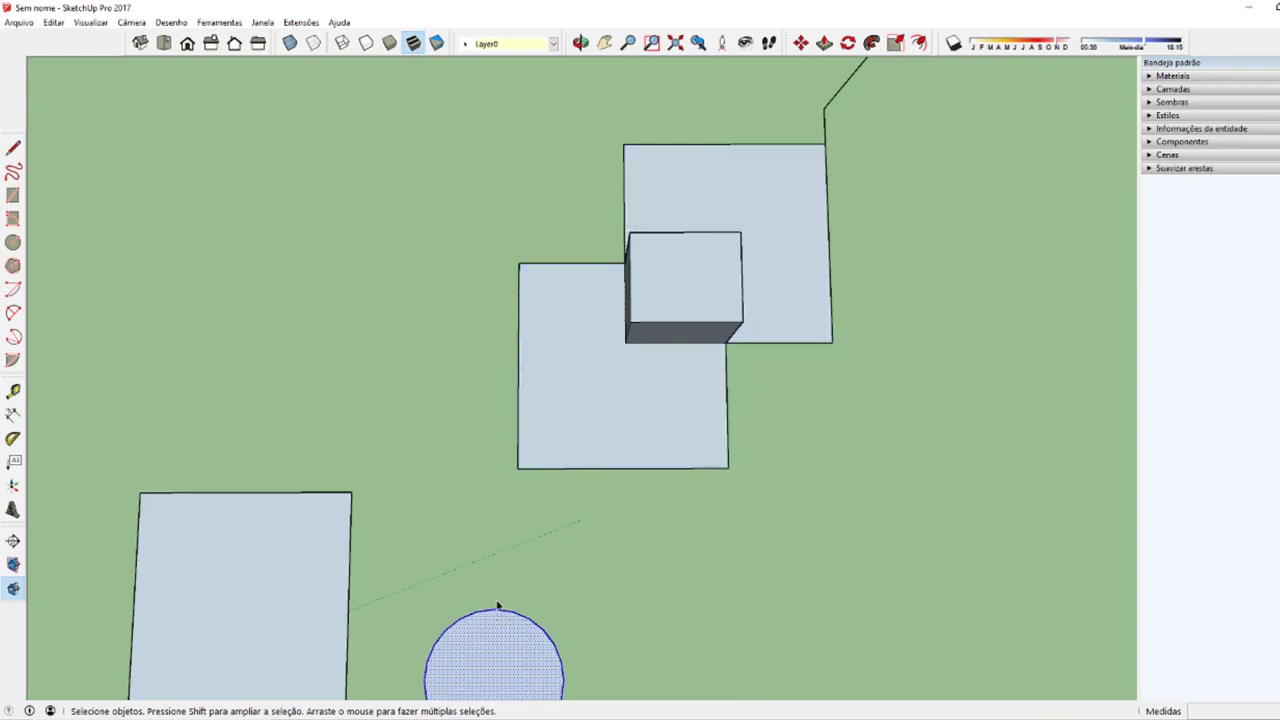
{"action": "scroll", "coordinate": [498, 603], "scroll_direction": "down", "scroll_amount": 1}
{"action": "scroll", "coordinate": [498, 603], "scroll_direction": "down", "scroll_amount": 1}
{"action": "left_click", "coordinate": [495, 603]}
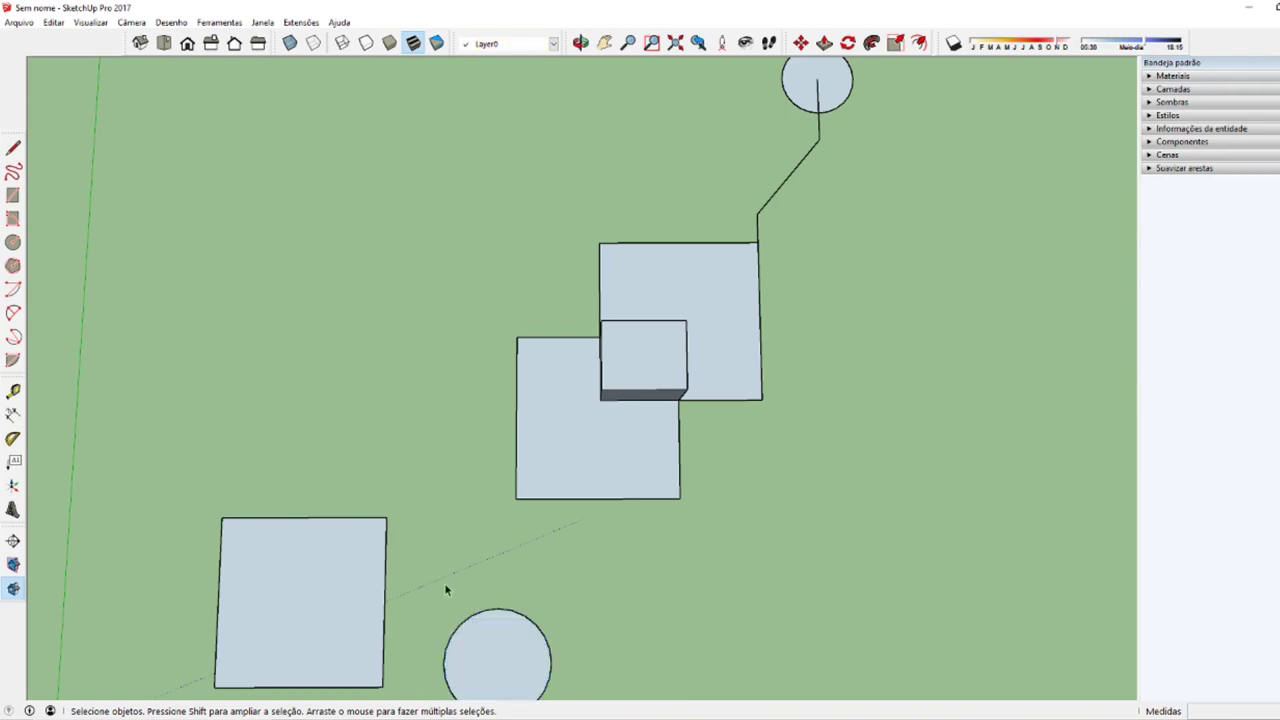
{"action": "left_click_drag", "start_coordinate": [447, 590], "coordinate": [523, 630]}
{"action": "middle_click_drag", "start_coordinate": [523, 623], "coordinate": [538, 497], "text": "shift"}
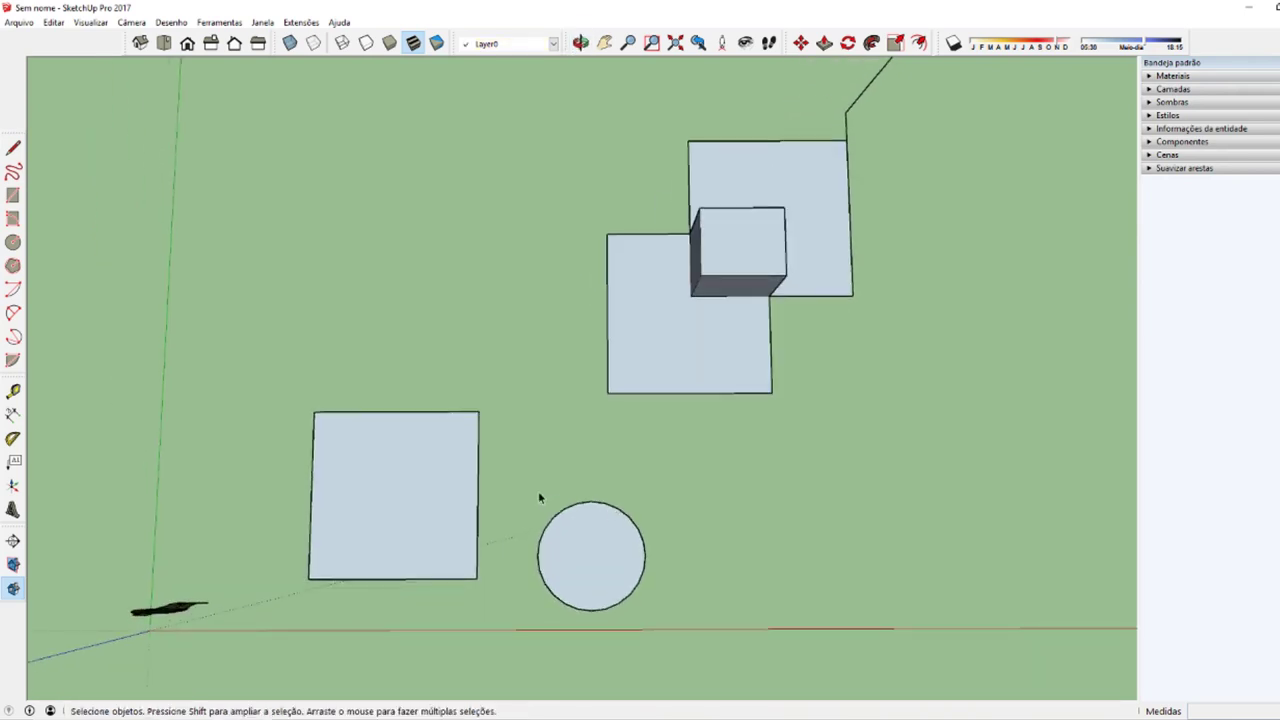
{"action": "left_click_drag", "start_coordinate": [506, 477], "coordinate": [659, 626]}
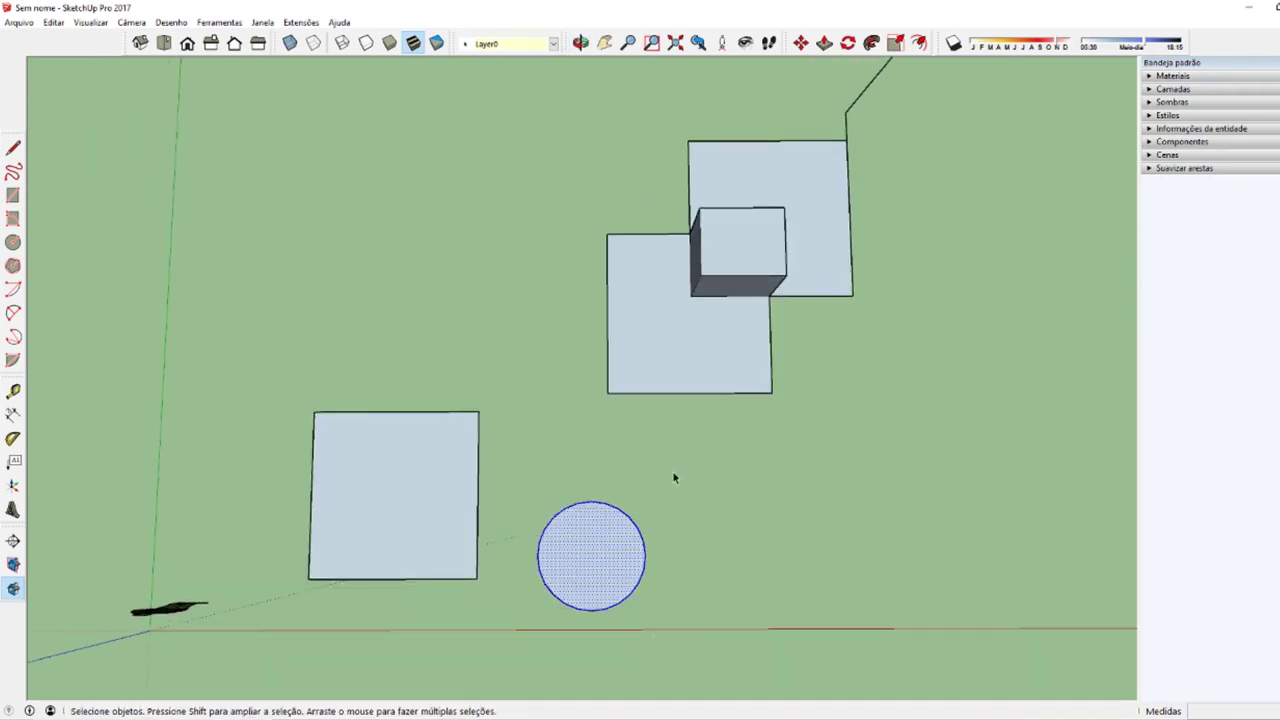
{"action": "mouse_move", "coordinate": [663, 423]}
{"action": "middle_mouse_down"}
{"action": "mouse_move", "coordinate": [611, 494]}
{"action": "mouse_move", "coordinate": [574, 483]}
{"action": "mouse_move", "coordinate": [615, 508]}
{"action": "middle_mouse_up"}
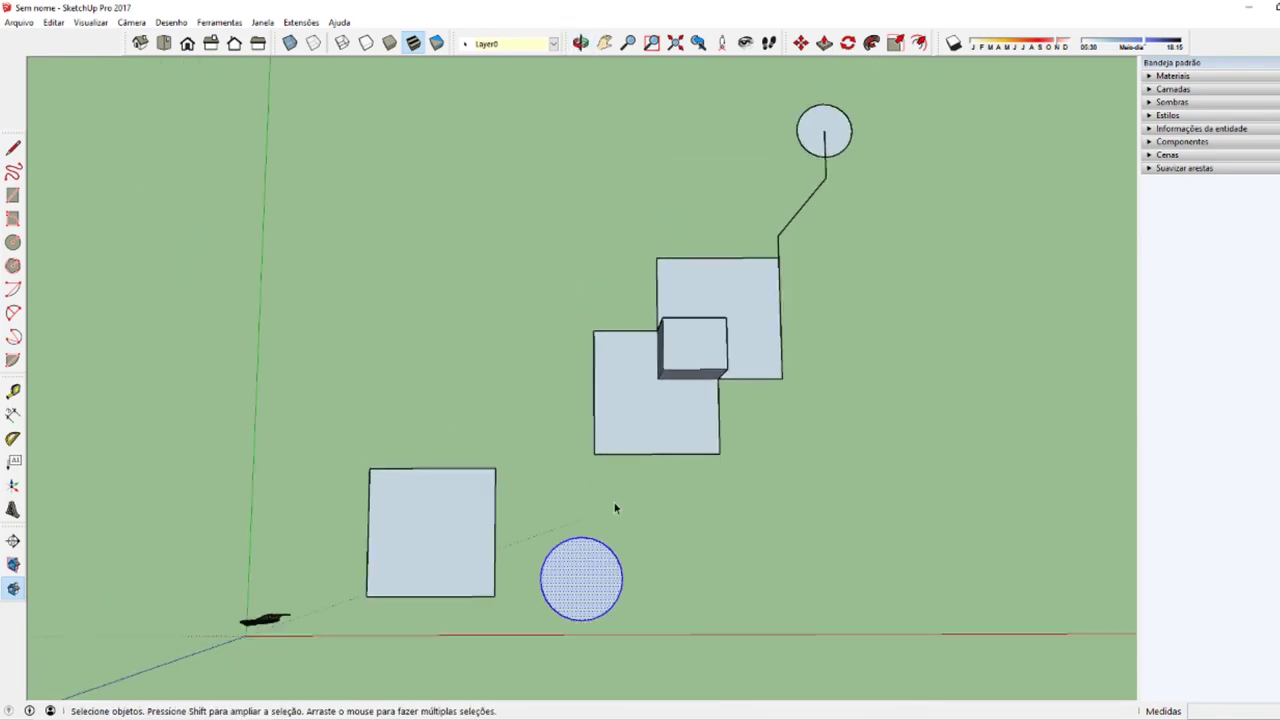
{"action": "left_click", "coordinate": [788, 584]}
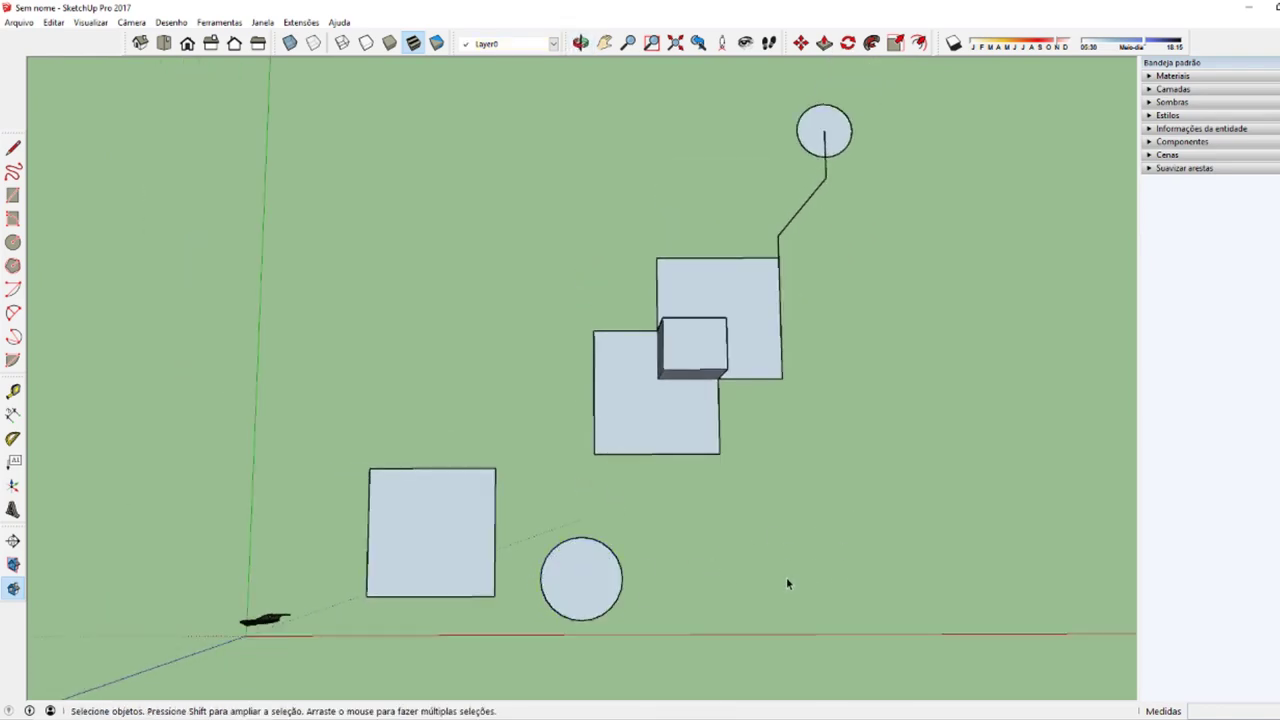
{"action": "left_click", "coordinate": [580, 588]}
{"action": "left_click_drag", "start_coordinate": [518, 528], "coordinate": [675, 645]}
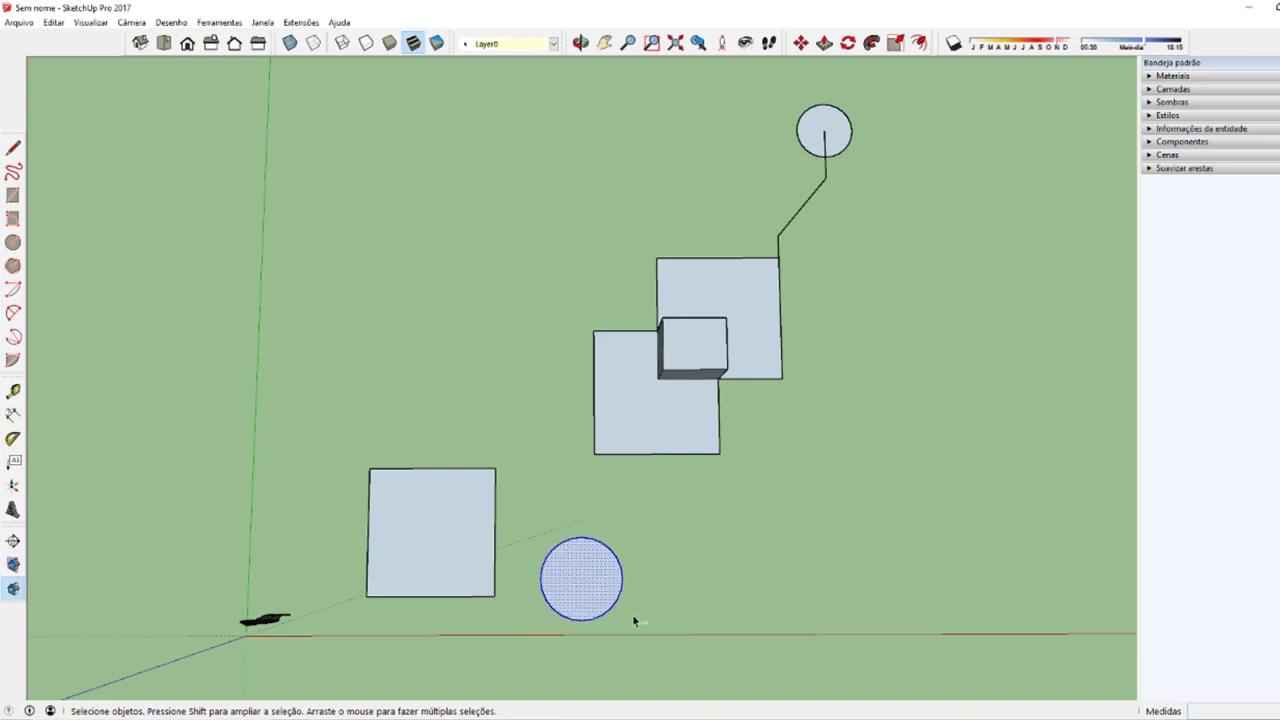
{"action": "left_click_drag", "start_coordinate": [523, 518], "coordinate": [642, 636], "text": "shift"}
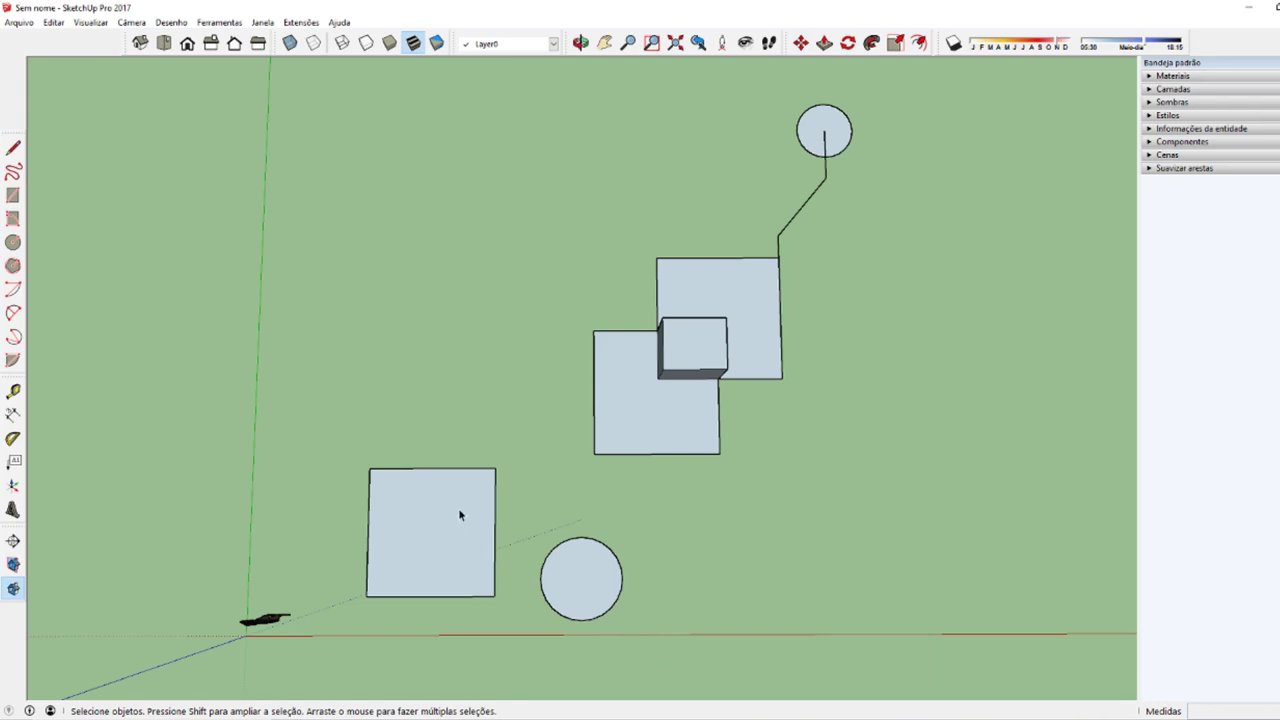
{"action": "scroll", "coordinate": [440, 508], "scroll_direction": "up", "scroll_amount": 1}
{"action": "scroll", "coordinate": [425, 497], "scroll_direction": "up", "scroll_amount": 2}
{"action": "scroll", "coordinate": [423, 500], "scroll_direction": "up", "scroll_amount": 2}
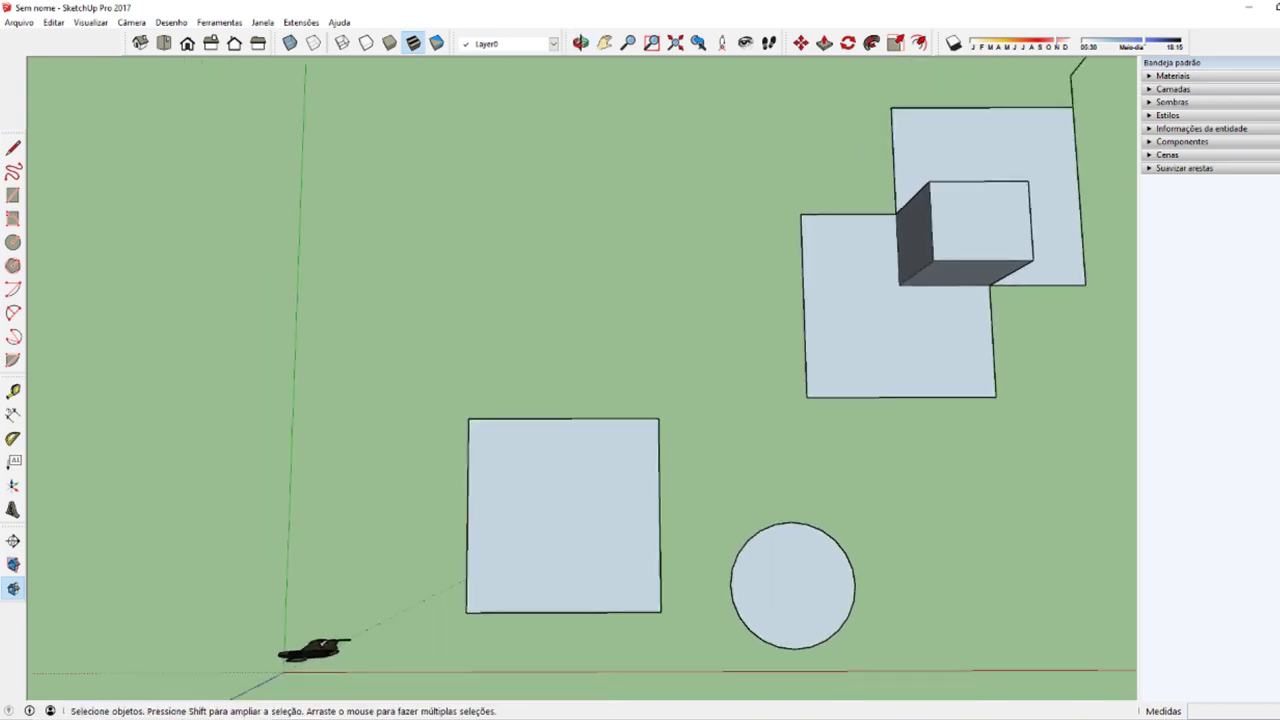
Step: Mark the Tipos de seleção topic with a green check marker
{"action": "key", "text": "alt+Tab"}
{"action": "left_click", "coordinate": [244, 320]}
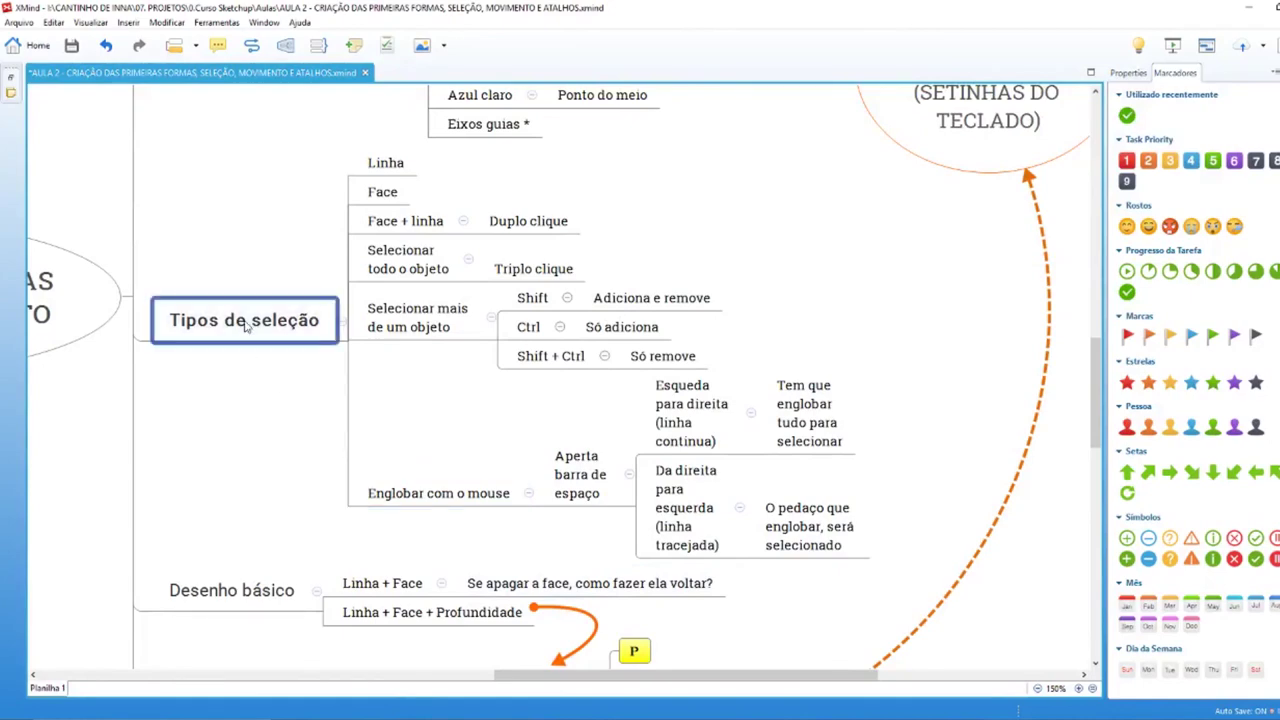
{"action": "scroll", "coordinate": [246, 322], "scroll_direction": "up", "scroll_amount": 2}
{"action": "left_click", "coordinate": [1127, 115]}
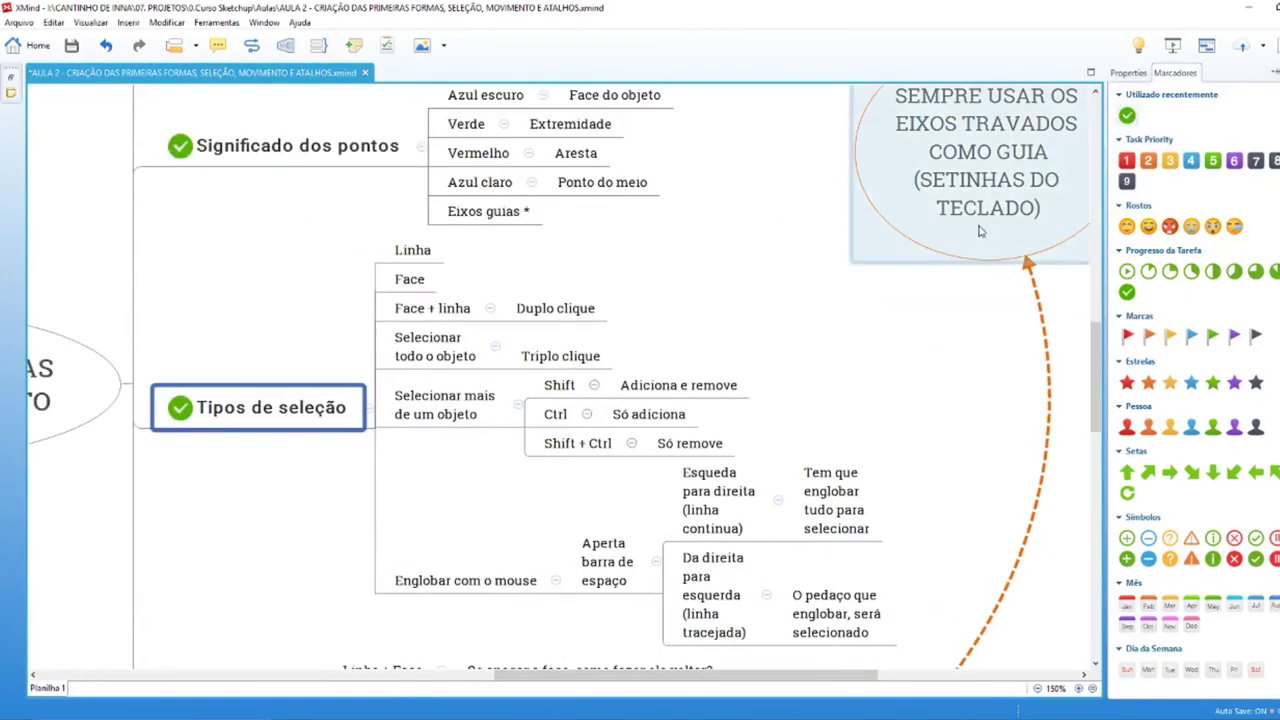
{"action": "left_click_drag", "start_coordinate": [687, 676], "coordinate": [628, 647]}
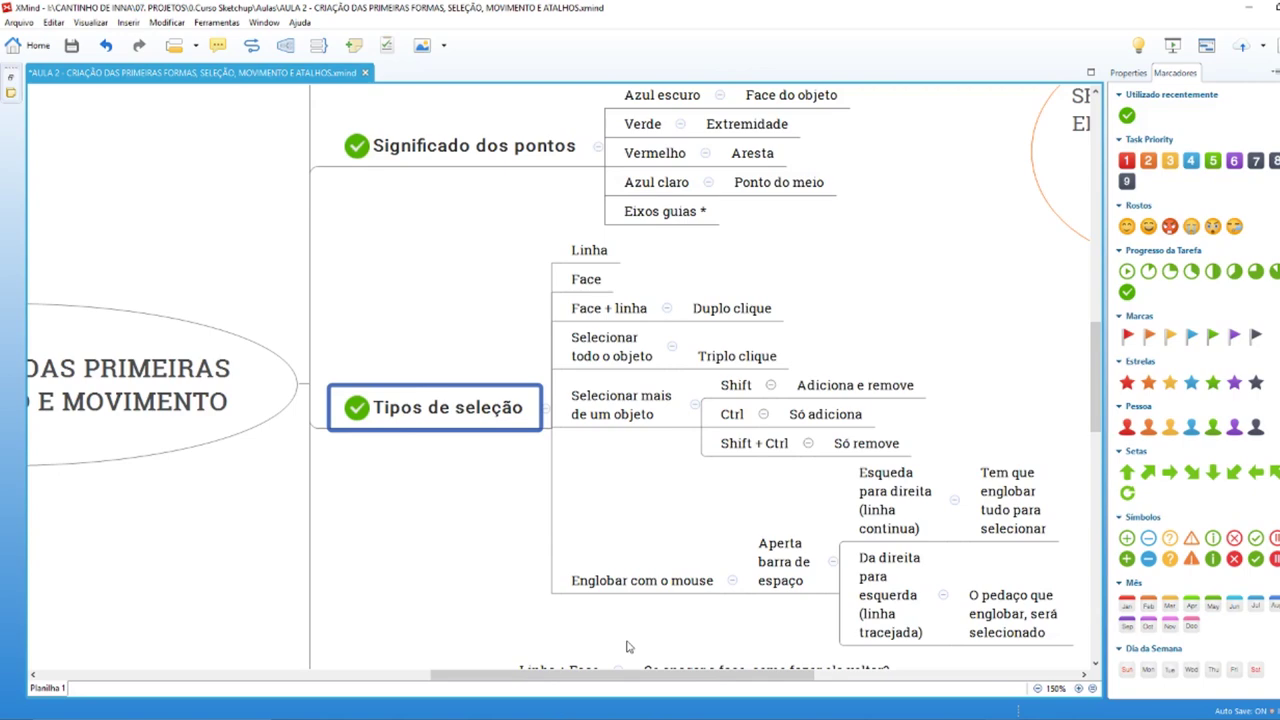
Step: Scroll through the map to the Desenho básico topic and select Linha + Face
{"action": "scroll", "coordinate": [604, 462], "scroll_direction": "down", "scroll_amount": 3}
{"action": "scroll", "coordinate": [600, 484], "scroll_direction": "up", "scroll_amount": 3}
{"action": "scroll", "coordinate": [600, 484], "scroll_direction": "down", "scroll_amount": 1}
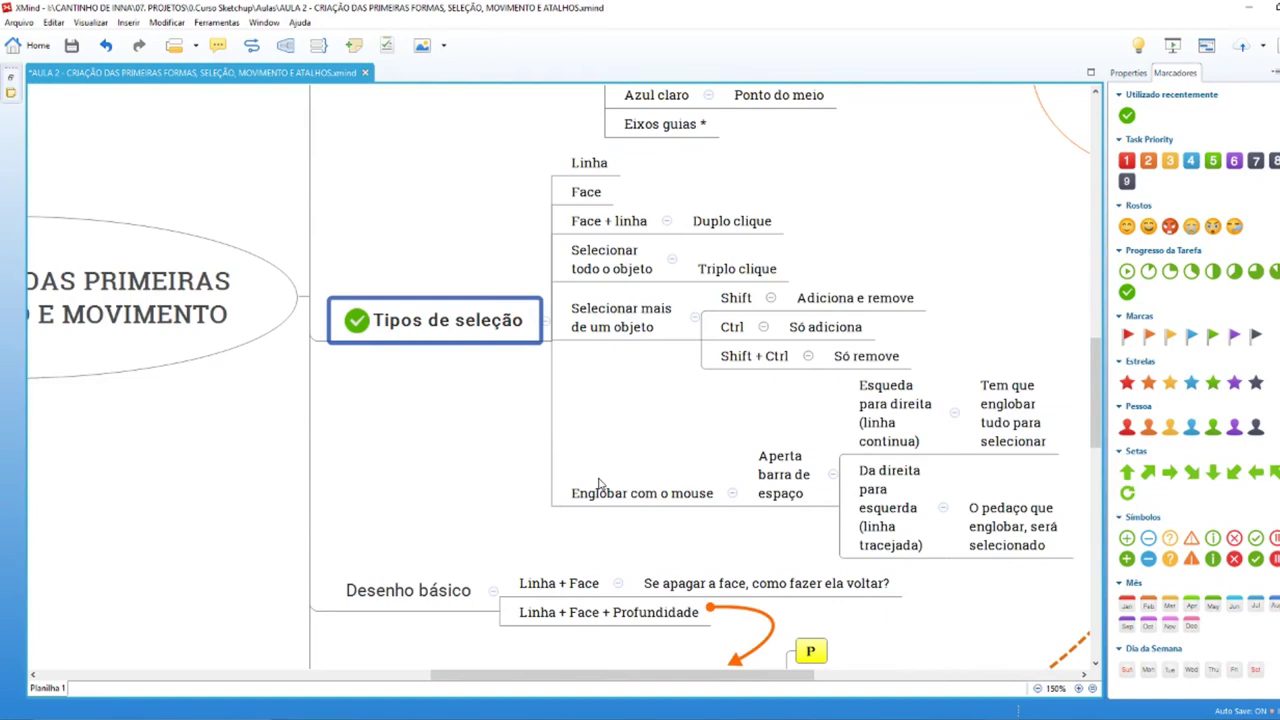
{"action": "scroll", "coordinate": [600, 484], "scroll_direction": "down", "scroll_amount": 2}
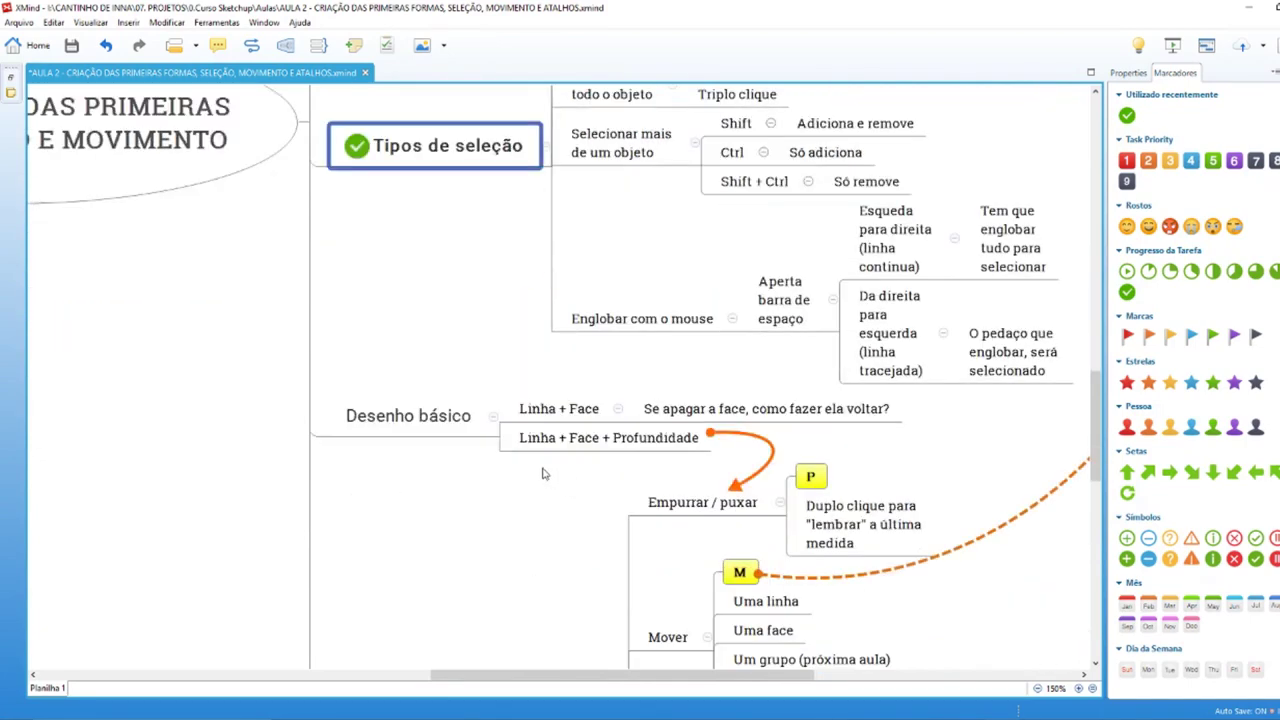
{"action": "left_click", "coordinate": [429, 429]}
{"action": "scroll", "coordinate": [471, 394], "scroll_direction": "down", "scroll_amount": 1}
{"action": "scroll", "coordinate": [472, 402], "scroll_direction": "up", "scroll_amount": 1}
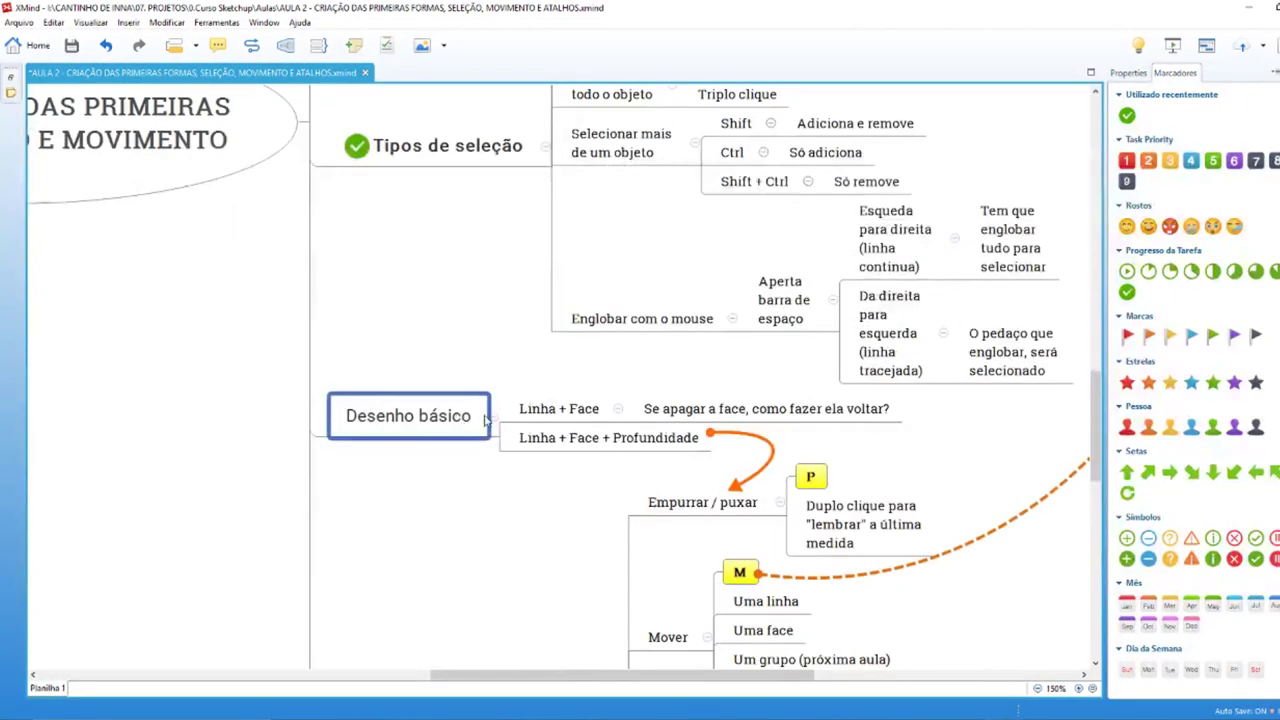
{"action": "scroll", "coordinate": [451, 456], "scroll_direction": "down", "scroll_amount": 2}
{"action": "scroll", "coordinate": [493, 458], "scroll_direction": "up", "scroll_amount": 2}
{"action": "scroll", "coordinate": [493, 458], "scroll_direction": "down", "scroll_amount": 2}
{"action": "scroll", "coordinate": [480, 455], "scroll_direction": "up", "scroll_amount": 2}
{"action": "left_click", "coordinate": [574, 417]}
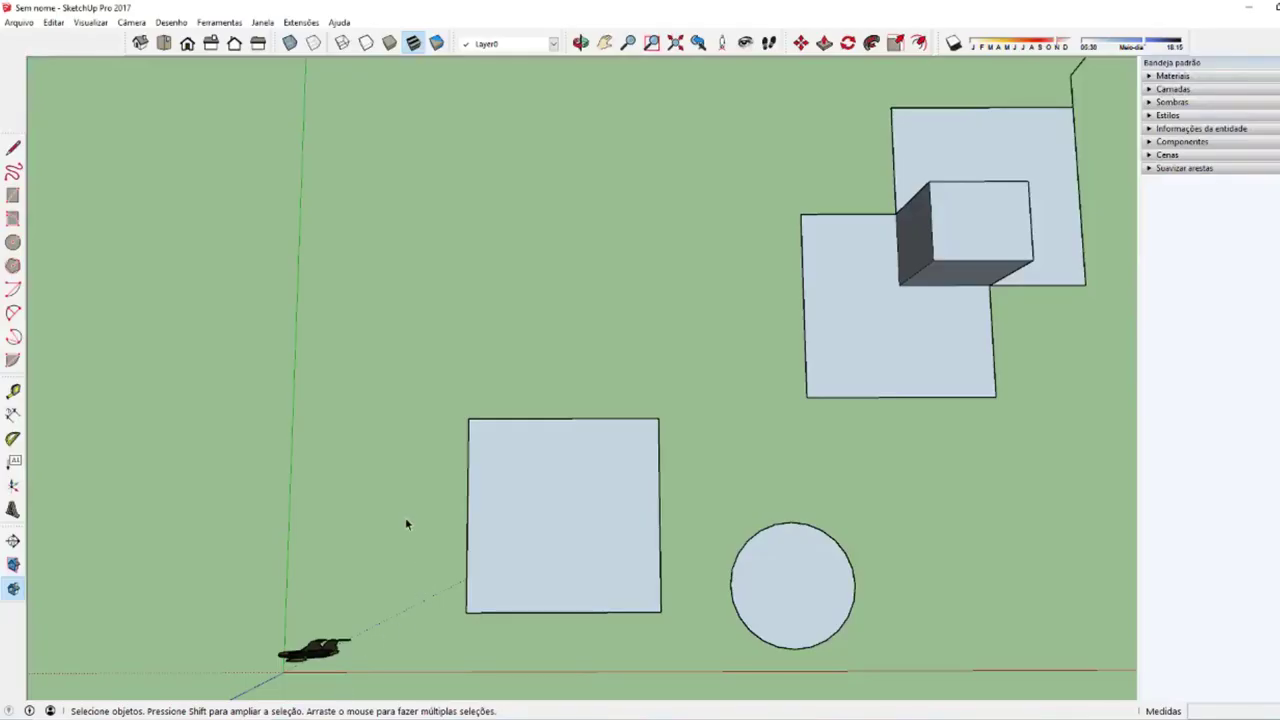
Step: Draw a small square face from four lines above the other shapes
{"action": "key", "text": "l"}
{"action": "left_click", "coordinate": [436, 210]}
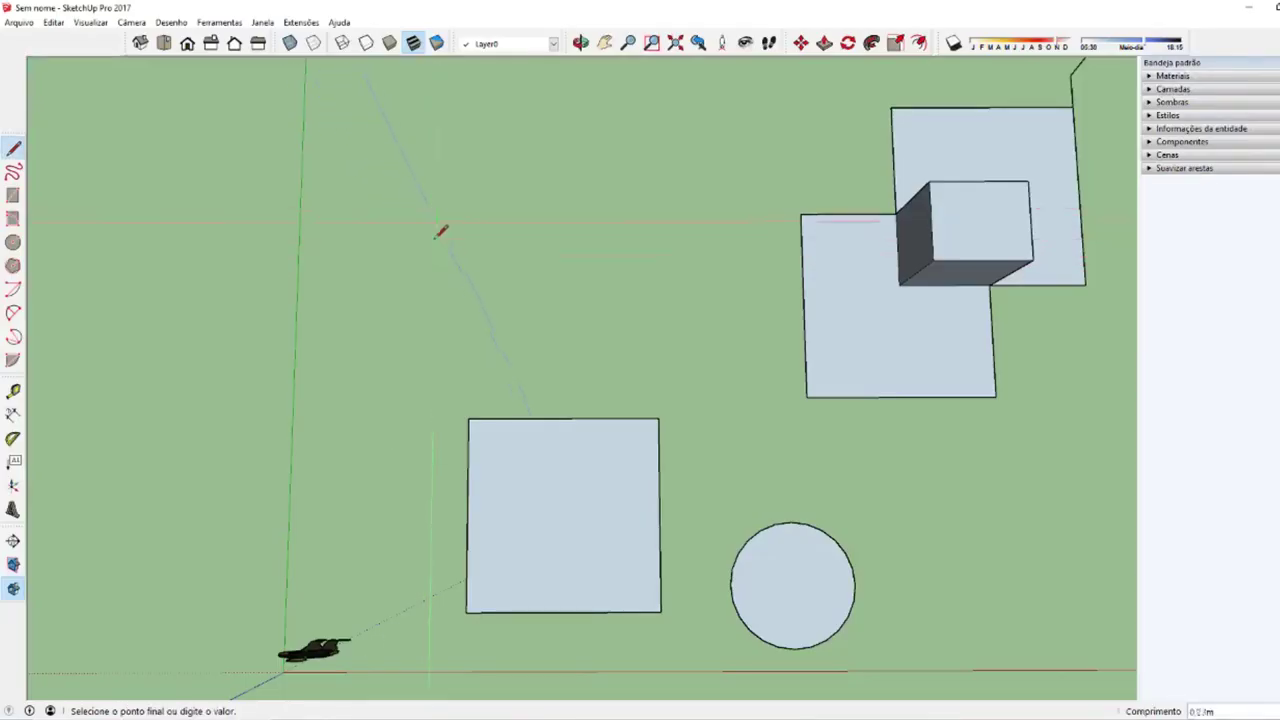
{"action": "left_click", "coordinate": [434, 315]}
{"action": "middle_click_drag", "start_coordinate": [585, 362], "coordinate": [522, 250]}
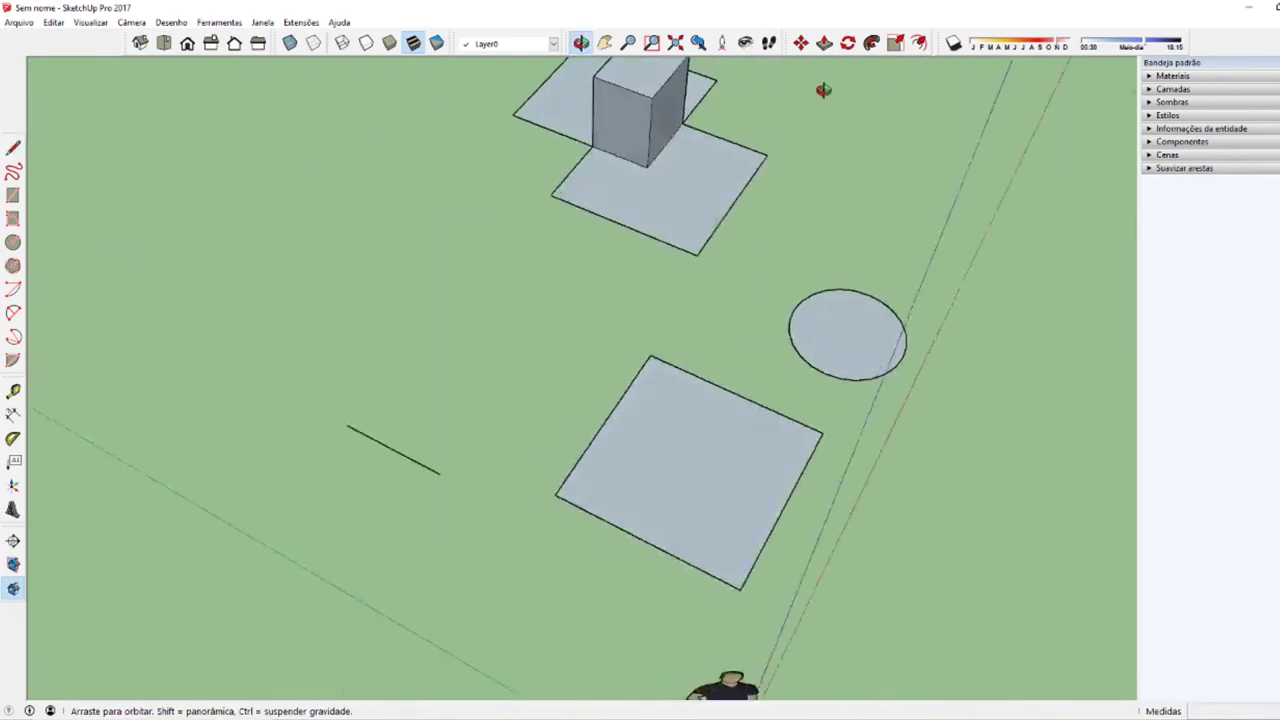
{"action": "middle_click_drag", "start_coordinate": [480, 323], "coordinate": [566, 443]}
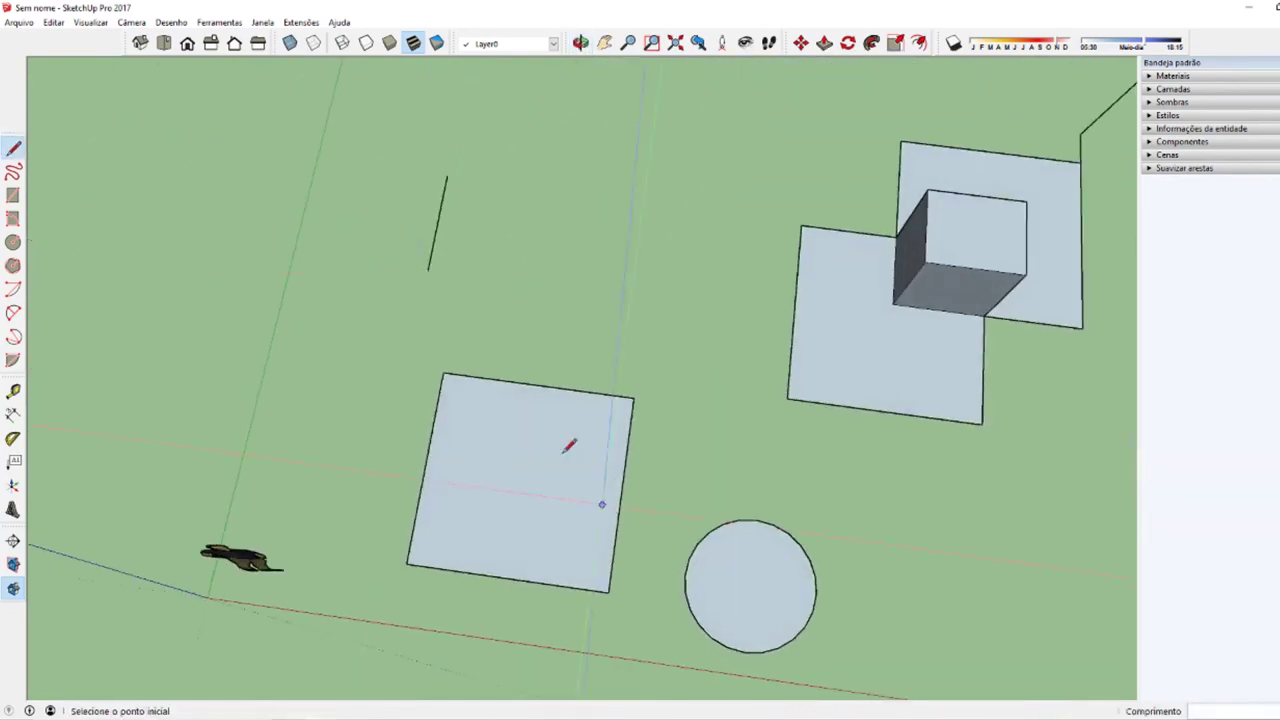
{"action": "left_click", "coordinate": [428, 270]}
{"action": "left_click", "coordinate": [546, 285]}
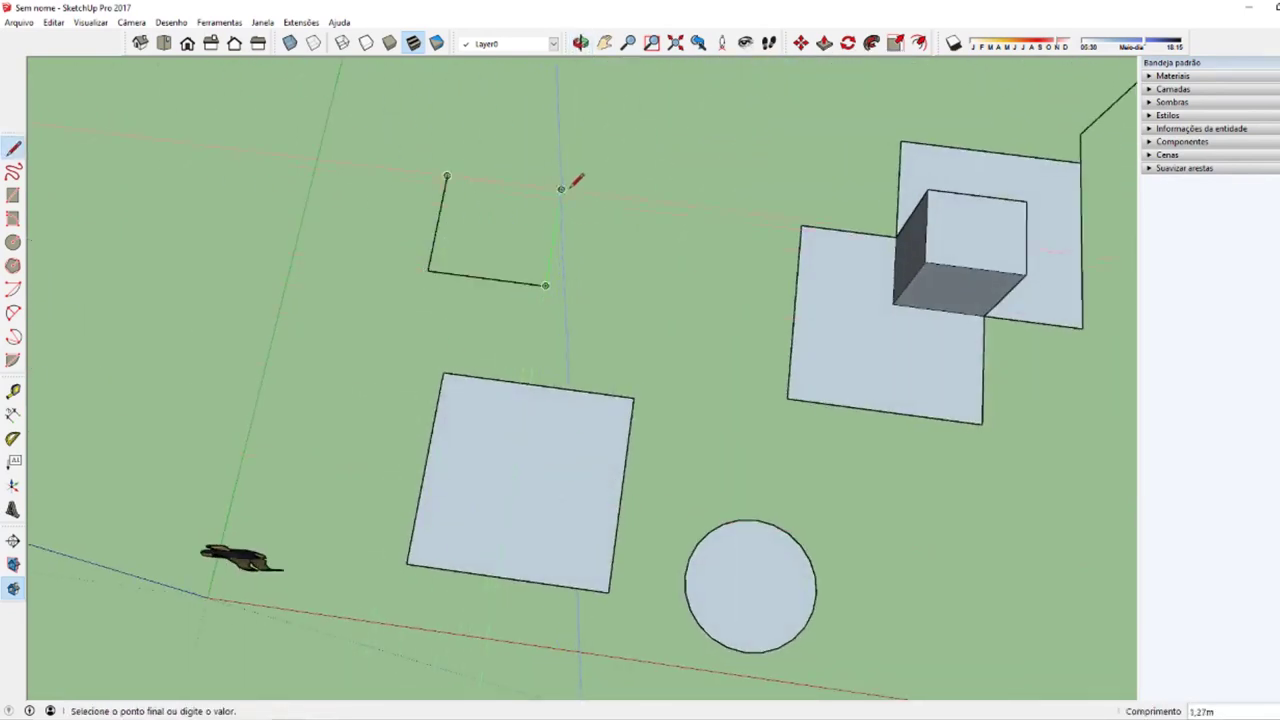
{"action": "left_click", "coordinate": [561, 187]}
{"action": "left_click", "coordinate": [447, 175]}
Step: Draw an extra edge from the square's top-left corner out past its right corner
{"action": "middle_click_drag", "start_coordinate": [480, 243], "coordinate": [503, 417]}
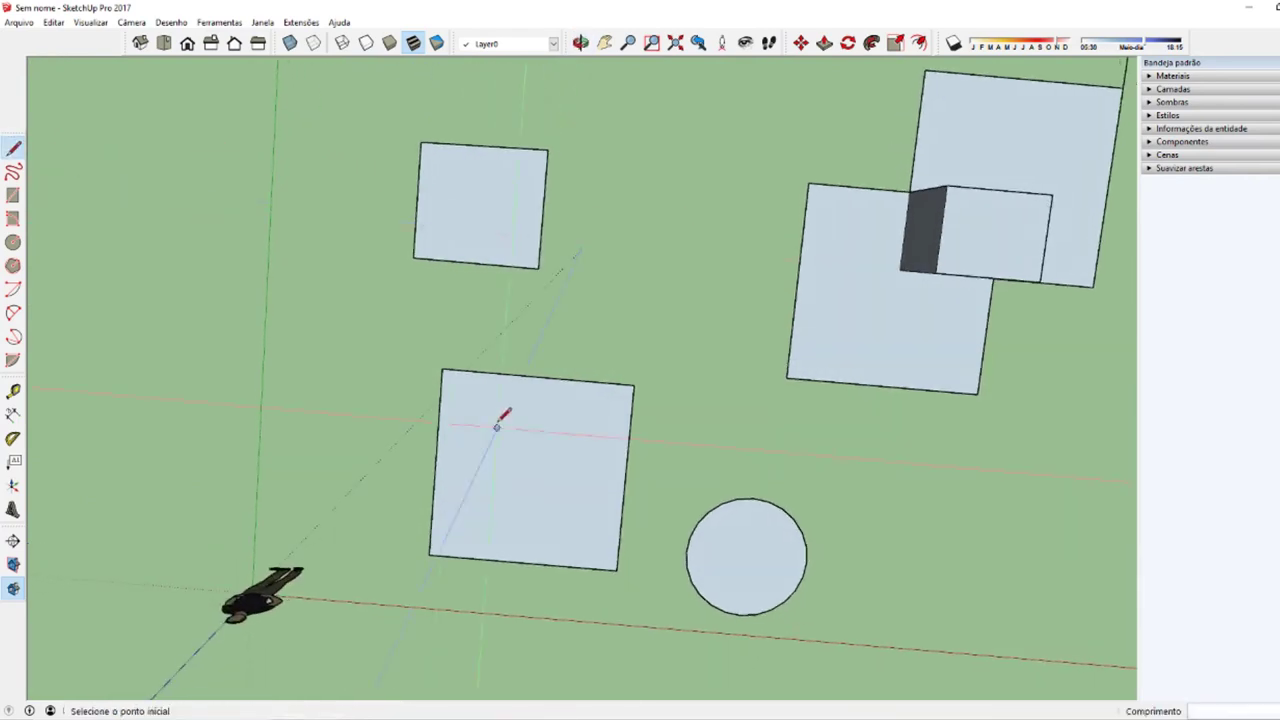
{"action": "key", "text": "space"}
{"action": "middle_click_drag", "start_coordinate": [571, 323], "coordinate": [540, 522]}
{"action": "scroll", "coordinate": [540, 450], "scroll_direction": "up", "scroll_amount": 3}
{"action": "scroll", "coordinate": [520, 340], "scroll_direction": "up", "scroll_amount": 2}
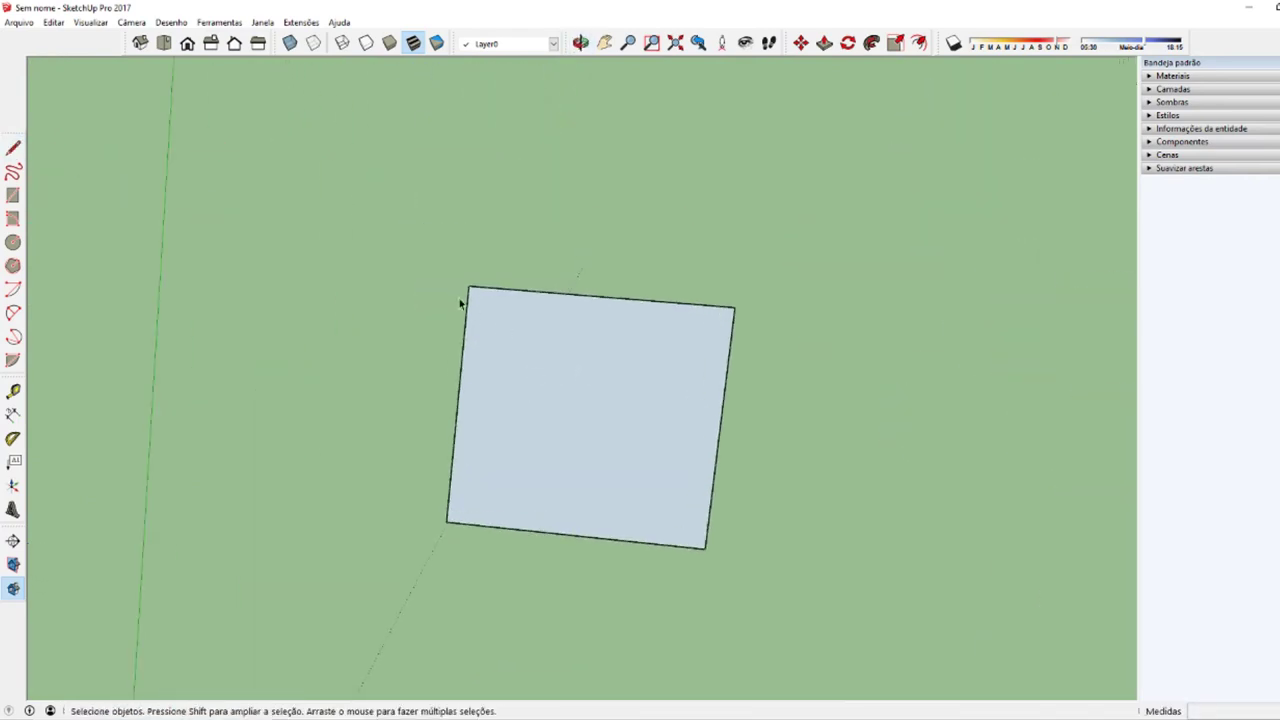
{"action": "scroll", "coordinate": [554, 338], "scroll_direction": "up", "scroll_amount": 2}
{"action": "key", "text": "l"}
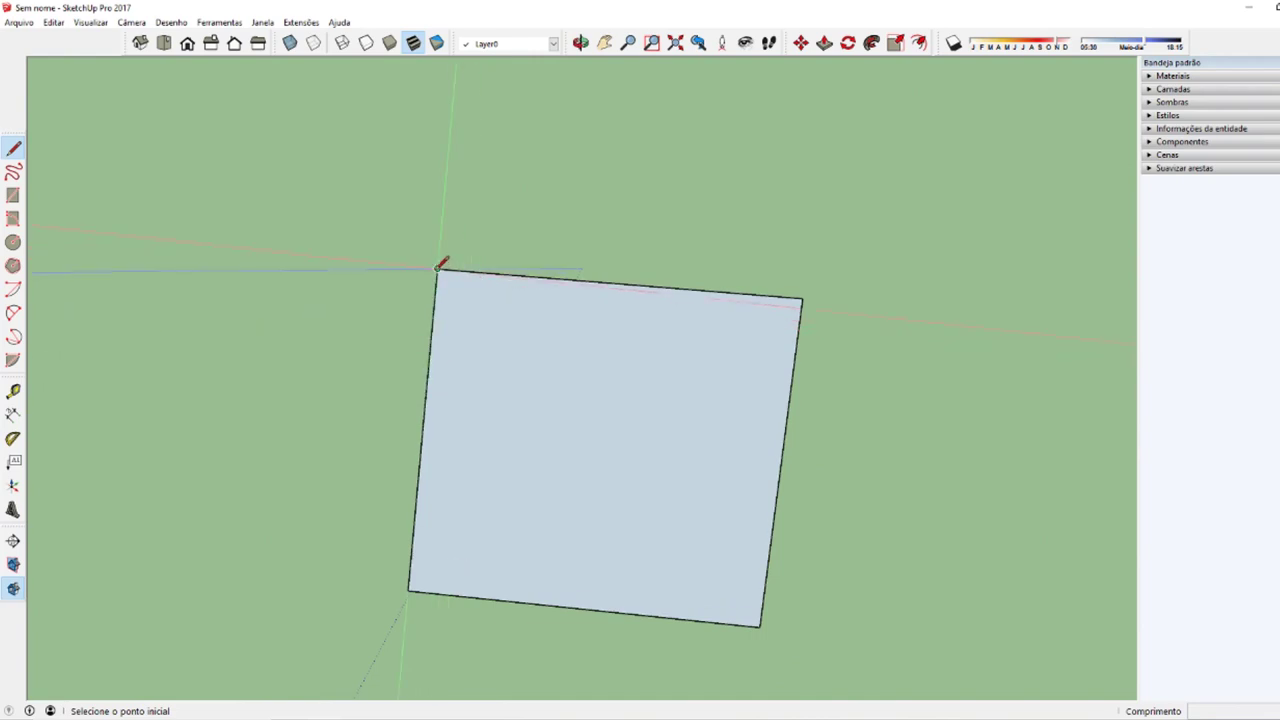
{"action": "left_click", "coordinate": [437, 269]}
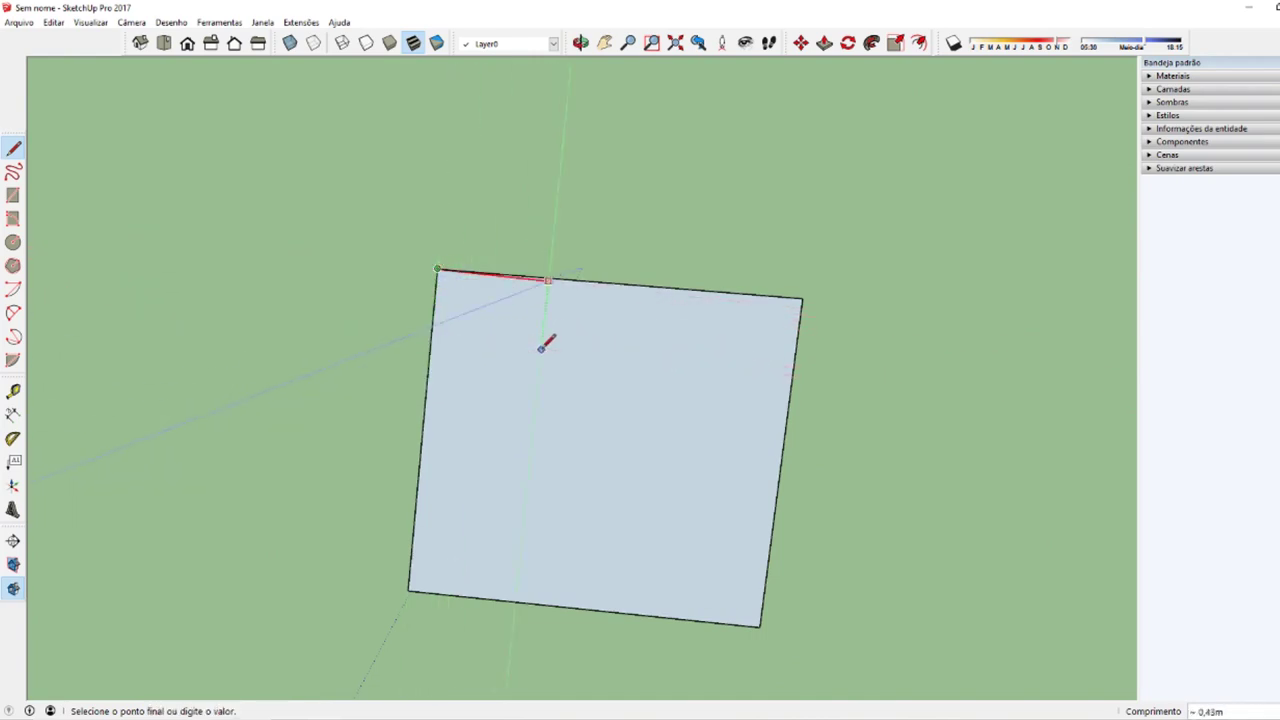
{"action": "left_click", "coordinate": [923, 396]}
Step: Erase the outer slanted edge and the stray edge below the lower-right corner
{"action": "key", "text": "space"}
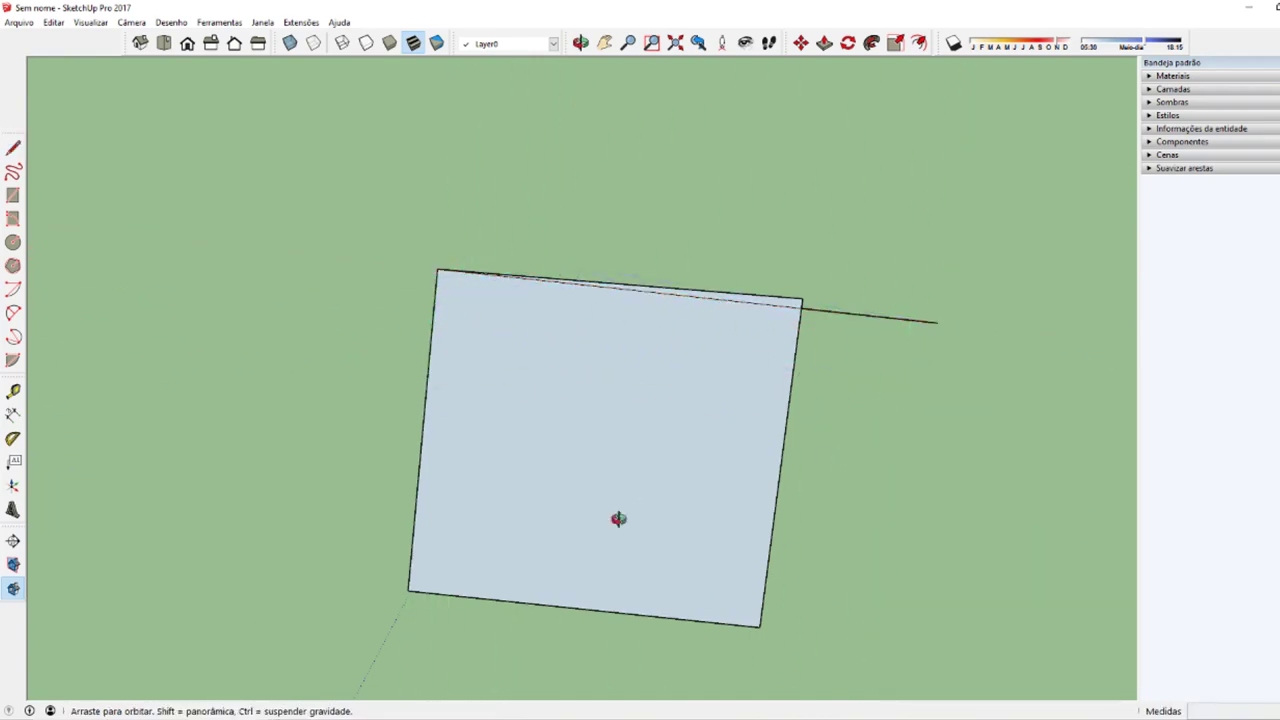
{"action": "mouse_move", "coordinate": [617, 517]}
{"action": "middle_mouse_down"}
{"action": "mouse_move", "coordinate": [689, 203]}
{"action": "mouse_move", "coordinate": [5, 278]}
{"action": "mouse_move", "coordinate": [97, 374]}
{"action": "middle_mouse_up"}
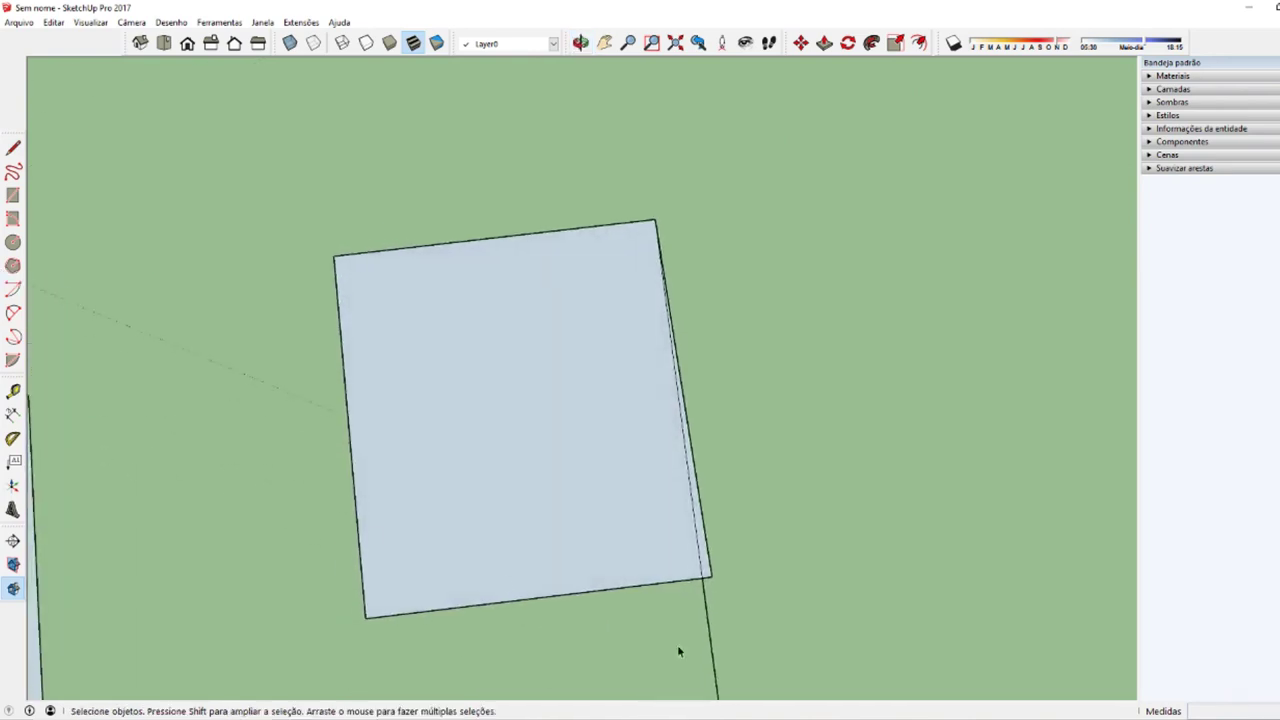
{"action": "scroll", "coordinate": [726, 583], "scroll_direction": "up", "scroll_amount": 2}
{"action": "scroll", "coordinate": [726, 564], "scroll_direction": "up", "scroll_amount": 2}
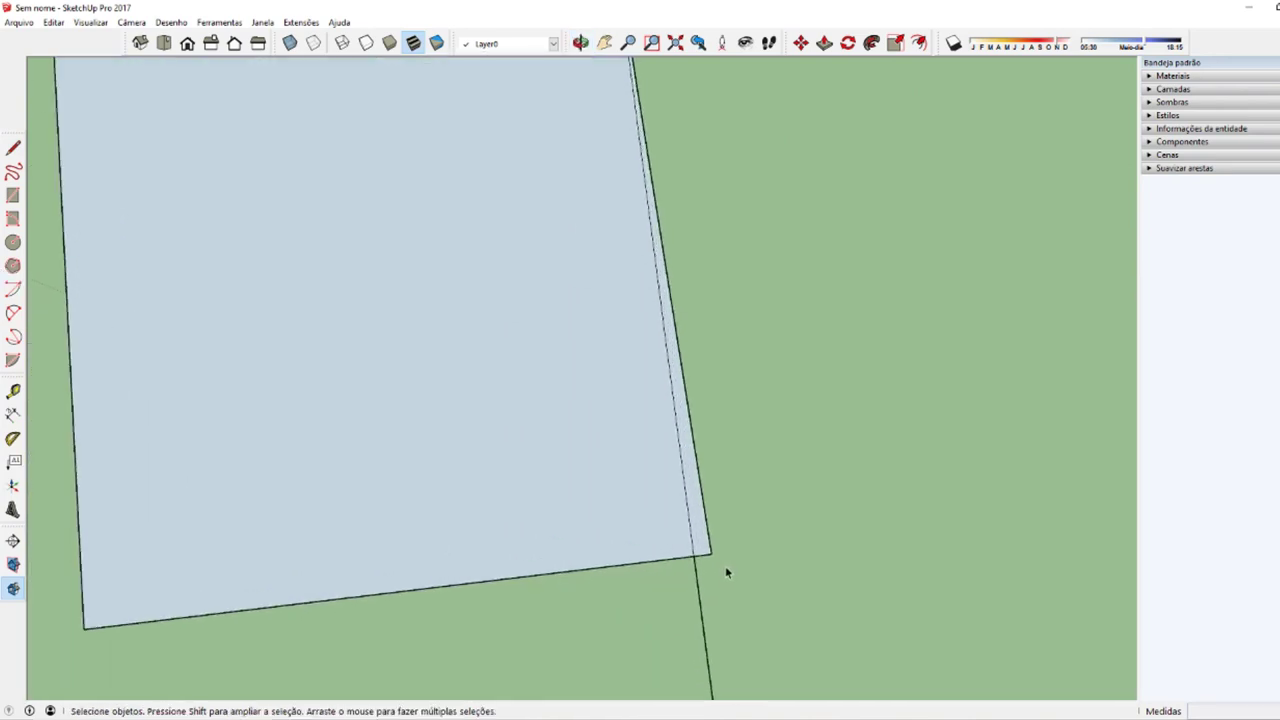
{"action": "scroll", "coordinate": [725, 565], "scroll_direction": "down", "scroll_amount": 2}
{"action": "scroll", "coordinate": [718, 570], "scroll_direction": "up", "scroll_amount": 1}
{"action": "key", "text": "e"}
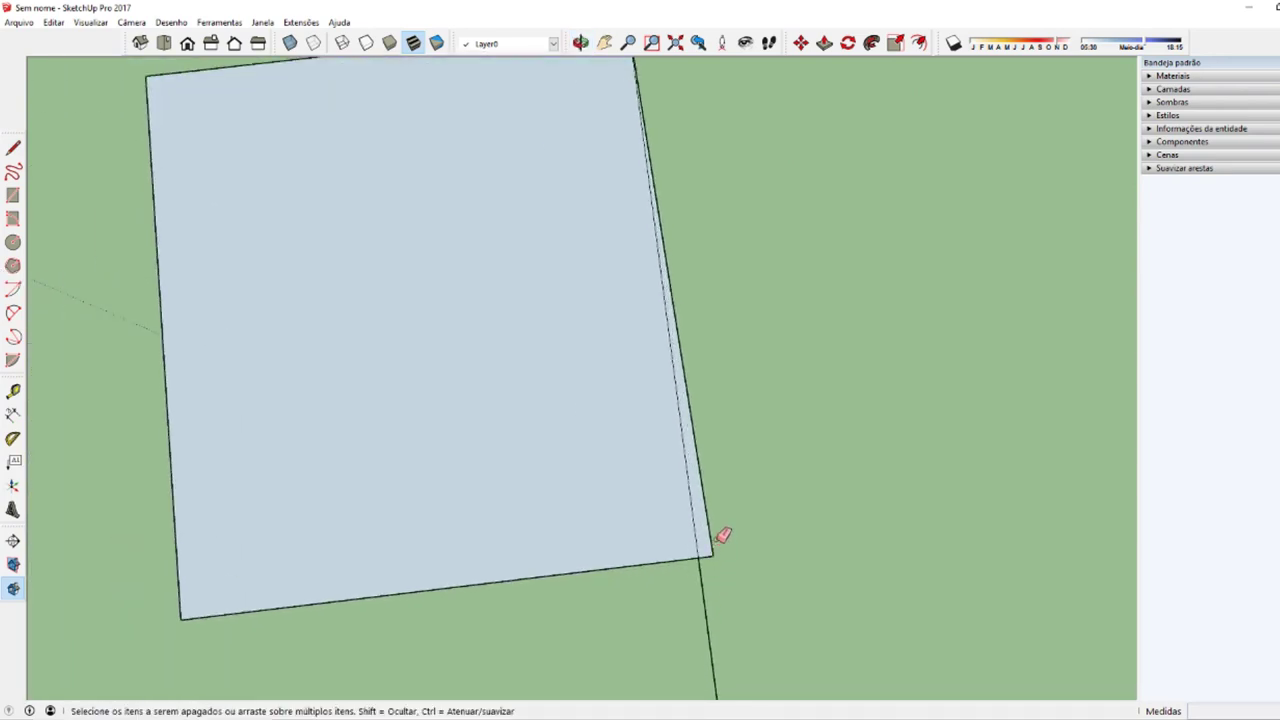
{"action": "left_click", "coordinate": [716, 541]}
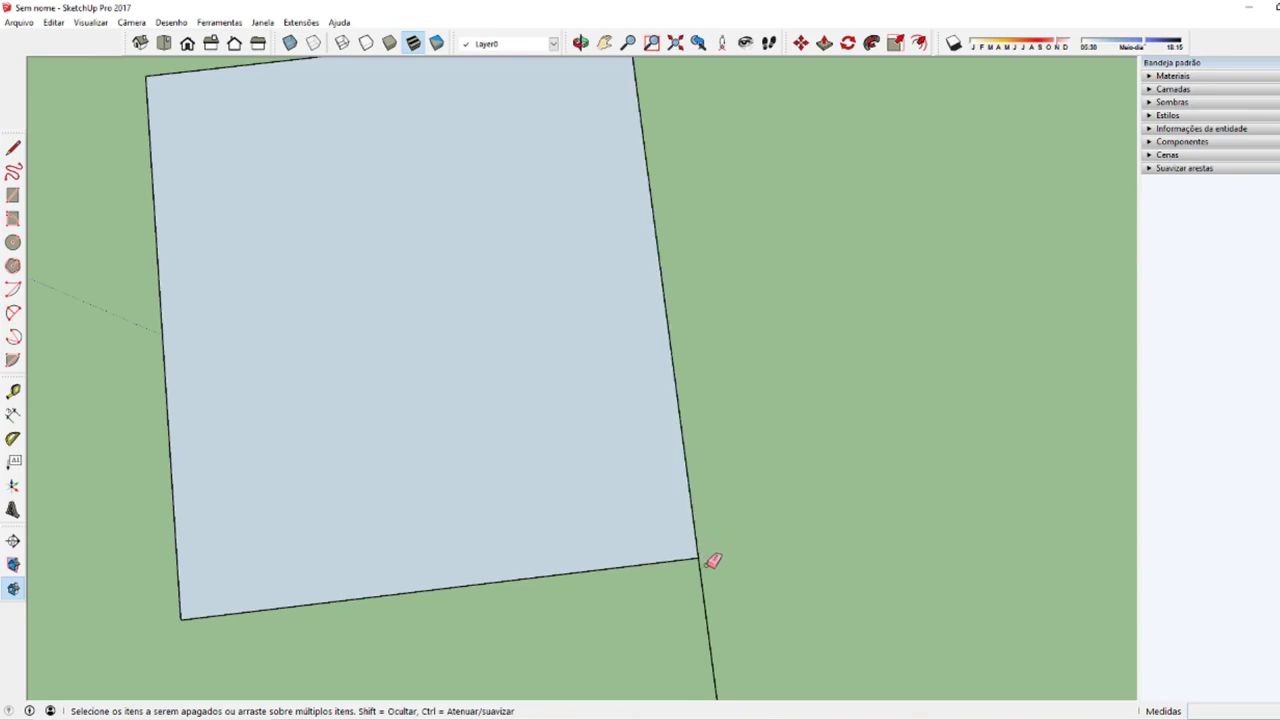
{"action": "left_click", "coordinate": [700, 568]}
Step: Delete the square's right edge so its face disappears
{"action": "key", "text": "space"}
{"action": "scroll", "coordinate": [634, 577], "scroll_direction": "down", "scroll_amount": 1}
{"action": "middle_click_drag", "start_coordinate": [634, 577], "coordinate": [731, 508]}
{"action": "scroll", "coordinate": [649, 547], "scroll_direction": "down", "scroll_amount": 2}
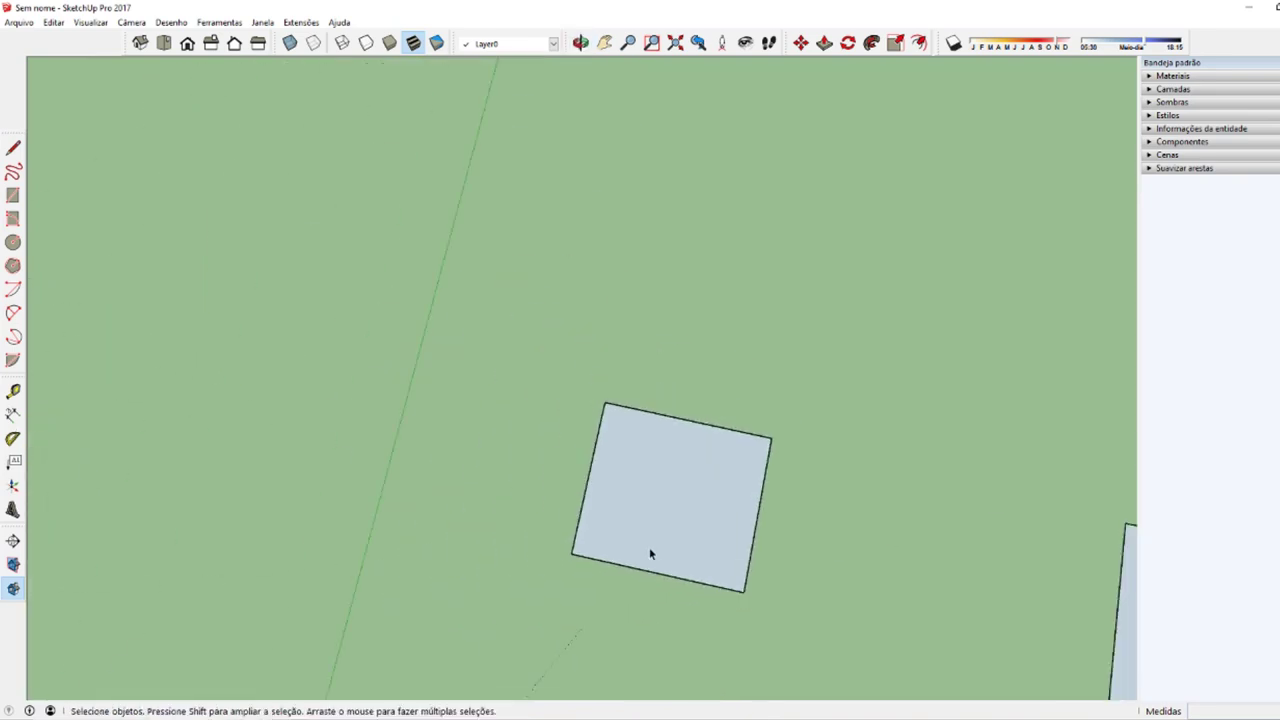
{"action": "mouse_move", "coordinate": [908, 549]}
{"action": "middle_mouse_down"}
{"action": "mouse_move", "coordinate": [540, 440]}
{"action": "mouse_move", "coordinate": [520, 463]}
{"action": "middle_mouse_up"}
{"action": "key", "text": "Delete"}
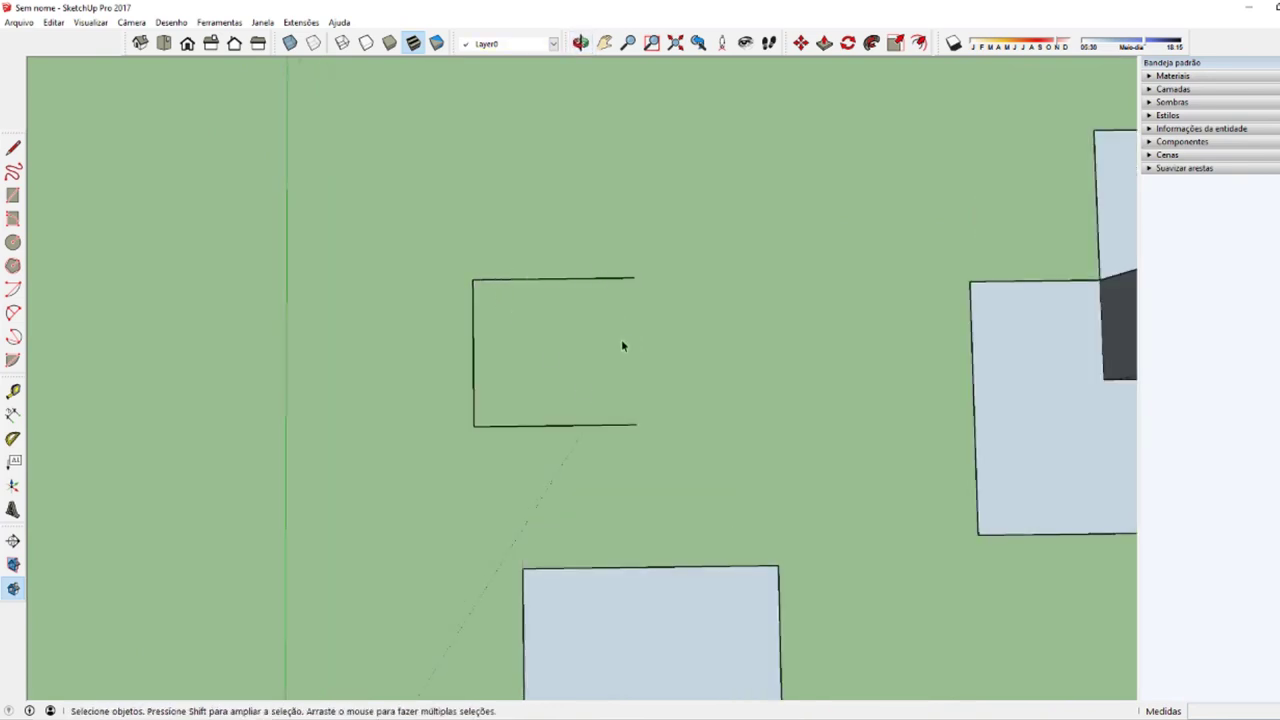
Step: Redraw the right edge with two lines so the square's face reappears
{"action": "scroll", "coordinate": [631, 297], "scroll_direction": "up", "scroll_amount": 1}
{"action": "key", "text": "l"}
{"action": "left_click", "coordinate": [635, 272]}
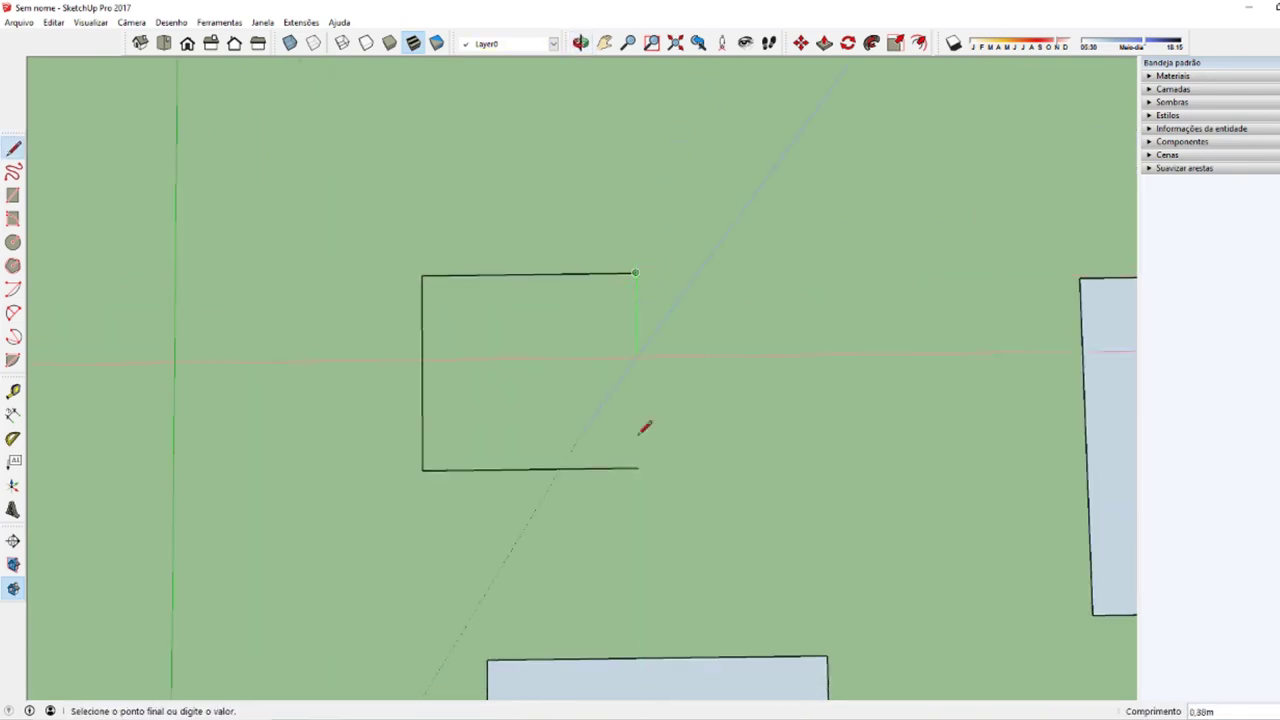
{"action": "left_click", "coordinate": [651, 515]}
{"action": "key", "text": "space"}
{"action": "scroll", "coordinate": [610, 495], "scroll_direction": "up", "scroll_amount": 1}
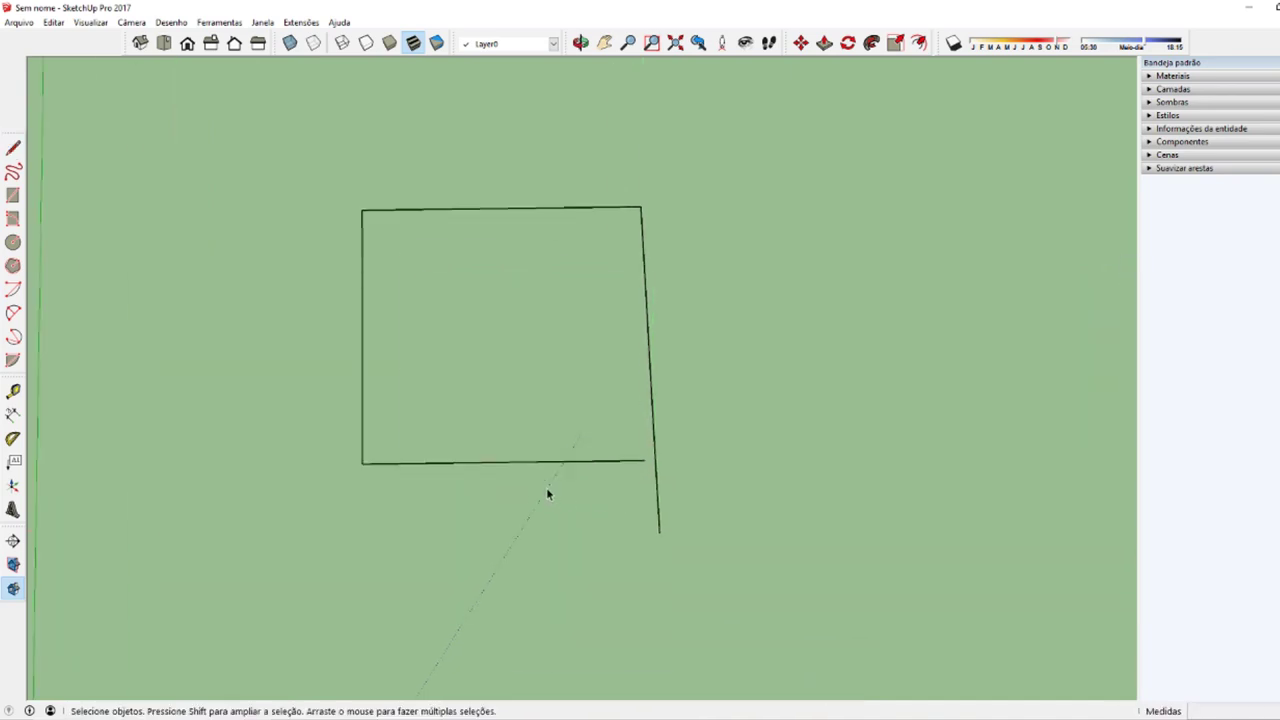
{"action": "key", "text": "l"}
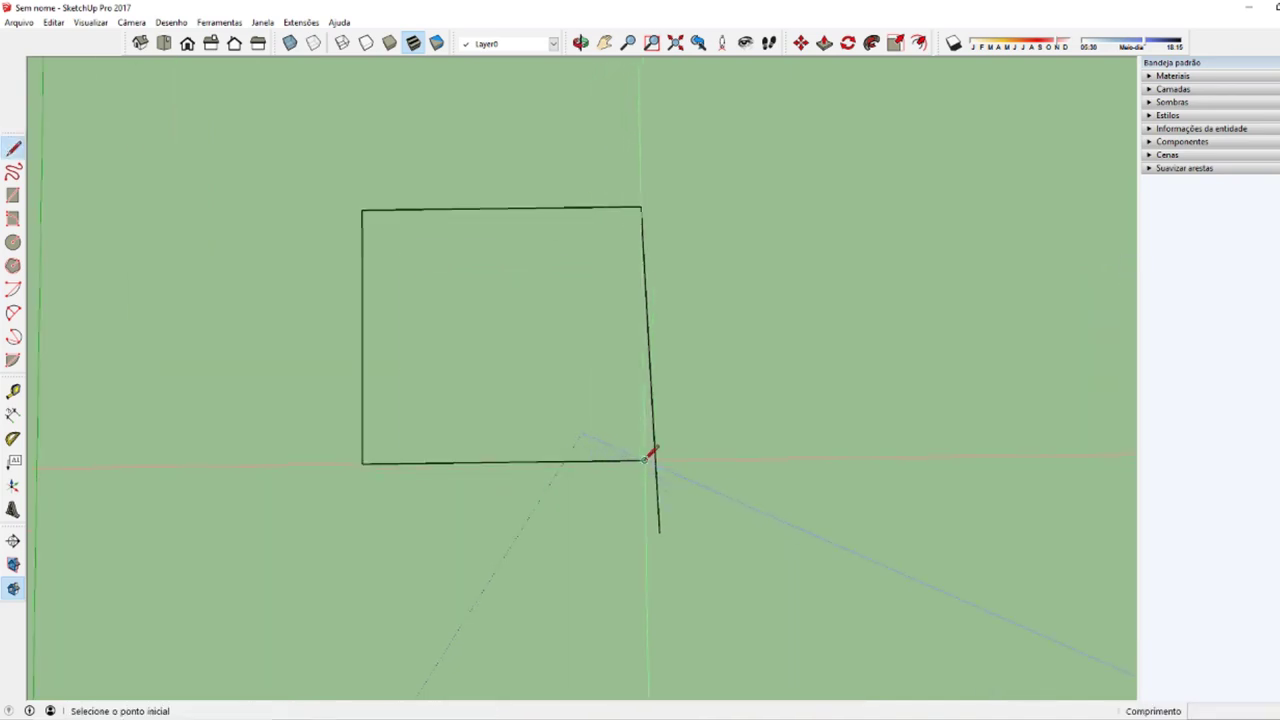
{"action": "left_click", "coordinate": [644, 461]}
{"action": "left_click", "coordinate": [658, 528]}
{"action": "key", "text": "space"}
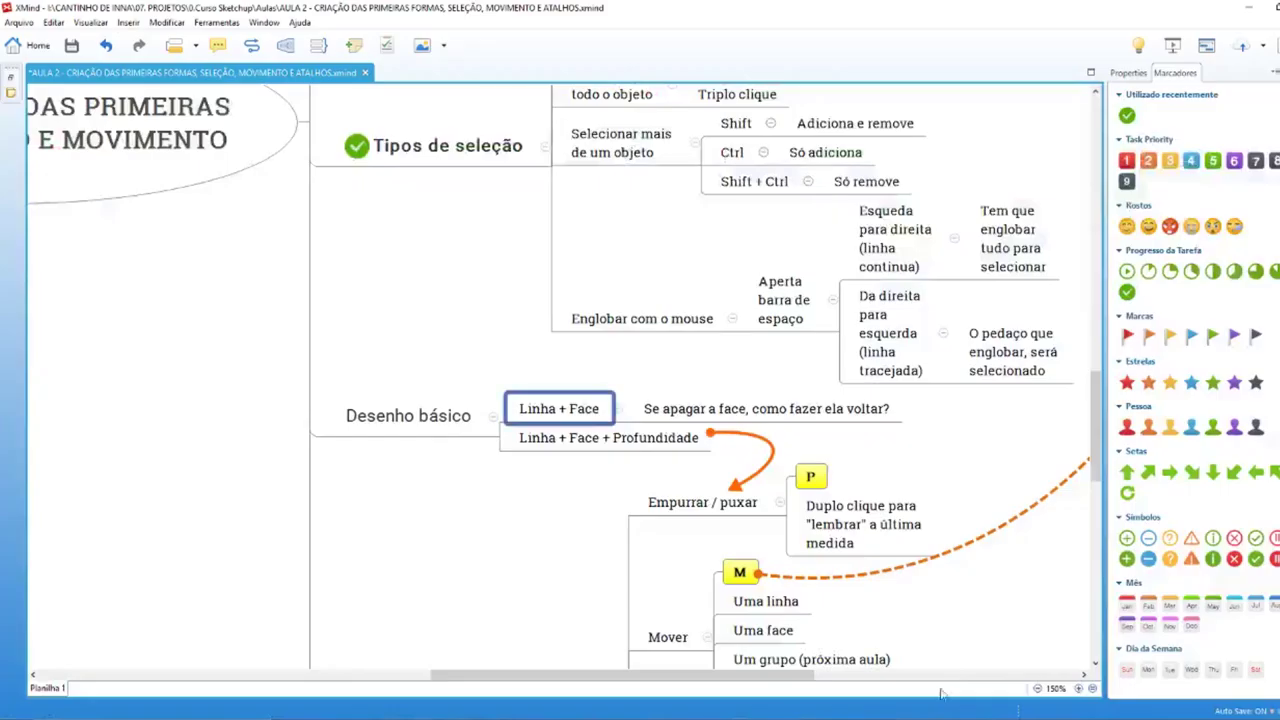
{"action": "left_click", "coordinate": [648, 412]}
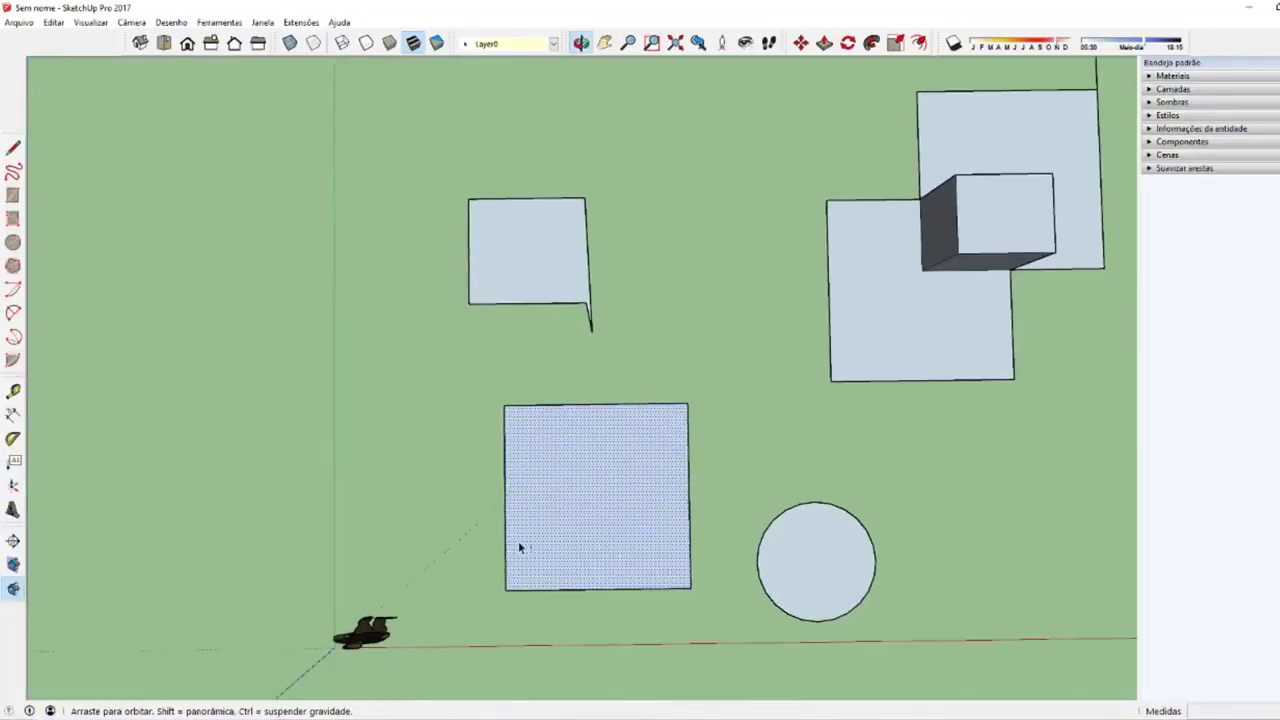
Step: Delete the faces of the middle square and the circle
{"action": "key", "text": "space"}
{"action": "key", "text": "Delete"}
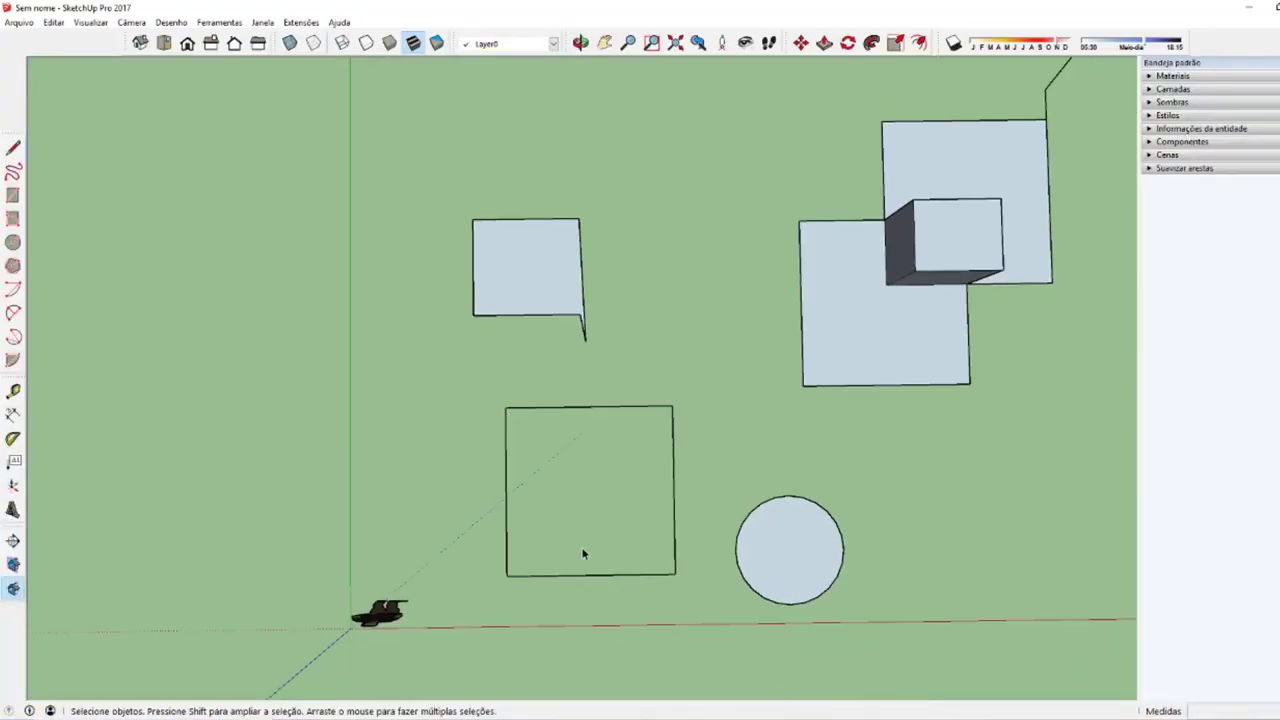
{"action": "left_click", "coordinate": [790, 551]}
{"action": "key", "text": "Delete"}
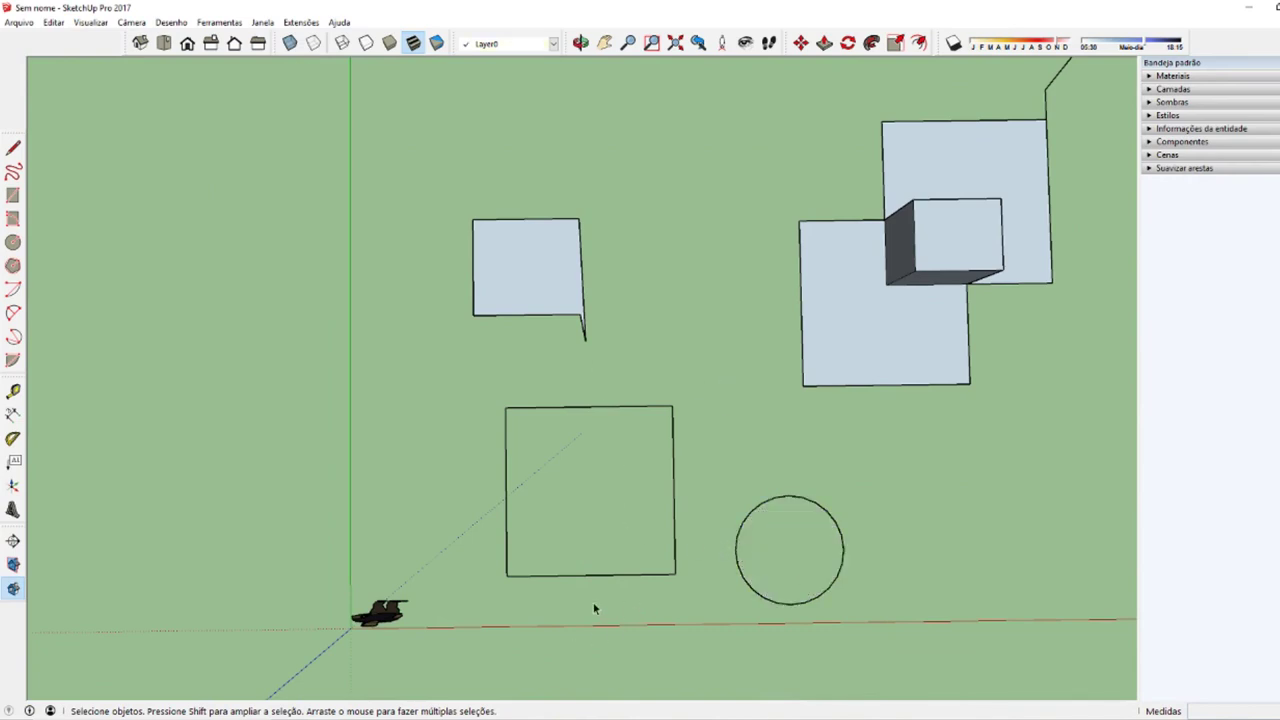
Step: Draw a line across the square and across the circle to restore both faces
{"action": "mouse_move", "coordinate": [594, 609]}
{"action": "middle_mouse_down"}
{"action": "mouse_move", "coordinate": [749, 506]}
{"action": "mouse_move", "coordinate": [493, 462]}
{"action": "middle_mouse_up"}
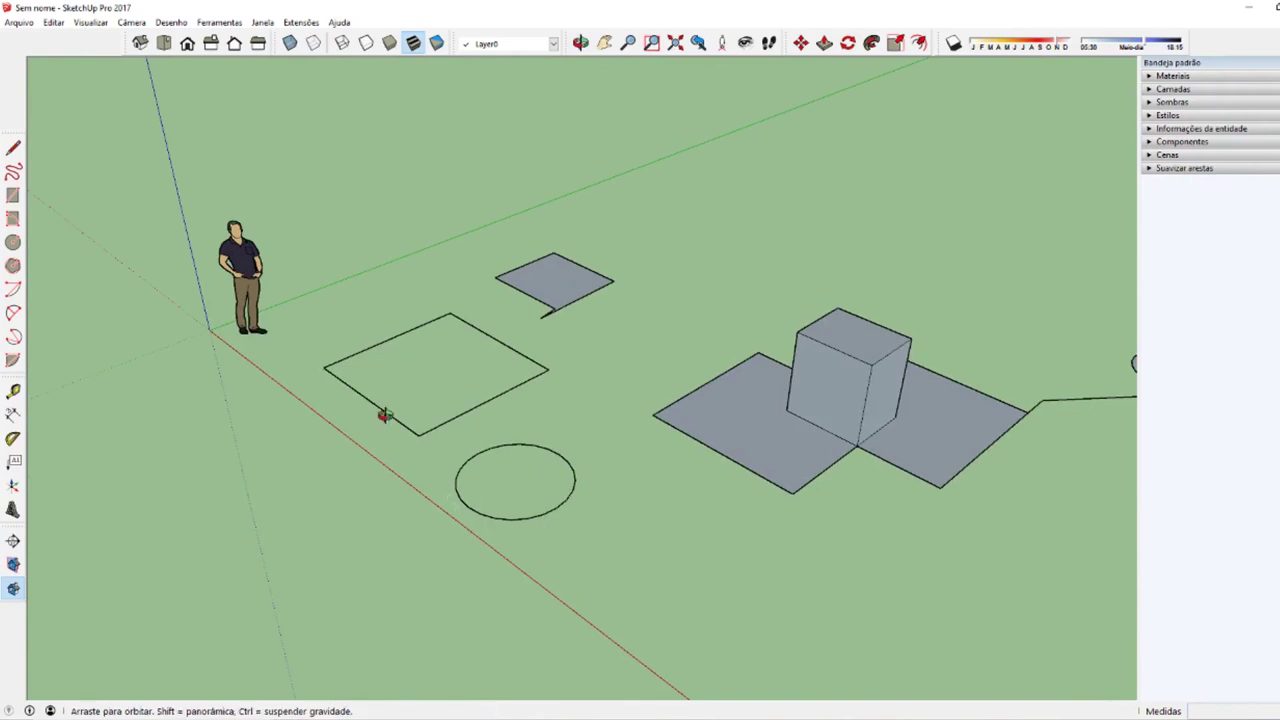
{"action": "mouse_move", "coordinate": [380, 414]}
{"action": "middle_mouse_down"}
{"action": "mouse_move", "coordinate": [366, 598]}
{"action": "mouse_move", "coordinate": [405, 547]}
{"action": "middle_mouse_up"}
{"action": "key", "text": "l"}
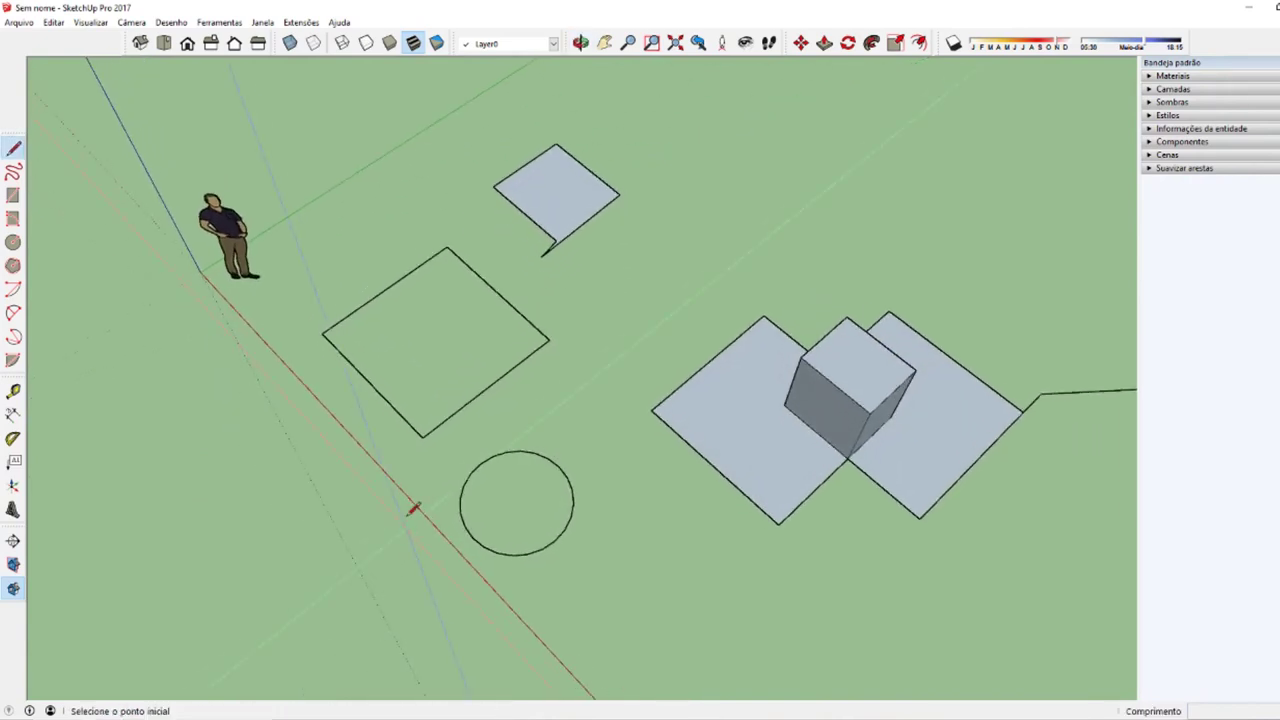
{"action": "left_click", "coordinate": [422, 437]}
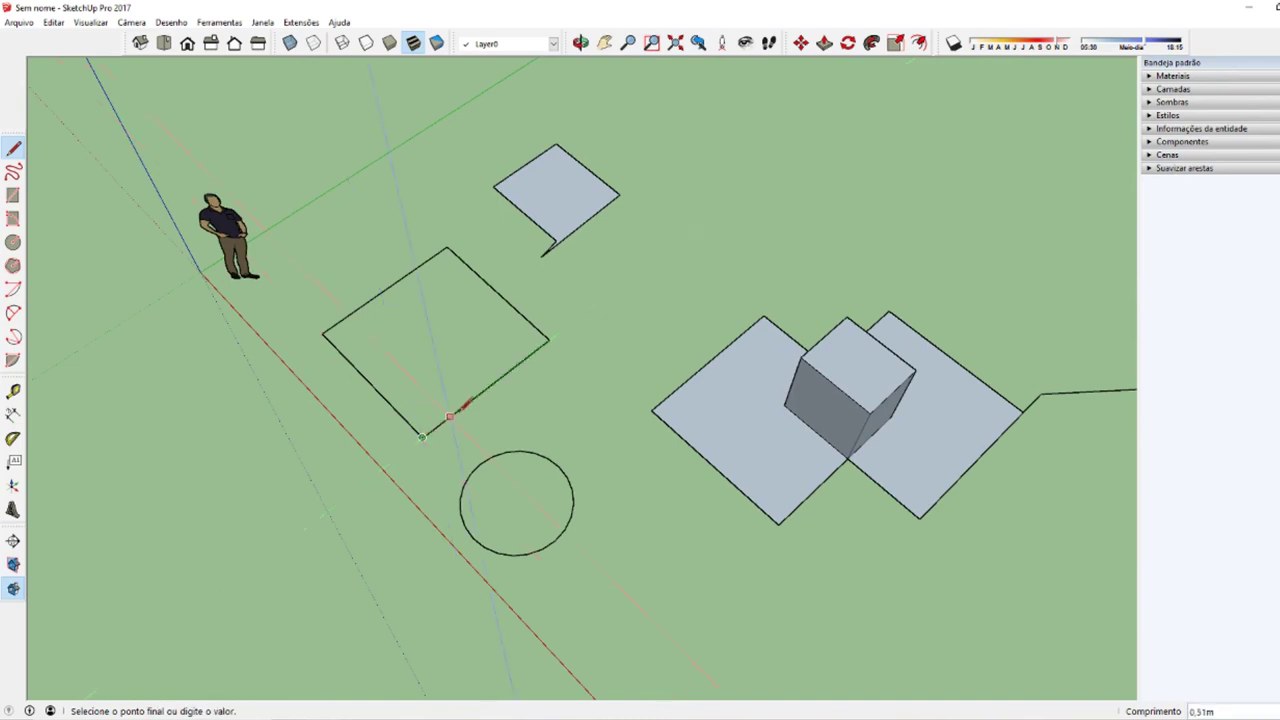
{"action": "left_click", "coordinate": [548, 341]}
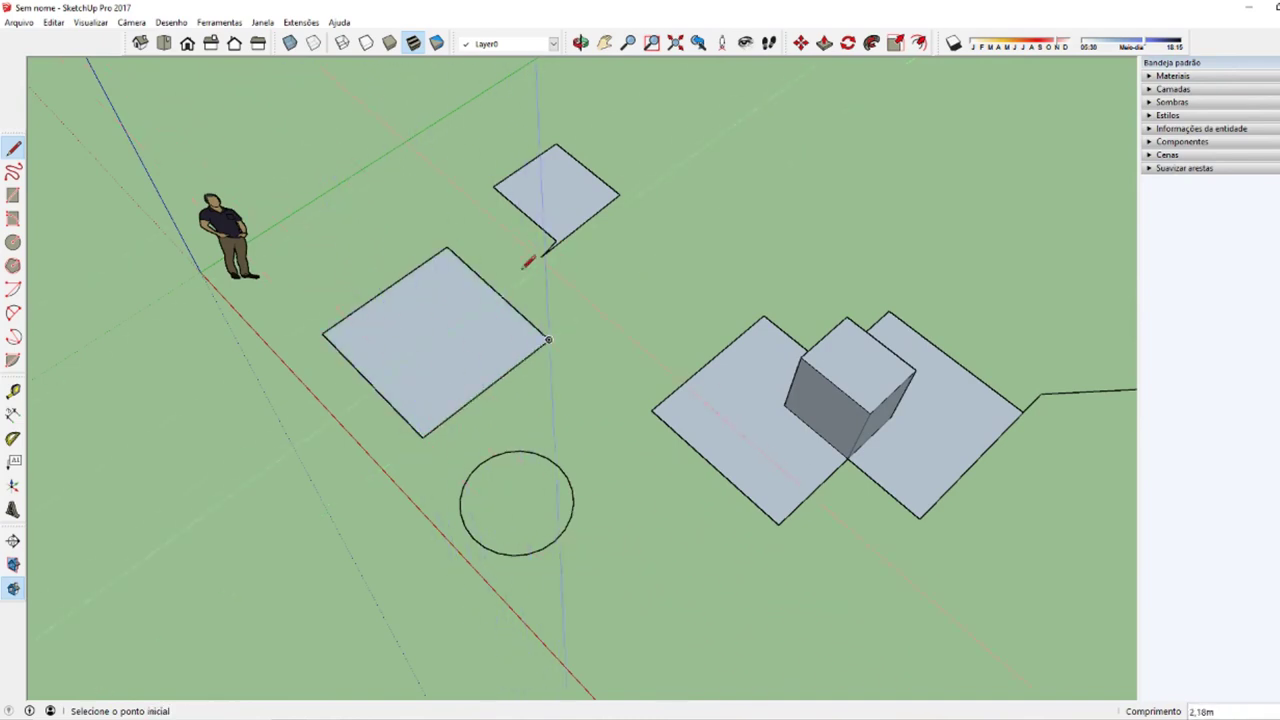
{"action": "middle_click_drag", "start_coordinate": [414, 420], "coordinate": [474, 457]}
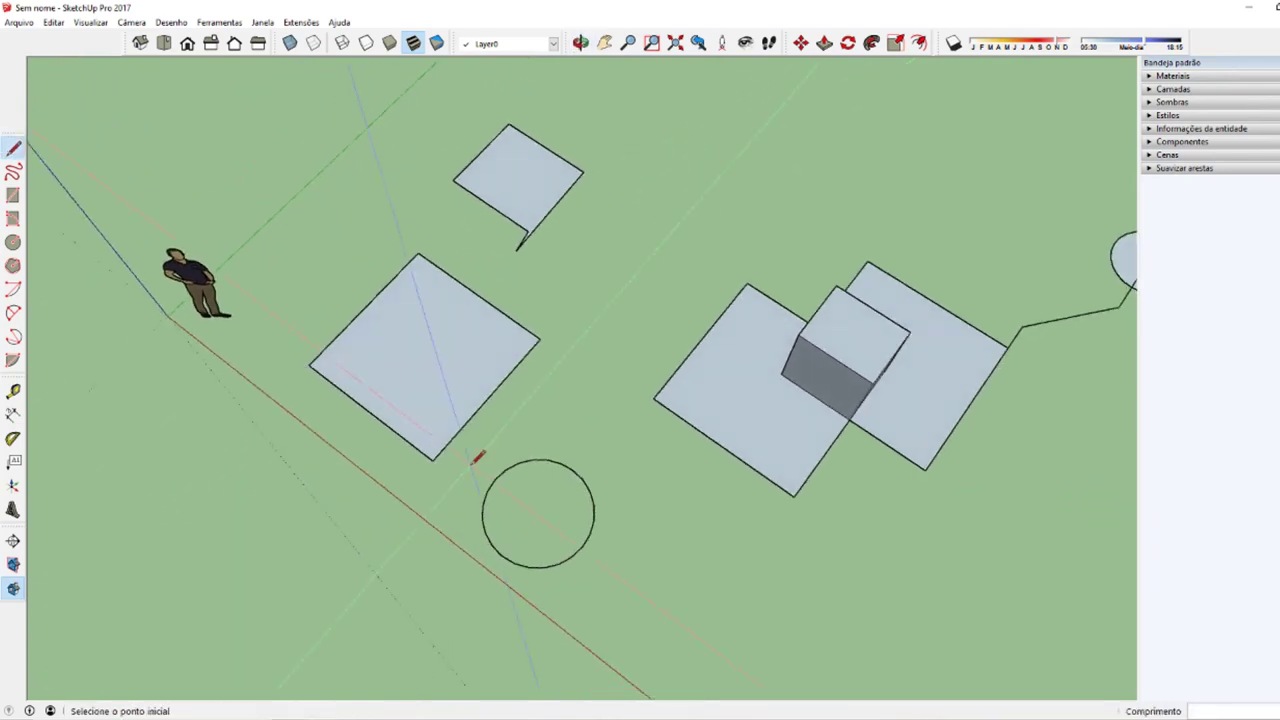
{"action": "scroll", "coordinate": [520, 458], "scroll_direction": "up", "scroll_amount": 3}
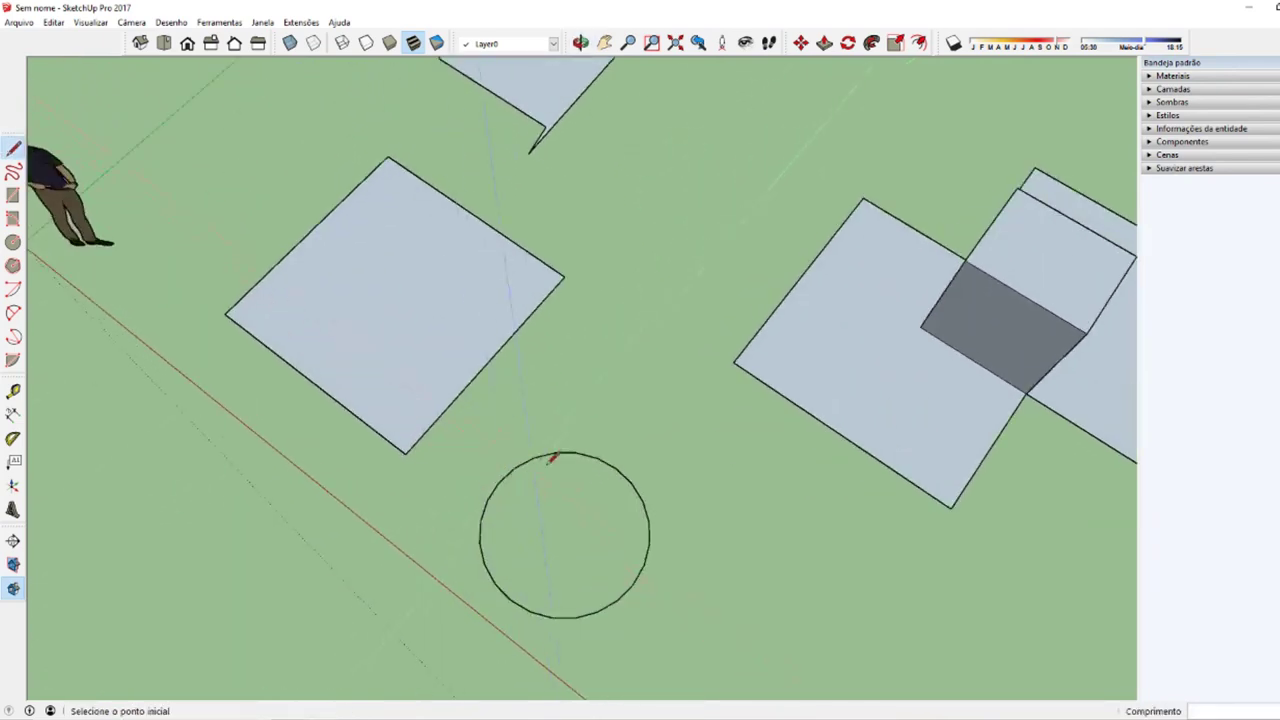
{"action": "left_click", "coordinate": [615, 467]}
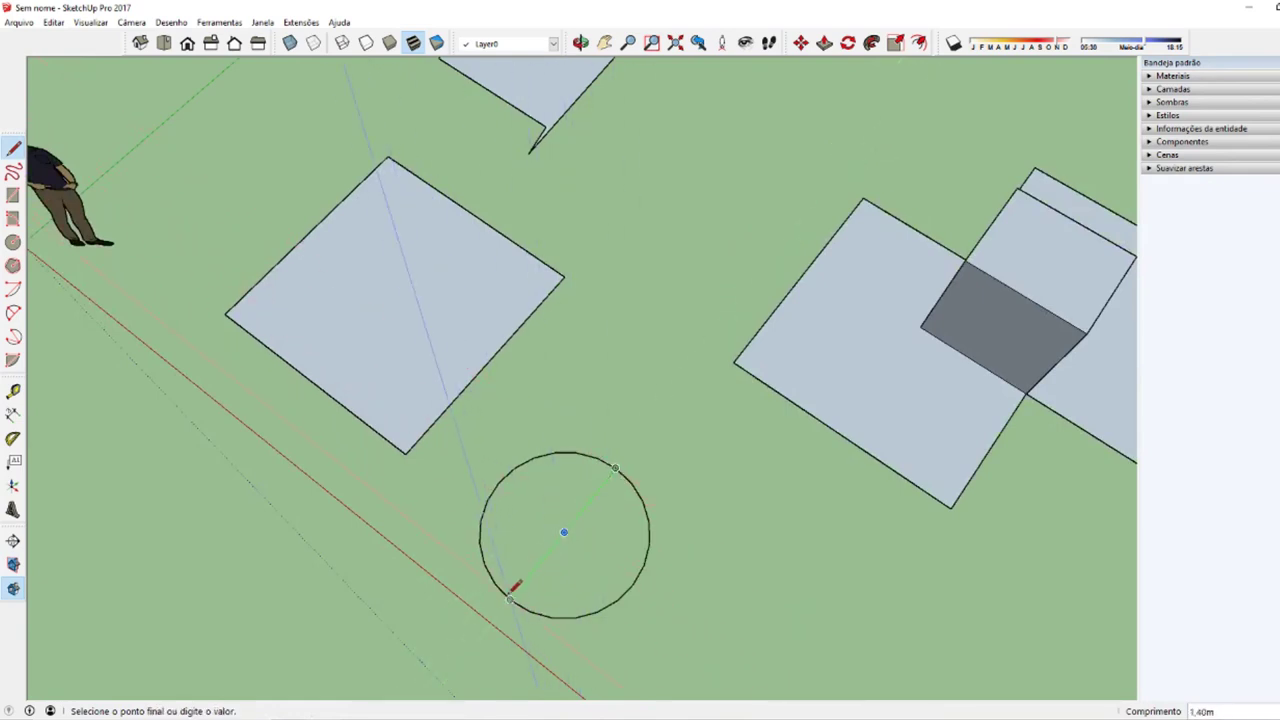
{"action": "left_click", "coordinate": [510, 599]}
Step: Erase the line across the circle, leaving its face filled
{"action": "mouse_move", "coordinate": [510, 545]}
{"action": "middle_mouse_down"}
{"action": "mouse_move", "coordinate": [620, 474]}
{"action": "mouse_move", "coordinate": [1014, 391]}
{"action": "mouse_move", "coordinate": [706, 340]}
{"action": "mouse_move", "coordinate": [451, 320]}
{"action": "mouse_move", "coordinate": [737, 491]}
{"action": "mouse_move", "coordinate": [629, 517]}
{"action": "mouse_move", "coordinate": [663, 523]}
{"action": "mouse_move", "coordinate": [651, 571]}
{"action": "mouse_move", "coordinate": [631, 509]}
{"action": "mouse_move", "coordinate": [620, 572]}
{"action": "middle_mouse_up"}
{"action": "key", "text": "e"}
{"action": "left_click", "coordinate": [646, 518]}
{"action": "key", "text": "space"}
{"action": "left_click", "coordinate": [631, 509]}
{"action": "scroll", "coordinate": [620, 572], "scroll_direction": "down", "scroll_amount": 3}
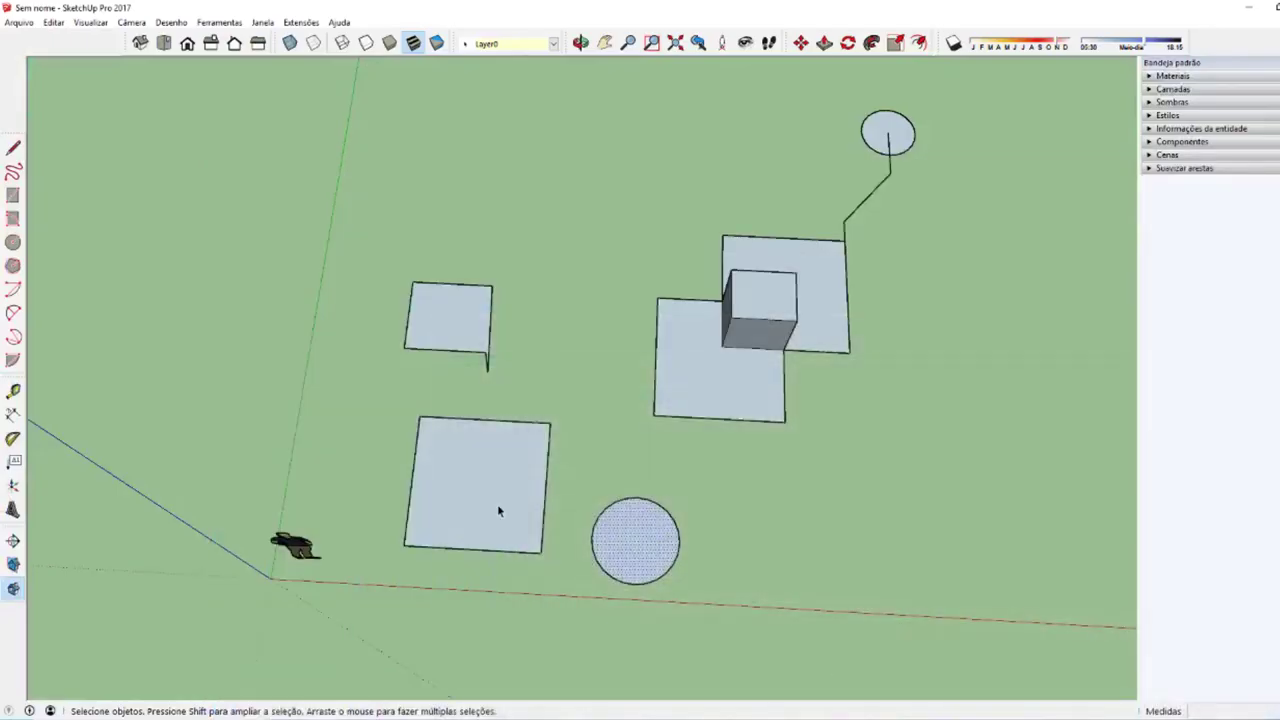
{"action": "mouse_move", "coordinate": [497, 504]}
{"action": "middle_mouse_down"}
{"action": "mouse_move", "coordinate": [586, 354]}
{"action": "mouse_move", "coordinate": [443, 357]}
{"action": "middle_mouse_up"}
{"action": "scroll", "coordinate": [730, 330], "scroll_direction": "up", "scroll_amount": 2}
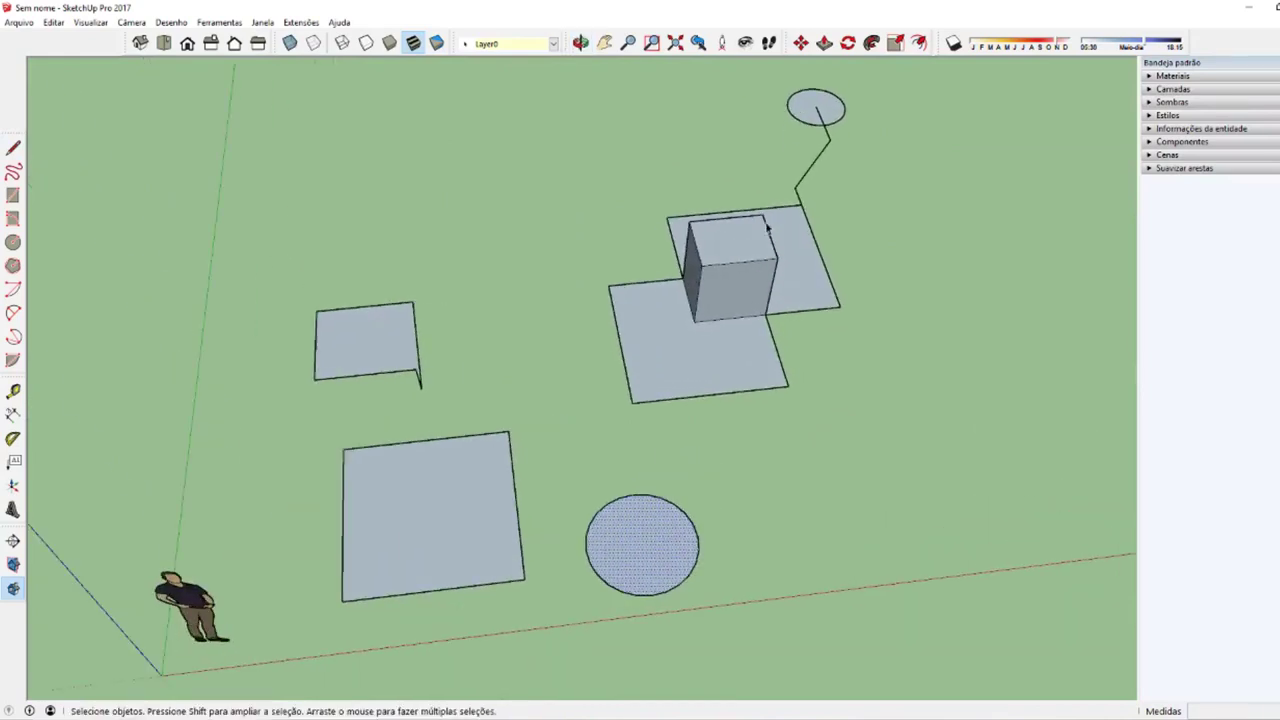
{"action": "mouse_move", "coordinate": [767, 300]}
{"action": "middle_mouse_down"}
{"action": "mouse_move", "coordinate": [651, 402]}
{"action": "mouse_move", "coordinate": [676, 301]}
{"action": "middle_mouse_up"}
{"action": "scroll", "coordinate": [600, 470], "scroll_direction": "down", "scroll_amount": 2}
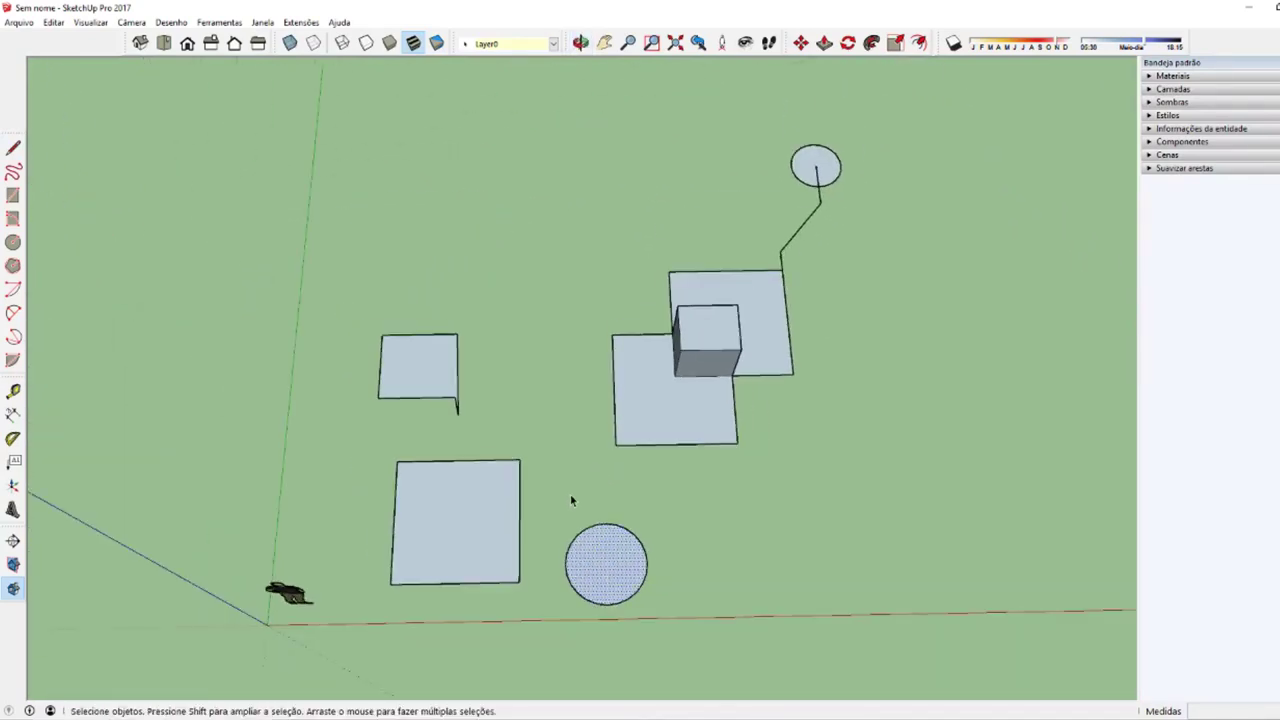
{"action": "mouse_move", "coordinate": [570, 494]}
{"action": "middle_mouse_down"}
{"action": "mouse_move", "coordinate": [680, 506]}
{"action": "mouse_move", "coordinate": [574, 334]}
{"action": "middle_mouse_up"}
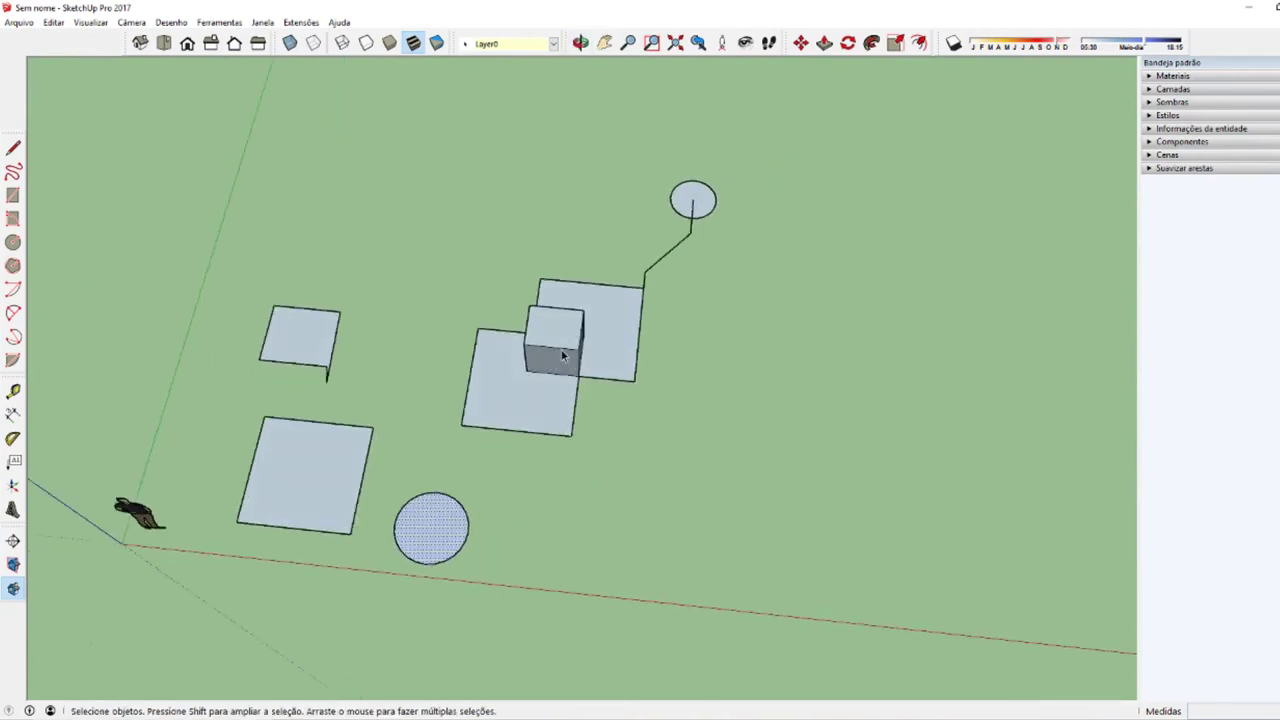
{"action": "mouse_move", "coordinate": [562, 434]}
{"action": "middle_mouse_down"}
{"action": "mouse_move", "coordinate": [459, 342]}
{"action": "mouse_move", "coordinate": [591, 380]}
{"action": "middle_mouse_up"}
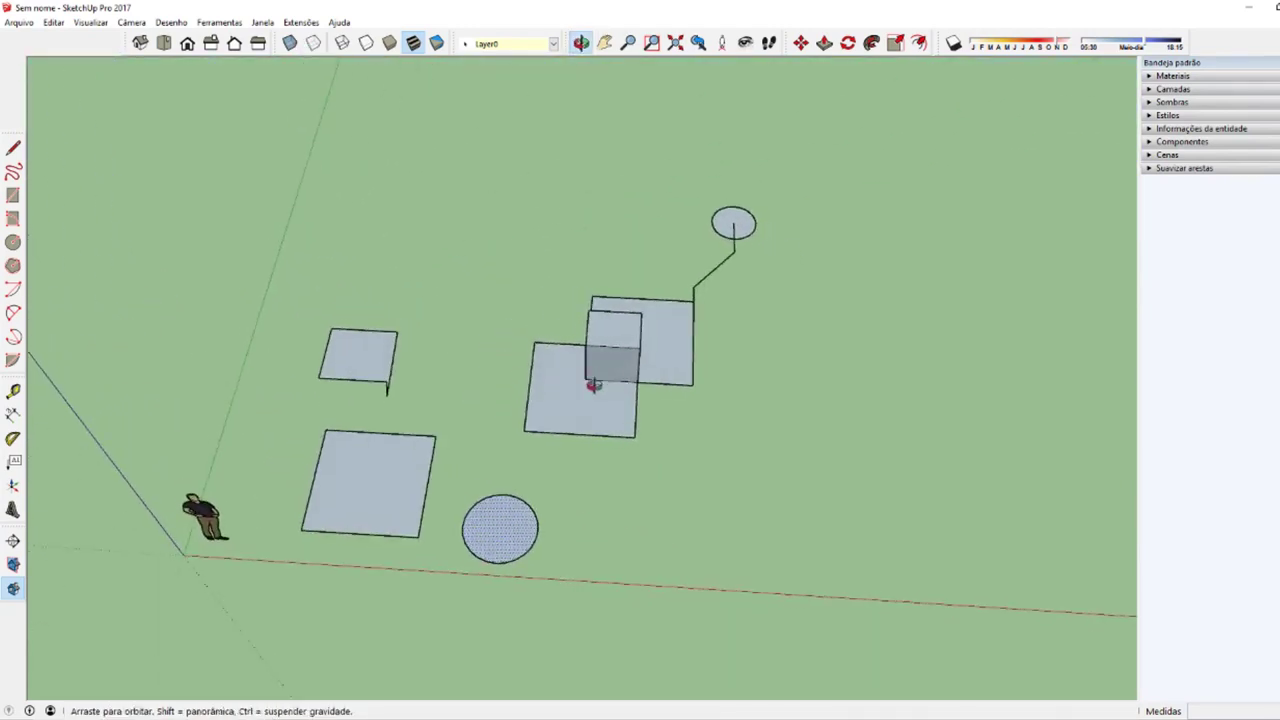
{"action": "scroll", "coordinate": [591, 380], "scroll_direction": "up", "scroll_amount": 3}
{"action": "key", "text": "alt+Tab"}
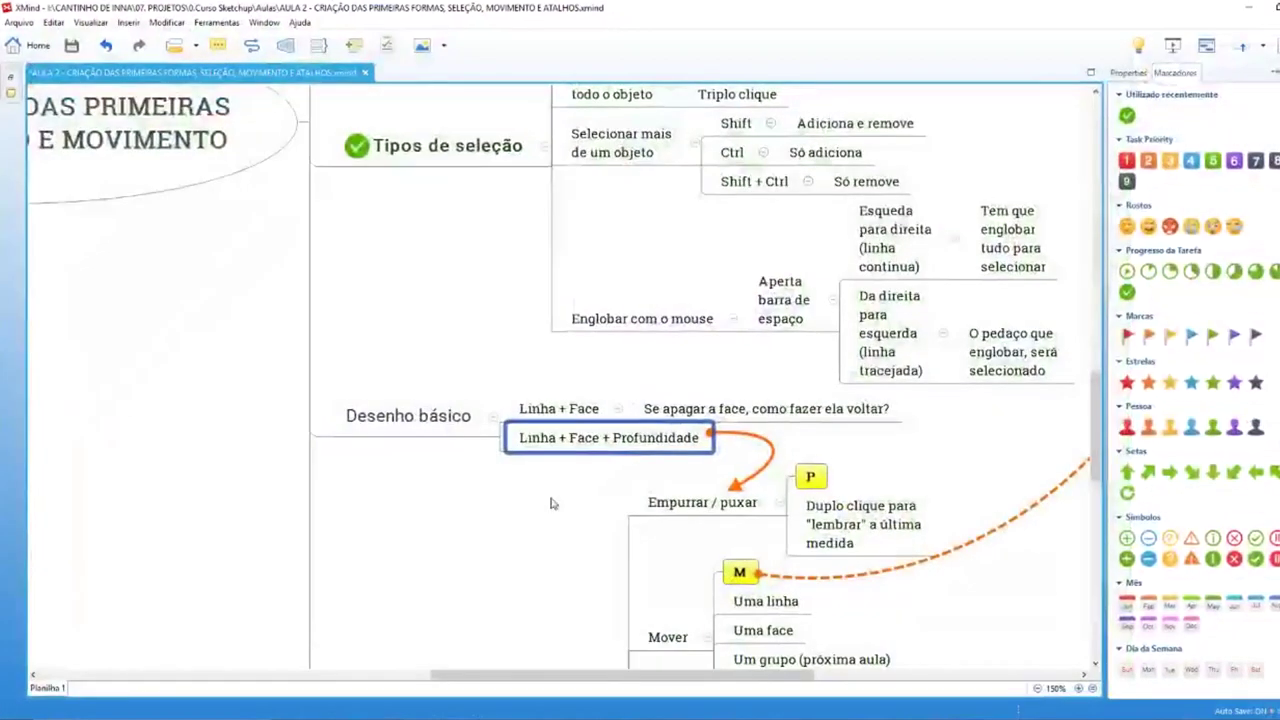
{"action": "scroll", "coordinate": [440, 450], "scroll_direction": "down", "scroll_amount": 3}
{"action": "left_click", "coordinate": [450, 534]}
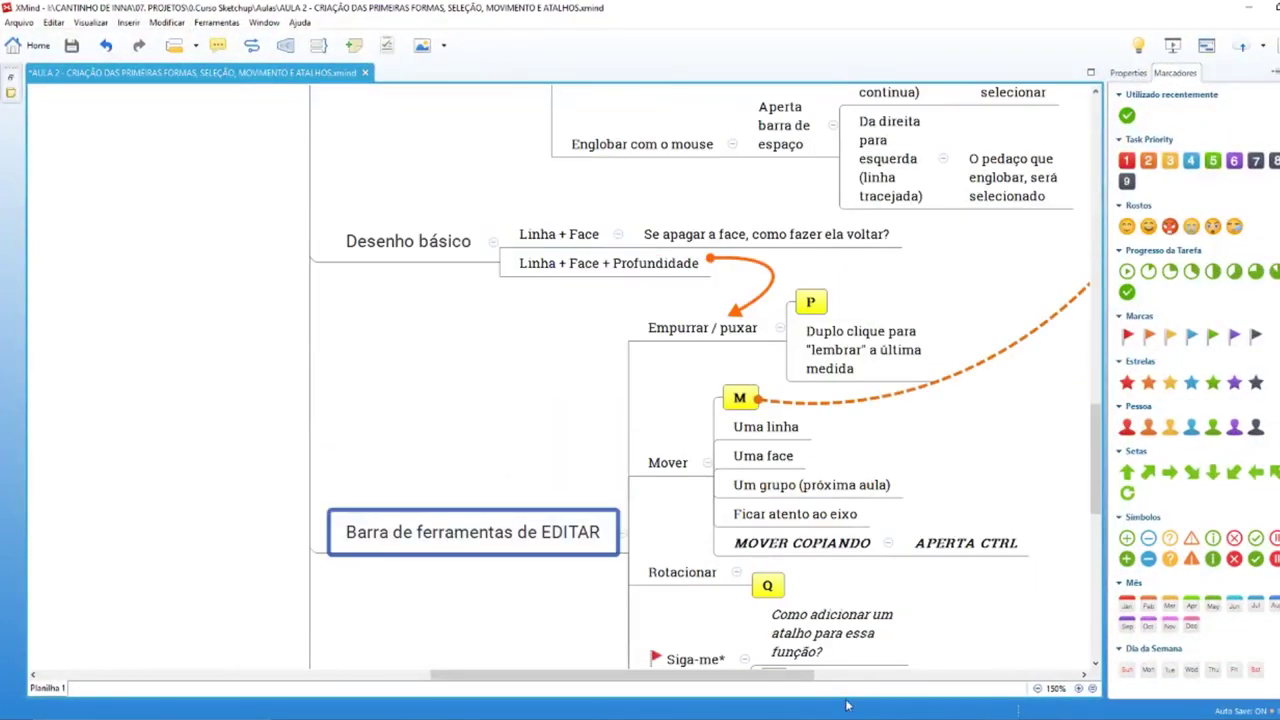
{"action": "key", "text": "alt+Tab"}
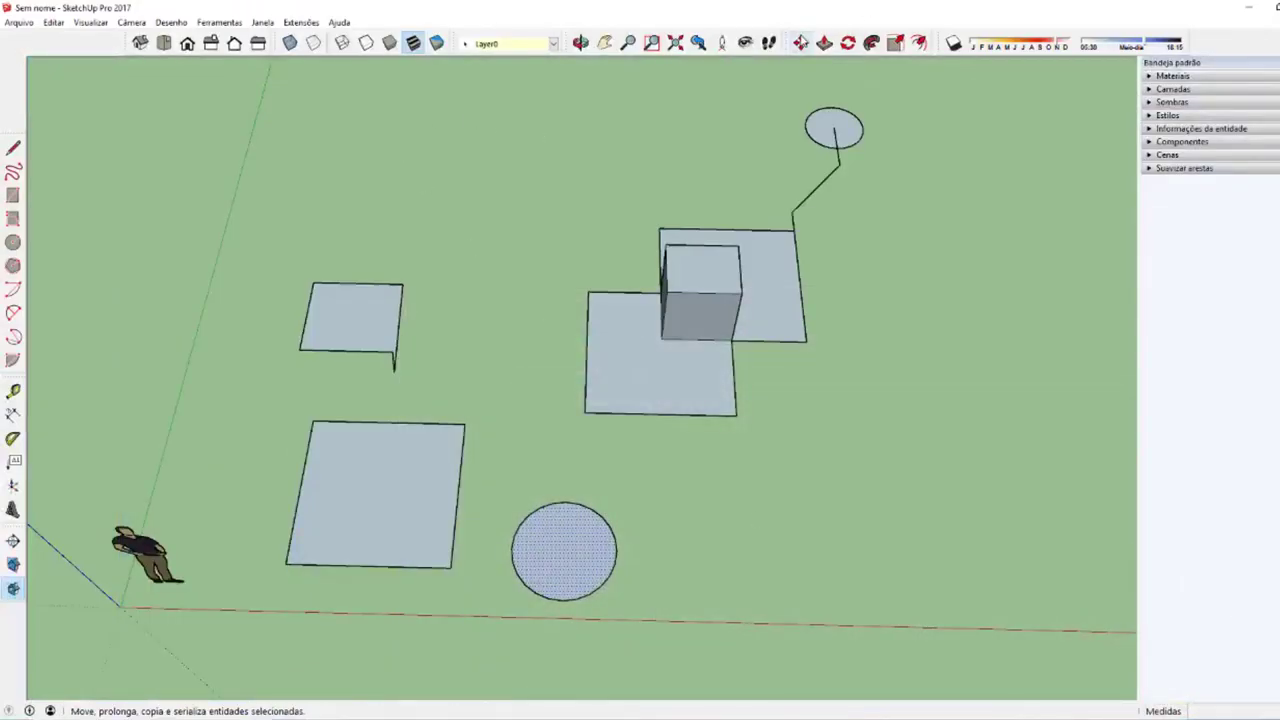
Step: Drag the Editar toolbar off the top row into a floating palette over the canvas
{"action": "left_click_drag", "start_coordinate": [789, 42], "coordinate": [200, 140]}
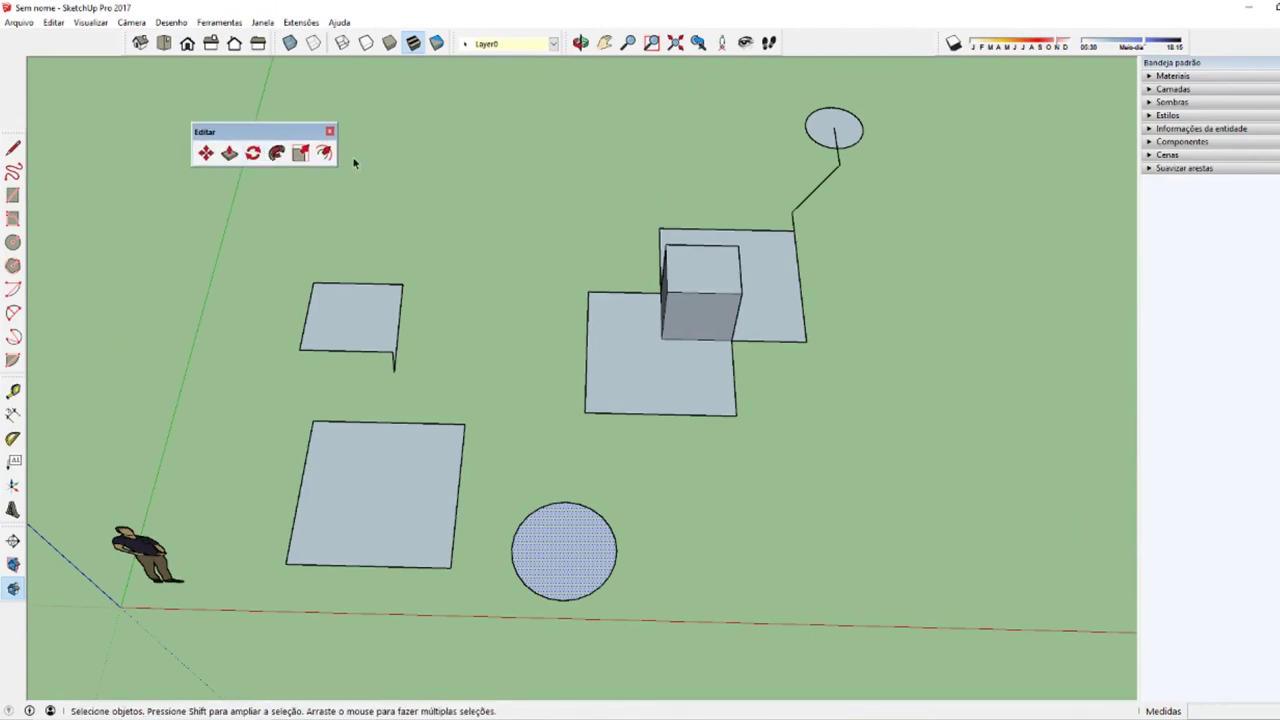
{"action": "left_click_drag", "start_coordinate": [250, 131], "coordinate": [315, 136]}
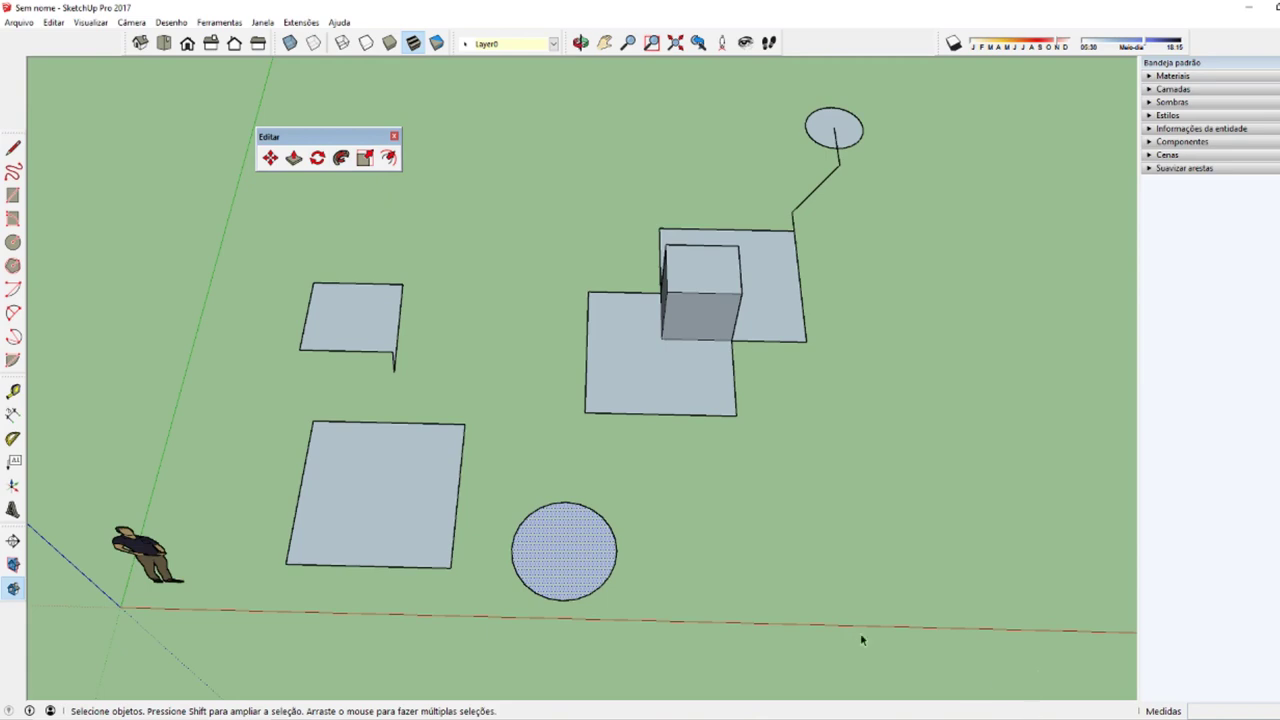
{"action": "left_click_drag", "start_coordinate": [285, 136], "coordinate": [337, 126]}
{"action": "middle_click_drag", "start_coordinate": [352, 429], "coordinate": [326, 285]}
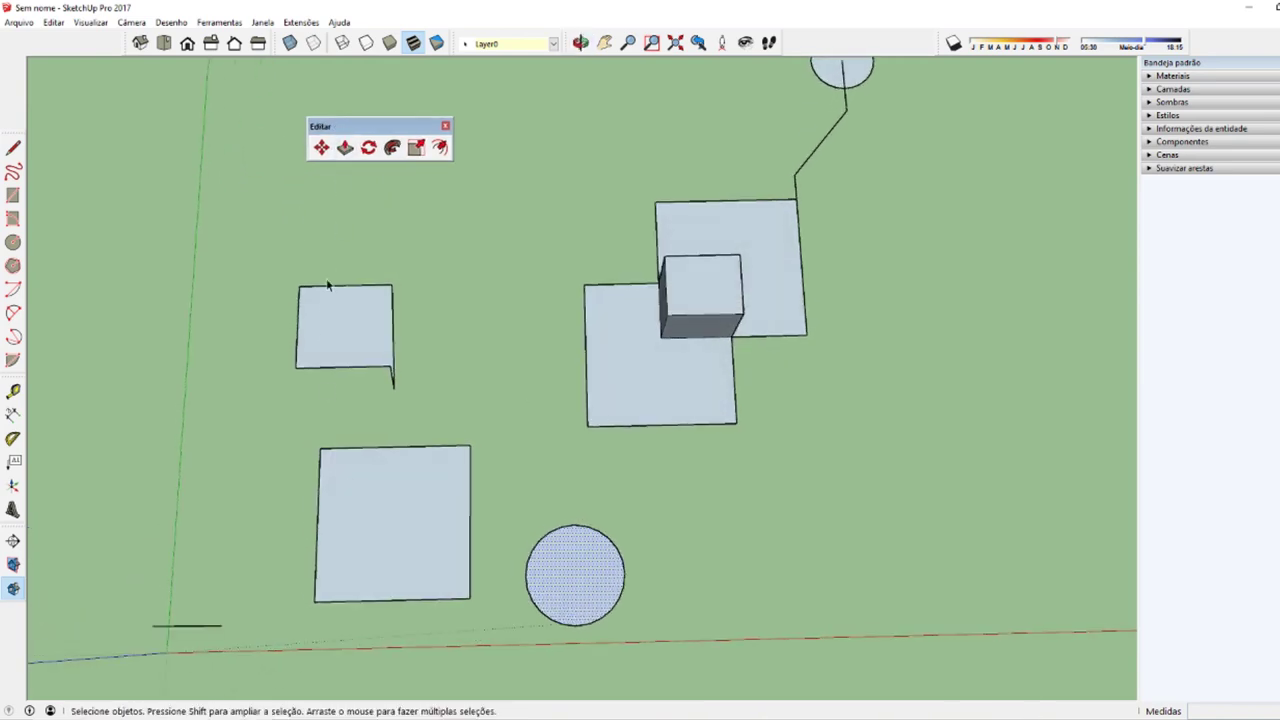
Step: Undock the Desenho toolbar and dock it back, then lower the Editar palette
{"action": "mouse_move", "coordinate": [26, 133]}
{"action": "left_mouse_down"}
{"action": "mouse_move", "coordinate": [150, 152]}
{"action": "mouse_move", "coordinate": [140, 171]}
{"action": "left_mouse_up"}
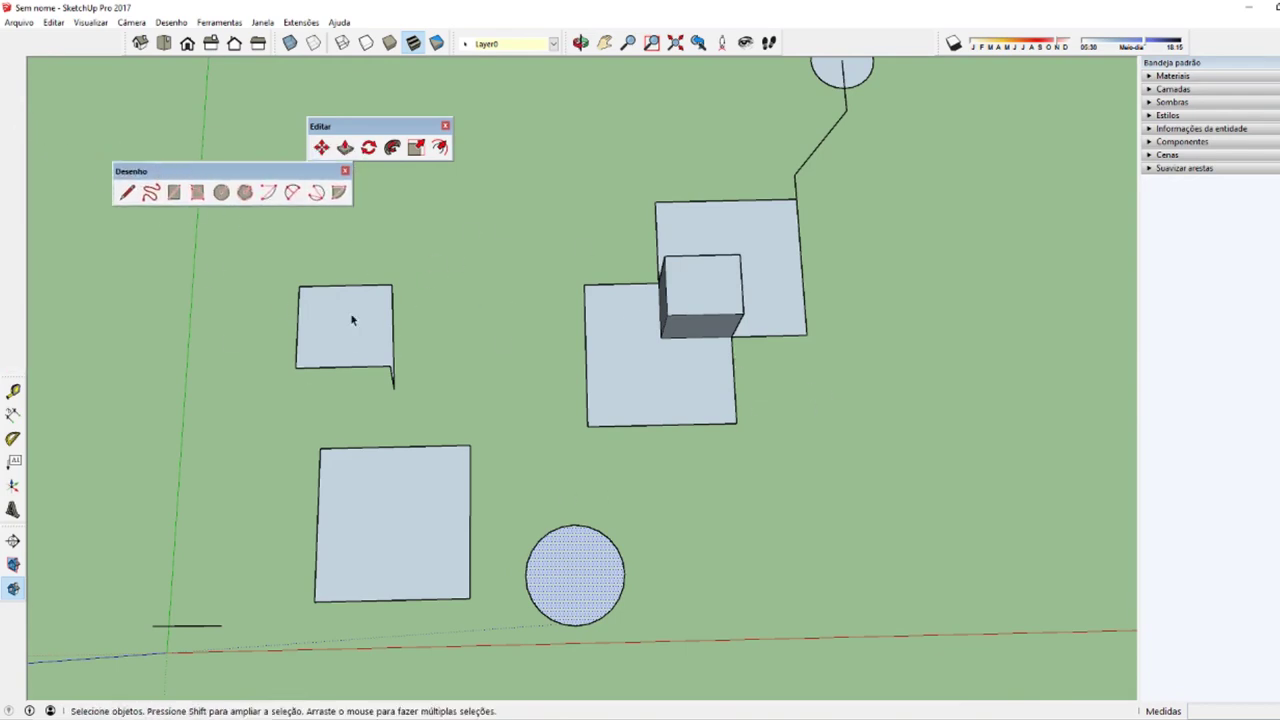
{"action": "left_click_drag", "start_coordinate": [158, 171], "coordinate": [45, 204]}
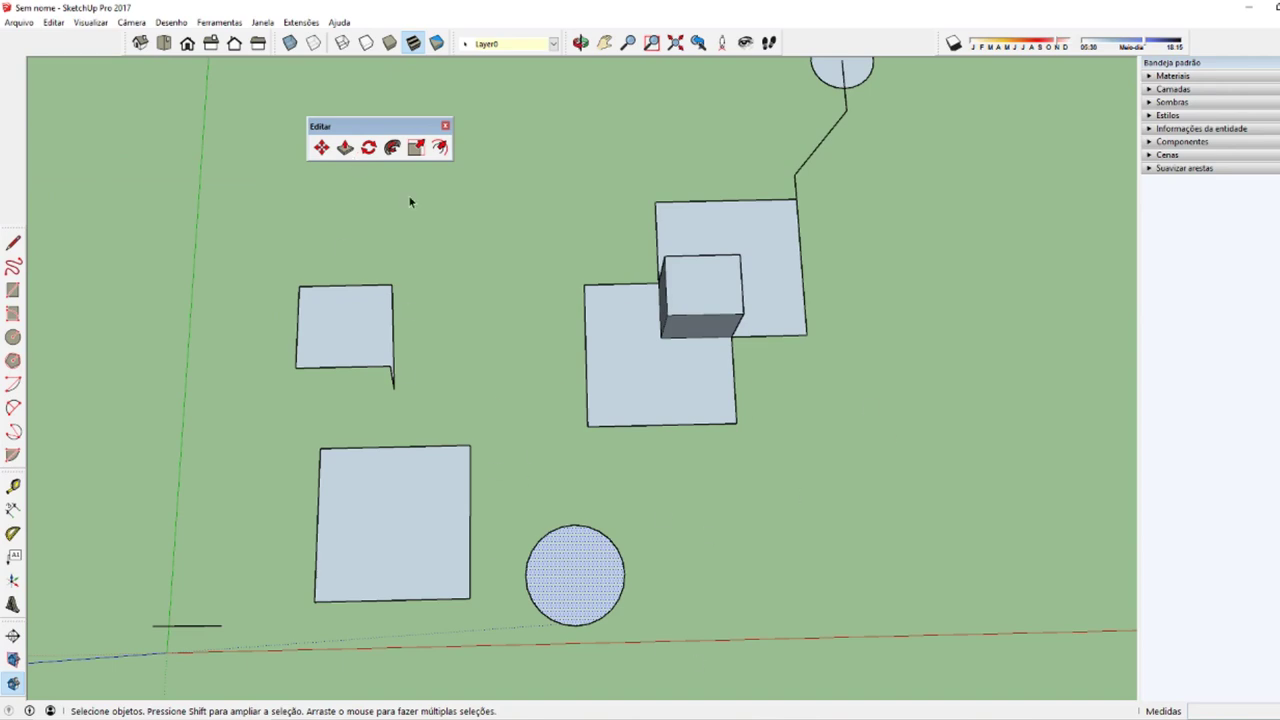
{"action": "left_click_drag", "start_coordinate": [340, 126], "coordinate": [354, 208]}
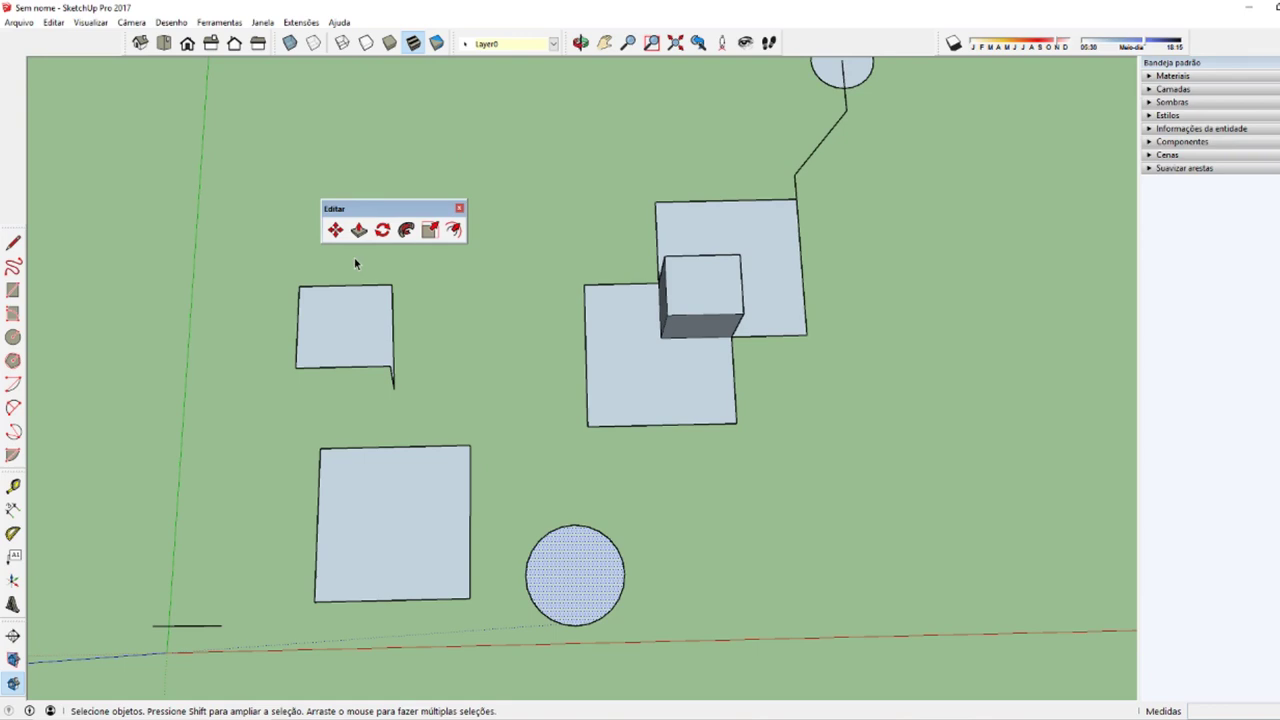
{"action": "mouse_move", "coordinate": [574, 498]}
{"action": "middle_mouse_down"}
{"action": "mouse_move", "coordinate": [234, 331]}
{"action": "mouse_move", "coordinate": [284, 422]}
{"action": "mouse_move", "coordinate": [500, 491]}
{"action": "middle_mouse_up"}
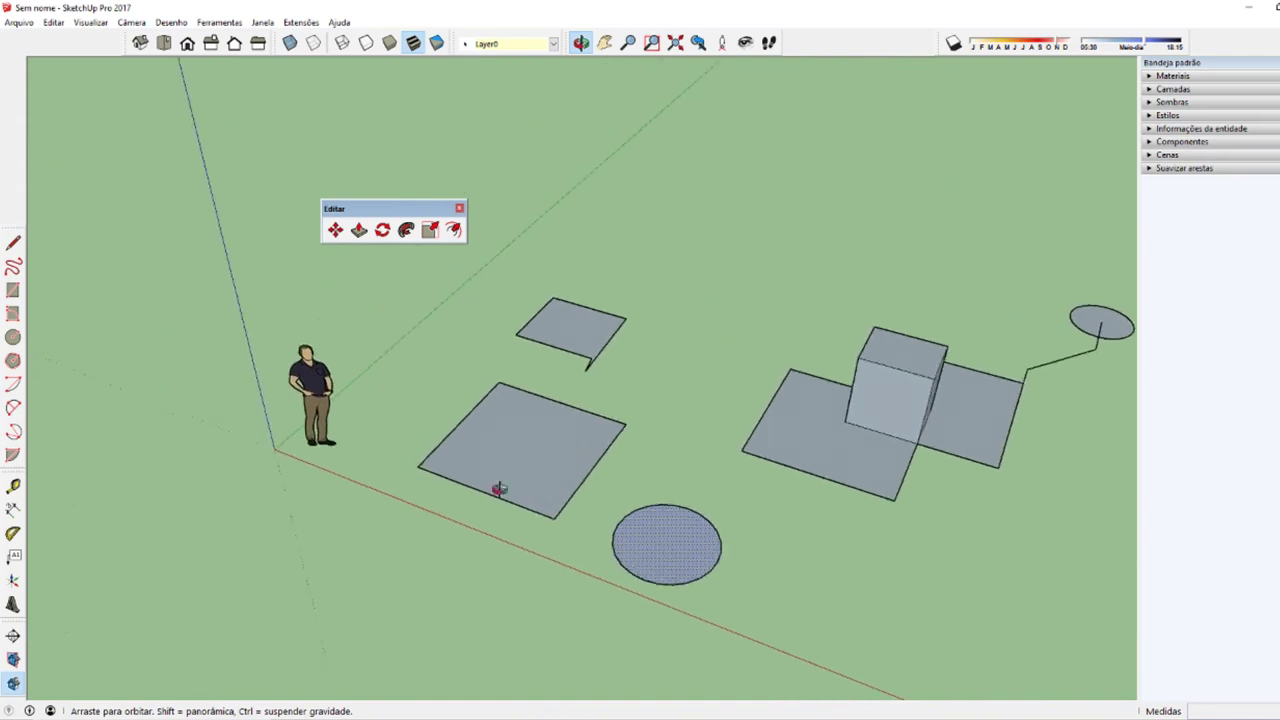
Step: Delete the larger square's face, keeping only its outline
{"action": "scroll", "coordinate": [509, 462], "scroll_direction": "up", "scroll_amount": 3}
{"action": "mouse_move", "coordinate": [546, 437]}
{"action": "middle_mouse_down"}
{"action": "mouse_move", "coordinate": [529, 429]}
{"action": "mouse_move", "coordinate": [507, 450]}
{"action": "mouse_move", "coordinate": [634, 503]}
{"action": "mouse_move", "coordinate": [649, 523]}
{"action": "mouse_move", "coordinate": [371, 538]}
{"action": "mouse_move", "coordinate": [497, 453]}
{"action": "middle_mouse_up"}
{"action": "left_click", "coordinate": [371, 541]}
{"action": "key", "text": "Delete"}
Step: Clear the small square's stray edge, view the shapes at eye level, then switch to XMind
{"action": "scroll", "coordinate": [491, 357], "scroll_direction": "up", "scroll_amount": 2}
{"action": "scroll", "coordinate": [491, 357], "scroll_direction": "up", "scroll_amount": 2}
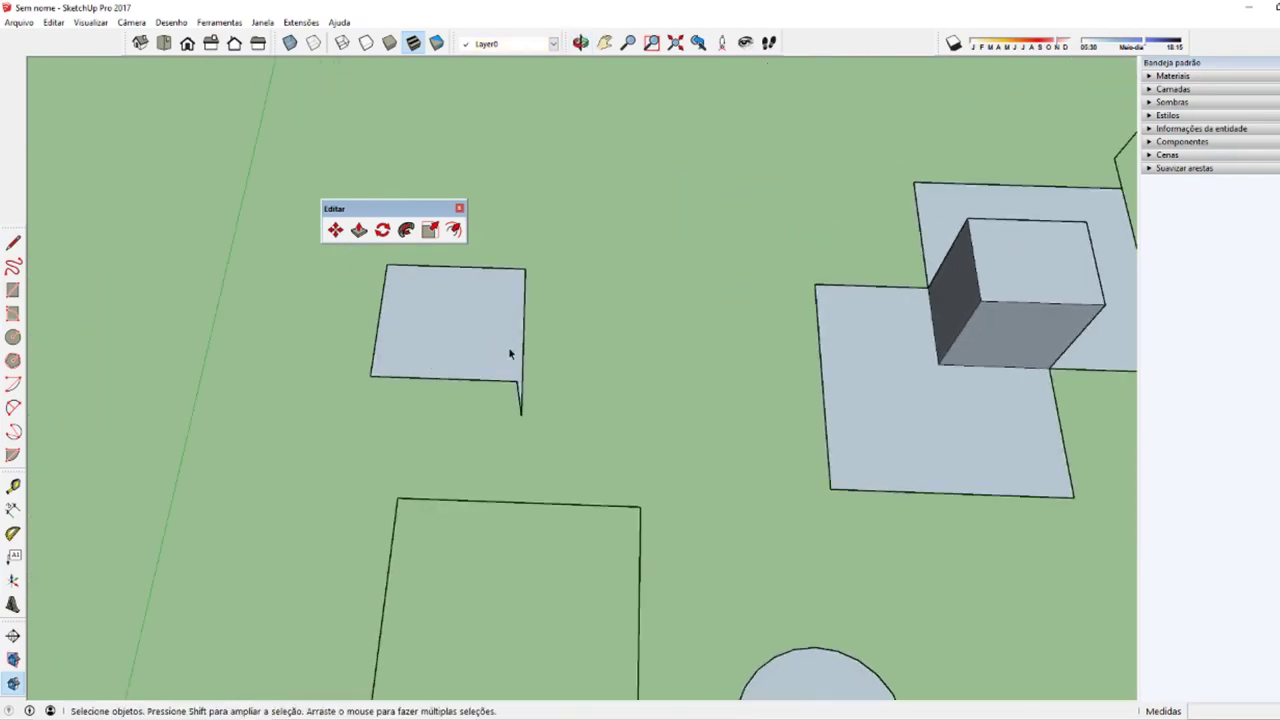
{"action": "key", "text": "l"}
{"action": "left_click", "coordinate": [498, 380]}
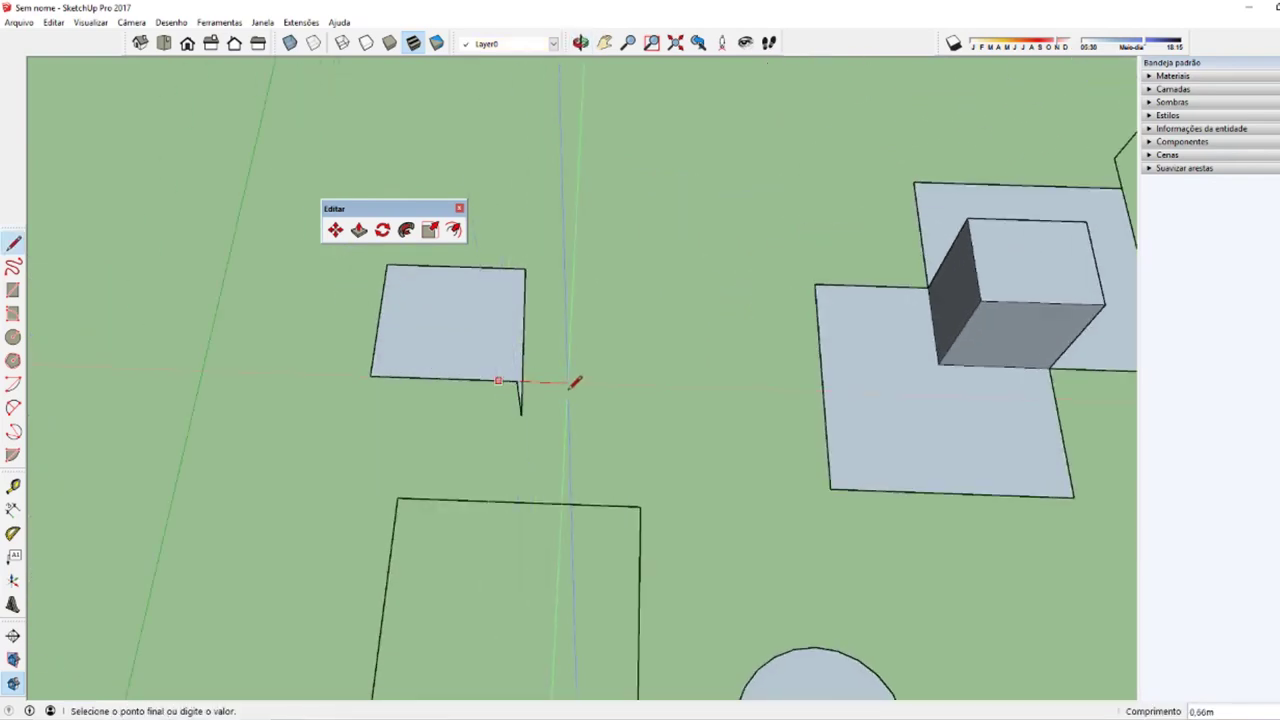
{"action": "key", "text": "e"}
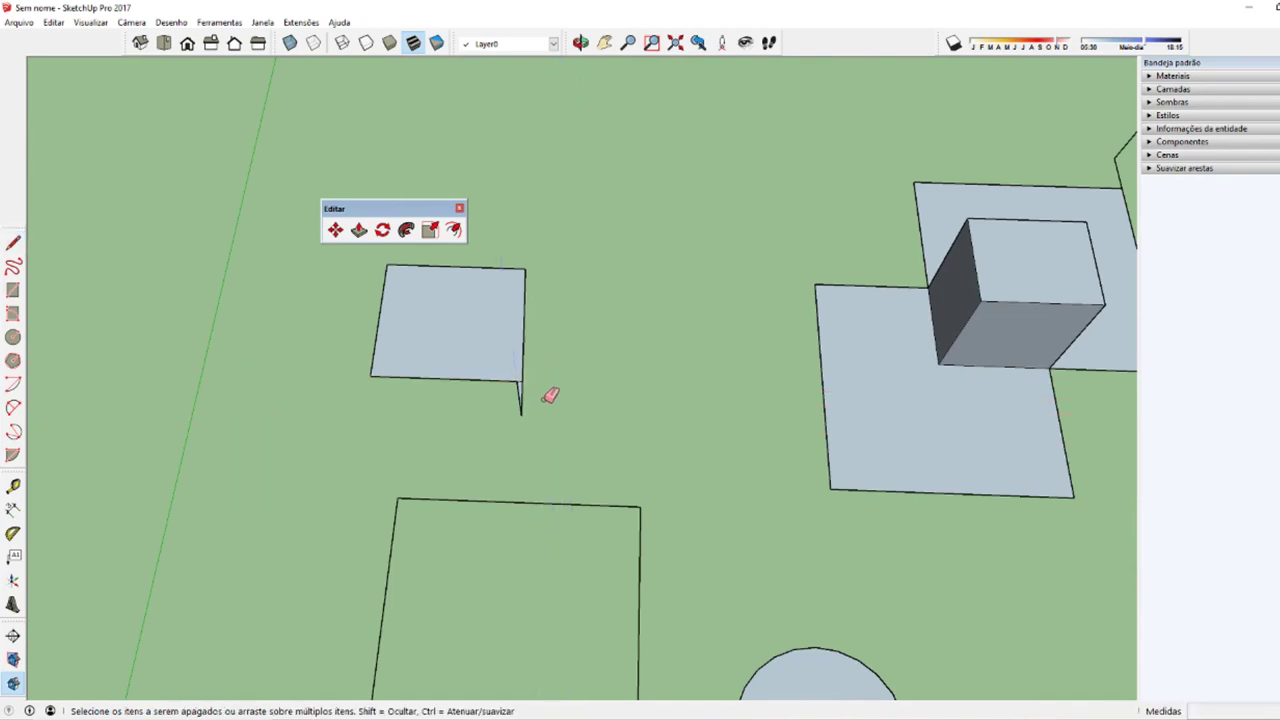
{"action": "scroll", "coordinate": [494, 407], "scroll_direction": "down", "scroll_amount": 4}
{"action": "key", "text": "space"}
{"action": "middle_click_drag", "start_coordinate": [485, 416], "coordinate": [435, 419]}
{"action": "scroll", "coordinate": [500, 445], "scroll_direction": "up", "scroll_amount": 1}
{"action": "mouse_move", "coordinate": [486, 520]}
{"action": "middle_mouse_down"}
{"action": "mouse_move", "coordinate": [517, 563]}
{"action": "mouse_move", "coordinate": [427, 461]}
{"action": "middle_mouse_up"}
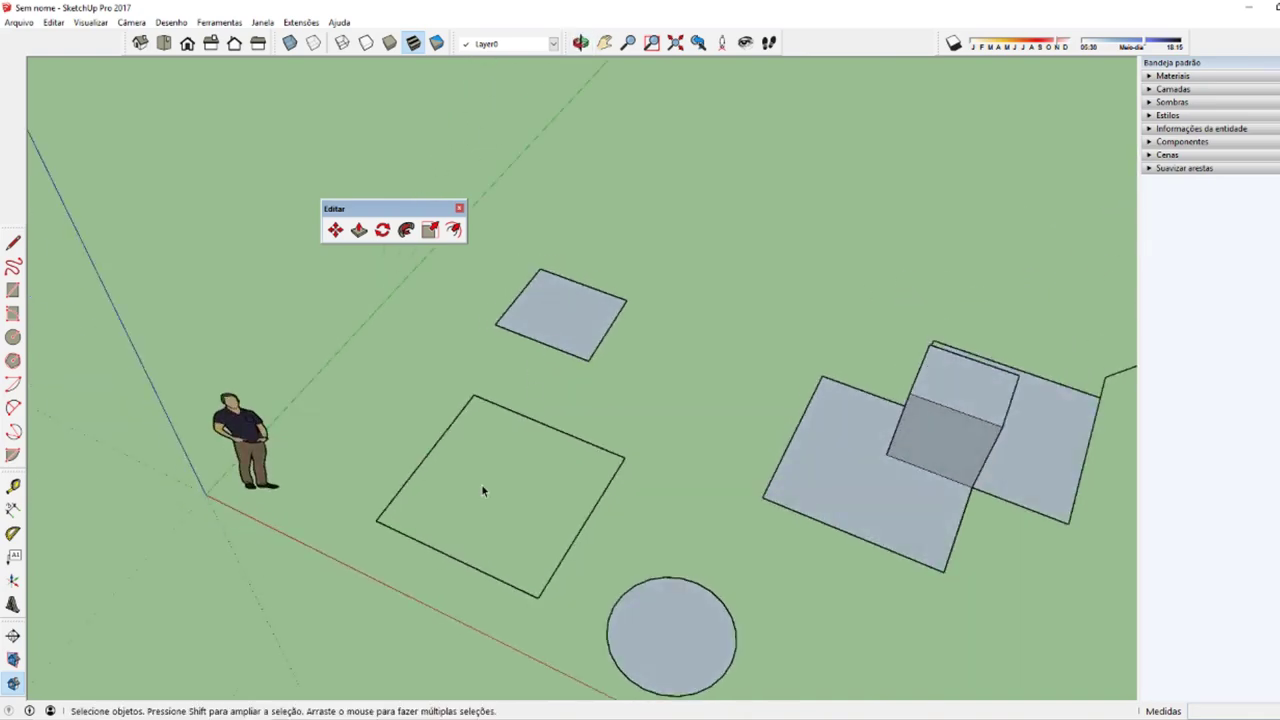
{"action": "mouse_move", "coordinate": [508, 466]}
{"action": "middle_mouse_down"}
{"action": "mouse_move", "coordinate": [486, 186]}
{"action": "mouse_move", "coordinate": [483, 254]}
{"action": "mouse_move", "coordinate": [537, 400]}
{"action": "mouse_move", "coordinate": [680, 317]}
{"action": "mouse_move", "coordinate": [608, 291]}
{"action": "mouse_move", "coordinate": [477, 415]}
{"action": "middle_mouse_up"}
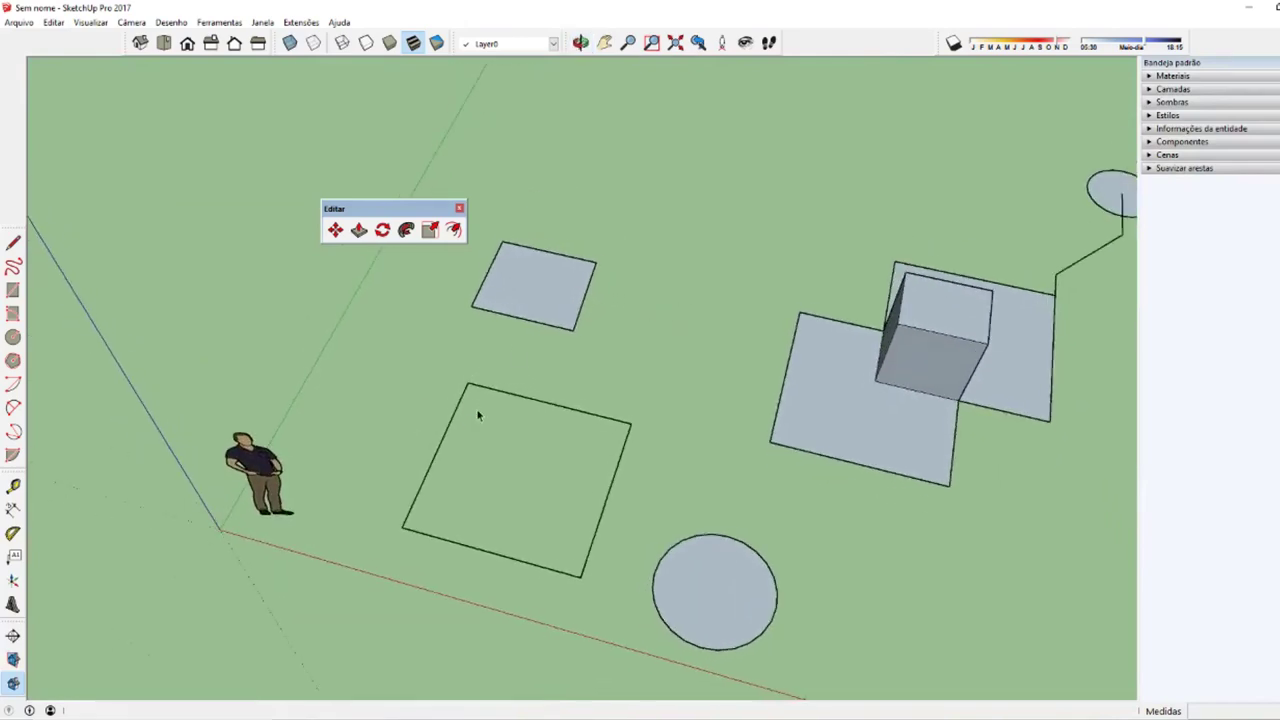
{"action": "scroll", "coordinate": [477, 415], "scroll_direction": "up", "scroll_amount": 1}
{"action": "key", "text": "alt+Tab"}
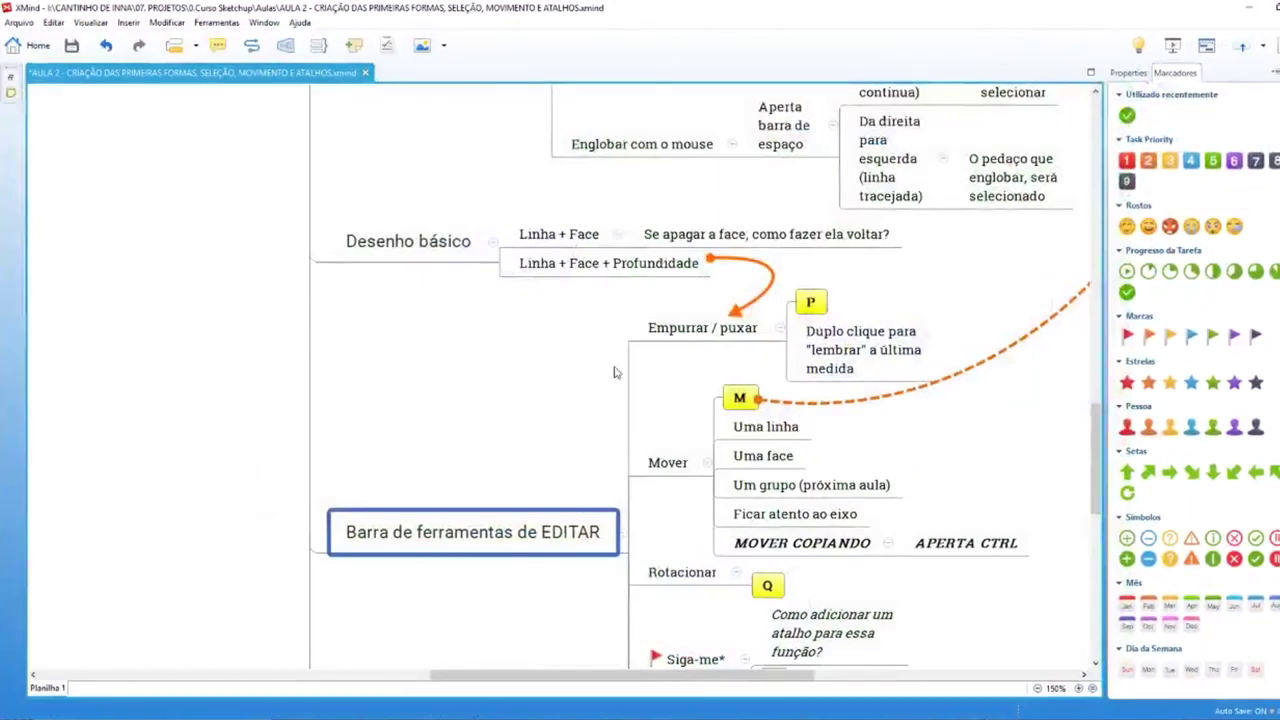
Step: Review the Empurrar / puxar topic and its P shortcut in XMind, then return to SketchUp
{"action": "left_click", "coordinate": [684, 348]}
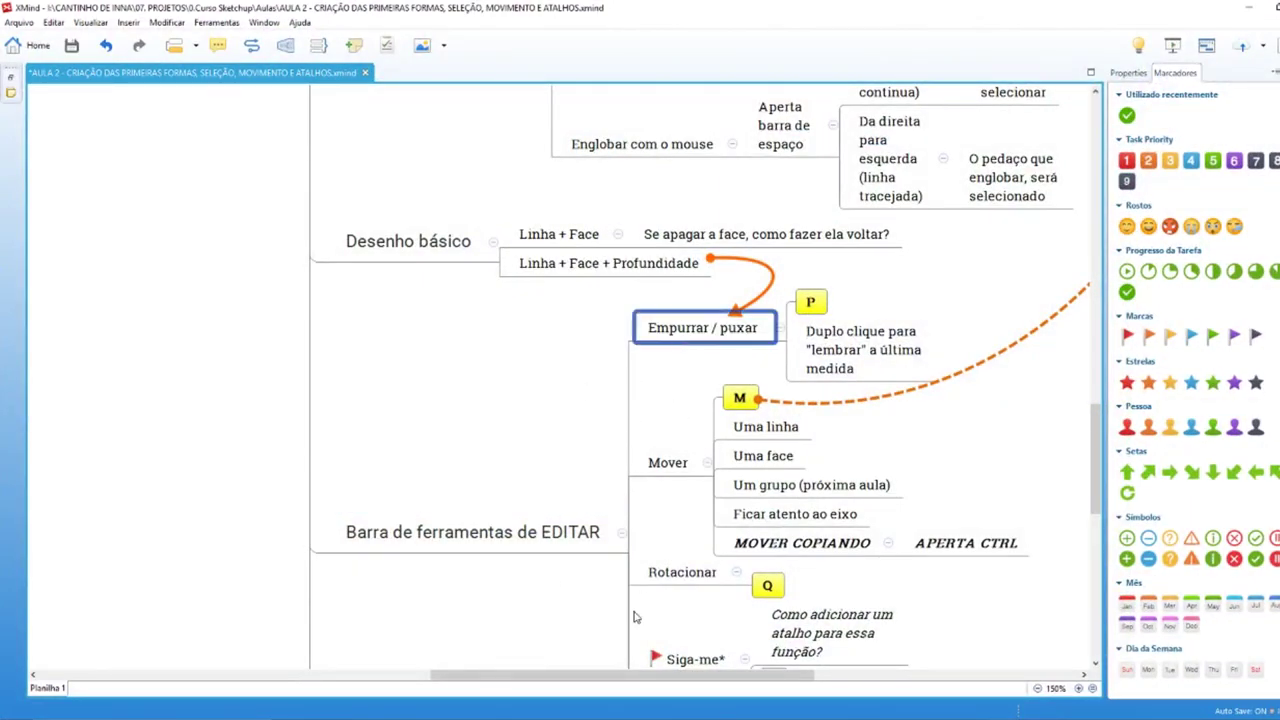
{"action": "left_click_drag", "start_coordinate": [629, 676], "coordinate": [659, 651]}
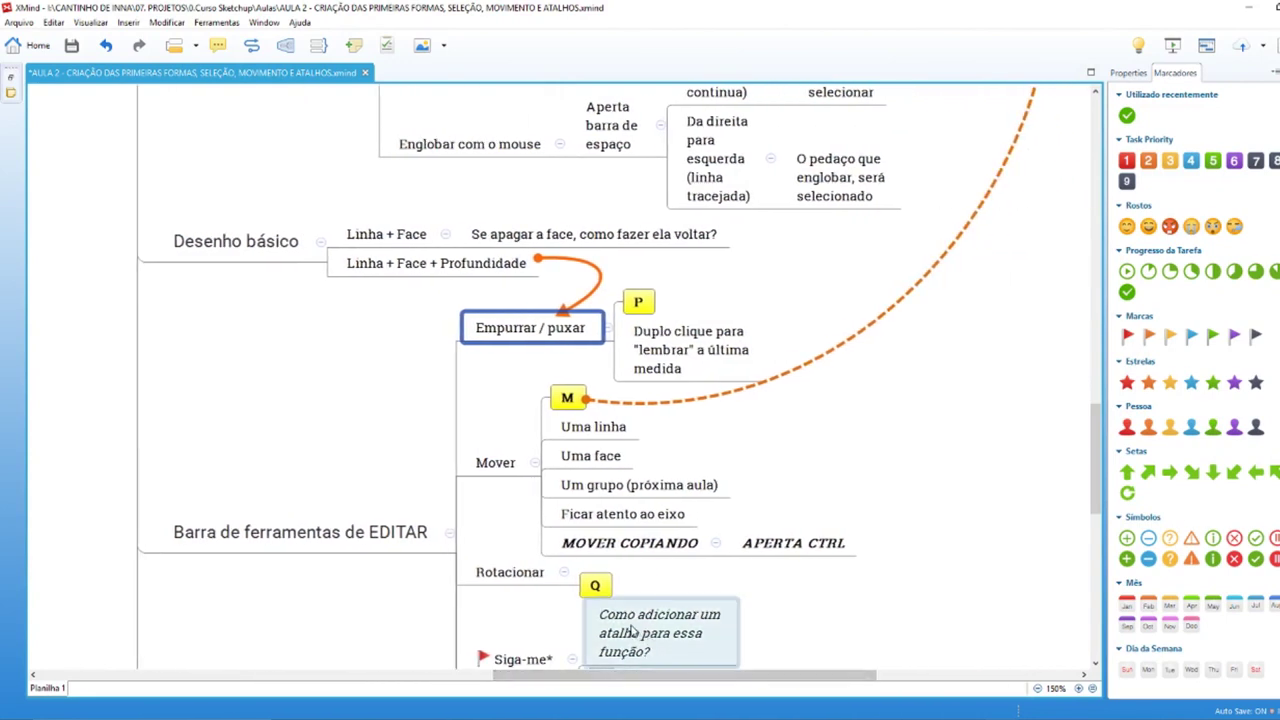
{"action": "left_click", "coordinate": [630, 312]}
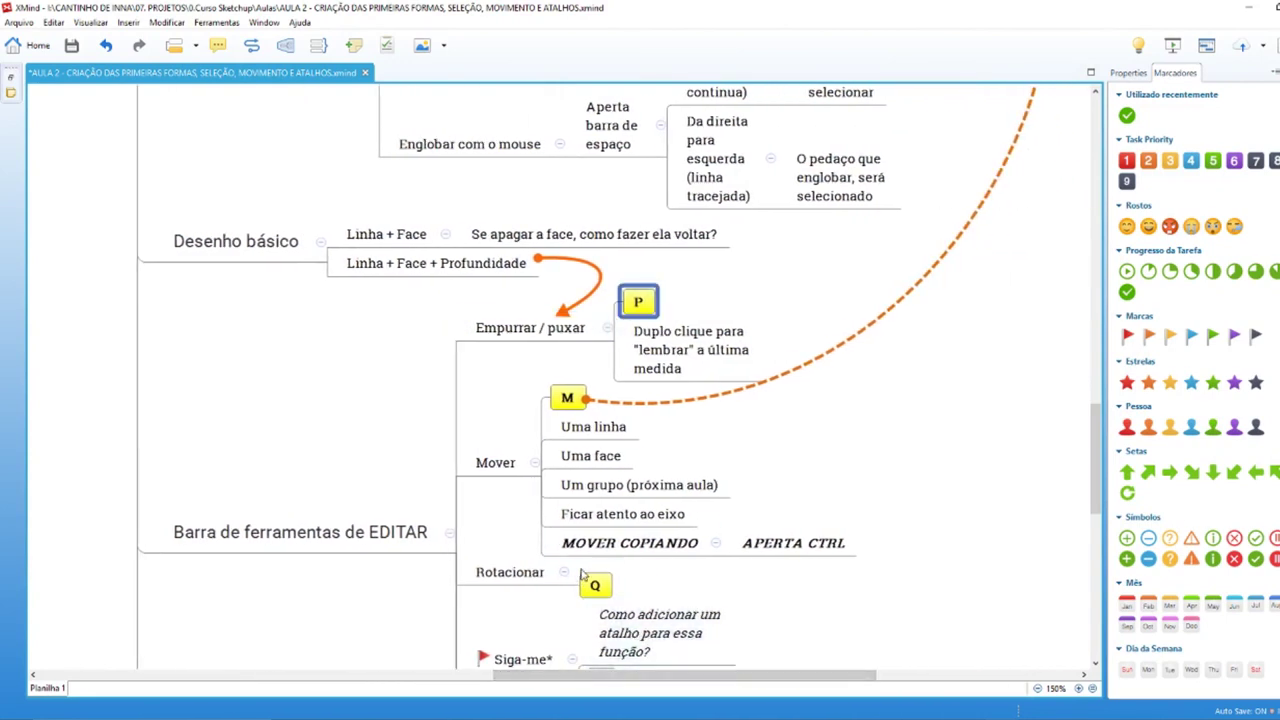
{"action": "key", "text": "alt+Tab"}
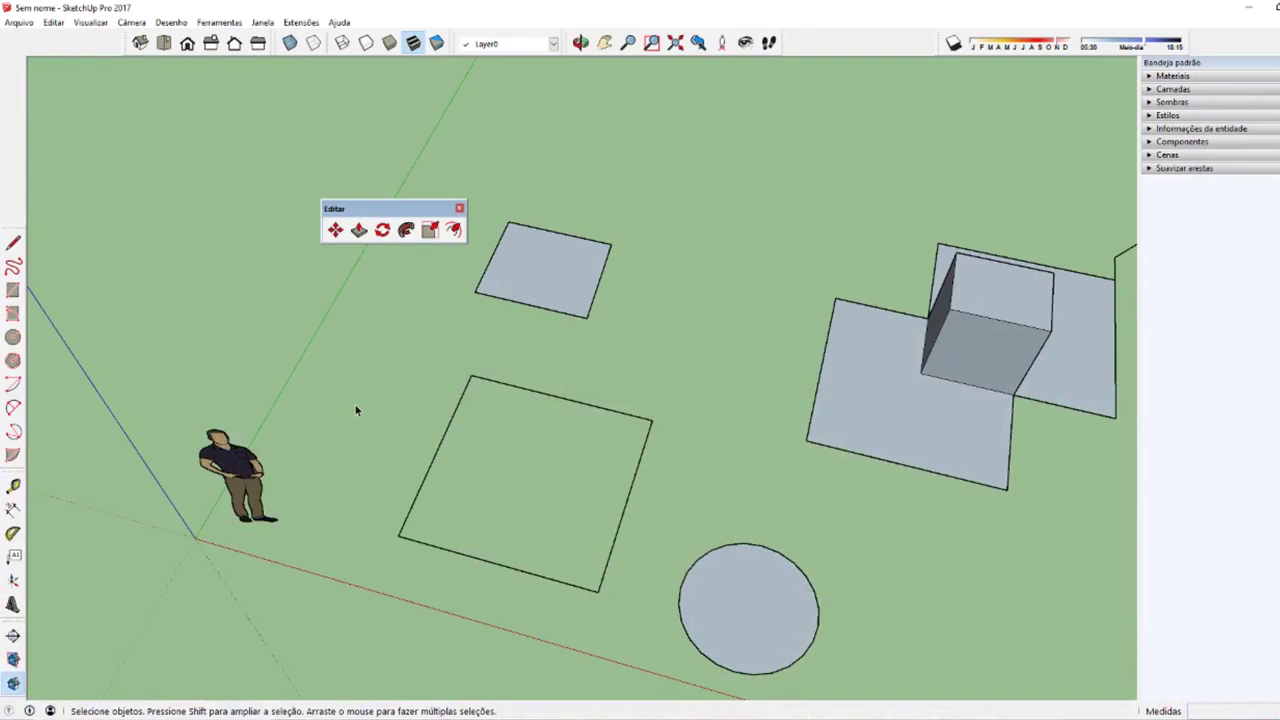
Step: Start Push/Pull with P and grab the small square's face to extrude it
{"action": "key", "text": "p"}
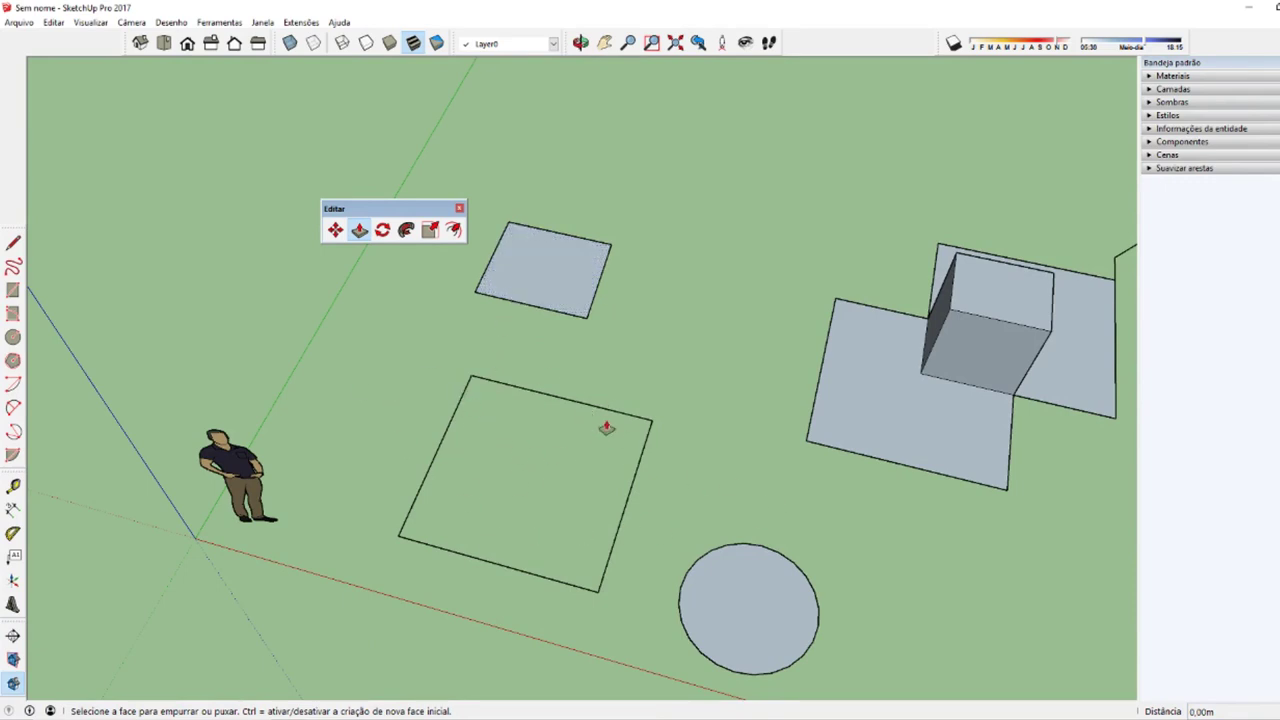
{"action": "left_click", "coordinate": [584, 286]}
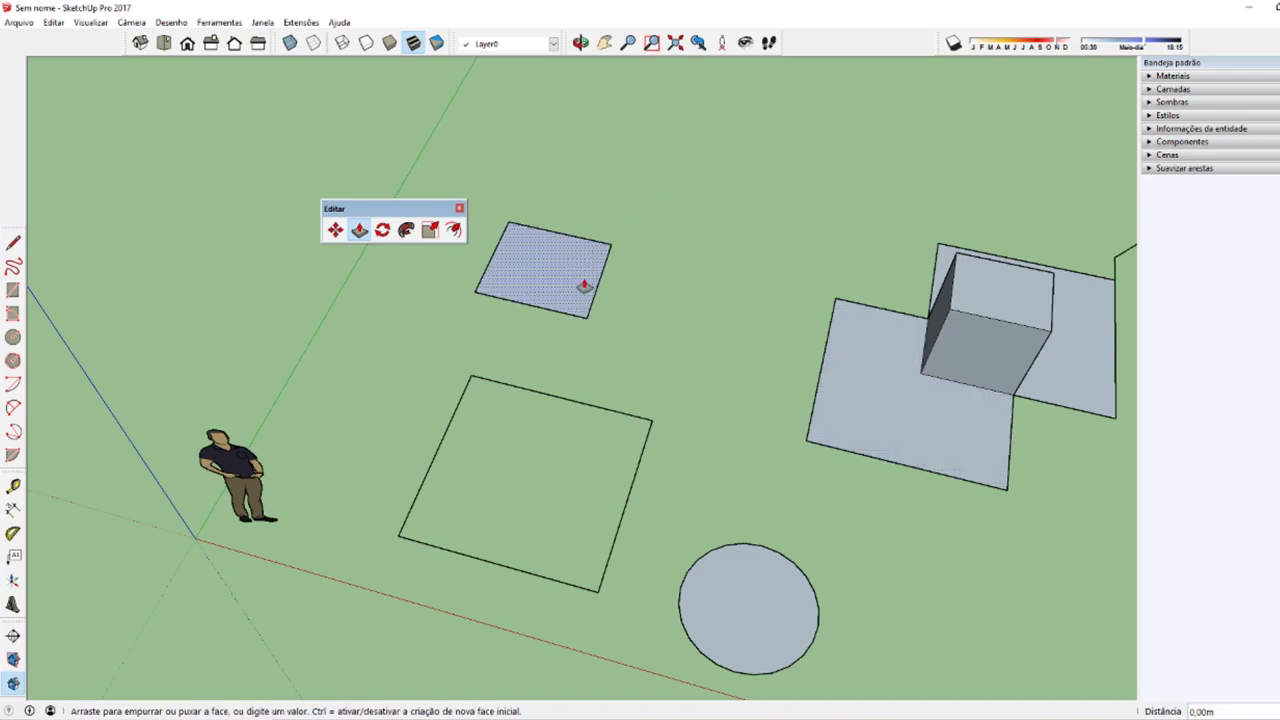
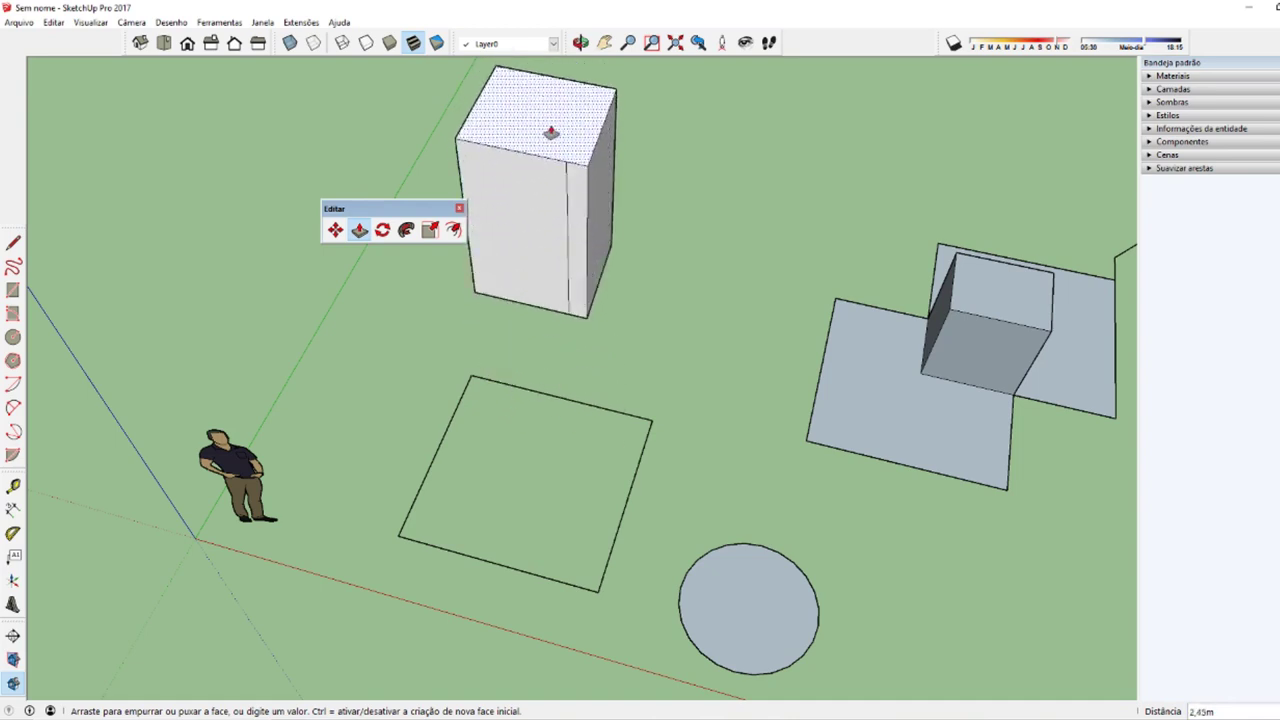
Step: Lower the white box to 1.38m and pull the circle up into a 2.19m cylinder
{"action": "left_click", "coordinate": [600, 393]}
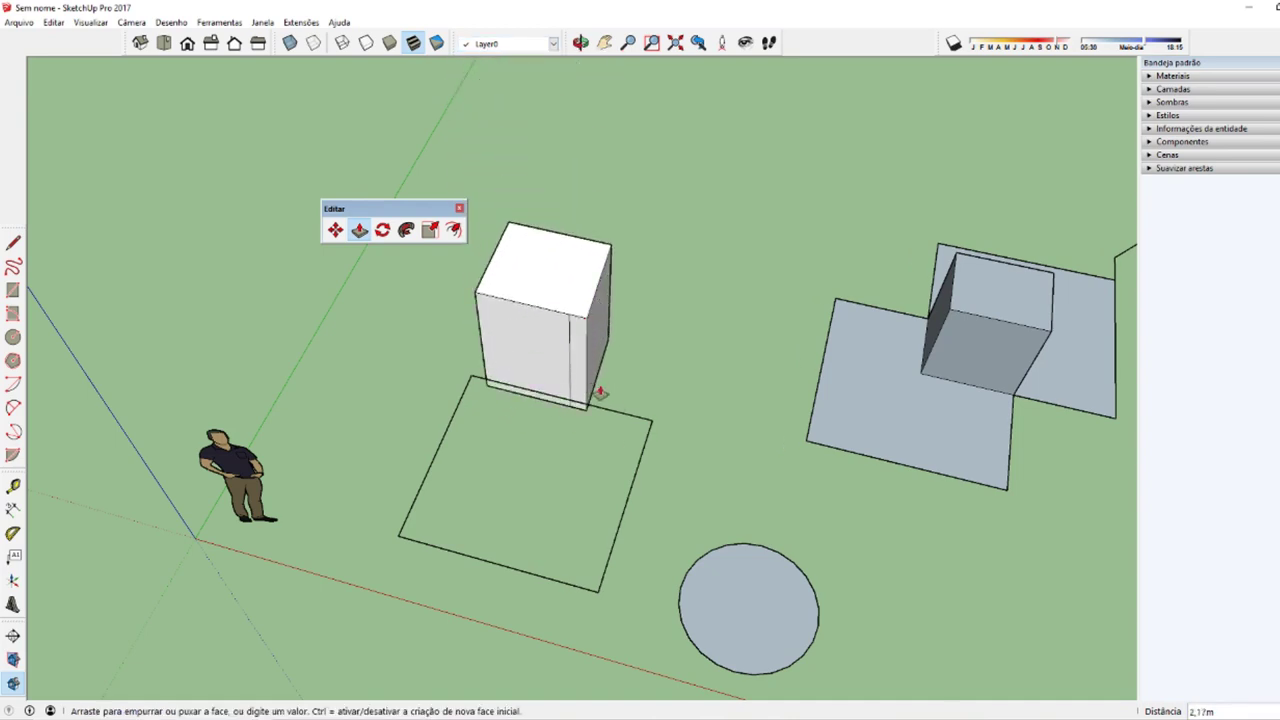
{"action": "left_click", "coordinate": [600, 393]}
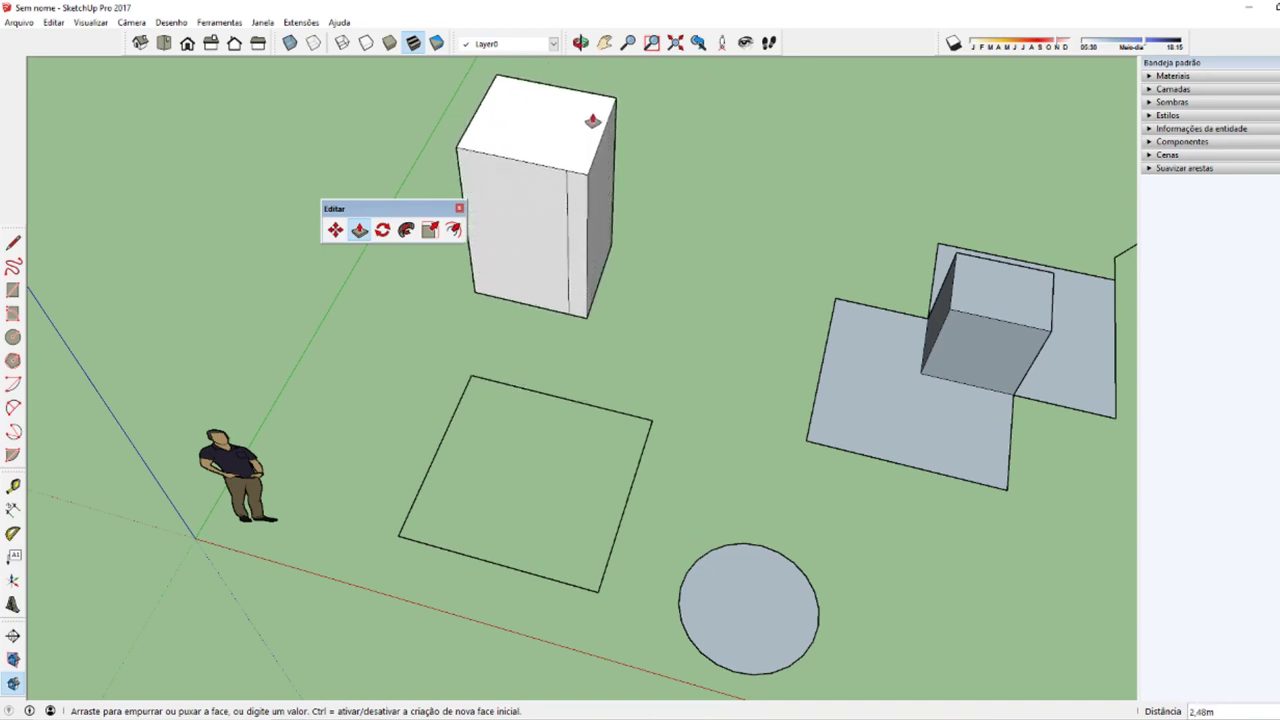
{"action": "left_click", "coordinate": [570, 245]}
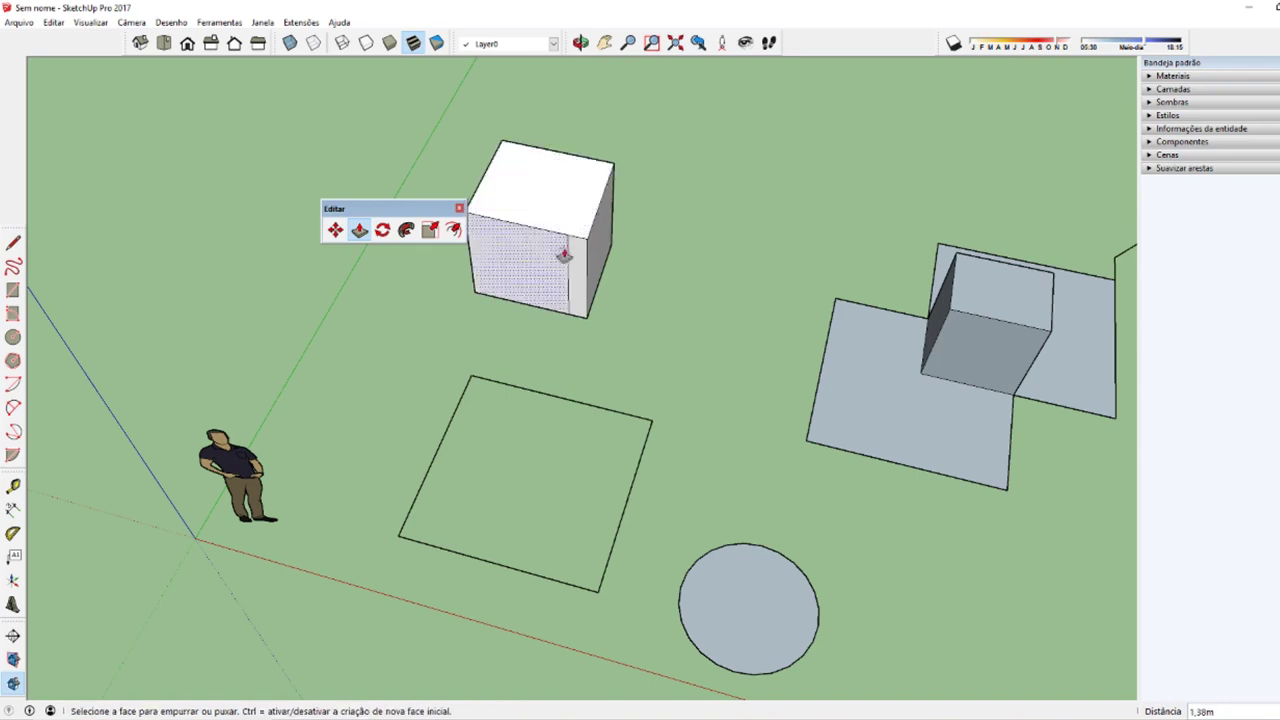
{"action": "middle_click_drag", "start_coordinate": [552, 329], "coordinate": [797, 503]}
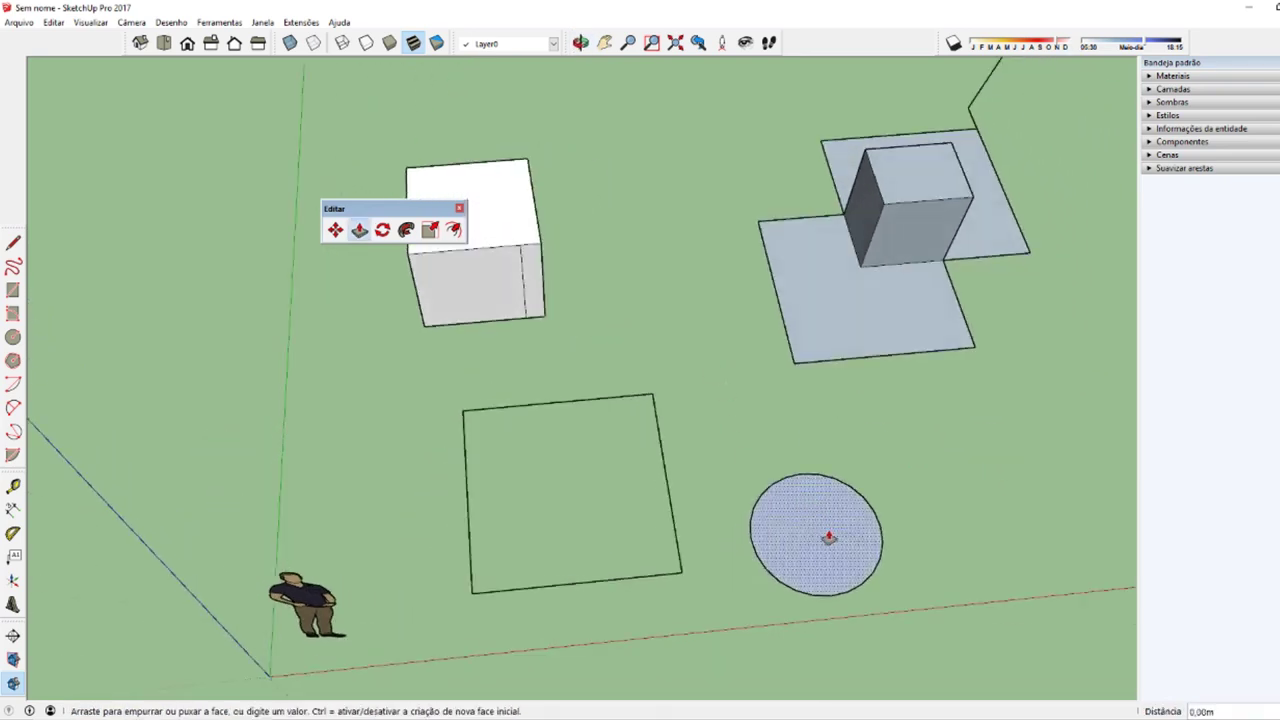
{"action": "left_click", "coordinate": [857, 423]}
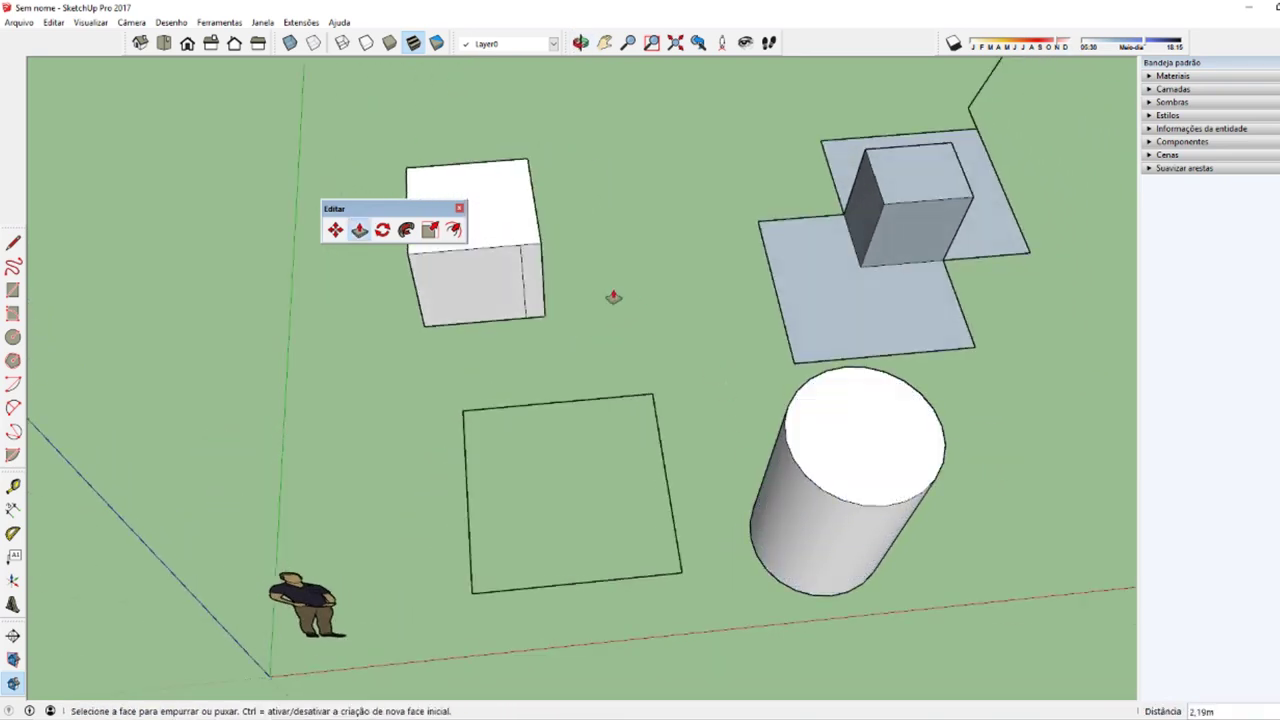
Step: Push the grey box's front face out to lengthen the box
{"action": "middle_click_drag", "start_coordinate": [937, 277], "coordinate": [814, 297]}
{"action": "mouse_move", "coordinate": [1020, 426]}
{"action": "middle_mouse_down"}
{"action": "mouse_move", "coordinate": [1080, 434]}
{"action": "mouse_move", "coordinate": [994, 409]}
{"action": "mouse_move", "coordinate": [500, 349]}
{"action": "middle_mouse_up"}
{"action": "left_click", "coordinate": [751, 434]}
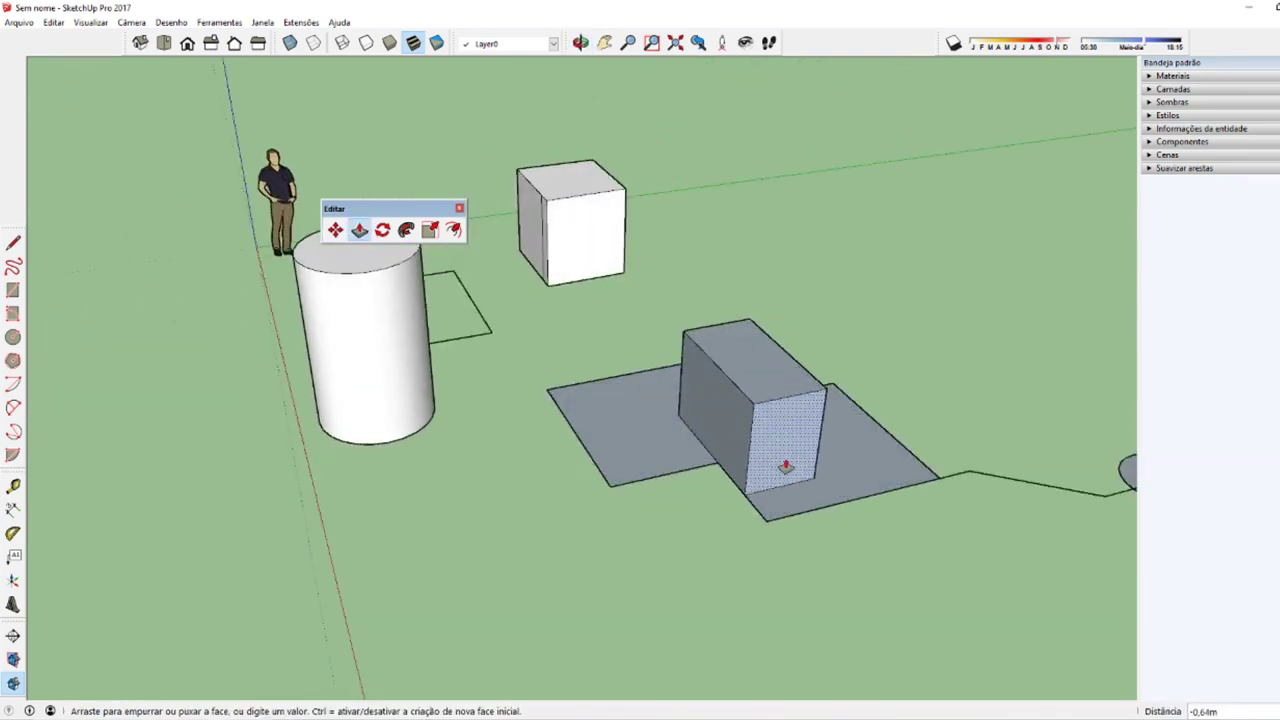
{"action": "left_click", "coordinate": [700, 452]}
Step: Extrude both grey planes up into slabs around the grey box
{"action": "middle_click_drag", "start_coordinate": [843, 443], "coordinate": [565, 468]}
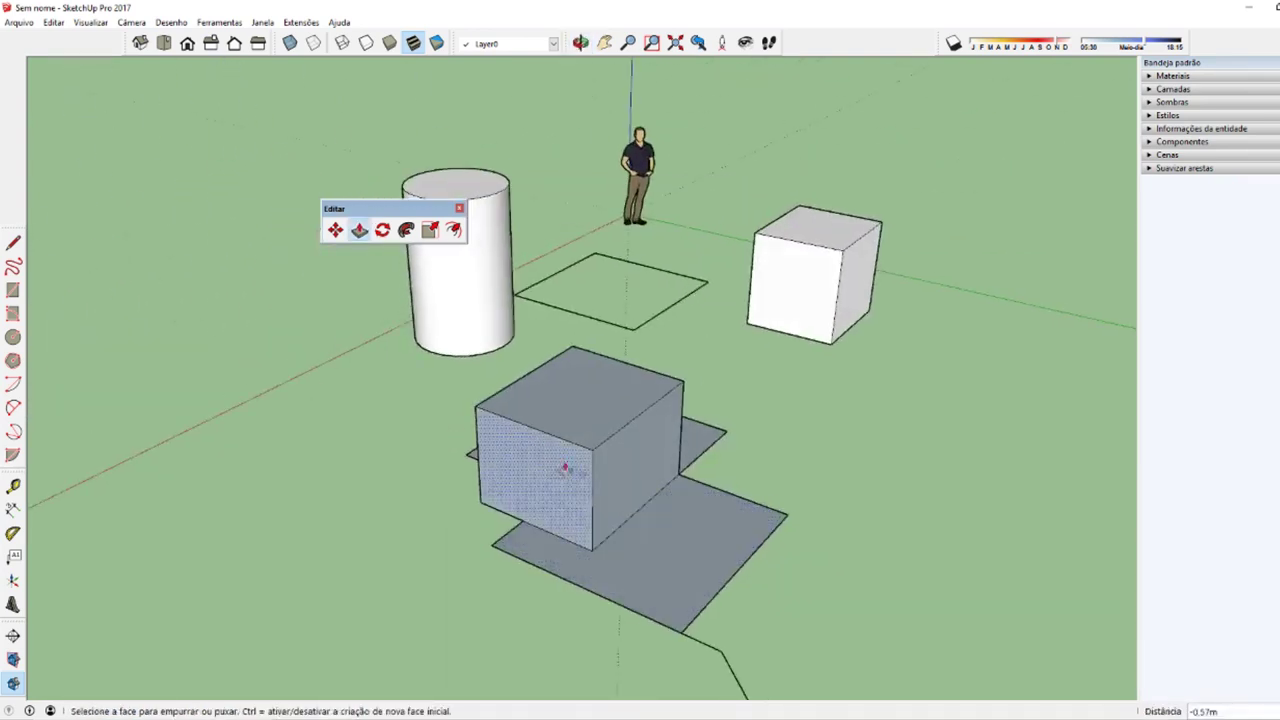
{"action": "left_click", "coordinate": [566, 551]}
{"action": "middle_click_drag", "start_coordinate": [560, 531], "coordinate": [1039, 595]}
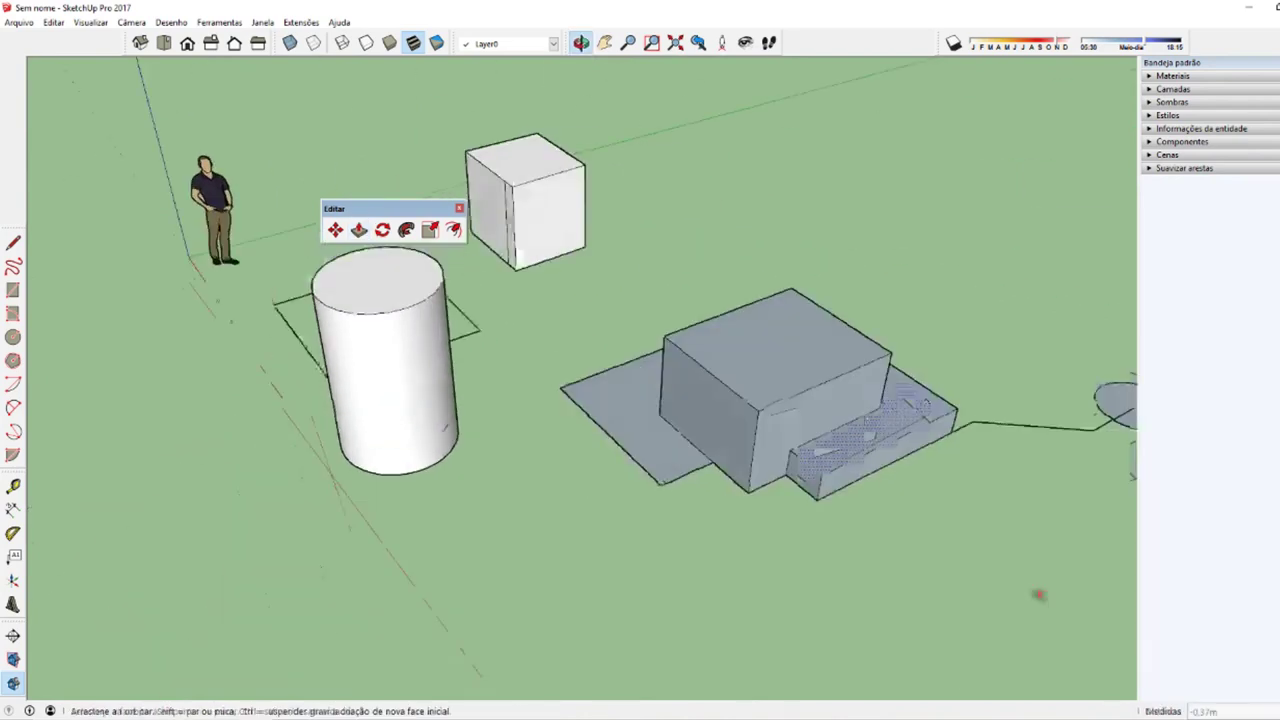
{"action": "left_click", "coordinate": [700, 417]}
{"action": "left_click", "coordinate": [708, 426]}
{"action": "left_click", "coordinate": [737, 428]}
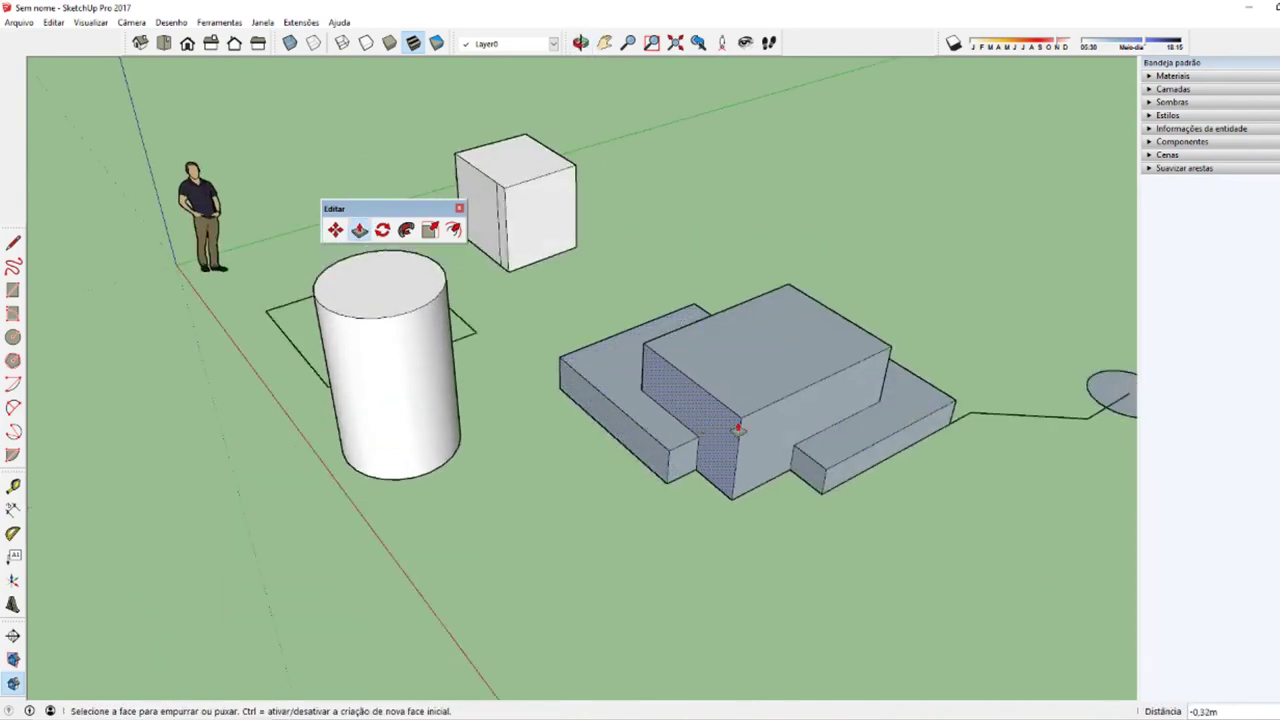
{"action": "scroll", "coordinate": [745, 433], "scroll_direction": "up", "scroll_amount": 1}
{"action": "scroll", "coordinate": [740, 435], "scroll_direction": "up", "scroll_amount": 2}
{"action": "scroll", "coordinate": [720, 432], "scroll_direction": "up", "scroll_amount": 2}
Step: Split the box's front face with a line, push the new face in 0.29m, and pull the front out into a slab
{"action": "key", "text": "l"}
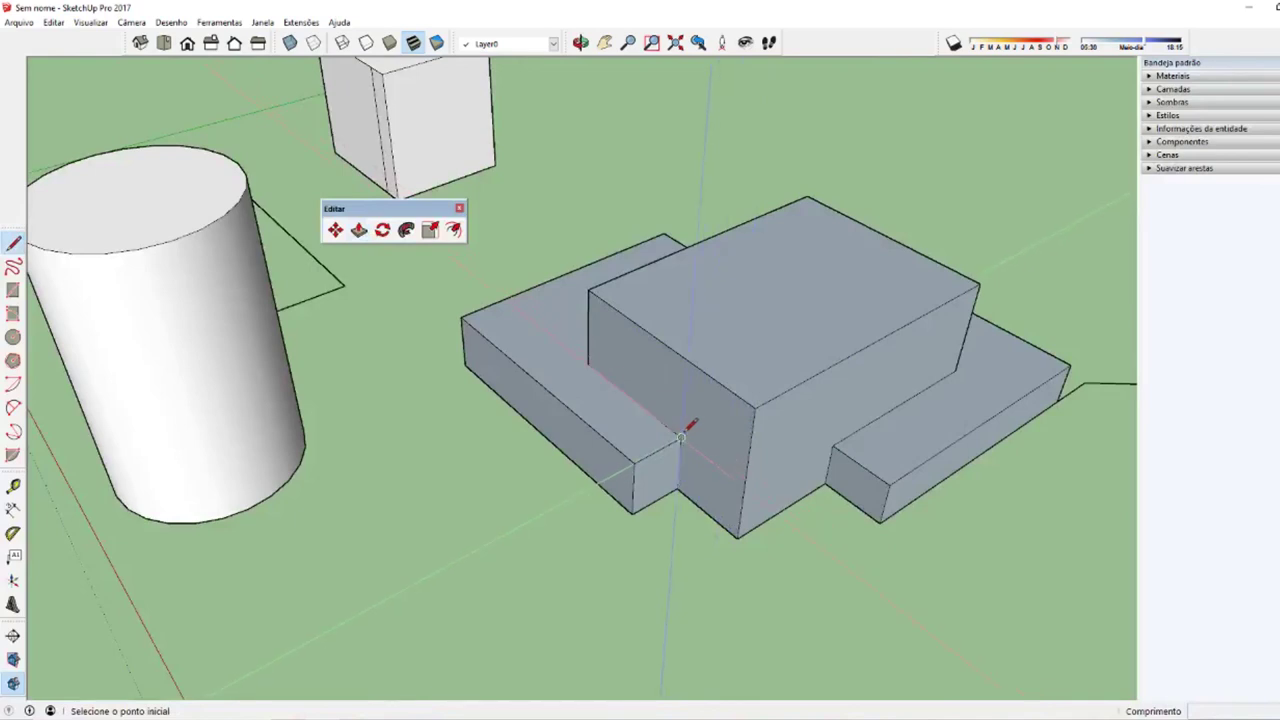
{"action": "left_click", "coordinate": [681, 437]}
{"action": "left_click", "coordinate": [755, 408]}
{"action": "left_click", "coordinate": [740, 537]}
{"action": "key", "text": "space"}
{"action": "key", "text": "p"}
{"action": "left_click", "coordinate": [725, 457]}
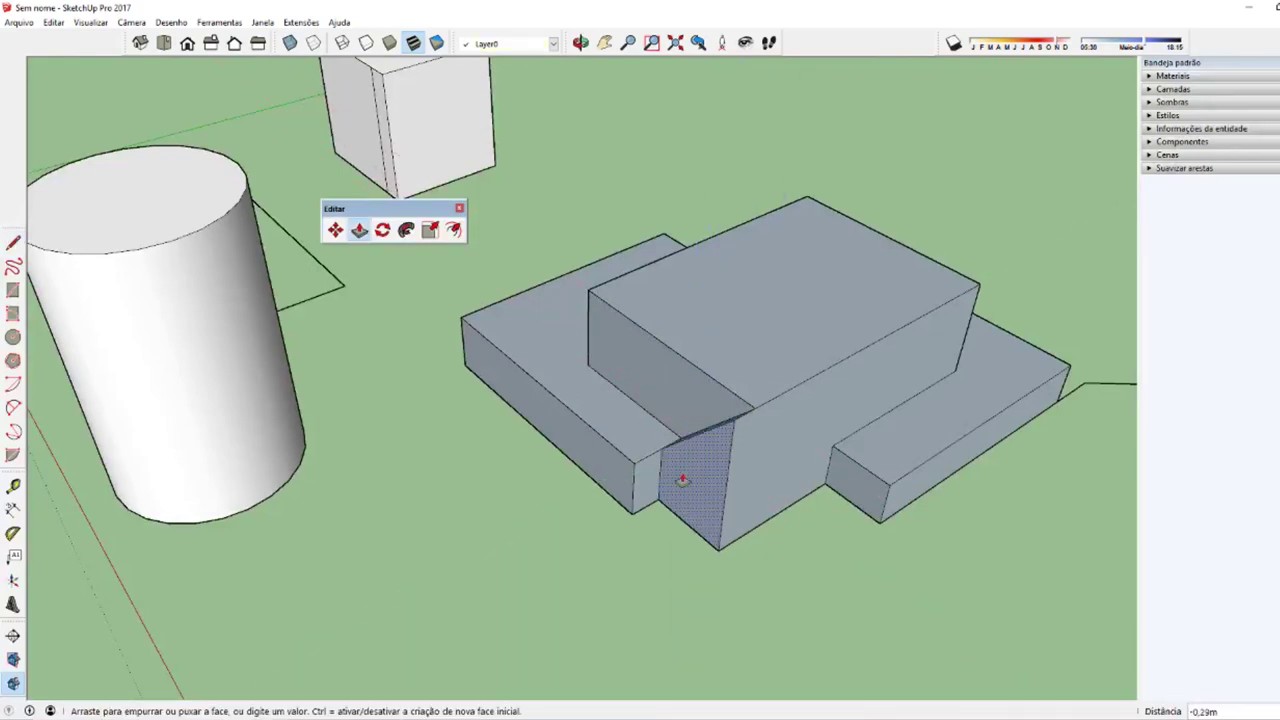
{"action": "left_click", "coordinate": [608, 531]}
{"action": "left_click", "coordinate": [677, 506]}
{"action": "mouse_move", "coordinate": [537, 557]}
{"action": "middle_mouse_down"}
{"action": "mouse_move", "coordinate": [524, 464]}
{"action": "mouse_move", "coordinate": [617, 488]}
{"action": "middle_mouse_up"}
Step: Divide the slab's face with a vertical line and select its left part
{"action": "key", "text": "space"}
{"action": "key", "text": "l"}
{"action": "left_click", "coordinate": [582, 590]}
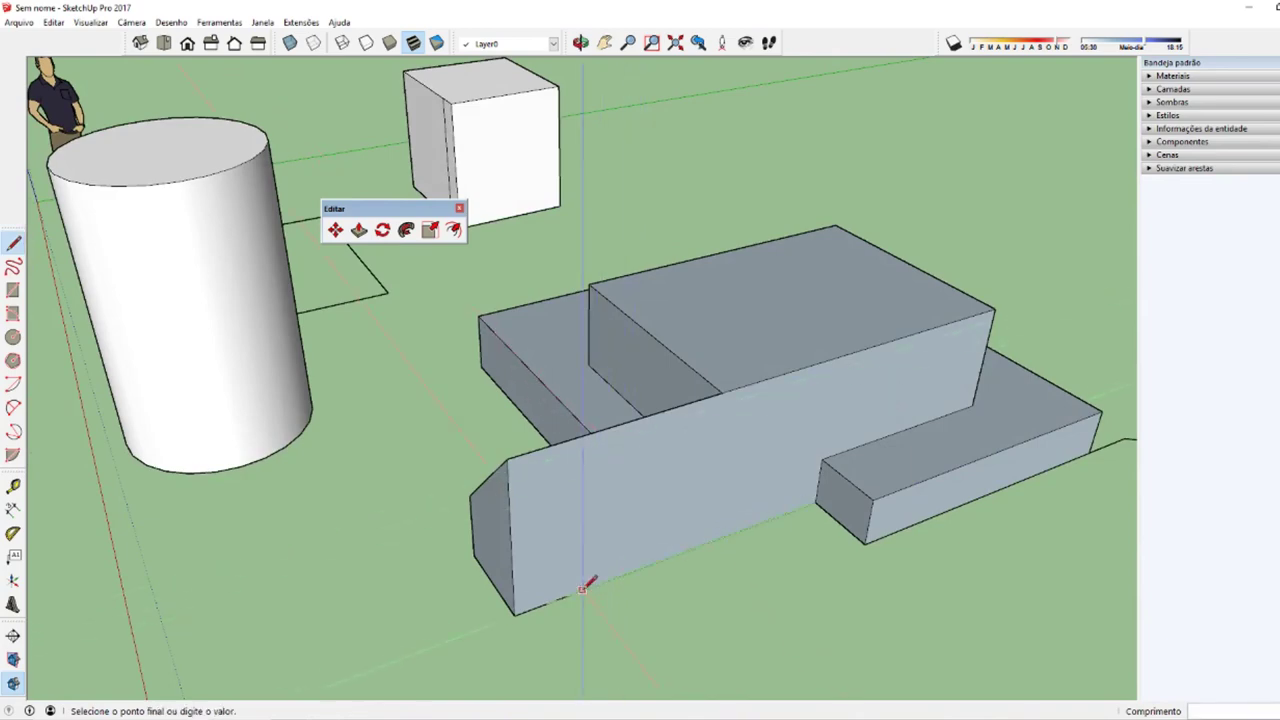
{"action": "left_click", "coordinate": [583, 433]}
{"action": "key", "text": "space"}
{"action": "left_click", "coordinate": [563, 505]}
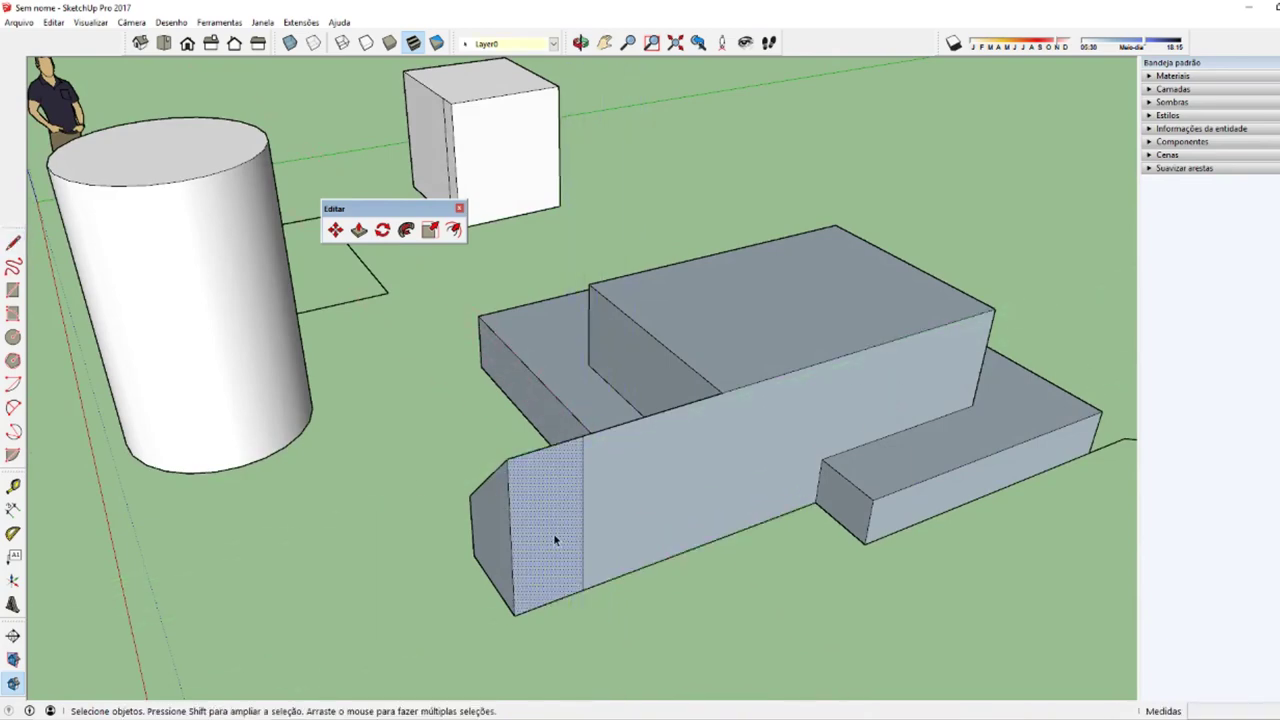
{"action": "key", "text": "p"}
{"action": "mouse_move", "coordinate": [634, 620]}
{"action": "middle_mouse_down"}
{"action": "mouse_move", "coordinate": [194, 580]}
{"action": "mouse_move", "coordinate": [491, 443]}
{"action": "mouse_move", "coordinate": [529, 500]}
{"action": "mouse_move", "coordinate": [563, 518]}
{"action": "mouse_move", "coordinate": [703, 434]}
{"action": "mouse_move", "coordinate": [931, 491]}
{"action": "mouse_move", "coordinate": [697, 443]}
{"action": "mouse_move", "coordinate": [634, 460]}
{"action": "middle_mouse_up"}
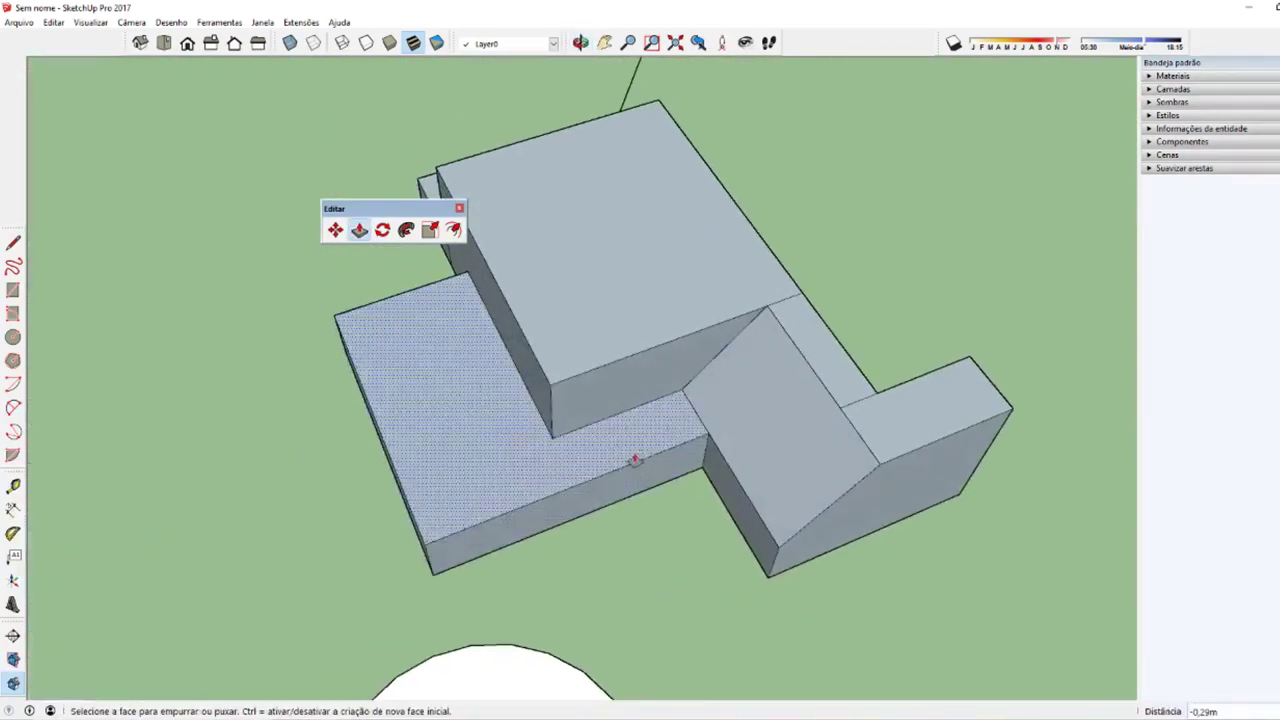
Step: Draw a diagonal at the inner corner to form a triangle and push it inward
{"action": "key", "text": "l"}
{"action": "left_click", "coordinate": [550, 384]}
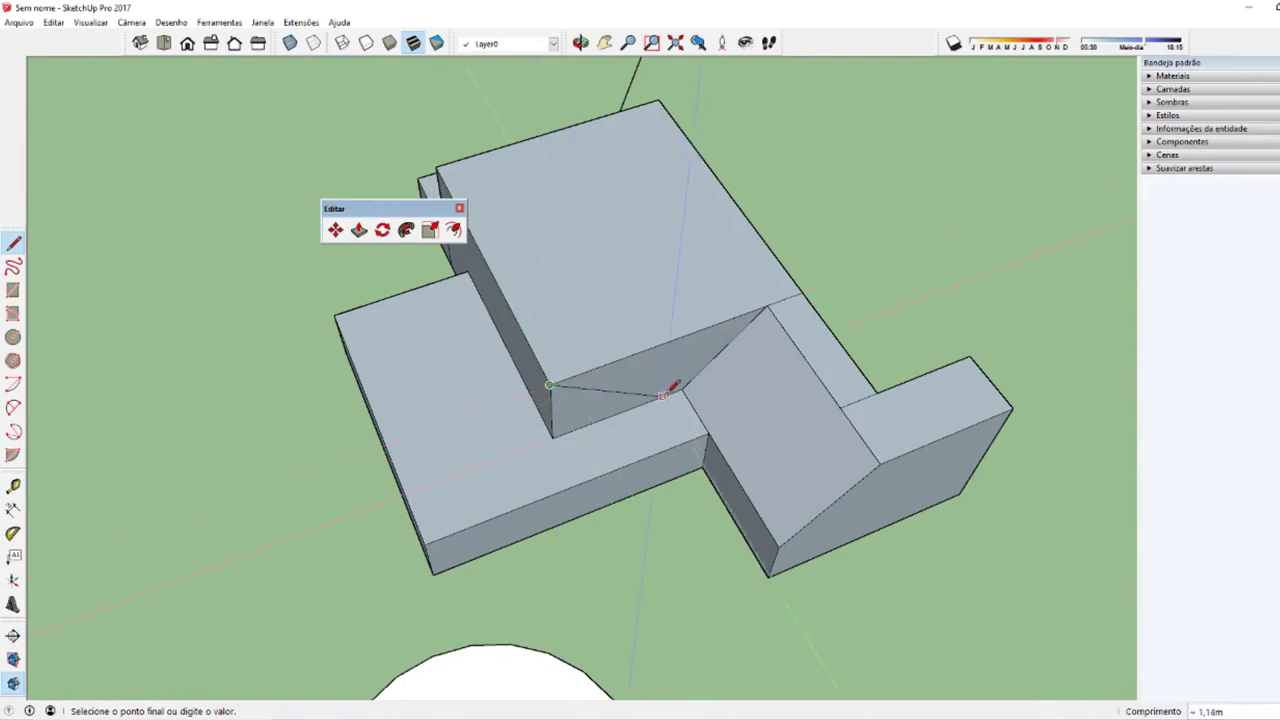
{"action": "key", "text": "space"}
{"action": "left_click", "coordinate": [605, 410]}
{"action": "key", "text": "p"}
{"action": "left_click_drag", "start_coordinate": [603, 410], "coordinate": [518, 508]}
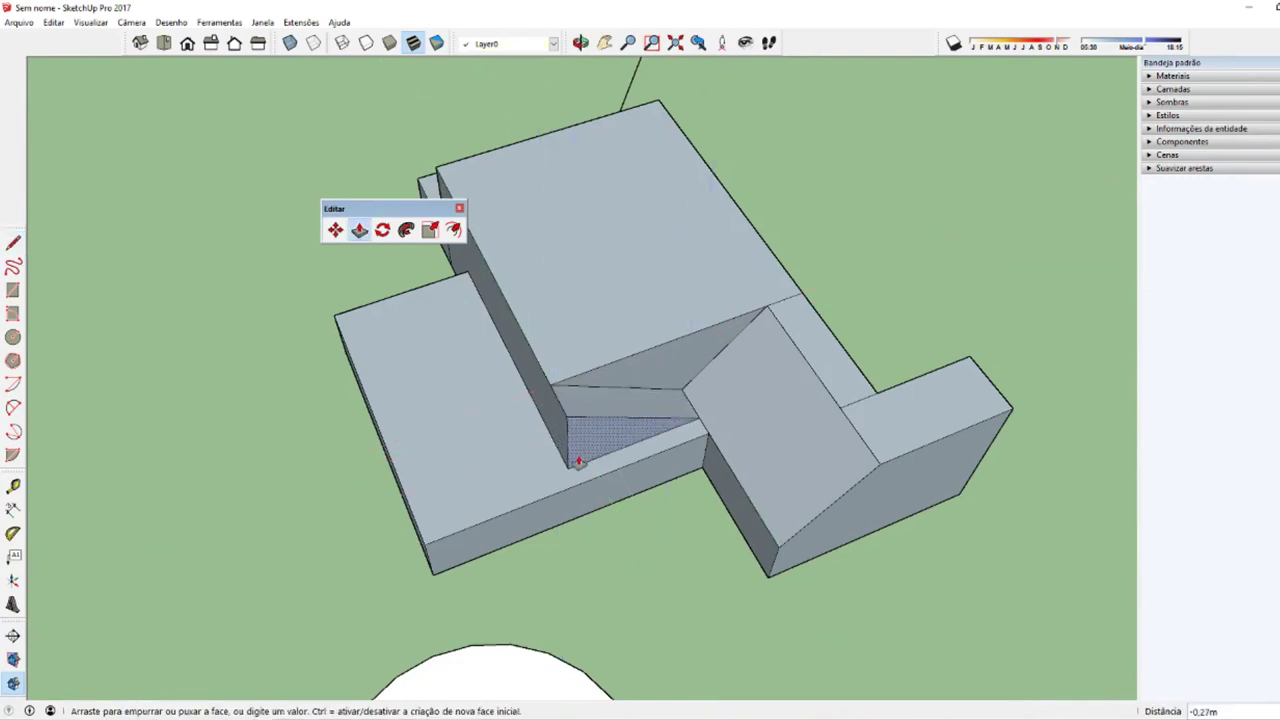
{"action": "left_click", "coordinate": [503, 517]}
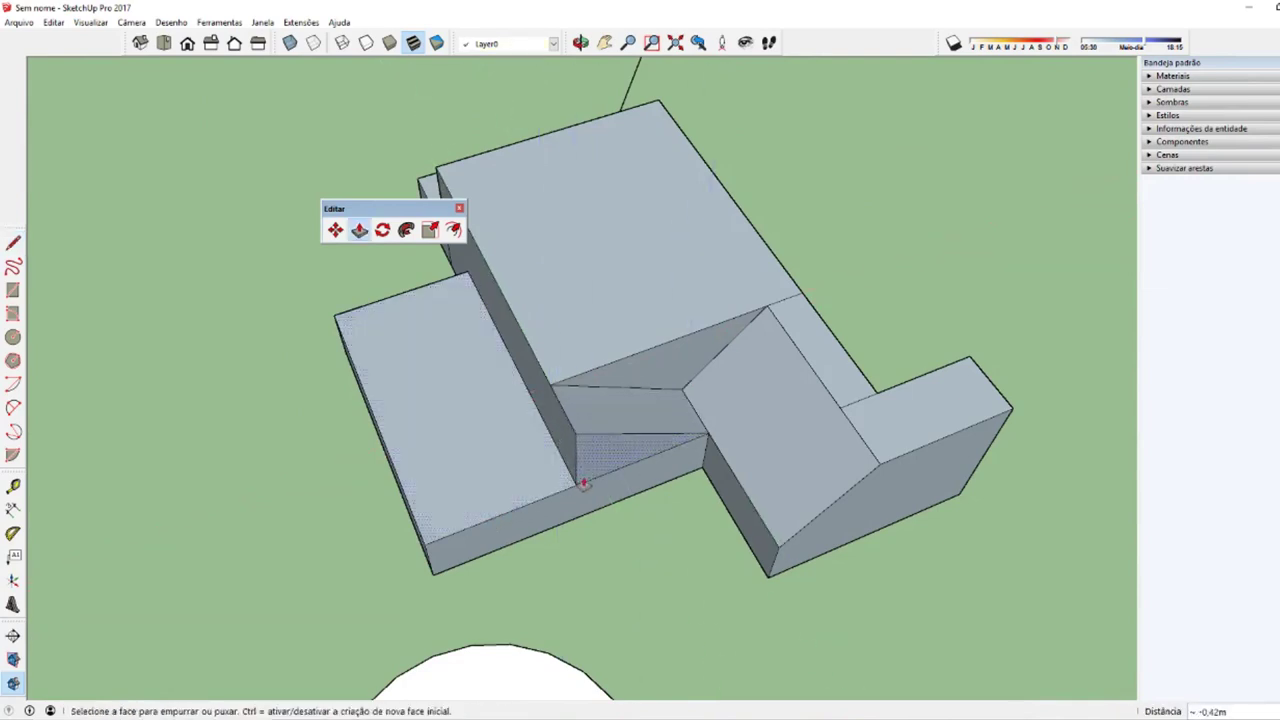
{"action": "mouse_move", "coordinate": [503, 517]}
{"action": "middle_mouse_down"}
{"action": "mouse_move", "coordinate": [200, 163]}
{"action": "mouse_move", "coordinate": [920, 334]}
{"action": "mouse_move", "coordinate": [569, 381]}
{"action": "mouse_move", "coordinate": [566, 457]}
{"action": "mouse_move", "coordinate": [629, 414]}
{"action": "mouse_move", "coordinate": [589, 425]}
{"action": "middle_mouse_up"}
Step: Draw a diagonal on the front face and pull the main block's front forward
{"action": "left_click", "coordinate": [521, 434]}
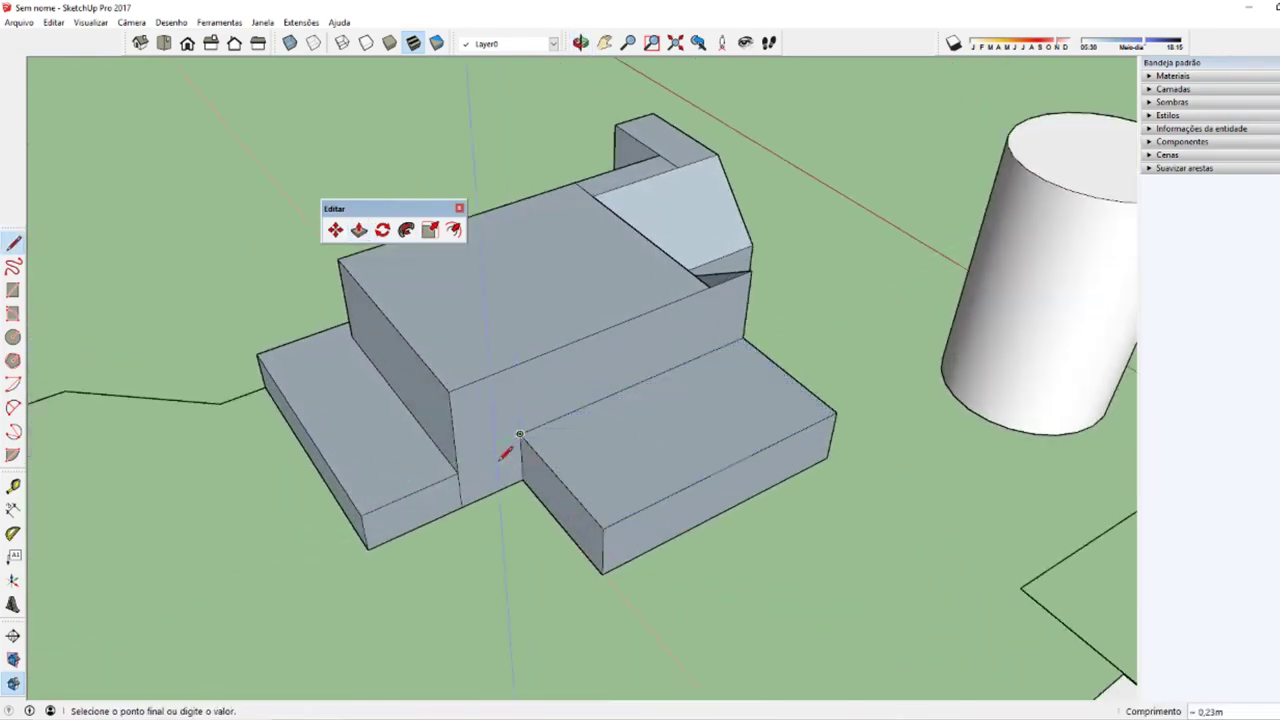
{"action": "left_click", "coordinate": [462, 506]}
{"action": "key", "text": "space"}
{"action": "key", "text": "p"}
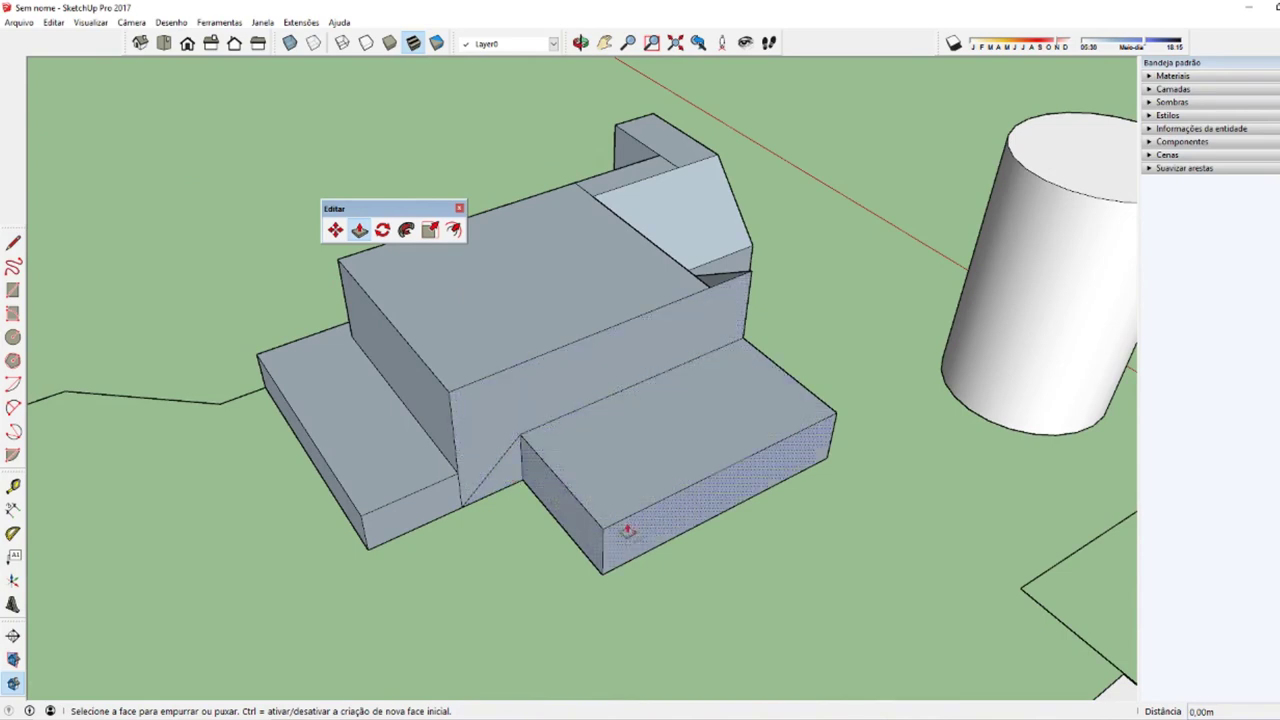
{"action": "left_click_drag", "start_coordinate": [478, 452], "coordinate": [516, 461]}
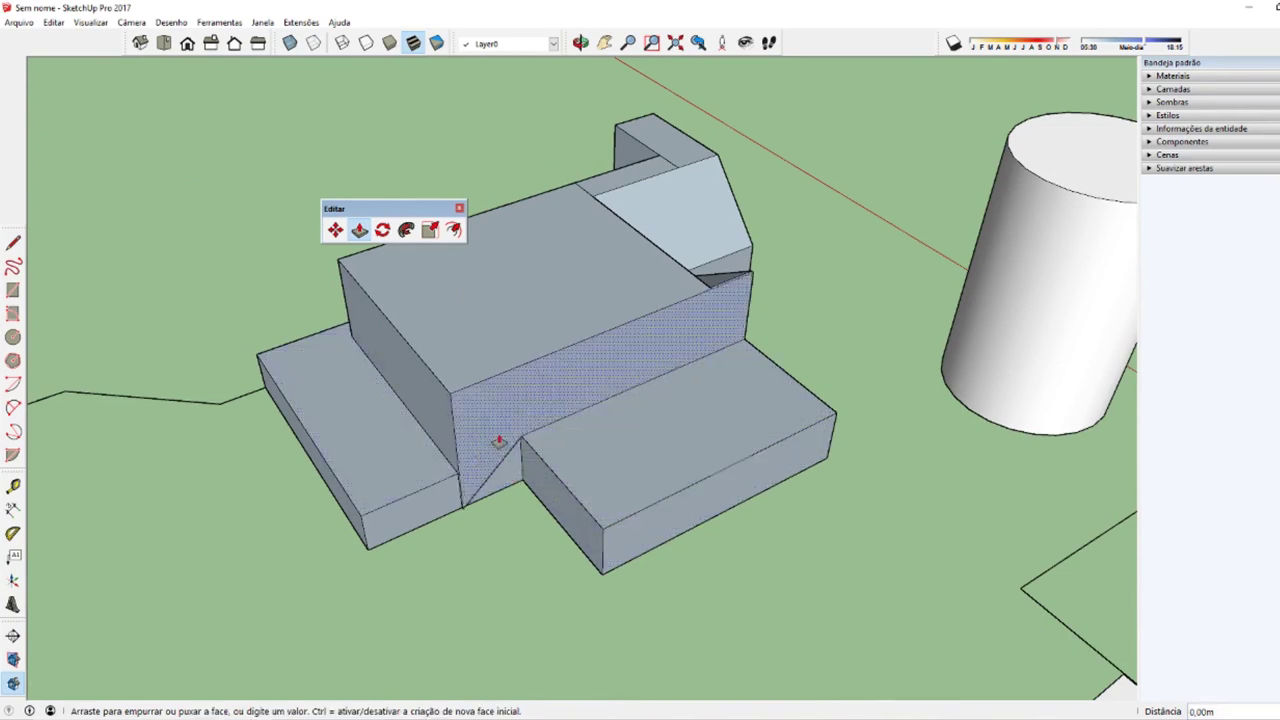
Step: Push the small triangular face at the front inward
{"action": "middle_click_drag", "start_coordinate": [516, 461], "coordinate": [451, 400]}
{"action": "left_click", "coordinate": [465, 445]}
{"action": "left_click", "coordinate": [485, 505]}
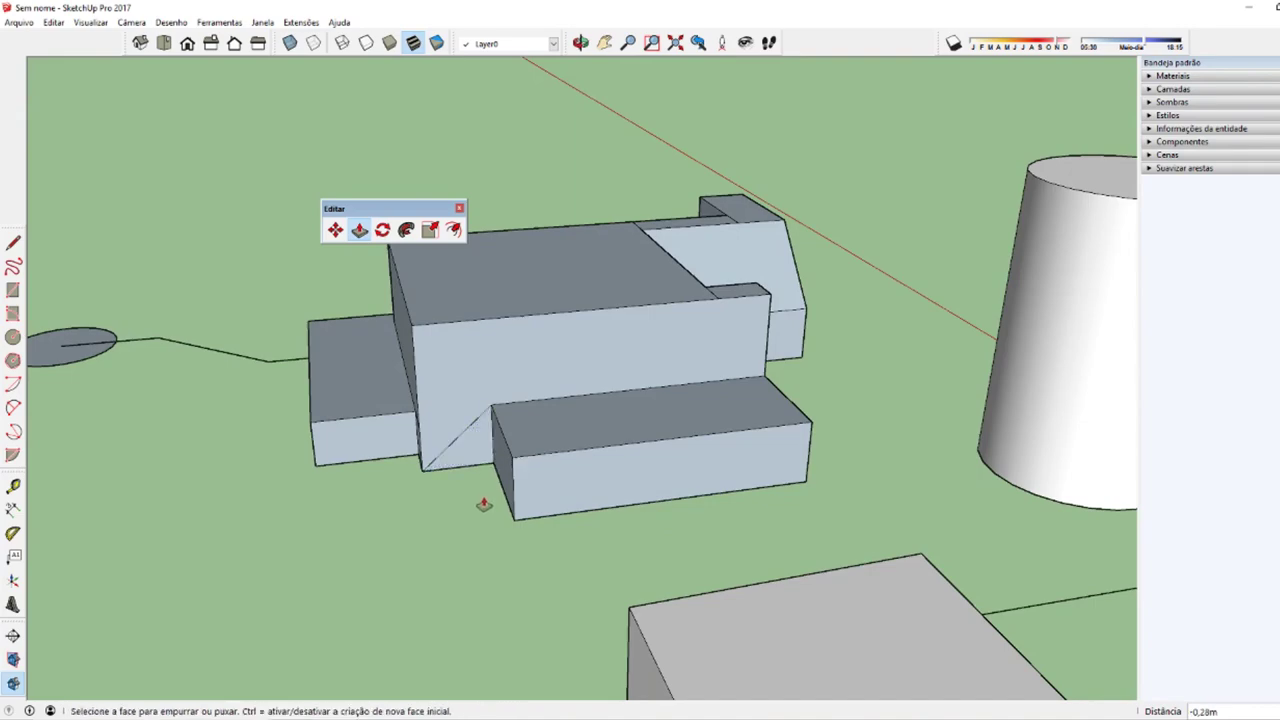
{"action": "left_click", "coordinate": [478, 462]}
{"action": "left_click", "coordinate": [478, 462]}
{"action": "middle_click_drag", "start_coordinate": [478, 462], "coordinate": [677, 477]}
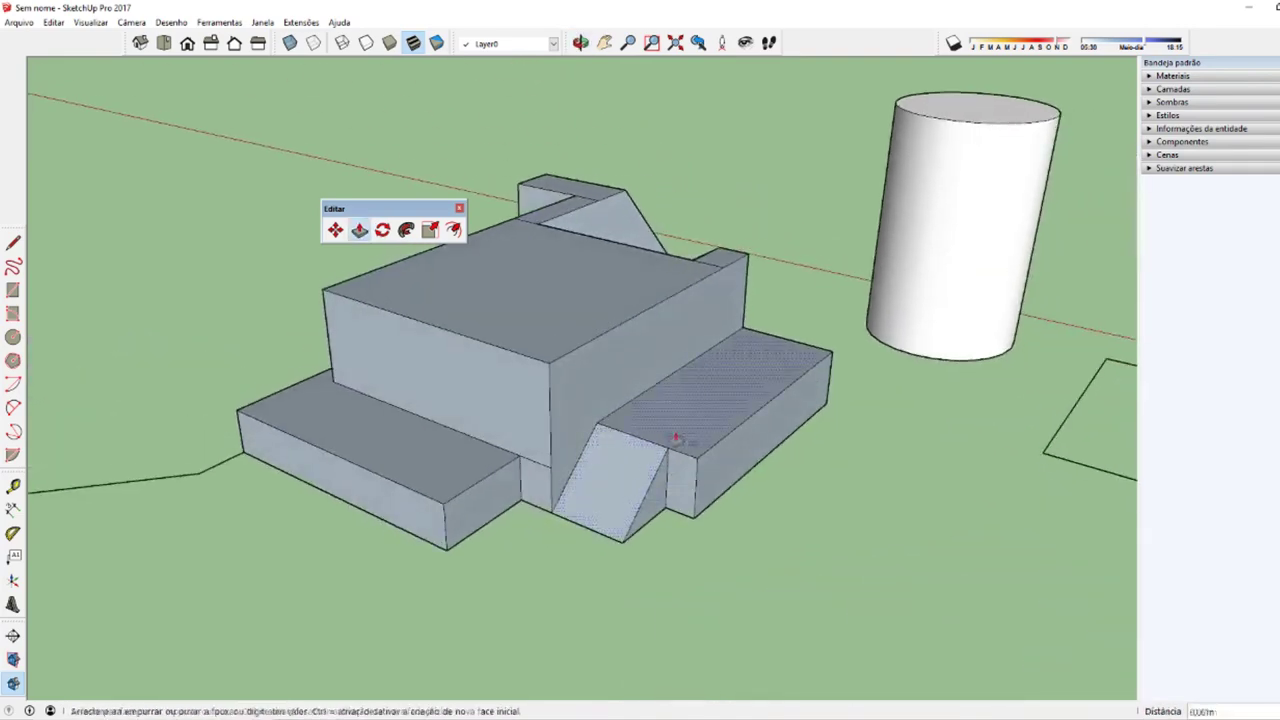
{"action": "middle_click_drag", "start_coordinate": [672, 417], "coordinate": [250, 457]}
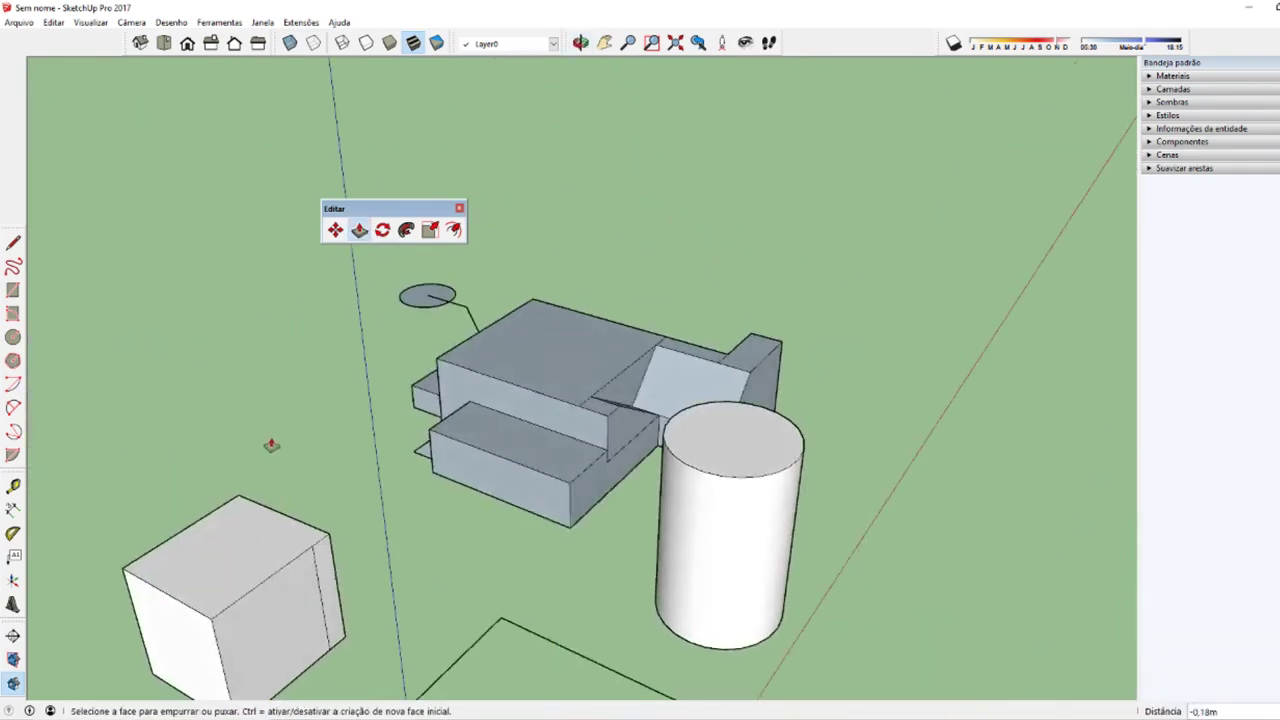
Step: Pull the top block up to make it much taller
{"action": "left_click", "coordinate": [563, 366]}
{"action": "left_click", "coordinate": [580, 306]}
{"action": "mouse_move", "coordinate": [580, 306]}
{"action": "middle_mouse_down"}
{"action": "mouse_move", "coordinate": [543, 440]}
{"action": "mouse_move", "coordinate": [256, 412]}
{"action": "mouse_move", "coordinate": [604, 317]}
{"action": "middle_mouse_up"}
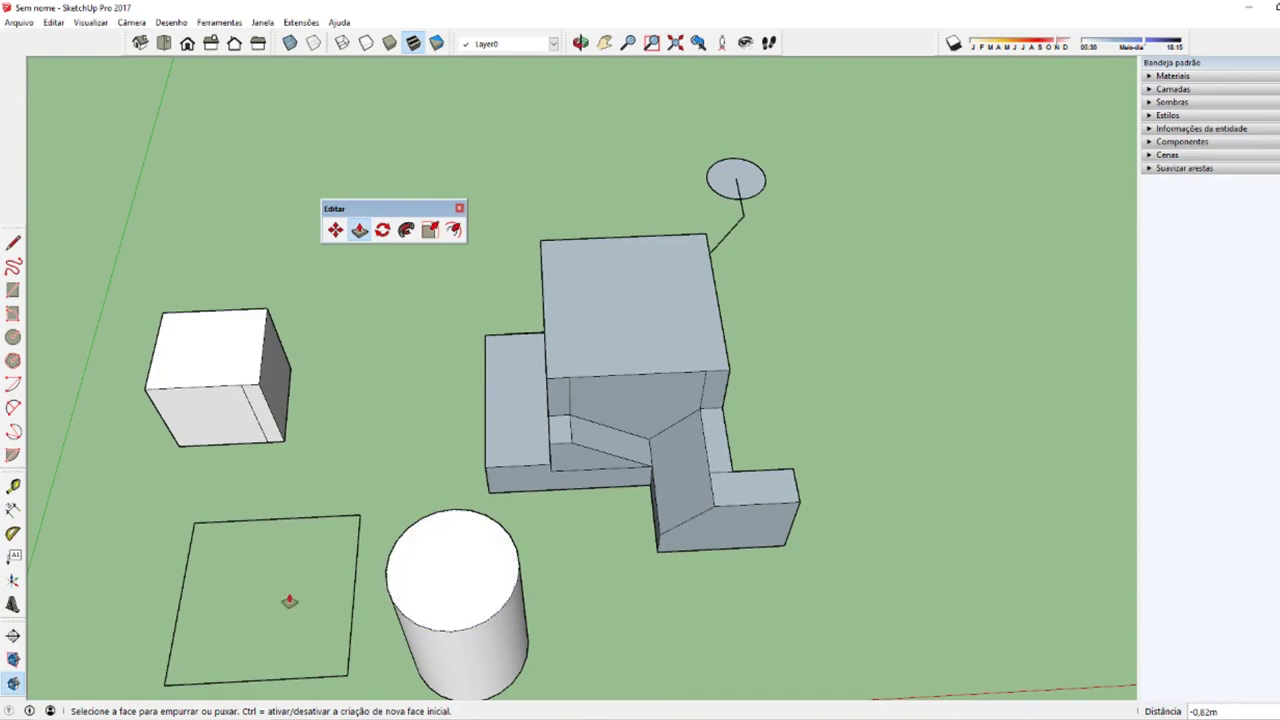
{"action": "key", "text": "space"}
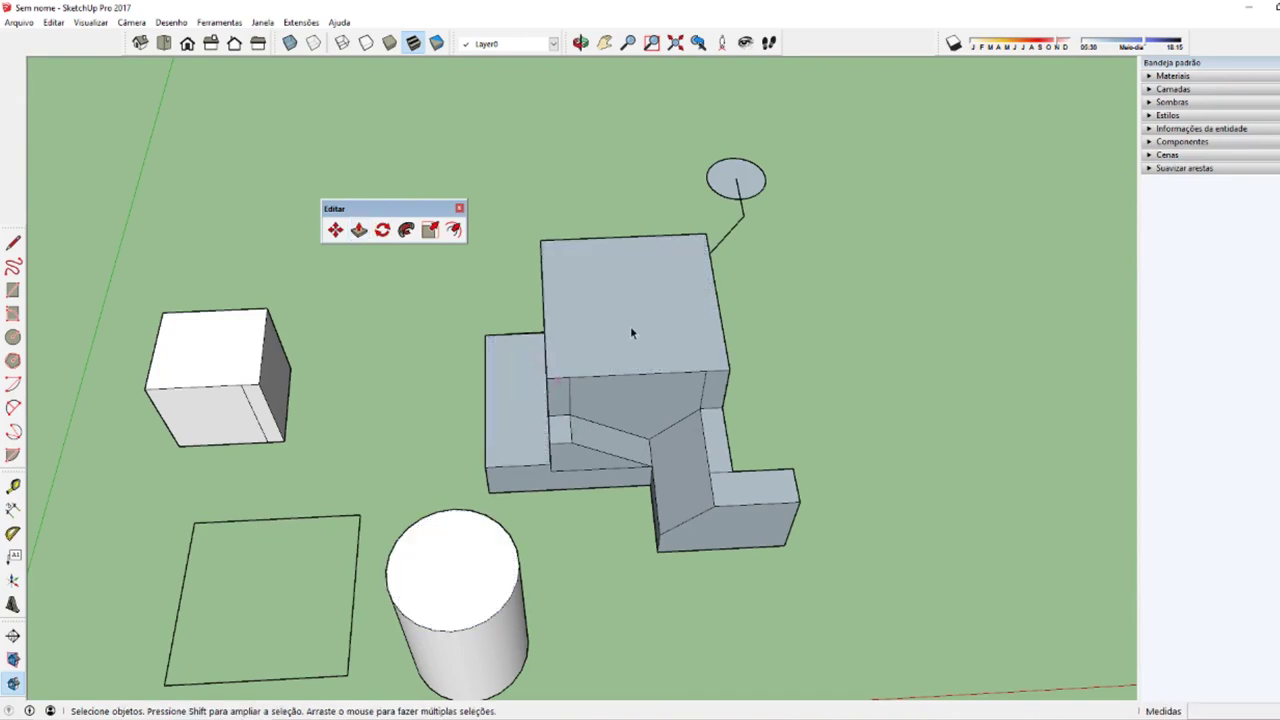
Step: Delete the grey building's top face and orbit around to inspect the open interior
{"action": "left_click", "coordinate": [632, 332]}
{"action": "mouse_move", "coordinate": [633, 335]}
{"action": "middle_mouse_down"}
{"action": "mouse_move", "coordinate": [466, 355]}
{"action": "mouse_move", "coordinate": [363, 403]}
{"action": "mouse_move", "coordinate": [22, 378]}
{"action": "middle_mouse_up"}
{"action": "key", "text": "Delete"}
{"action": "scroll", "coordinate": [700, 324], "scroll_direction": "up", "scroll_amount": 5}
{"action": "mouse_move", "coordinate": [700, 324]}
{"action": "middle_mouse_down"}
{"action": "mouse_move", "coordinate": [343, 480]}
{"action": "mouse_move", "coordinate": [266, 537]}
{"action": "mouse_move", "coordinate": [430, 144]}
{"action": "mouse_move", "coordinate": [514, 354]}
{"action": "mouse_move", "coordinate": [794, 206]}
{"action": "mouse_move", "coordinate": [997, 222]}
{"action": "mouse_move", "coordinate": [797, 429]}
{"action": "mouse_move", "coordinate": [672, 375]}
{"action": "mouse_move", "coordinate": [357, 406]}
{"action": "mouse_move", "coordinate": [91, 360]}
{"action": "mouse_move", "coordinate": [654, 331]}
{"action": "mouse_move", "coordinate": [820, 397]}
{"action": "mouse_move", "coordinate": [960, 326]}
{"action": "mouse_move", "coordinate": [974, 240]}
{"action": "mouse_move", "coordinate": [903, 328]}
{"action": "middle_mouse_up"}
{"action": "scroll", "coordinate": [853, 343], "scroll_direction": "down", "scroll_amount": 2}
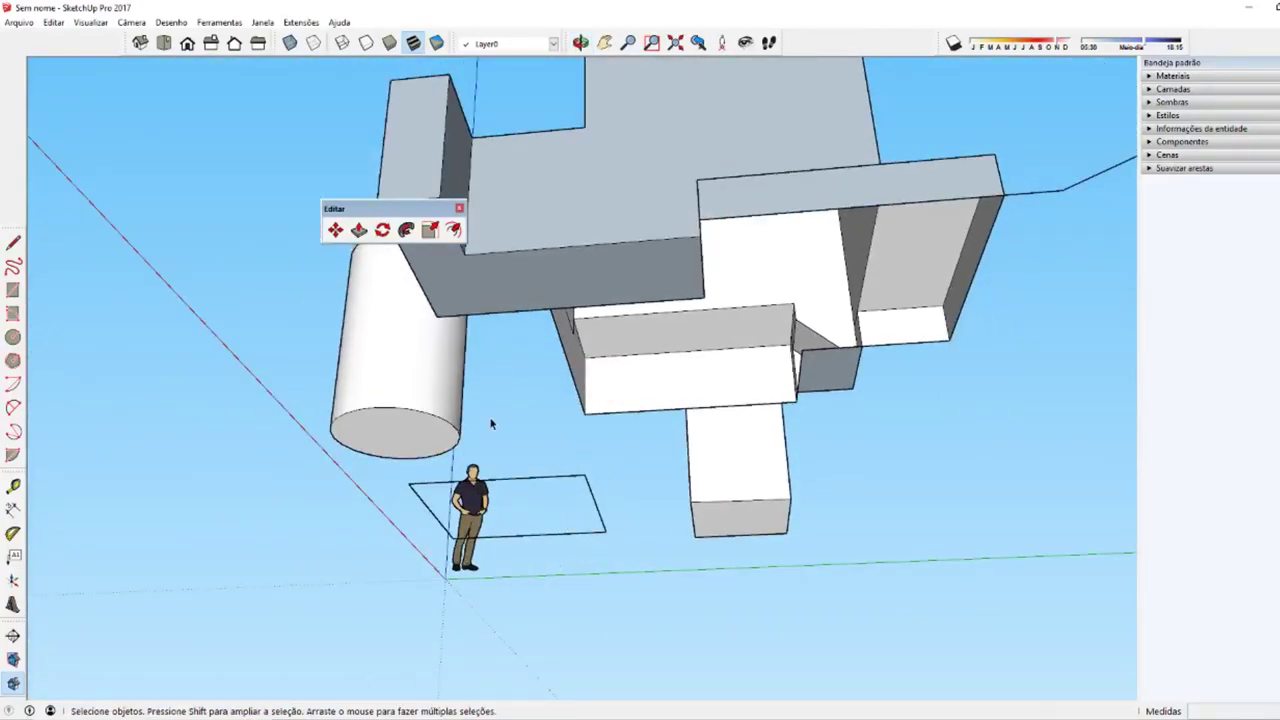
{"action": "mouse_move", "coordinate": [553, 522]}
{"action": "middle_mouse_down"}
{"action": "mouse_move", "coordinate": [731, 640]}
{"action": "mouse_move", "coordinate": [910, 639]}
{"action": "mouse_move", "coordinate": [334, 486]}
{"action": "mouse_move", "coordinate": [415, 568]}
{"action": "middle_mouse_up"}
{"action": "scroll", "coordinate": [371, 368], "scroll_direction": "up", "scroll_amount": 2}
{"action": "mouse_move", "coordinate": [155, 428]}
{"action": "middle_mouse_down"}
{"action": "mouse_move", "coordinate": [306, 443]}
{"action": "mouse_move", "coordinate": [240, 440]}
{"action": "mouse_move", "coordinate": [368, 476]}
{"action": "middle_mouse_up"}
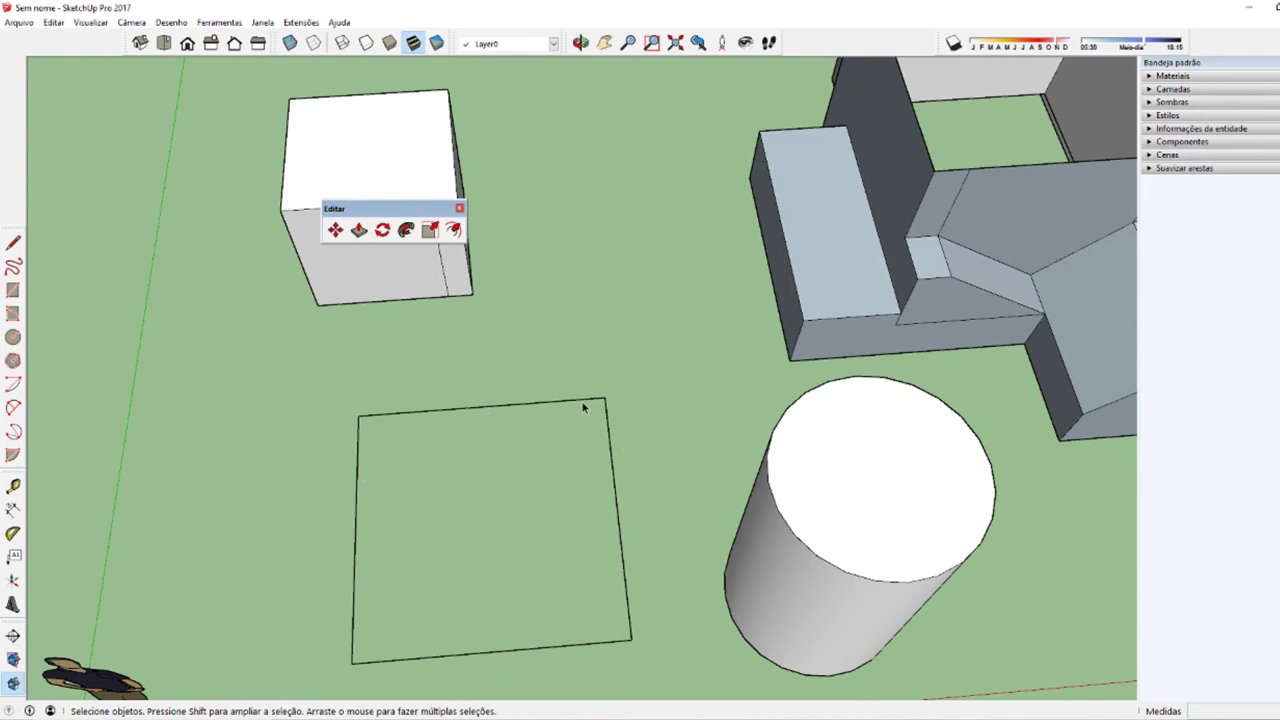
Step: Retrace the square's edge with a line to refill its face, undoing a trial diagonal
{"action": "middle_click_drag", "start_coordinate": [494, 432], "coordinate": [405, 557]}
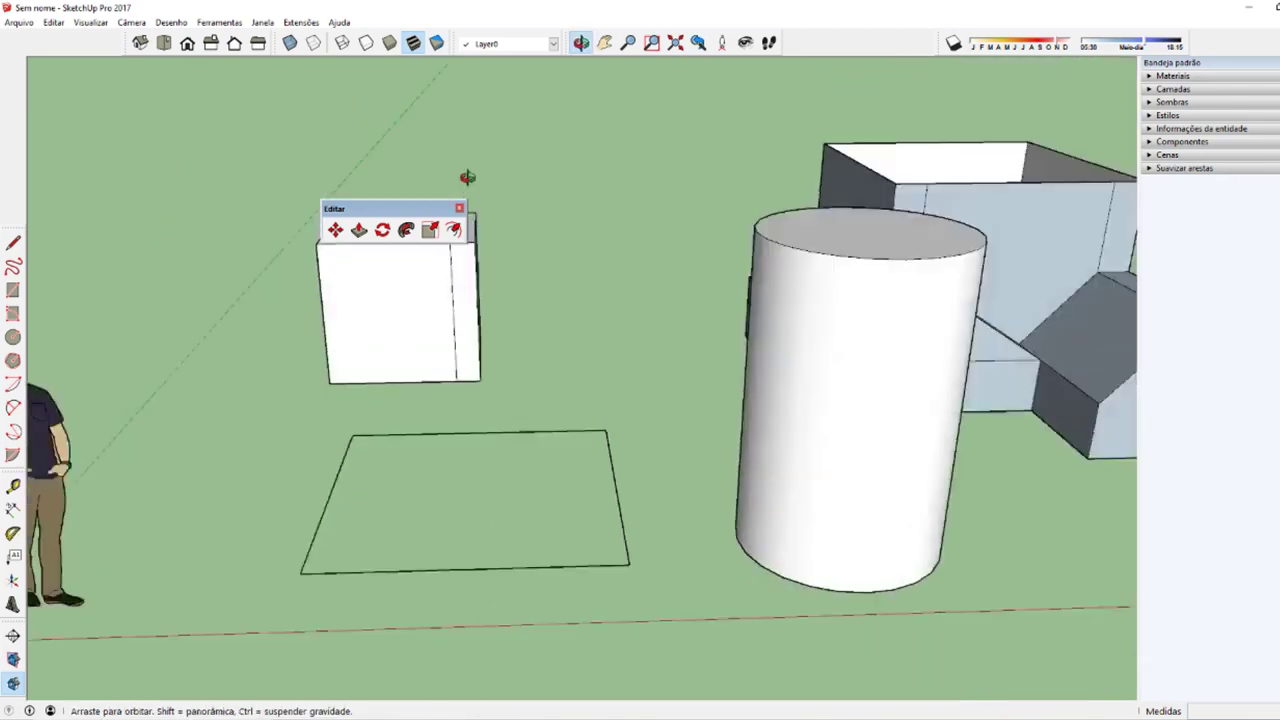
{"action": "key", "text": "l"}
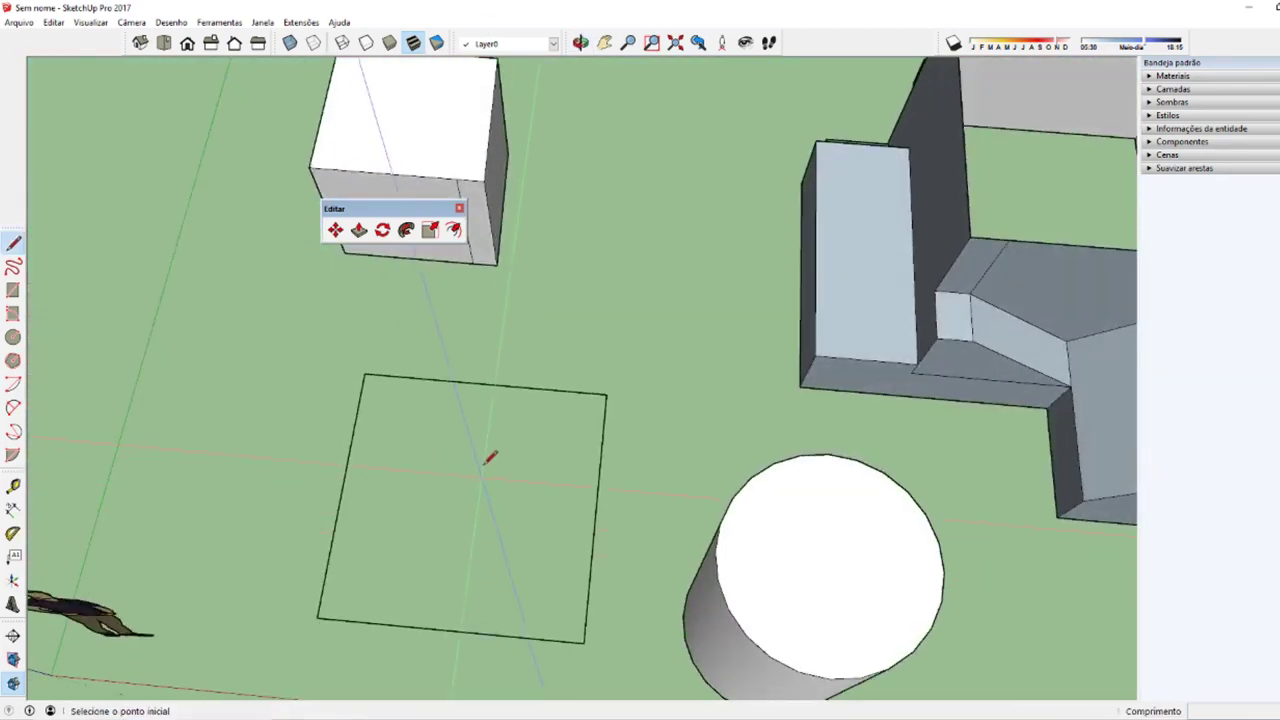
{"action": "left_click", "coordinate": [605, 393]}
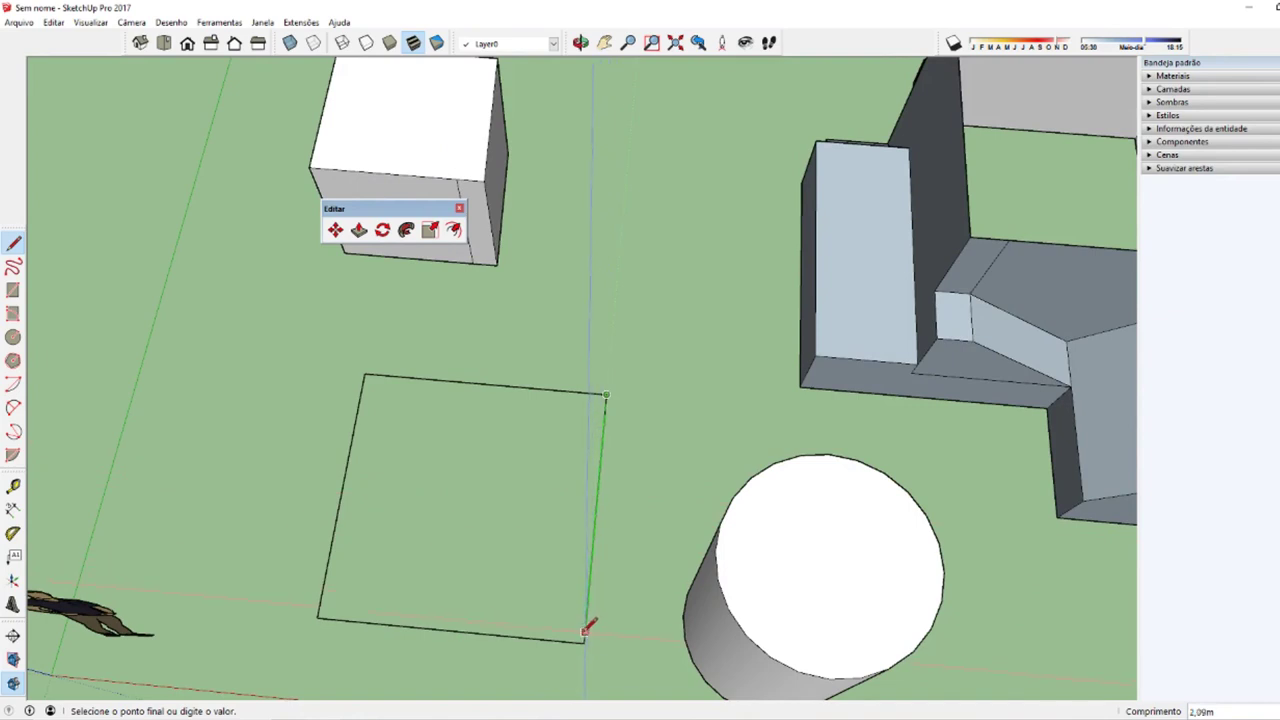
{"action": "left_click", "coordinate": [585, 640]}
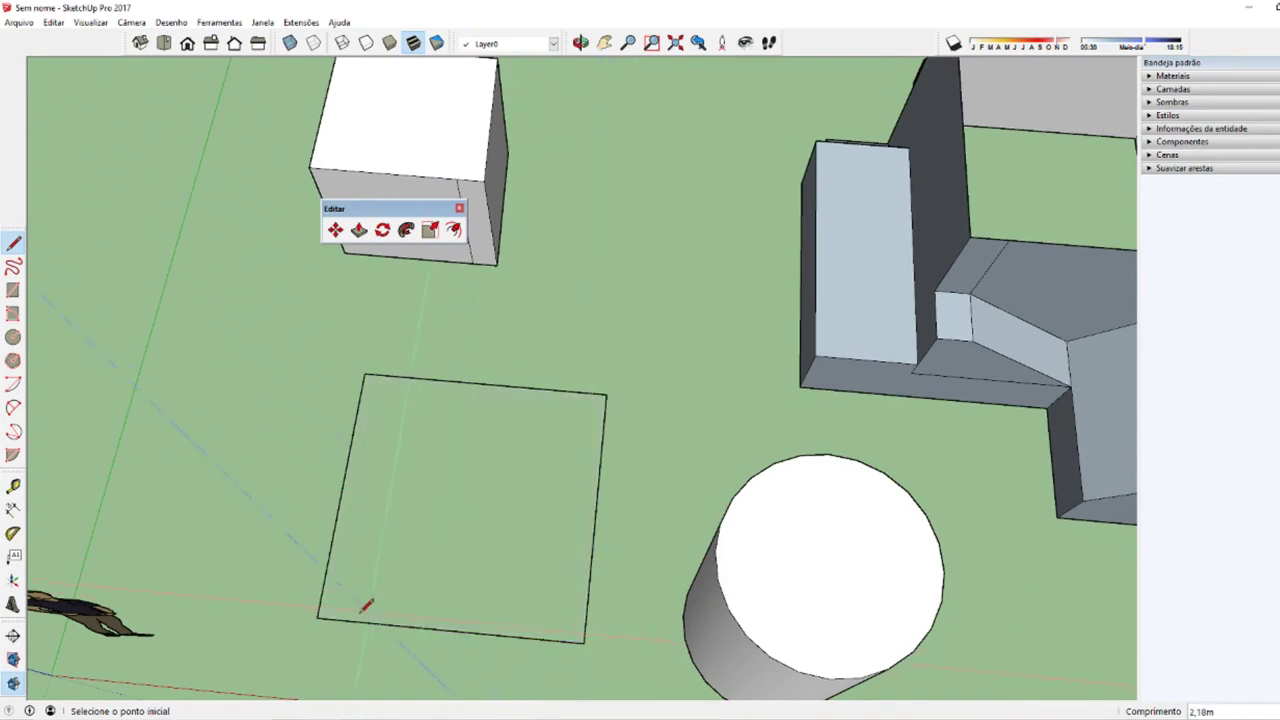
{"action": "left_click", "coordinate": [317, 617]}
{"action": "left_click", "coordinate": [604, 397]}
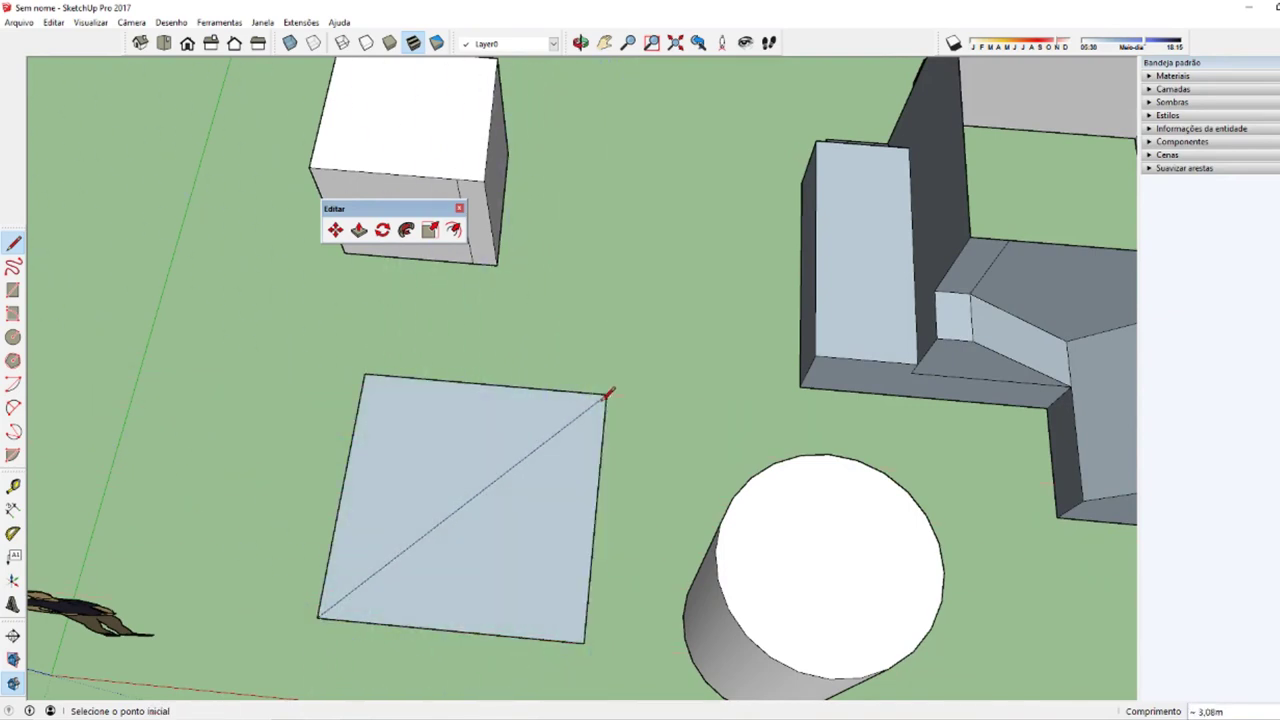
{"action": "key", "text": "ctrl+z"}
Step: Draw a short line across the square's corner, then erase it to leave the face clean
{"action": "left_click", "coordinate": [485, 385]}
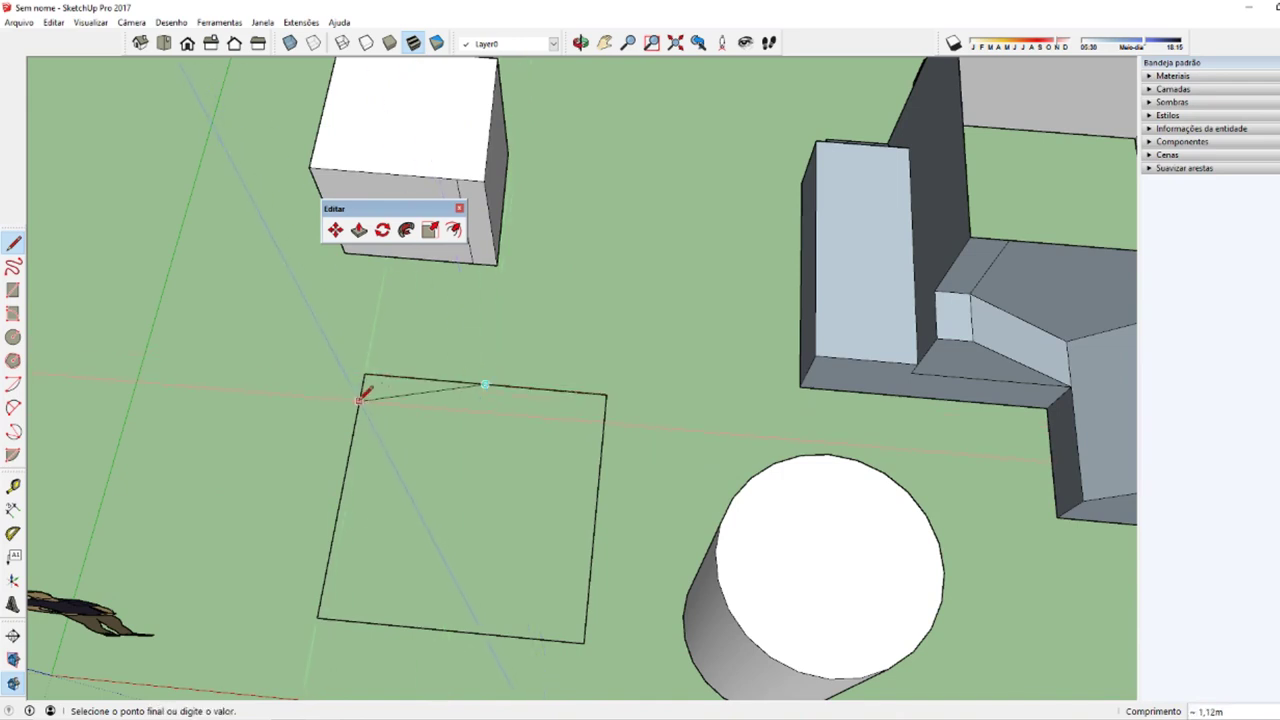
{"action": "left_click", "coordinate": [362, 400]}
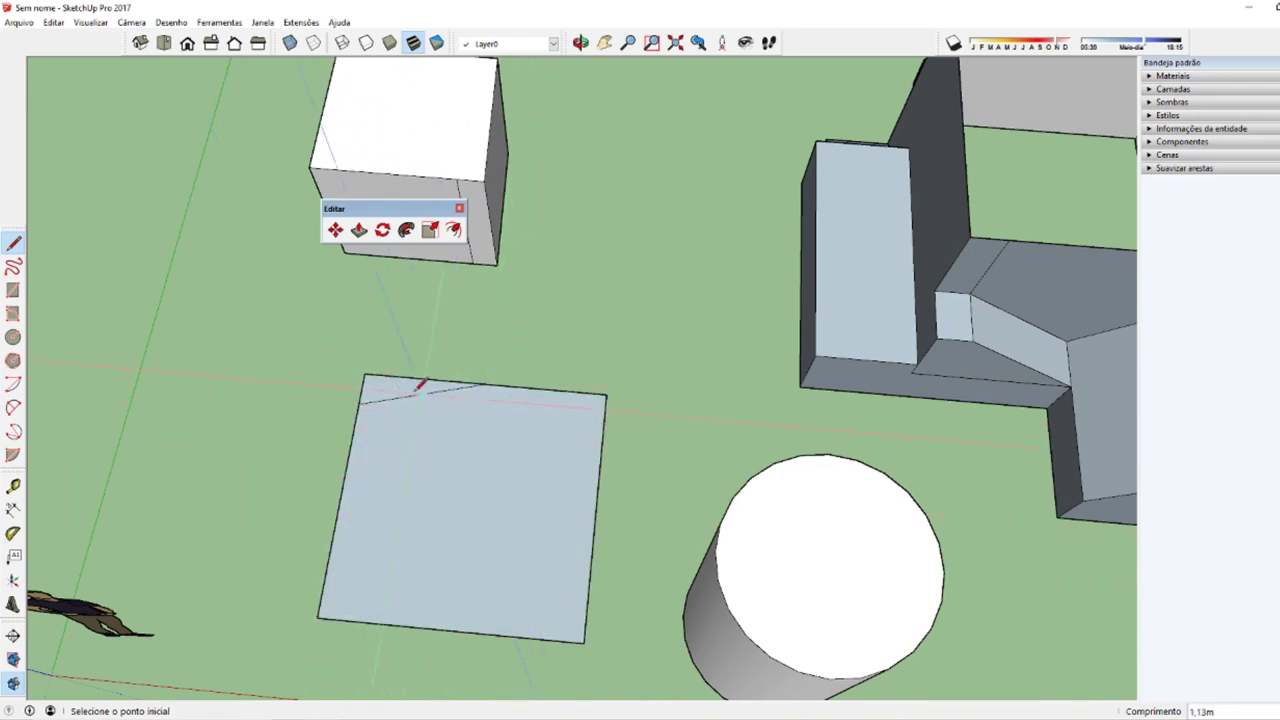
{"action": "key", "text": "e"}
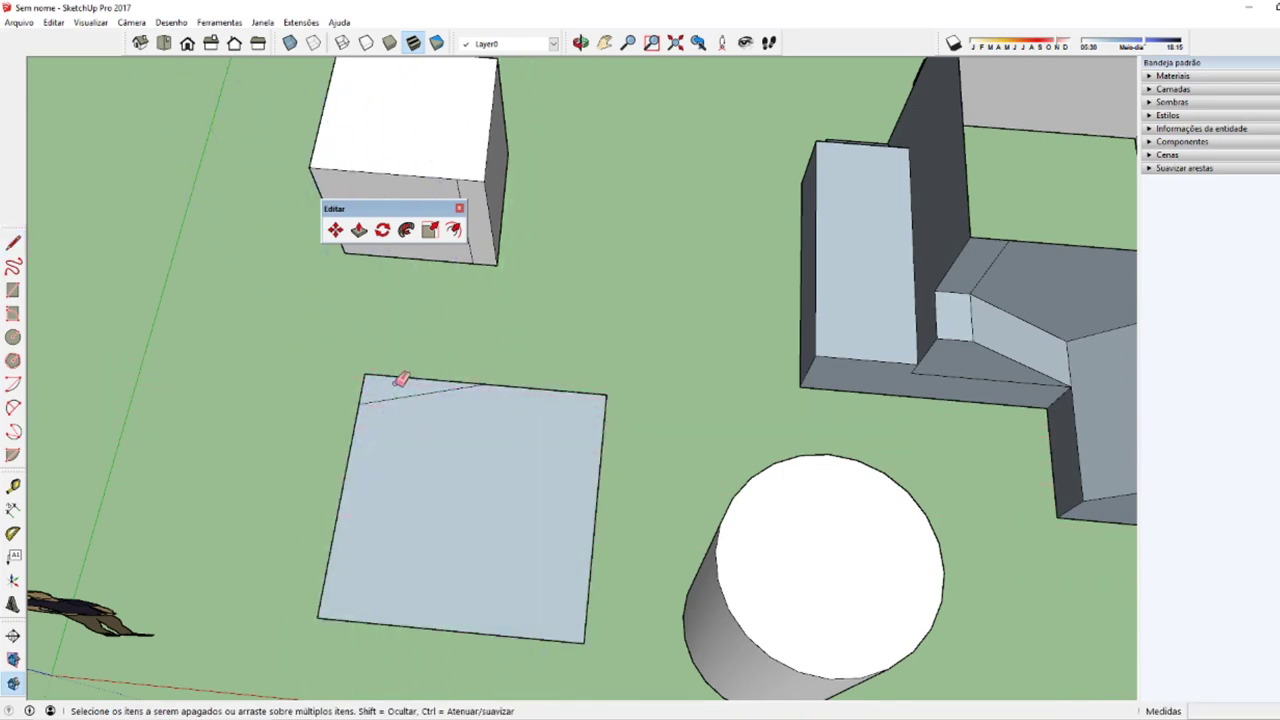
{"action": "left_click", "coordinate": [405, 396]}
{"action": "key", "text": "space"}
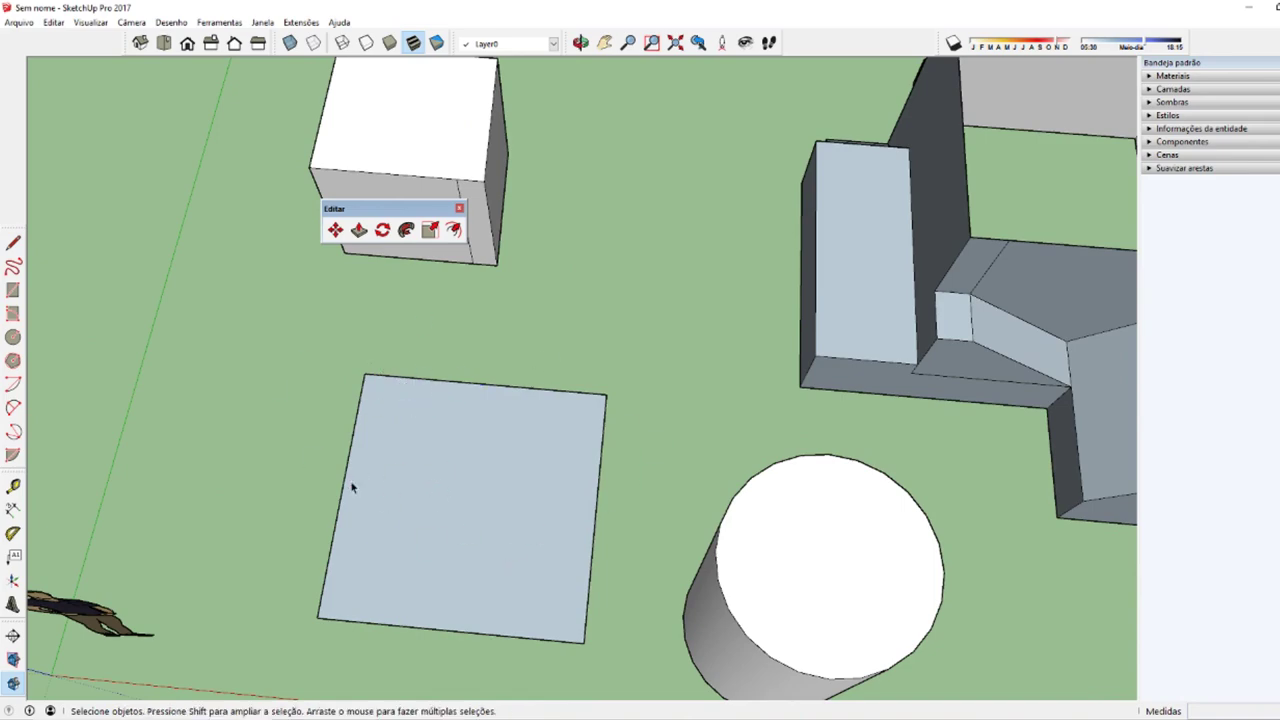
{"action": "middle_click_drag", "start_coordinate": [353, 487], "coordinate": [498, 492]}
{"action": "mouse_move", "coordinate": [603, 507]}
{"action": "middle_mouse_down"}
{"action": "mouse_move", "coordinate": [434, 534]}
{"action": "mouse_move", "coordinate": [860, 403]}
{"action": "mouse_move", "coordinate": [614, 143]}
{"action": "mouse_move", "coordinate": [323, 171]}
{"action": "mouse_move", "coordinate": [234, 323]}
{"action": "mouse_move", "coordinate": [232, 464]}
{"action": "mouse_move", "coordinate": [697, 194]}
{"action": "mouse_move", "coordinate": [689, 263]}
{"action": "mouse_move", "coordinate": [752, 416]}
{"action": "middle_mouse_up"}
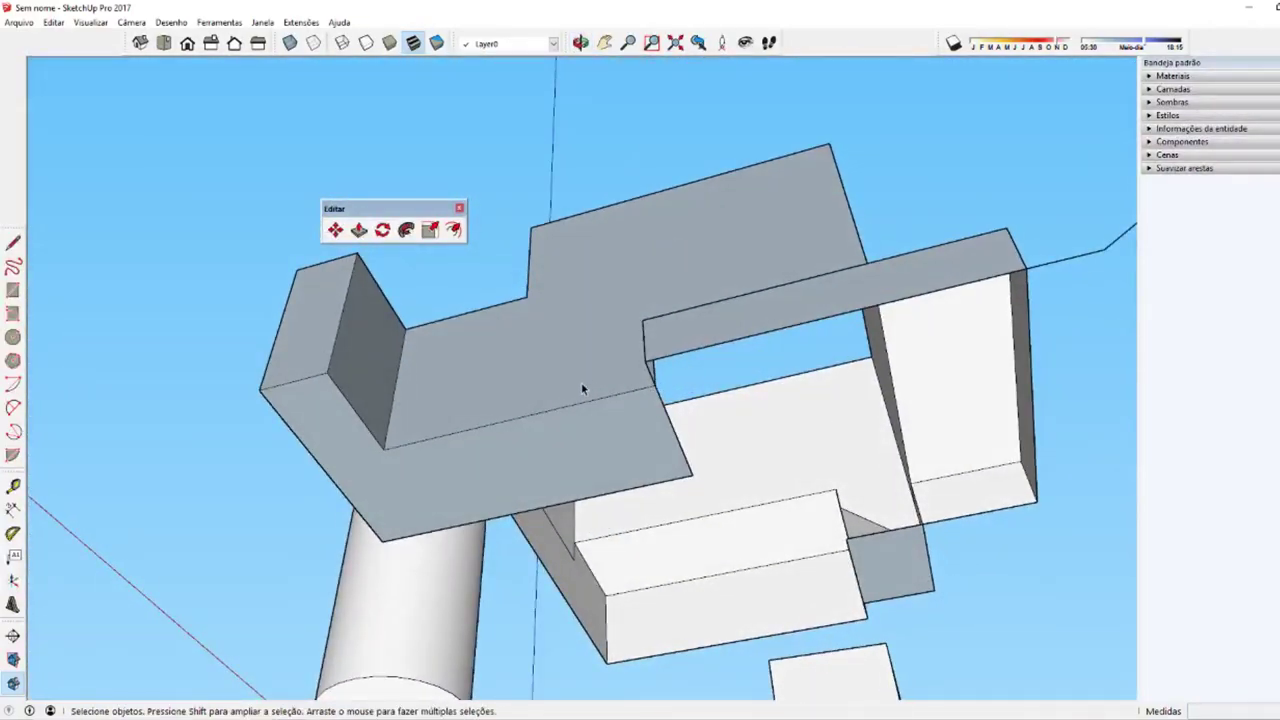
Step: Redraw an edge across the building's open underside to close it with a face
{"action": "mouse_move", "coordinate": [581, 388]}
{"action": "middle_mouse_down"}
{"action": "mouse_move", "coordinate": [571, 423]}
{"action": "mouse_move", "coordinate": [449, 457]}
{"action": "middle_mouse_up"}
{"action": "key", "text": "l"}
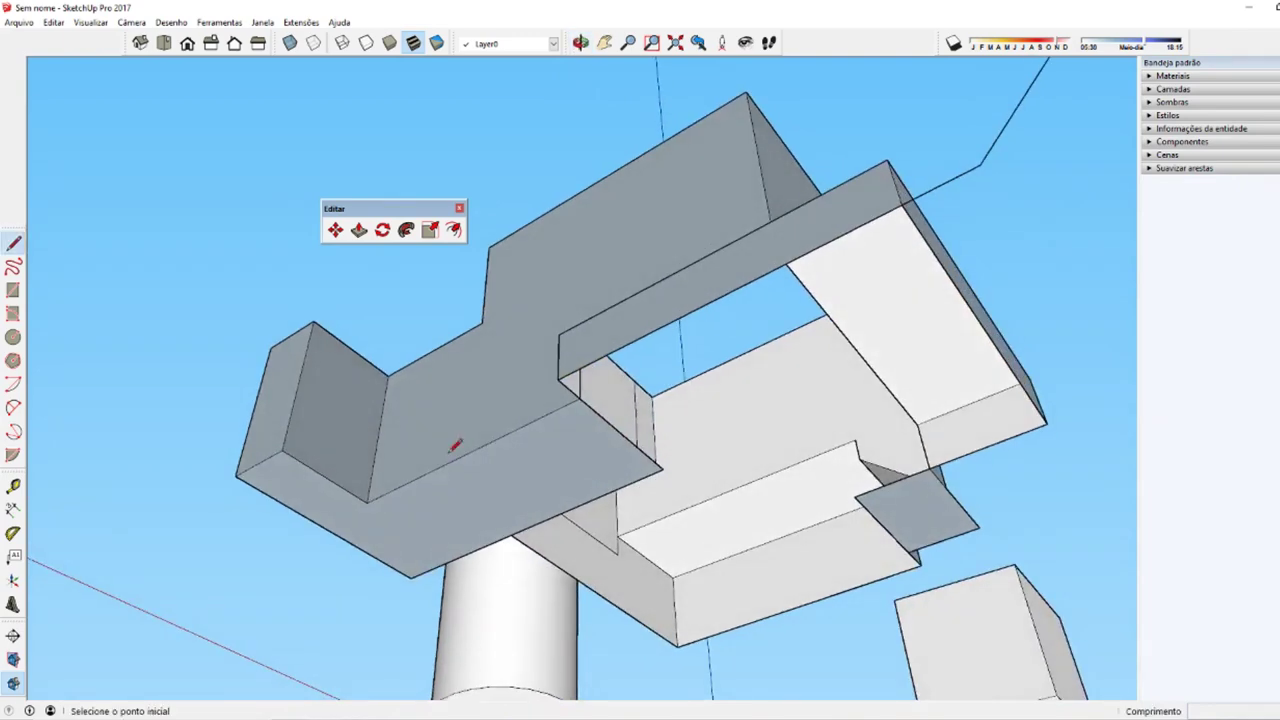
{"action": "left_click", "coordinate": [560, 377]}
{"action": "left_click", "coordinate": [905, 201]}
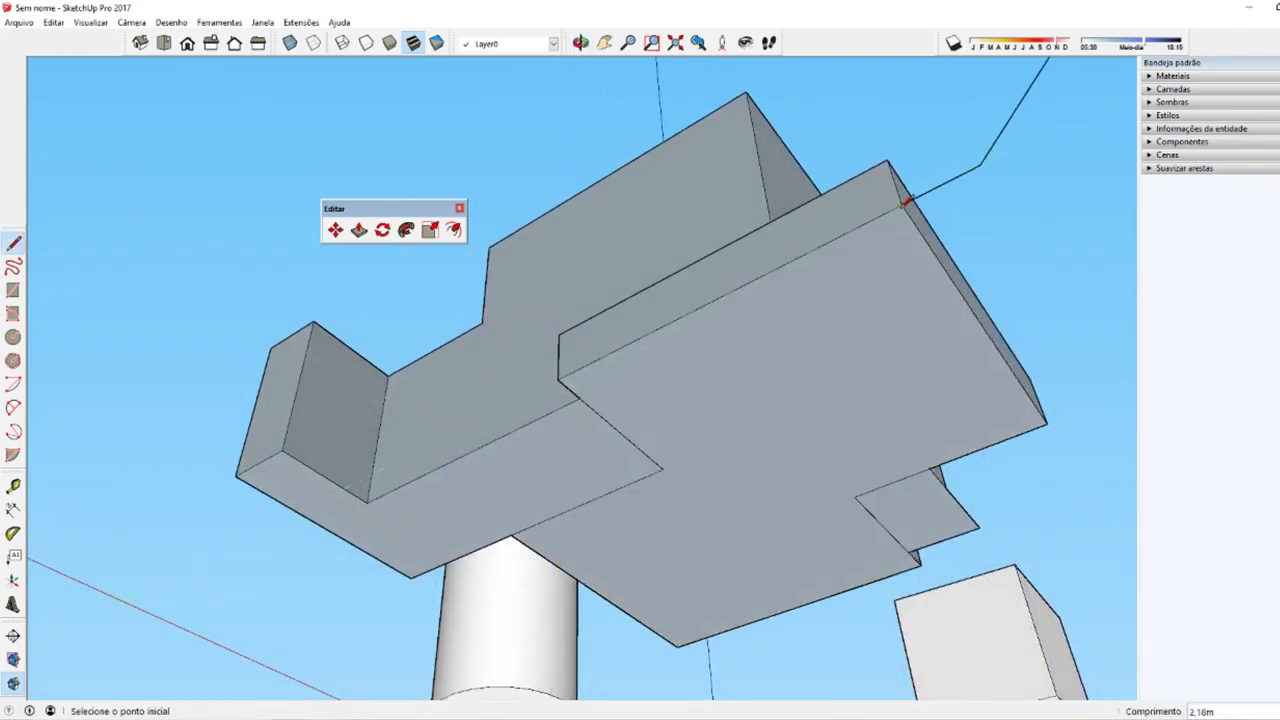
Step: Redraw an edge across the building's open top to close it with a face
{"action": "mouse_move", "coordinate": [603, 517]}
{"action": "middle_mouse_down"}
{"action": "mouse_move", "coordinate": [646, 423]}
{"action": "mouse_move", "coordinate": [603, 297]}
{"action": "mouse_move", "coordinate": [375, 499]}
{"action": "mouse_move", "coordinate": [560, 409]}
{"action": "mouse_move", "coordinate": [560, 470]}
{"action": "mouse_move", "coordinate": [786, 543]}
{"action": "middle_mouse_up"}
{"action": "scroll", "coordinate": [766, 471], "scroll_direction": "up", "scroll_amount": 3}
{"action": "scroll", "coordinate": [680, 451], "scroll_direction": "up", "scroll_amount": 4}
{"action": "scroll", "coordinate": [748, 283], "scroll_direction": "down", "scroll_amount": 5}
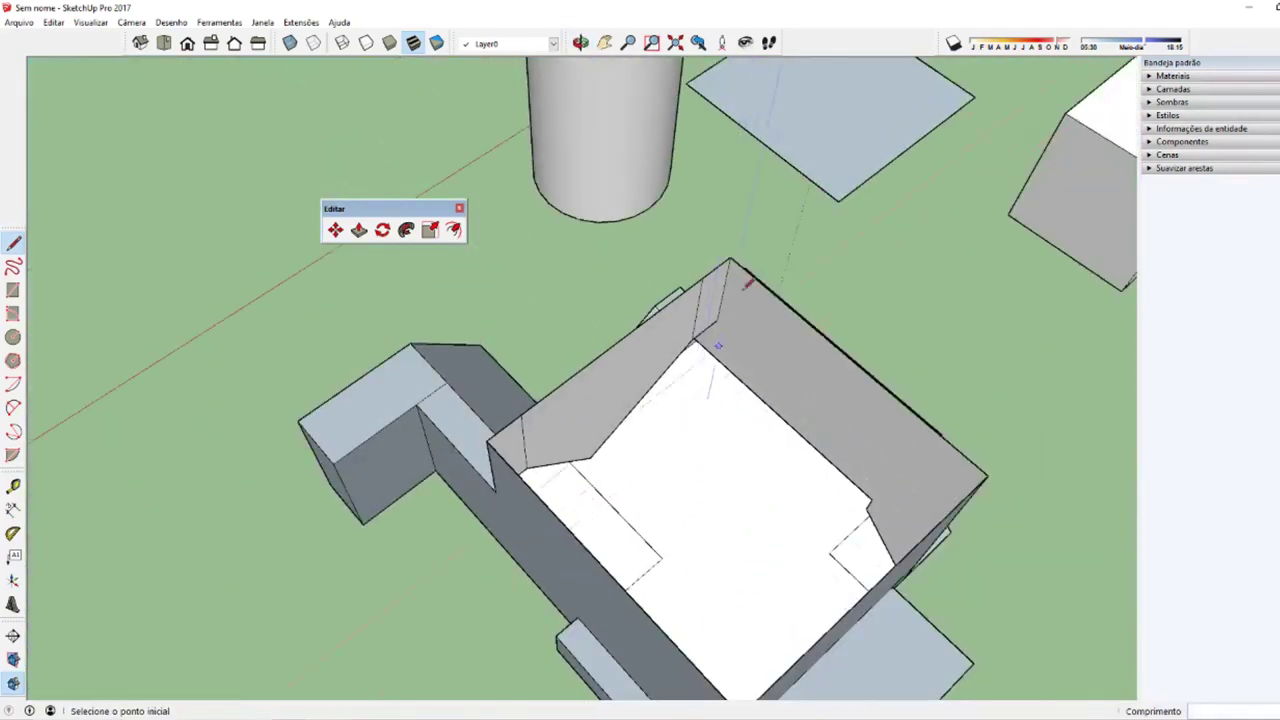
{"action": "left_click", "coordinate": [731, 262]}
{"action": "left_click", "coordinate": [987, 476]}
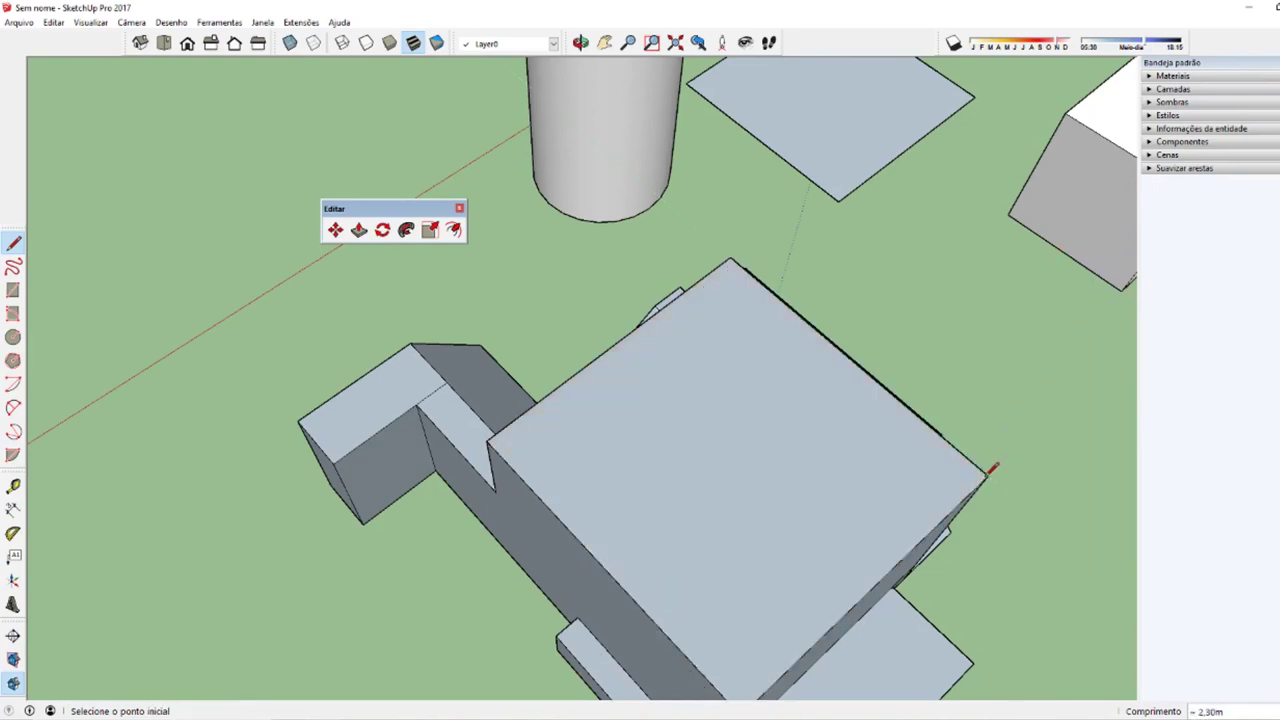
{"action": "scroll", "coordinate": [643, 491], "scroll_direction": "down", "scroll_amount": 4}
{"action": "middle_click_drag", "start_coordinate": [643, 491], "coordinate": [503, 430]}
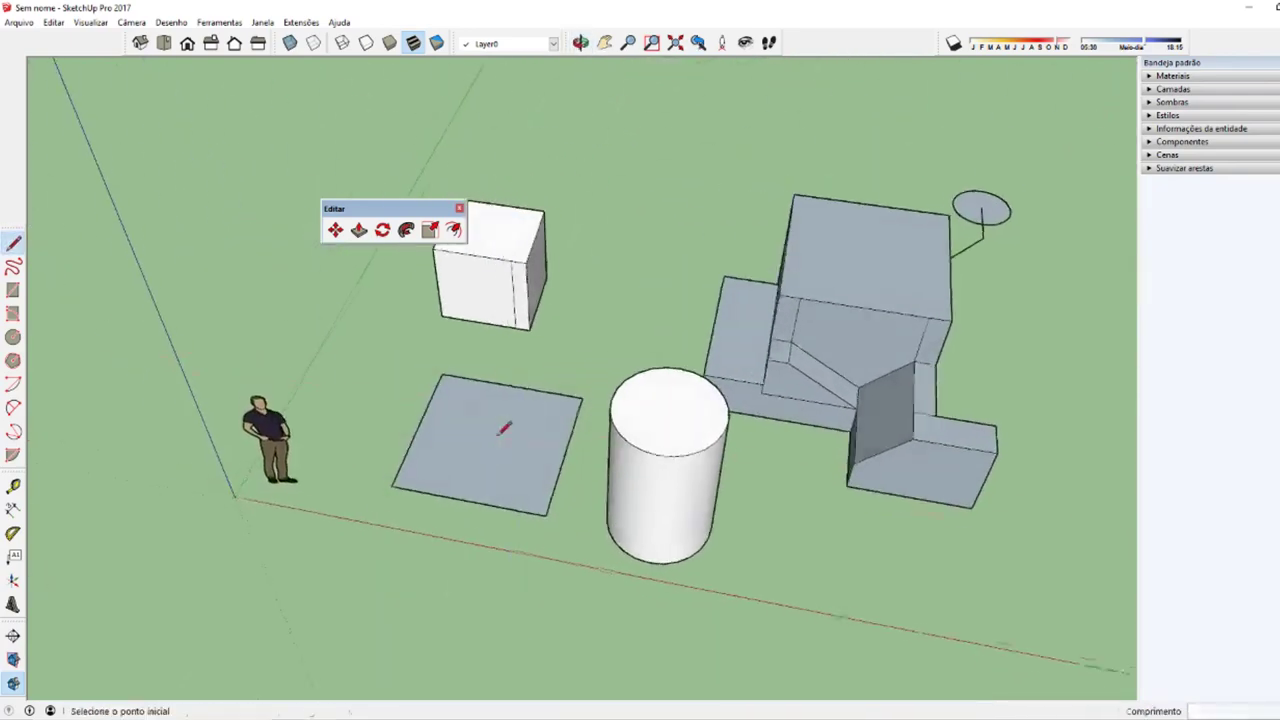
{"action": "scroll", "coordinate": [505, 428], "scroll_direction": "up", "scroll_amount": 2}
Step: Select the cylinder's top face
{"action": "key", "text": "space"}
{"action": "left_click", "coordinate": [826, 406]}
{"action": "scroll", "coordinate": [629, 360], "scroll_direction": "up", "scroll_amount": 2}
Step: Delete the cylinder's top face to open it
{"action": "scroll", "coordinate": [636, 462], "scroll_direction": "up", "scroll_amount": 2}
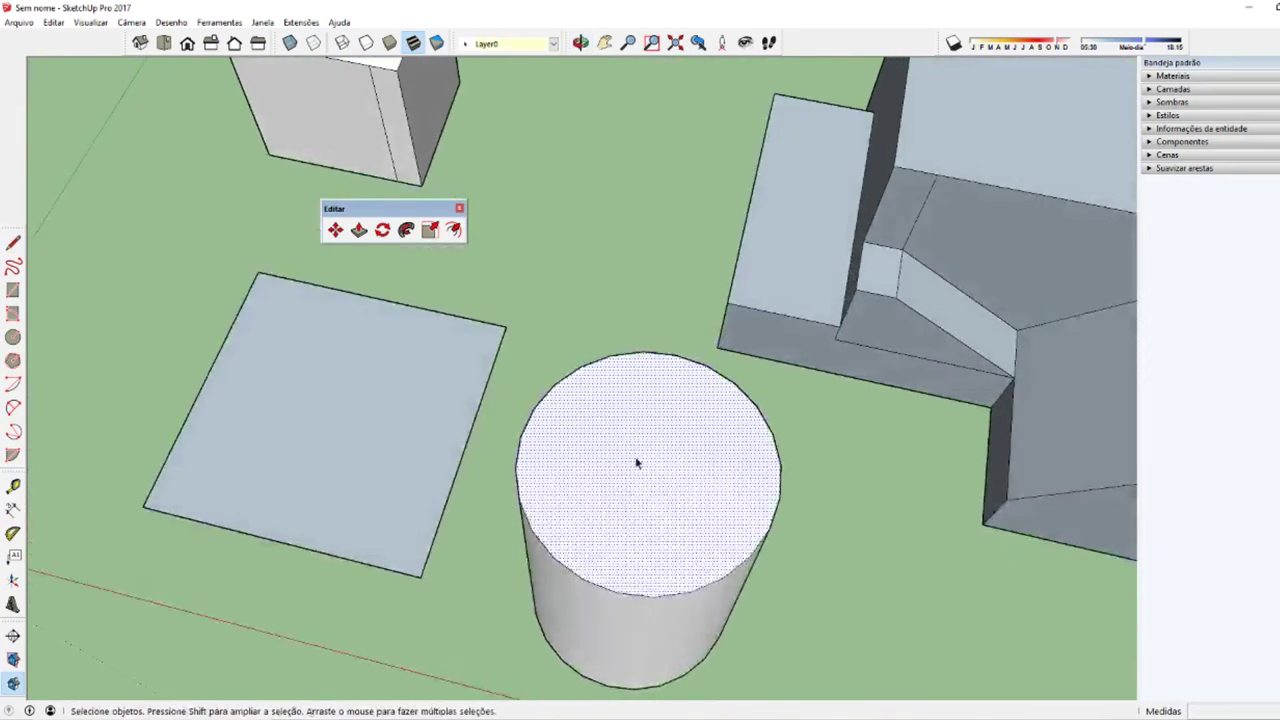
{"action": "key", "text": "Delete"}
{"action": "mouse_move", "coordinate": [634, 451]}
{"action": "middle_mouse_down"}
{"action": "mouse_move", "coordinate": [370, 580]}
{"action": "mouse_move", "coordinate": [586, 491]}
{"action": "mouse_move", "coordinate": [734, 491]}
{"action": "mouse_move", "coordinate": [534, 569]}
{"action": "mouse_move", "coordinate": [531, 300]}
{"action": "mouse_move", "coordinate": [466, 509]}
{"action": "mouse_move", "coordinate": [531, 354]}
{"action": "mouse_move", "coordinate": [646, 600]}
{"action": "middle_mouse_up"}
Step: Delete the white box's top face and orbit to view the hollow shells
{"action": "left_click", "coordinate": [531, 284]}
{"action": "key", "text": "Delete"}
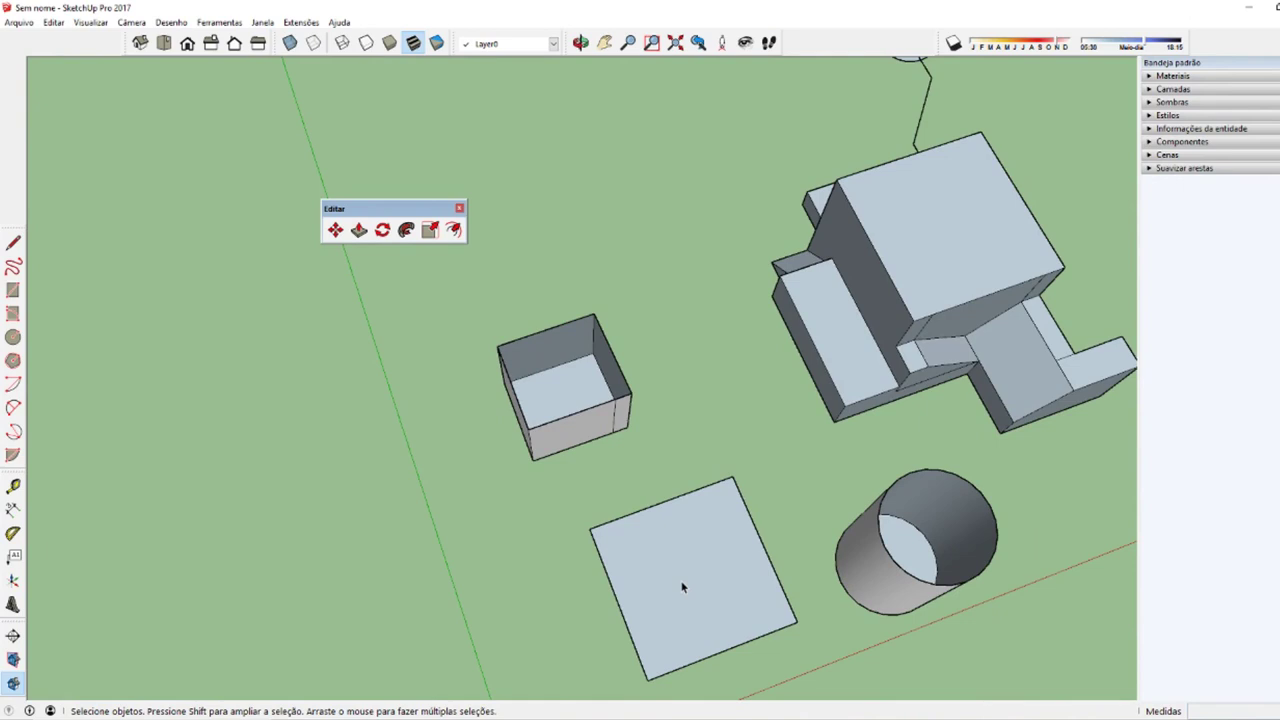
{"action": "mouse_move", "coordinate": [682, 587]}
{"action": "middle_mouse_down"}
{"action": "mouse_move", "coordinate": [705, 594]}
{"action": "mouse_move", "coordinate": [449, 480]}
{"action": "mouse_move", "coordinate": [418, 425]}
{"action": "middle_mouse_up"}
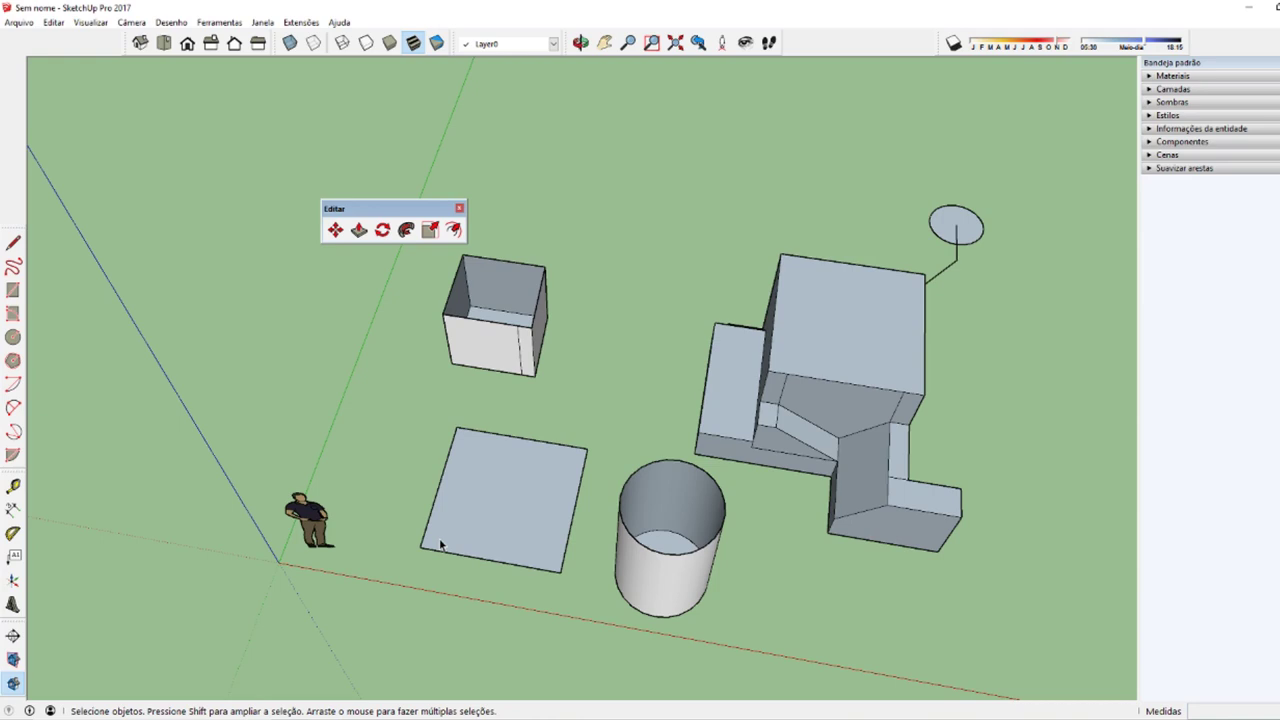
{"action": "middle_click_drag", "start_coordinate": [407, 451], "coordinate": [813, 332]}
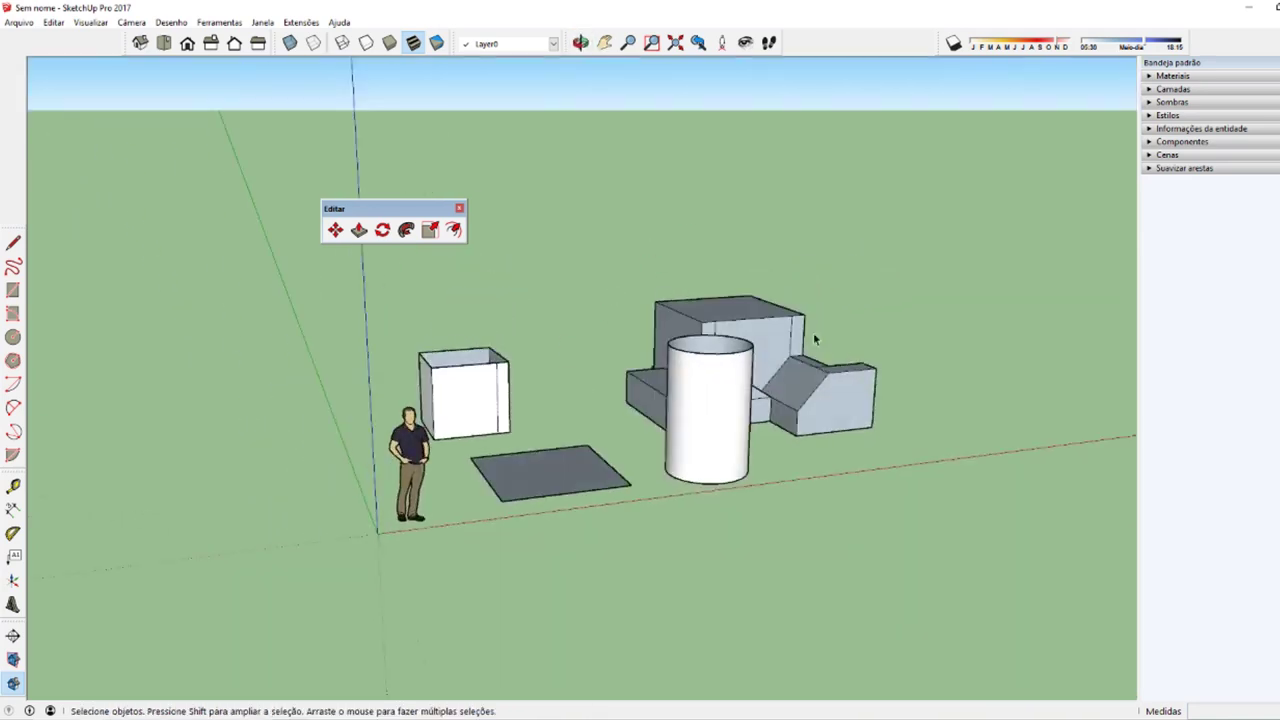
{"action": "middle_click_drag", "start_coordinate": [898, 360], "coordinate": [851, 670]}
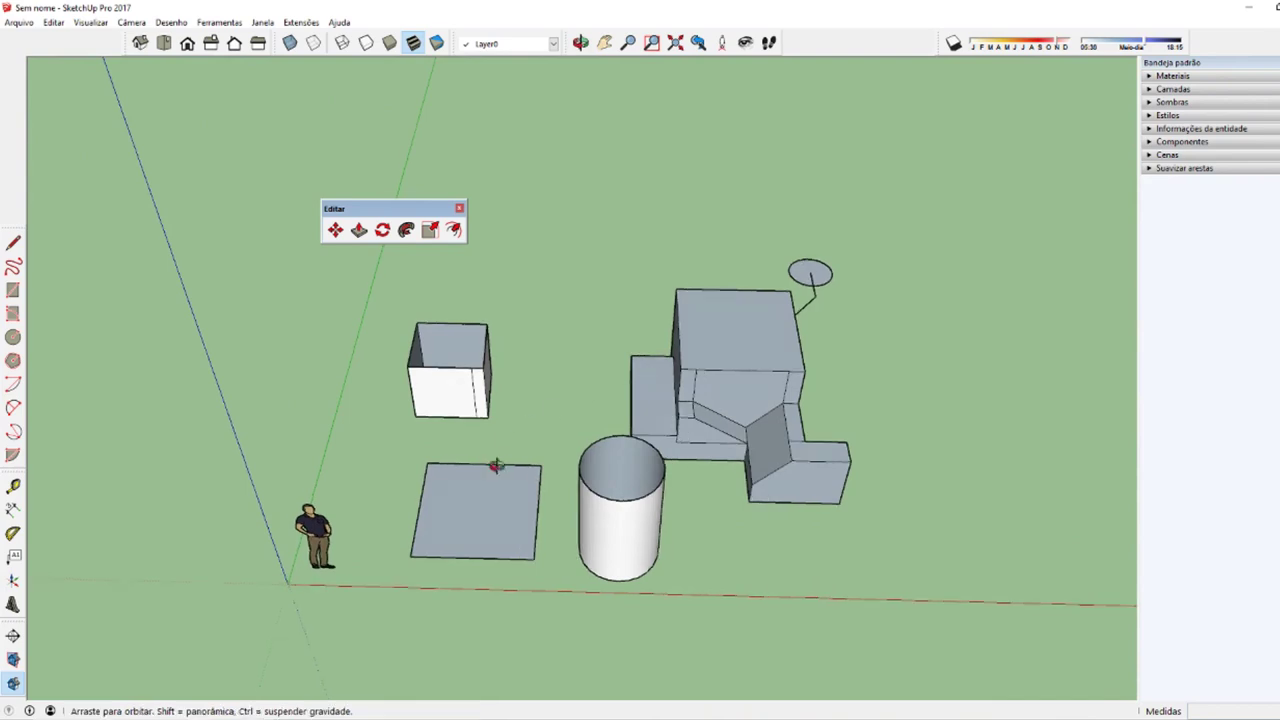
{"action": "middle_click_drag", "start_coordinate": [500, 466], "coordinate": [490, 621]}
{"action": "middle_click_drag", "start_coordinate": [405, 557], "coordinate": [530, 560]}
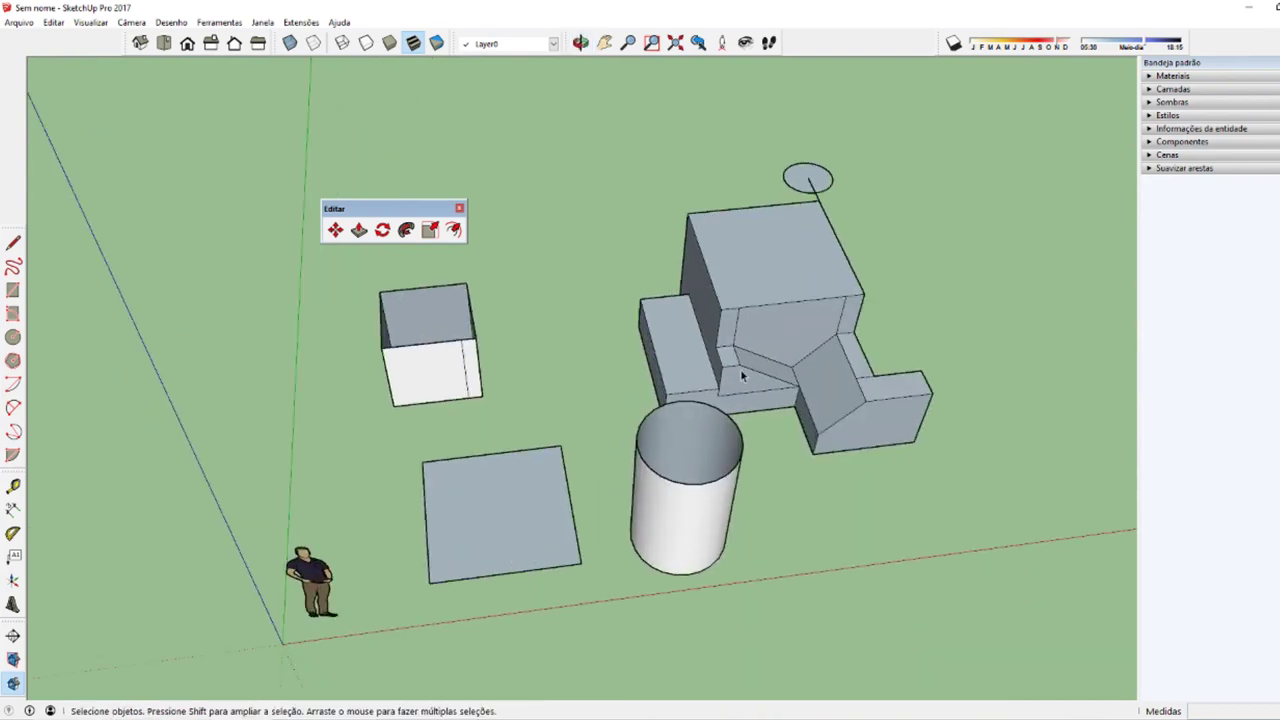
{"action": "middle_click_drag", "start_coordinate": [835, 385], "coordinate": [731, 379]}
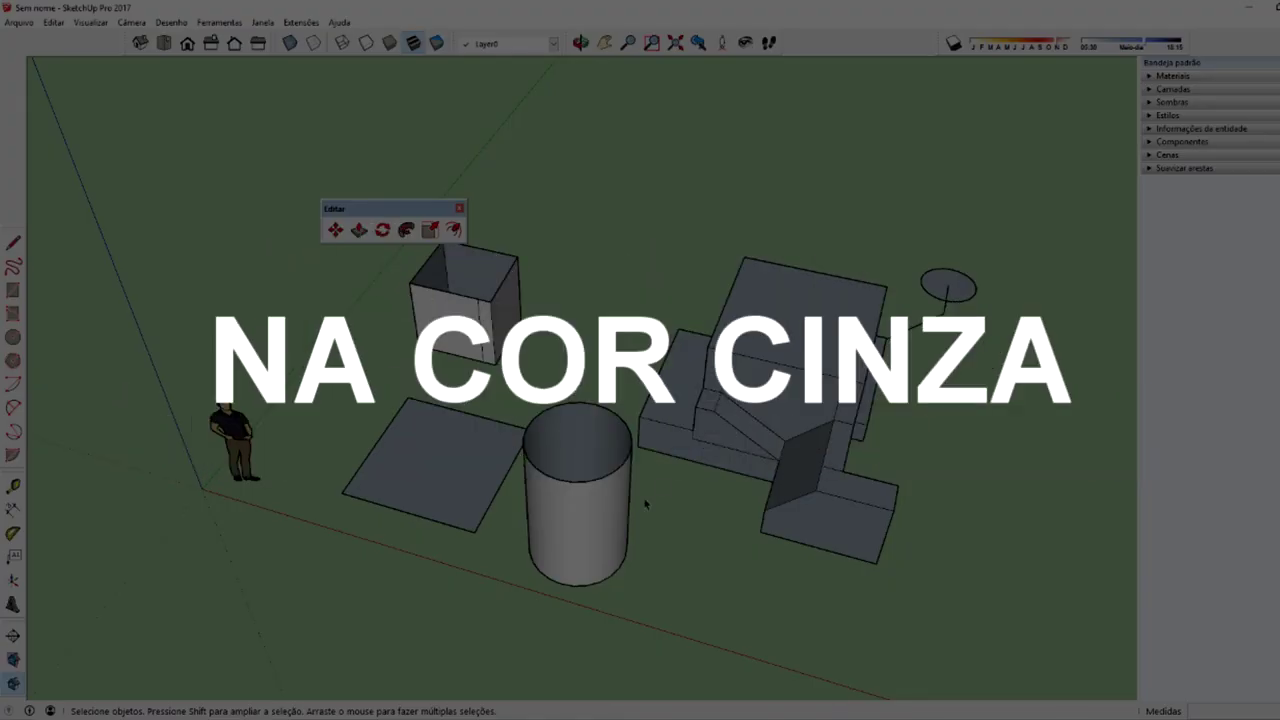
{"action": "mouse_move", "coordinate": [645, 503]}
{"action": "middle_mouse_down"}
{"action": "mouse_move", "coordinate": [635, 237]}
{"action": "mouse_move", "coordinate": [524, 490]}
{"action": "middle_mouse_up"}
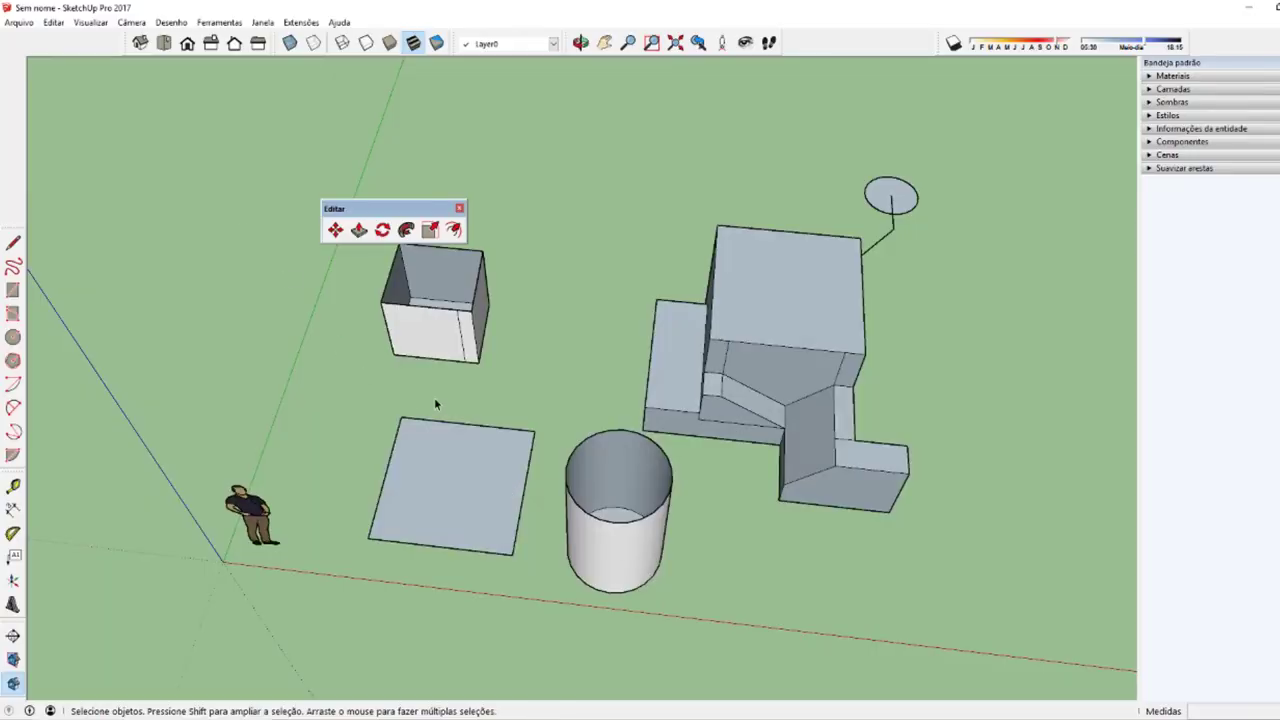
{"action": "left_click", "coordinate": [423, 505]}
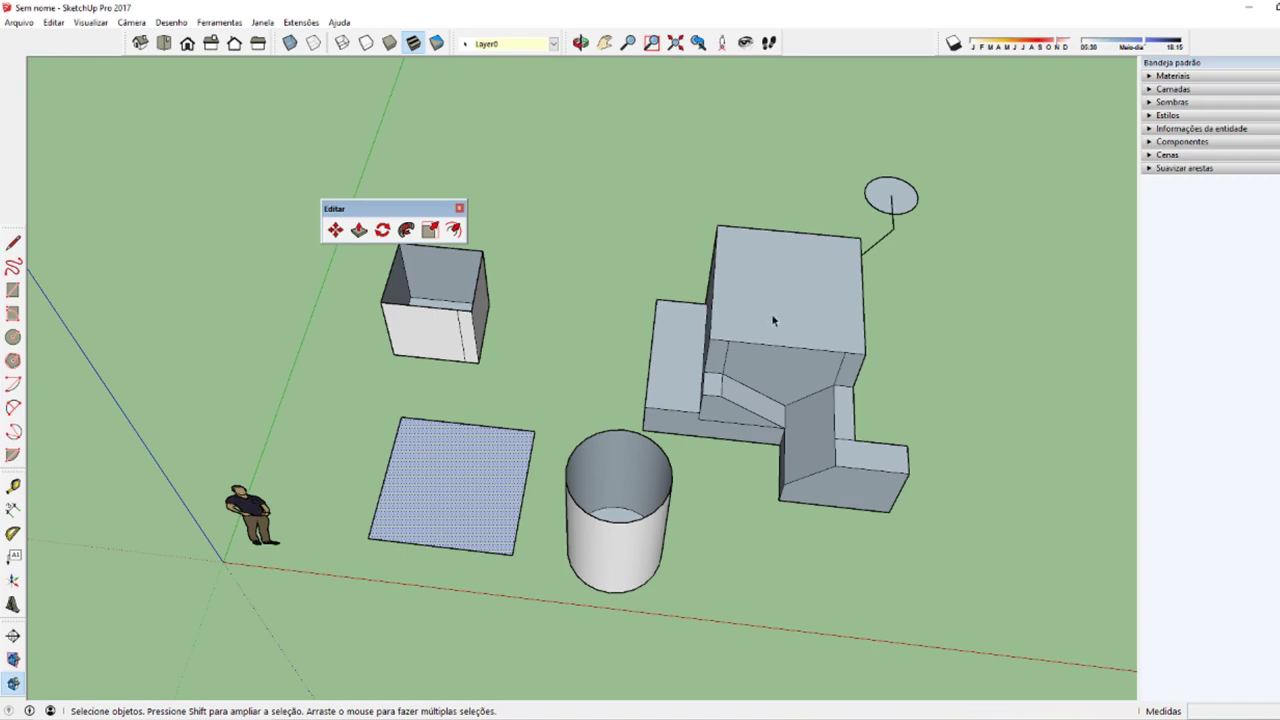
{"action": "middle_click_drag", "start_coordinate": [772, 320], "coordinate": [565, 382]}
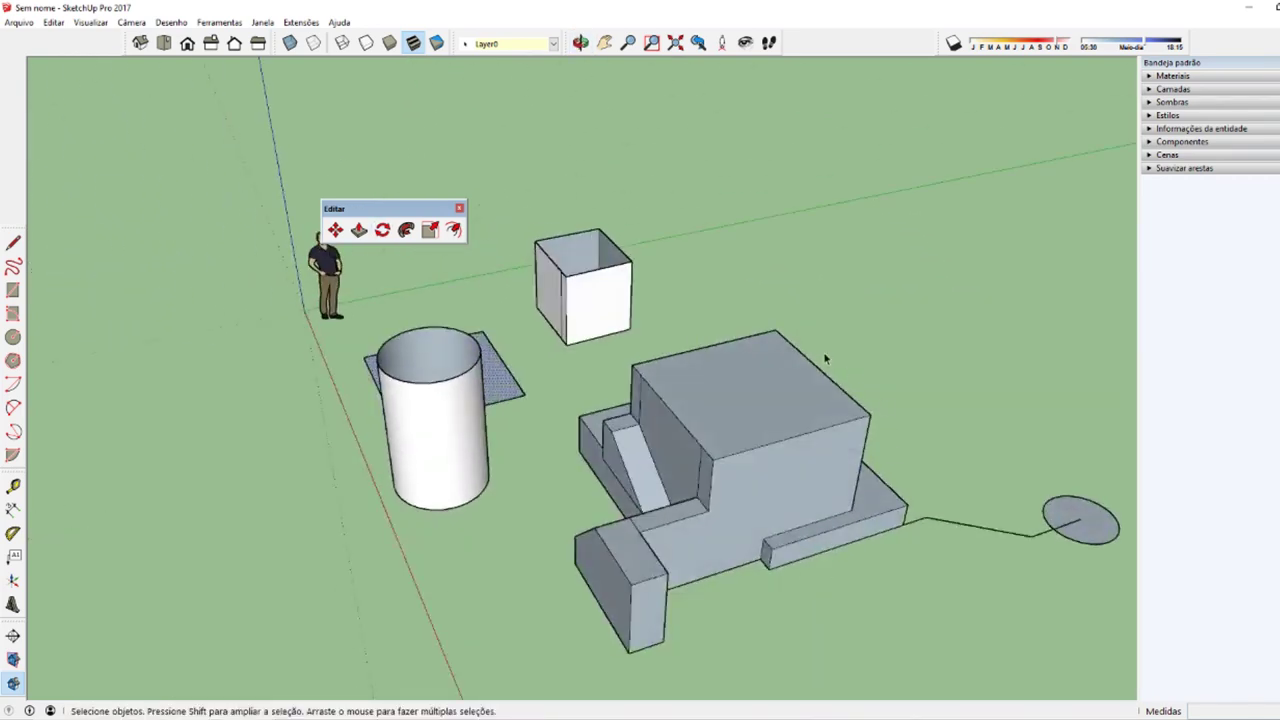
Step: Select the whole stepped building and reverse its faces so white points outward
{"action": "triple_click", "coordinate": [731, 427]}
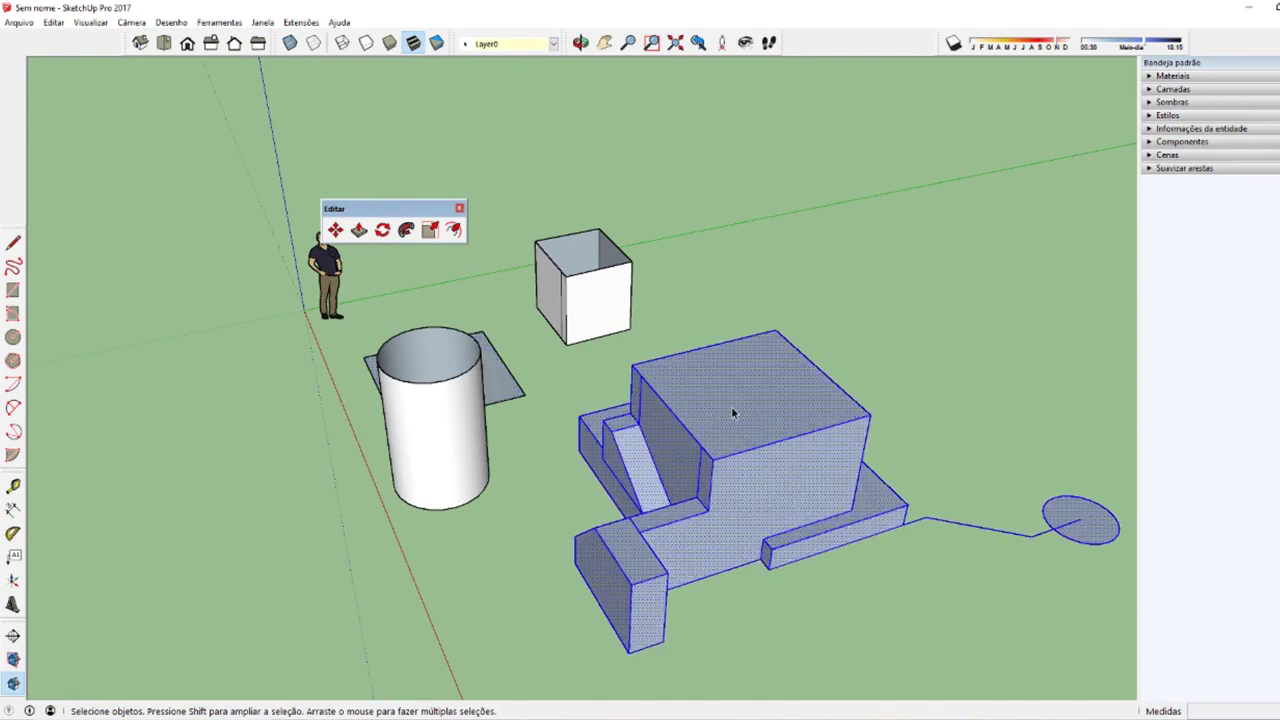
{"action": "right_click", "coordinate": [731, 406]}
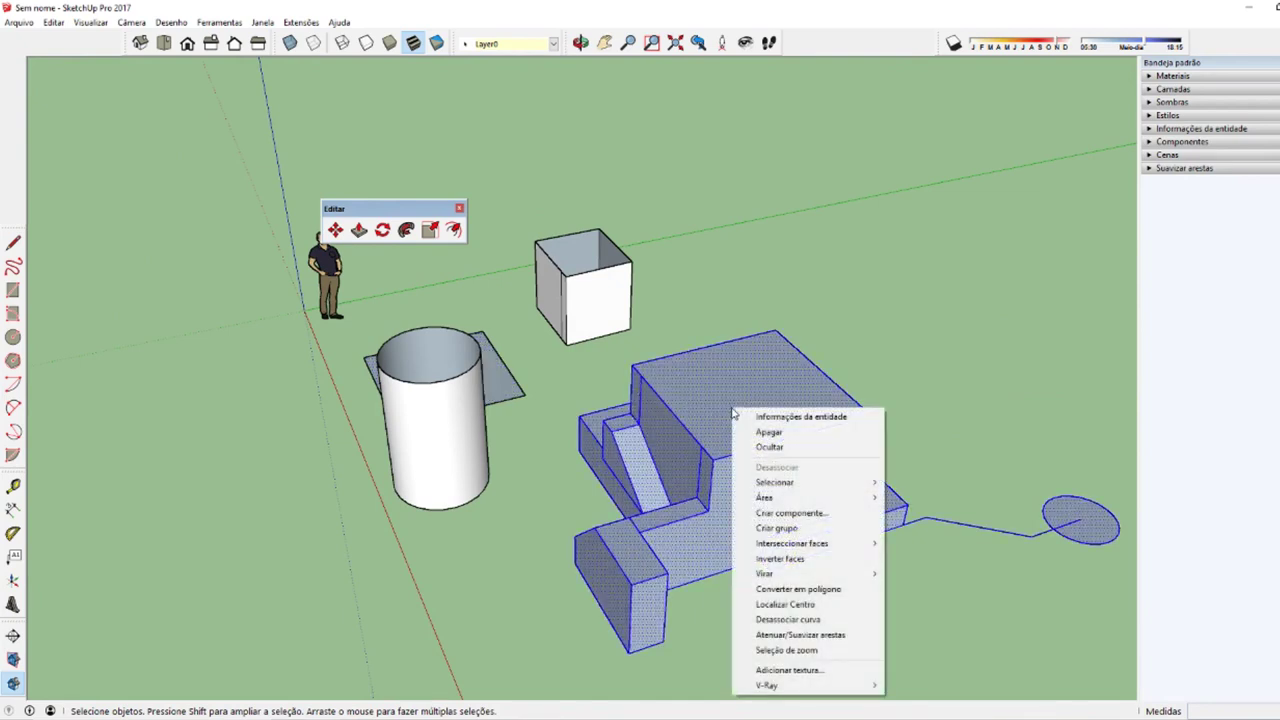
{"action": "left_click", "coordinate": [764, 559]}
{"action": "mouse_move", "coordinate": [573, 513]}
{"action": "middle_mouse_down"}
{"action": "mouse_move", "coordinate": [651, 551]}
{"action": "mouse_move", "coordinate": [434, 520]}
{"action": "middle_mouse_up"}
Step: Orient the ground square's faces, then reverse them so the white side faces up
{"action": "left_click", "coordinate": [406, 518]}
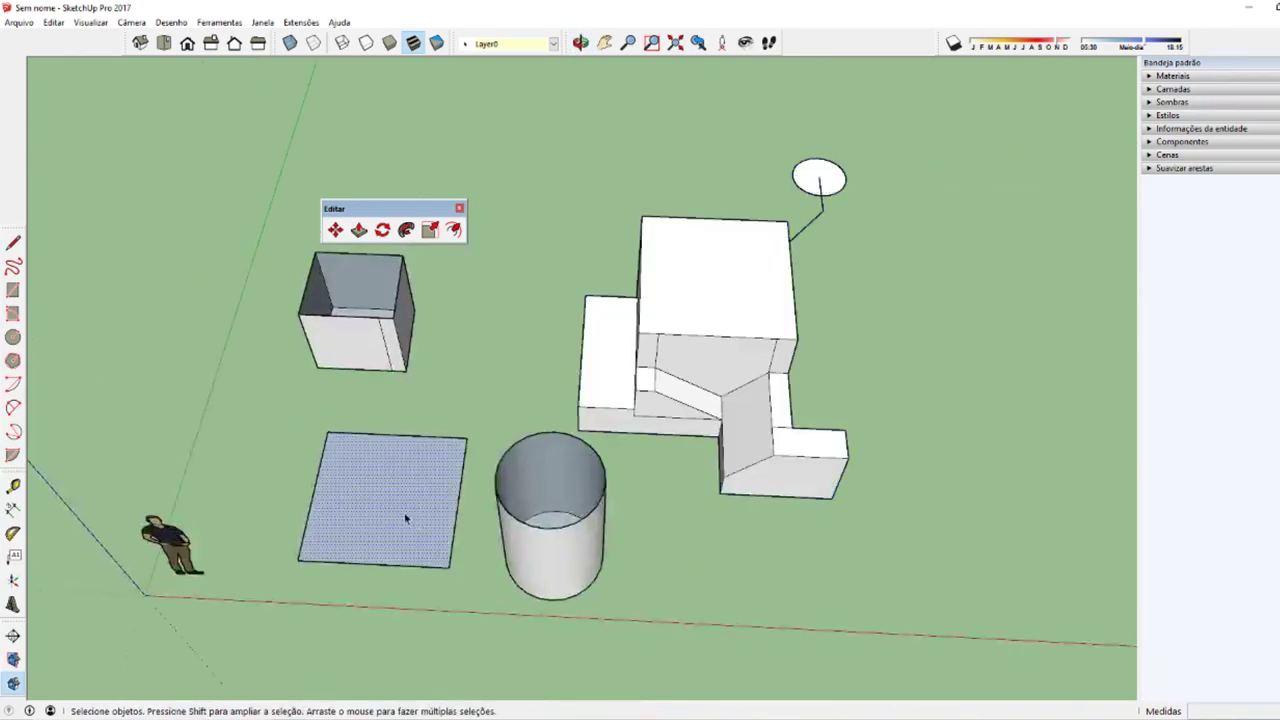
{"action": "right_click", "coordinate": [375, 496]}
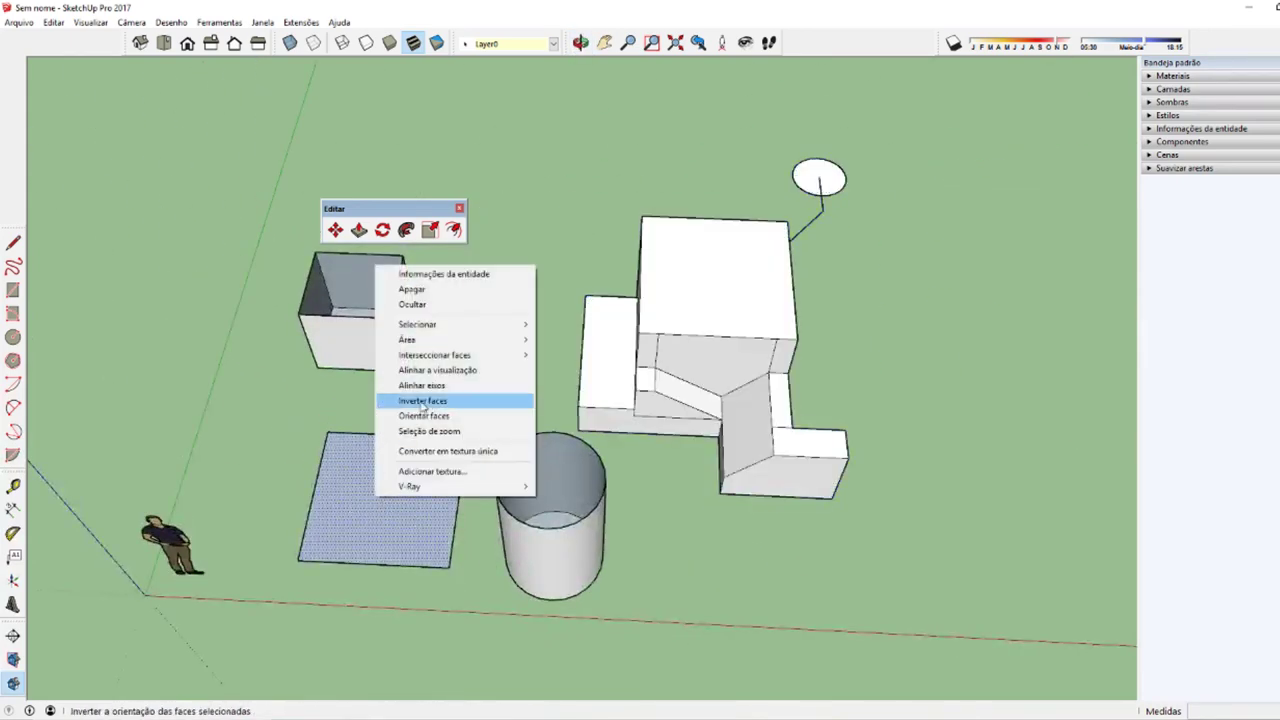
{"action": "left_click", "coordinate": [432, 414]}
{"action": "right_click", "coordinate": [369, 521]}
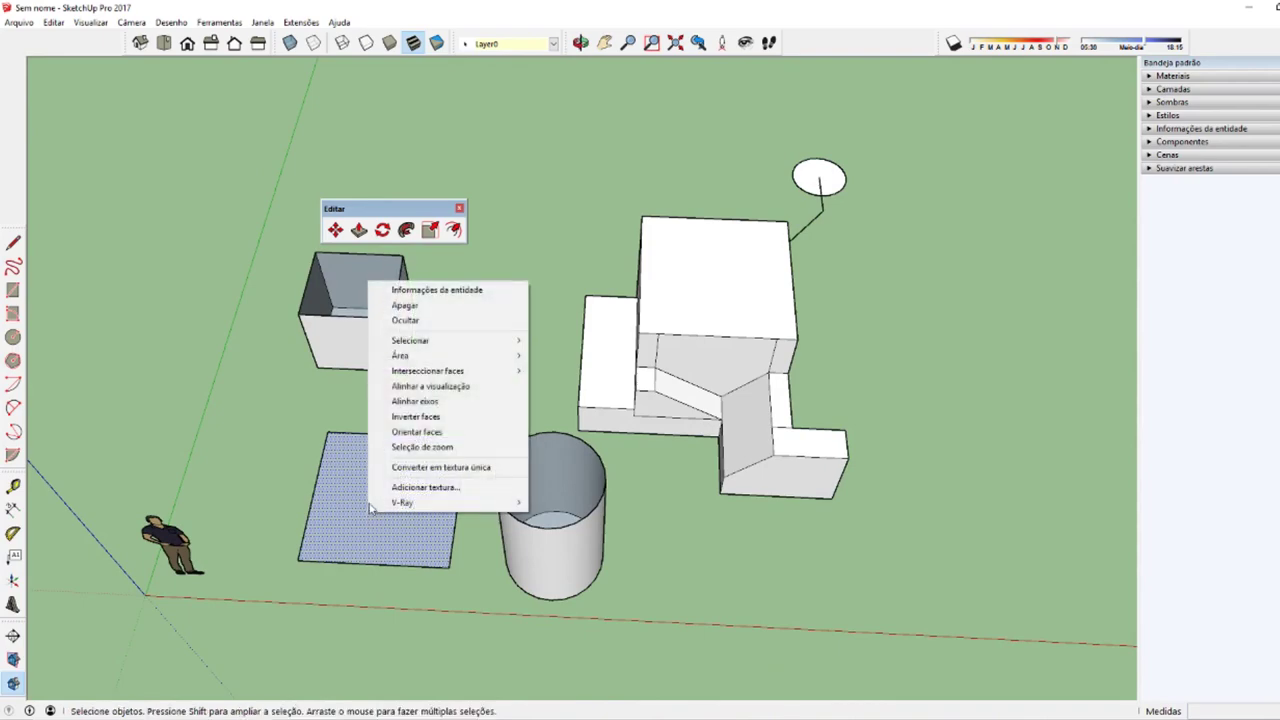
{"action": "left_click", "coordinate": [430, 423]}
{"action": "mouse_move", "coordinate": [380, 509]}
{"action": "middle_mouse_down"}
{"action": "mouse_move", "coordinate": [738, 286]}
{"action": "mouse_move", "coordinate": [263, 443]}
{"action": "mouse_move", "coordinate": [1074, 497]}
{"action": "mouse_move", "coordinate": [954, 420]}
{"action": "mouse_move", "coordinate": [358, 339]}
{"action": "mouse_move", "coordinate": [486, 331]}
{"action": "mouse_move", "coordinate": [294, 351]}
{"action": "mouse_move", "coordinate": [500, 340]}
{"action": "mouse_move", "coordinate": [654, 358]}
{"action": "mouse_move", "coordinate": [437, 534]}
{"action": "mouse_move", "coordinate": [463, 517]}
{"action": "mouse_move", "coordinate": [425, 531]}
{"action": "middle_mouse_up"}
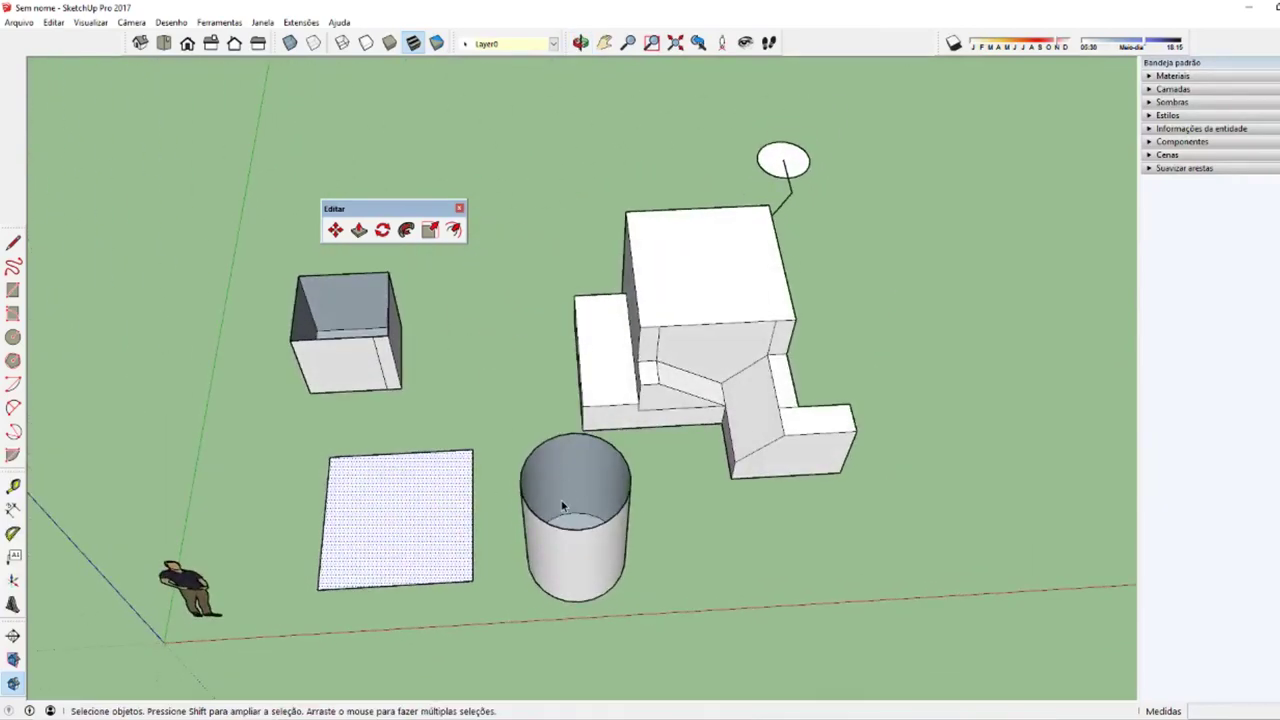
{"action": "mouse_move", "coordinate": [563, 507]}
{"action": "middle_mouse_down"}
{"action": "mouse_move", "coordinate": [491, 257]}
{"action": "mouse_move", "coordinate": [420, 300]}
{"action": "mouse_move", "coordinate": [723, 586]}
{"action": "mouse_move", "coordinate": [711, 677]}
{"action": "mouse_move", "coordinate": [629, 318]}
{"action": "middle_mouse_up"}
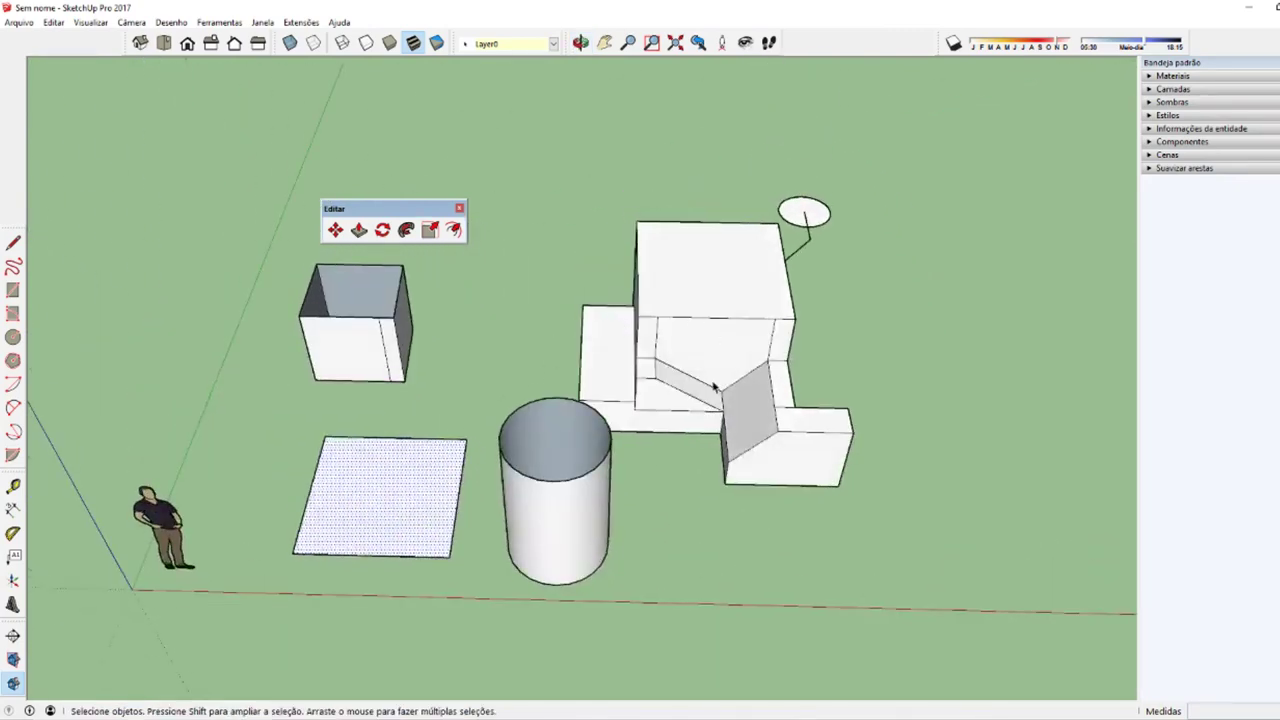
Step: Erase two edges on the side of the stepped building
{"action": "scroll", "coordinate": [714, 387], "scroll_direction": "up", "scroll_amount": 2}
{"action": "mouse_move", "coordinate": [771, 371]}
{"action": "middle_mouse_down"}
{"action": "mouse_move", "coordinate": [800, 366]}
{"action": "mouse_move", "coordinate": [690, 355]}
{"action": "middle_mouse_up"}
{"action": "scroll", "coordinate": [673, 345], "scroll_direction": "up", "scroll_amount": 4}
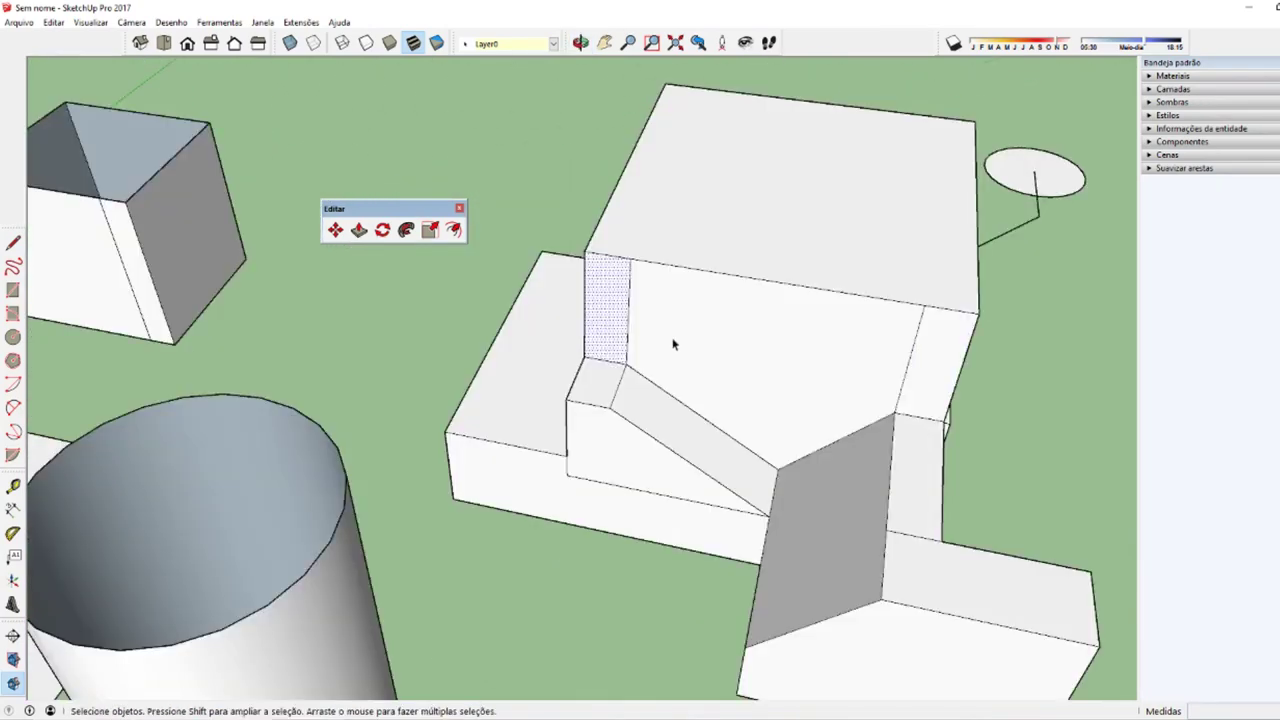
{"action": "scroll", "coordinate": [673, 345], "scroll_direction": "down", "scroll_amount": 2}
{"action": "left_click", "coordinate": [872, 340]}
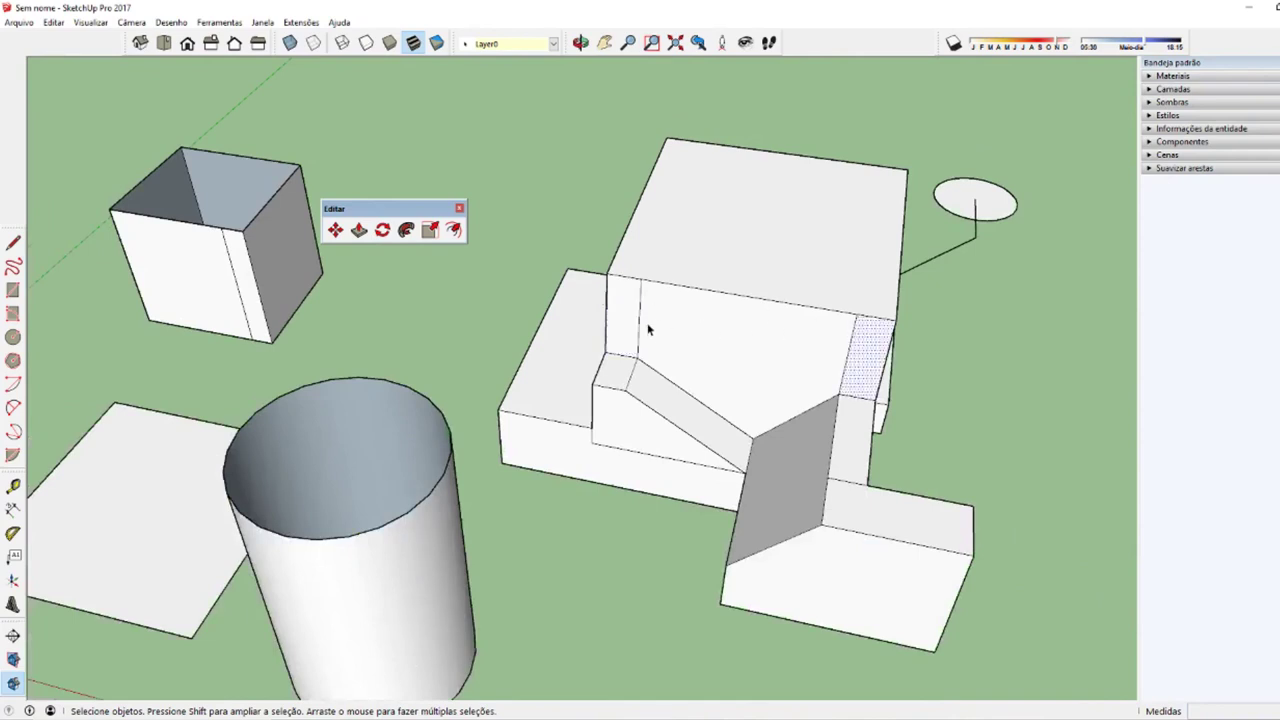
{"action": "key", "text": "e"}
{"action": "left_click", "coordinate": [641, 316]}
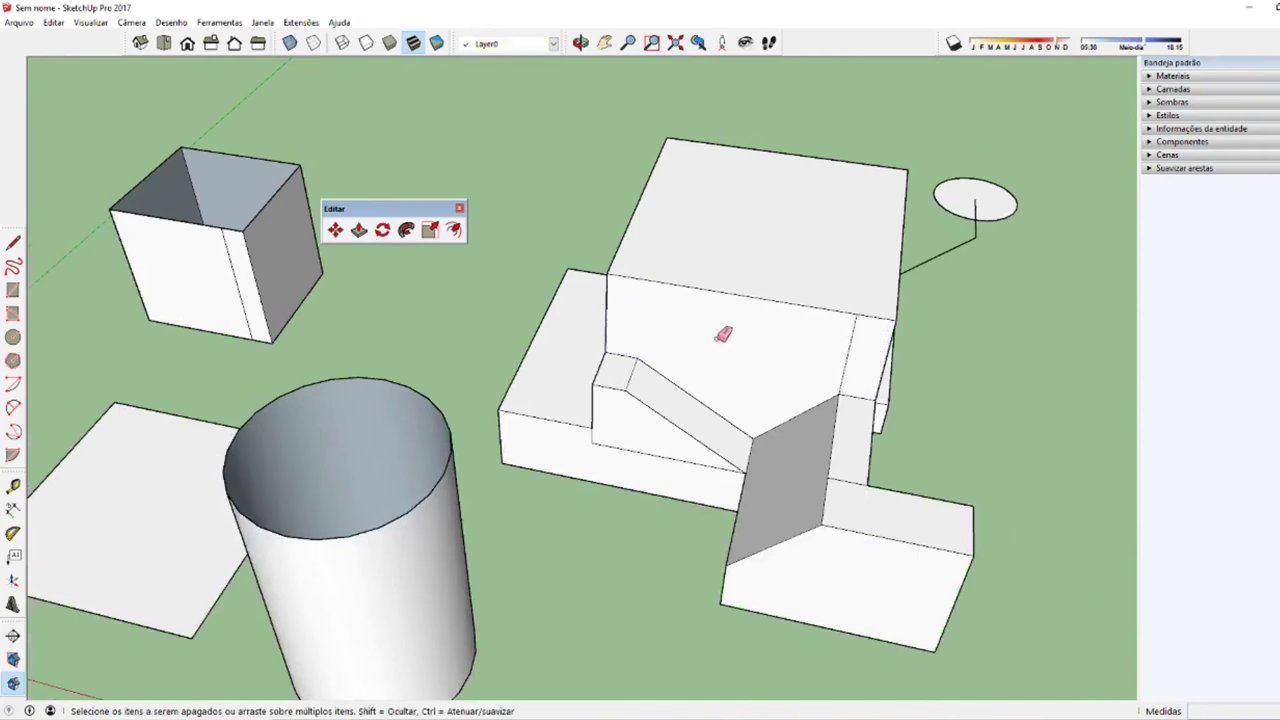
{"action": "left_click", "coordinate": [854, 342]}
{"action": "mouse_move", "coordinate": [731, 360]}
{"action": "middle_mouse_down"}
{"action": "mouse_move", "coordinate": [997, 314]}
{"action": "mouse_move", "coordinate": [723, 286]}
{"action": "mouse_move", "coordinate": [509, 215]}
{"action": "mouse_move", "coordinate": [851, 320]}
{"action": "mouse_move", "coordinate": [480, 323]}
{"action": "mouse_move", "coordinate": [463, 420]}
{"action": "mouse_move", "coordinate": [486, 514]}
{"action": "mouse_move", "coordinate": [523, 529]}
{"action": "mouse_move", "coordinate": [818, 420]}
{"action": "middle_mouse_up"}
{"action": "key", "text": "space"}
{"action": "left_click", "coordinate": [723, 288]}
Step: Erase the front wall edge, which deletes the wall faces, then undo to bring them back
{"action": "scroll", "coordinate": [723, 503], "scroll_direction": "up", "scroll_amount": 2}
{"action": "scroll", "coordinate": [706, 486], "scroll_direction": "up", "scroll_amount": 2}
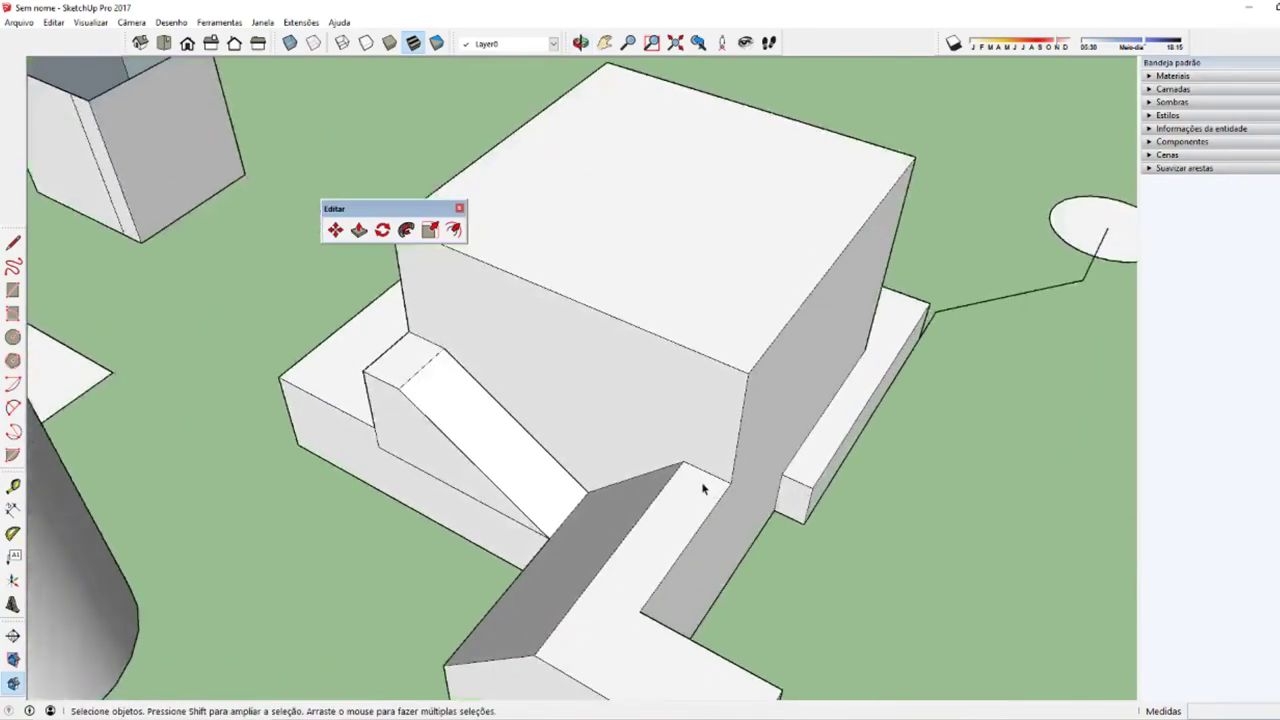
{"action": "scroll", "coordinate": [706, 486], "scroll_direction": "up", "scroll_amount": 2}
{"action": "scroll", "coordinate": [733, 456], "scroll_direction": "up", "scroll_amount": 1}
{"action": "key", "text": "e"}
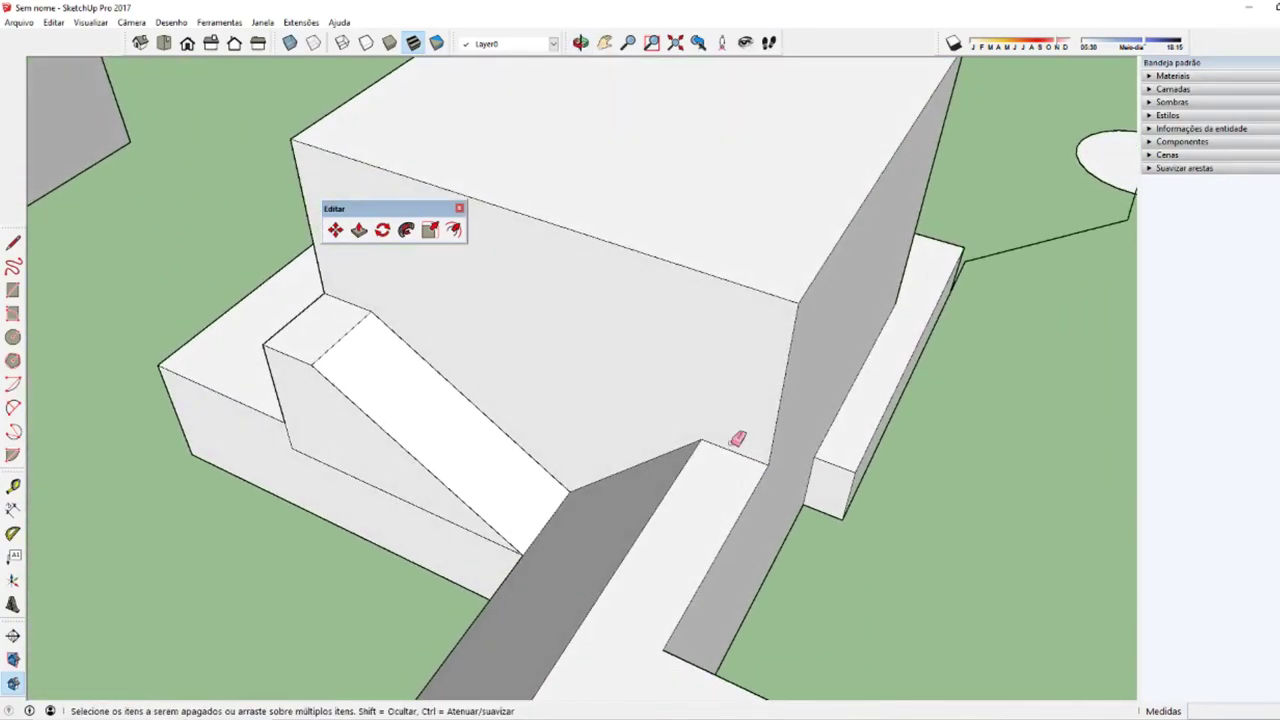
{"action": "left_click", "coordinate": [733, 452]}
{"action": "mouse_move", "coordinate": [634, 520]}
{"action": "middle_mouse_down"}
{"action": "mouse_move", "coordinate": [746, 509]}
{"action": "mouse_move", "coordinate": [831, 451]}
{"action": "mouse_move", "coordinate": [777, 460]}
{"action": "middle_mouse_up"}
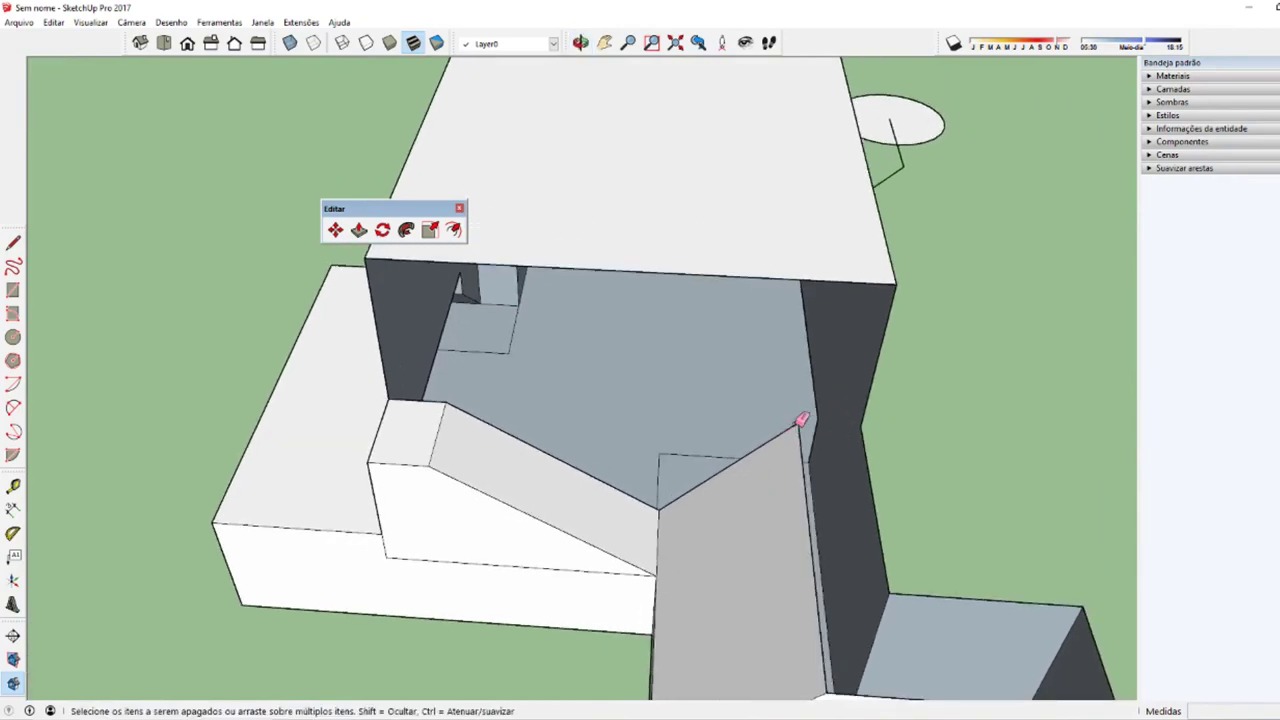
{"action": "key", "text": "ctrl+z"}
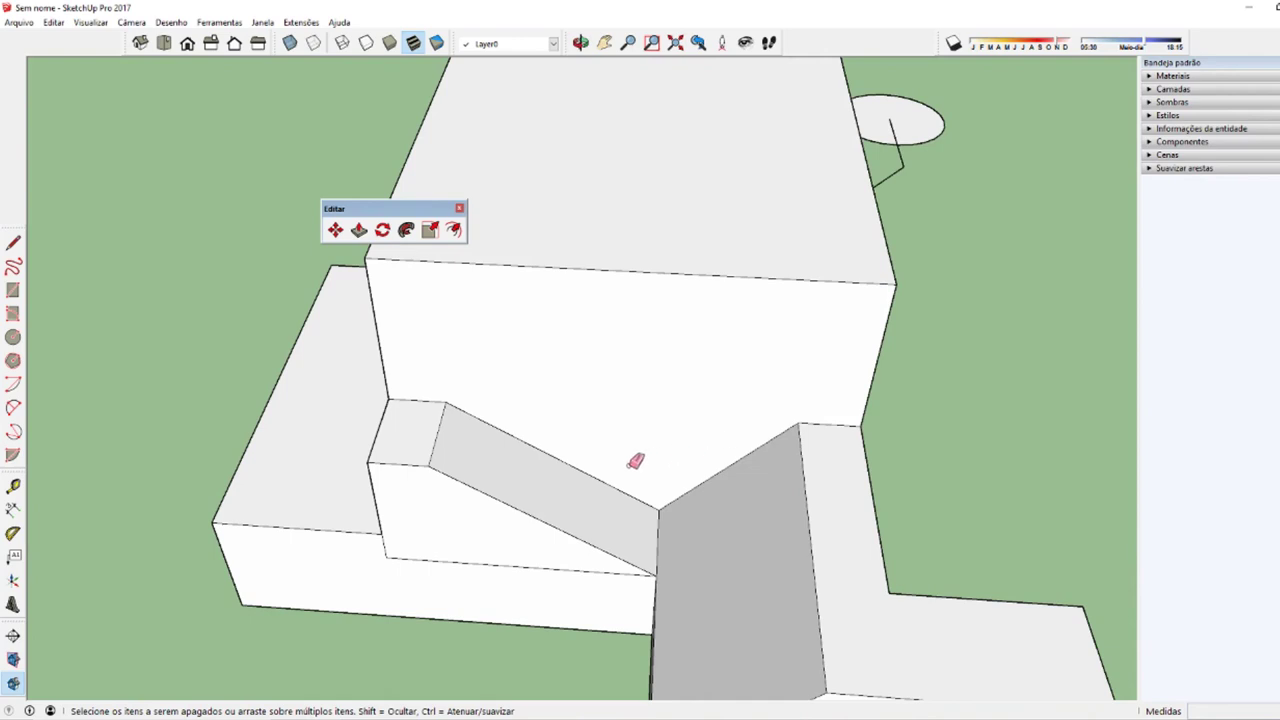
Step: Draw a line across the front wall and erase it, merging the wall into one face
{"action": "key", "text": "l"}
{"action": "left_click", "coordinate": [376, 332]}
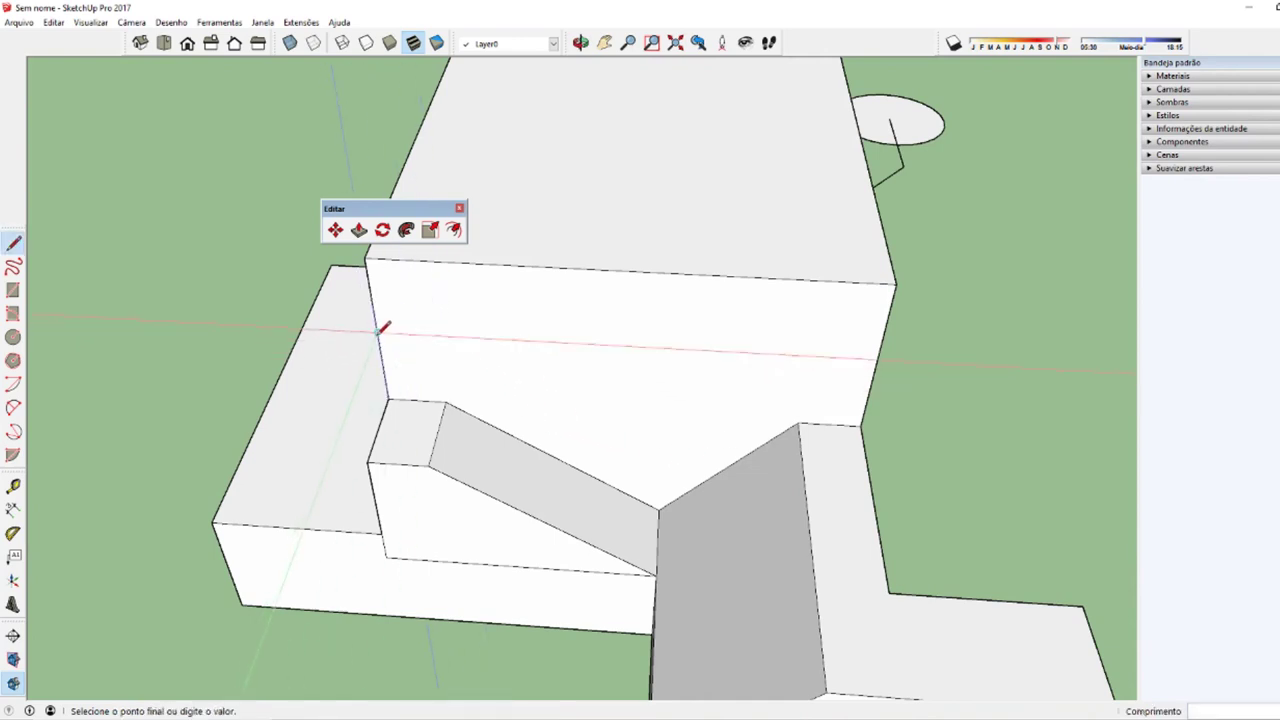
{"action": "left_click", "coordinate": [879, 349]}
{"action": "key", "text": "space"}
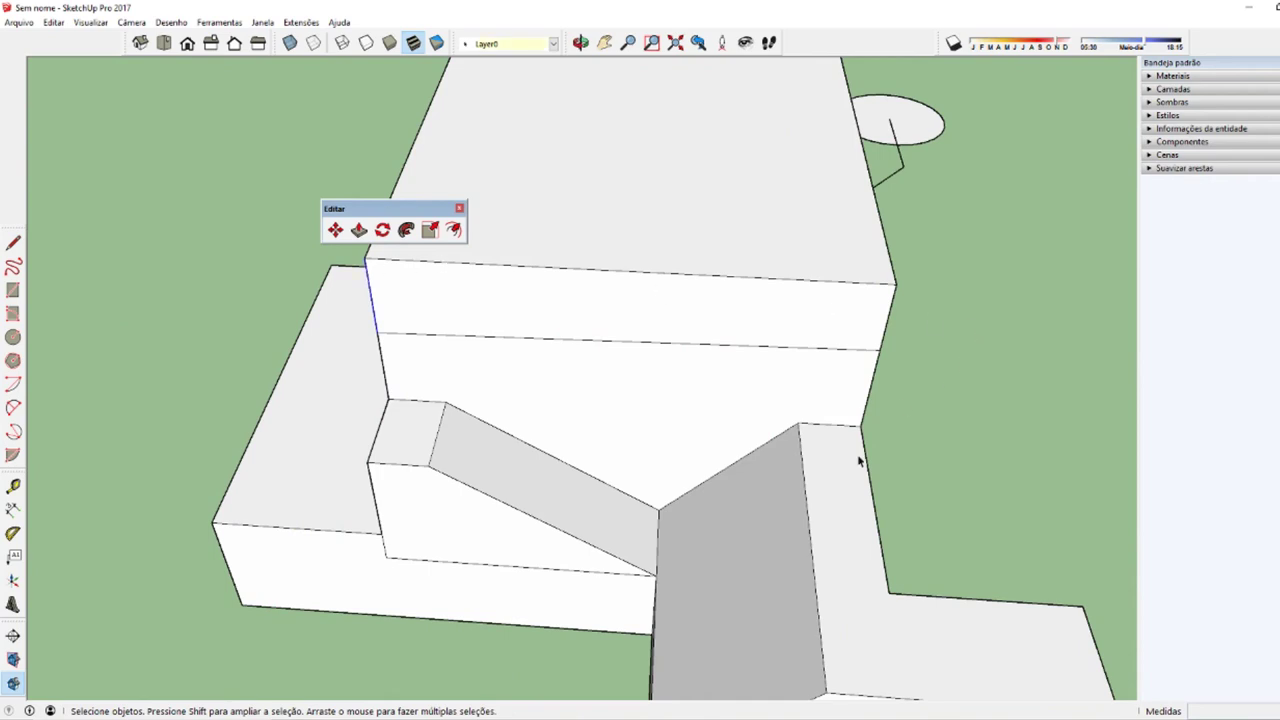
{"action": "key", "text": "e"}
{"action": "left_click", "coordinate": [720, 345]}
{"action": "key", "text": "space"}
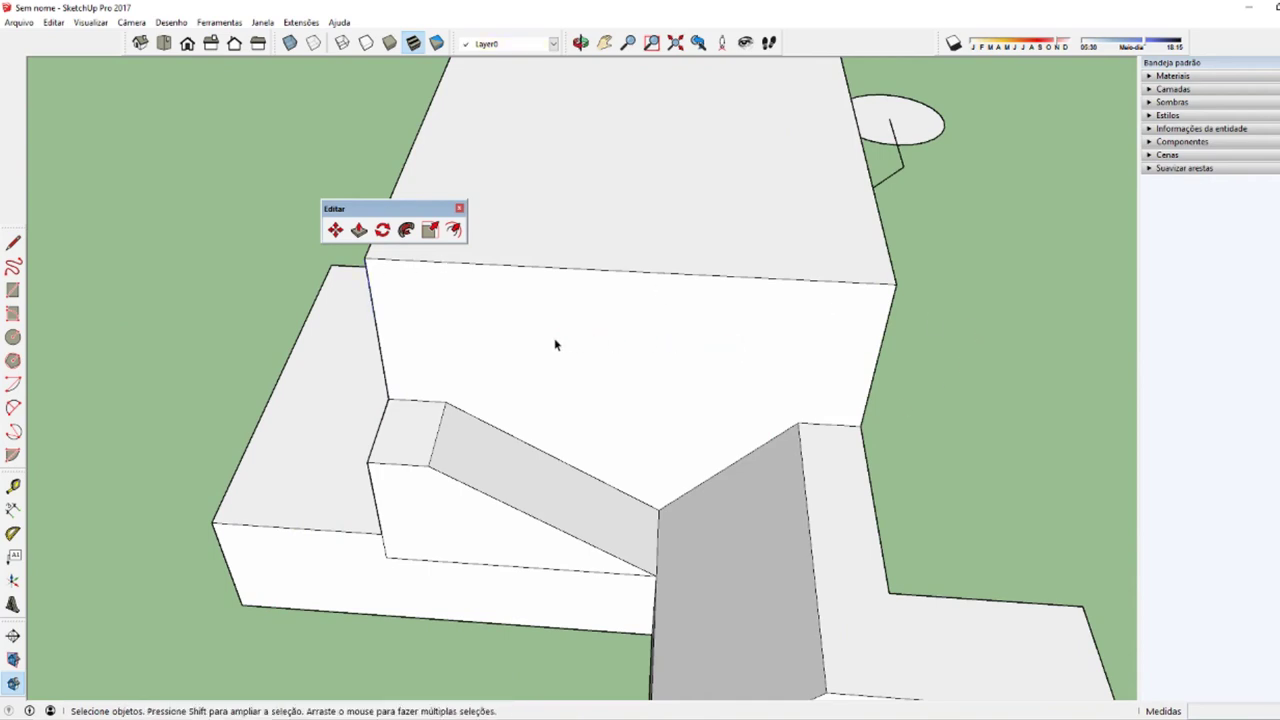
{"action": "left_click", "coordinate": [512, 378]}
{"action": "mouse_move", "coordinate": [512, 378]}
{"action": "middle_mouse_down"}
{"action": "mouse_move", "coordinate": [659, 442]}
{"action": "mouse_move", "coordinate": [586, 508]}
{"action": "mouse_move", "coordinate": [614, 514]}
{"action": "middle_mouse_up"}
Step: Draw a line across the low ledge starting from the wall corner
{"action": "left_click", "coordinate": [620, 510]}
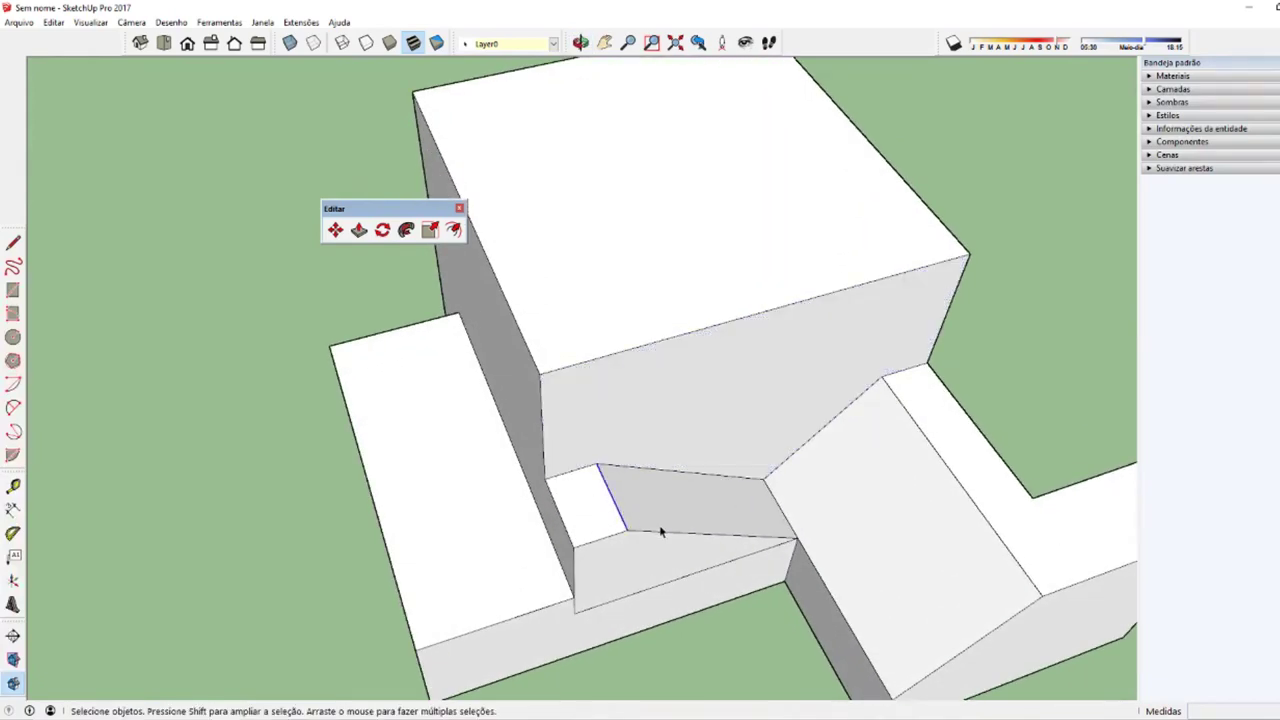
{"action": "mouse_move", "coordinate": [733, 540]}
{"action": "middle_mouse_down"}
{"action": "mouse_move", "coordinate": [594, 457]}
{"action": "mouse_move", "coordinate": [610, 460]}
{"action": "mouse_move", "coordinate": [137, 429]}
{"action": "mouse_move", "coordinate": [766, 471]}
{"action": "mouse_move", "coordinate": [175, 477]}
{"action": "middle_mouse_up"}
{"action": "left_click", "coordinate": [604, 400]}
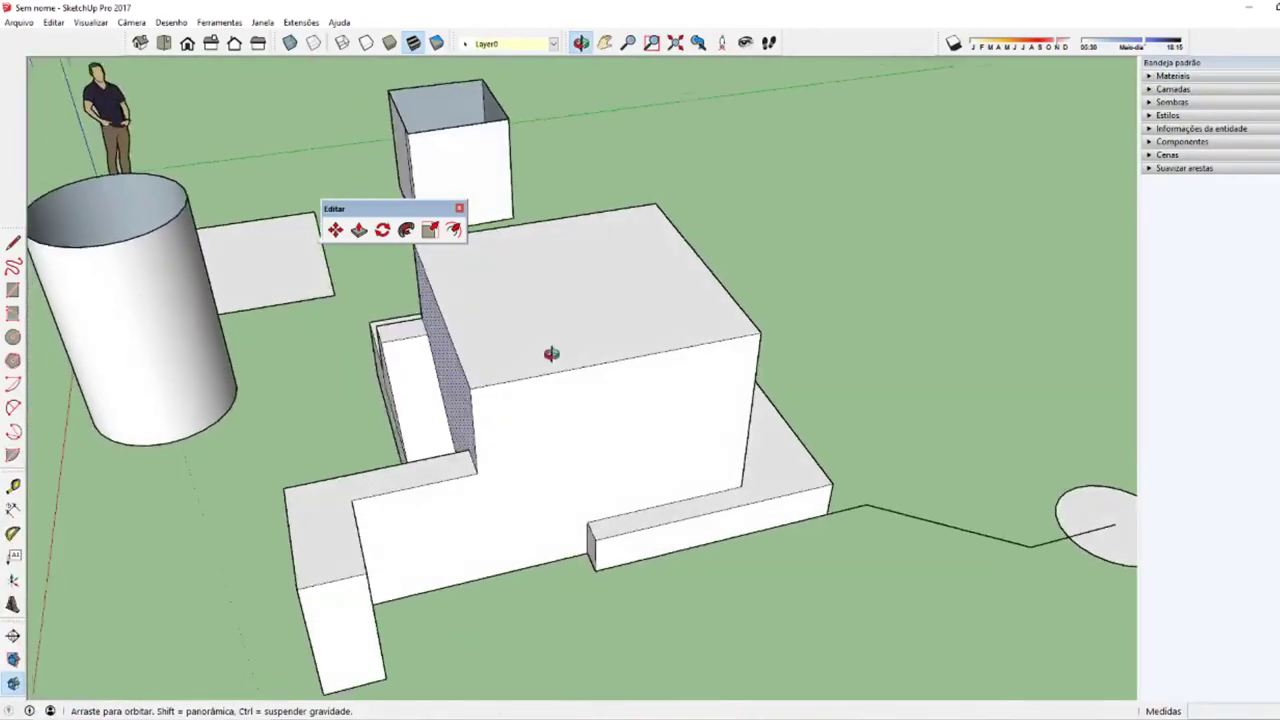
{"action": "mouse_move", "coordinate": [689, 340]}
{"action": "middle_mouse_down"}
{"action": "mouse_move", "coordinate": [554, 354]}
{"action": "mouse_move", "coordinate": [668, 548]}
{"action": "middle_mouse_up"}
{"action": "scroll", "coordinate": [668, 548], "scroll_direction": "up", "scroll_amount": 3}
{"action": "key", "text": "l"}
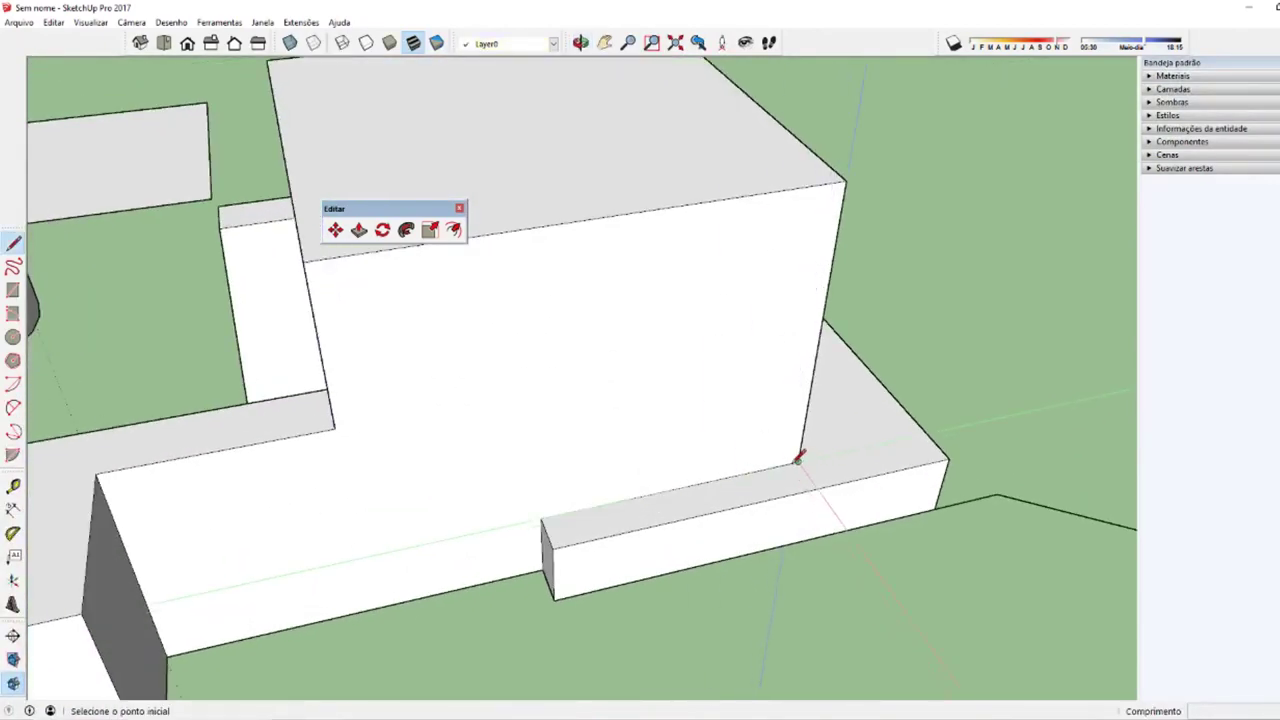
{"action": "left_click", "coordinate": [797, 462]}
{"action": "left_click", "coordinate": [699, 503]}
{"action": "key", "text": "space"}
Step: Erase the diagonal ledge edge, and undo the erase that deleted the ledge faces
{"action": "mouse_move", "coordinate": [771, 507]}
{"action": "middle_mouse_down"}
{"action": "mouse_move", "coordinate": [603, 609]}
{"action": "mouse_move", "coordinate": [680, 604]}
{"action": "middle_mouse_up"}
{"action": "key", "text": "e"}
{"action": "left_click", "coordinate": [664, 582]}
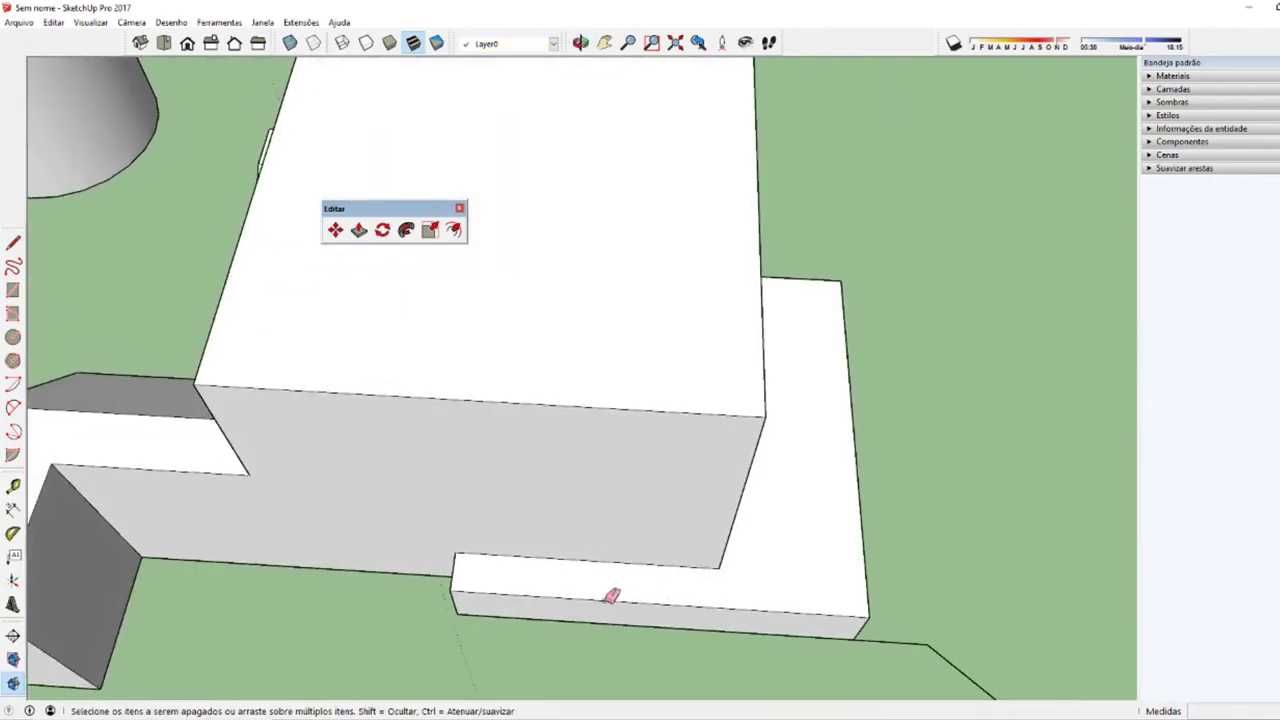
{"action": "left_click", "coordinate": [534, 555]}
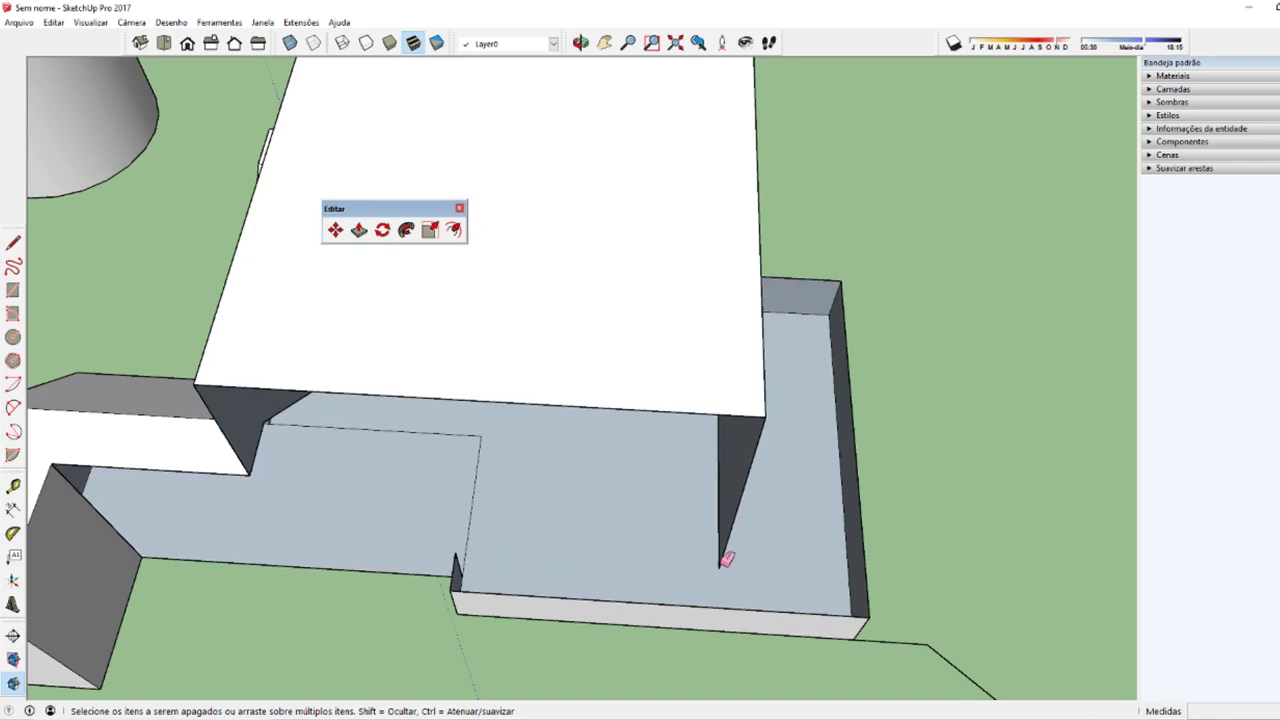
{"action": "key", "text": "ctrl+z"}
{"action": "key", "text": "space"}
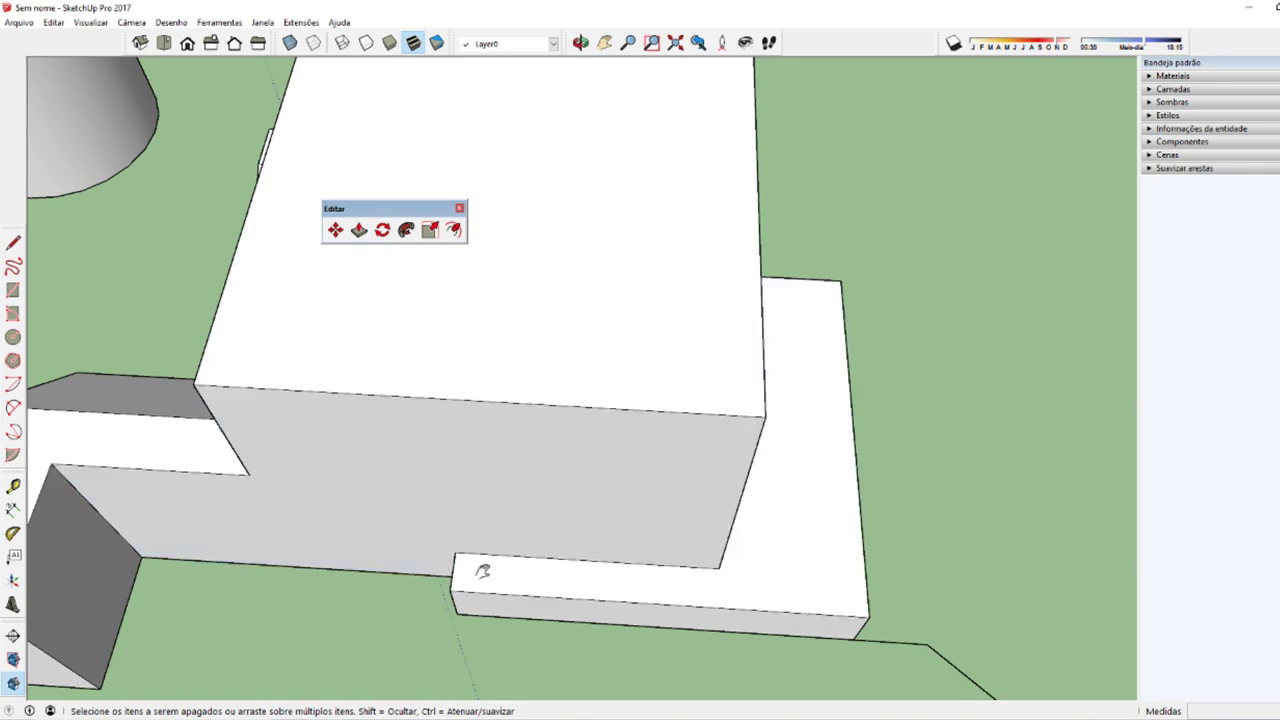
{"action": "mouse_move", "coordinate": [483, 569]}
{"action": "middle_mouse_down"}
{"action": "mouse_move", "coordinate": [709, 571]}
{"action": "mouse_move", "coordinate": [779, 609]}
{"action": "mouse_move", "coordinate": [652, 614]}
{"action": "middle_mouse_up"}
{"action": "scroll", "coordinate": [770, 565], "scroll_direction": "down", "scroll_amount": 5}
Step: Inspect the ramp and restore the triangular face on the grey side wall with undo
{"action": "scroll", "coordinate": [654, 566], "scroll_direction": "up", "scroll_amount": 2}
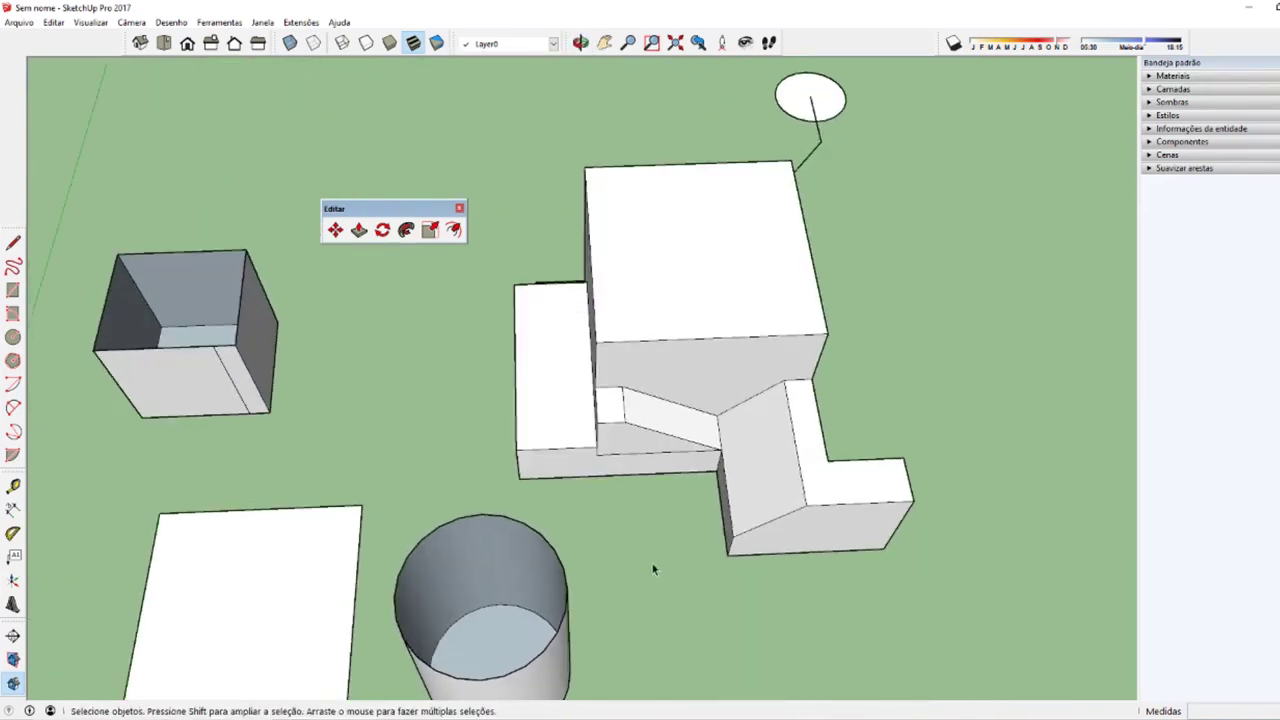
{"action": "scroll", "coordinate": [646, 531], "scroll_direction": "up", "scroll_amount": 2}
{"action": "mouse_move", "coordinate": [646, 531]}
{"action": "middle_mouse_down"}
{"action": "mouse_move", "coordinate": [573, 218]}
{"action": "mouse_move", "coordinate": [577, 437]}
{"action": "middle_mouse_up"}
{"action": "scroll", "coordinate": [577, 437], "scroll_direction": "up", "scroll_amount": 2}
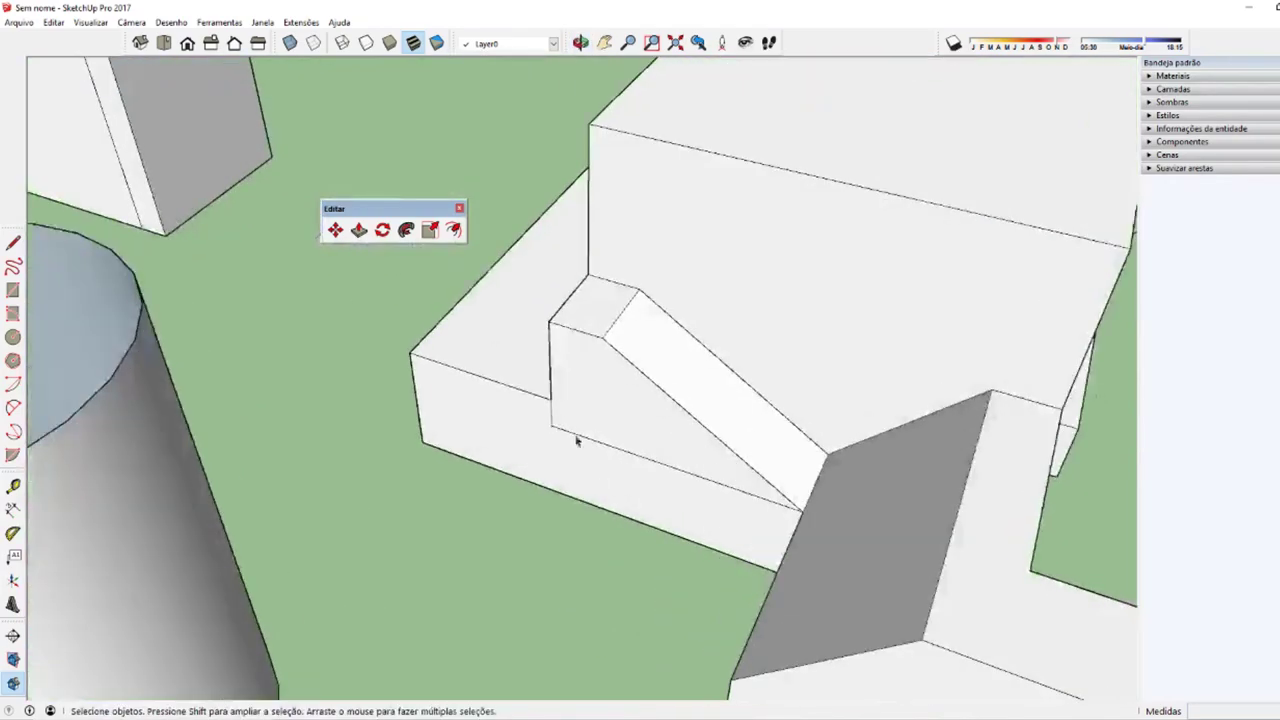
{"action": "left_click", "coordinate": [577, 429]}
{"action": "scroll", "coordinate": [576, 400], "scroll_direction": "up", "scroll_amount": 2}
{"action": "left_click", "coordinate": [576, 361]}
{"action": "mouse_move", "coordinate": [576, 361]}
{"action": "middle_mouse_down"}
{"action": "mouse_move", "coordinate": [794, 477]}
{"action": "mouse_move", "coordinate": [1043, 334]}
{"action": "mouse_move", "coordinate": [722, 350]}
{"action": "middle_mouse_up"}
{"action": "middle_click_drag", "start_coordinate": [632, 418], "coordinate": [760, 306]}
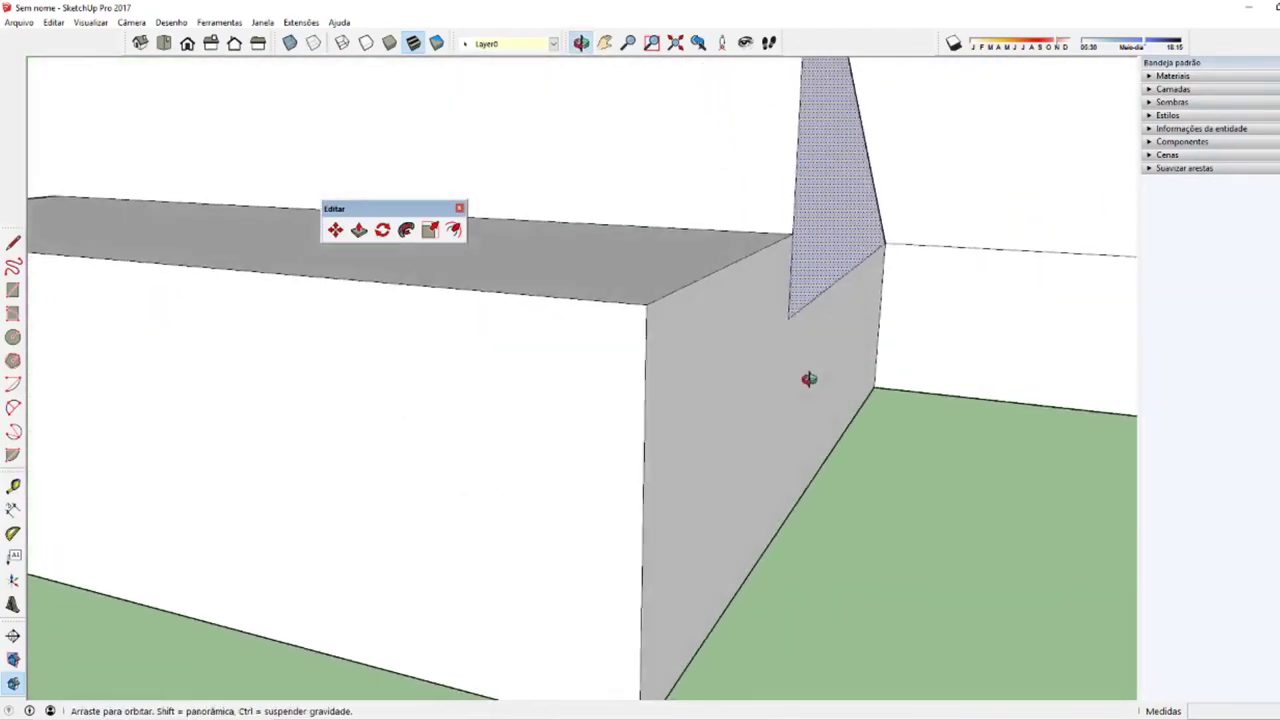
{"action": "key", "text": "e"}
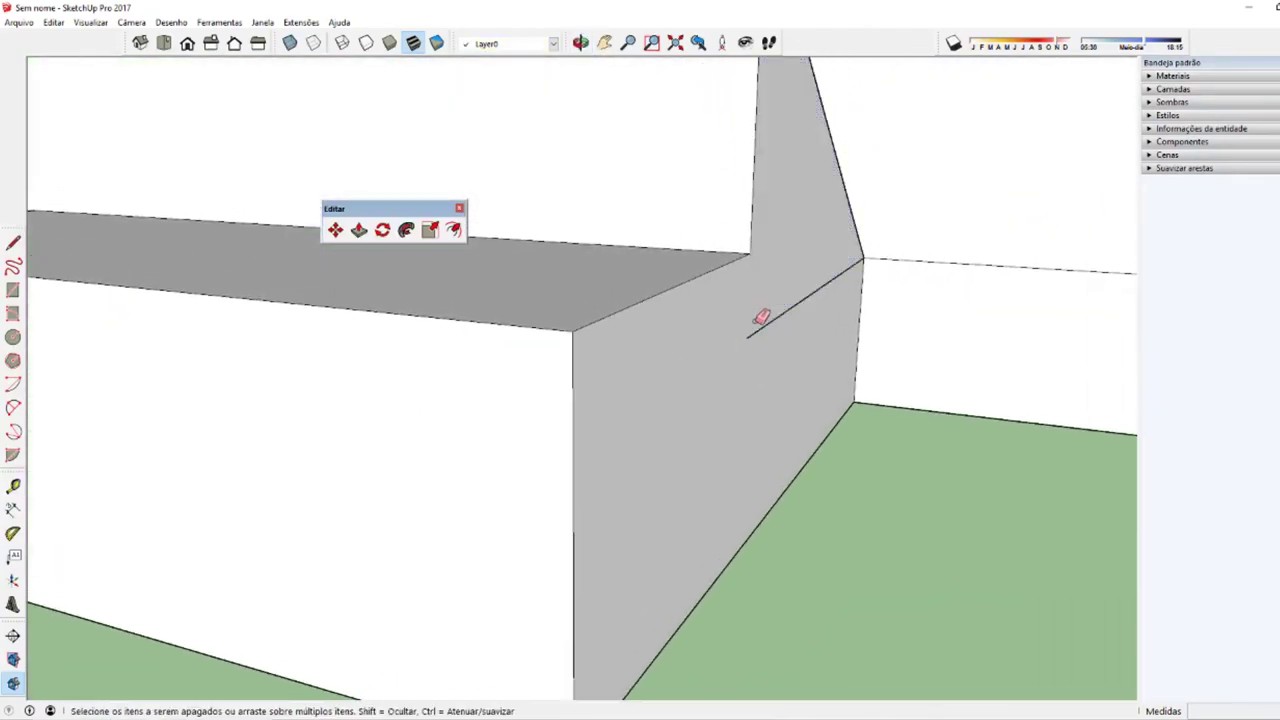
{"action": "mouse_move", "coordinate": [779, 361]}
{"action": "middle_mouse_down"}
{"action": "mouse_move", "coordinate": [691, 491]}
{"action": "mouse_move", "coordinate": [646, 466]}
{"action": "mouse_move", "coordinate": [686, 456]}
{"action": "middle_mouse_up"}
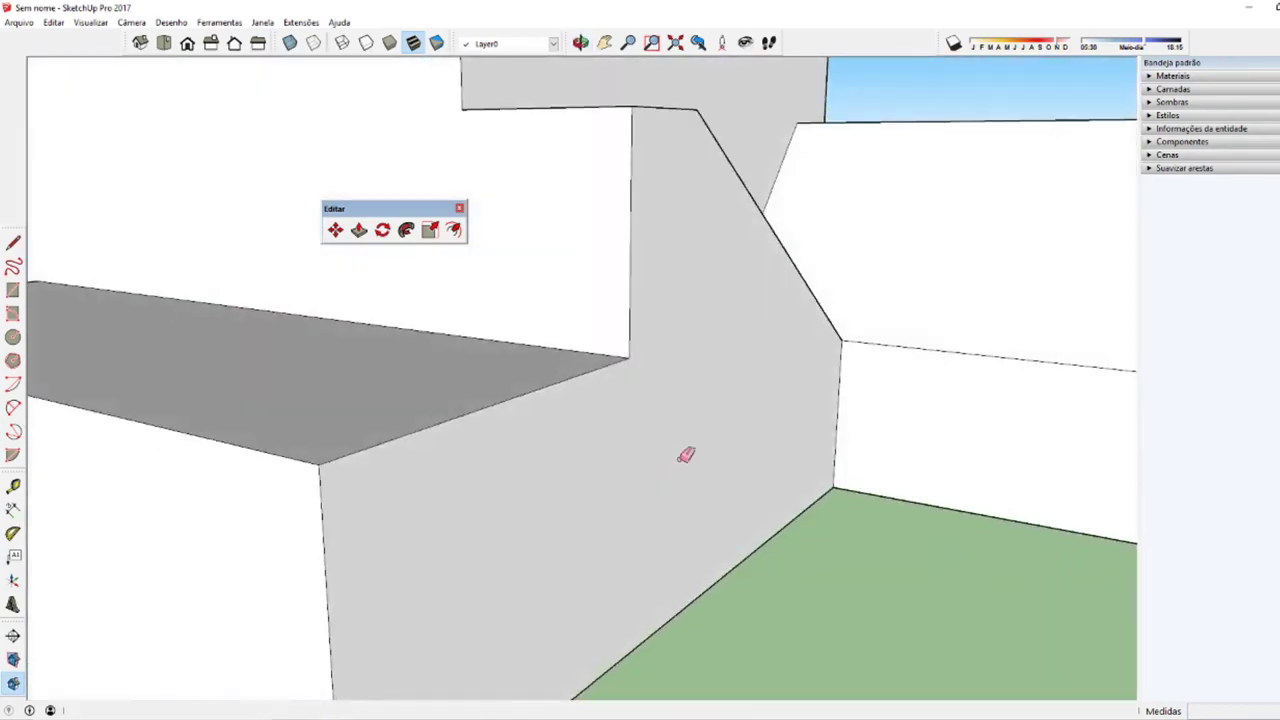
{"action": "key", "text": "ctrl+z"}
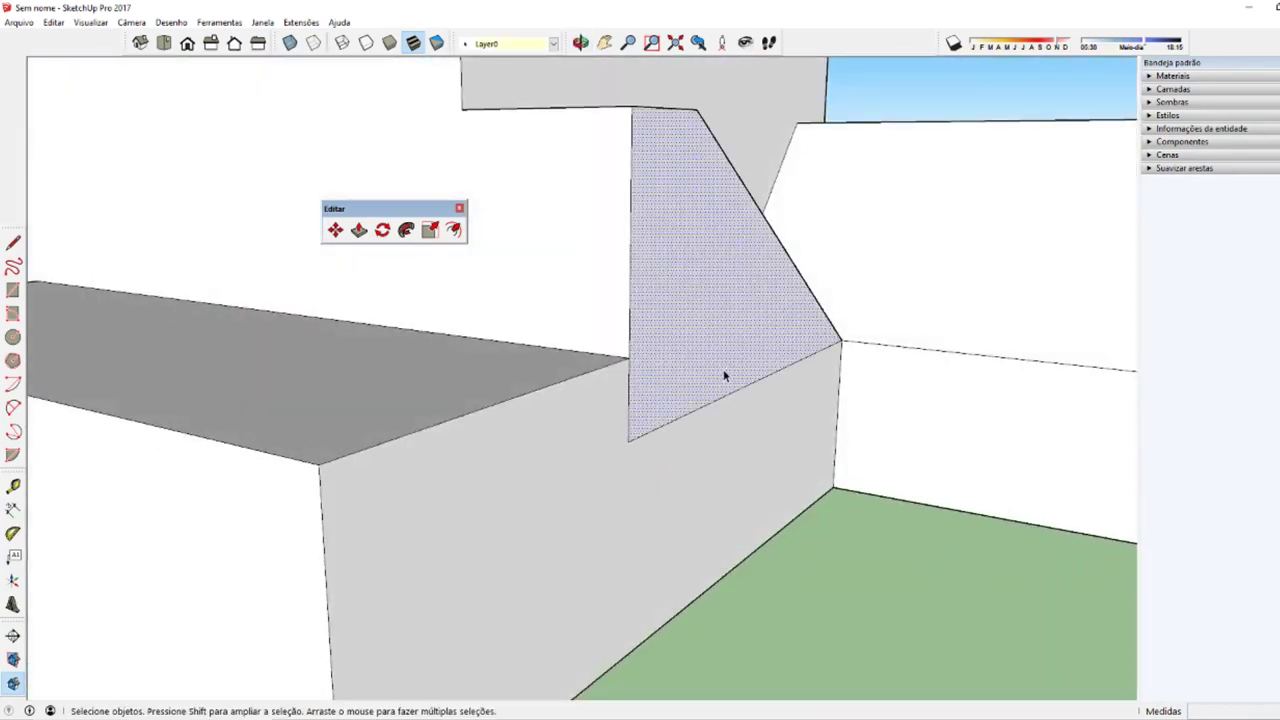
Step: Push the triangular face back into the side wall with Push/Pull
{"action": "key", "text": "p"}
{"action": "left_click_drag", "start_coordinate": [666, 380], "coordinate": [686, 389]}
{"action": "key", "text": "space"}
{"action": "mouse_move", "coordinate": [654, 431]}
{"action": "middle_mouse_down"}
{"action": "mouse_move", "coordinate": [700, 442]}
{"action": "mouse_move", "coordinate": [726, 380]}
{"action": "middle_mouse_up"}
Step: Erase the two leftover edges so the side wall becomes one clean face
{"action": "key", "text": "e"}
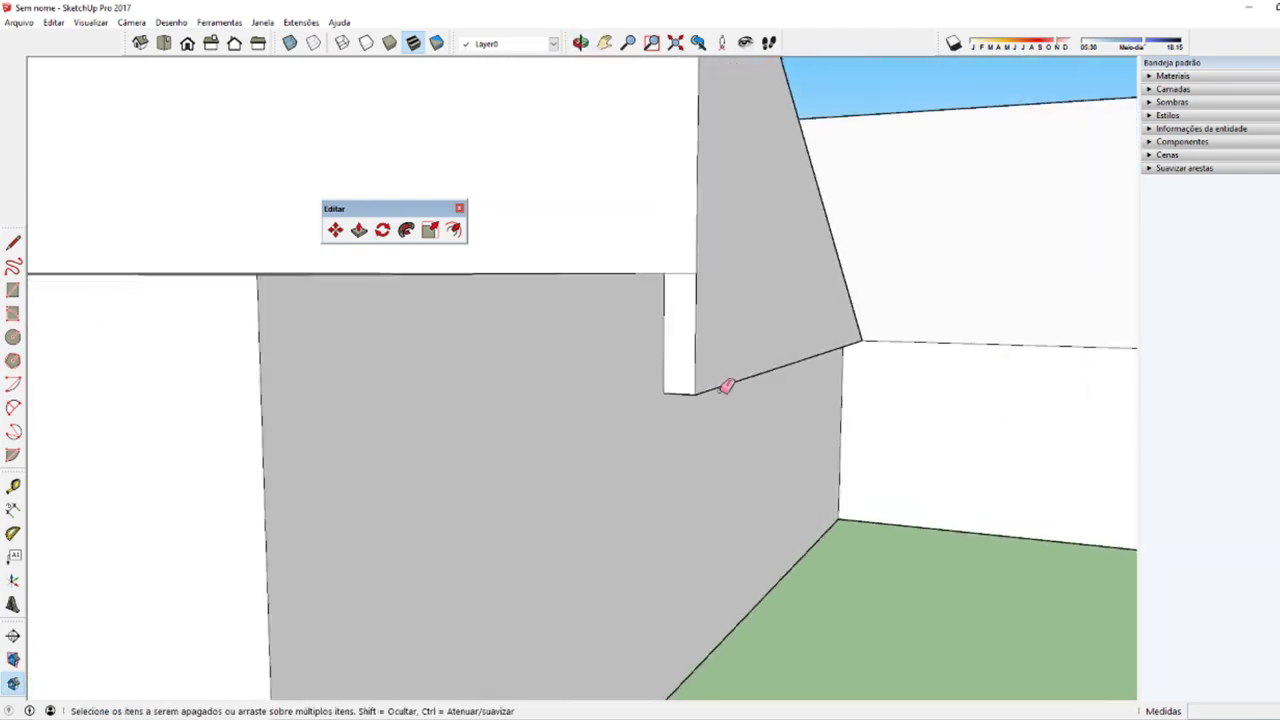
{"action": "left_click", "coordinate": [727, 381]}
{"action": "middle_click_drag", "start_coordinate": [717, 394], "coordinate": [733, 430]}
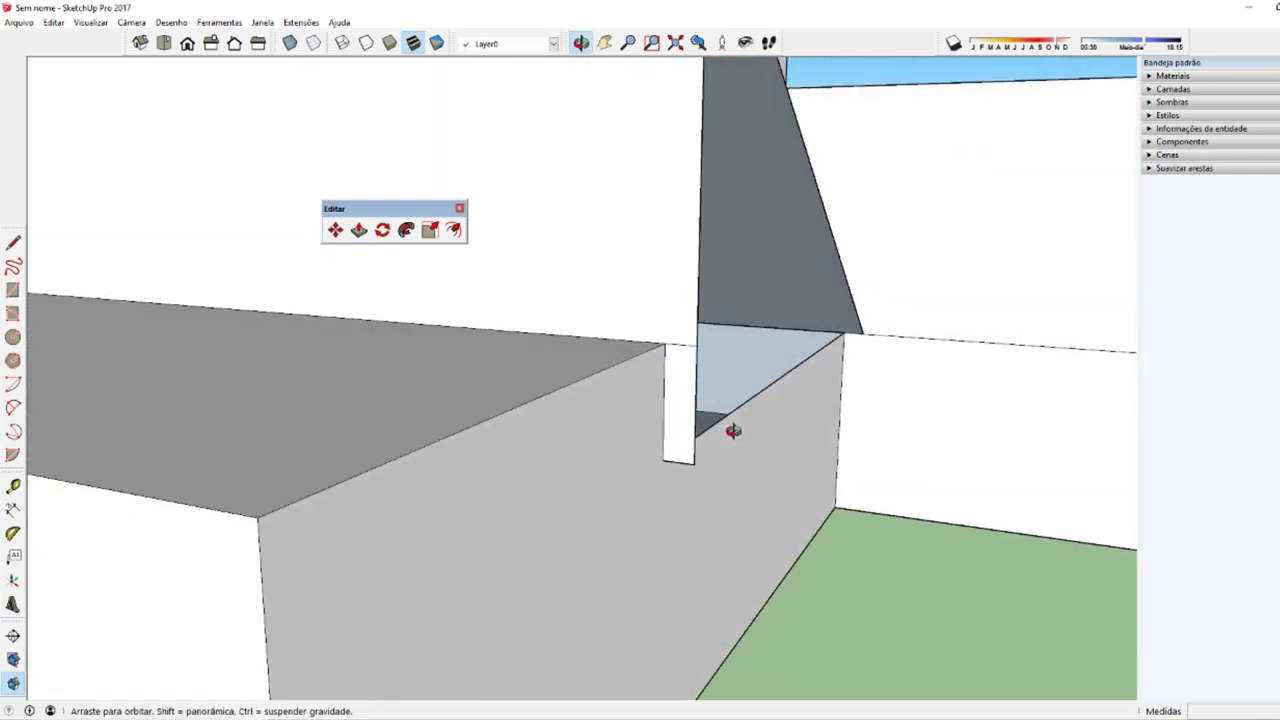
{"action": "left_click", "coordinate": [701, 369]}
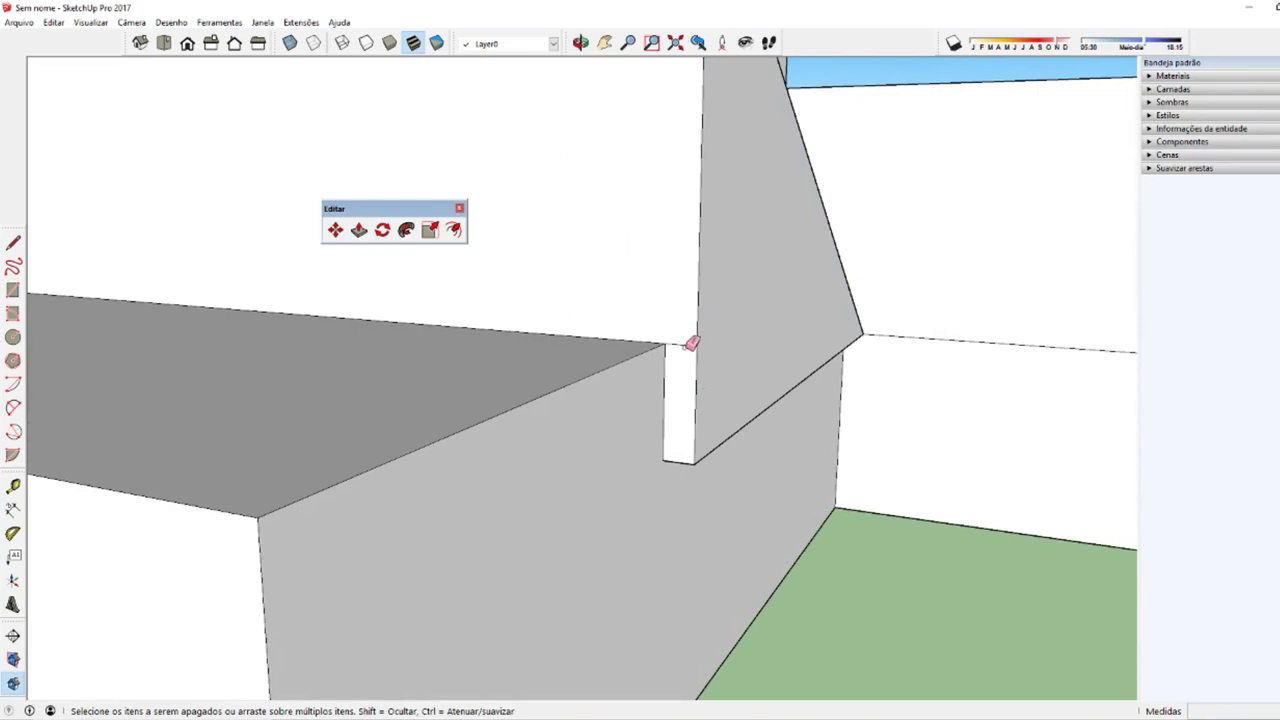
{"action": "middle_click_drag", "start_coordinate": [685, 382], "coordinate": [541, 487]}
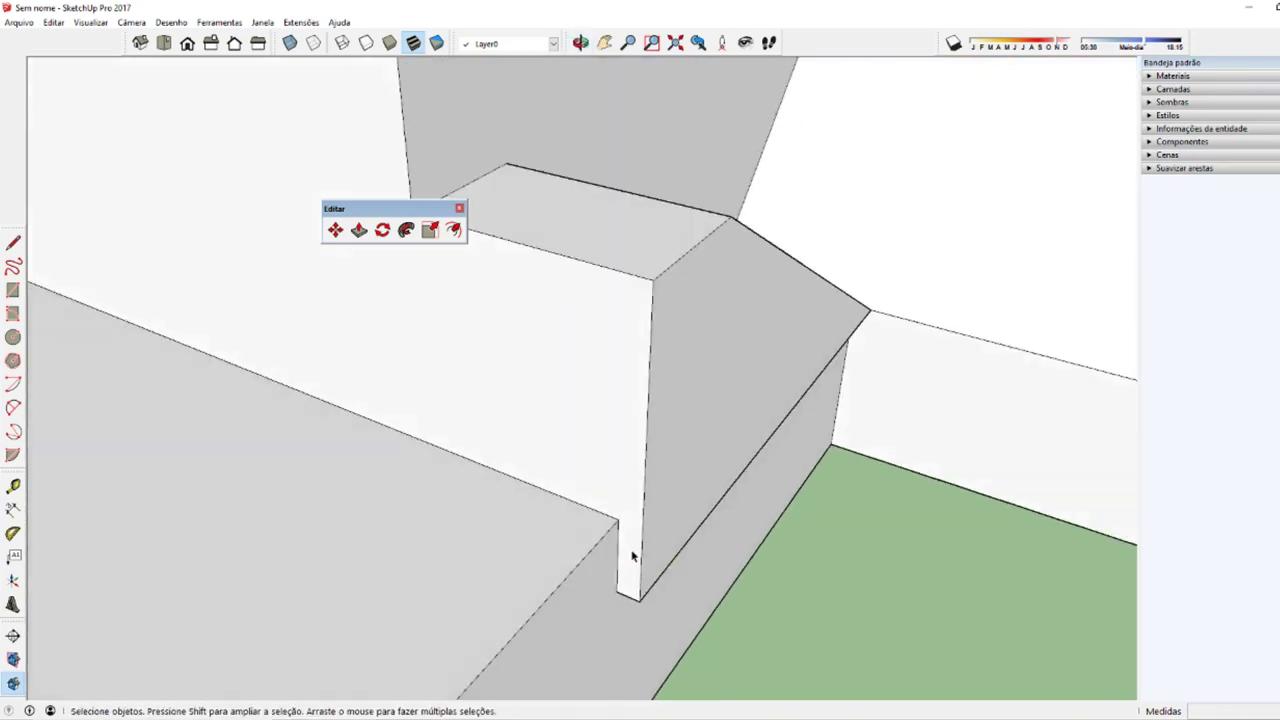
{"action": "scroll", "coordinate": [541, 487], "scroll_direction": "down", "scroll_amount": 5}
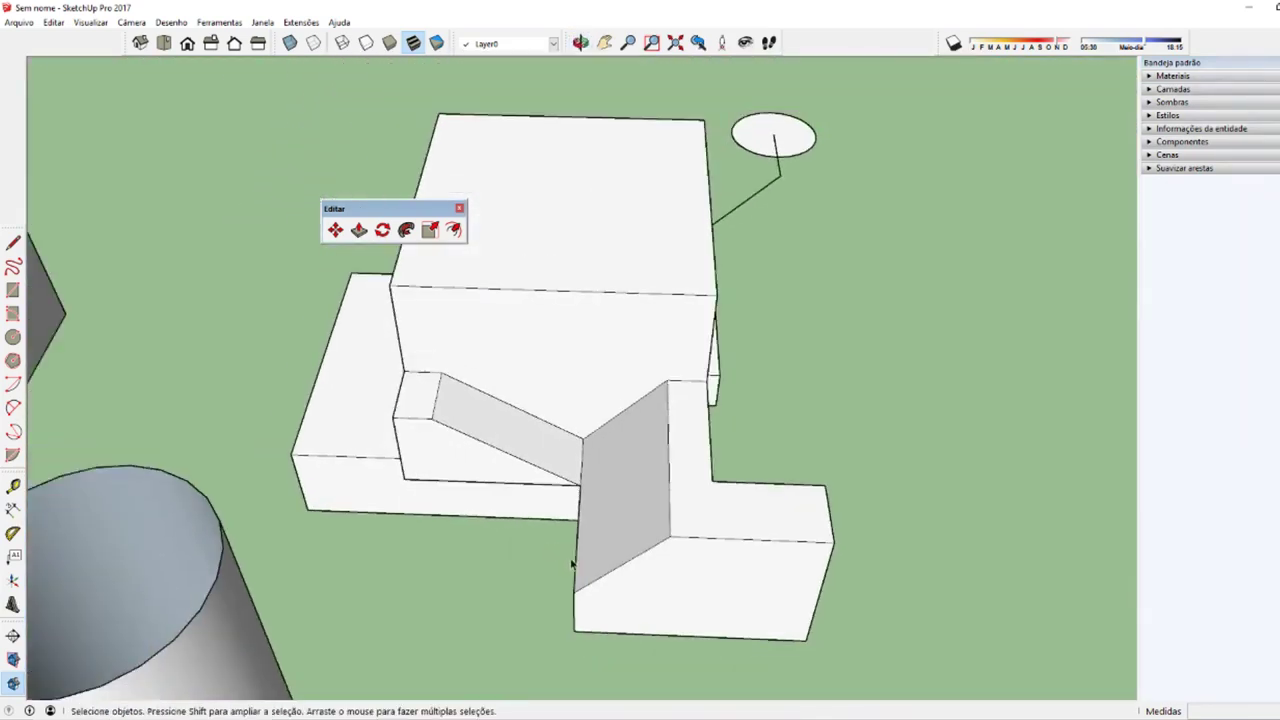
{"action": "scroll", "coordinate": [541, 487], "scroll_direction": "down", "scroll_amount": 5}
{"action": "middle_click_drag", "start_coordinate": [600, 480], "coordinate": [741, 510]}
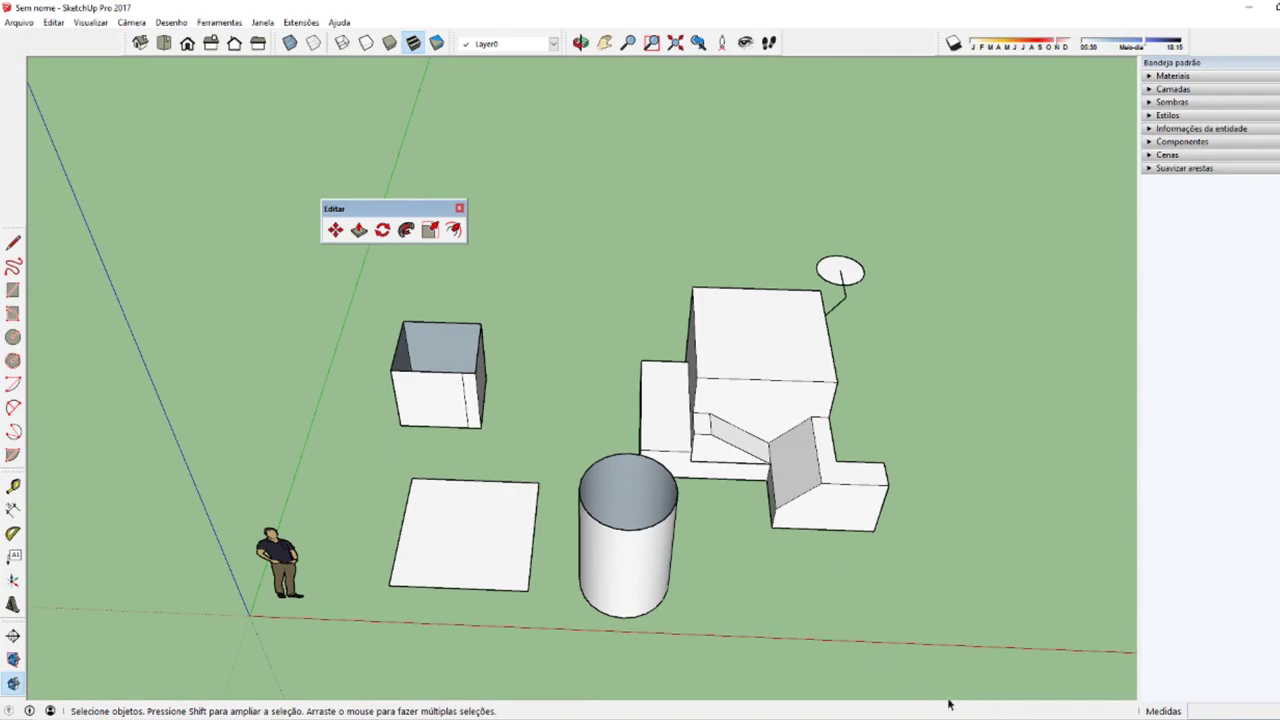
{"action": "key", "text": "alt+Tab"}
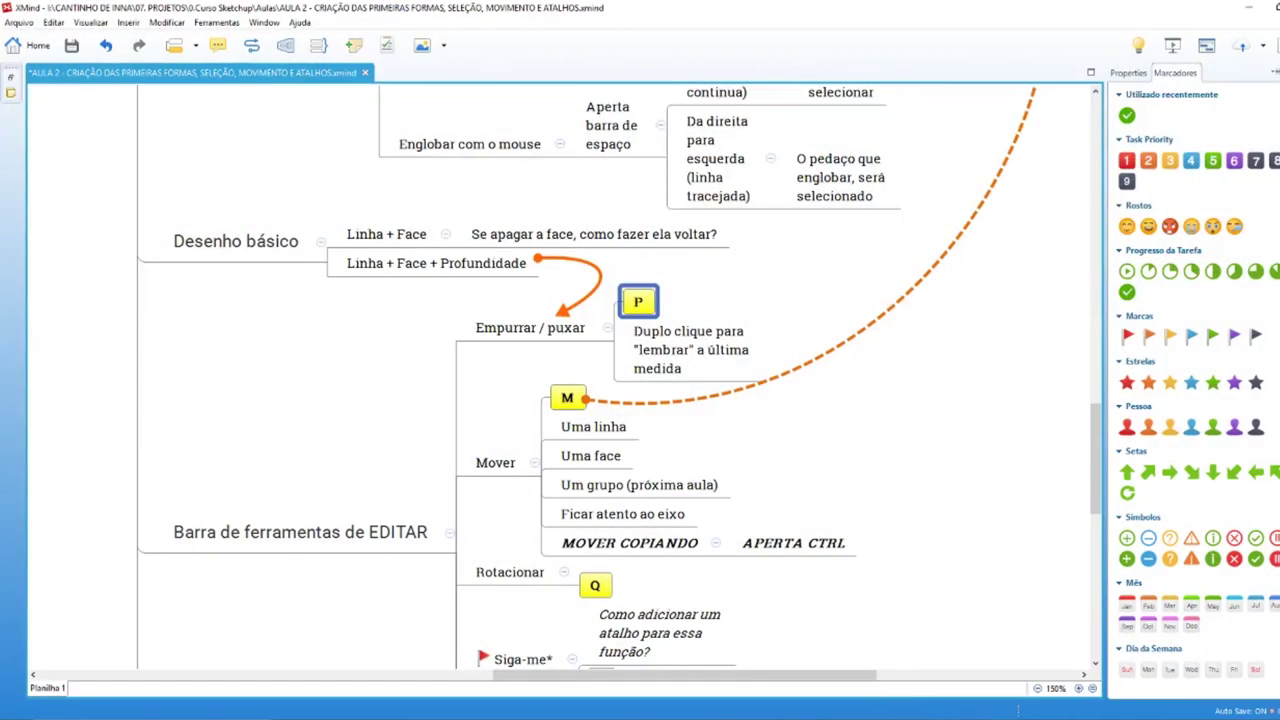
{"action": "key", "text": "alt+Tab"}
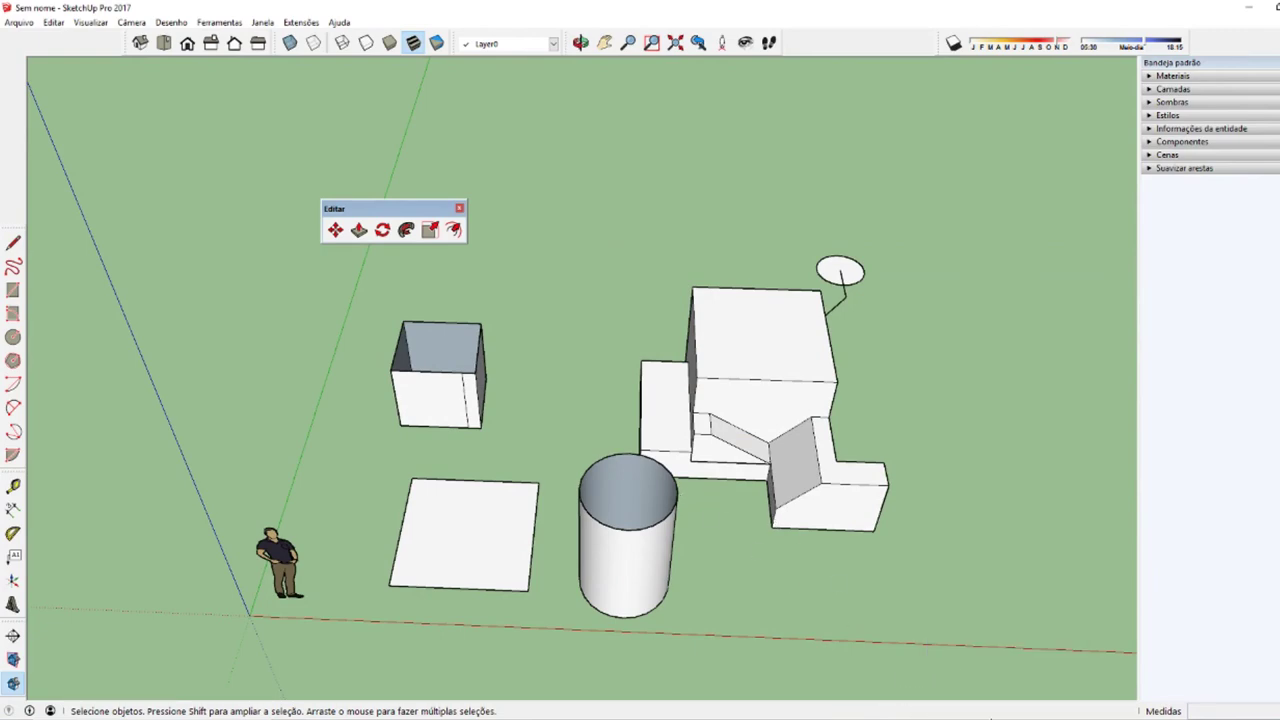
{"action": "key", "text": "alt+Tab"}
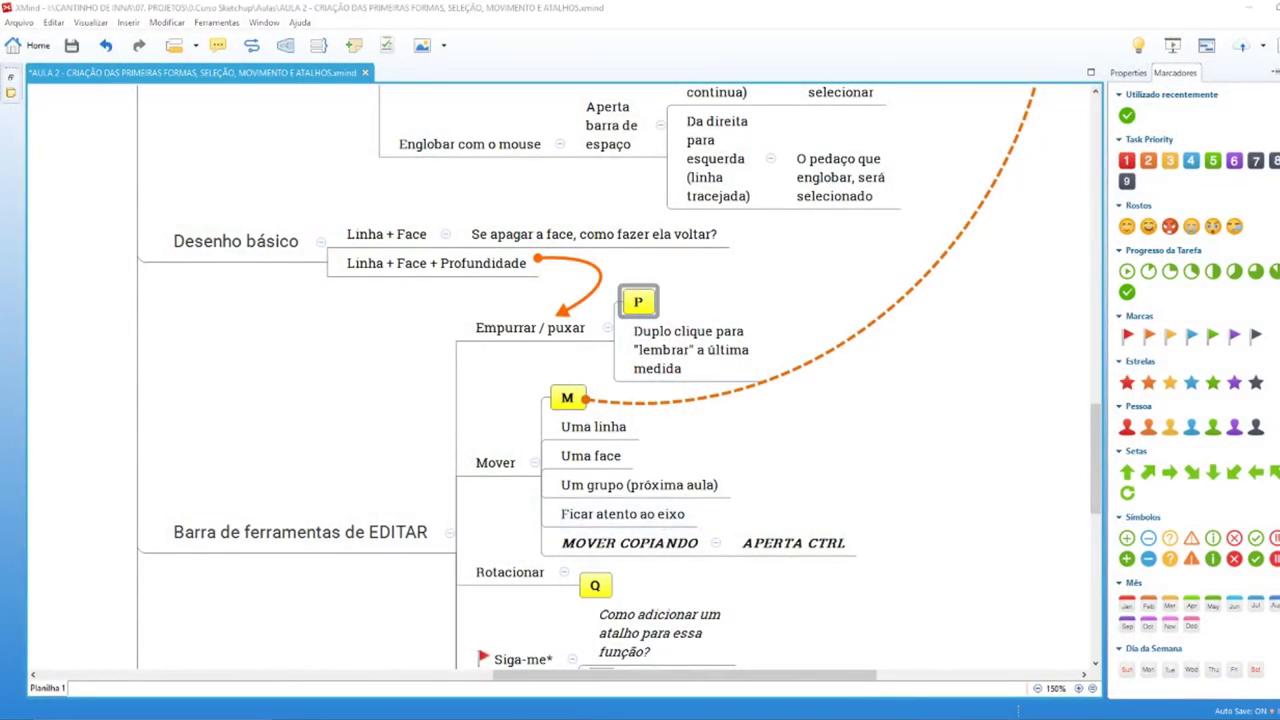
{"action": "left_click", "coordinate": [1248, 8]}
Step: Copy the white square to the right along the red axis using Move with Ctrl
{"action": "middle_click_drag", "start_coordinate": [480, 500], "coordinate": [522, 590]}
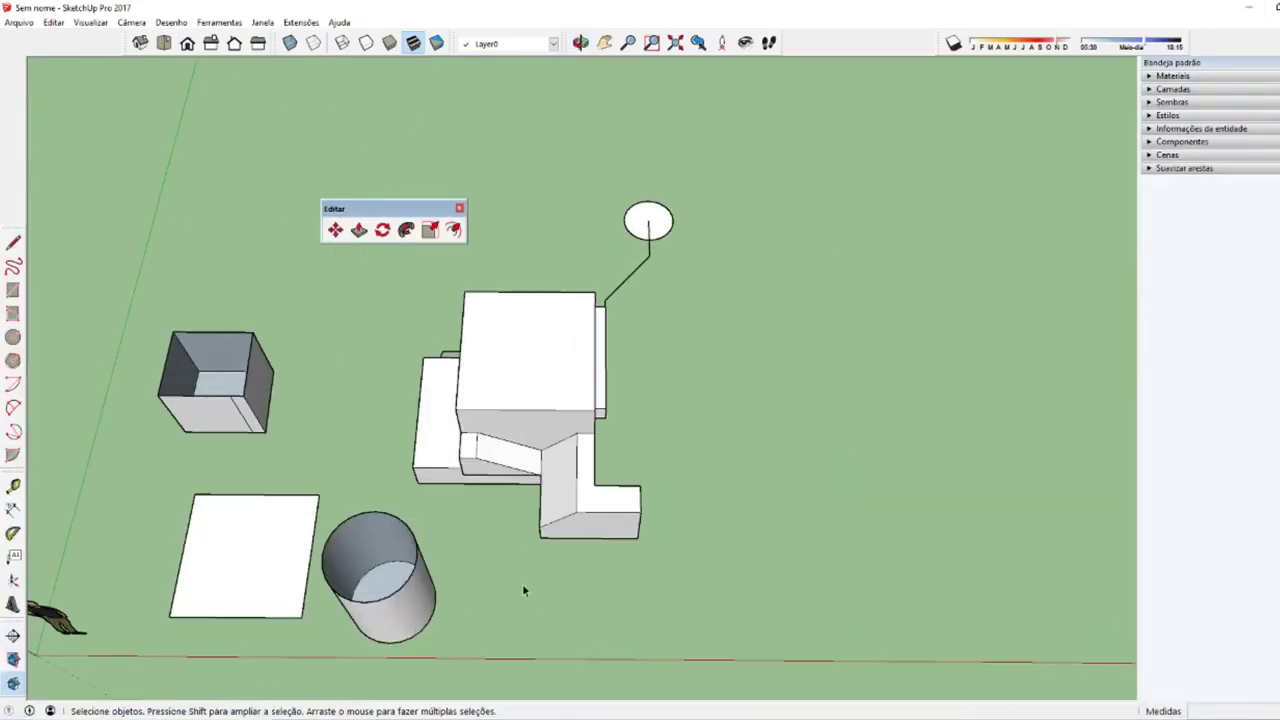
{"action": "left_click", "coordinate": [229, 563]}
{"action": "middle_click_drag", "start_coordinate": [191, 603], "coordinate": [531, 512]}
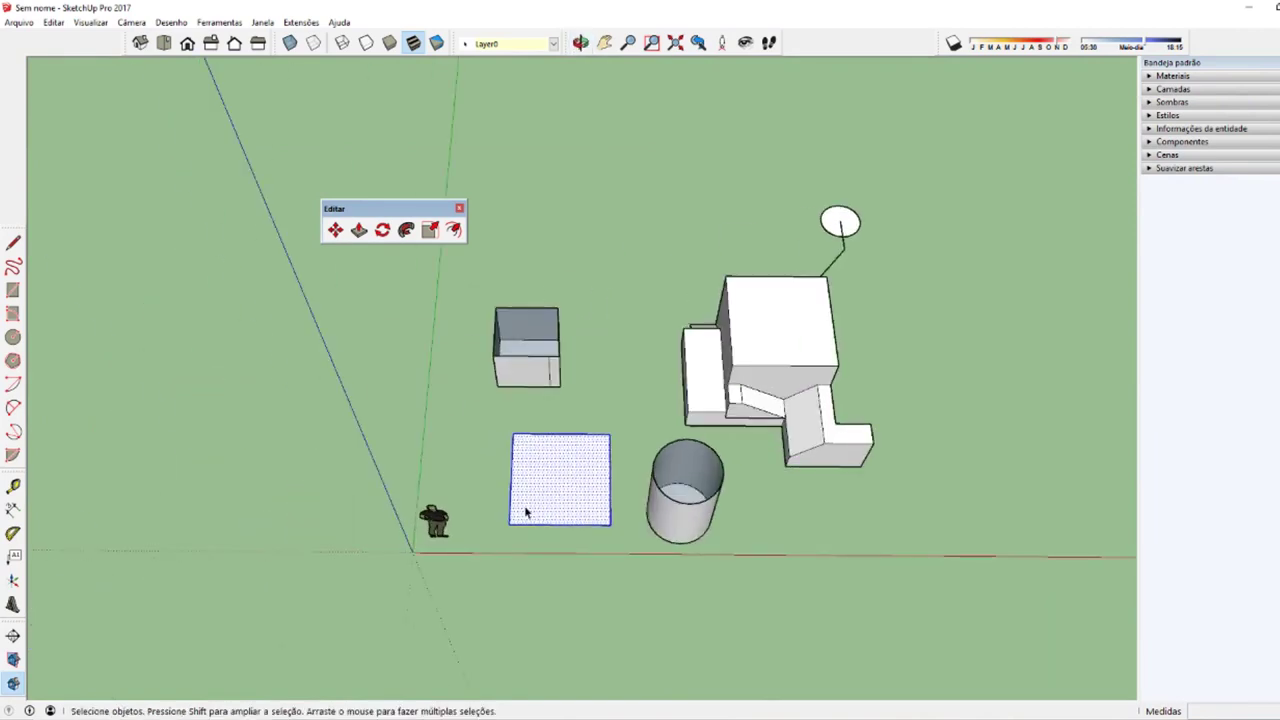
{"action": "key", "text": "m"}
{"action": "left_click", "coordinate": [514, 521]}
{"action": "key", "text": "ctrl"}
{"action": "middle_click_drag", "start_coordinate": [1020, 543], "coordinate": [618, 547]}
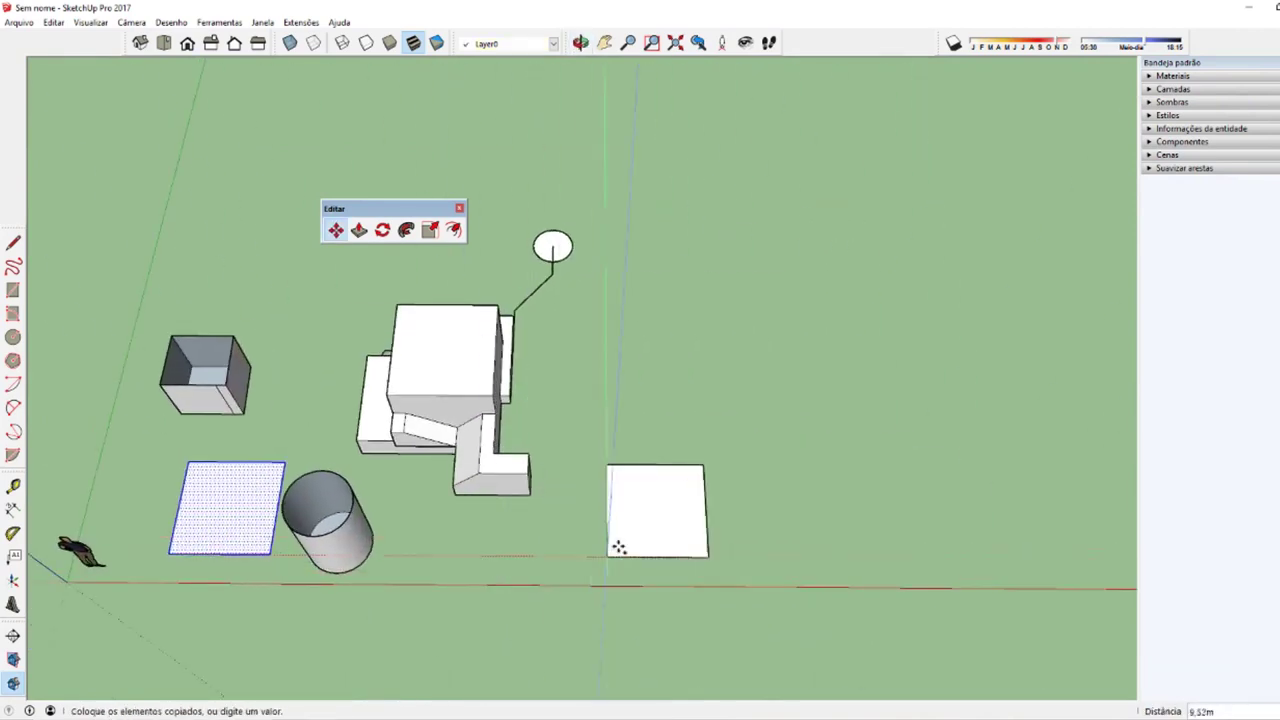
{"action": "left_click", "coordinate": [668, 555]}
{"action": "key", "text": "ctrl"}
{"action": "left_click", "coordinate": [670, 556]}
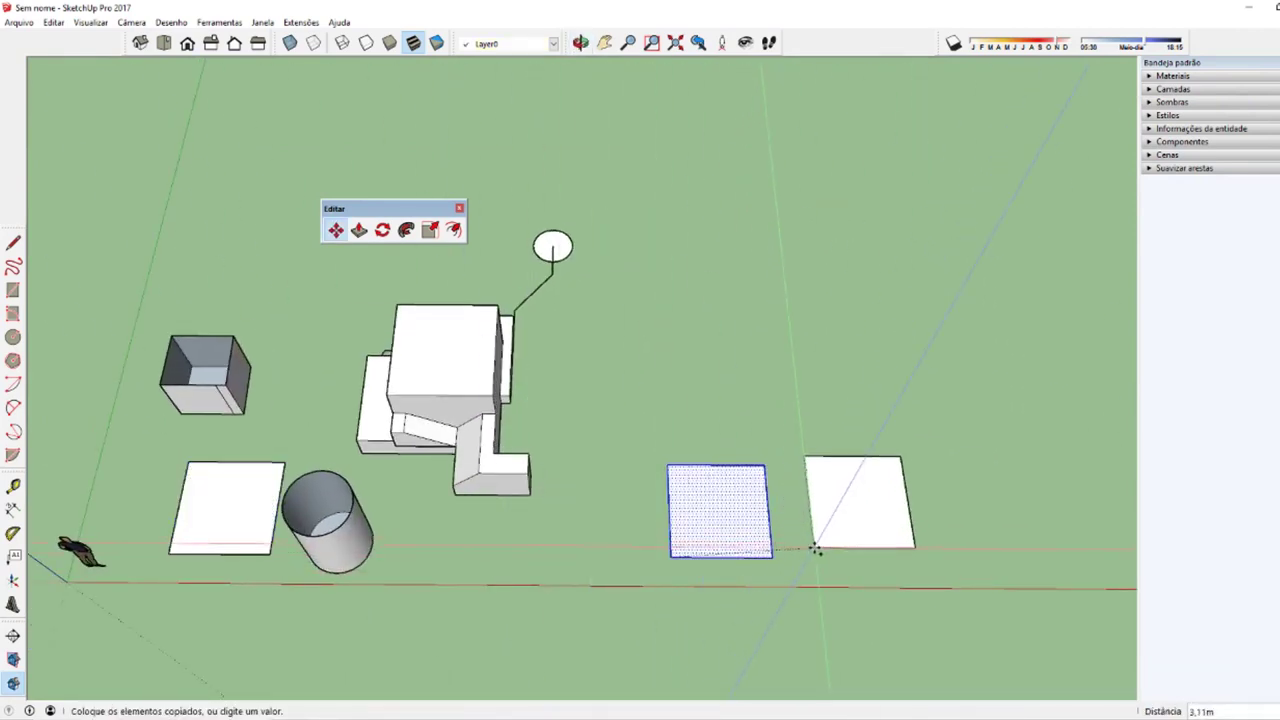
{"action": "left_click", "coordinate": [814, 553]}
Step: Enter 10x to array the copy into a row of 11 evenly spaced squares
{"action": "type", "text": "10x"}
{"action": "key", "text": "Return"}
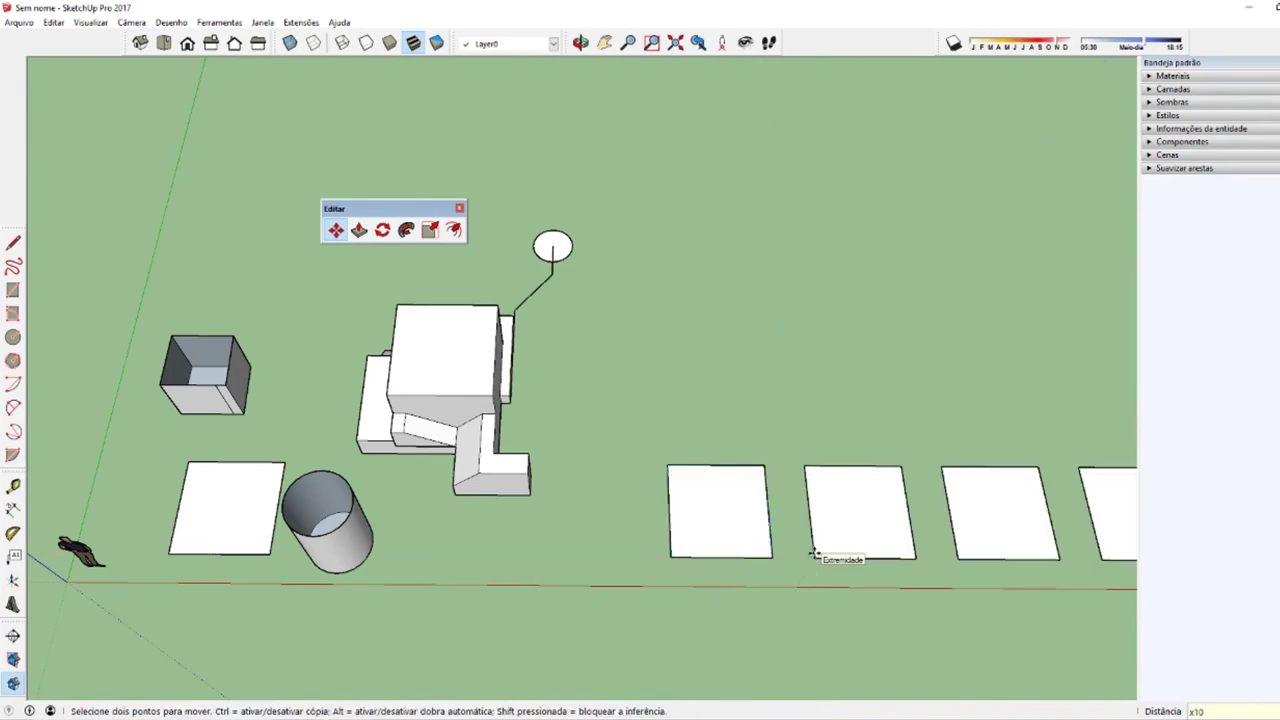
{"action": "key", "text": "space"}
{"action": "scroll", "coordinate": [430, 577], "scroll_direction": "down", "scroll_amount": 3}
{"action": "scroll", "coordinate": [430, 577], "scroll_direction": "down", "scroll_amount": 2}
{"action": "scroll", "coordinate": [430, 577], "scroll_direction": "up", "scroll_amount": 1}
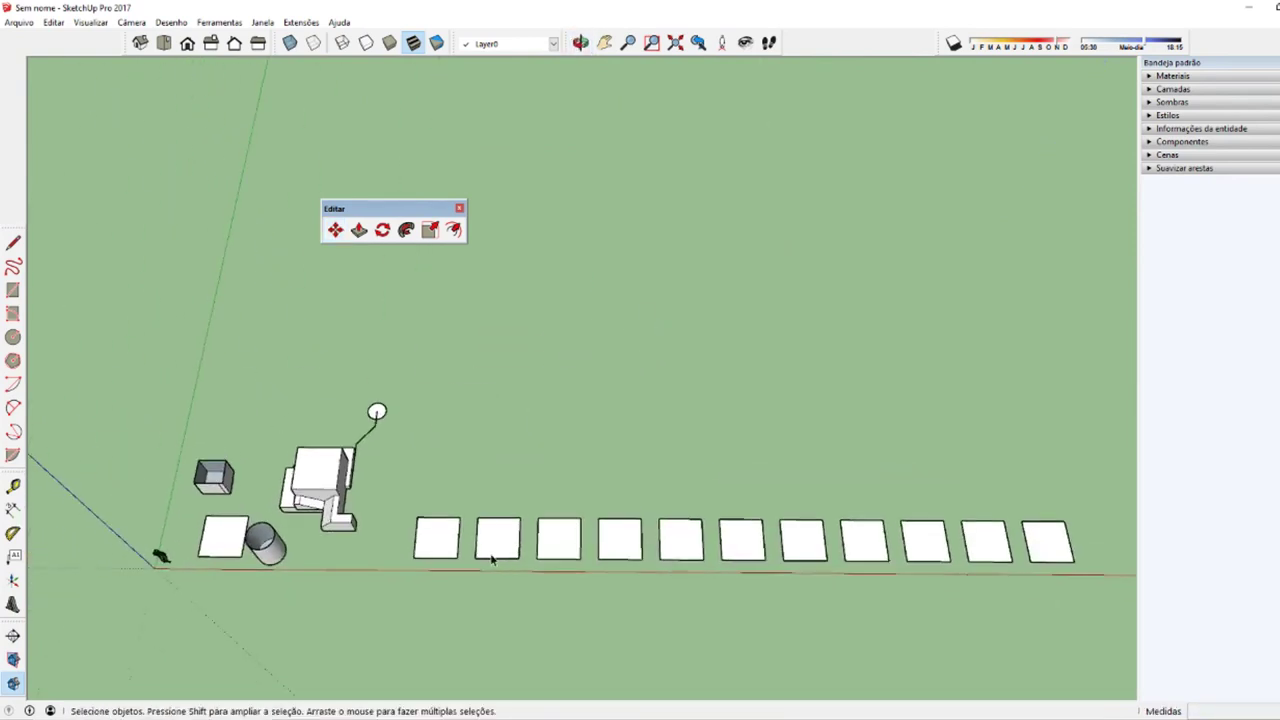
{"action": "scroll", "coordinate": [410, 560], "scroll_direction": "up", "scroll_amount": 1}
{"action": "scroll", "coordinate": [385, 540], "scroll_direction": "up", "scroll_amount": 1}
{"action": "scroll", "coordinate": [362, 524], "scroll_direction": "up", "scroll_amount": 1}
{"action": "mouse_move", "coordinate": [362, 520]}
{"action": "middle_mouse_down"}
{"action": "mouse_move", "coordinate": [823, 414]}
{"action": "mouse_move", "coordinate": [686, 320]}
{"action": "mouse_move", "coordinate": [374, 411]}
{"action": "mouse_move", "coordinate": [380, 458]}
{"action": "middle_mouse_up"}
{"action": "scroll", "coordinate": [385, 458], "scroll_direction": "up", "scroll_amount": 1}
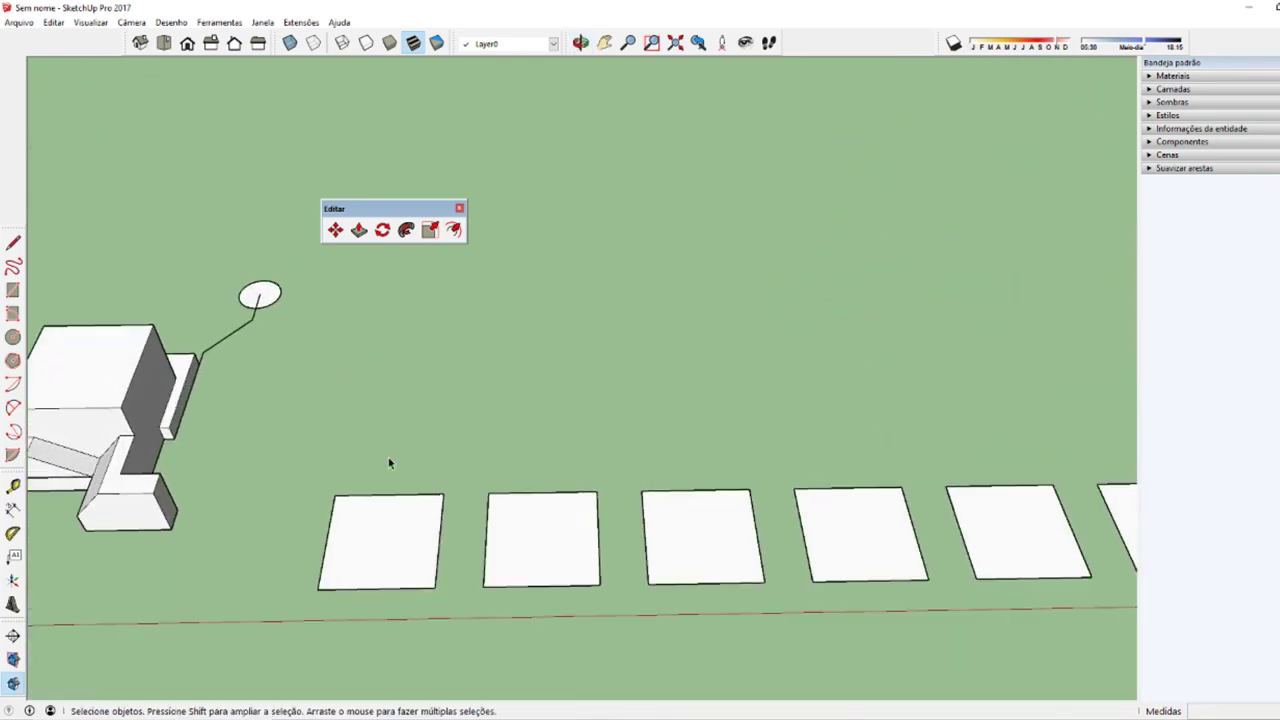
{"action": "scroll", "coordinate": [390, 459], "scroll_direction": "up", "scroll_amount": 1}
Step: Pull the first square up into a 5.00 m tall box and check it with Tape Measure
{"action": "key", "text": "p"}
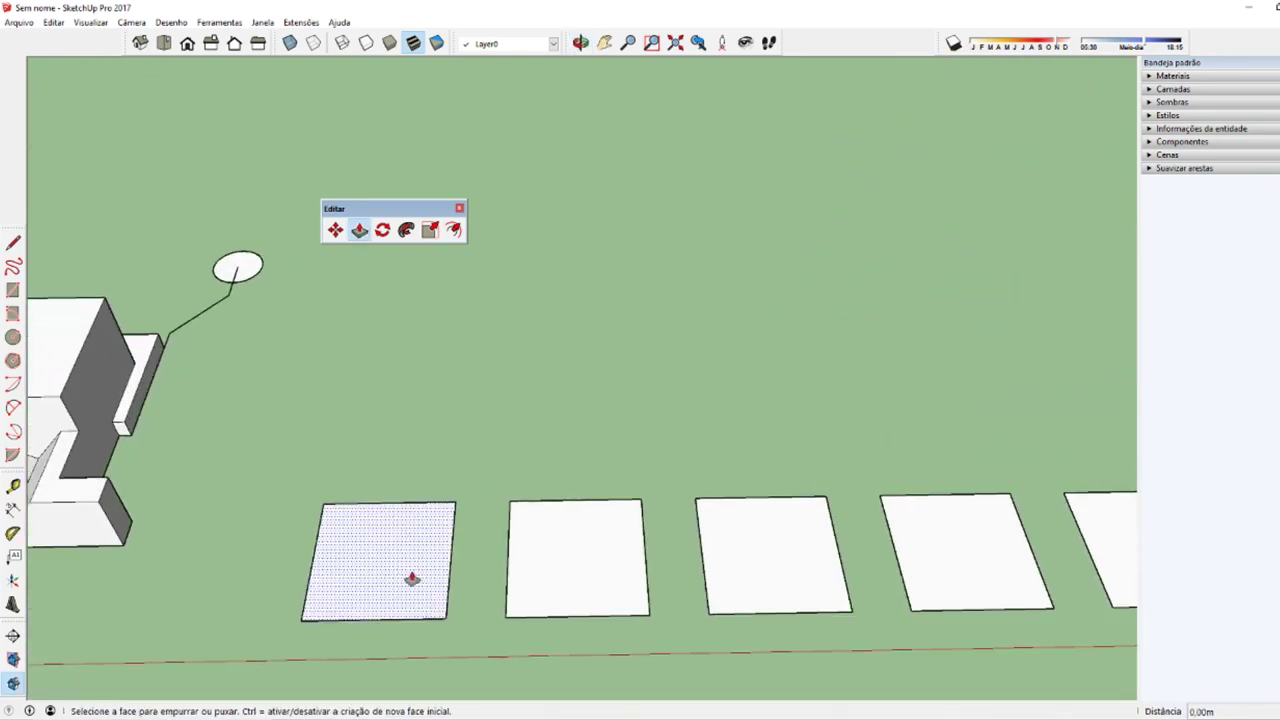
{"action": "left_click", "coordinate": [412, 578]}
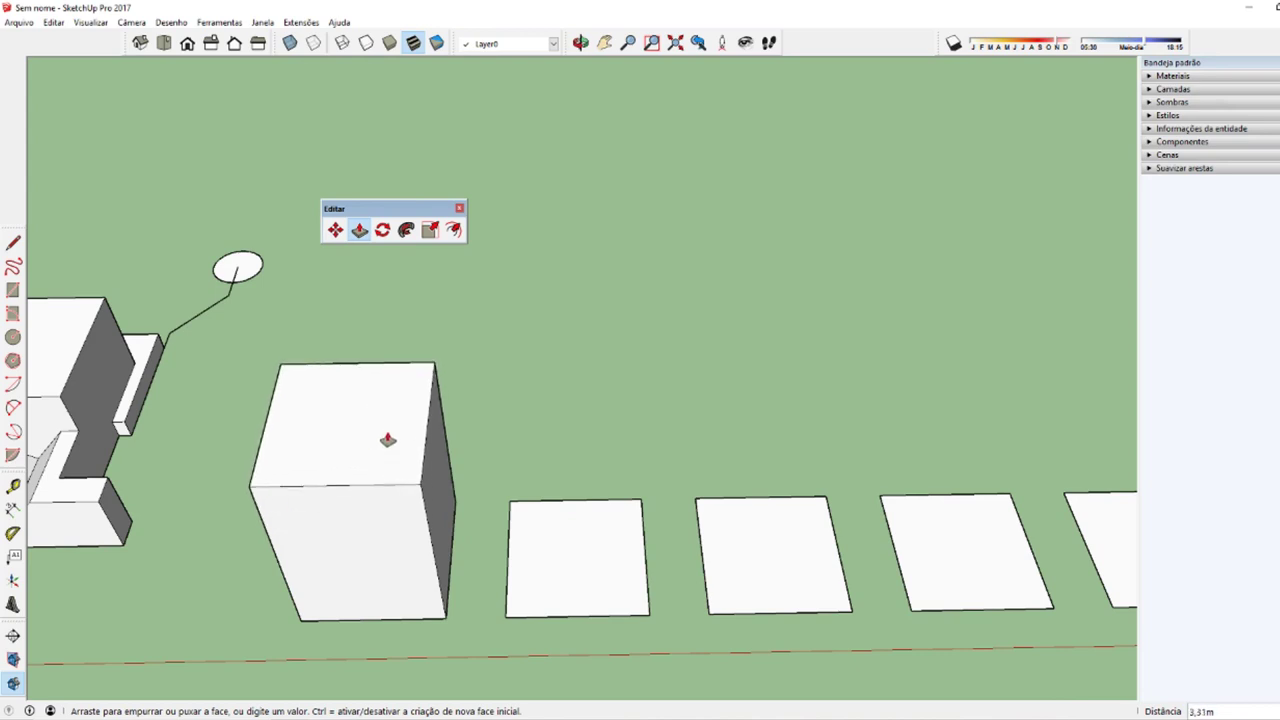
{"action": "key", "text": "Escape"}
{"action": "key", "text": "l"}
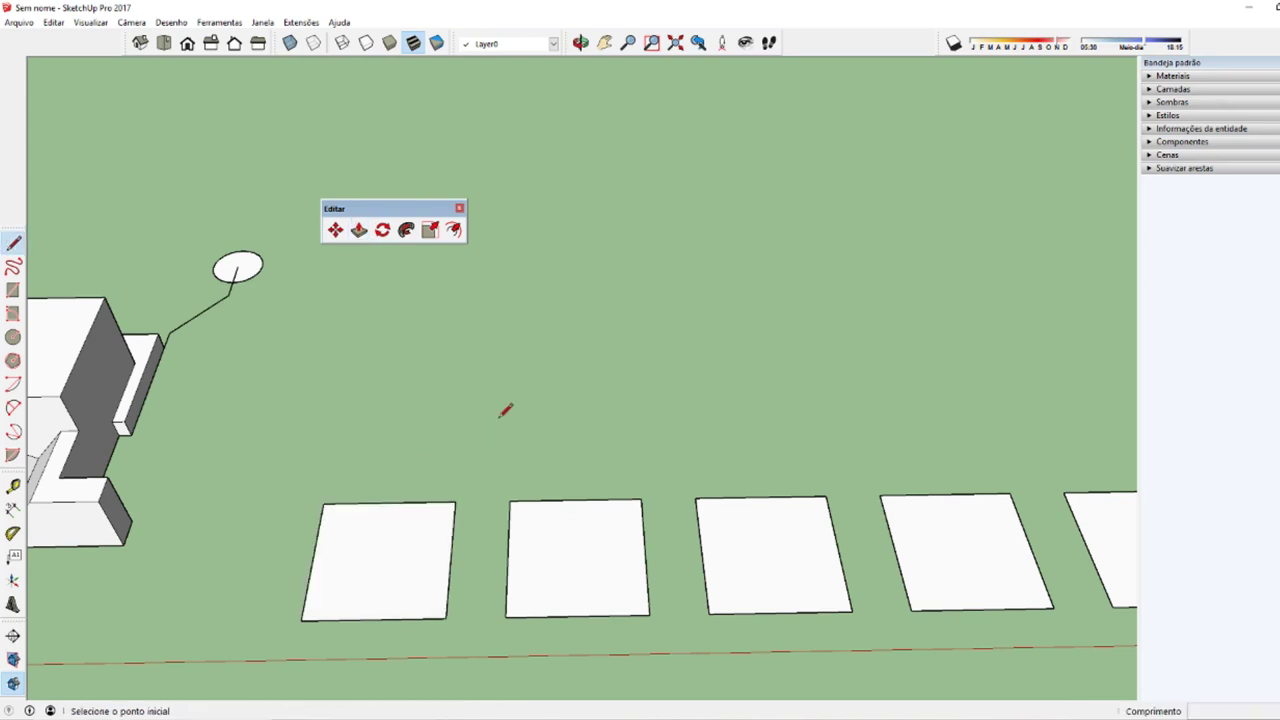
{"action": "left_click", "coordinate": [510, 412]}
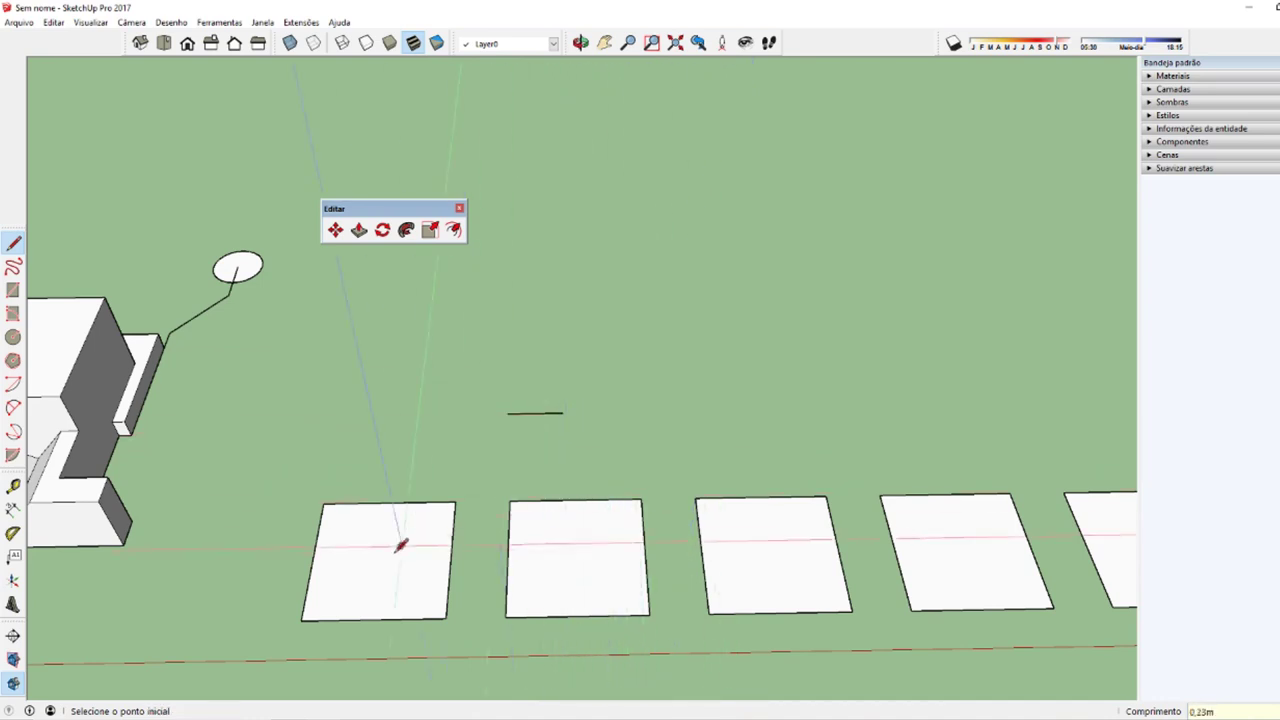
{"action": "key", "text": "space"}
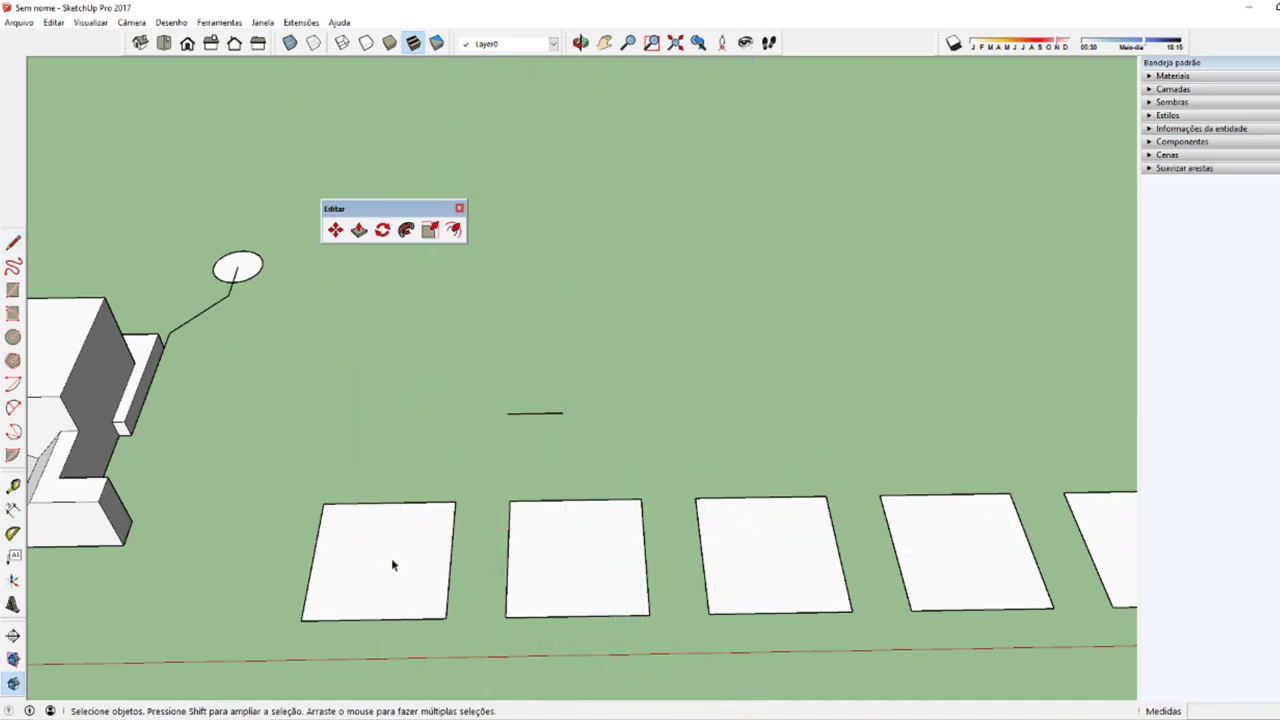
{"action": "key", "text": "p"}
{"action": "left_click", "coordinate": [384, 590]}
{"action": "type", "text": "5"}
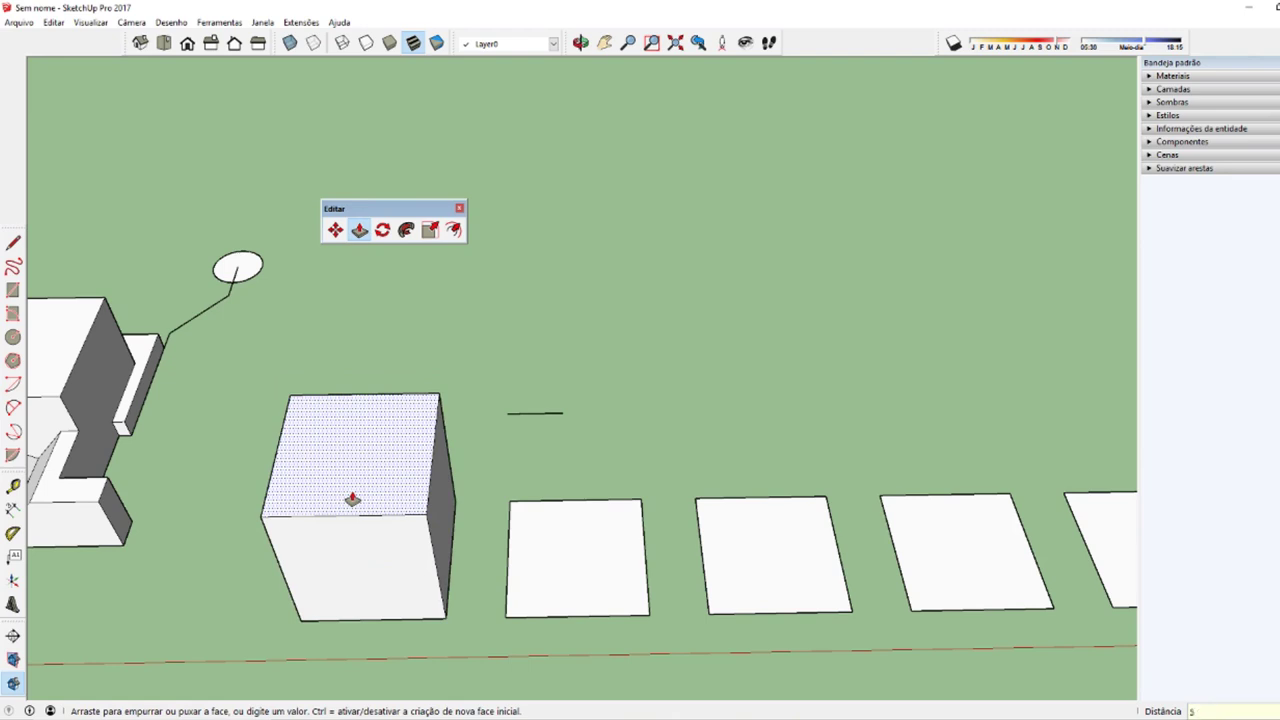
{"action": "key", "text": "Return"}
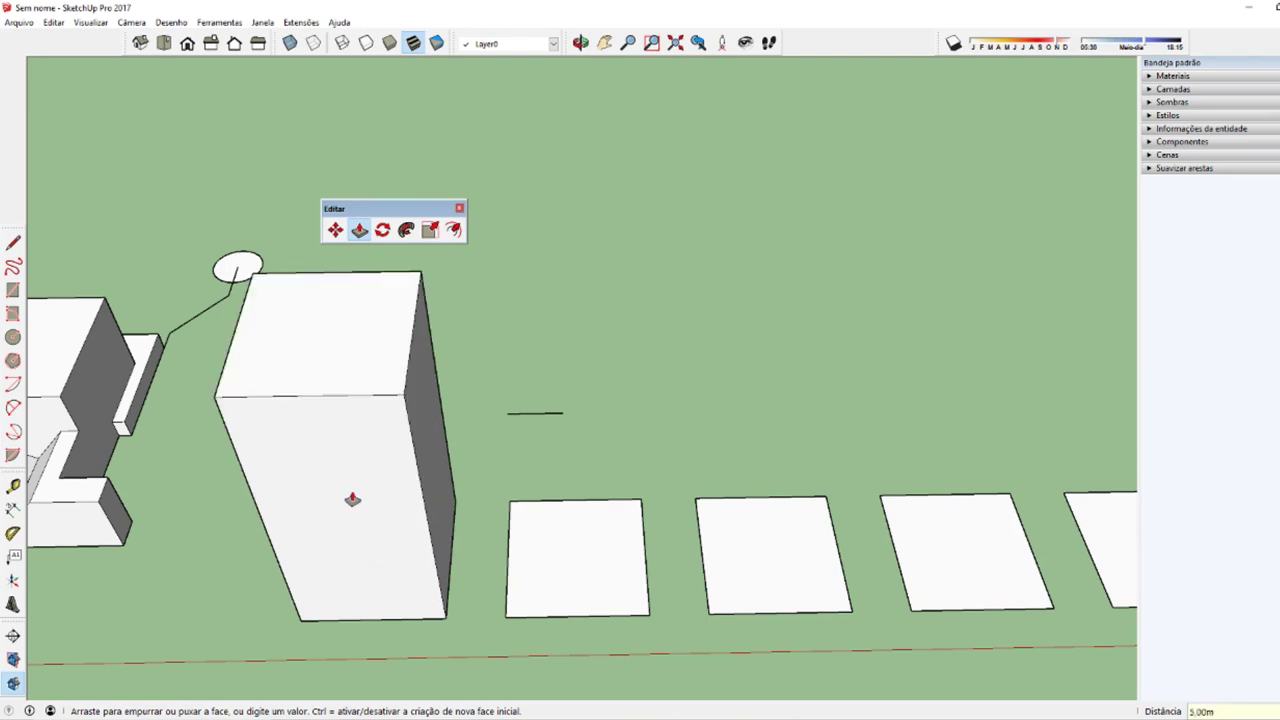
{"action": "mouse_move", "coordinate": [537, 503]}
{"action": "middle_mouse_down"}
{"action": "mouse_move", "coordinate": [240, 523]}
{"action": "mouse_move", "coordinate": [725, 474]}
{"action": "mouse_move", "coordinate": [423, 480]}
{"action": "mouse_move", "coordinate": [520, 509]}
{"action": "mouse_move", "coordinate": [470, 603]}
{"action": "middle_mouse_up"}
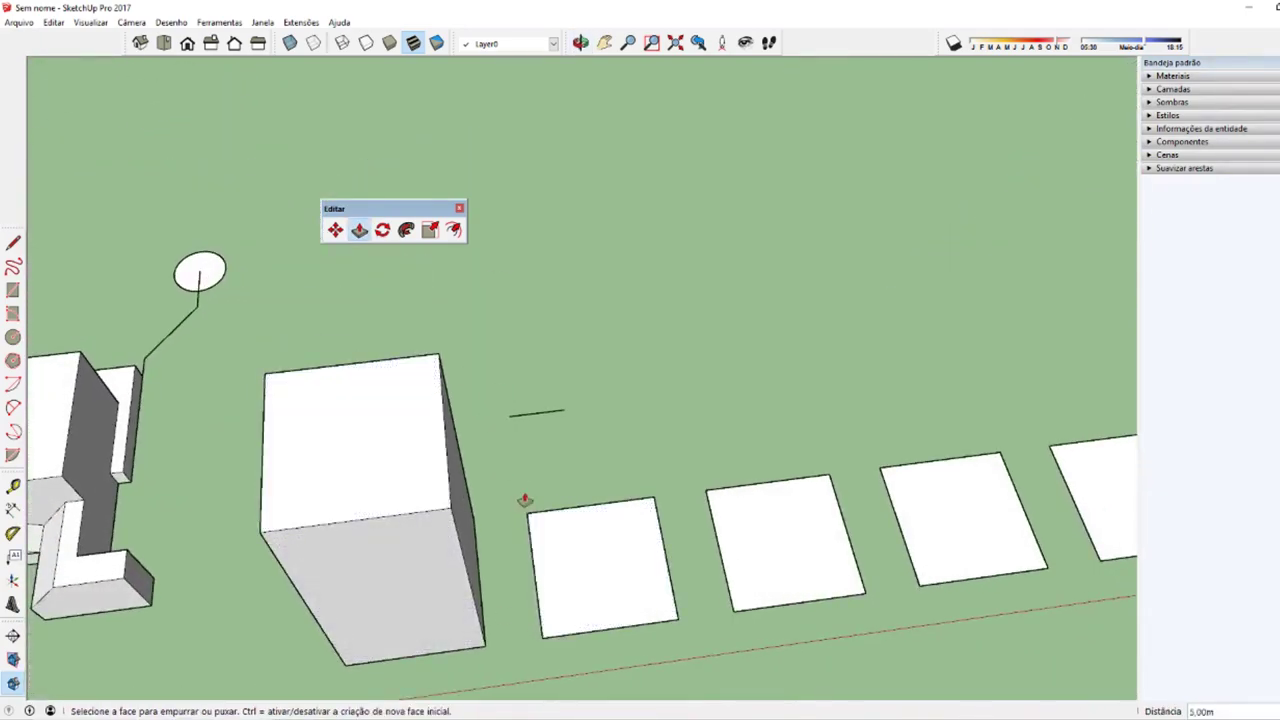
{"action": "mouse_move", "coordinate": [524, 500]}
{"action": "middle_mouse_down"}
{"action": "mouse_move", "coordinate": [254, 451]}
{"action": "mouse_move", "coordinate": [274, 434]}
{"action": "mouse_move", "coordinate": [323, 437]}
{"action": "middle_mouse_up"}
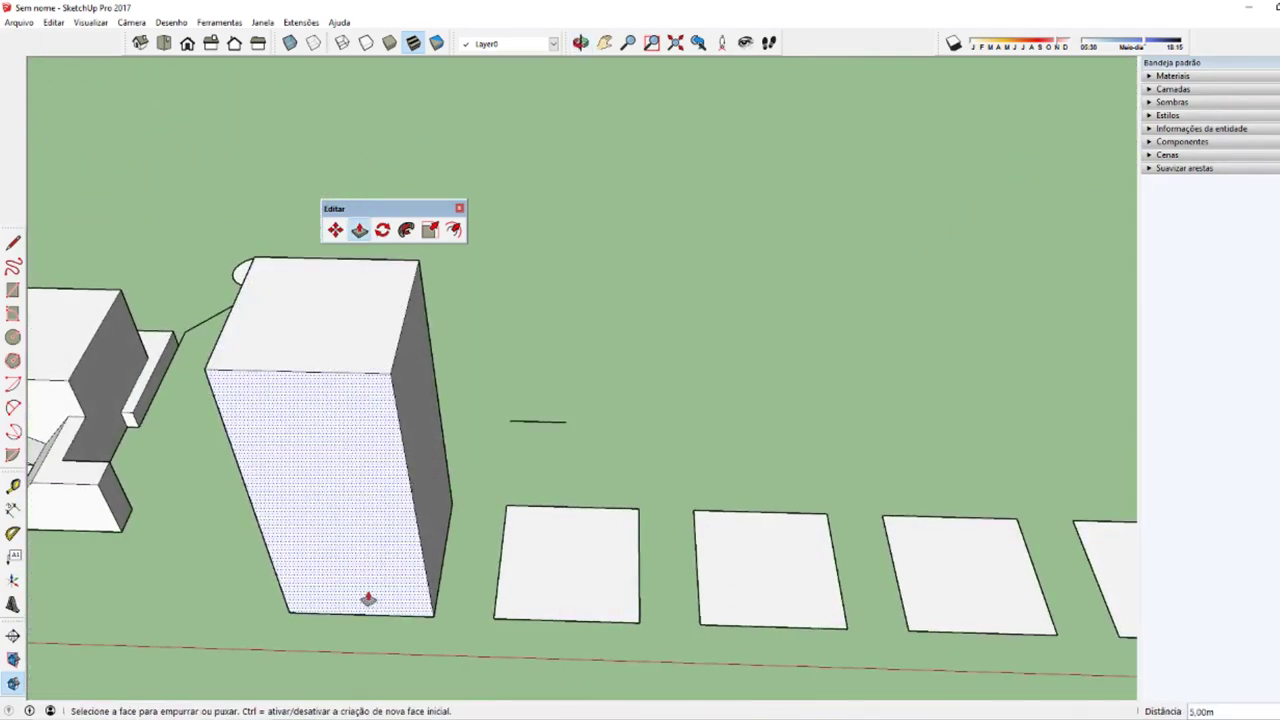
{"action": "key", "text": "t"}
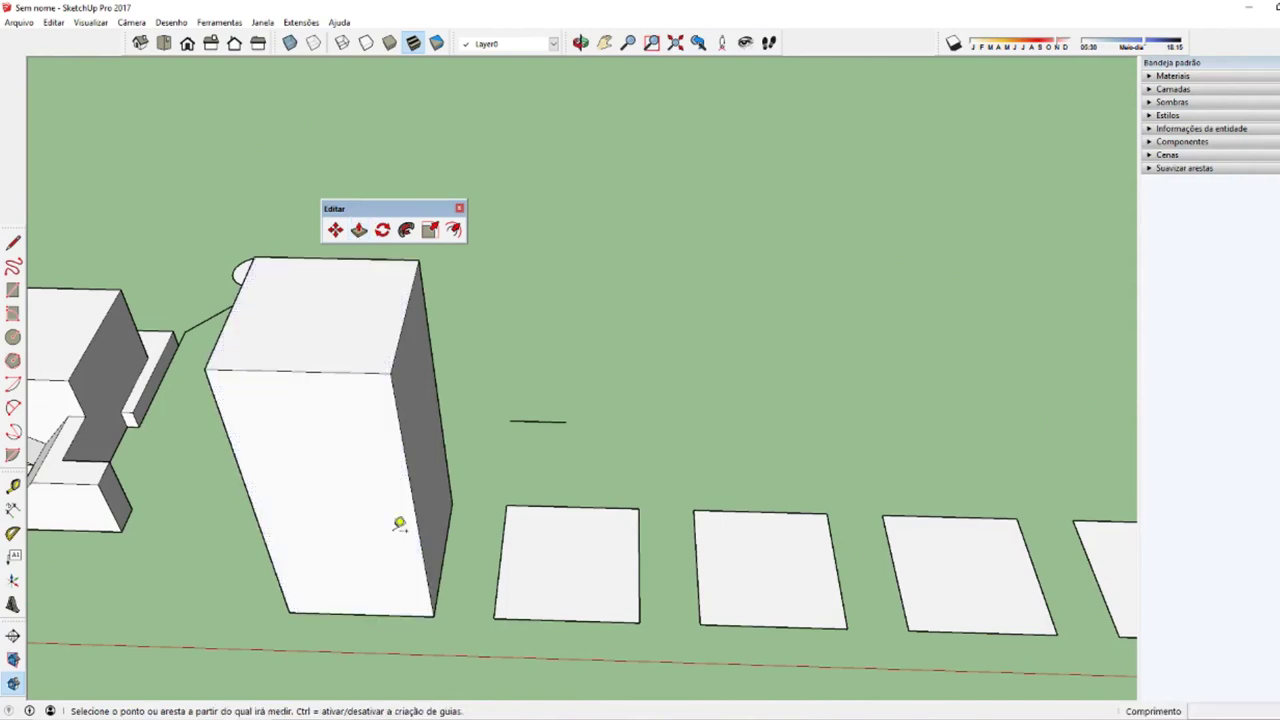
{"action": "left_click", "coordinate": [433, 614]}
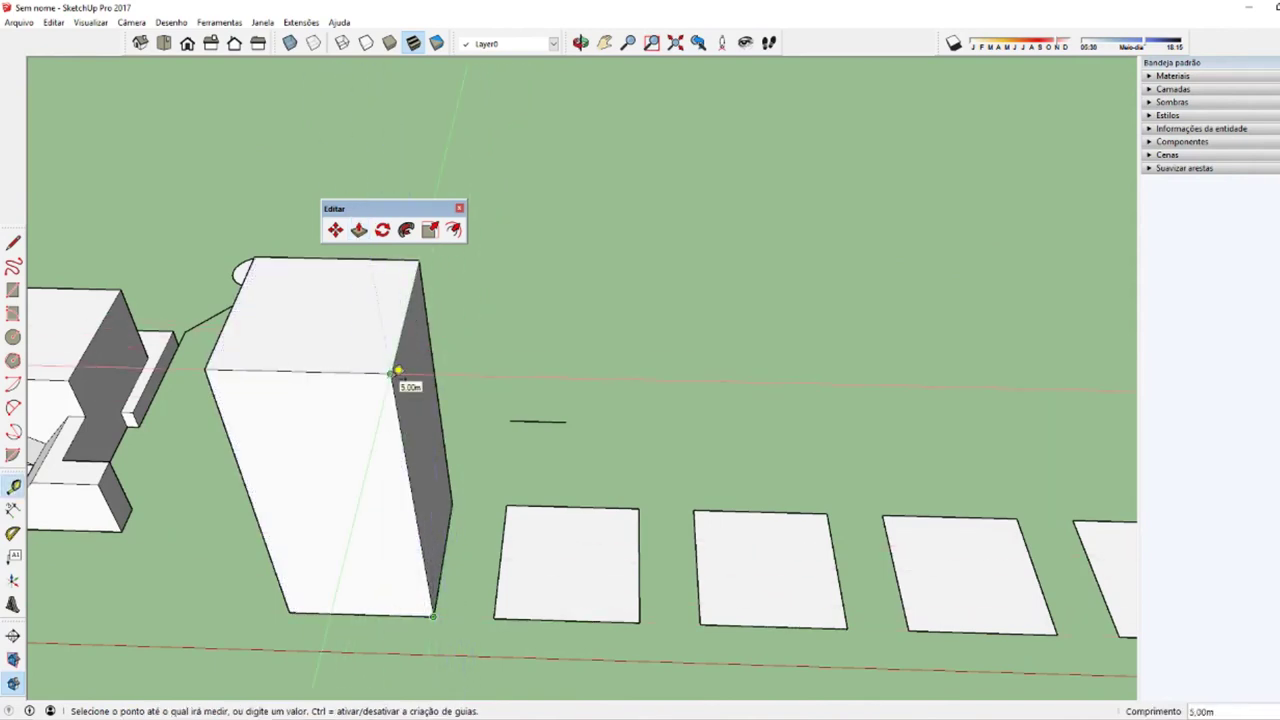
{"action": "key", "text": "space"}
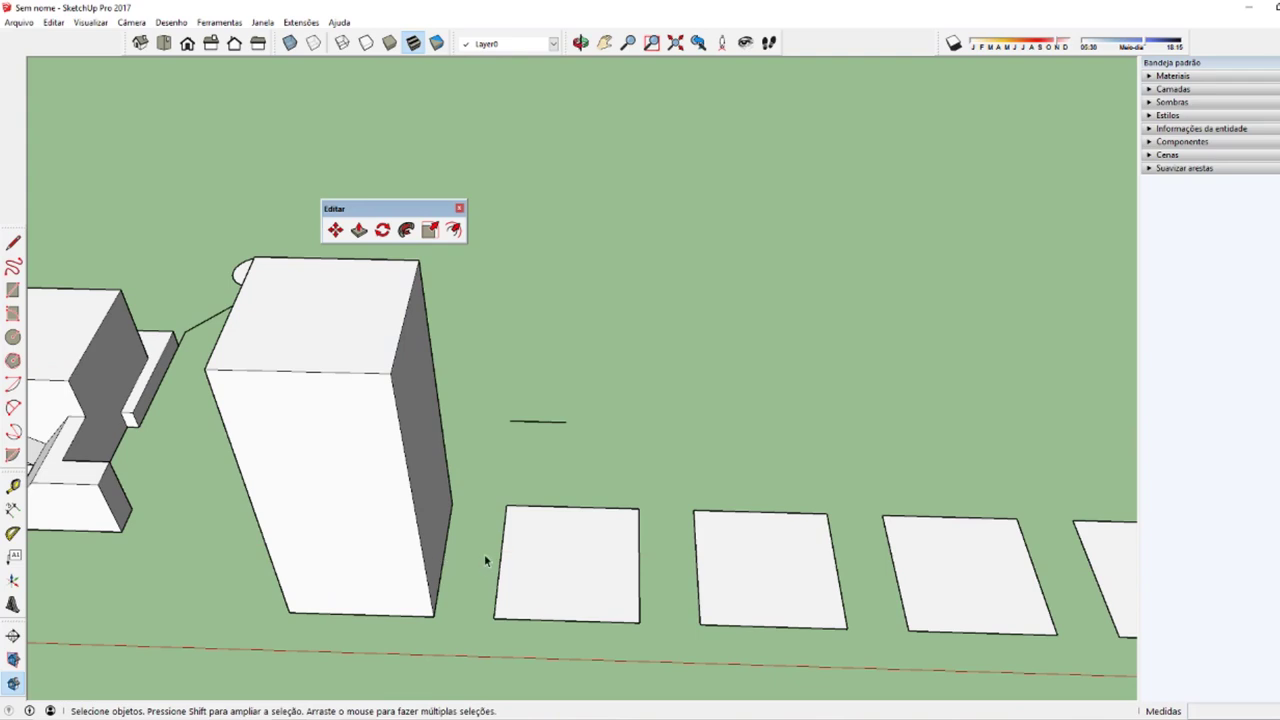
Step: Repeat the last pull height on the next squares, undoing and redoing two raises
{"action": "key", "text": "p"}
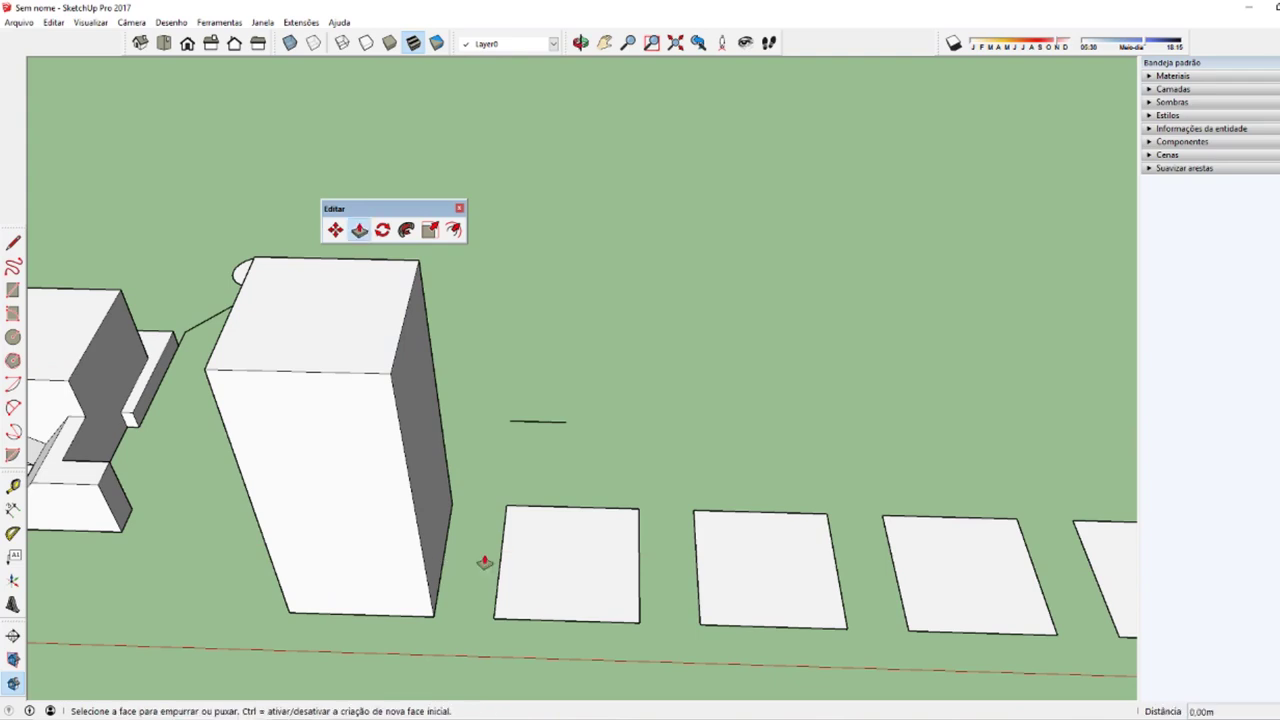
{"action": "scroll", "coordinate": [650, 565], "scroll_direction": "down", "scroll_amount": 3}
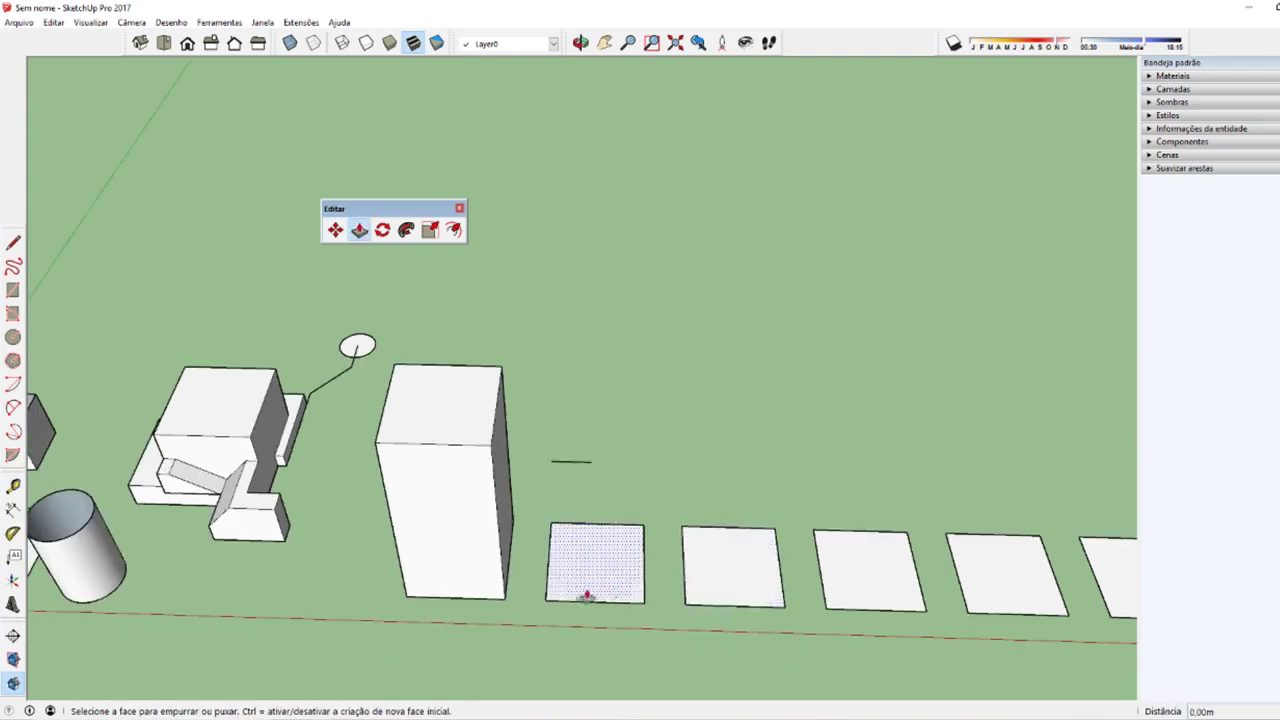
{"action": "double_click", "coordinate": [607, 579]}
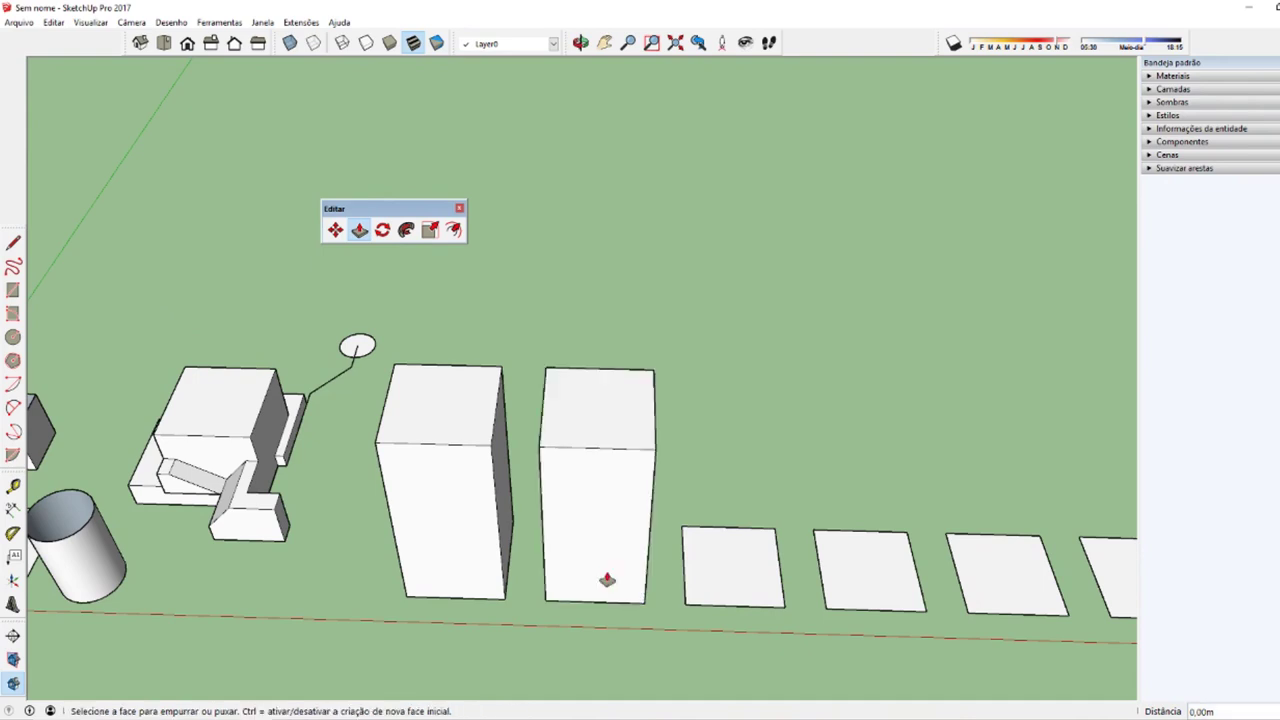
{"action": "double_click", "coordinate": [698, 586]}
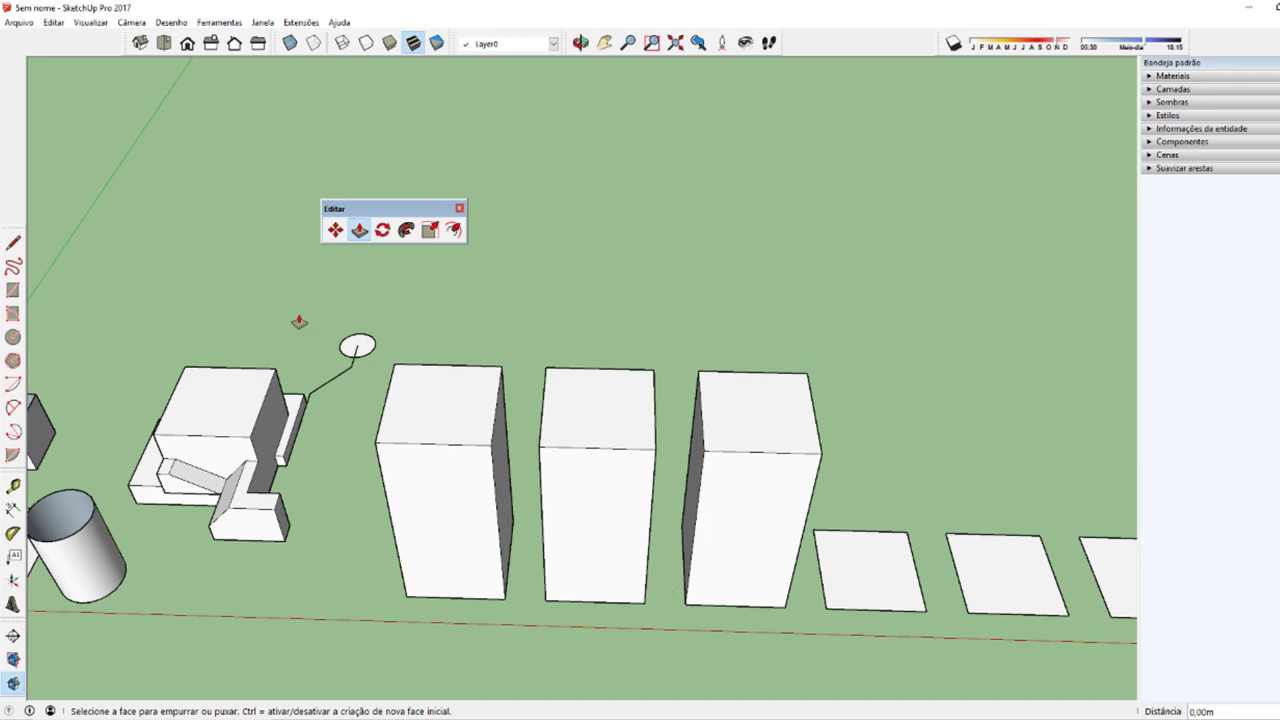
{"action": "double_click", "coordinate": [214, 428]}
{"action": "mouse_move", "coordinate": [214, 430]}
{"action": "middle_mouse_down"}
{"action": "mouse_move", "coordinate": [566, 106]}
{"action": "mouse_move", "coordinate": [259, 475]}
{"action": "middle_mouse_up"}
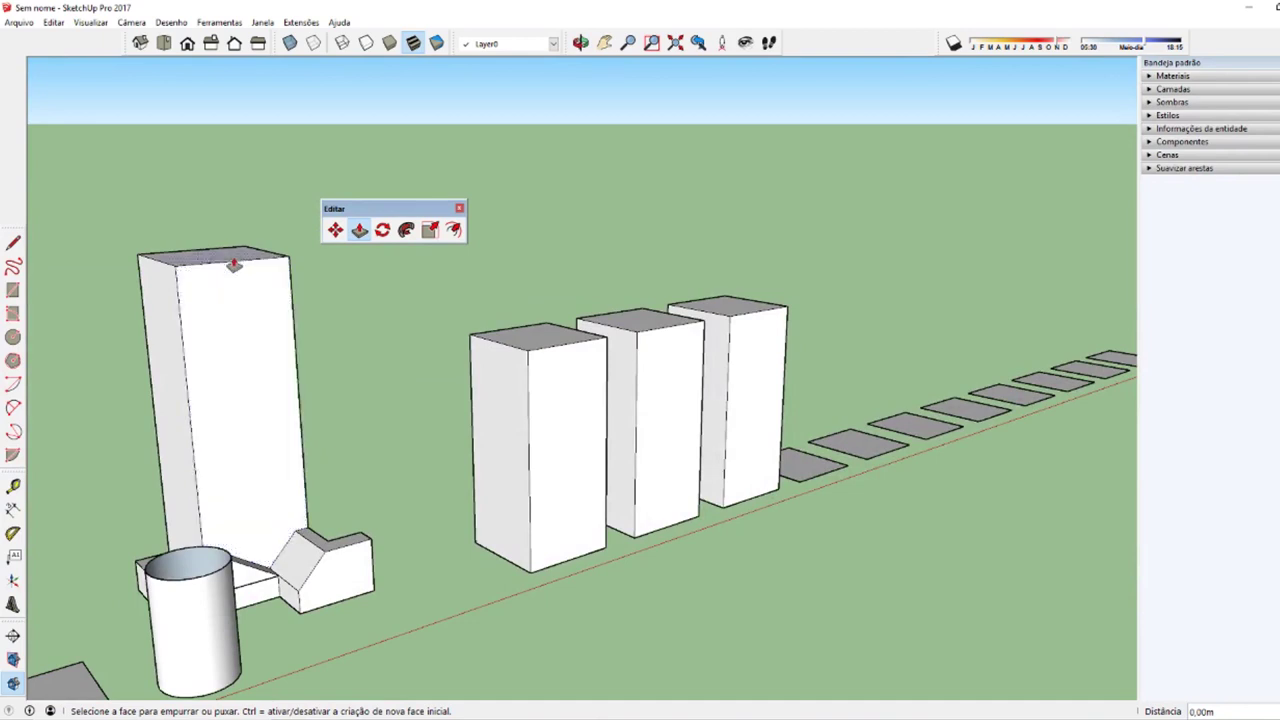
{"action": "key", "text": "ctrl+z"}
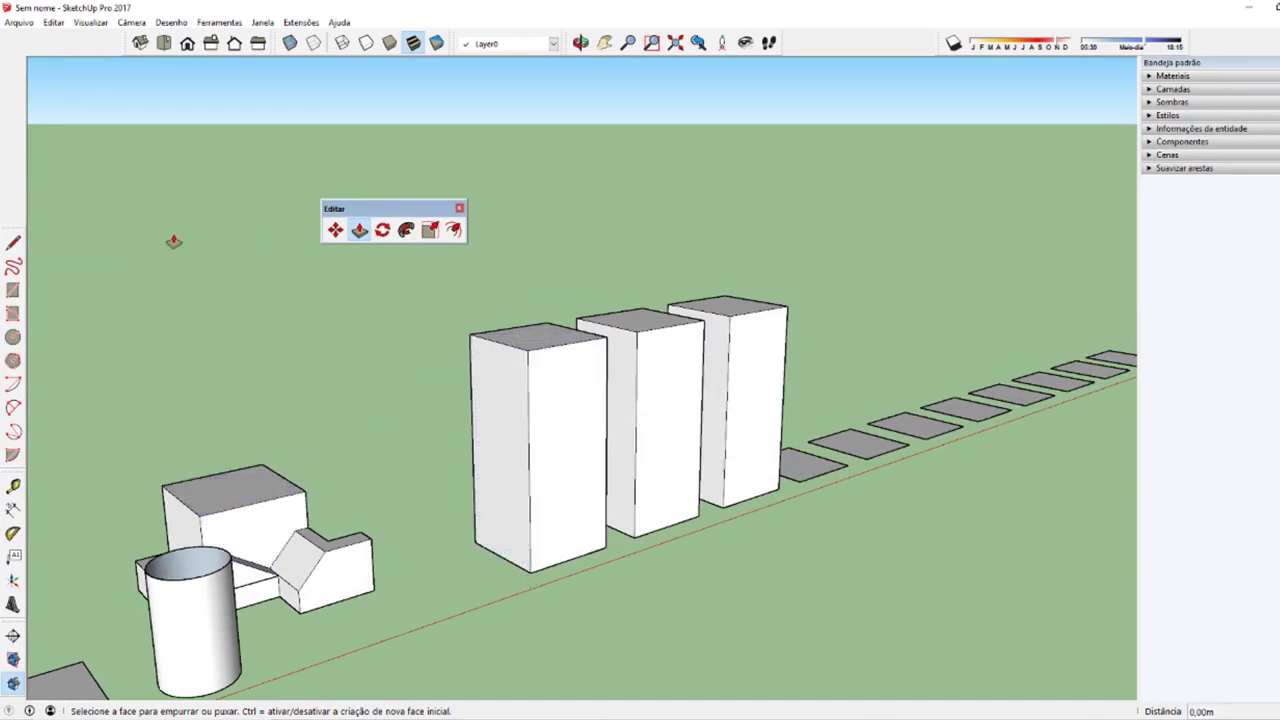
{"action": "key", "text": "ctrl+z"}
{"action": "key", "text": "ctrl+y"}
{"action": "key", "text": "ctrl+y"}
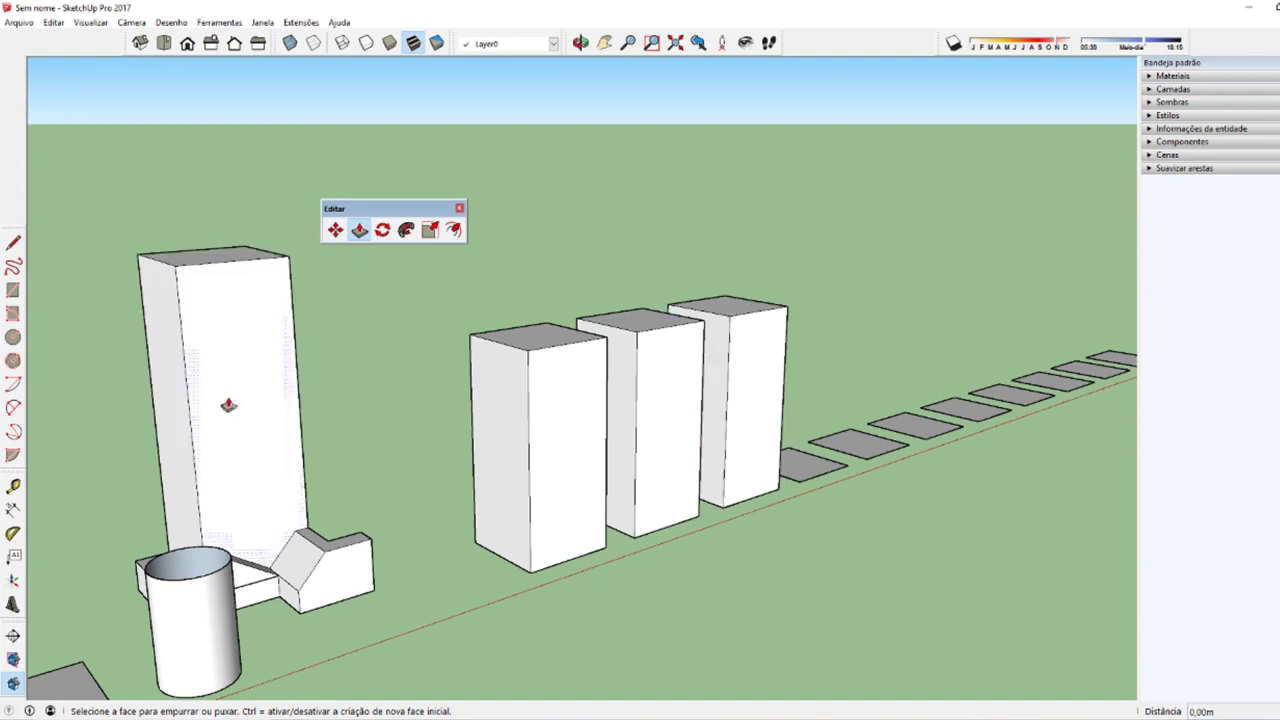
{"action": "mouse_move", "coordinate": [449, 317]}
{"action": "middle_mouse_down"}
{"action": "mouse_move", "coordinate": [300, 420]}
{"action": "mouse_move", "coordinate": [373, 478]}
{"action": "middle_mouse_up"}
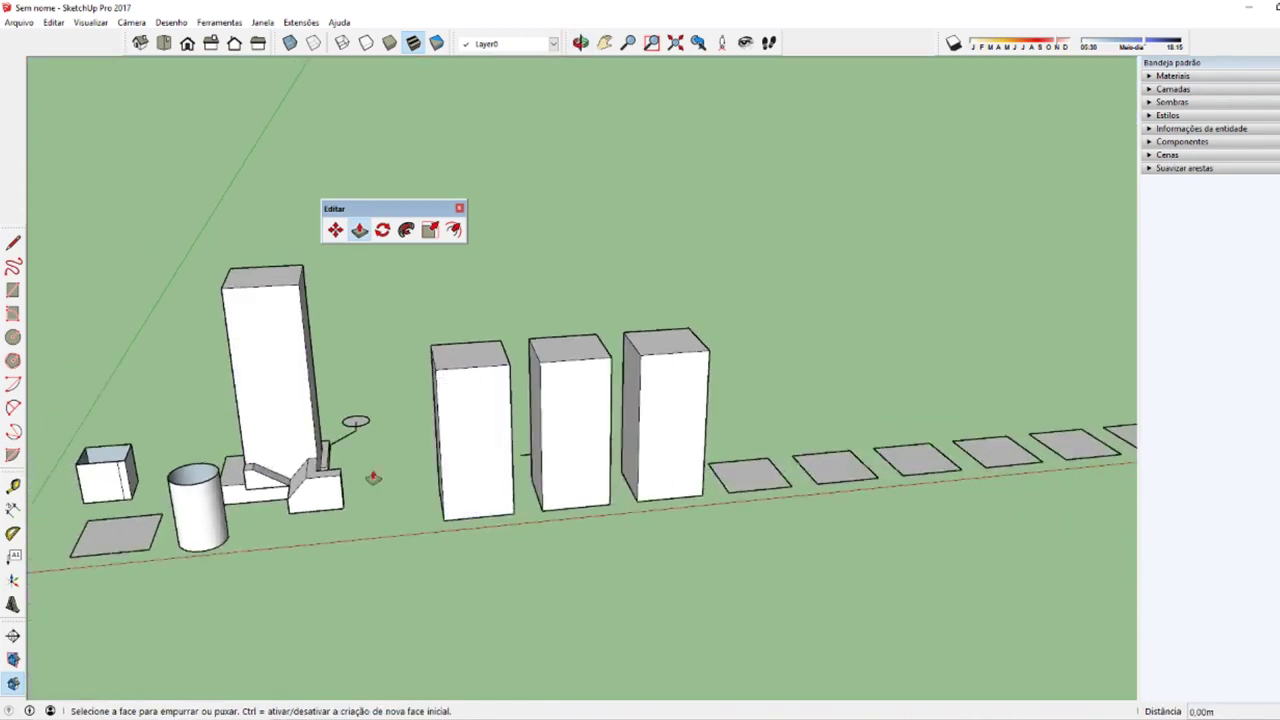
Step: Raise the left grey tile and the next tile, and pull a small face into a long box
{"action": "double_click", "coordinate": [138, 537]}
{"action": "double_click", "coordinate": [750, 475]}
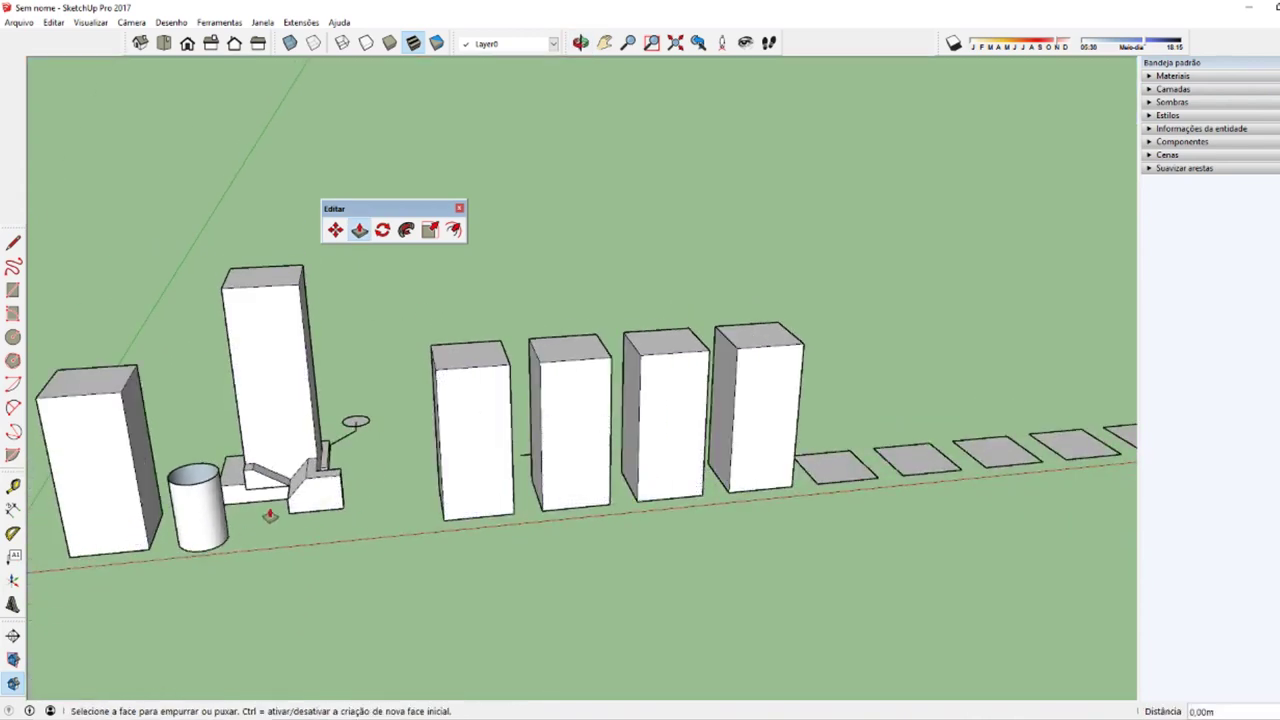
{"action": "left_click", "coordinate": [315, 510]}
{"action": "mouse_move", "coordinate": [318, 530]}
{"action": "middle_mouse_down"}
{"action": "mouse_move", "coordinate": [300, 505]}
{"action": "mouse_move", "coordinate": [566, 557]}
{"action": "mouse_move", "coordinate": [297, 588]}
{"action": "middle_mouse_up"}
{"action": "left_click", "coordinate": [288, 503]}
{"action": "left_click", "coordinate": [297, 588]}
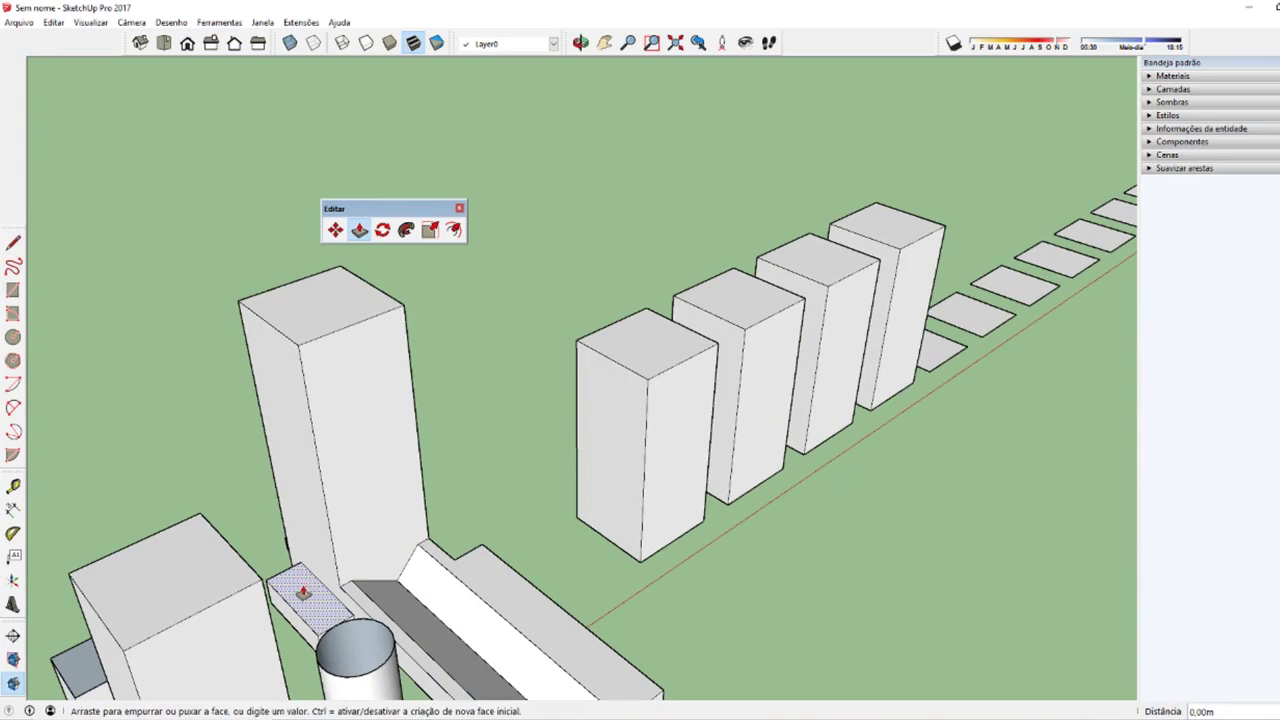
{"action": "left_click", "coordinate": [286, 545]}
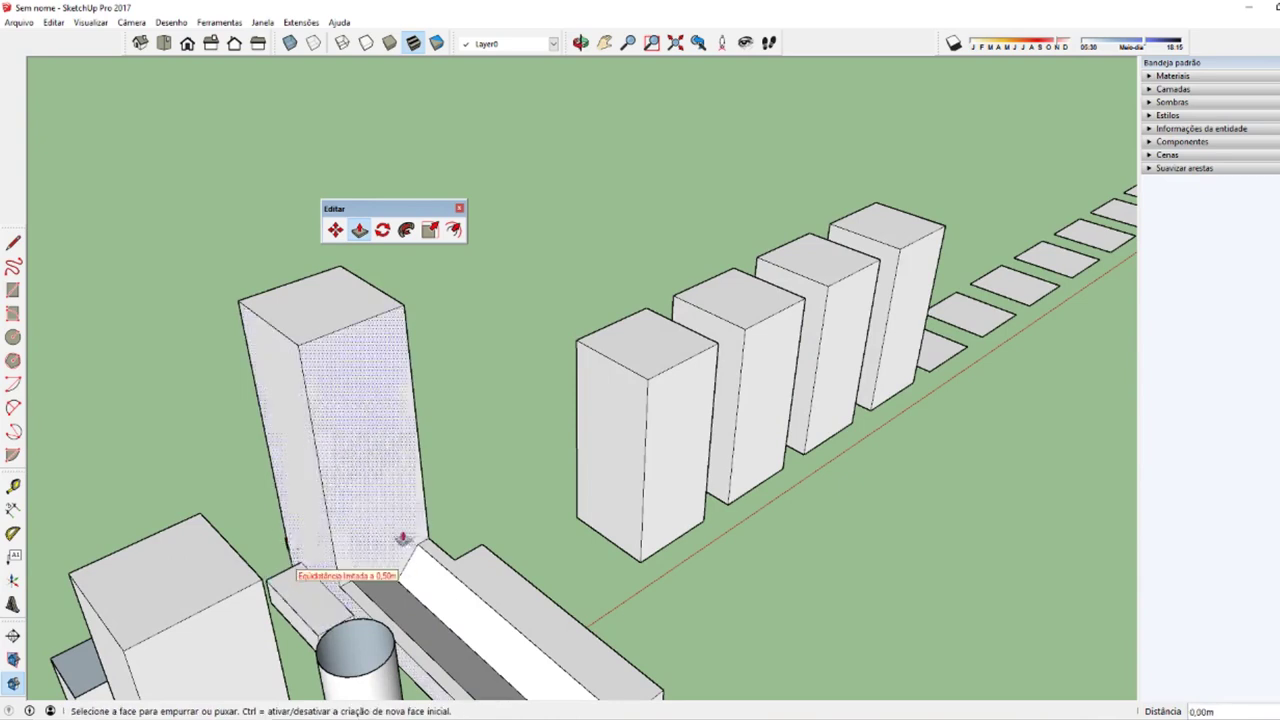
Step: Raise another tile to 5.00 m, repeat on the next, and push two left boxes higher
{"action": "mouse_move", "coordinate": [440, 540]}
{"action": "middle_mouse_down"}
{"action": "mouse_move", "coordinate": [650, 505]}
{"action": "mouse_move", "coordinate": [697, 480]}
{"action": "middle_mouse_up"}
{"action": "left_click", "coordinate": [886, 463]}
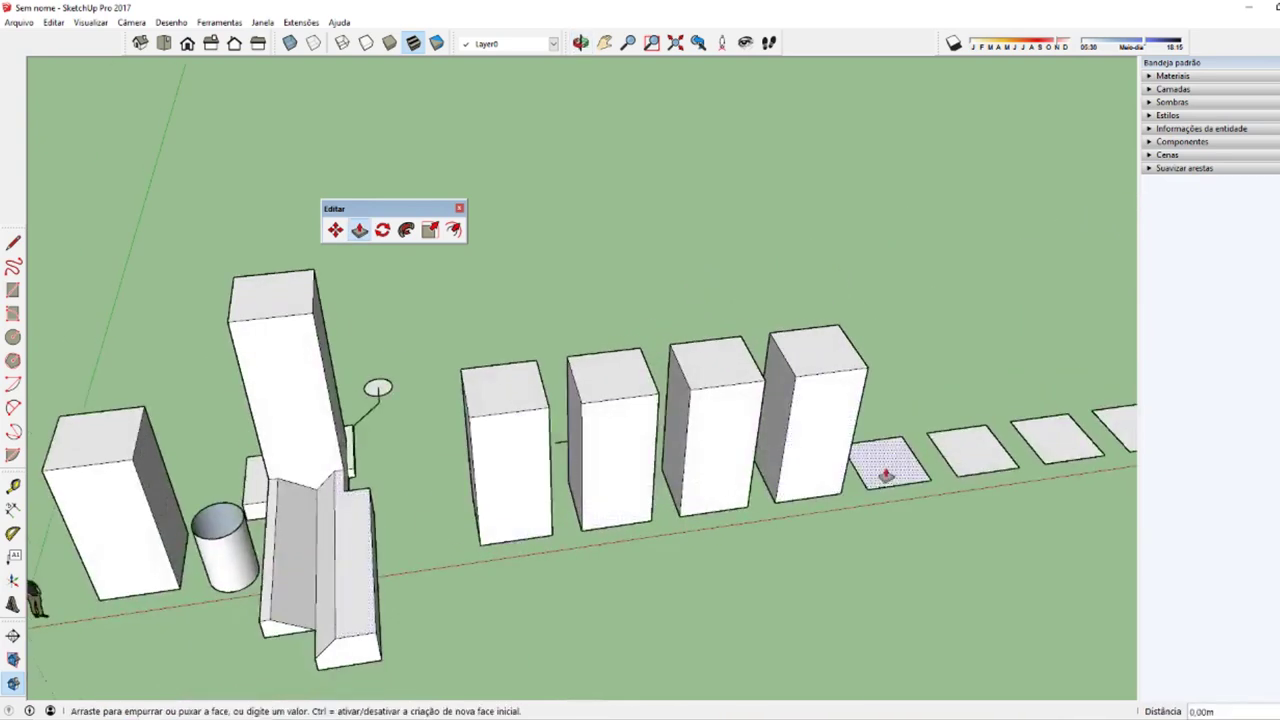
{"action": "left_click", "coordinate": [848, 374]}
{"action": "double_click", "coordinate": [974, 449]}
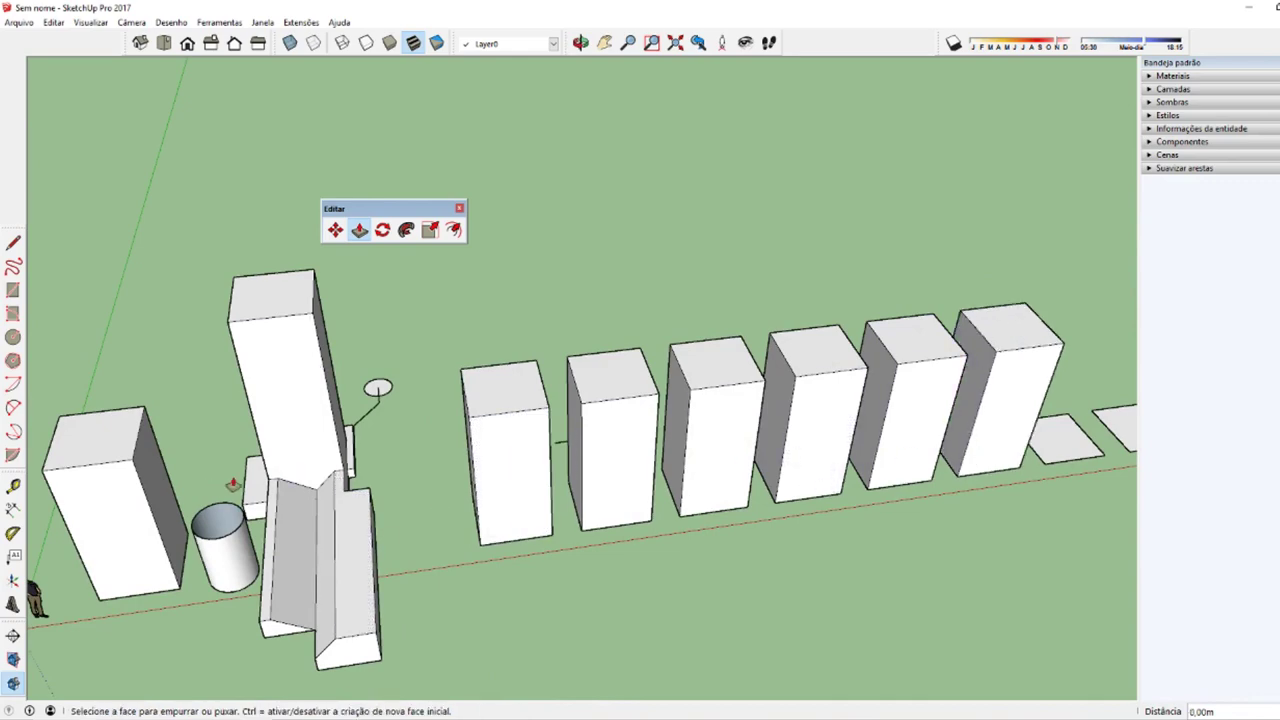
{"action": "left_click", "coordinate": [106, 449]}
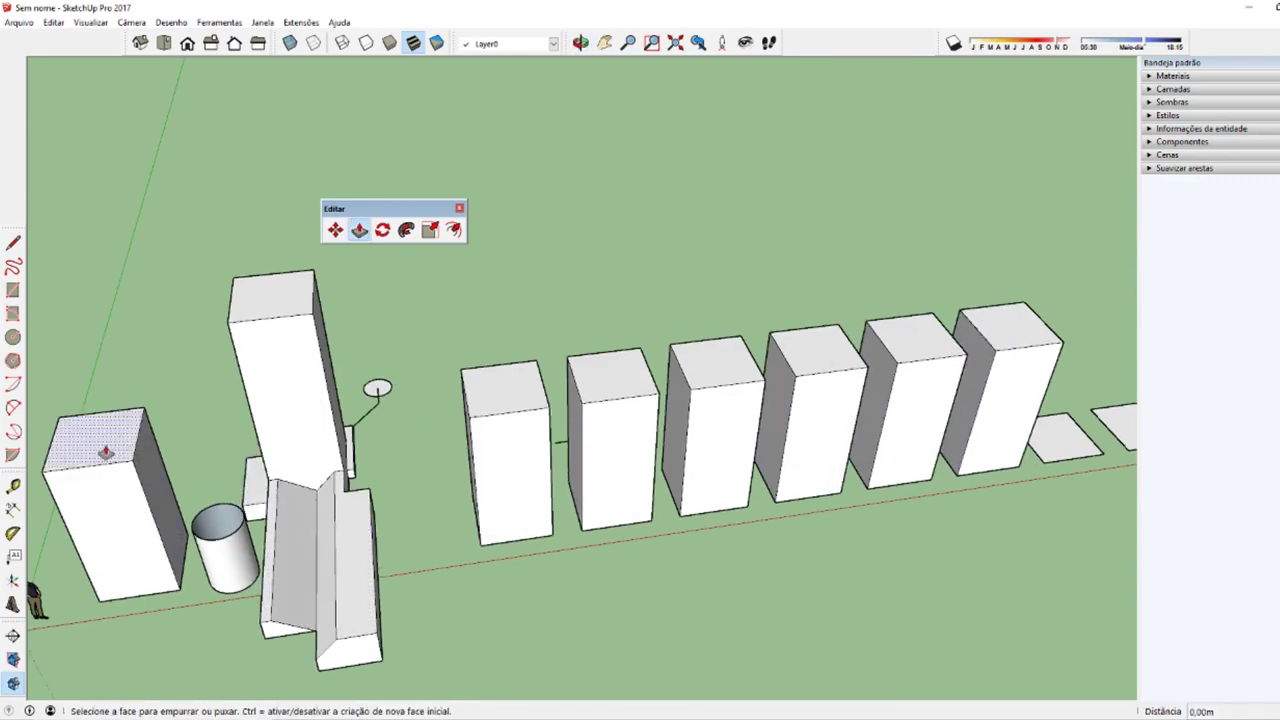
{"action": "middle_click_drag", "start_coordinate": [106, 449], "coordinate": [236, 548]}
{"action": "double_click", "coordinate": [331, 400]}
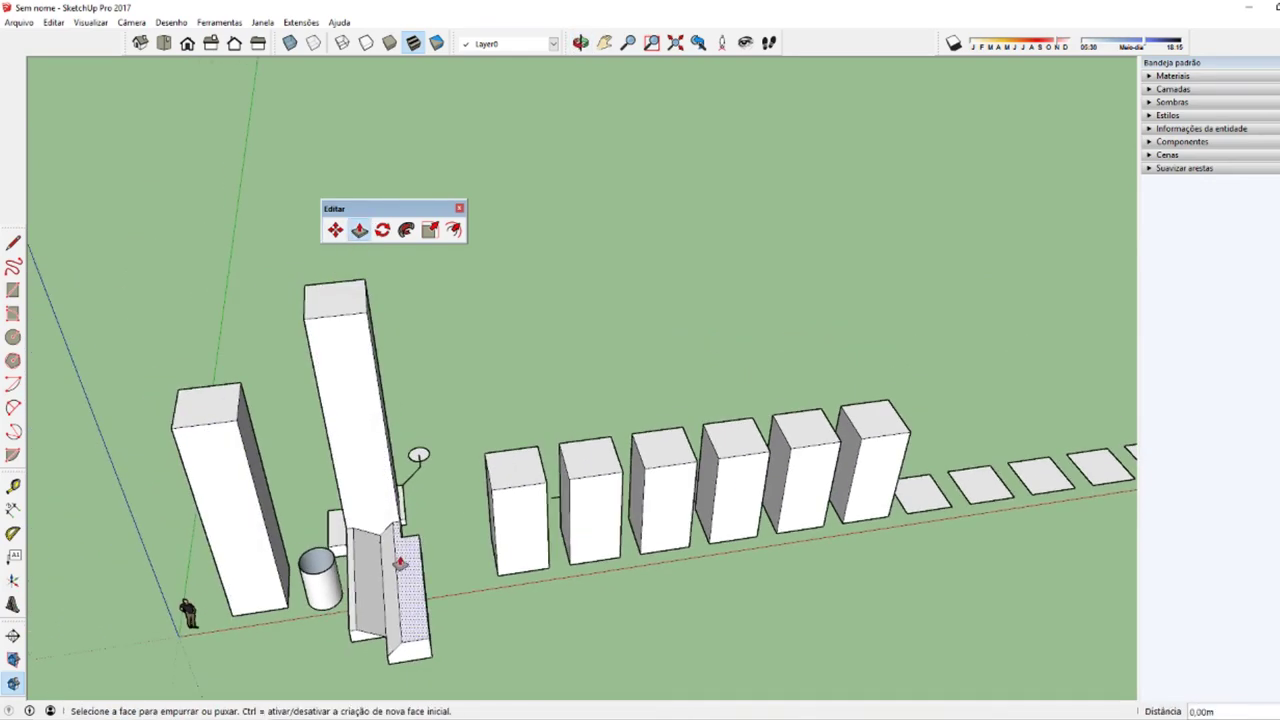
{"action": "mouse_move", "coordinate": [331, 400]}
{"action": "middle_mouse_down"}
{"action": "mouse_move", "coordinate": [311, 618]}
{"action": "mouse_move", "coordinate": [336, 449]}
{"action": "mouse_move", "coordinate": [773, 447]}
{"action": "middle_mouse_up"}
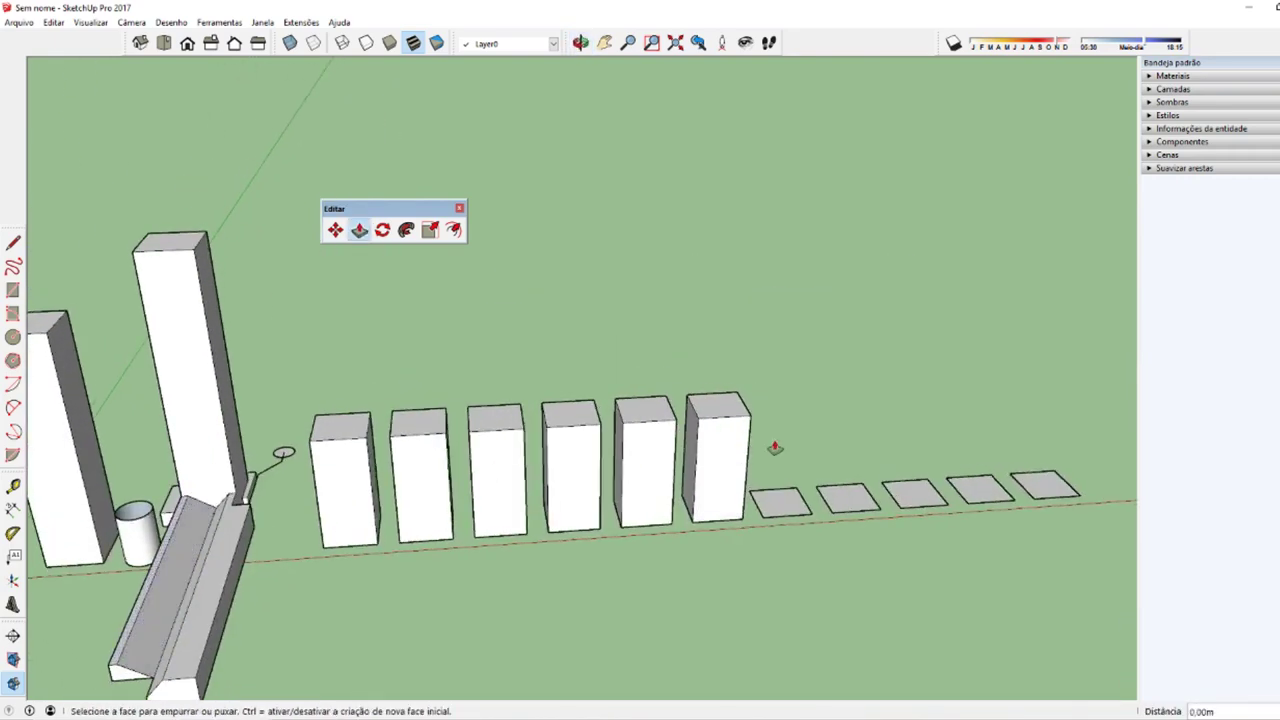
Step: Raise the last five flat squares in the row to the same height
{"action": "double_click", "coordinate": [780, 505]}
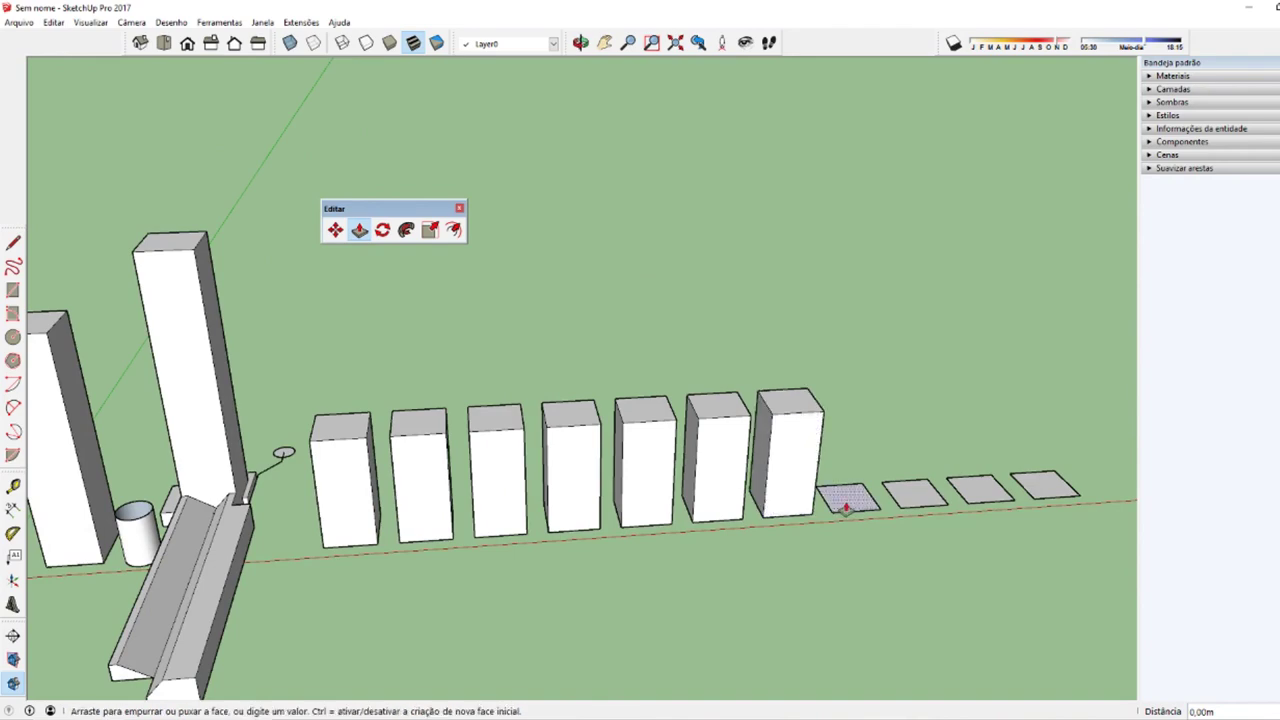
{"action": "double_click", "coordinate": [847, 498]}
{"action": "double_click", "coordinate": [912, 492]}
{"action": "double_click", "coordinate": [980, 488]}
{"action": "double_click", "coordinate": [1040, 487]}
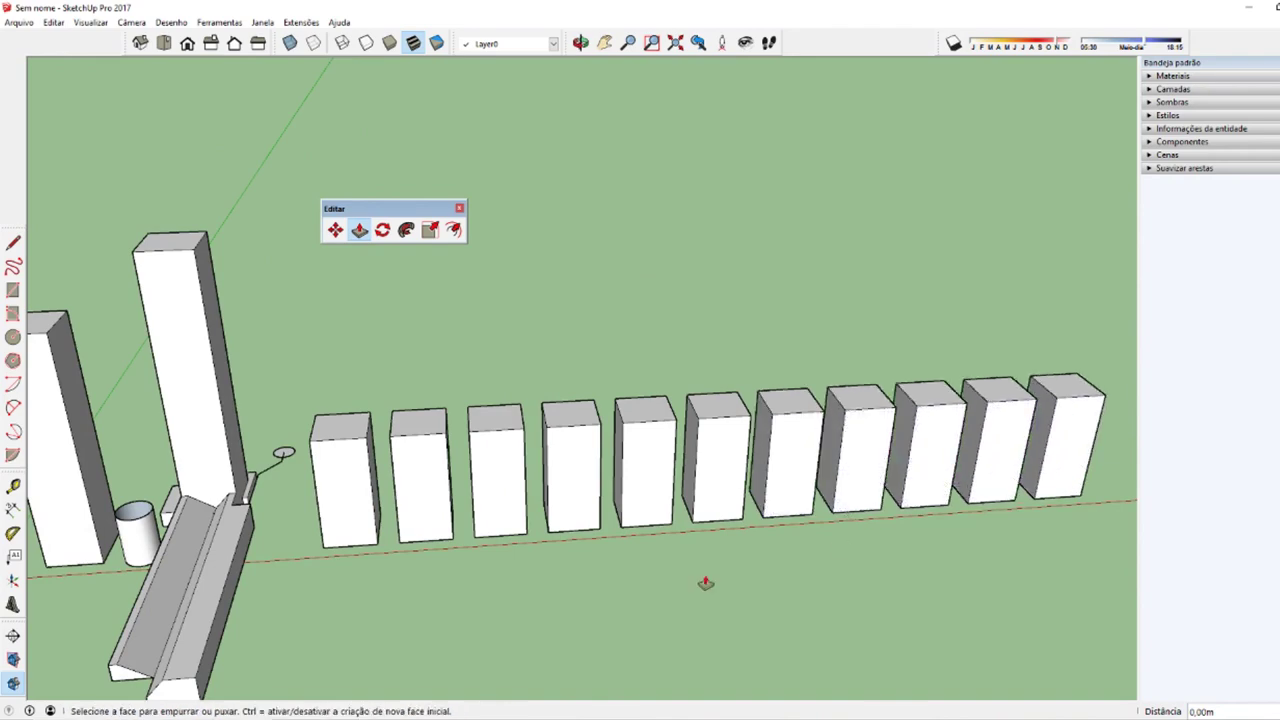
{"action": "mouse_move", "coordinate": [737, 434]}
{"action": "middle_mouse_down"}
{"action": "mouse_move", "coordinate": [750, 421]}
{"action": "mouse_move", "coordinate": [737, 666]}
{"action": "middle_mouse_up"}
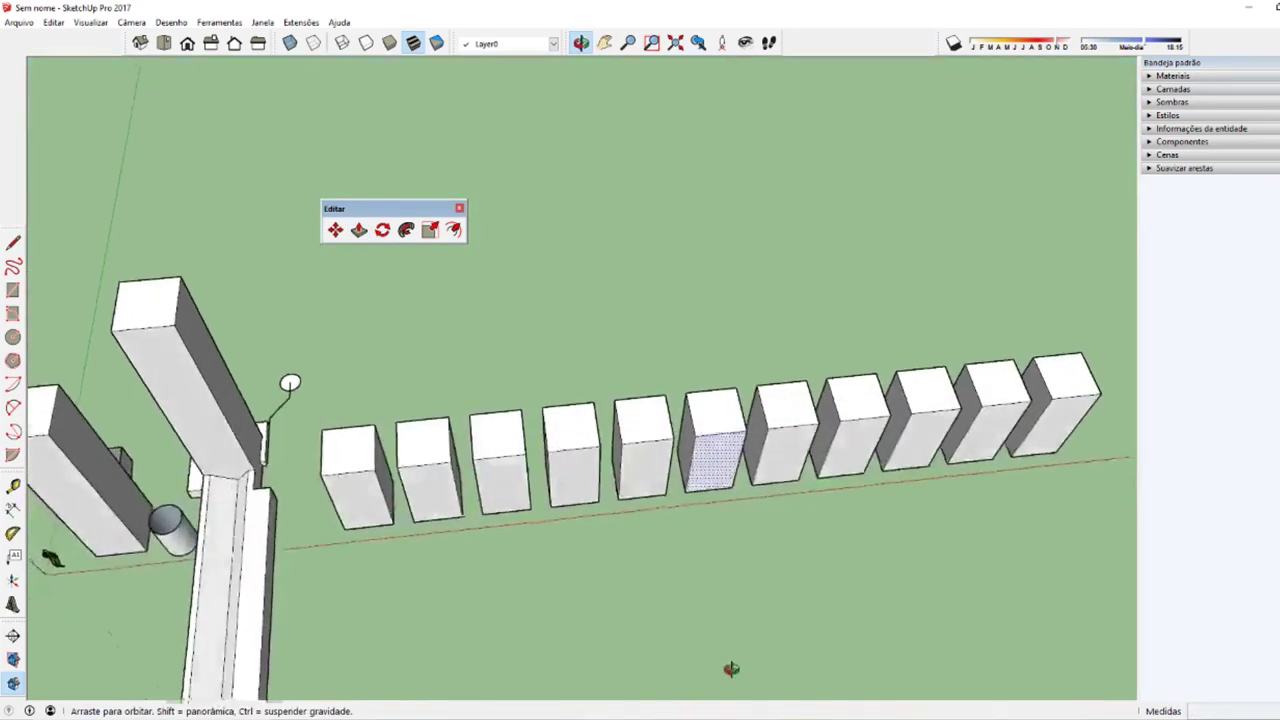
Step: Push/Pull the second, fifth, sixth and eighth boxes down to short blocks, sink one box and raise its neighbours
{"action": "left_click_drag", "start_coordinate": [571, 431], "coordinate": [570, 470]}
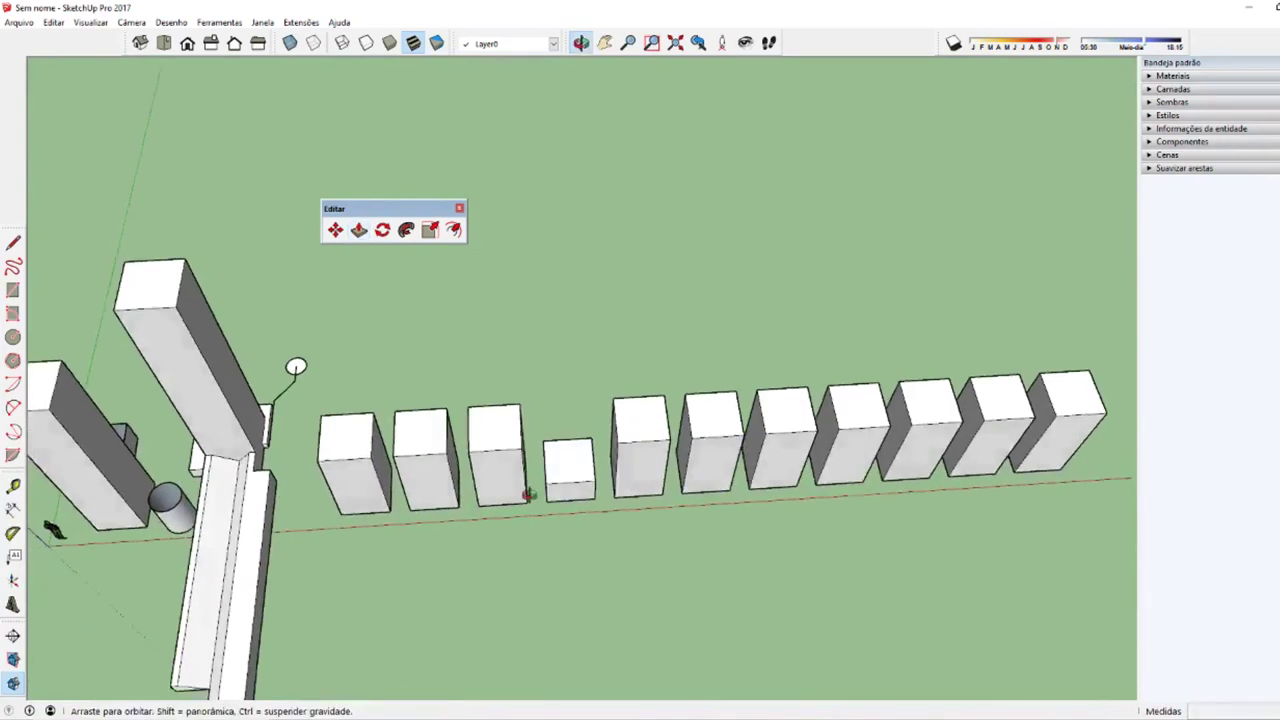
{"action": "middle_click_drag", "start_coordinate": [570, 470], "coordinate": [643, 414]}
{"action": "double_click", "coordinate": [643, 414]}
{"action": "double_click", "coordinate": [412, 405]}
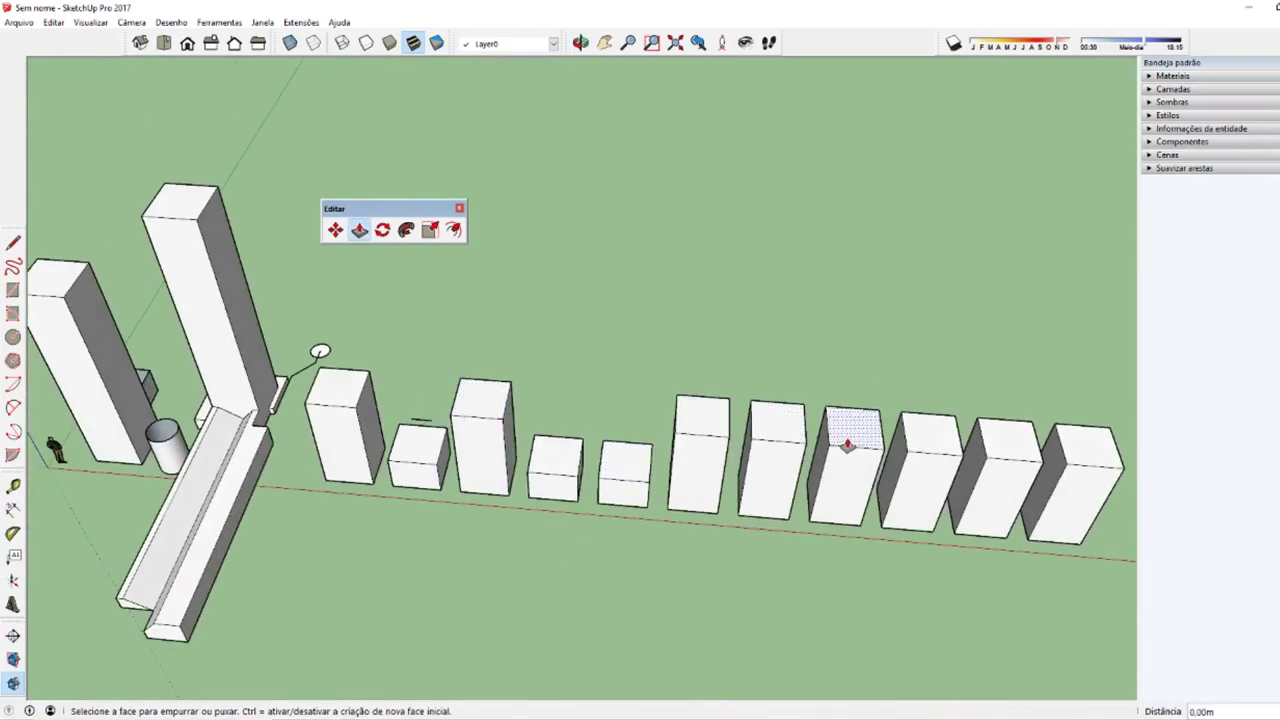
{"action": "double_click", "coordinate": [846, 440]}
{"action": "mouse_move", "coordinate": [531, 569]}
{"action": "middle_mouse_down"}
{"action": "mouse_move", "coordinate": [729, 457]}
{"action": "mouse_move", "coordinate": [643, 495]}
{"action": "middle_mouse_up"}
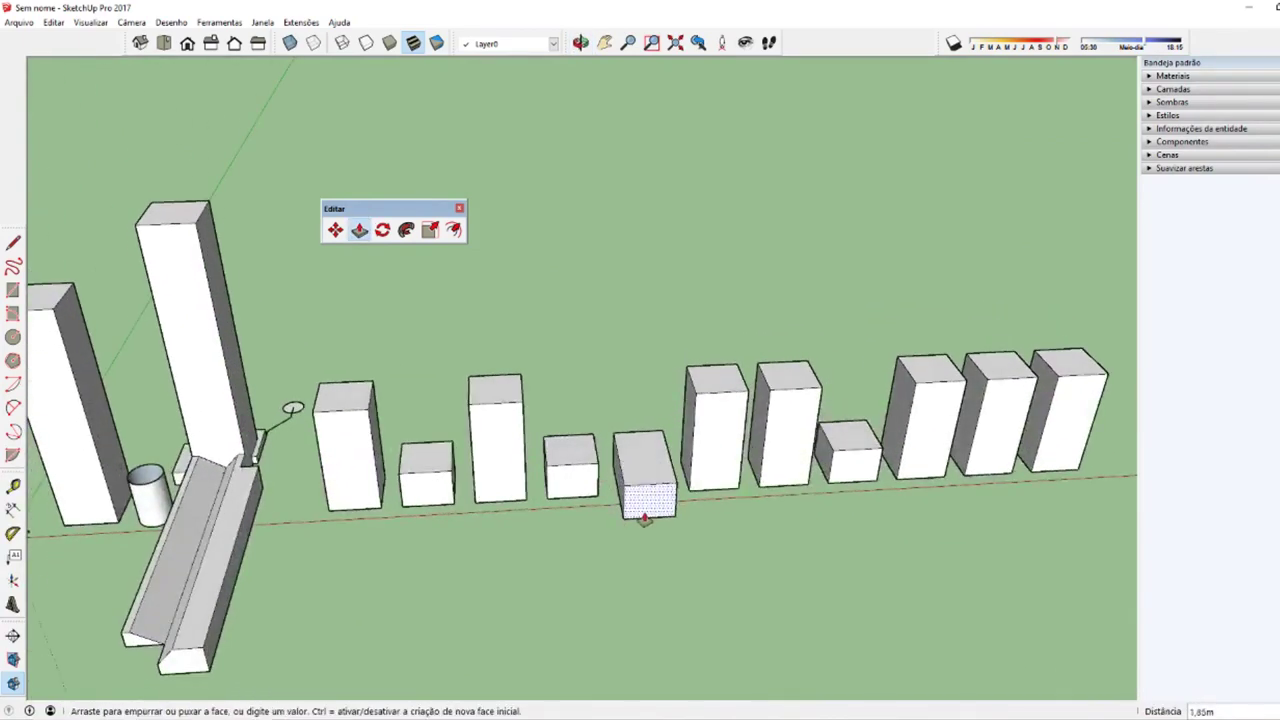
{"action": "left_click_drag", "start_coordinate": [643, 495], "coordinate": [645, 540]}
{"action": "left_click_drag", "start_coordinate": [716, 372], "coordinate": [720, 305]}
{"action": "double_click", "coordinate": [767, 388]}
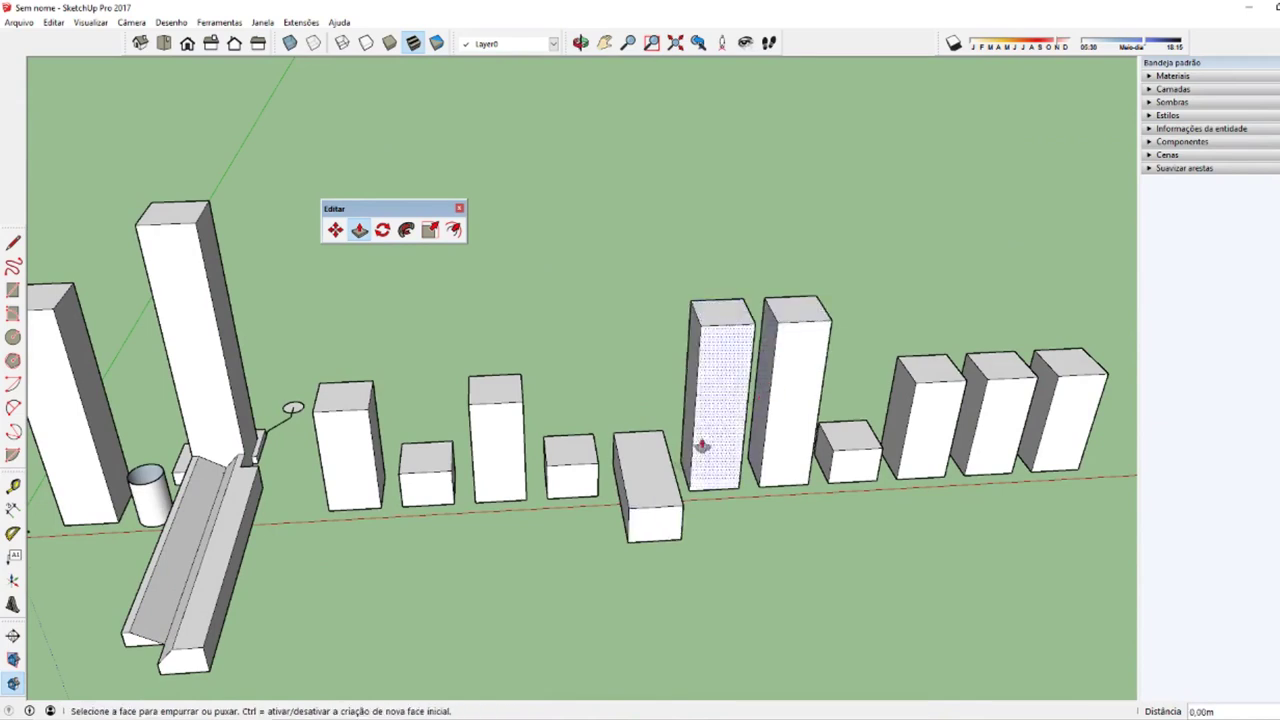
{"action": "left_click_drag", "start_coordinate": [654, 530], "coordinate": [663, 508]}
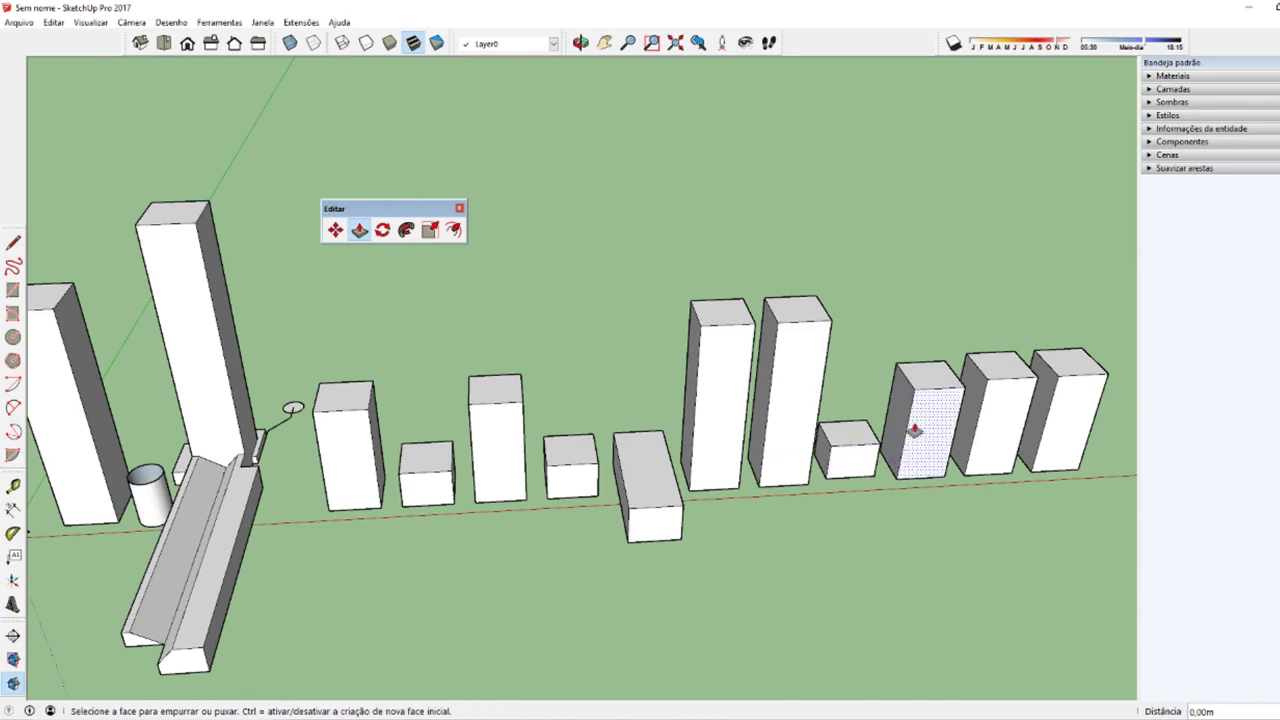
Step: Lower the tops of the right-hand boxes and the tall box by the same amount
{"action": "left_click_drag", "start_coordinate": [940, 380], "coordinate": [933, 420]}
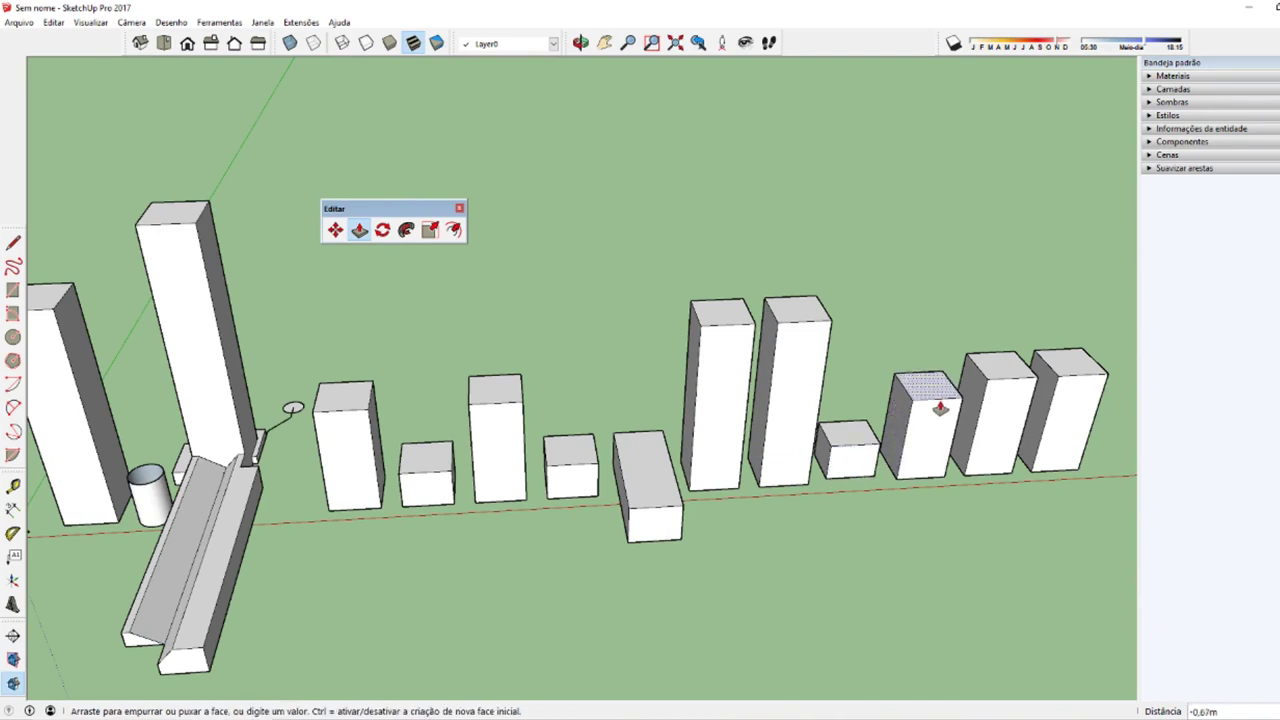
{"action": "double_click", "coordinate": [986, 372]}
{"action": "double_click", "coordinate": [1052, 363]}
{"action": "double_click", "coordinate": [800, 320]}
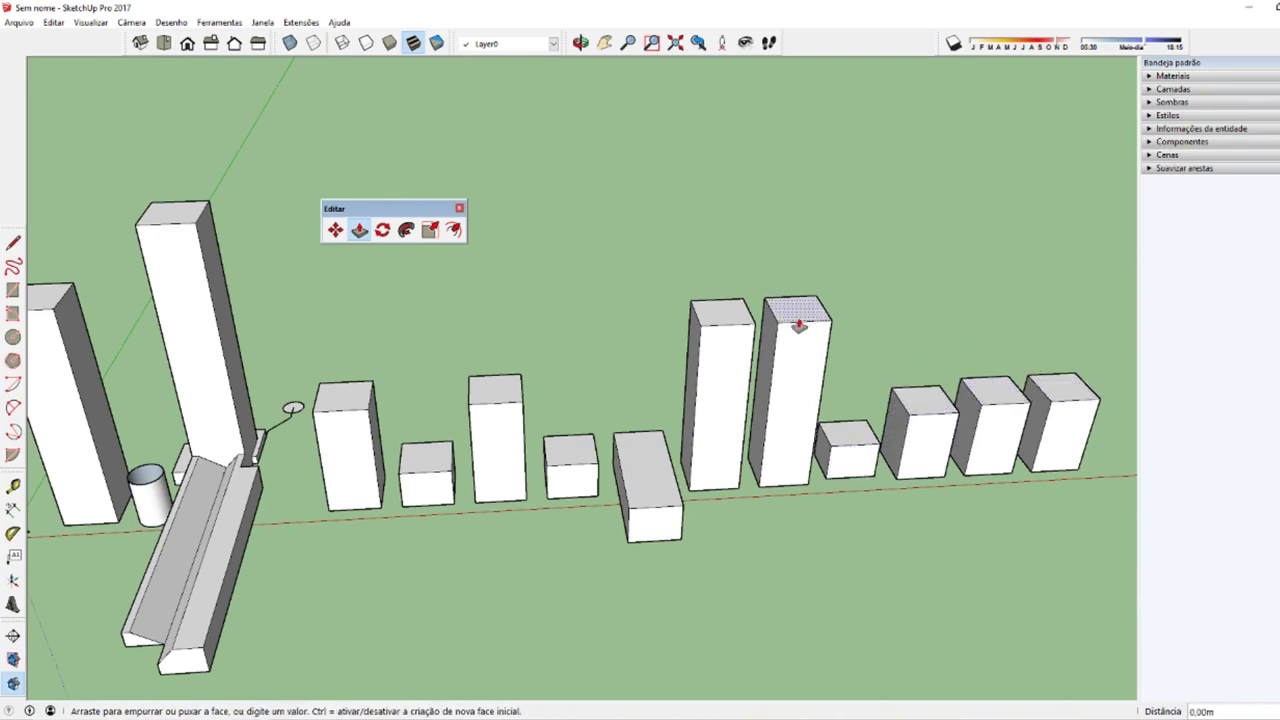
{"action": "double_click", "coordinate": [732, 319]}
{"action": "mouse_move", "coordinate": [877, 511]}
{"action": "middle_mouse_down"}
{"action": "mouse_move", "coordinate": [386, 423]}
{"action": "mouse_move", "coordinate": [877, 511]}
{"action": "middle_mouse_up"}
{"action": "scroll", "coordinate": [640, 428], "scroll_direction": "up", "scroll_amount": 2}
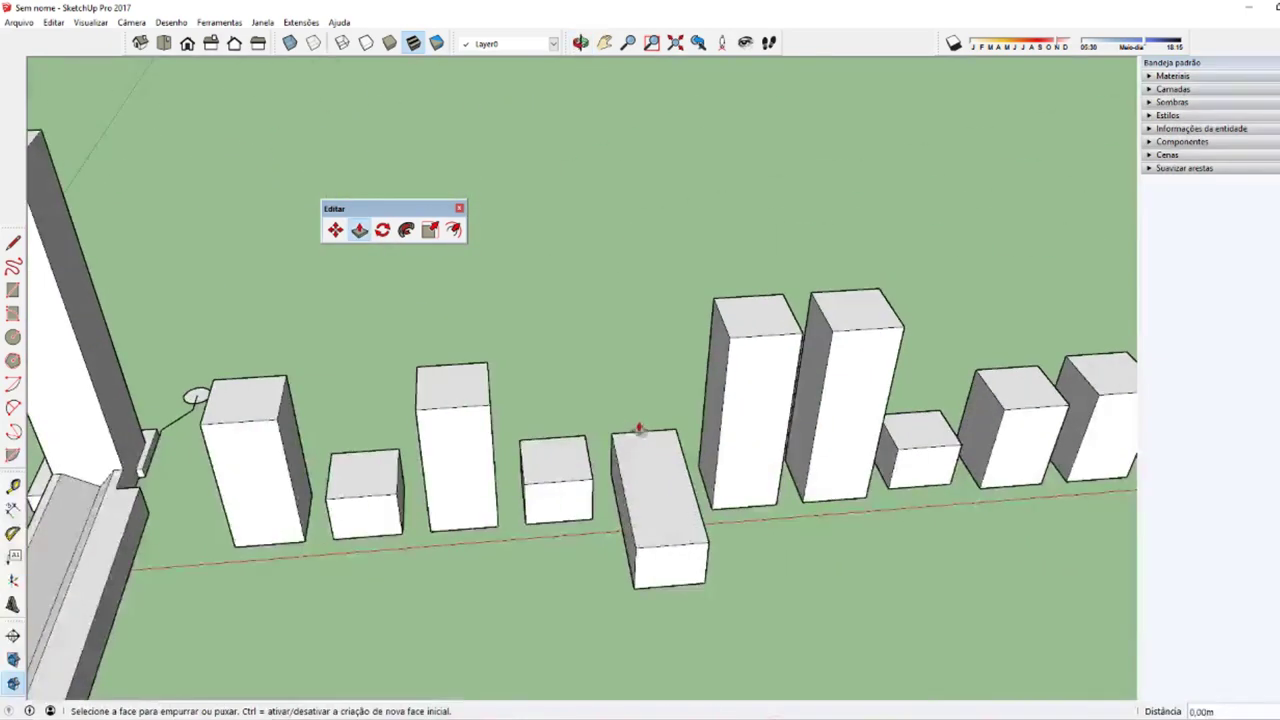
{"action": "scroll", "coordinate": [639, 428], "scroll_direction": "down", "scroll_amount": 3}
{"action": "mouse_move", "coordinate": [600, 349]}
{"action": "middle_mouse_down"}
{"action": "mouse_move", "coordinate": [629, 457]}
{"action": "mouse_move", "coordinate": [613, 548]}
{"action": "middle_mouse_up"}
Step: Delete the long tall block, the tall grey box and the cylinder
{"action": "key", "text": "space"}
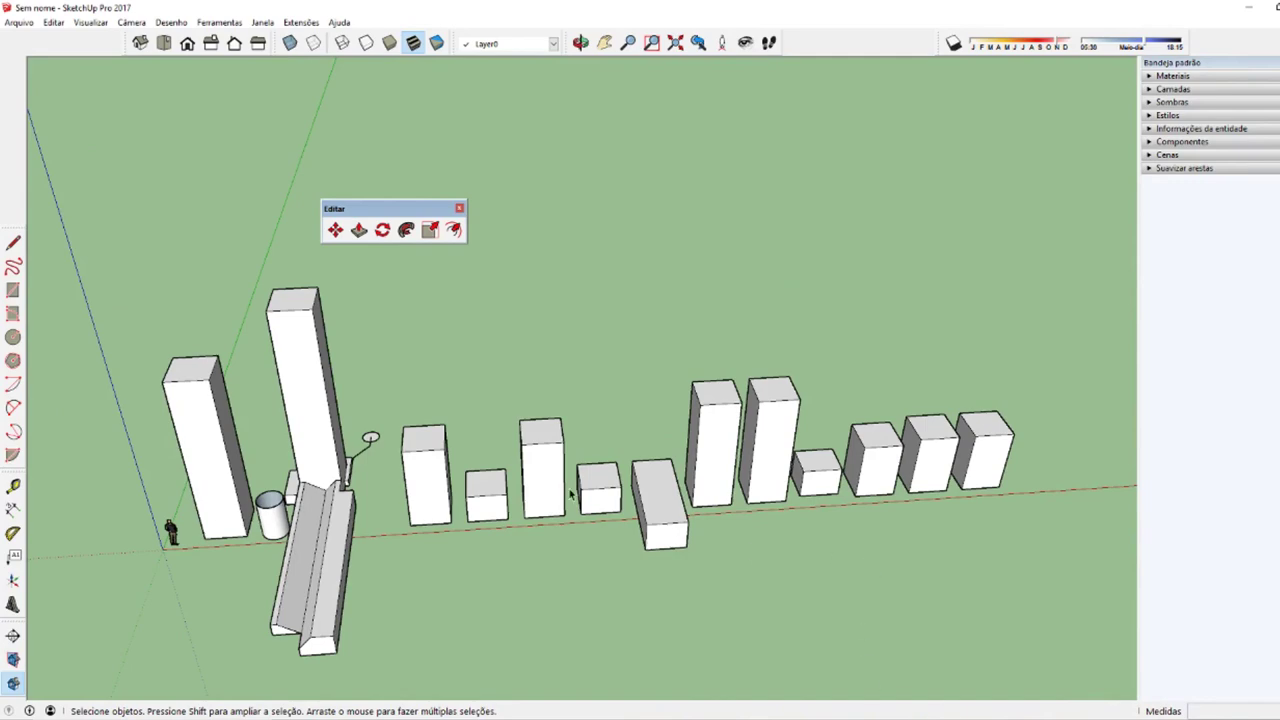
{"action": "scroll", "coordinate": [446, 393], "scroll_direction": "down", "scroll_amount": 1}
{"action": "scroll", "coordinate": [549, 398], "scroll_direction": "up", "scroll_amount": 1}
{"action": "mouse_move", "coordinate": [549, 398]}
{"action": "middle_mouse_down"}
{"action": "mouse_move", "coordinate": [727, 541]}
{"action": "mouse_move", "coordinate": [280, 506]}
{"action": "middle_mouse_up"}
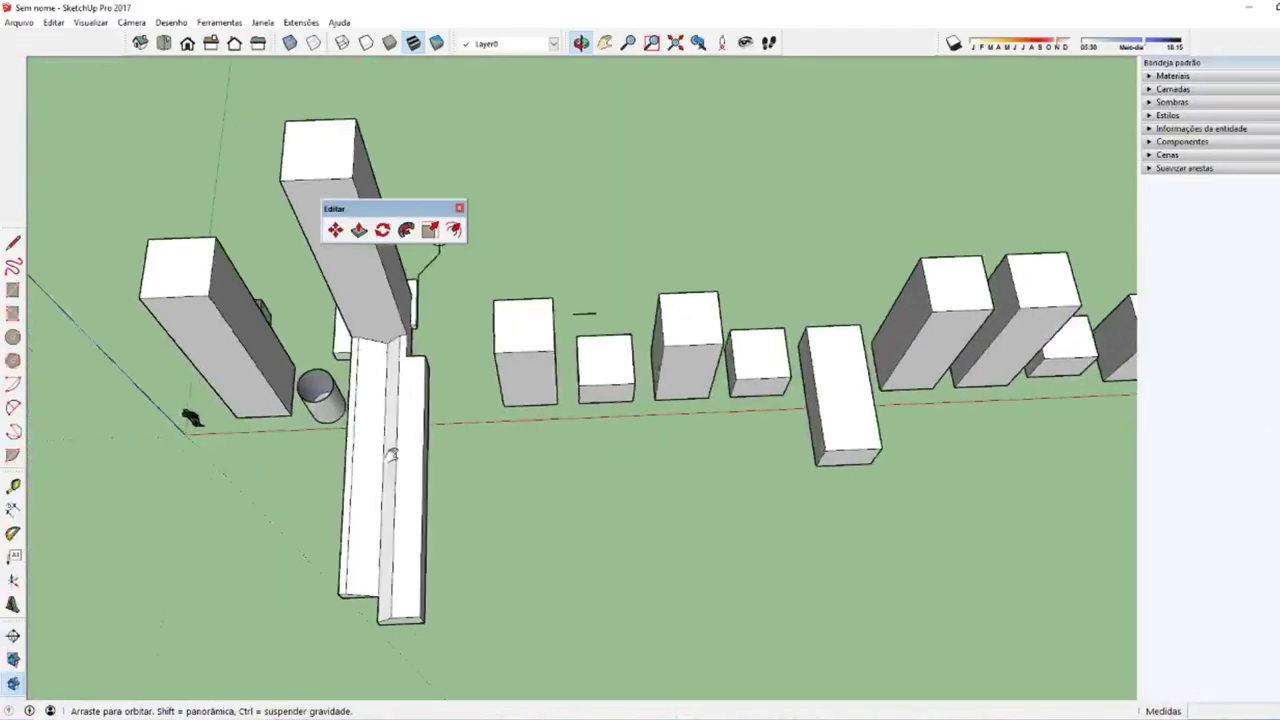
{"action": "middle_click_drag", "start_coordinate": [420, 470], "coordinate": [590, 465]}
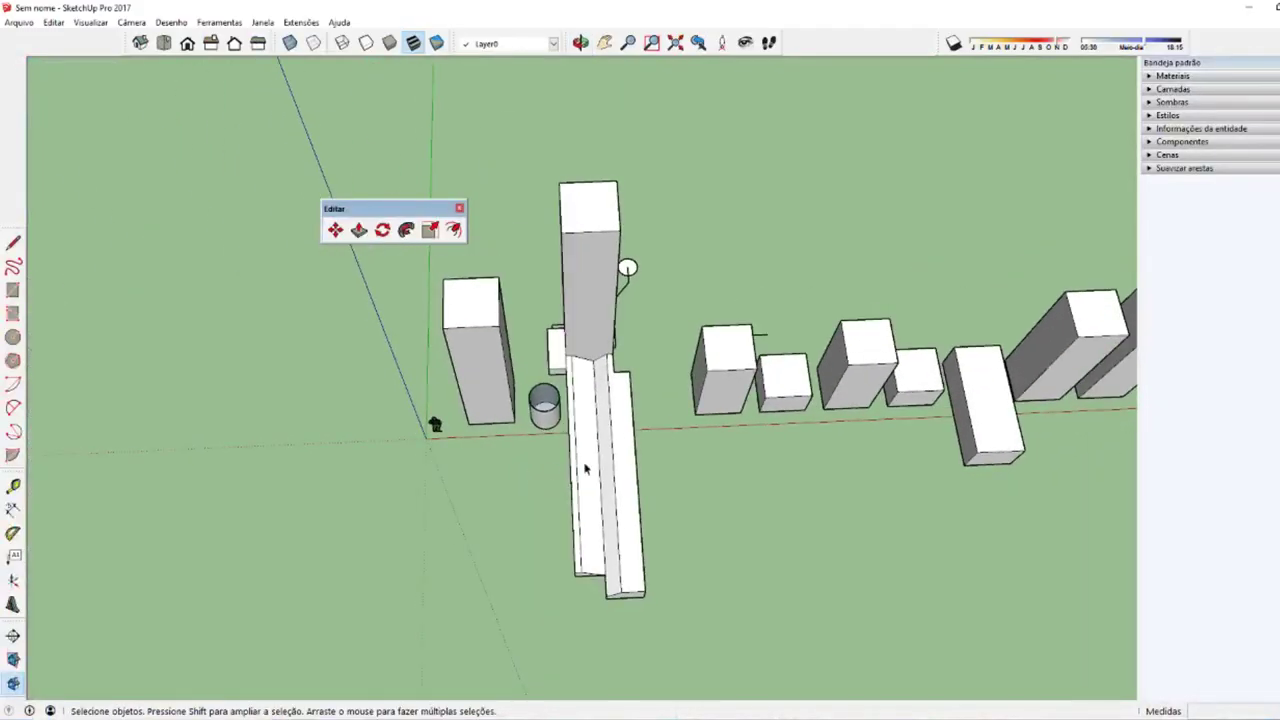
{"action": "left_click", "coordinate": [594, 465]}
{"action": "key", "text": "Delete"}
{"action": "left_click", "coordinate": [500, 349]}
{"action": "key", "text": "Delete"}
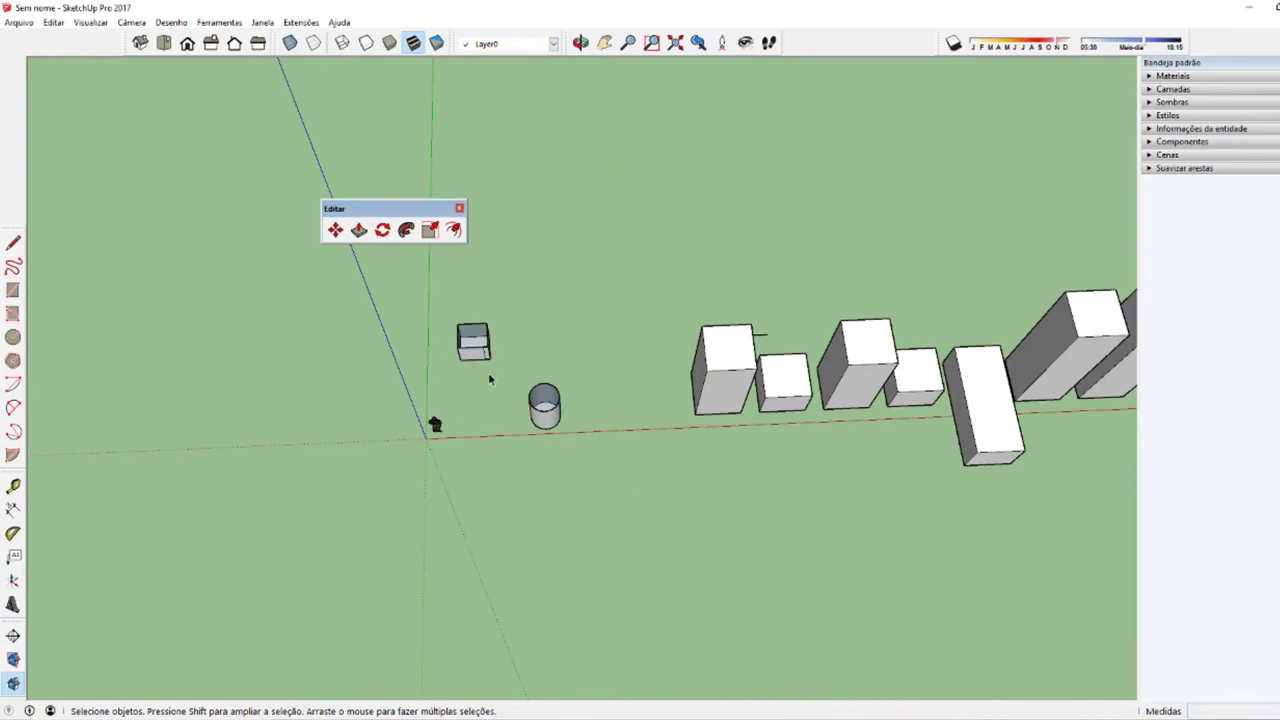
{"action": "scroll", "coordinate": [518, 372], "scroll_direction": "up", "scroll_amount": 2}
{"action": "key", "text": "Delete"}
{"action": "scroll", "coordinate": [480, 410], "scroll_direction": "up", "scroll_amount": 2}
Step: Draw a square with the Rectangle tool on the ground near the origin
{"action": "key", "text": "r"}
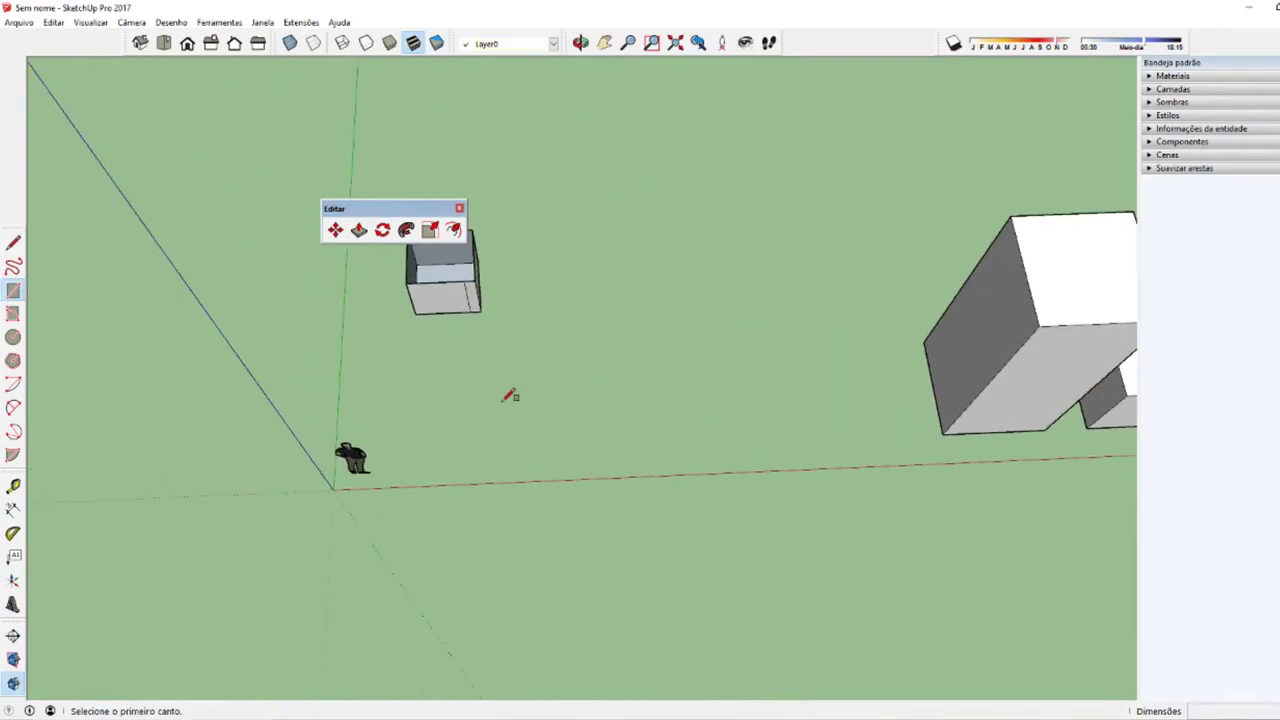
{"action": "left_click", "coordinate": [502, 398]}
{"action": "left_click", "coordinate": [616, 512]}
{"action": "key", "text": "space"}
{"action": "right_click", "coordinate": [565, 460]}
Step: Apply Reverse Faces to the square so its white front face shows, then deselect it
{"action": "left_click", "coordinate": [660, 617]}
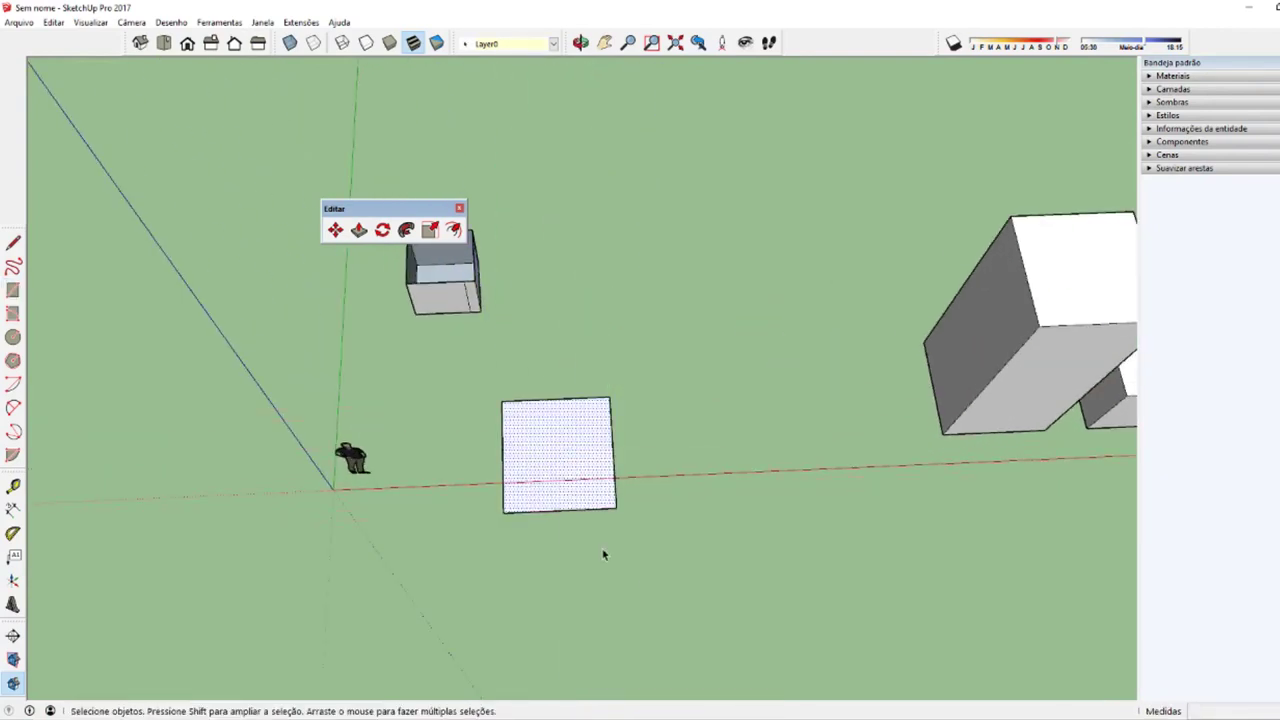
{"action": "mouse_move", "coordinate": [603, 551]}
{"action": "middle_mouse_down"}
{"action": "mouse_move", "coordinate": [523, 429]}
{"action": "mouse_move", "coordinate": [700, 400]}
{"action": "mouse_move", "coordinate": [517, 354]}
{"action": "mouse_move", "coordinate": [537, 509]}
{"action": "mouse_move", "coordinate": [591, 444]}
{"action": "mouse_move", "coordinate": [603, 463]}
{"action": "middle_mouse_up"}
{"action": "key", "text": "ctrl+t"}
{"action": "key", "text": "m"}
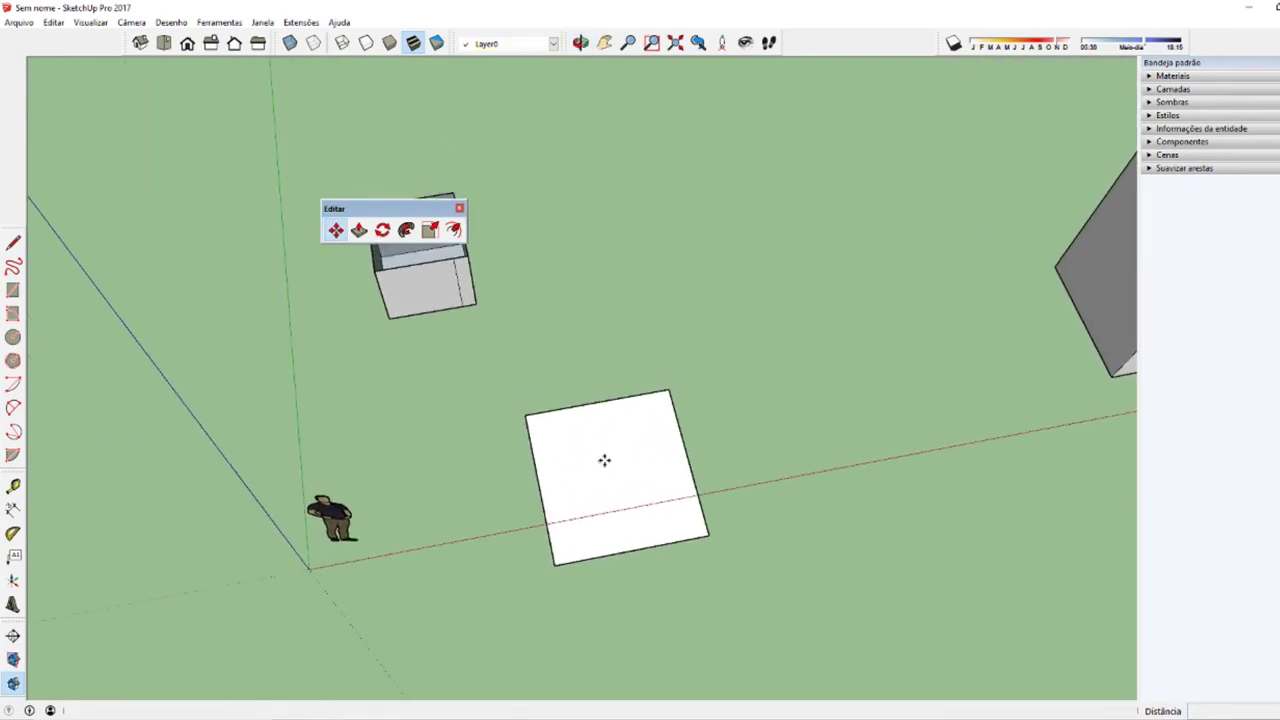
{"action": "mouse_move", "coordinate": [687, 453]}
{"action": "middle_mouse_down"}
{"action": "mouse_move", "coordinate": [737, 500]}
{"action": "mouse_move", "coordinate": [756, 497]}
{"action": "middle_mouse_up"}
{"action": "key", "text": "space"}
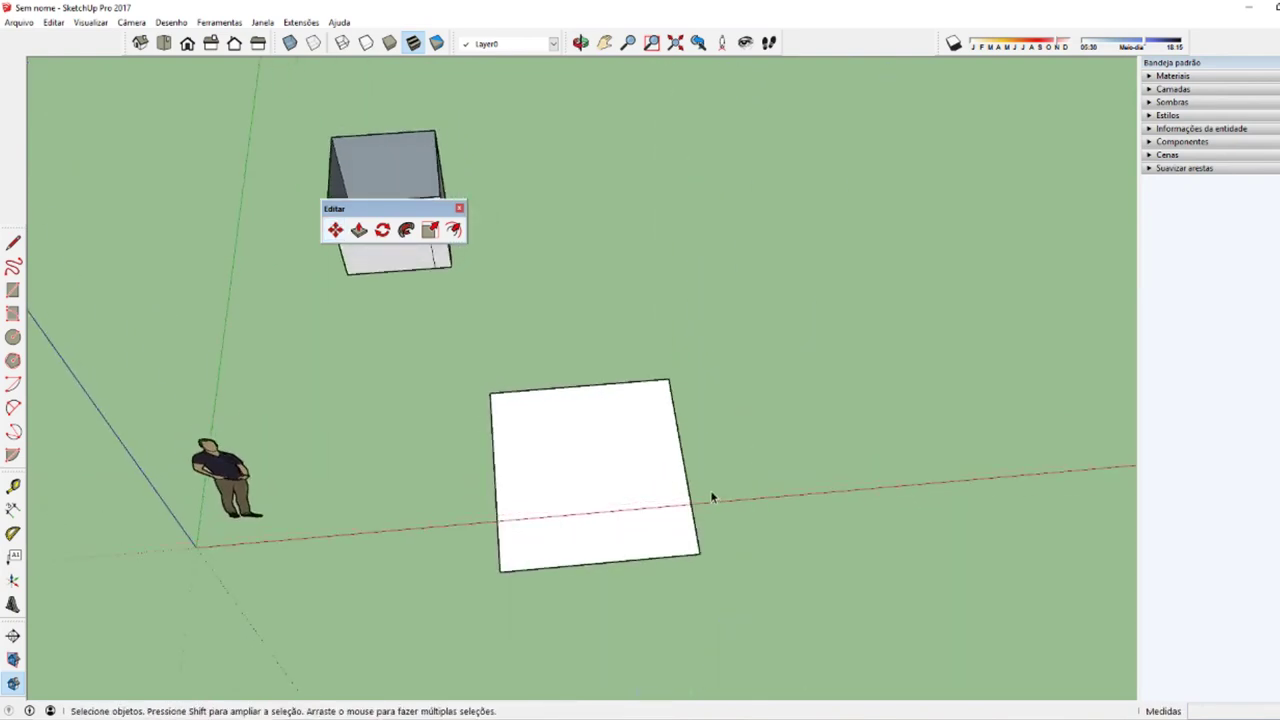
{"action": "key", "text": "m"}
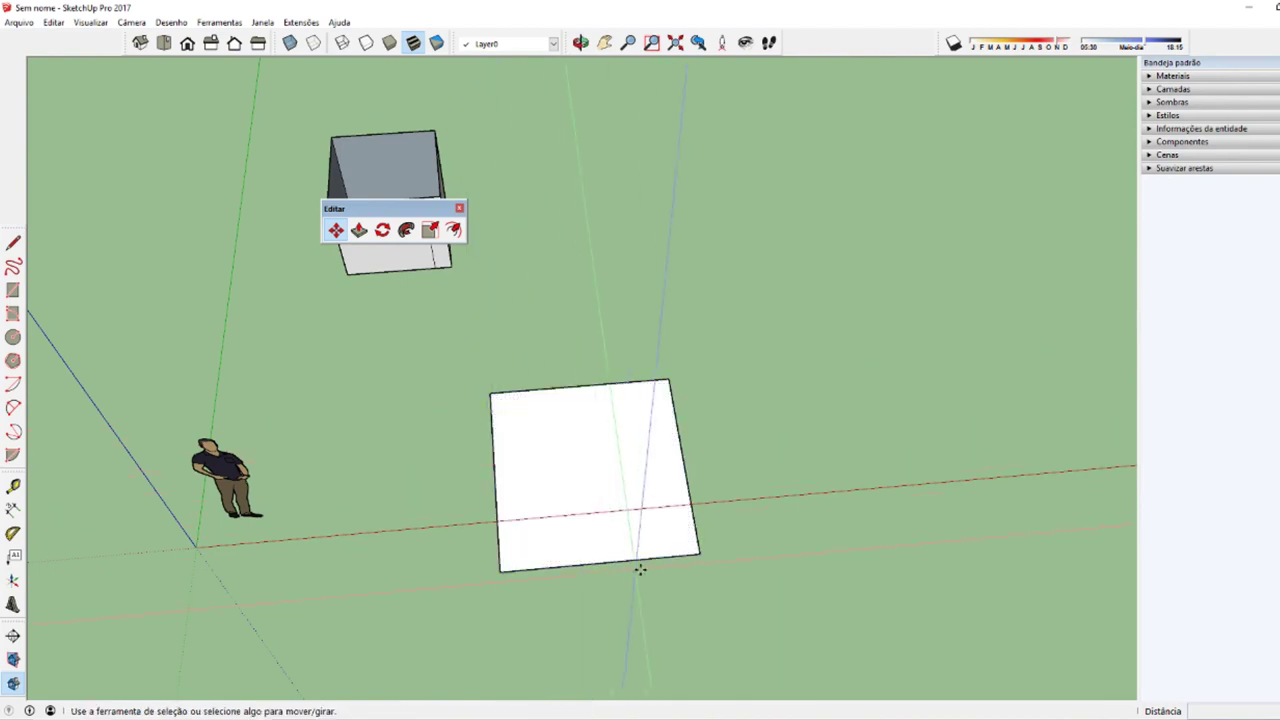
{"action": "key", "text": "space"}
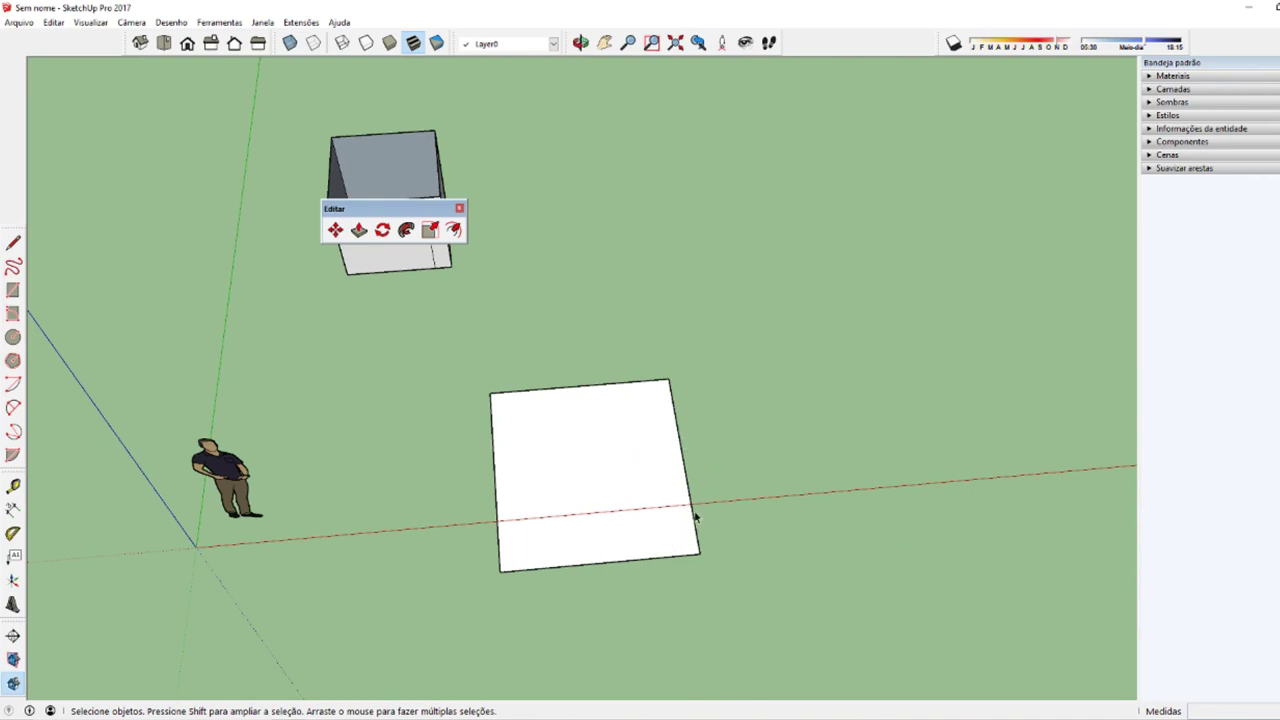
{"action": "mouse_move", "coordinate": [680, 568]}
{"action": "middle_mouse_down"}
{"action": "mouse_move", "coordinate": [643, 386]}
{"action": "mouse_move", "coordinate": [706, 488]}
{"action": "middle_mouse_up"}
{"action": "key", "text": "m"}
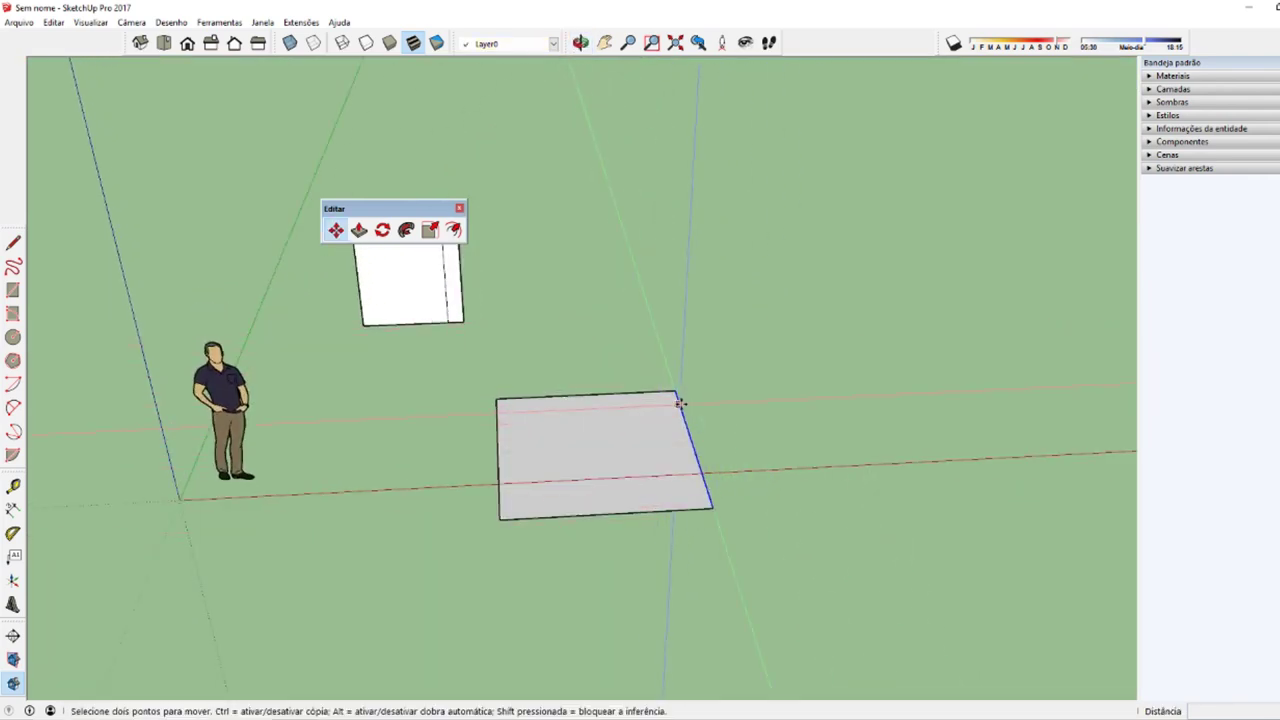
{"action": "left_click", "coordinate": [679, 403]}
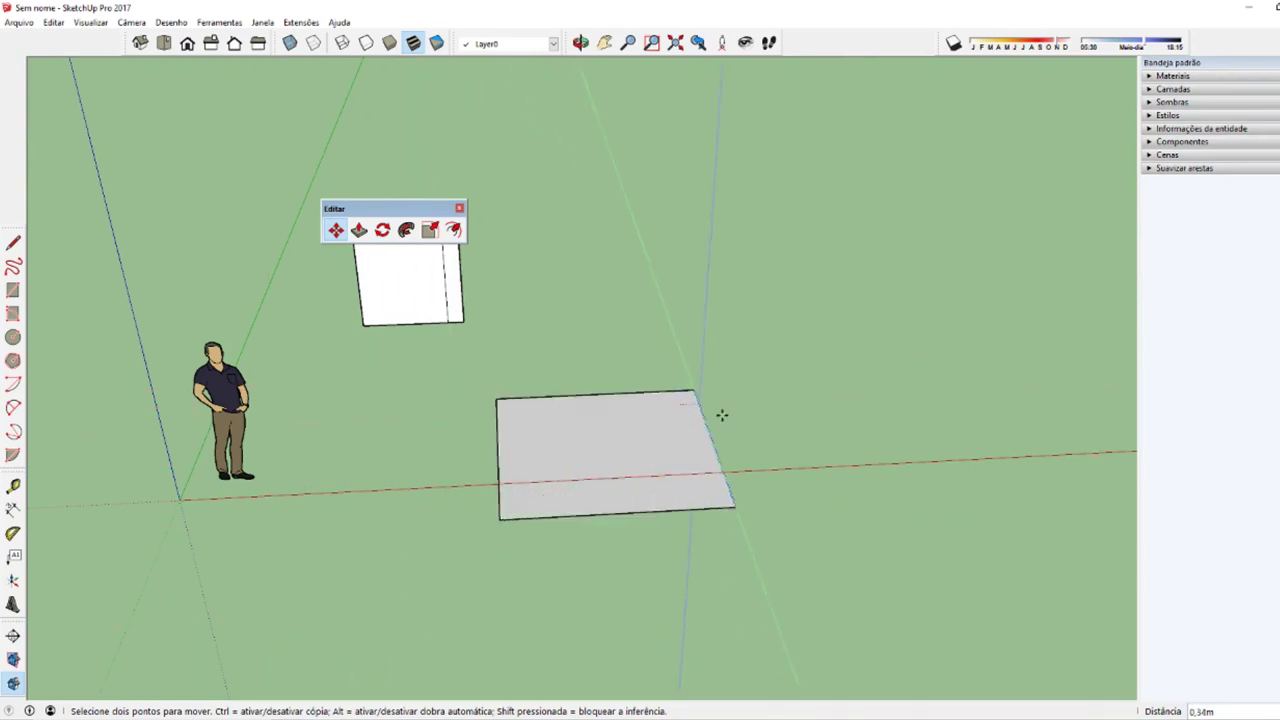
{"action": "key", "text": "Escape"}
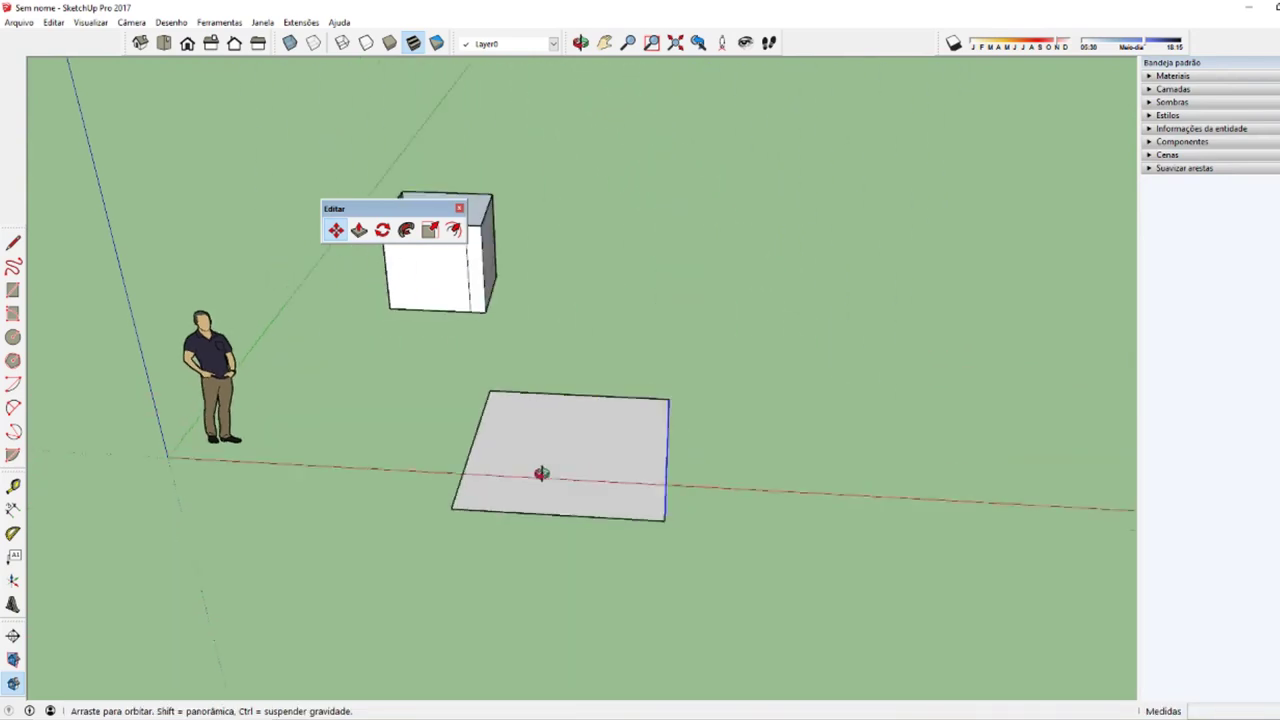
{"action": "middle_click_drag", "start_coordinate": [811, 463], "coordinate": [591, 489]}
{"action": "key", "text": "space"}
{"action": "scroll", "coordinate": [668, 488], "scroll_direction": "up", "scroll_amount": 1}
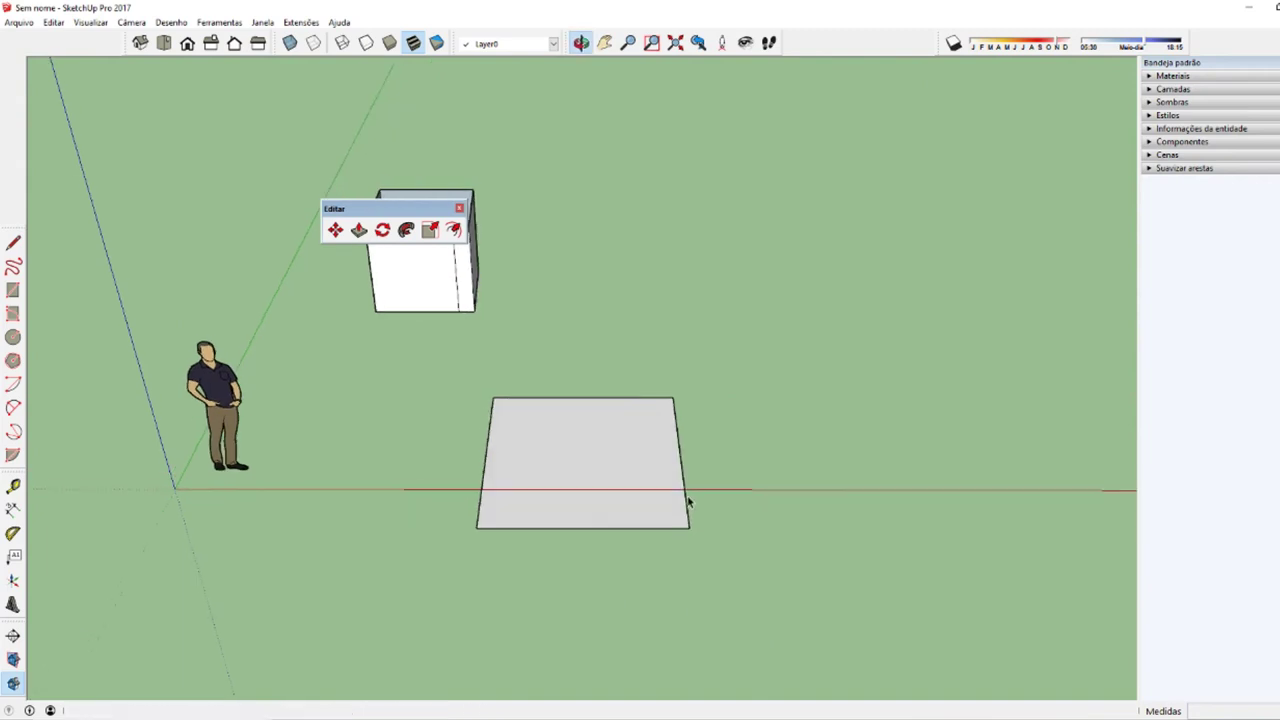
{"action": "scroll", "coordinate": [685, 495], "scroll_direction": "up", "scroll_amount": 2}
{"action": "key", "text": "m"}
{"action": "scroll", "coordinate": [694, 486], "scroll_direction": "up", "scroll_amount": 1}
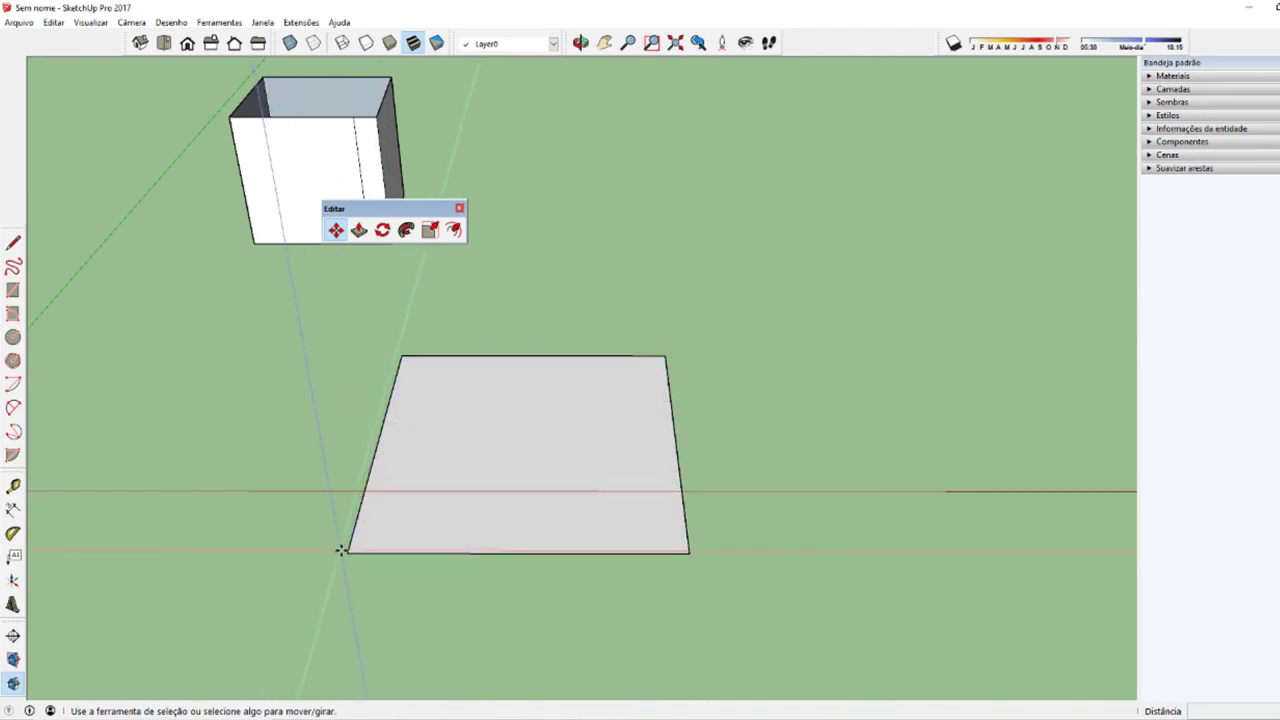
Step: Move the rectangle's right edge to tilt the face out of its square shape
{"action": "left_click", "coordinate": [373, 555]}
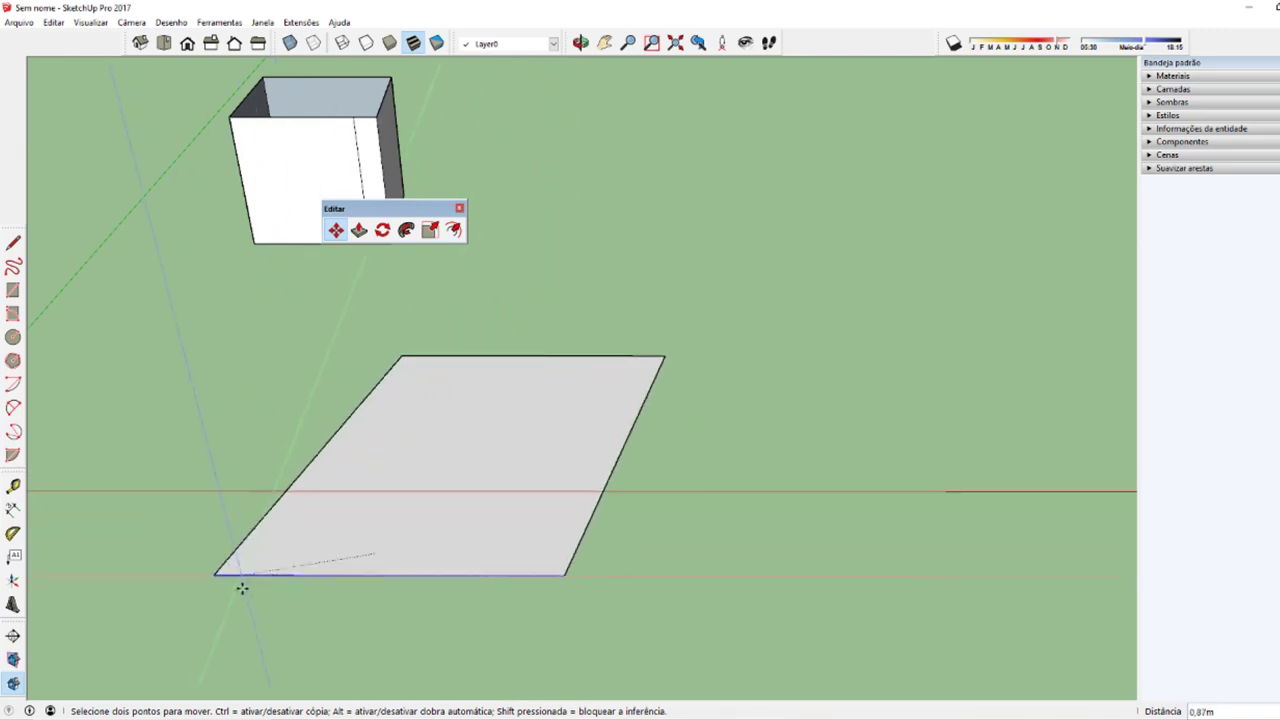
{"action": "key", "text": "space"}
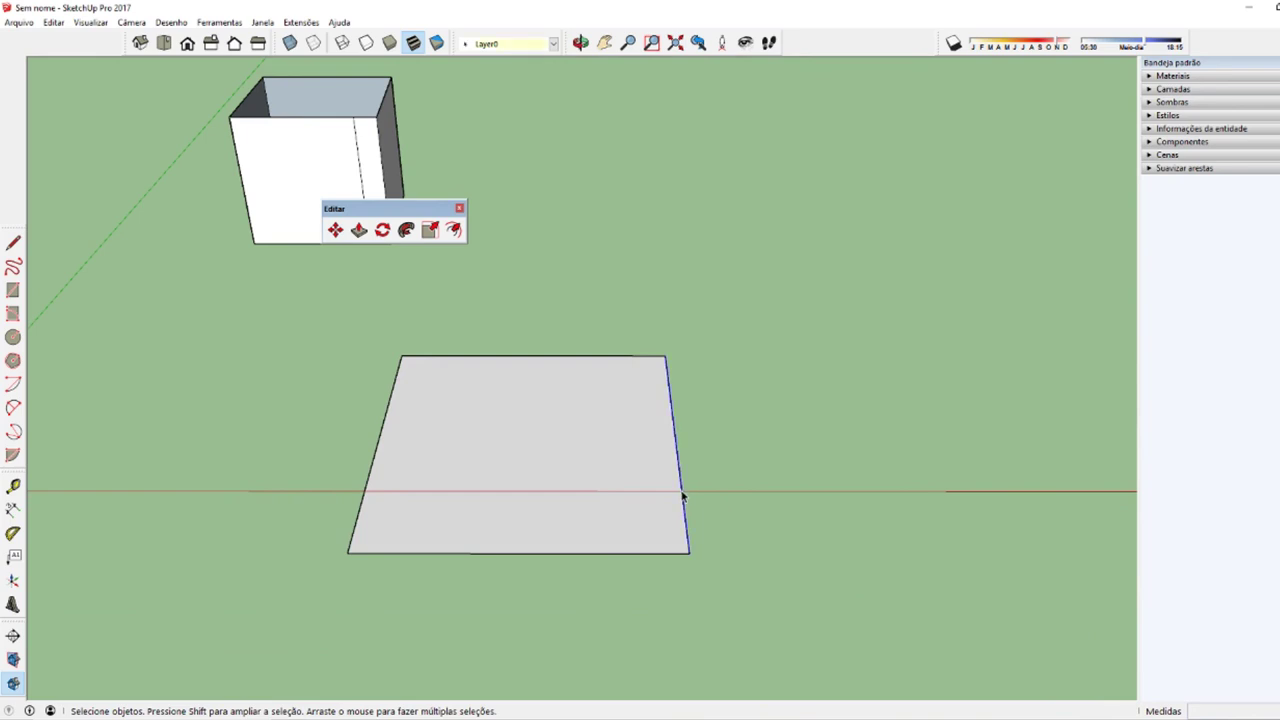
{"action": "key", "text": "m"}
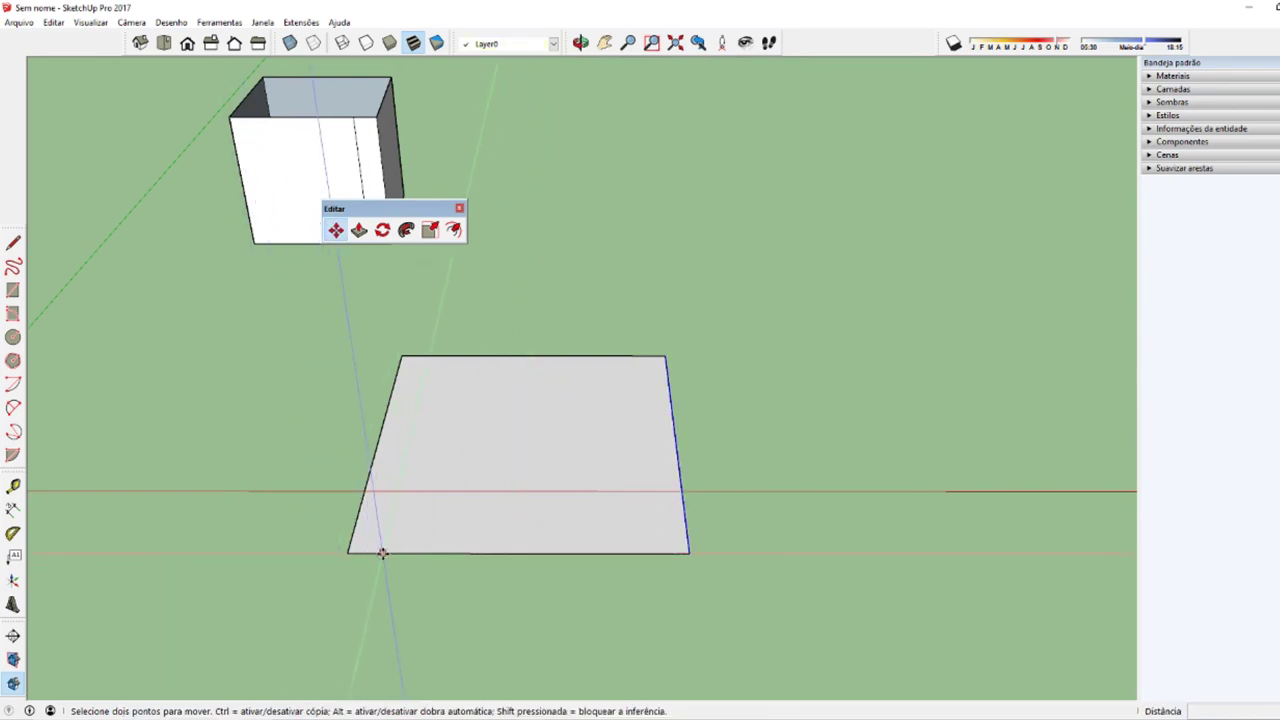
{"action": "left_click", "coordinate": [382, 553]}
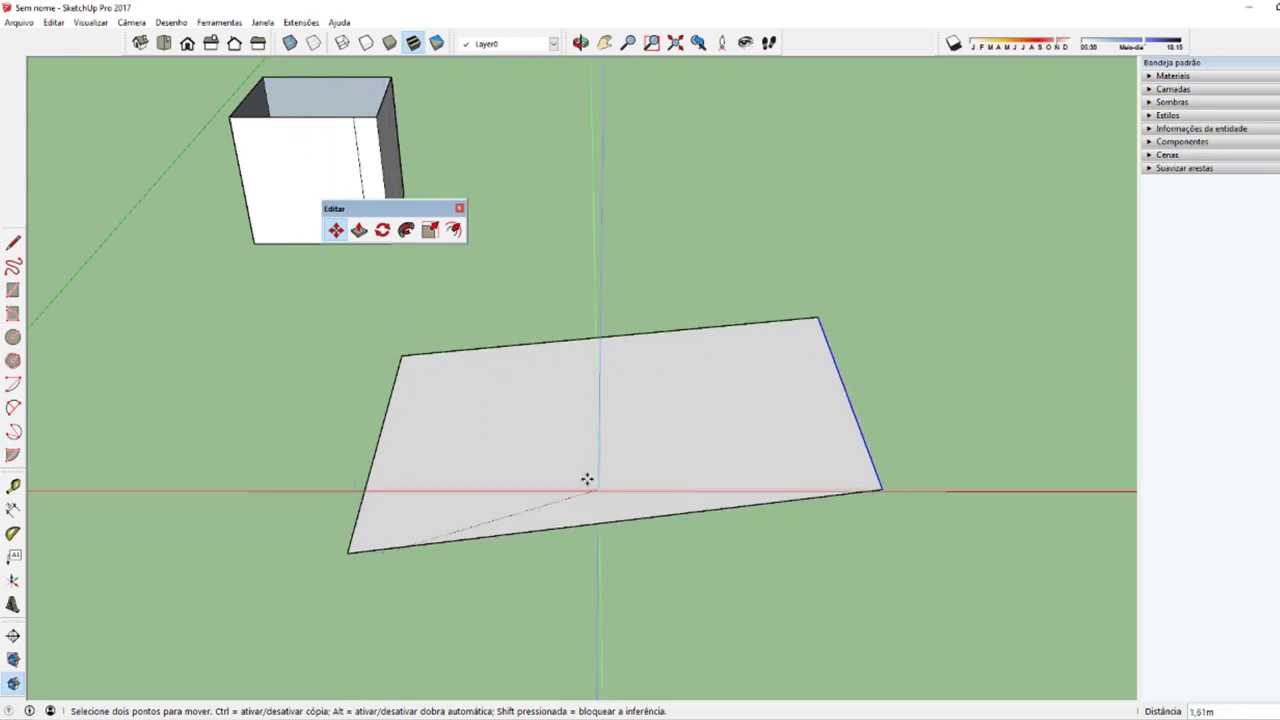
{"action": "key", "text": "Escape"}
{"action": "key", "text": "space"}
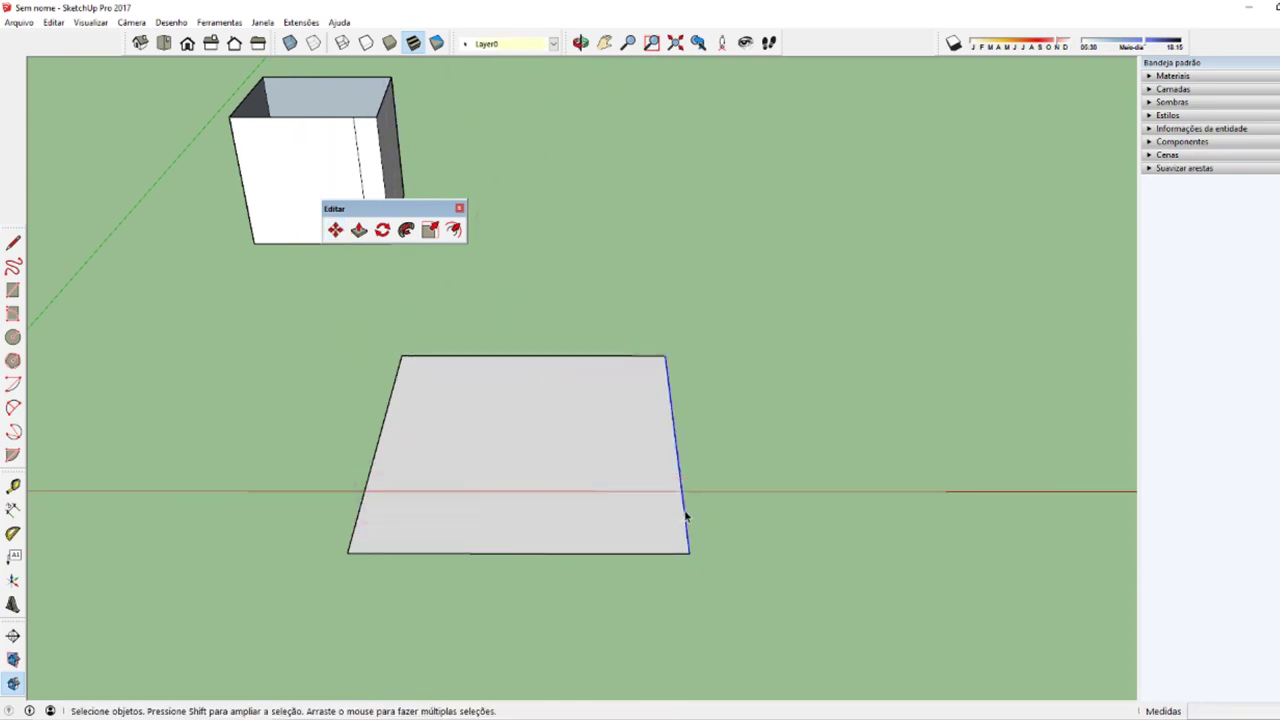
{"action": "key", "text": "m"}
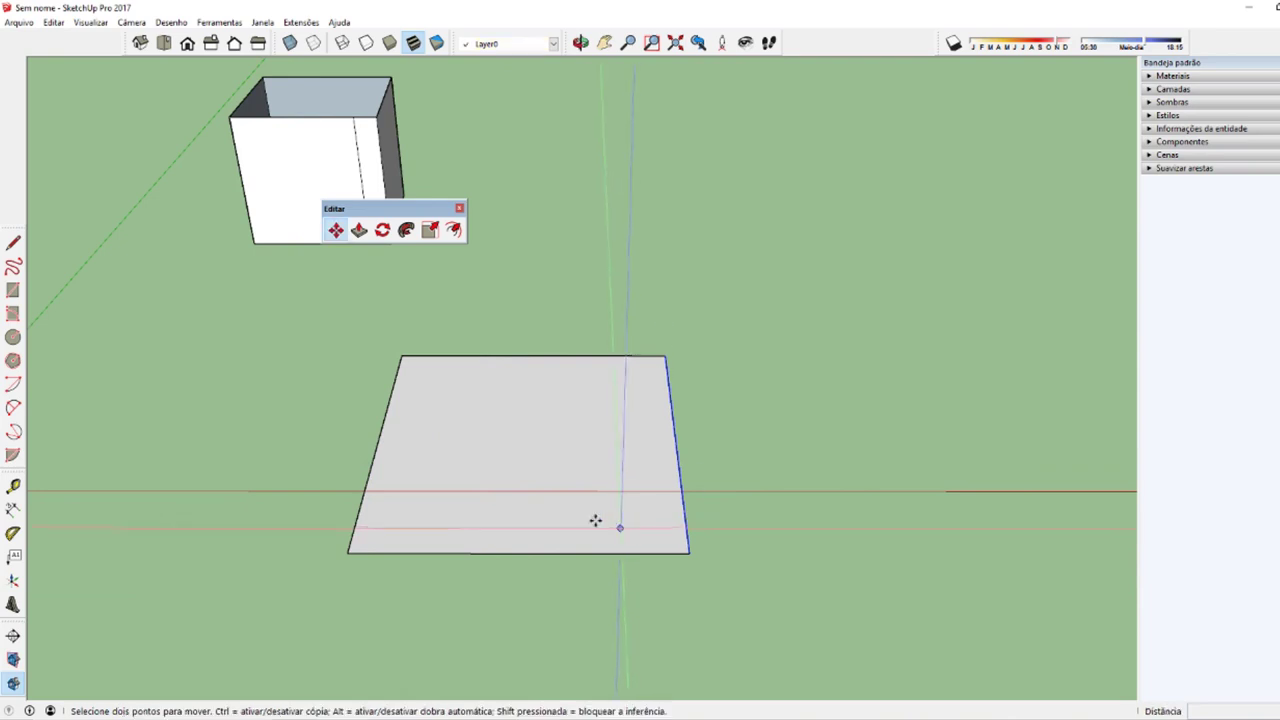
{"action": "scroll", "coordinate": [543, 346], "scroll_direction": "down", "scroll_amount": 2}
{"action": "scroll", "coordinate": [543, 346], "scroll_direction": "down", "scroll_amount": 2}
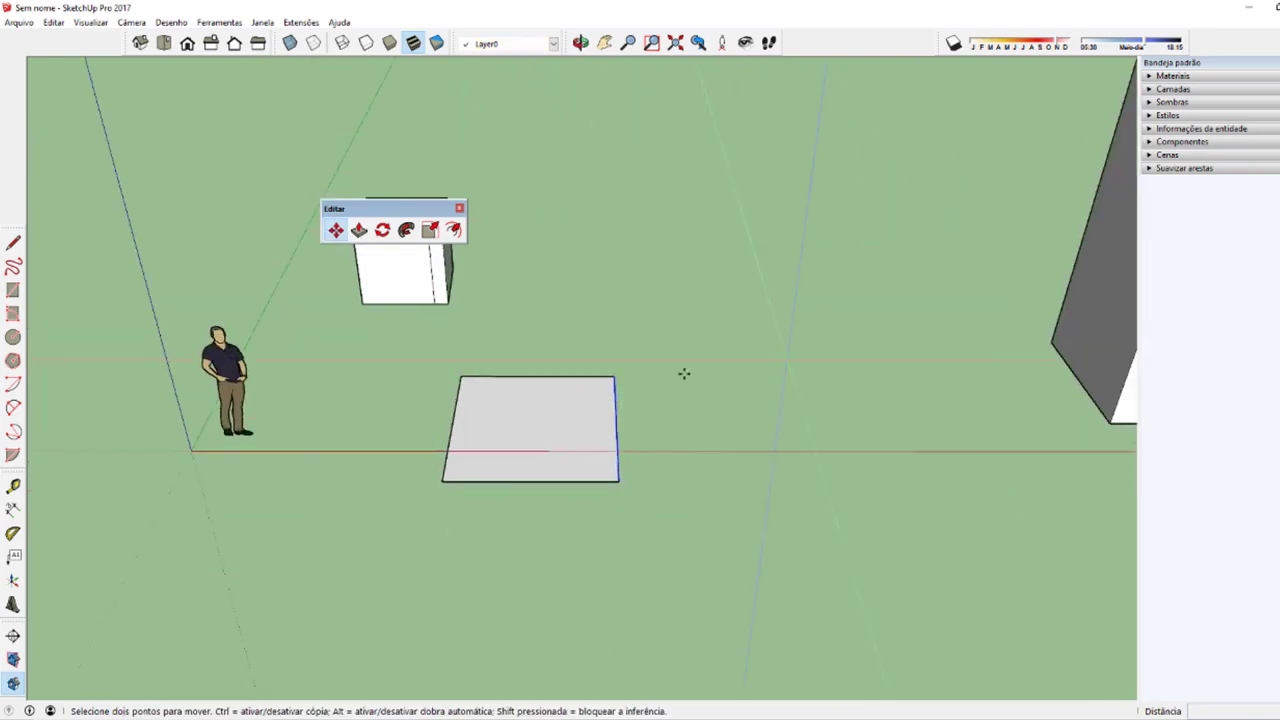
{"action": "middle_click_drag", "start_coordinate": [684, 373], "coordinate": [810, 271]}
{"action": "mouse_move", "coordinate": [720, 398]}
{"action": "middle_mouse_down"}
{"action": "mouse_move", "coordinate": [623, 506]}
{"action": "mouse_move", "coordinate": [705, 283]}
{"action": "middle_mouse_up"}
{"action": "mouse_move", "coordinate": [757, 268]}
{"action": "left_mouse_down"}
{"action": "mouse_move", "coordinate": [743, 323]}
{"action": "mouse_move", "coordinate": [594, 280]}
{"action": "mouse_move", "coordinate": [651, 177]}
{"action": "mouse_move", "coordinate": [714, 193]}
{"action": "mouse_move", "coordinate": [757, 430]}
{"action": "left_mouse_up"}
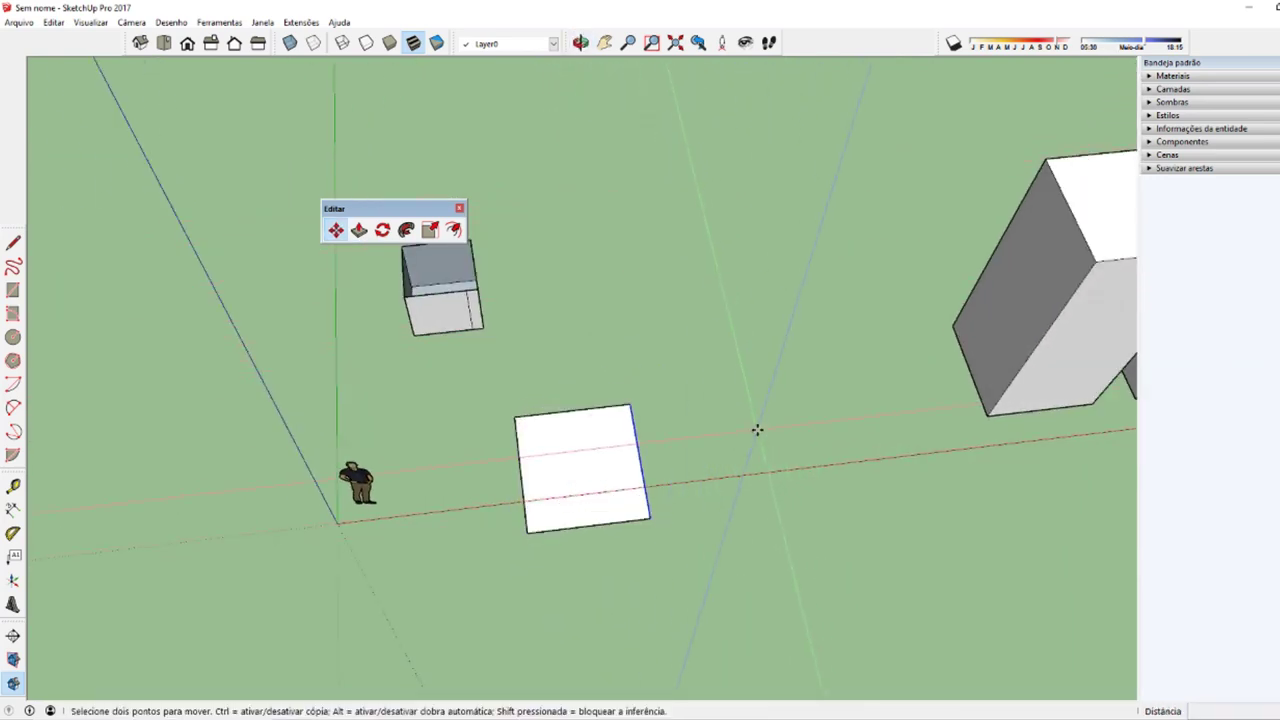
Step: Move the rectangle's left edge along an axis to a new position
{"action": "key", "text": "space"}
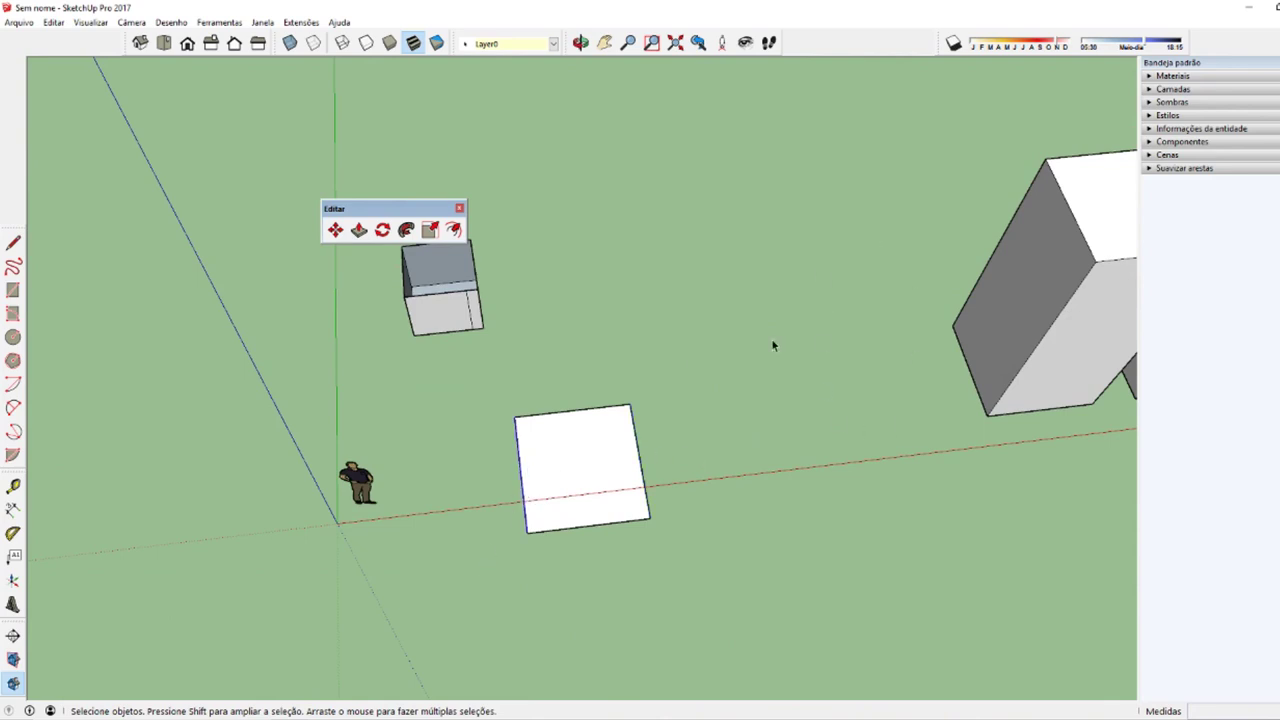
{"action": "key", "text": "m"}
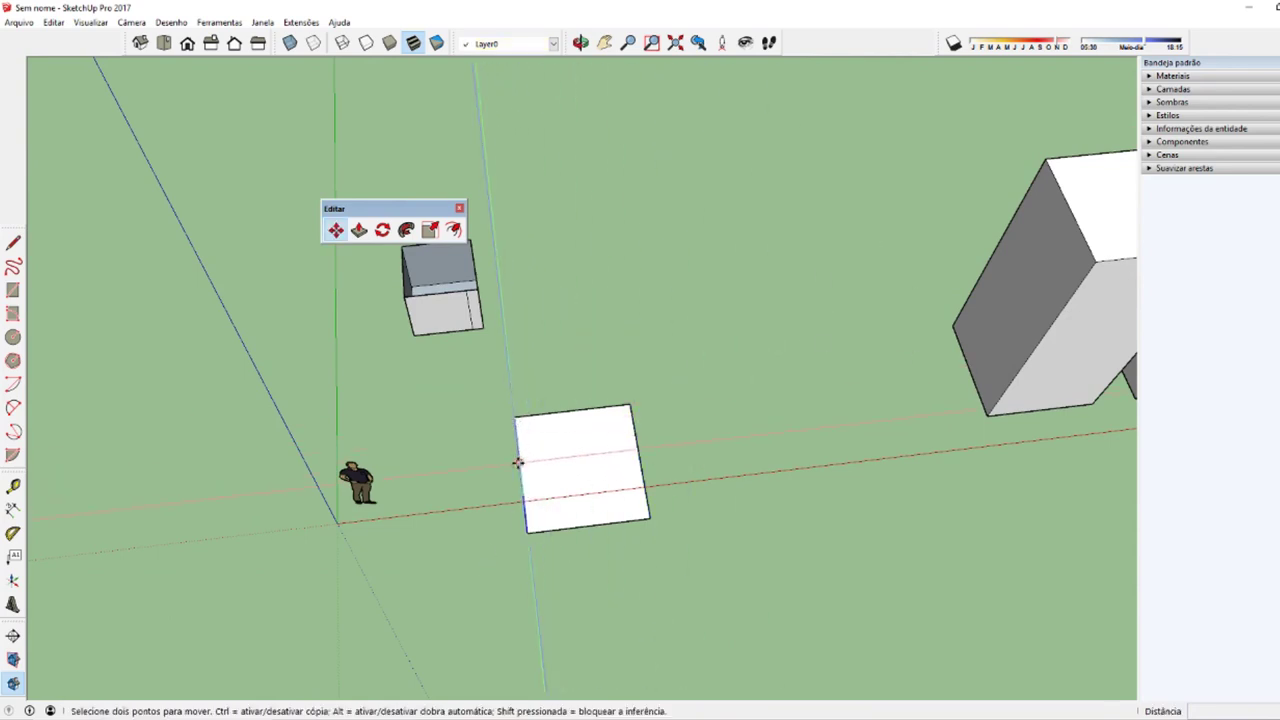
{"action": "mouse_move", "coordinate": [838, 218]}
{"action": "middle_mouse_down"}
{"action": "mouse_move", "coordinate": [1128, 557]}
{"action": "mouse_move", "coordinate": [1031, 553]}
{"action": "middle_mouse_up"}
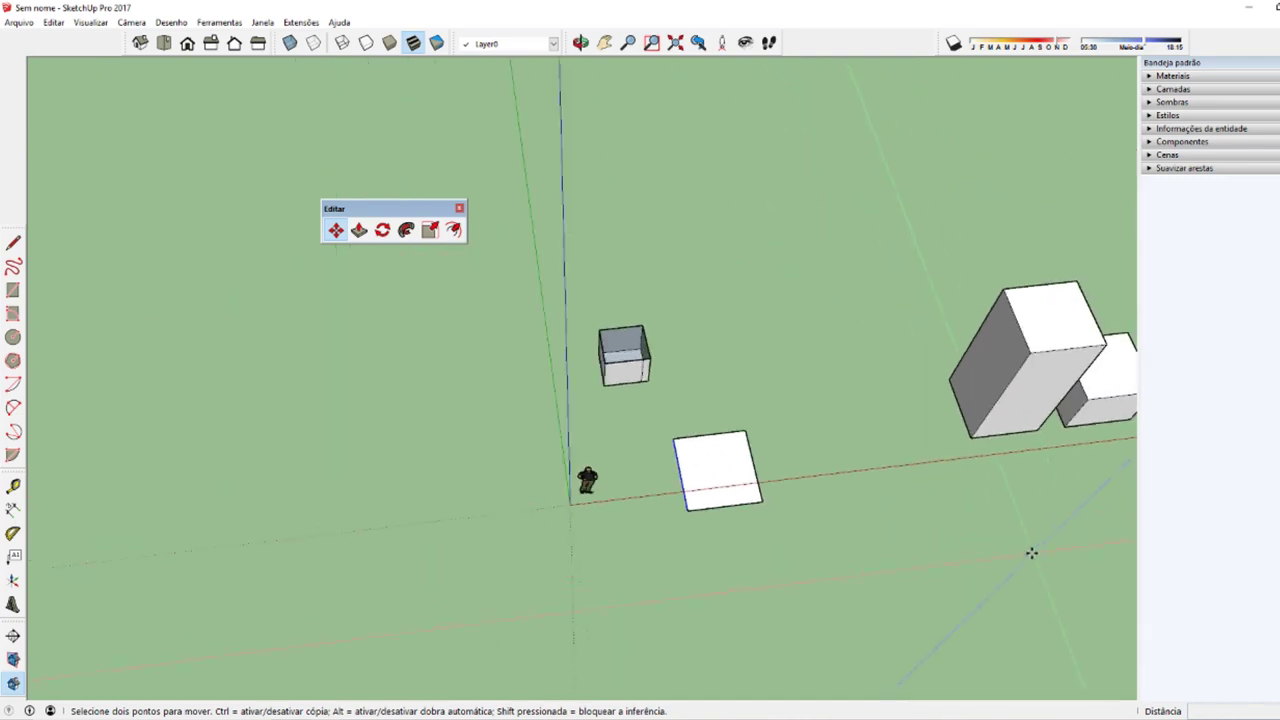
{"action": "left_click", "coordinate": [1020, 576]}
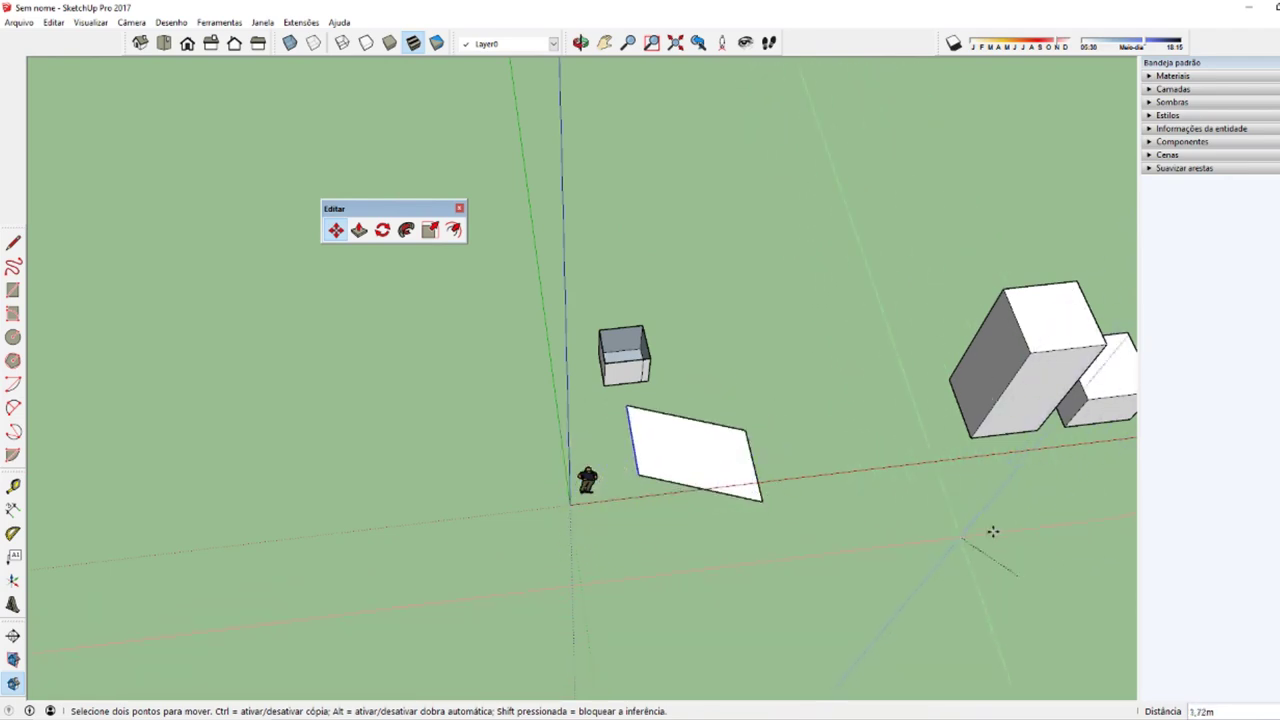
{"action": "left_click", "coordinate": [960, 598]}
{"action": "mouse_move", "coordinate": [811, 540]}
{"action": "middle_mouse_down"}
{"action": "mouse_move", "coordinate": [766, 506]}
{"action": "mouse_move", "coordinate": [723, 514]}
{"action": "mouse_move", "coordinate": [762, 559]}
{"action": "middle_mouse_up"}
{"action": "key", "text": "space"}
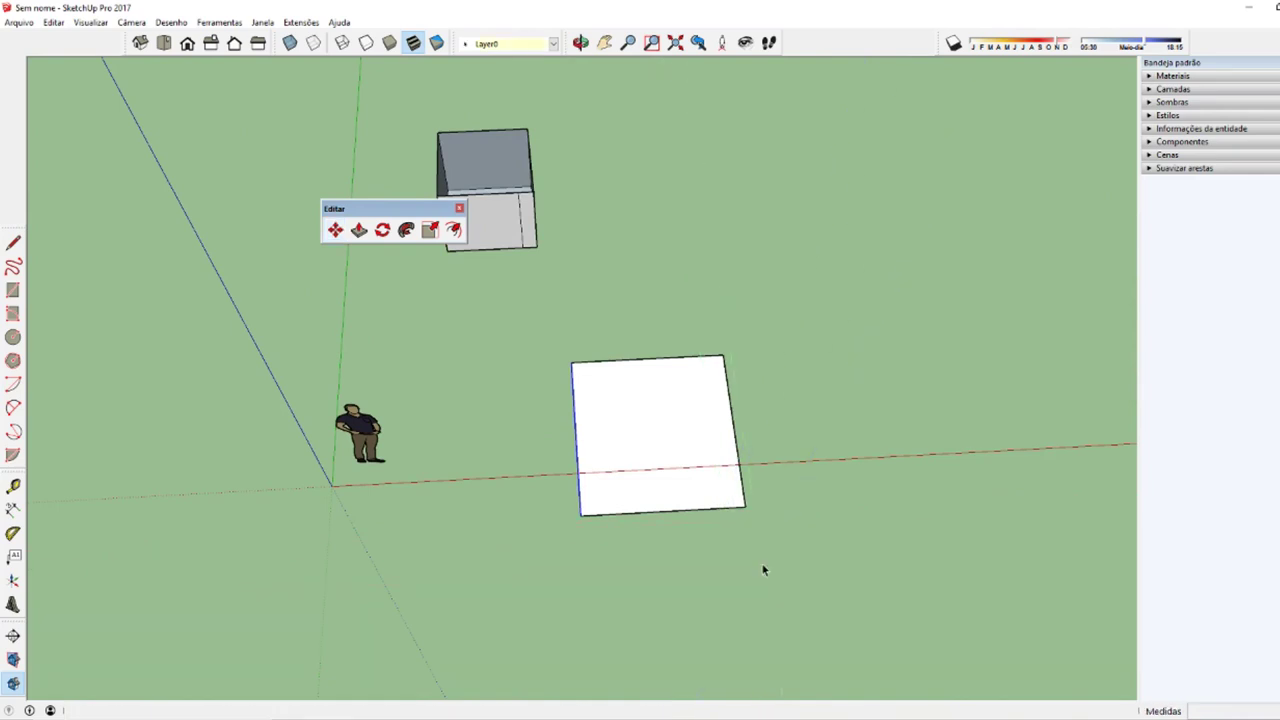
Step: Cancel a corner move, then shift the rectangle's top edge to a new position
{"action": "left_click", "coordinate": [454, 511]}
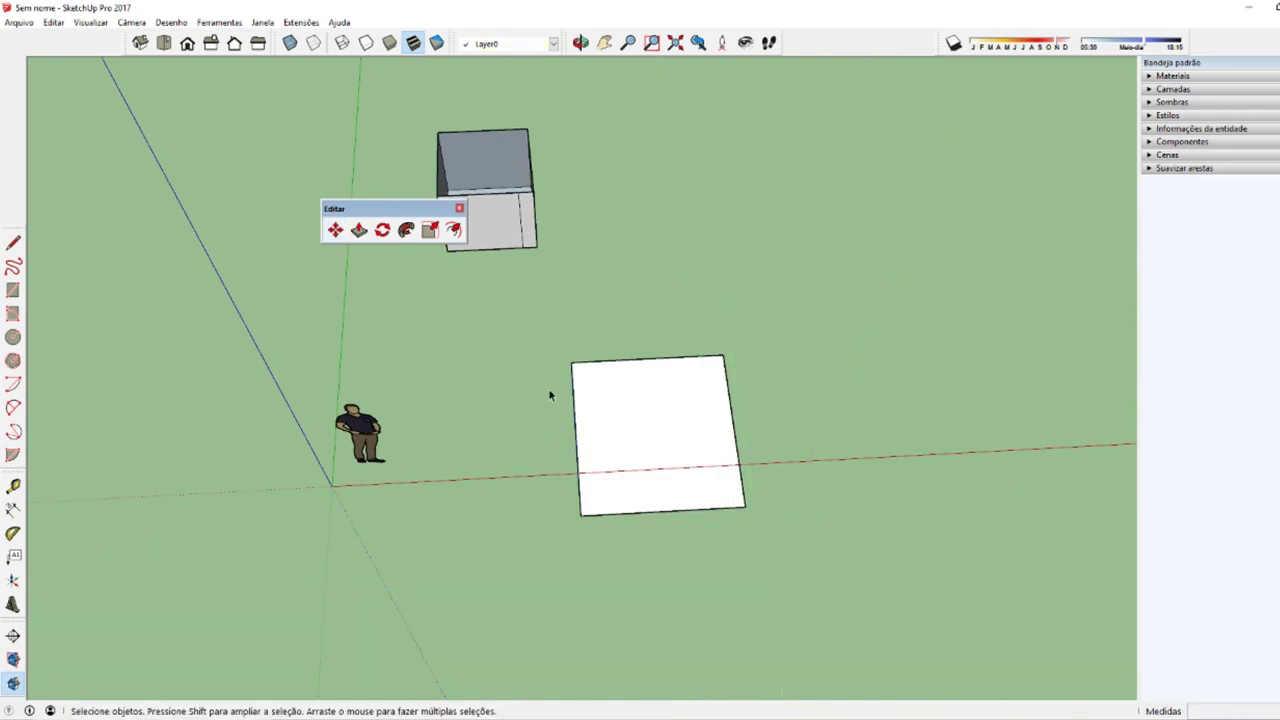
{"action": "key", "text": "m"}
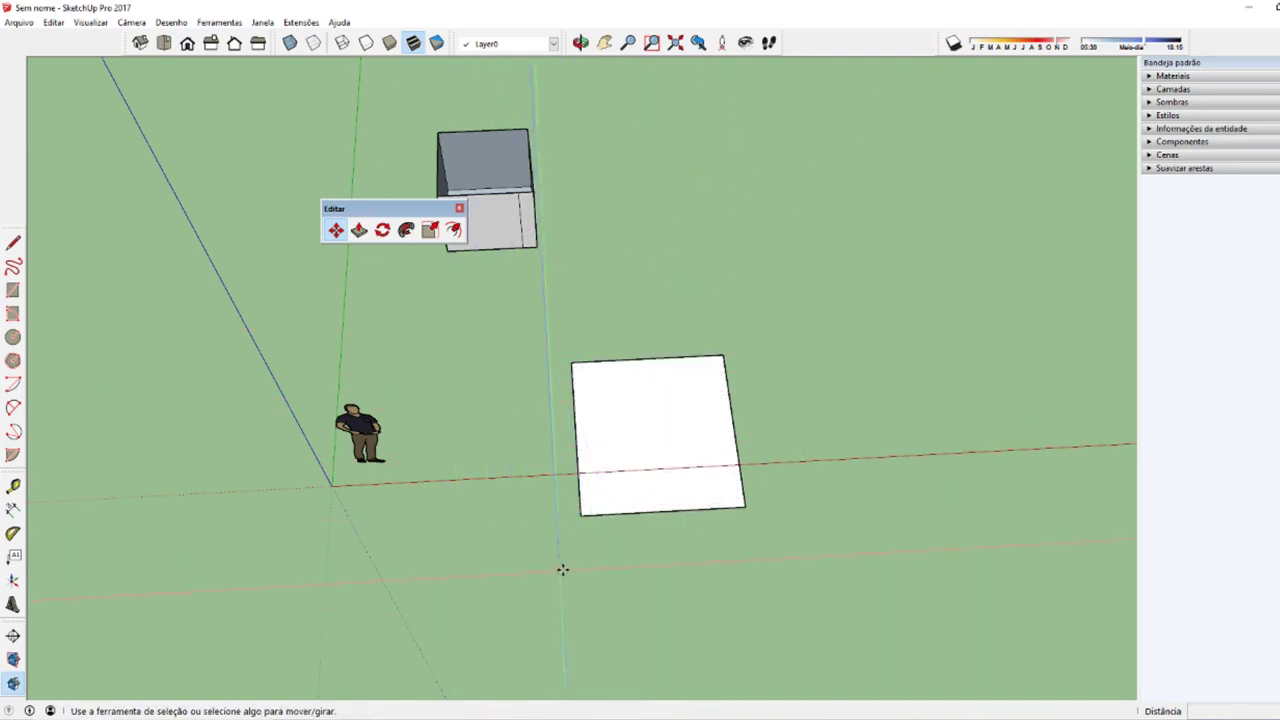
{"action": "left_click", "coordinate": [580, 514]}
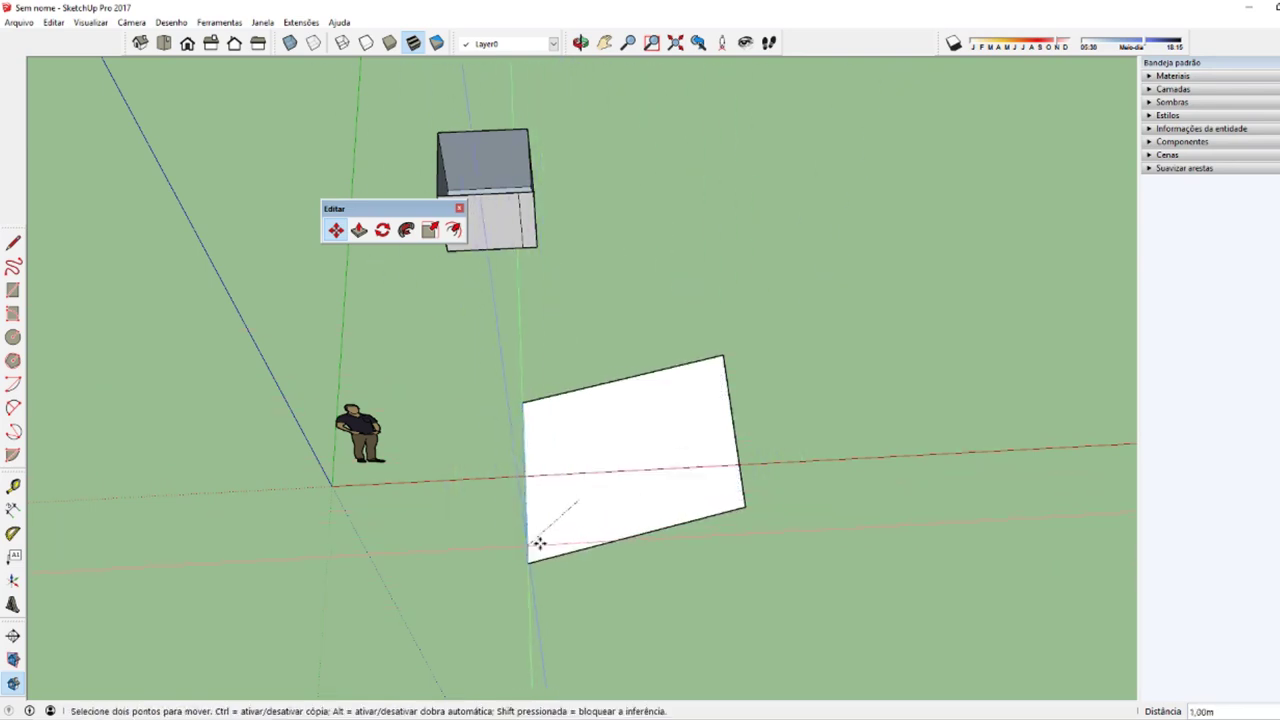
{"action": "key", "text": "space"}
{"action": "key", "text": "m"}
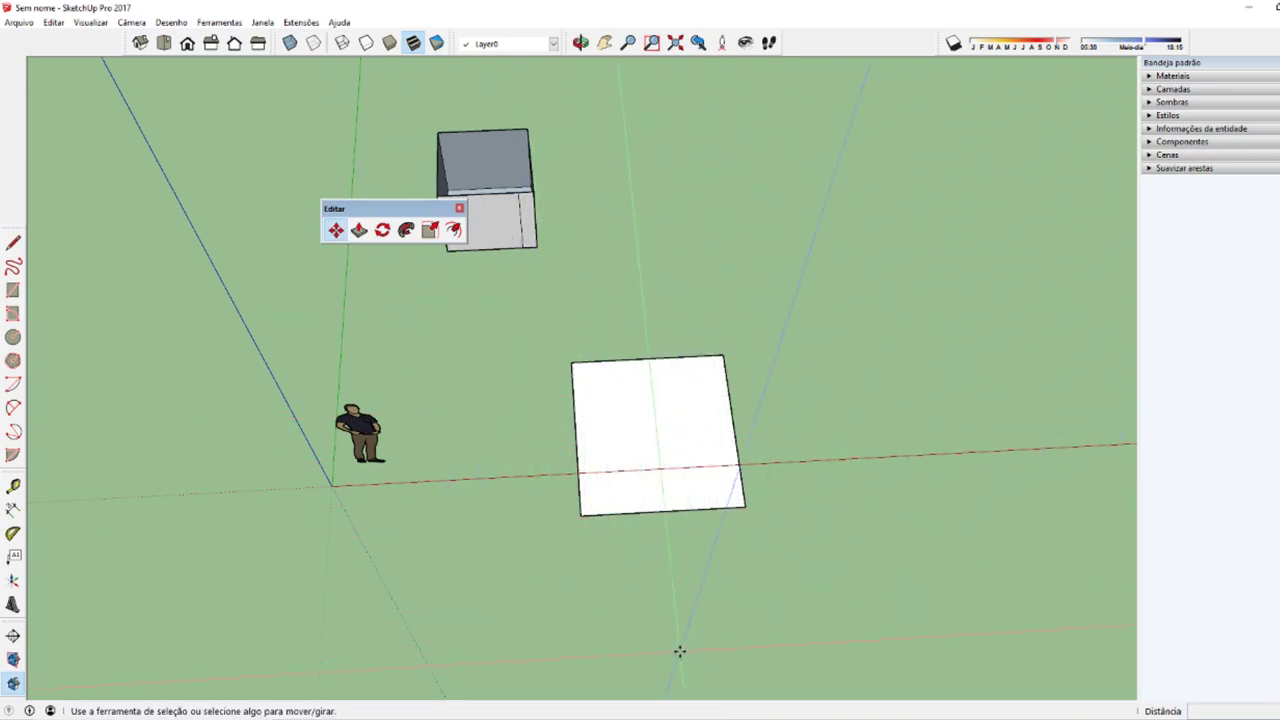
{"action": "key", "text": "space"}
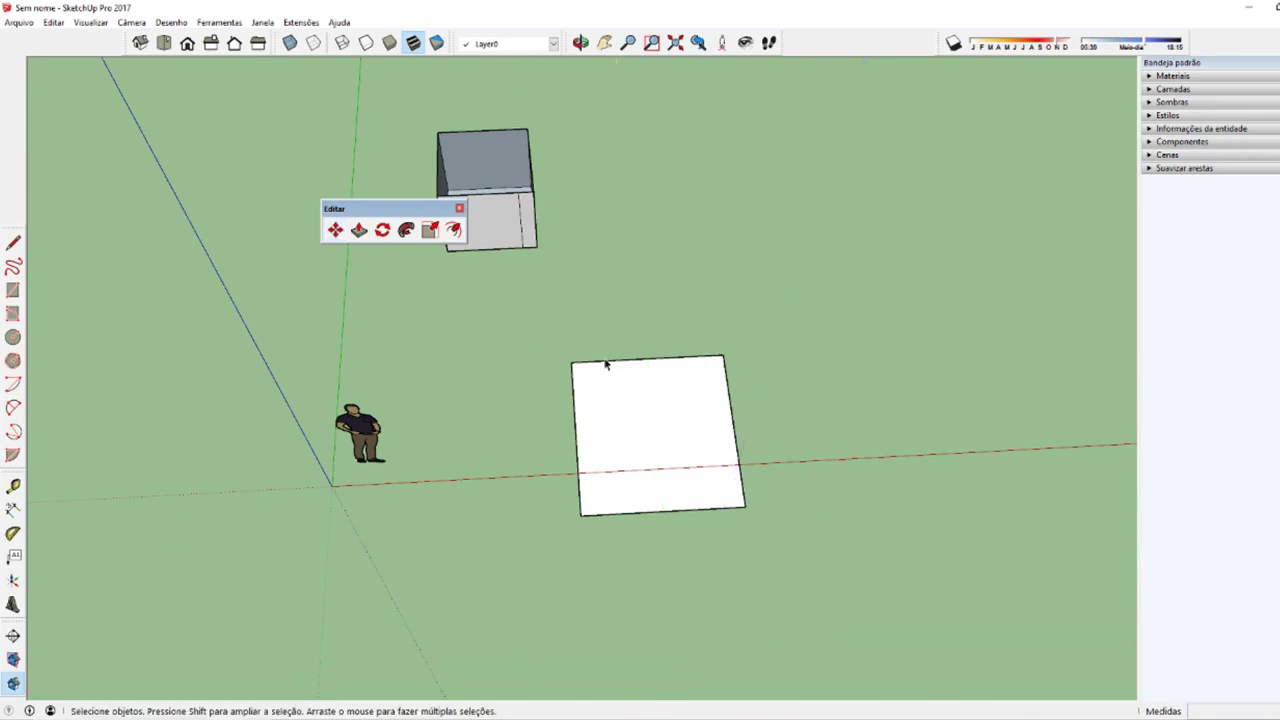
{"action": "key", "text": "m"}
{"action": "left_click", "coordinate": [858, 540]}
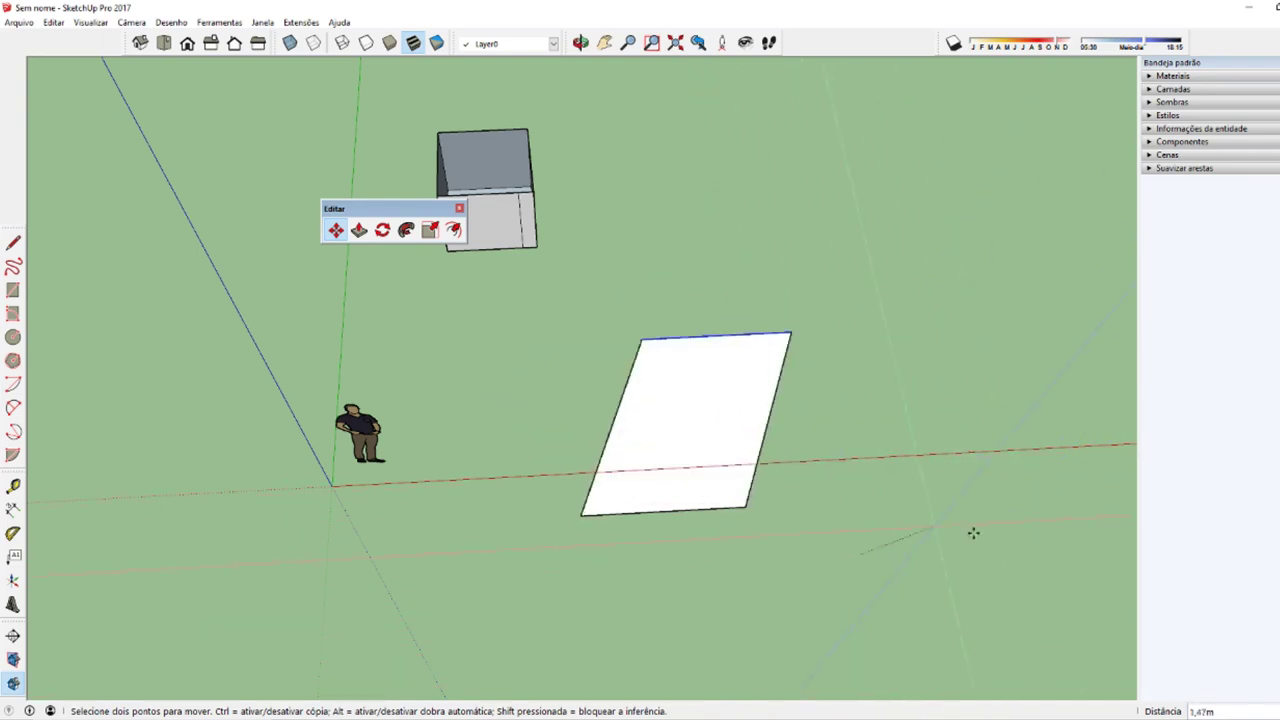
{"action": "left_click", "coordinate": [784, 557]}
{"action": "scroll", "coordinate": [841, 547], "scroll_direction": "down", "scroll_amount": 3}
{"action": "mouse_move", "coordinate": [841, 547]}
{"action": "middle_mouse_down"}
{"action": "mouse_move", "coordinate": [794, 617]}
{"action": "mouse_move", "coordinate": [684, 629]}
{"action": "middle_mouse_up"}
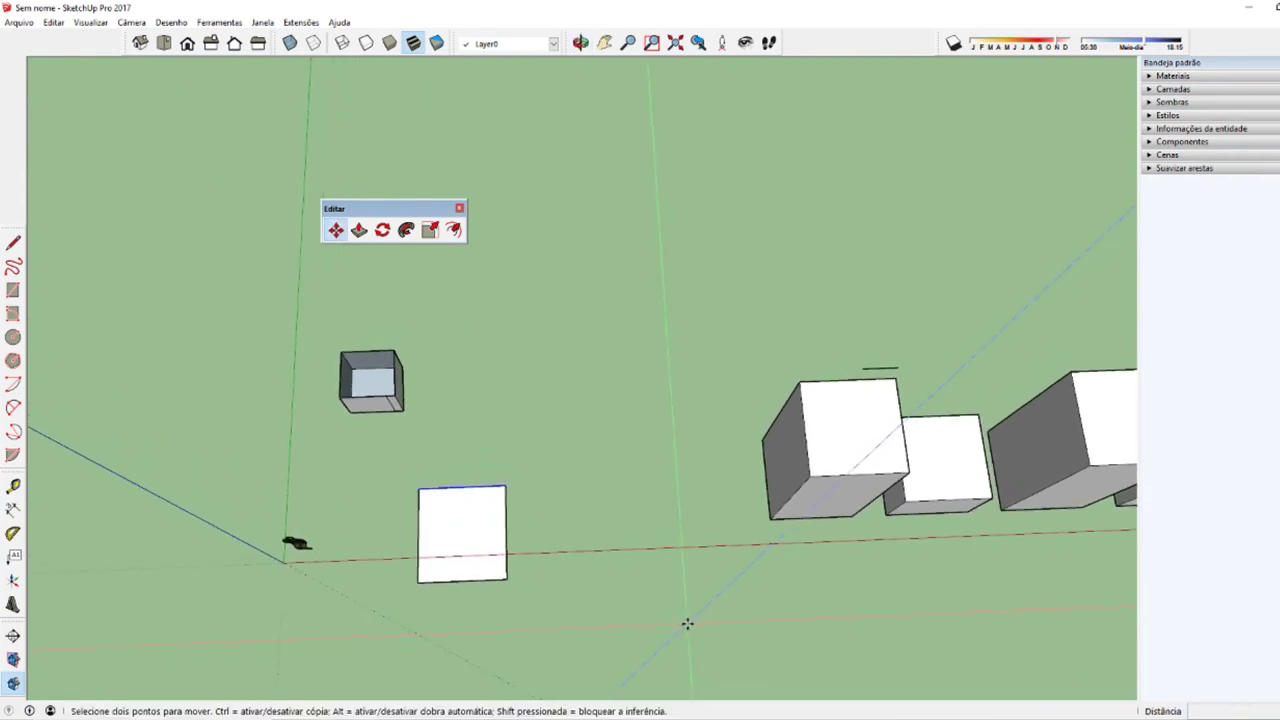
Step: Orbit to a new perspective and grab the white square by its corner with Move
{"action": "mouse_move", "coordinate": [597, 513]}
{"action": "middle_mouse_down"}
{"action": "mouse_move", "coordinate": [551, 543]}
{"action": "mouse_move", "coordinate": [469, 394]}
{"action": "mouse_move", "coordinate": [451, 486]}
{"action": "mouse_move", "coordinate": [580, 491]}
{"action": "middle_mouse_up"}
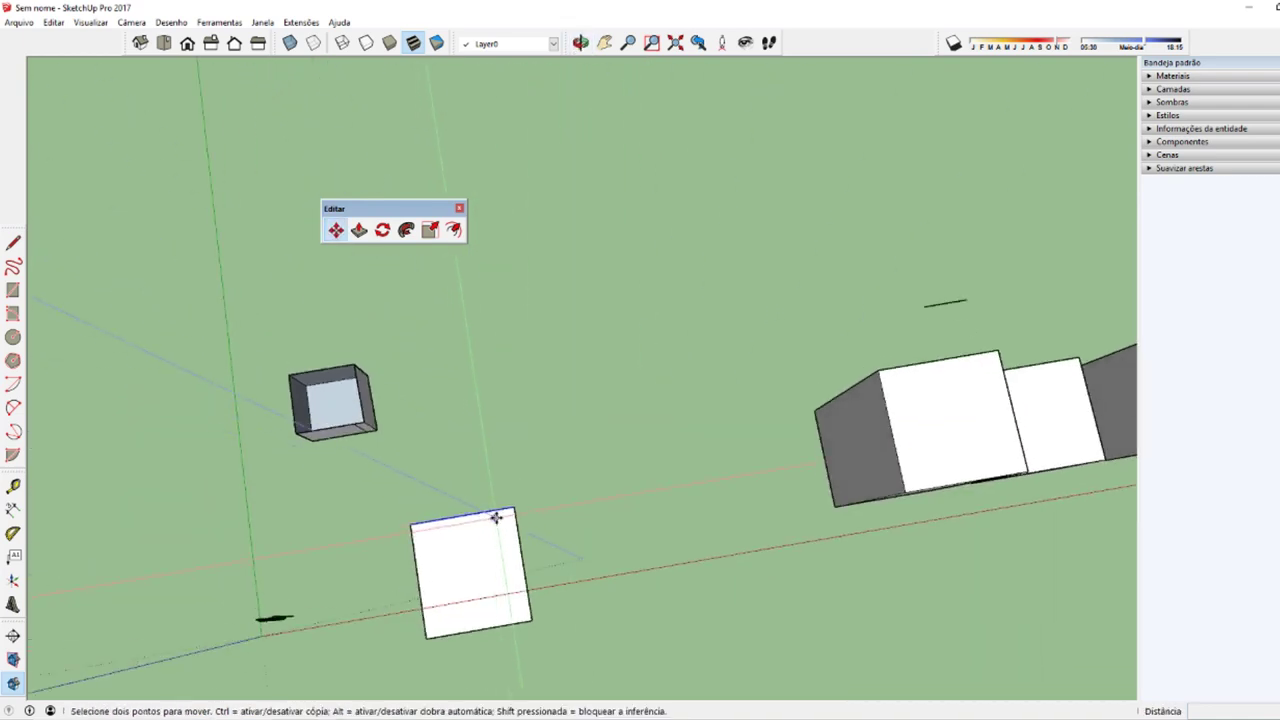
{"action": "mouse_move", "coordinate": [497, 517]}
{"action": "middle_mouse_down"}
{"action": "mouse_move", "coordinate": [1220, 457]}
{"action": "mouse_move", "coordinate": [588, 564]}
{"action": "mouse_move", "coordinate": [640, 503]}
{"action": "mouse_move", "coordinate": [686, 517]}
{"action": "middle_mouse_up"}
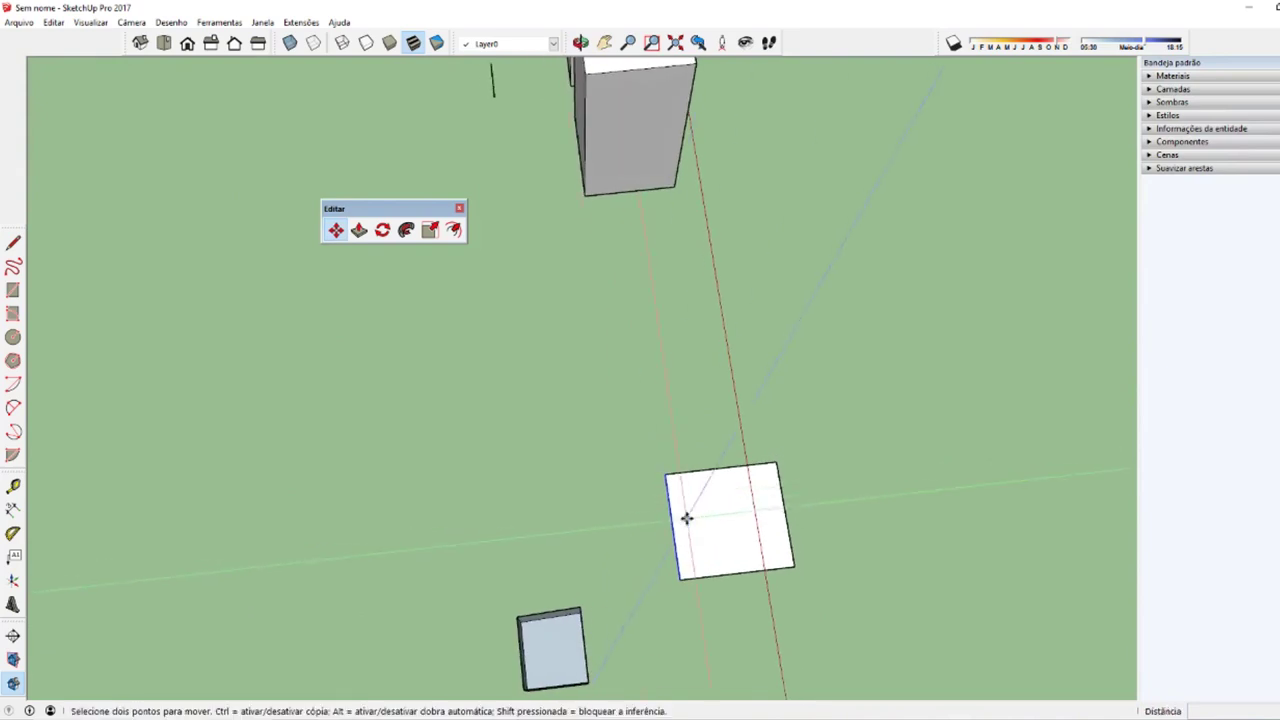
{"action": "mouse_move", "coordinate": [621, 106]}
{"action": "middle_mouse_down"}
{"action": "mouse_move", "coordinate": [576, 374]}
{"action": "mouse_move", "coordinate": [623, 420]}
{"action": "mouse_move", "coordinate": [631, 489]}
{"action": "middle_mouse_up"}
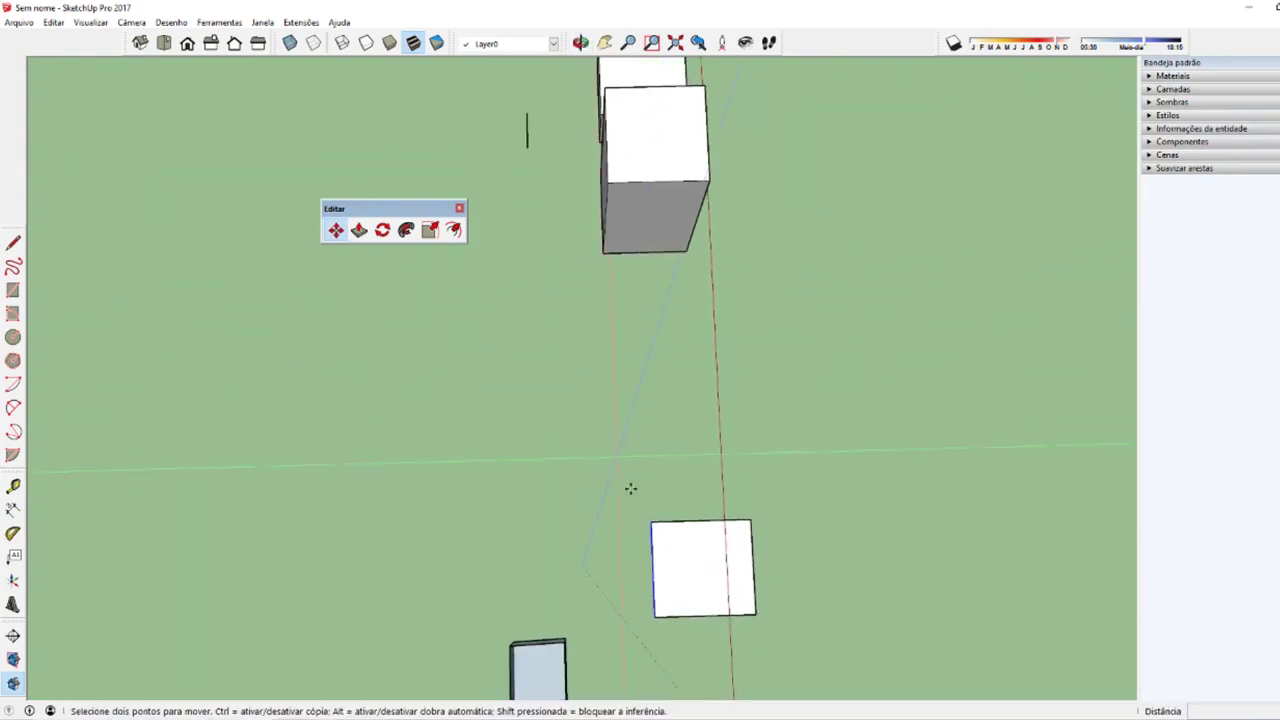
{"action": "left_click", "coordinate": [651, 545]}
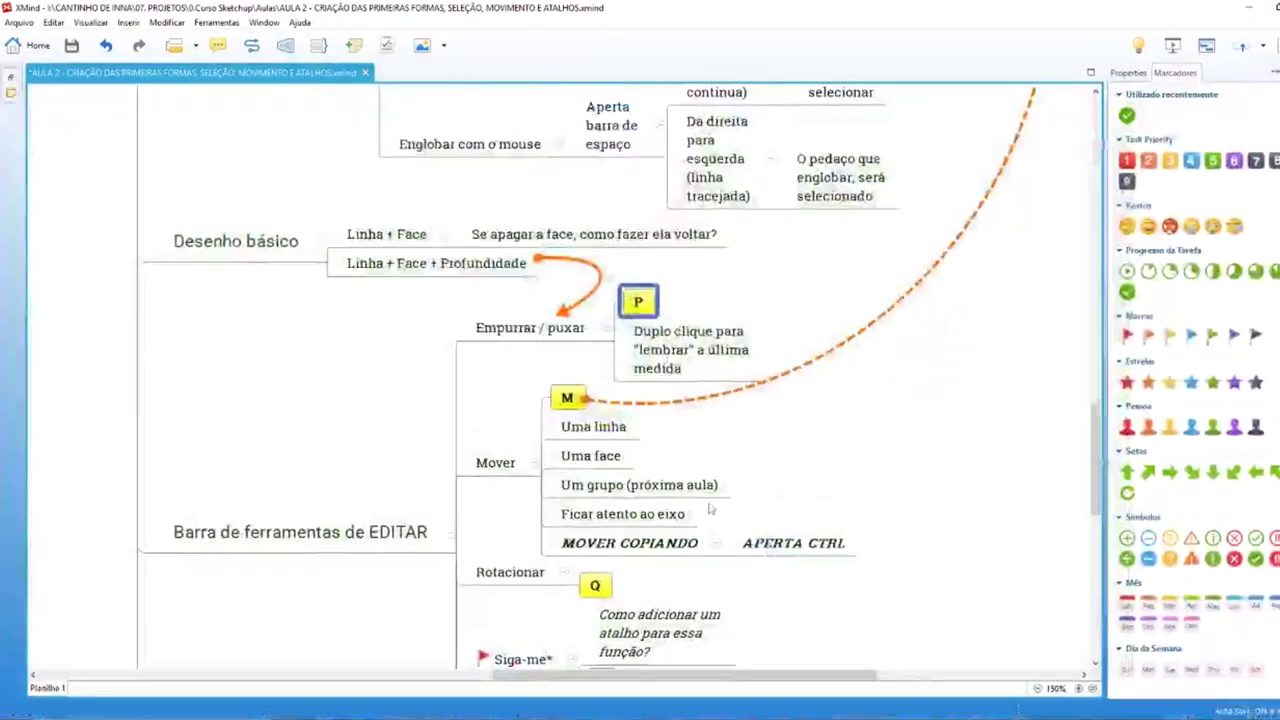
Step: Select the SEMPRE USAR OS EIXOS TRAVADOS node in the XMind map, then switch back to SketchUp
{"action": "scroll", "coordinate": [686, 436], "scroll_direction": "up", "scroll_amount": 2}
{"action": "scroll", "coordinate": [686, 436], "scroll_direction": "up", "scroll_amount": 2}
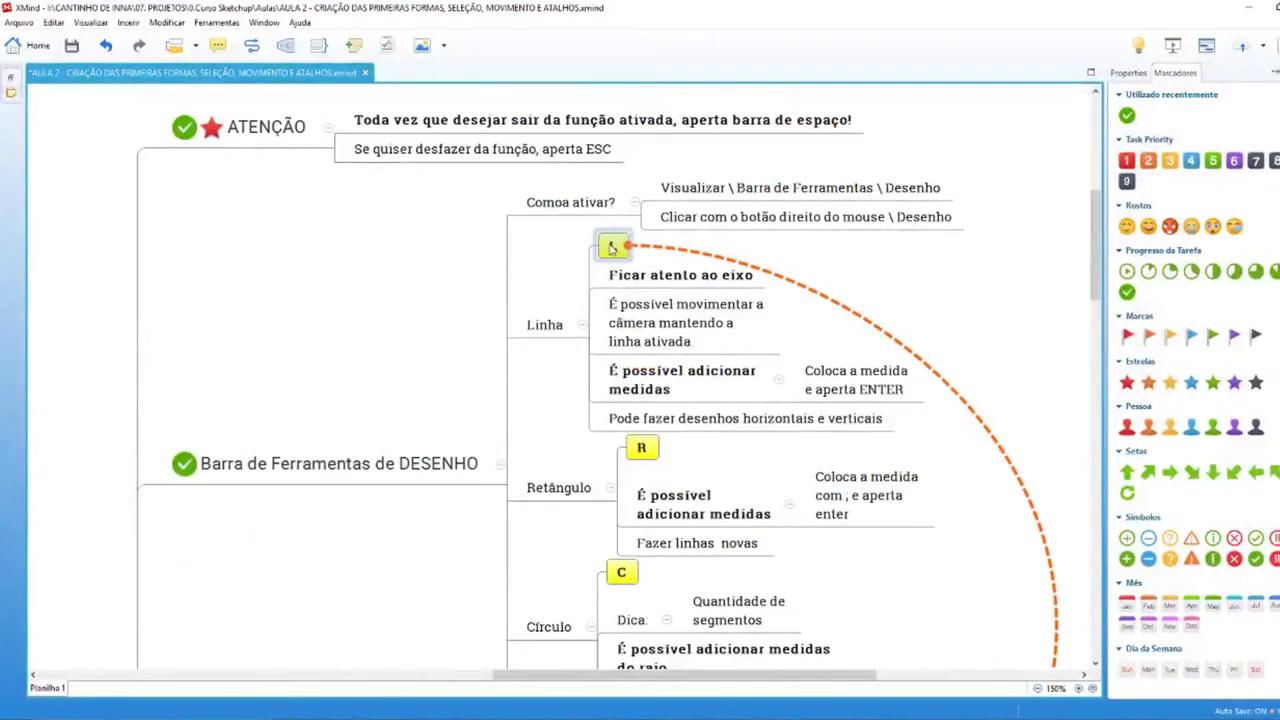
{"action": "scroll", "coordinate": [985, 445], "scroll_direction": "down", "scroll_amount": 4}
{"action": "scroll", "coordinate": [985, 445], "scroll_direction": "down", "scroll_amount": 1}
{"action": "left_click", "coordinate": [985, 445]}
{"action": "left_click", "coordinate": [985, 445]}
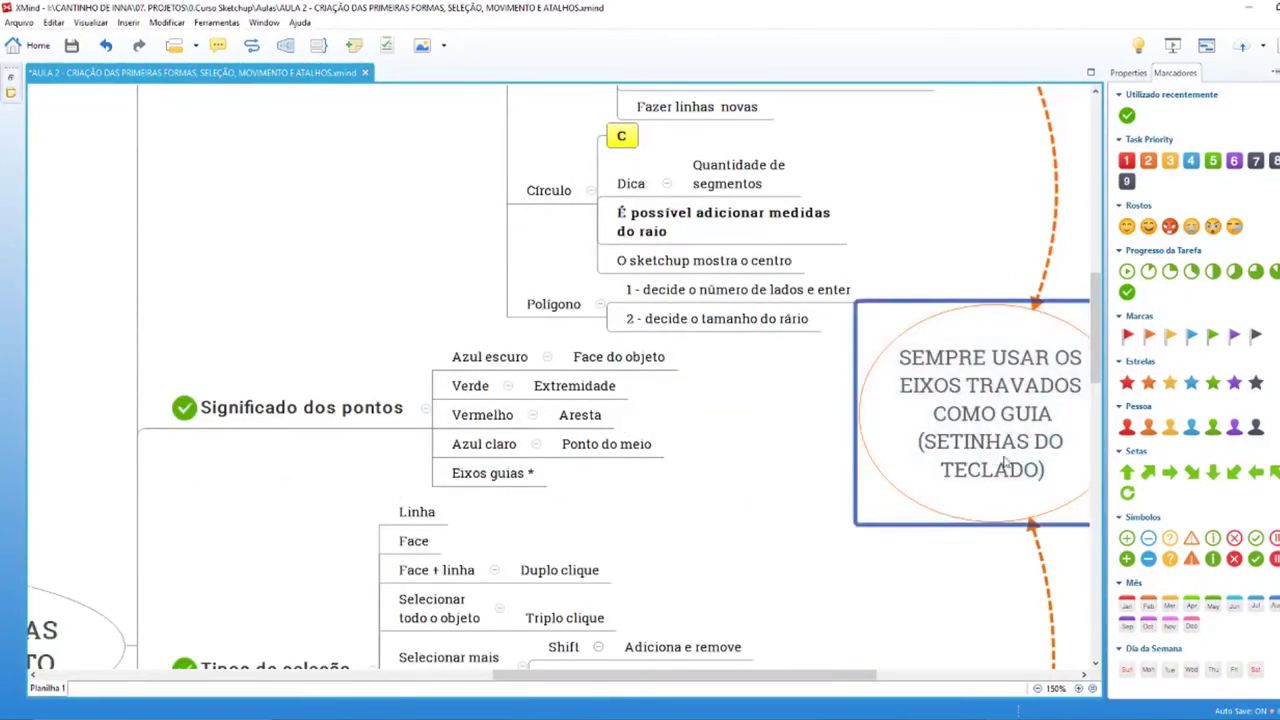
{"action": "scroll", "coordinate": [900, 410], "scroll_direction": "down", "scroll_amount": 2}
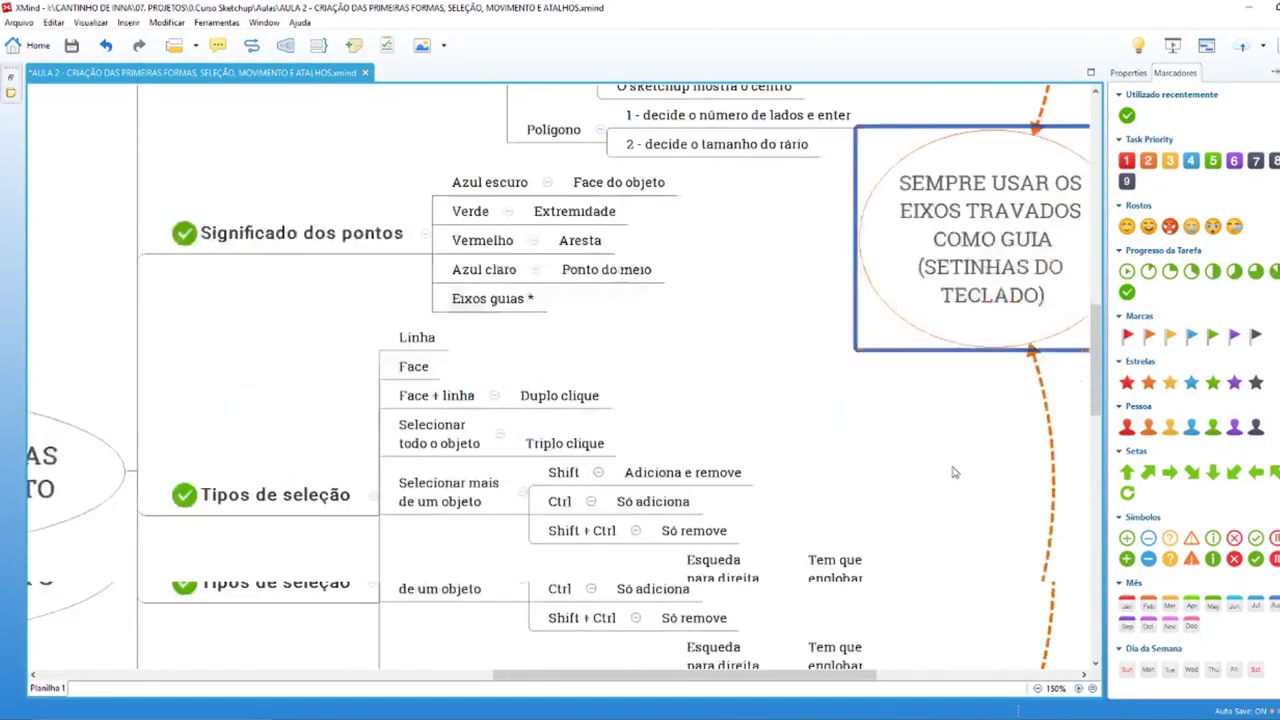
{"action": "scroll", "coordinate": [750, 450], "scroll_direction": "down", "scroll_amount": 3}
{"action": "scroll", "coordinate": [600, 480], "scroll_direction": "down", "scroll_amount": 2}
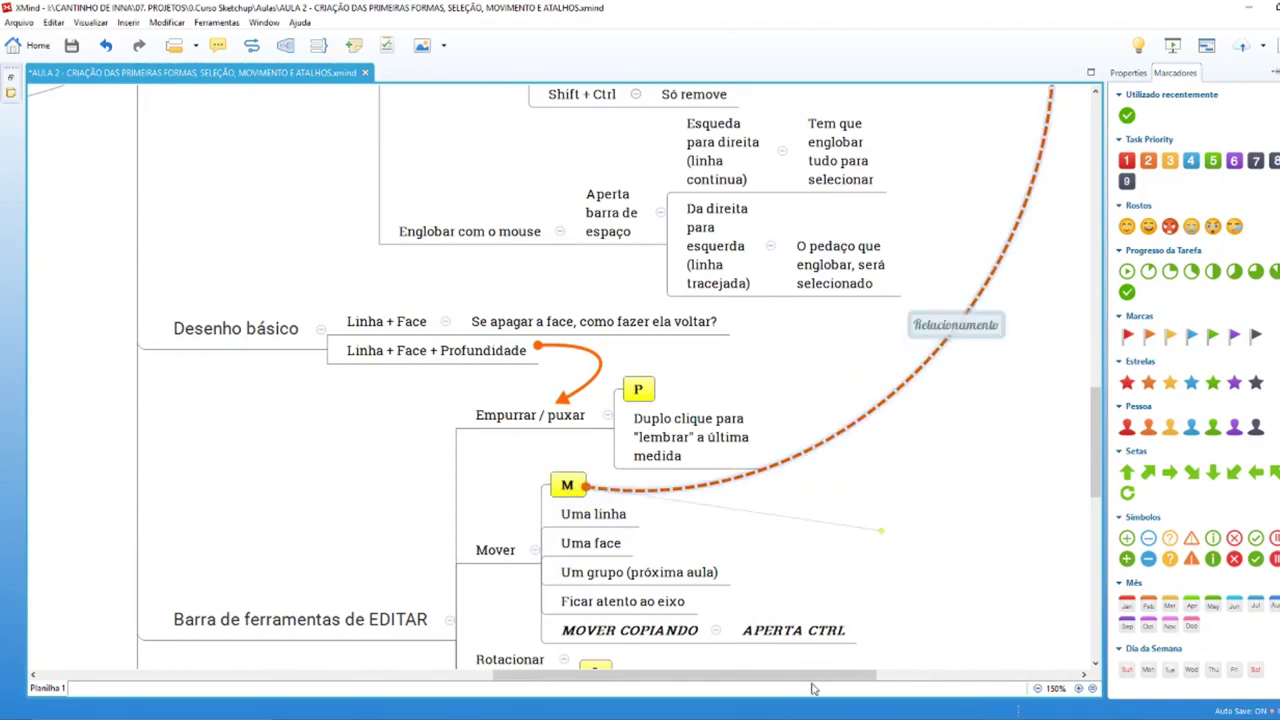
{"action": "key", "text": "alt+Tab"}
Step: Drop the rectangle lower in the scene, then start and cancel raising the box's top edge
{"action": "left_click", "coordinate": [563, 418]}
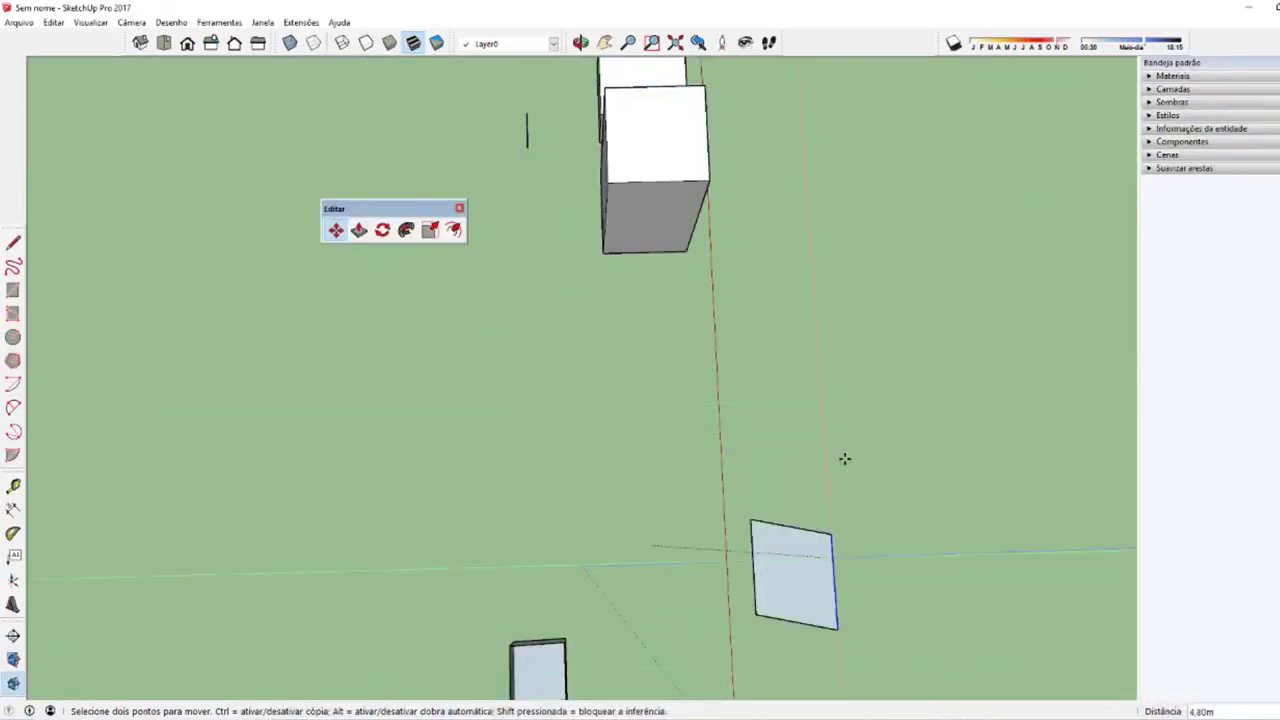
{"action": "left_click", "coordinate": [534, 560]}
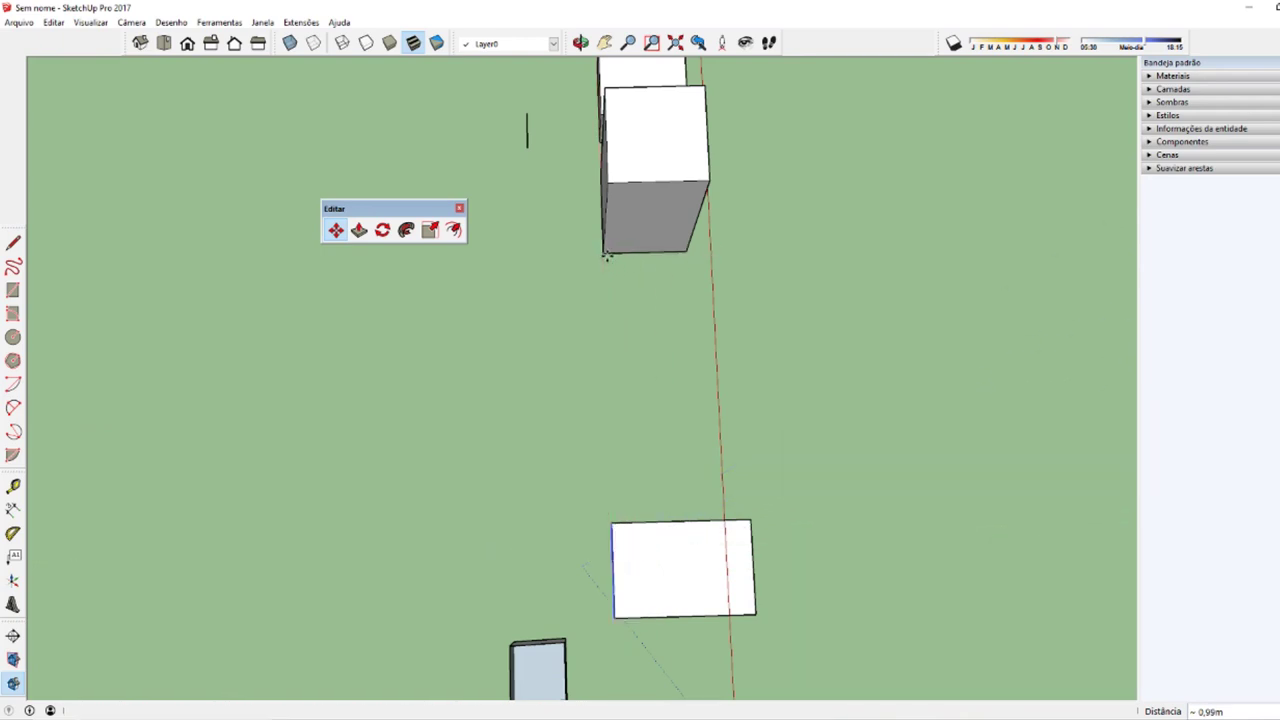
{"action": "middle_click_drag", "start_coordinate": [643, 622], "coordinate": [143, 597]}
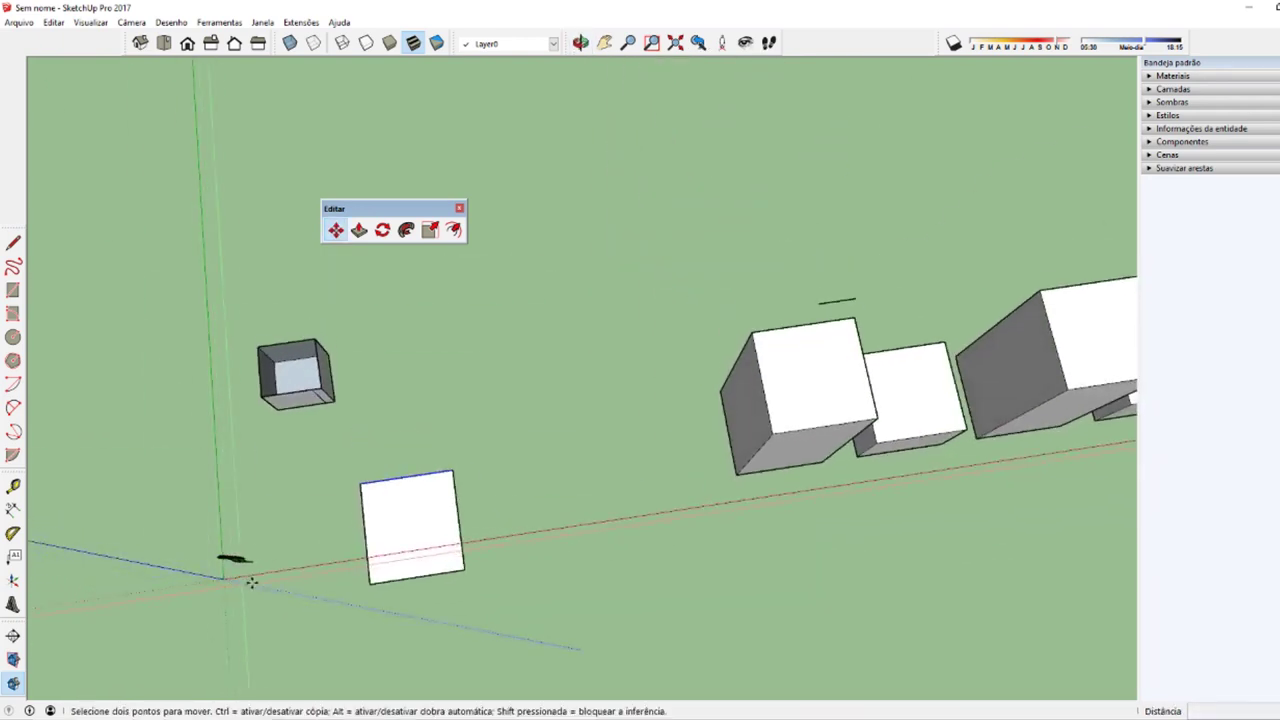
{"action": "key", "text": "space"}
{"action": "mouse_move", "coordinate": [467, 549]}
{"action": "middle_mouse_down"}
{"action": "mouse_move", "coordinate": [580, 563]}
{"action": "mouse_move", "coordinate": [615, 593]}
{"action": "middle_mouse_up"}
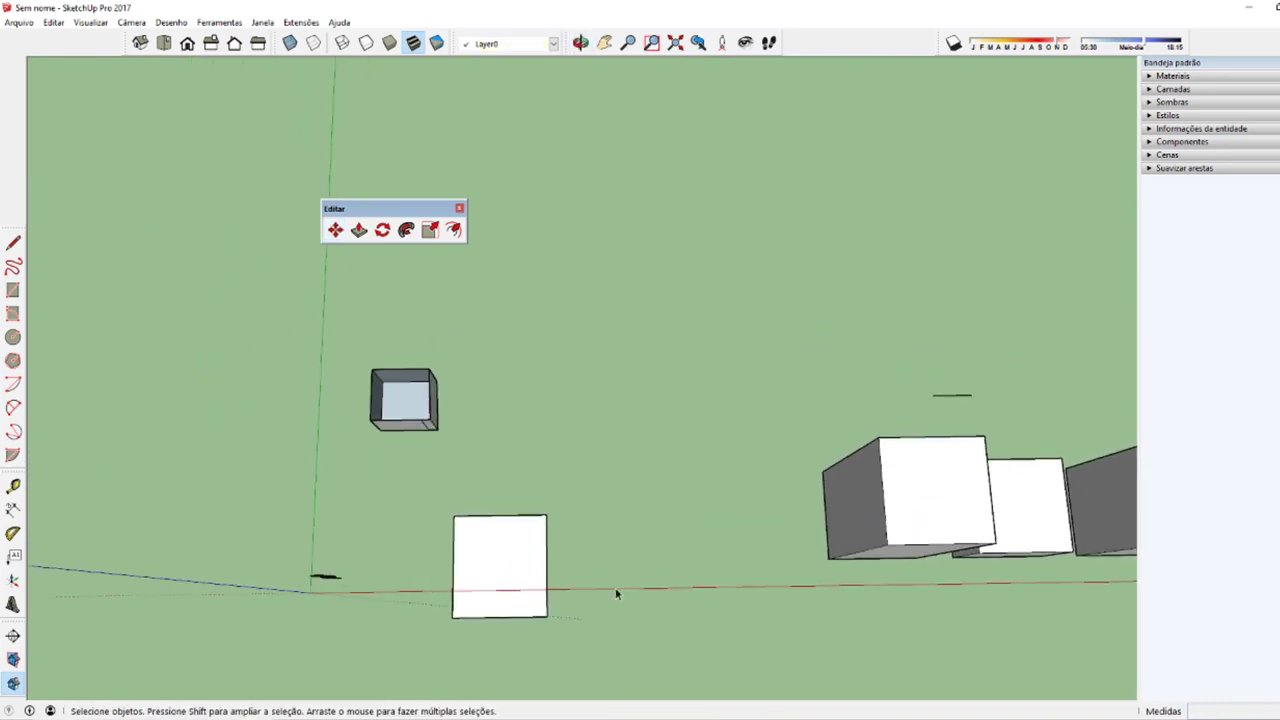
{"action": "key", "text": "m"}
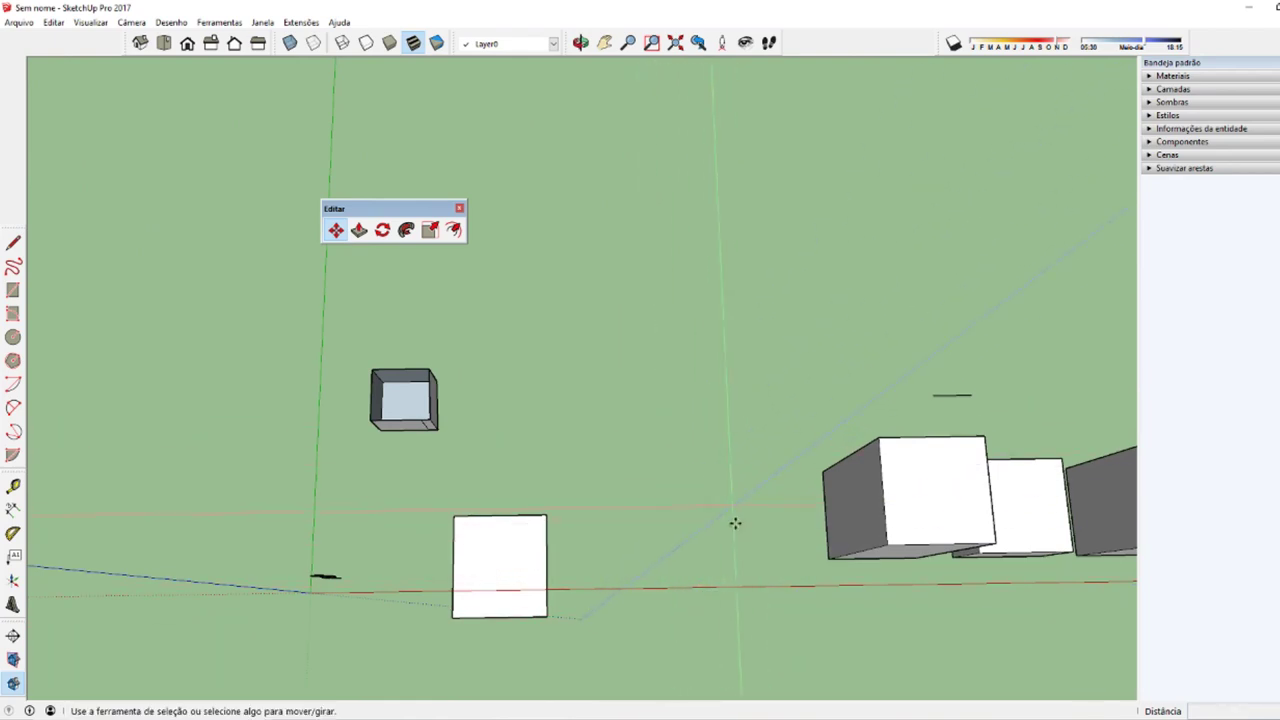
{"action": "left_click", "coordinate": [530, 515]}
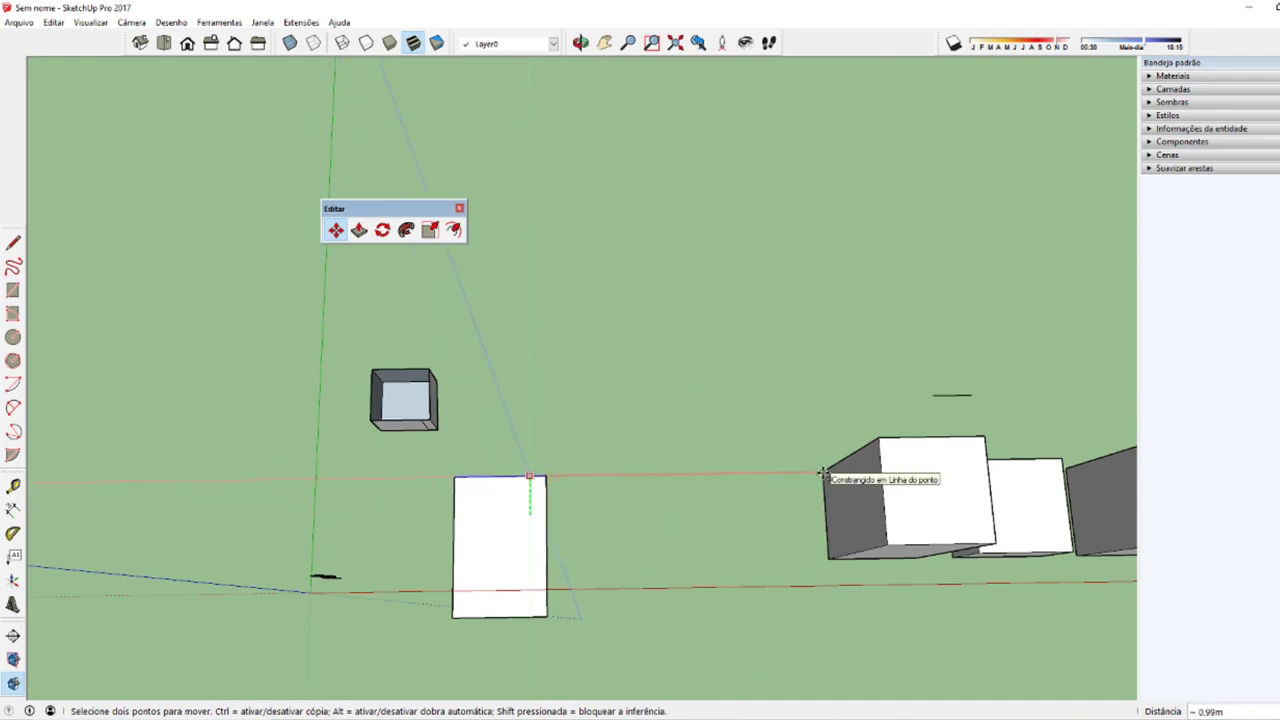
{"action": "key", "text": "Escape"}
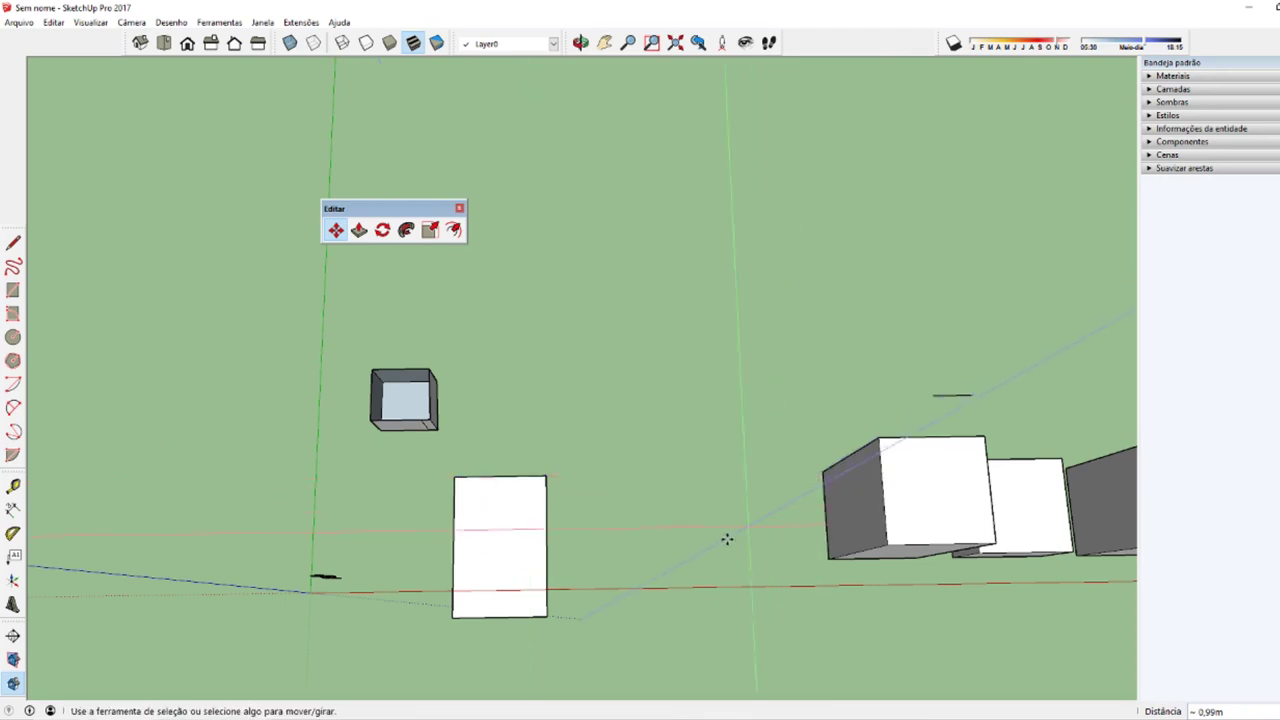
{"action": "mouse_move", "coordinate": [420, 668]}
{"action": "middle_mouse_down"}
{"action": "mouse_move", "coordinate": [620, 606]}
{"action": "mouse_move", "coordinate": [397, 663]}
{"action": "mouse_move", "coordinate": [471, 689]}
{"action": "mouse_move", "coordinate": [444, 673]}
{"action": "middle_mouse_up"}
{"action": "key", "text": "space"}
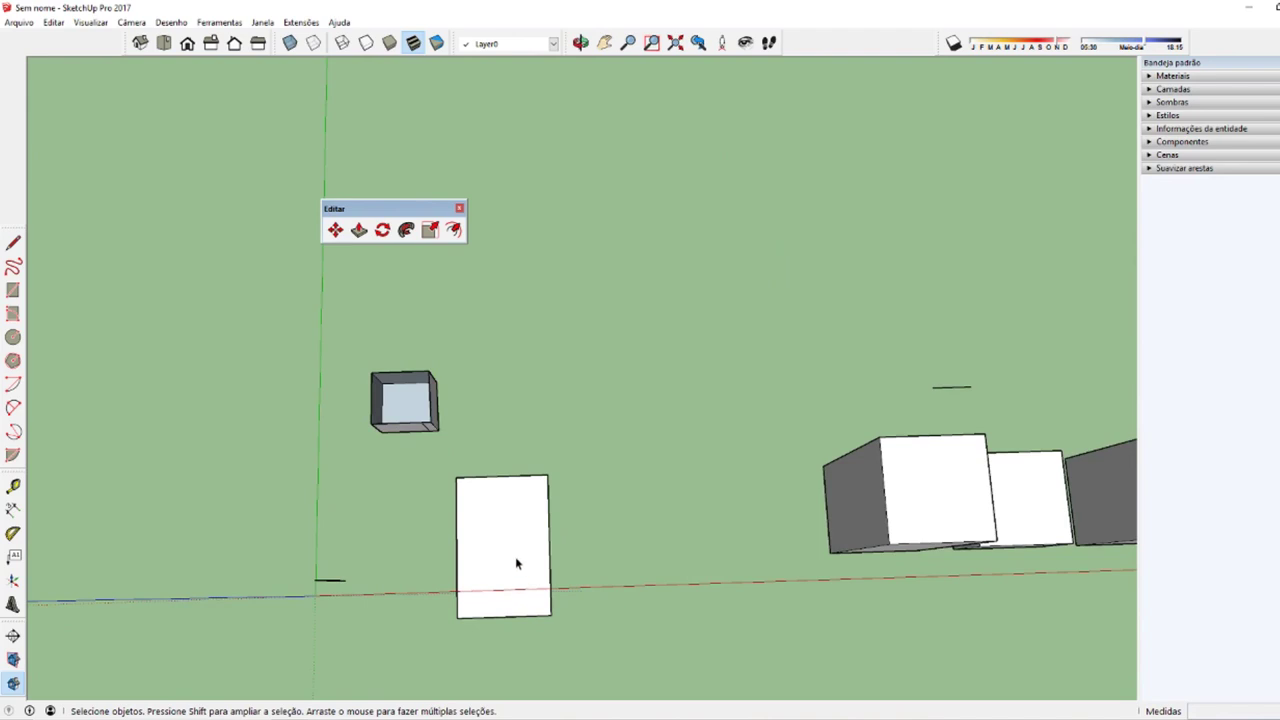
Step: Select the white rectangular face and reposition it with the Move tool
{"action": "left_click", "coordinate": [516, 558]}
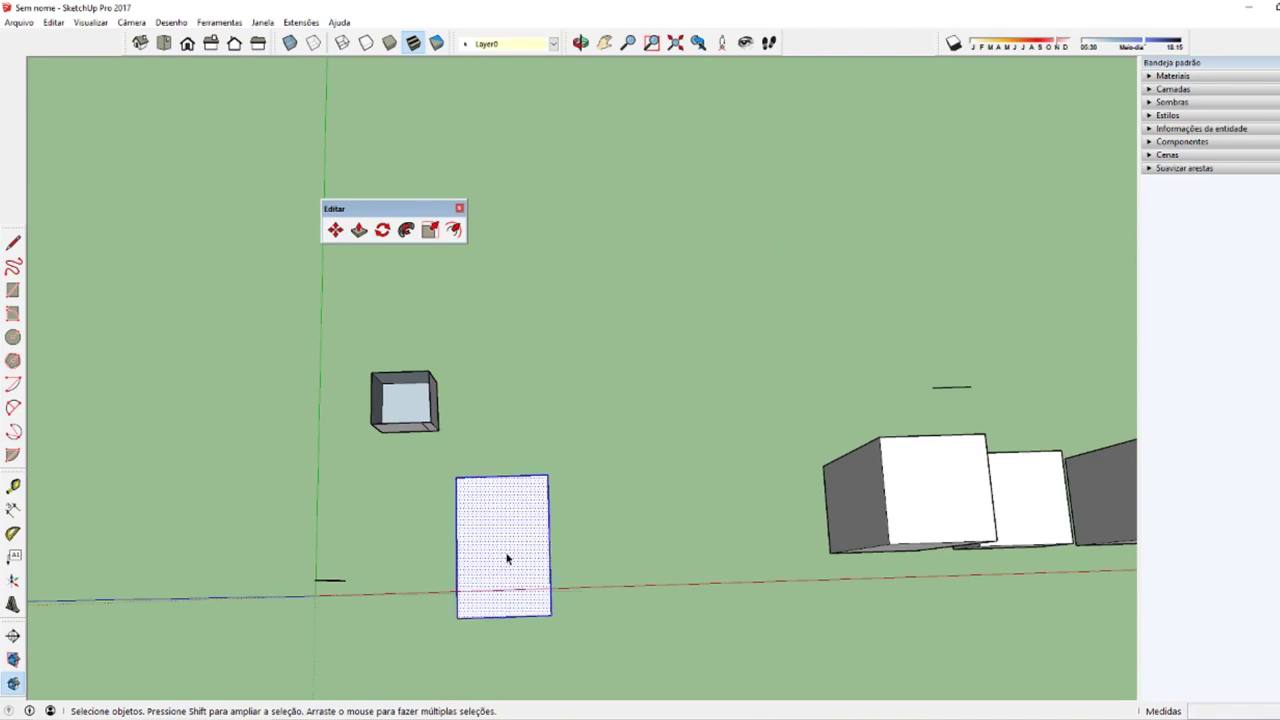
{"action": "mouse_move", "coordinate": [507, 558]}
{"action": "middle_mouse_down"}
{"action": "mouse_move", "coordinate": [491, 551]}
{"action": "mouse_move", "coordinate": [481, 500]}
{"action": "mouse_move", "coordinate": [566, 485]}
{"action": "middle_mouse_up"}
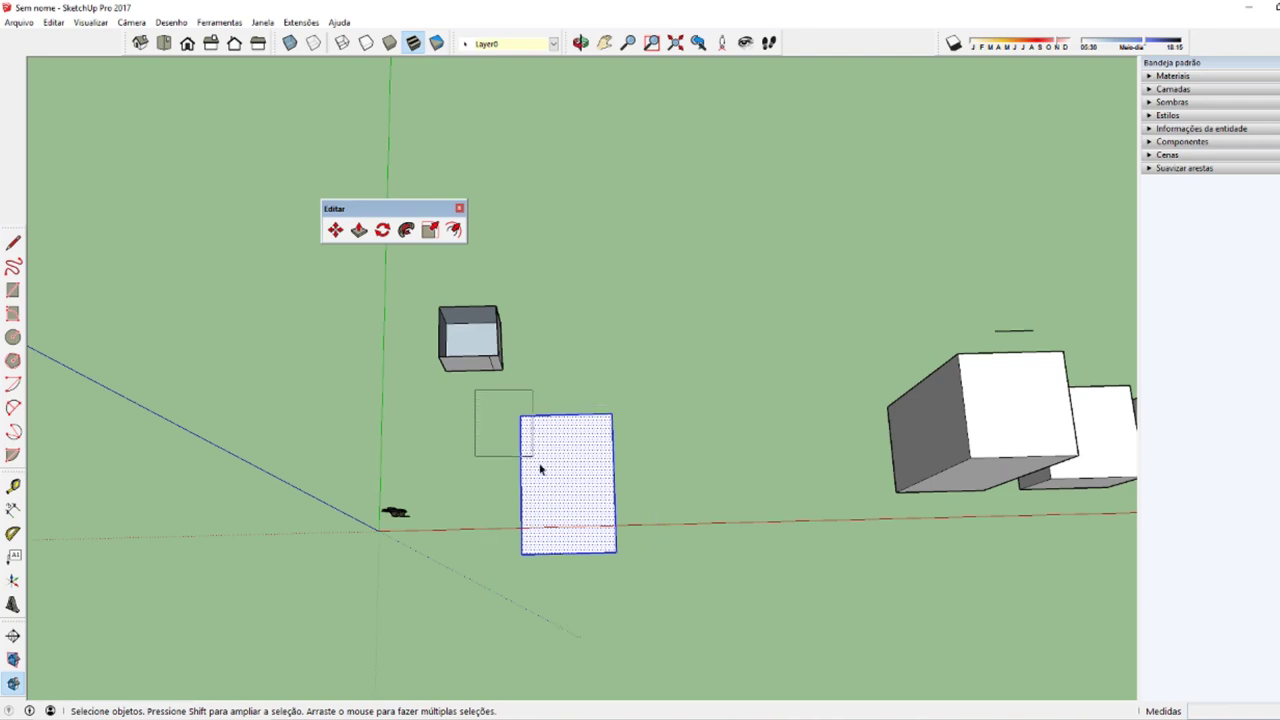
{"action": "mouse_move", "coordinate": [537, 511]}
{"action": "middle_mouse_down"}
{"action": "mouse_move", "coordinate": [546, 520]}
{"action": "mouse_move", "coordinate": [509, 530]}
{"action": "middle_mouse_up"}
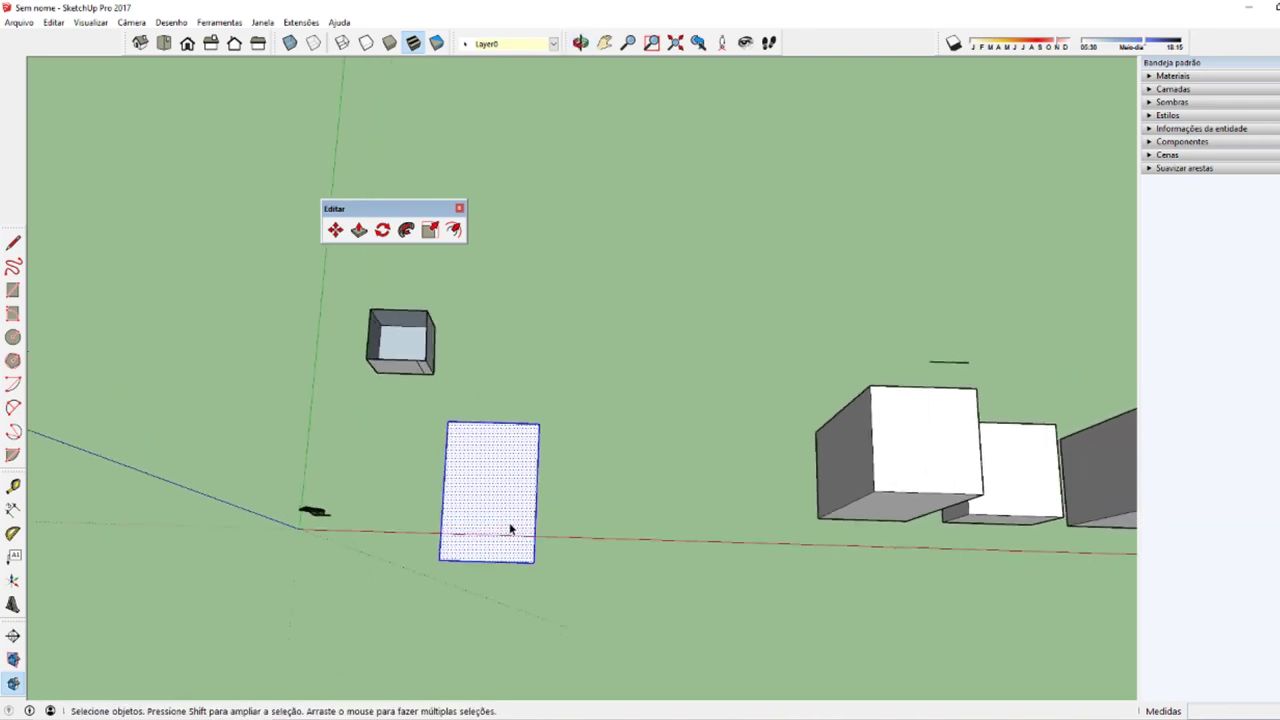
{"action": "key", "text": "m"}
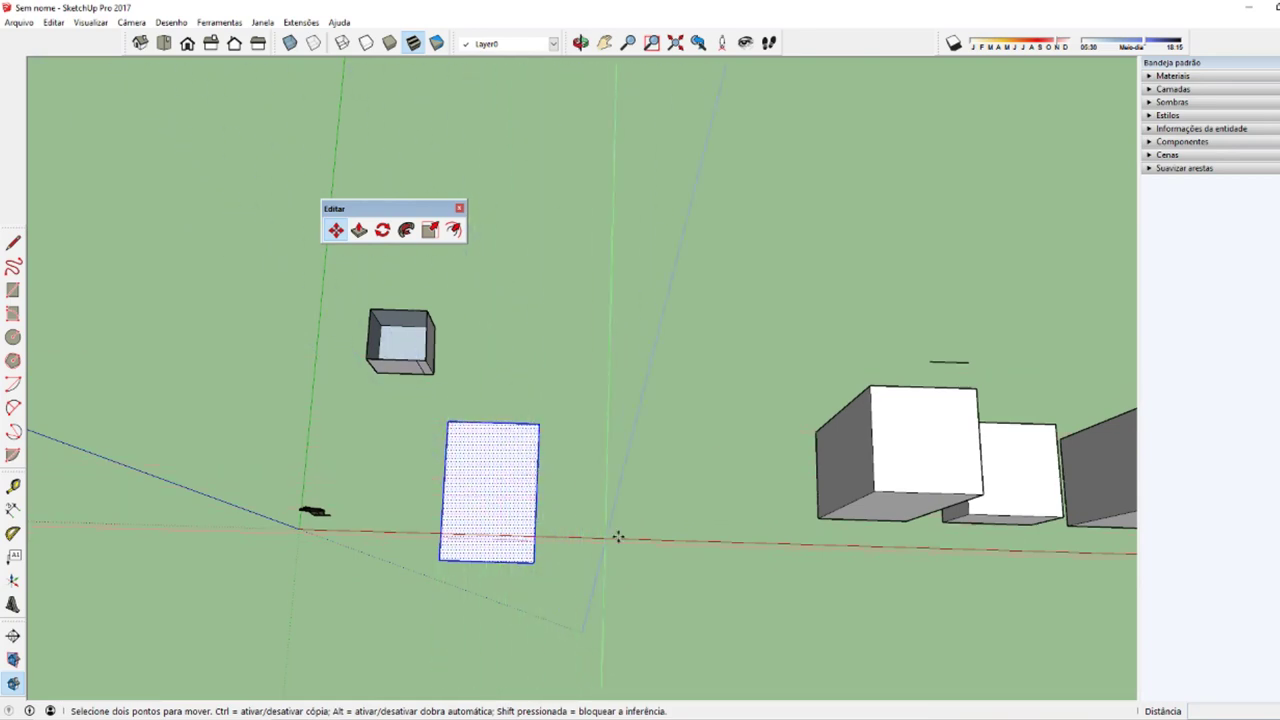
{"action": "left_click", "coordinate": [775, 347]}
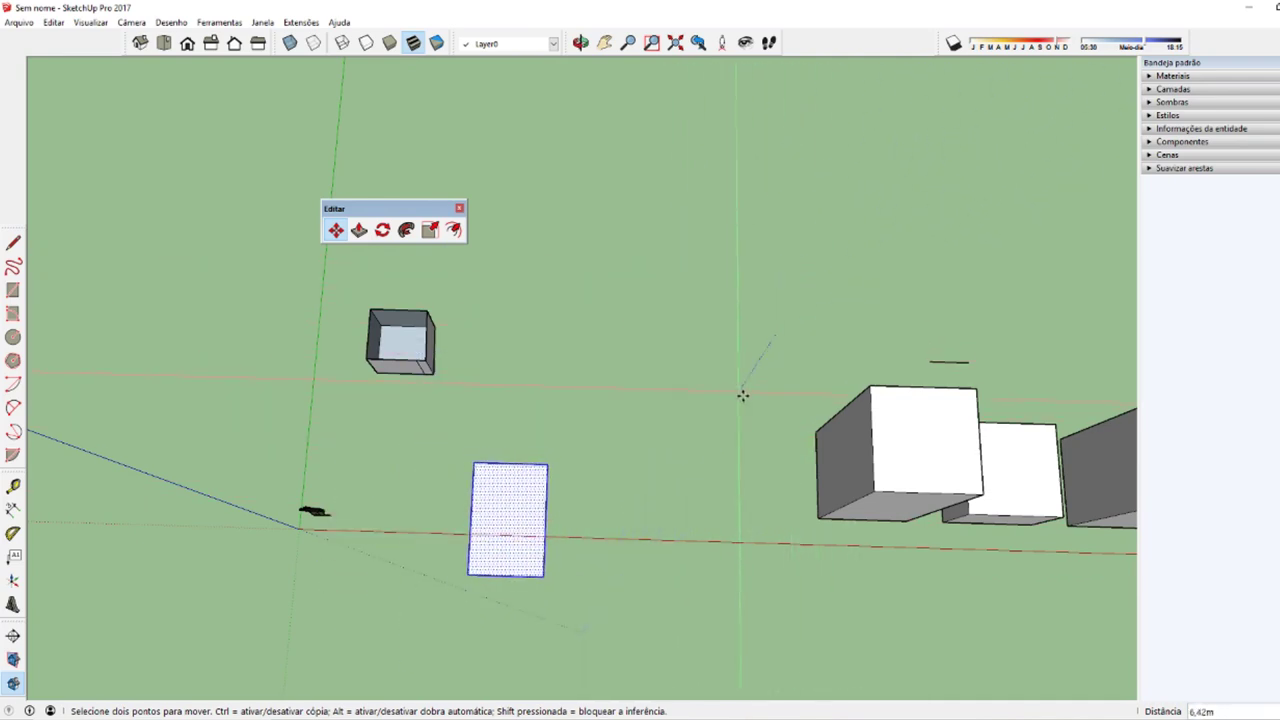
{"action": "key", "text": "Escape"}
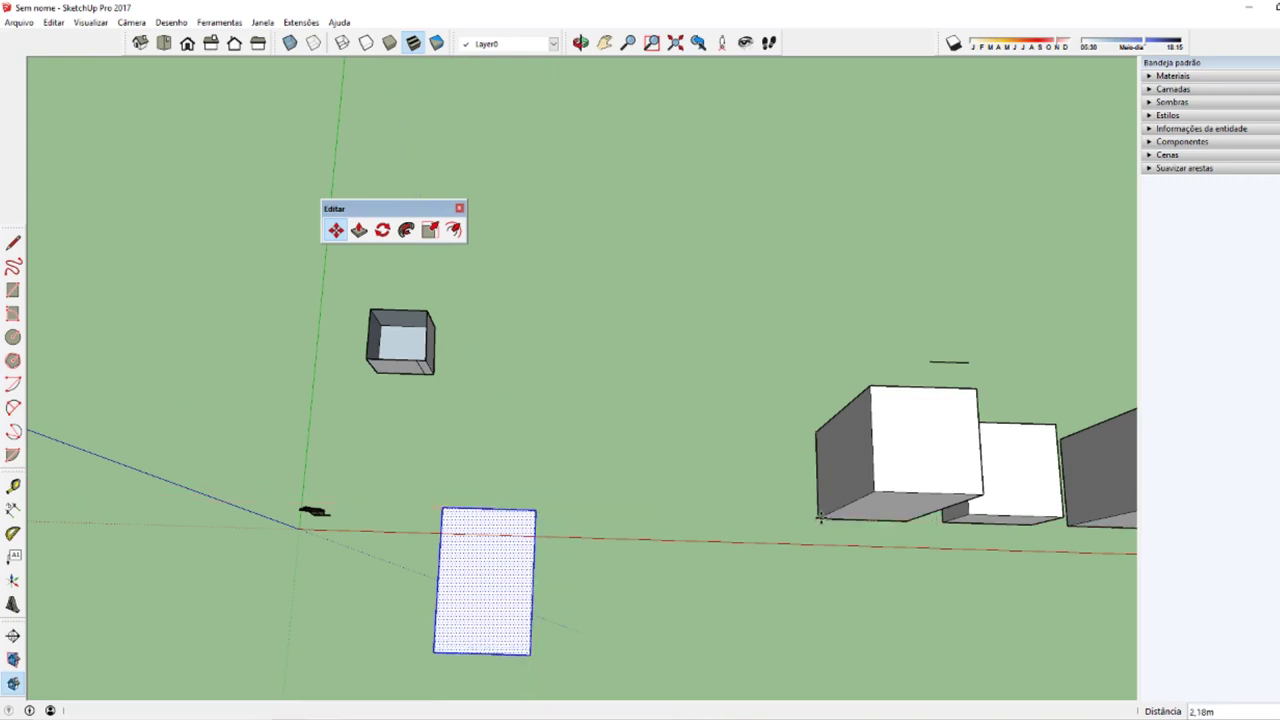
{"action": "mouse_move", "coordinate": [394, 543]}
{"action": "middle_mouse_down"}
{"action": "mouse_move", "coordinate": [380, 443]}
{"action": "mouse_move", "coordinate": [425, 563]}
{"action": "mouse_move", "coordinate": [597, 514]}
{"action": "mouse_move", "coordinate": [913, 527]}
{"action": "mouse_move", "coordinate": [677, 583]}
{"action": "middle_mouse_up"}
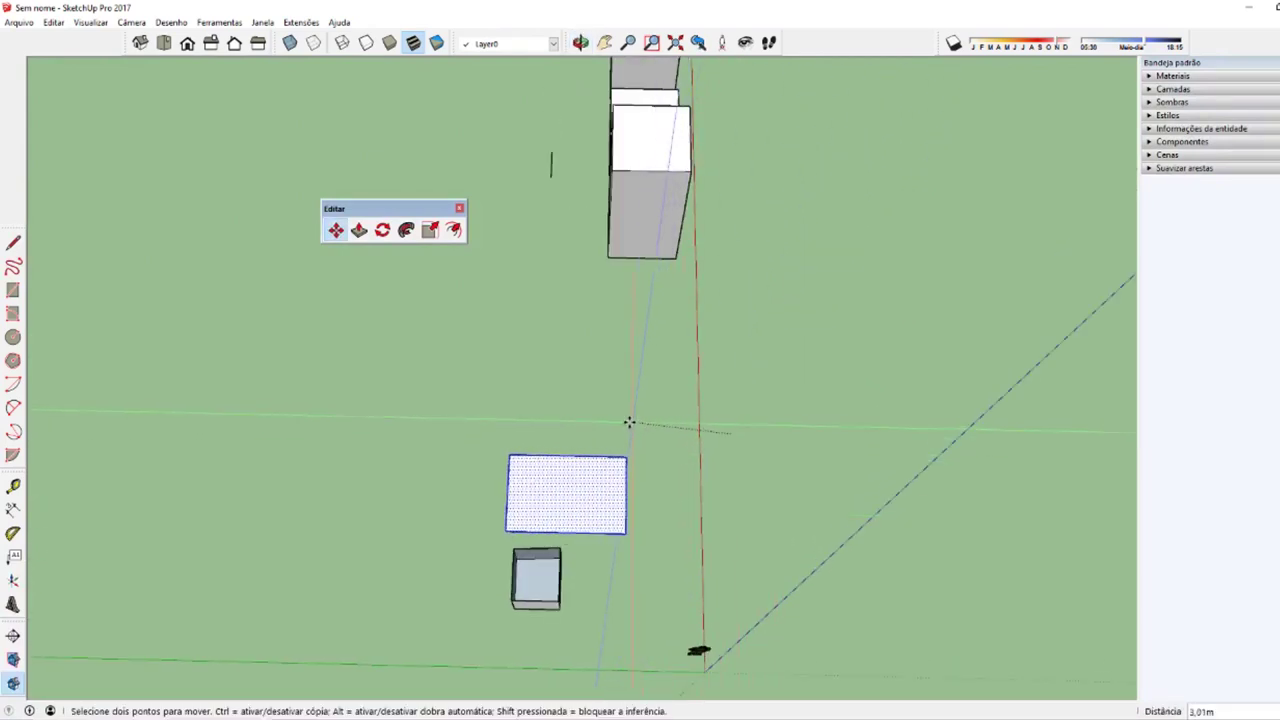
{"action": "mouse_move", "coordinate": [603, 374]}
{"action": "middle_mouse_down"}
{"action": "mouse_move", "coordinate": [157, 346]}
{"action": "mouse_move", "coordinate": [390, 365]}
{"action": "mouse_move", "coordinate": [449, 526]}
{"action": "middle_mouse_up"}
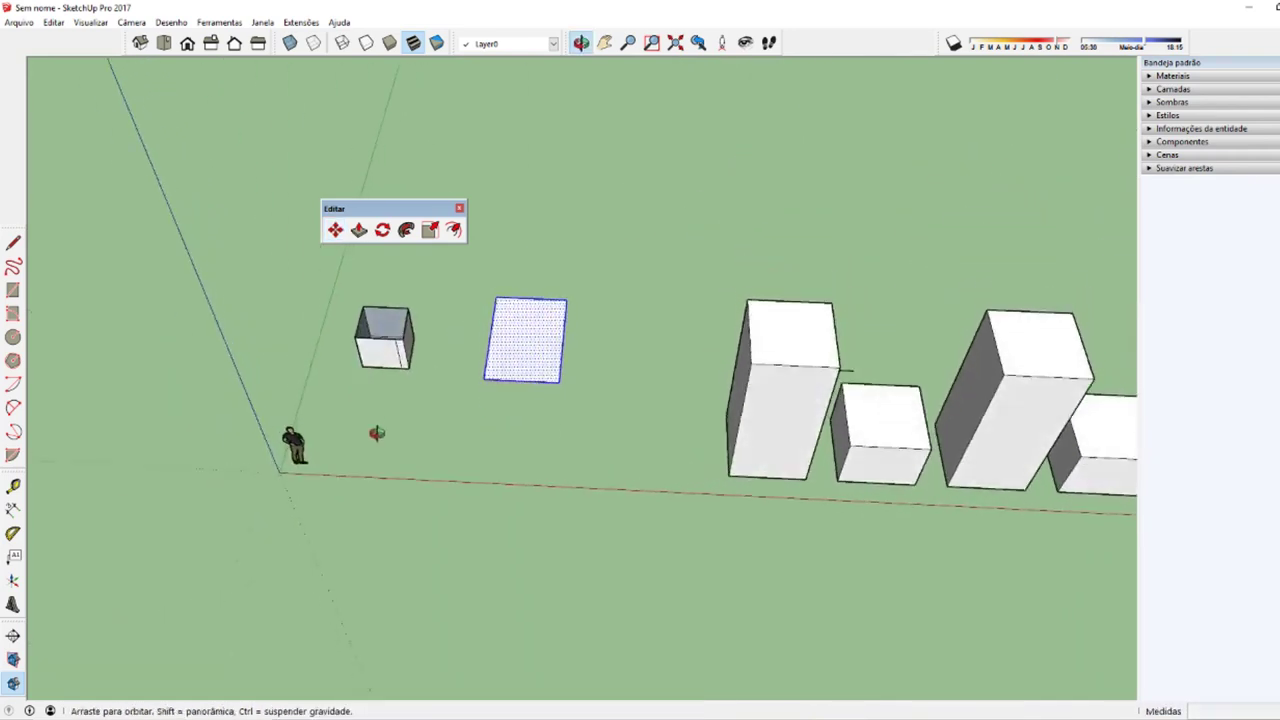
Step: Open 3D_INTERIOR_Limpo.skp from the Arquivo menu and select the dining table-and-chairs group
{"action": "left_click", "coordinate": [18, 22]}
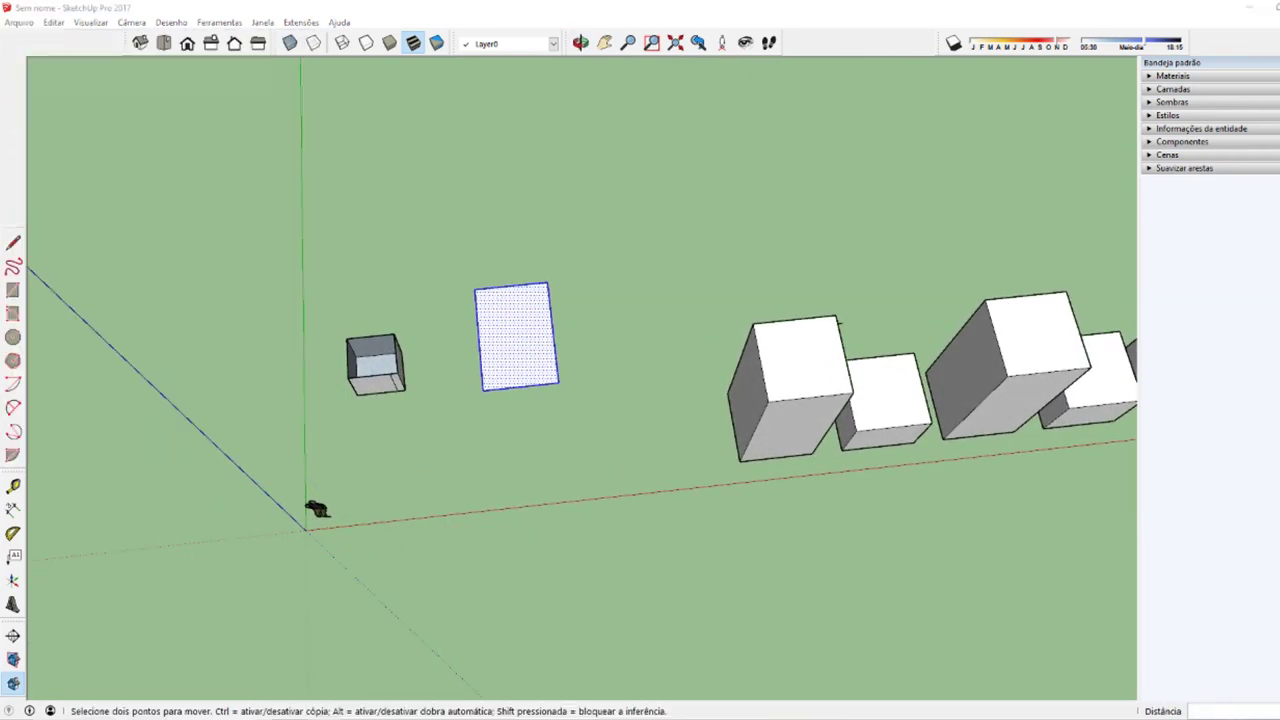
{"action": "left_click", "coordinate": [300, 380]}
{"action": "mouse_move", "coordinate": [685, 535]}
{"action": "middle_mouse_down"}
{"action": "mouse_move", "coordinate": [420, 500]}
{"action": "mouse_move", "coordinate": [540, 470]}
{"action": "middle_mouse_up"}
{"action": "left_click", "coordinate": [540, 470]}
Step: Explode the dining table-and-chairs group via Explodir and orbit to a top-down view of the room
{"action": "left_click", "coordinate": [684, 543]}
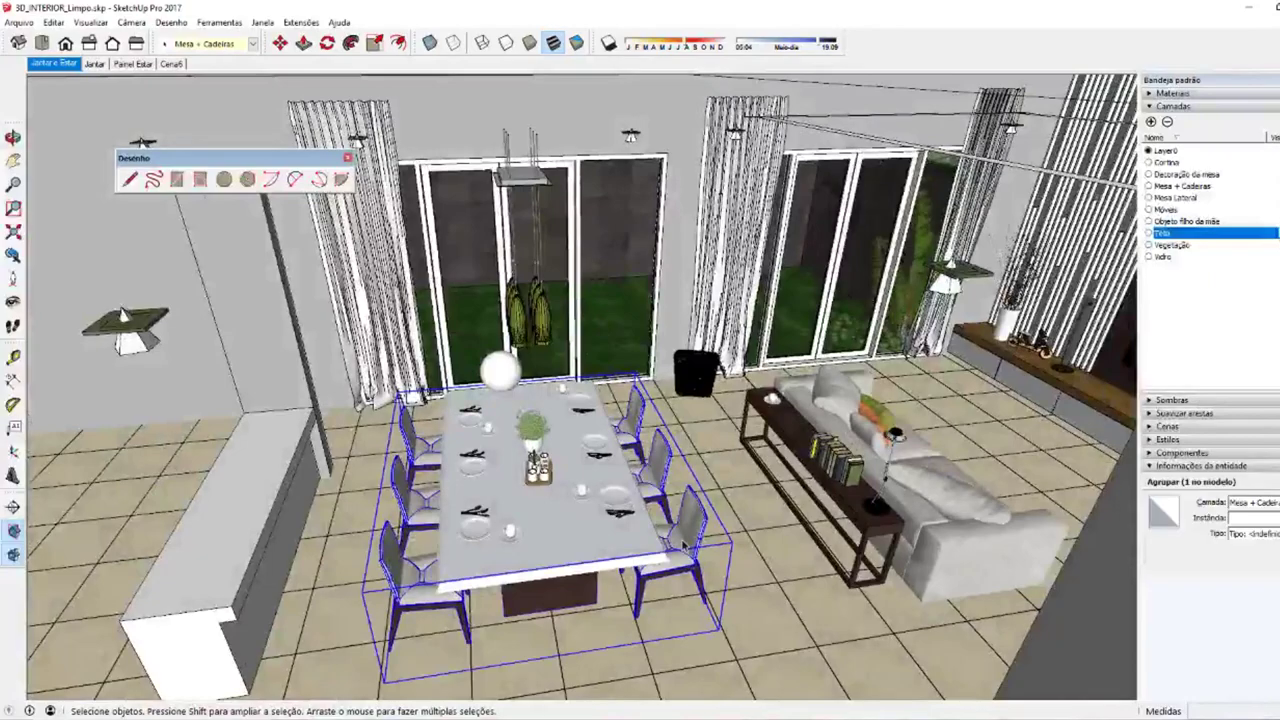
{"action": "right_click", "coordinate": [690, 527]}
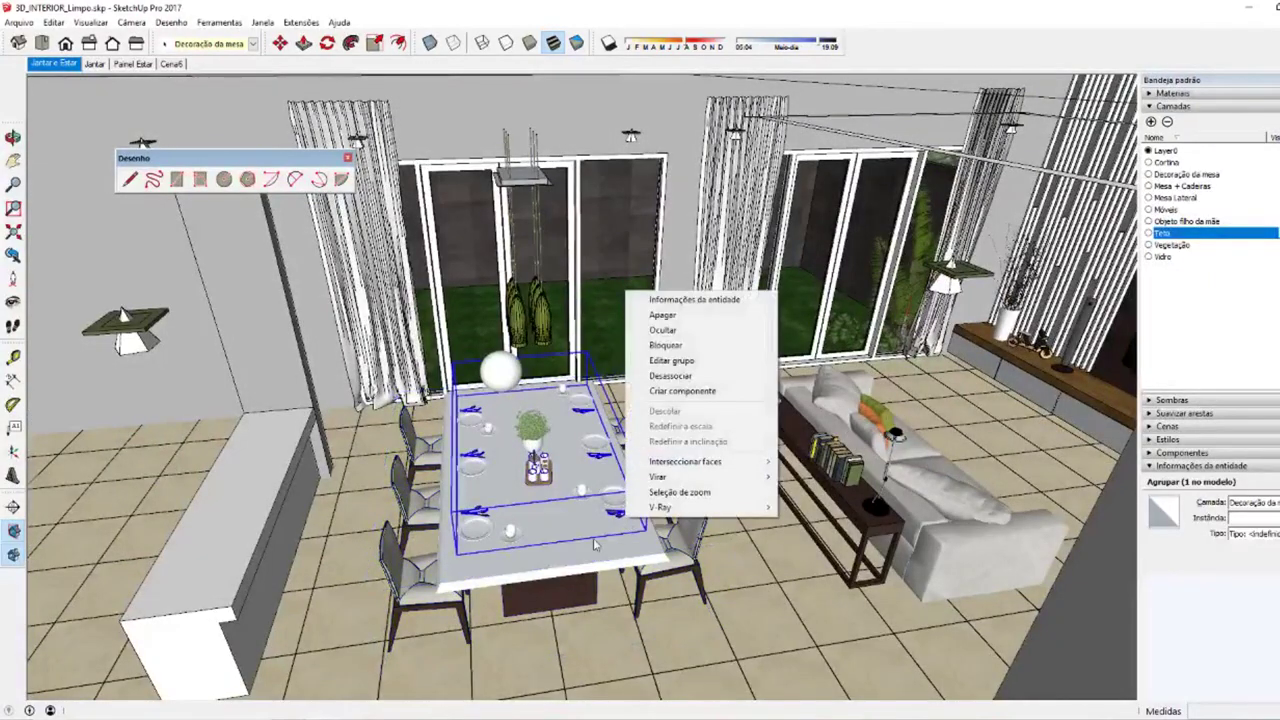
{"action": "mouse_move", "coordinate": [599, 545]}
{"action": "middle_mouse_down"}
{"action": "mouse_move", "coordinate": [1035, 485]}
{"action": "mouse_move", "coordinate": [733, 577]}
{"action": "mouse_move", "coordinate": [40, 190]}
{"action": "mouse_move", "coordinate": [634, 556]}
{"action": "mouse_move", "coordinate": [500, 617]}
{"action": "middle_mouse_up"}
{"action": "left_click", "coordinate": [440, 290]}
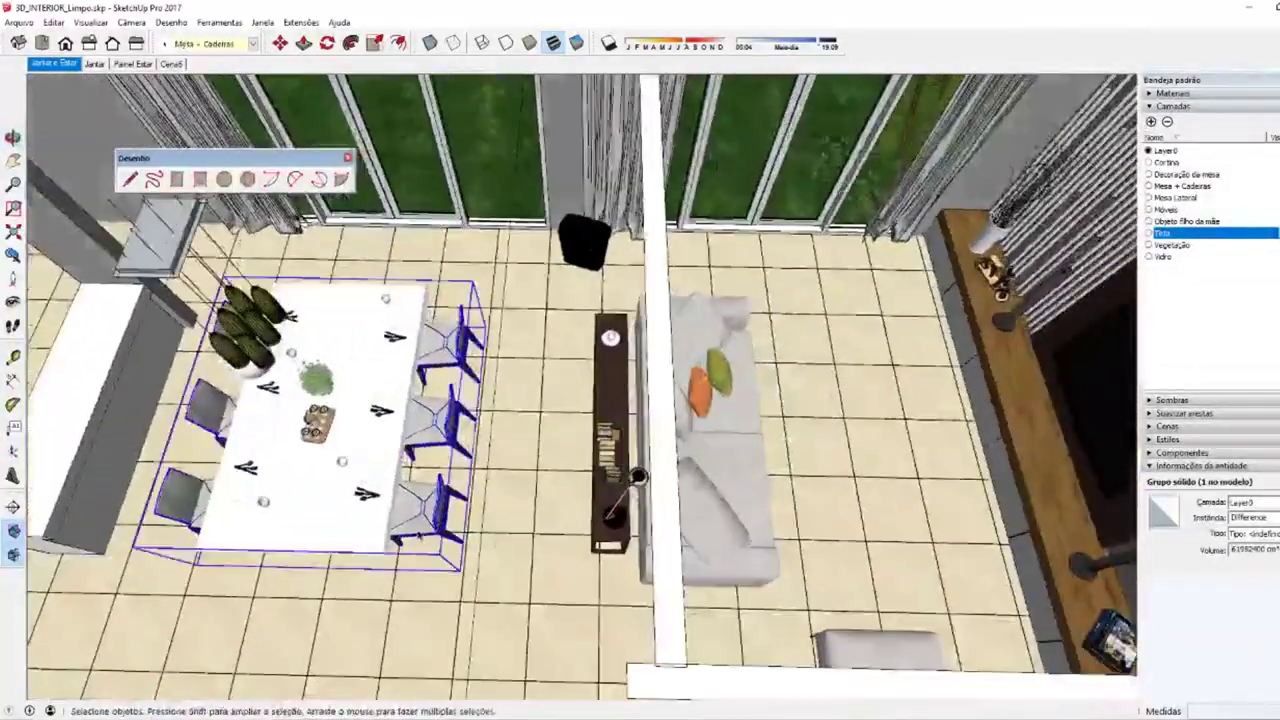
{"action": "right_click", "coordinate": [443, 286]}
{"action": "left_click", "coordinate": [483, 371]}
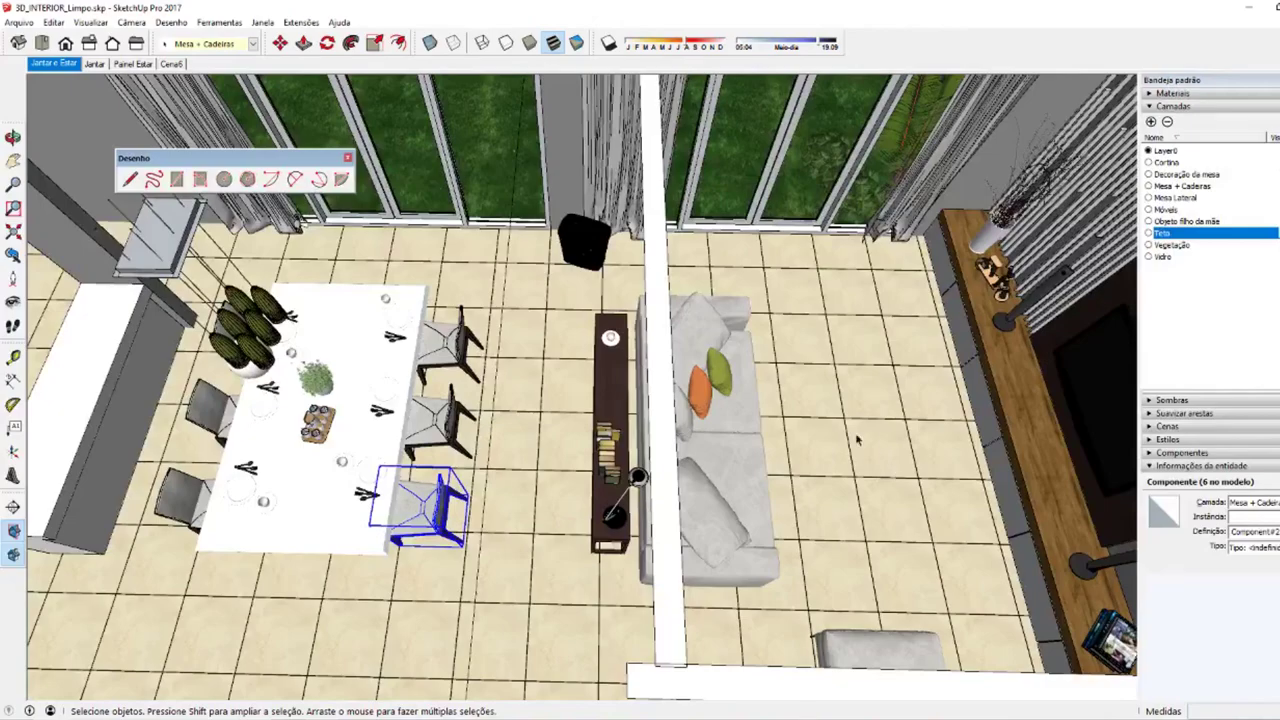
{"action": "mouse_move", "coordinate": [861, 428]}
{"action": "middle_mouse_down"}
{"action": "mouse_move", "coordinate": [700, 455]}
{"action": "mouse_move", "coordinate": [603, 357]}
{"action": "middle_mouse_up"}
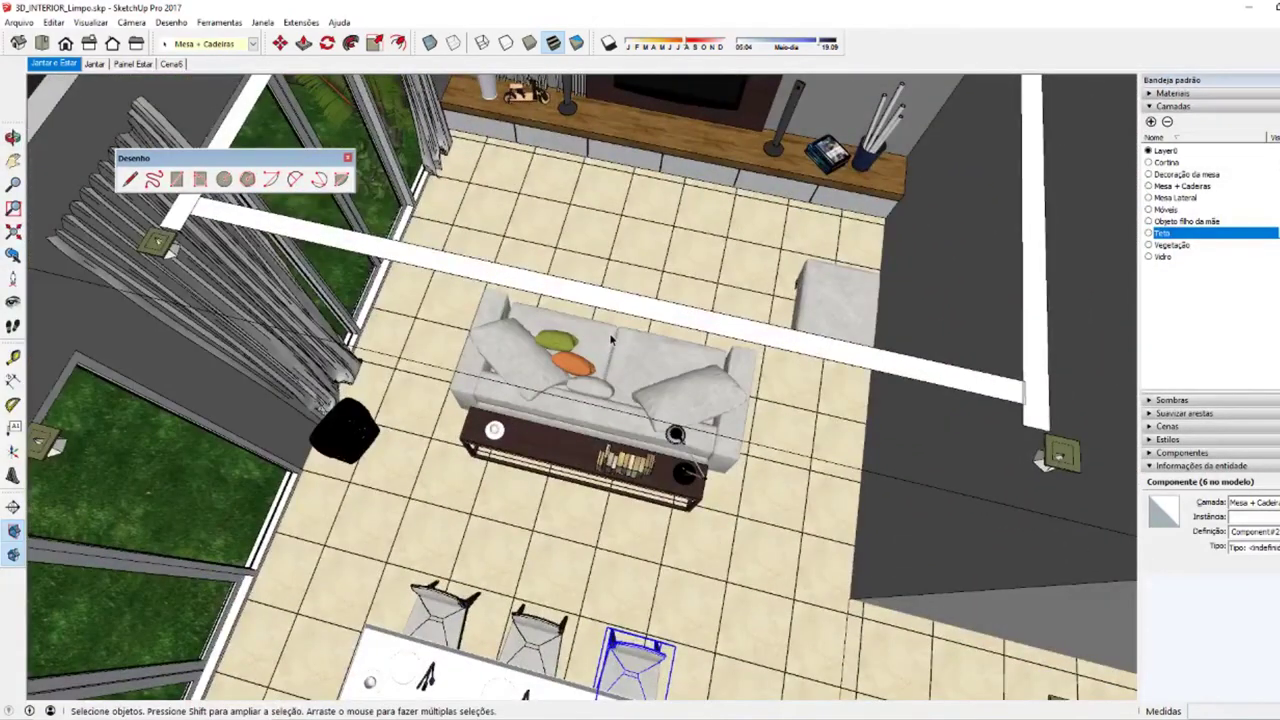
{"action": "middle_click_drag", "start_coordinate": [818, 472], "coordinate": [472, 515]}
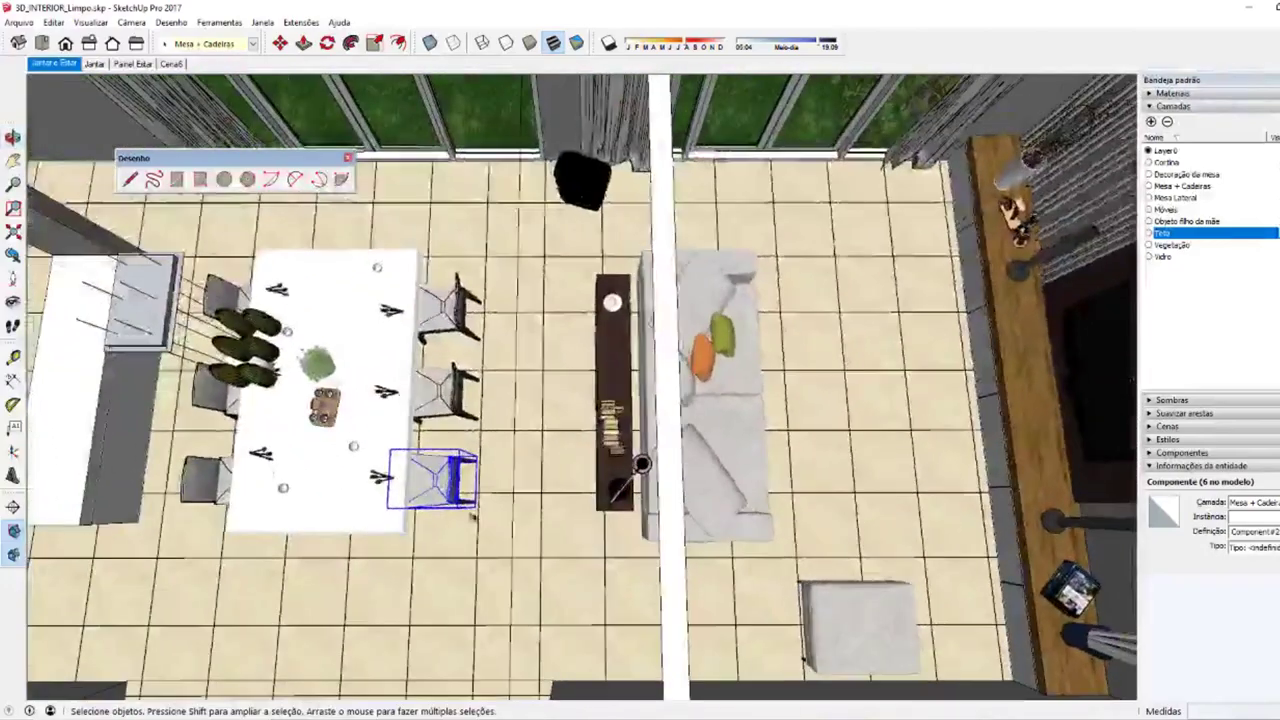
{"action": "middle_click_drag", "start_coordinate": [846, 354], "coordinate": [806, 452]}
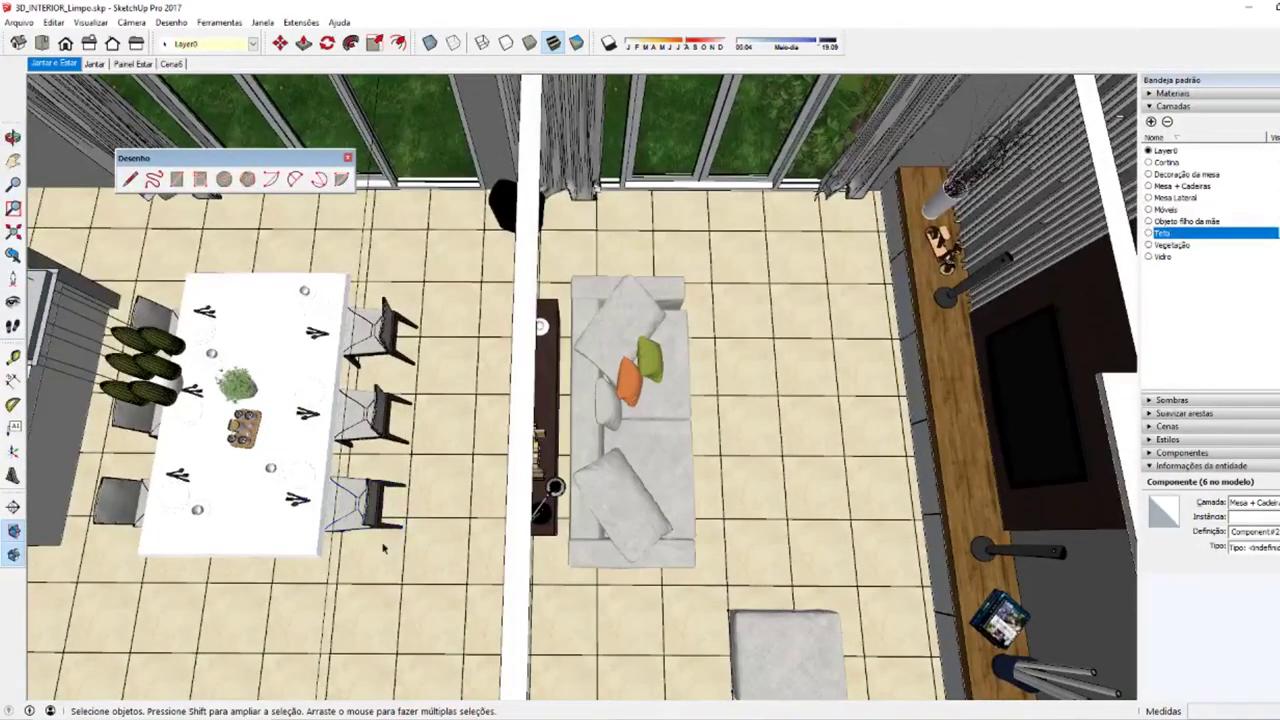
{"action": "left_click", "coordinate": [446, 575]}
Step: Nudge the bottom-right chair to just beside the table, then deselect it
{"action": "left_click", "coordinate": [408, 561]}
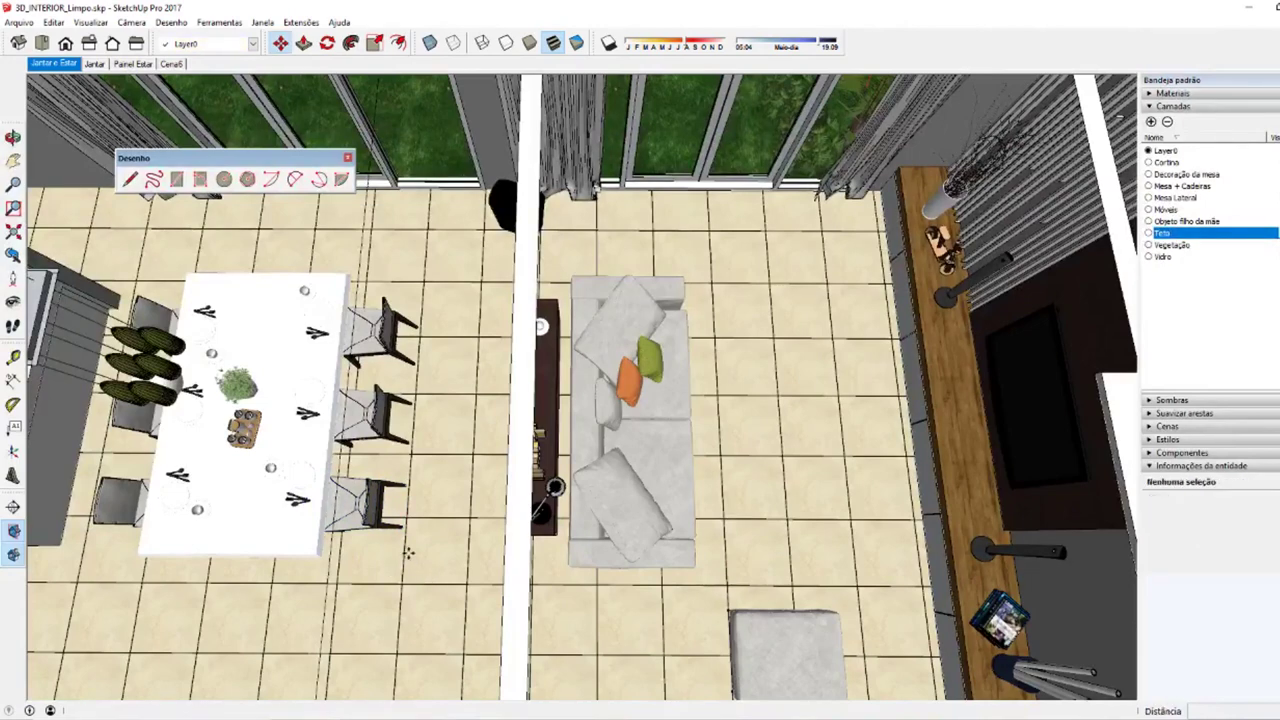
{"action": "key", "text": "m"}
{"action": "left_click", "coordinate": [360, 510]}
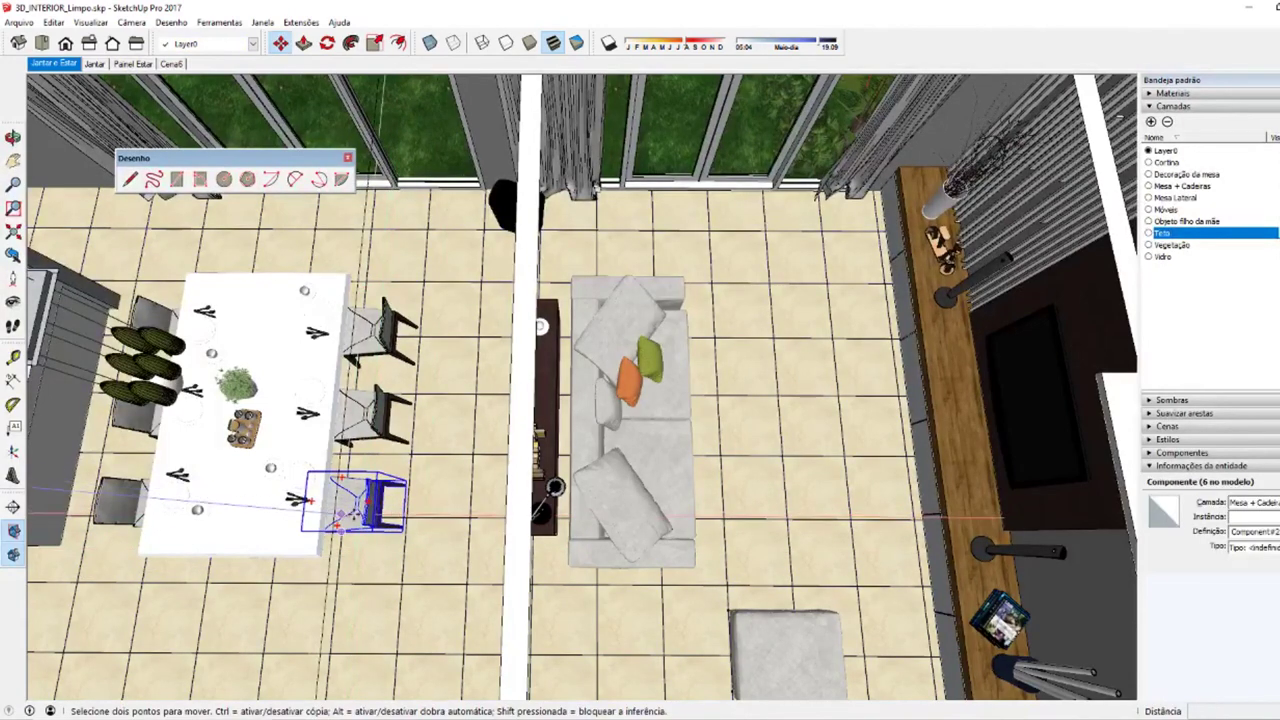
{"action": "left_click", "coordinate": [372, 505]}
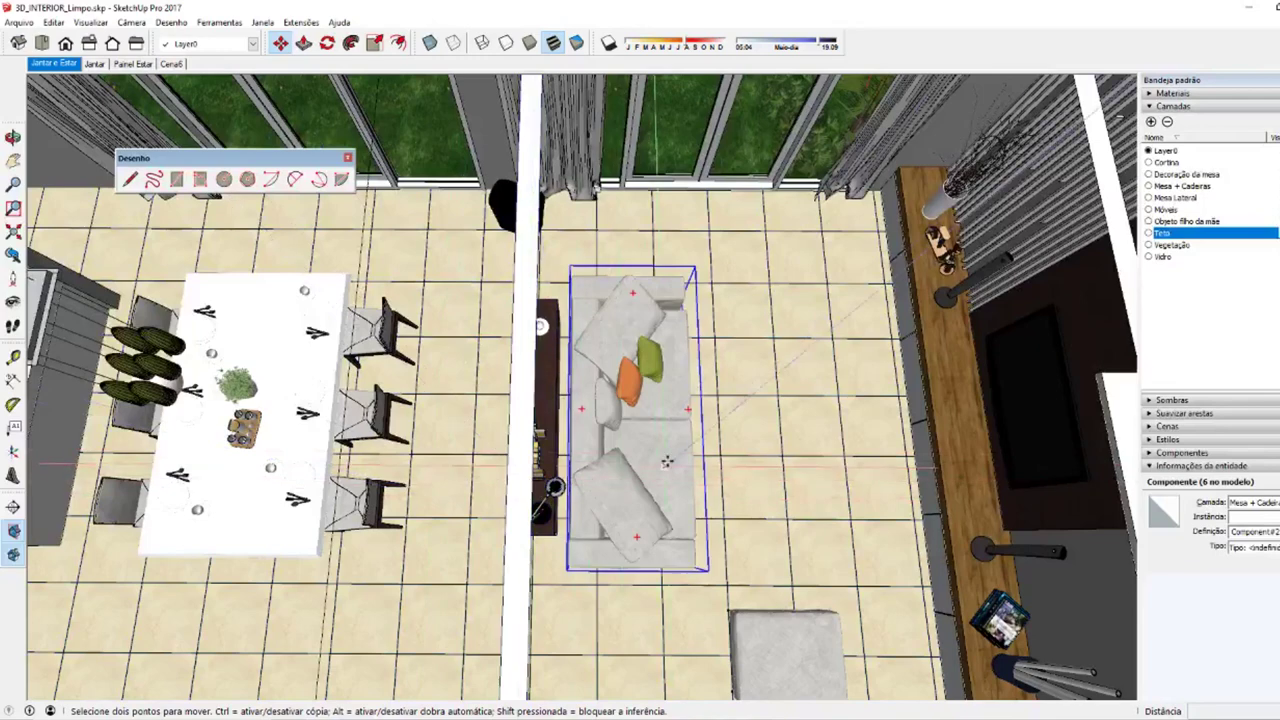
{"action": "key", "text": "space"}
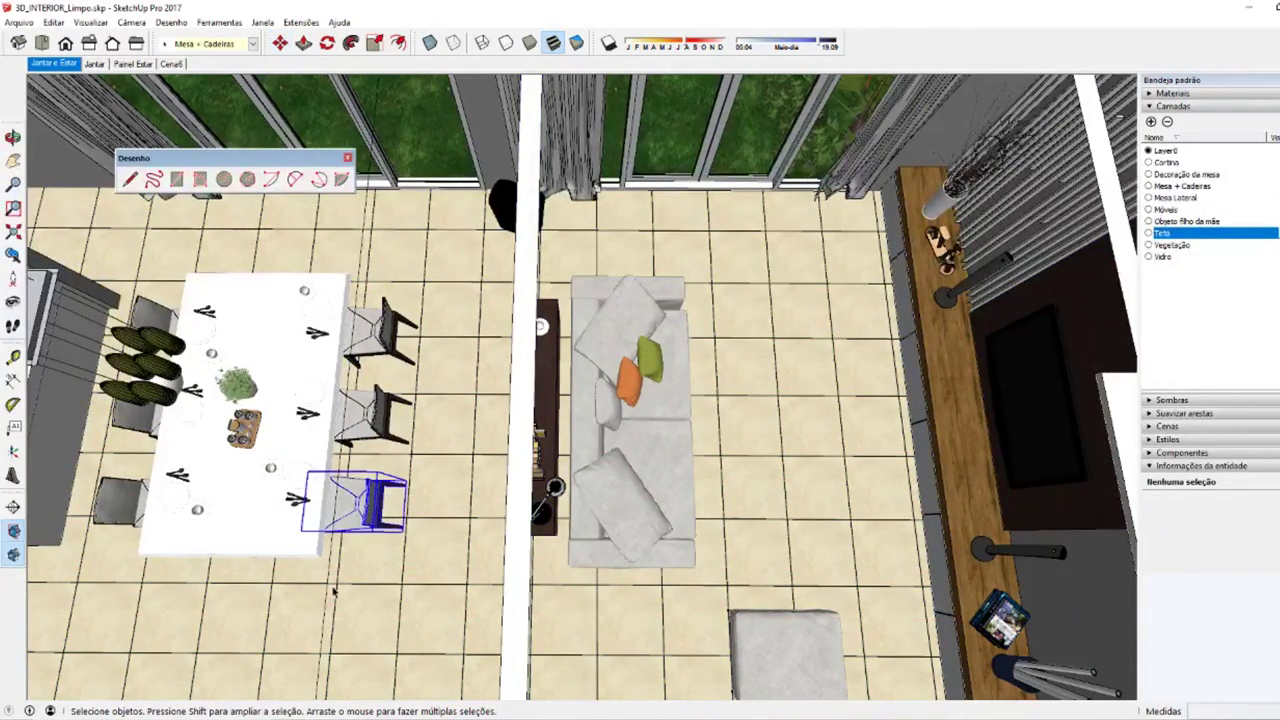
{"action": "key", "text": "m"}
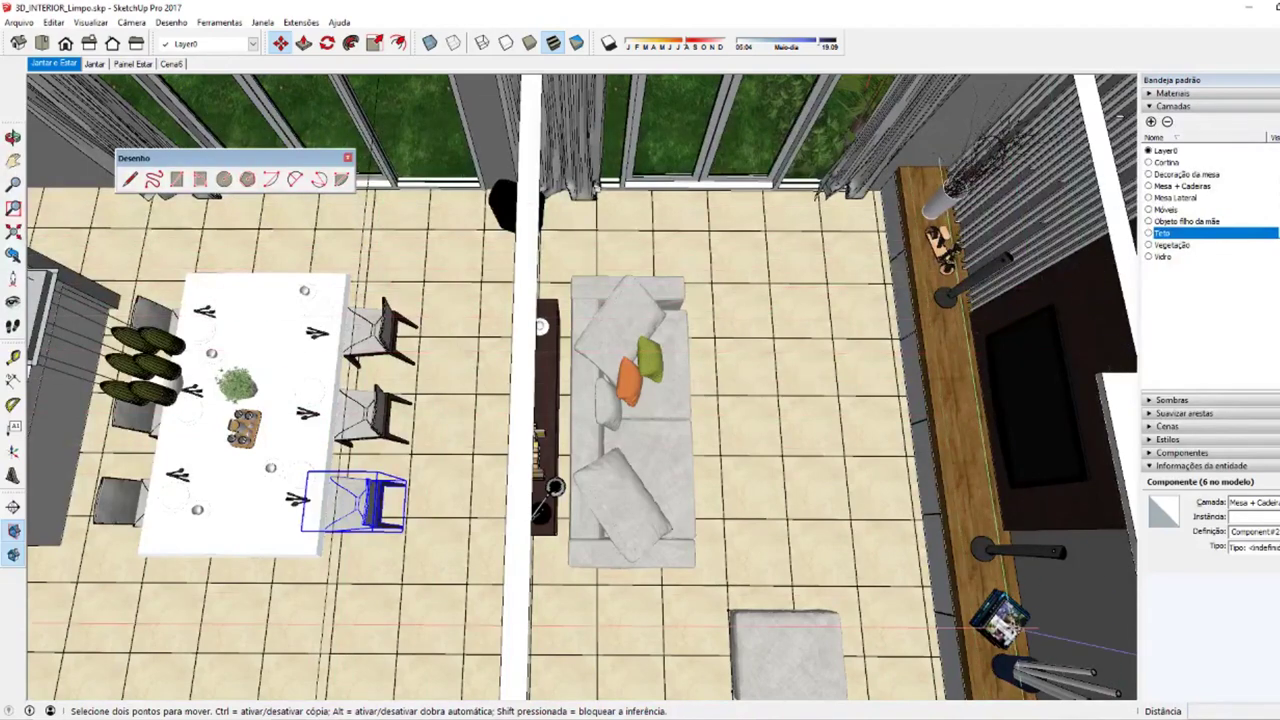
{"action": "key", "text": "ctrl+t"}
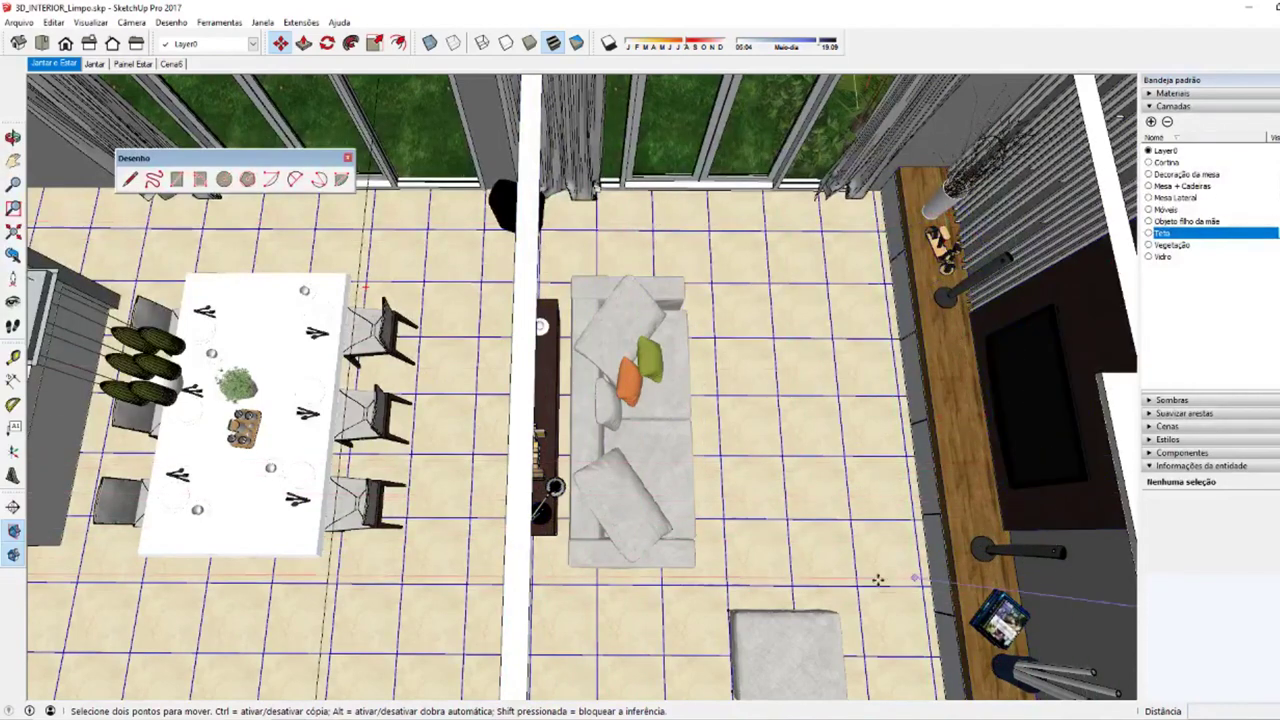
{"action": "key", "text": "space"}
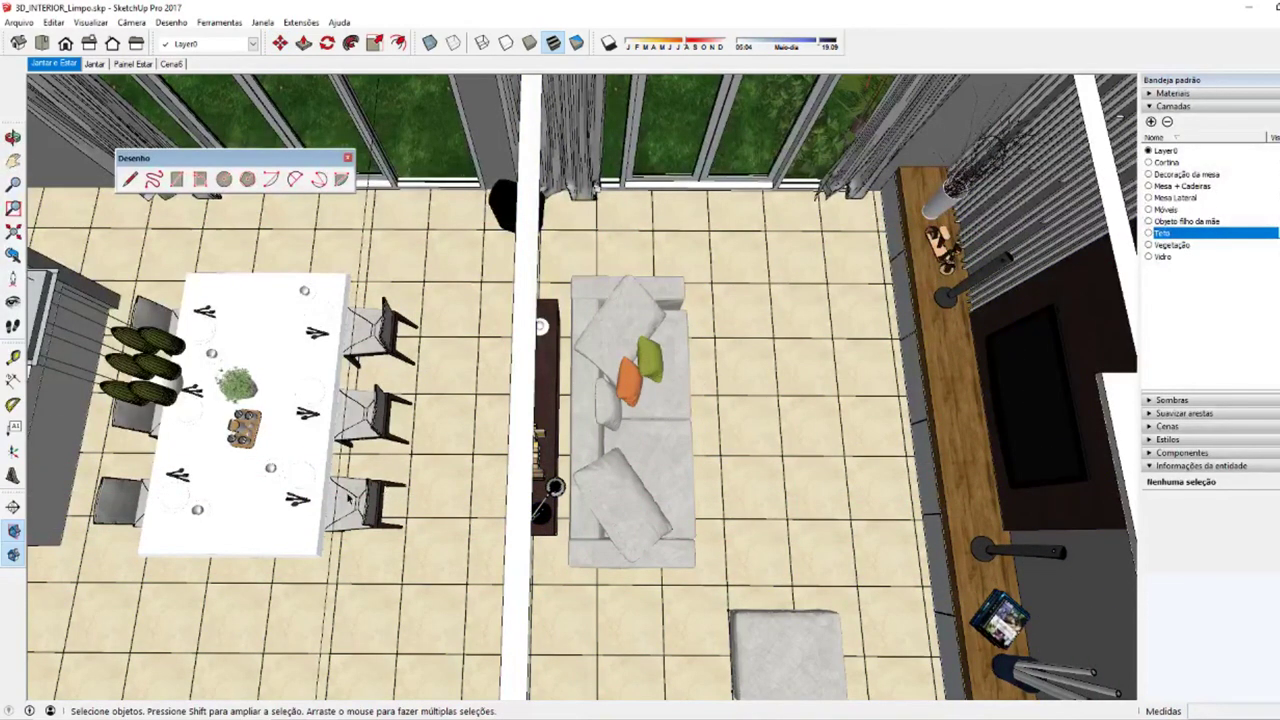
Step: Move the bottom-right dining chair about 312.1 cm onto the open floor beside the sofa
{"action": "left_click", "coordinate": [352, 530]}
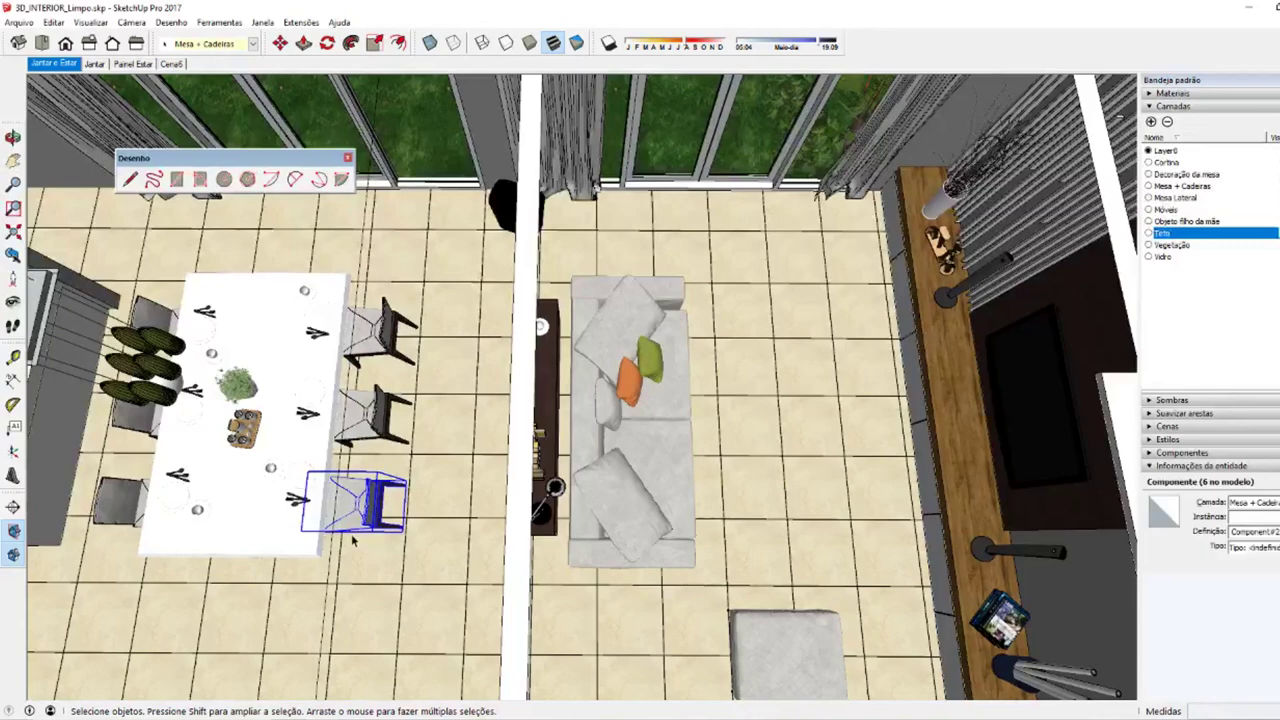
{"action": "key", "text": "m"}
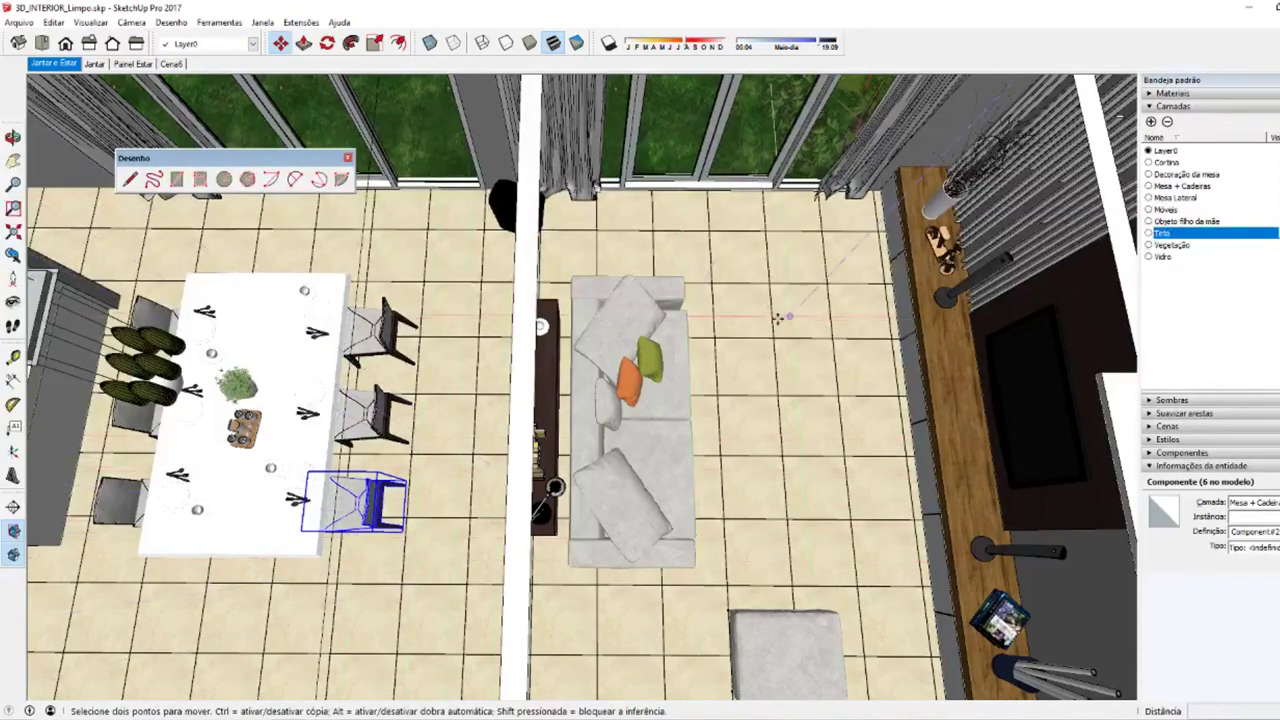
{"action": "left_click", "coordinate": [629, 262]}
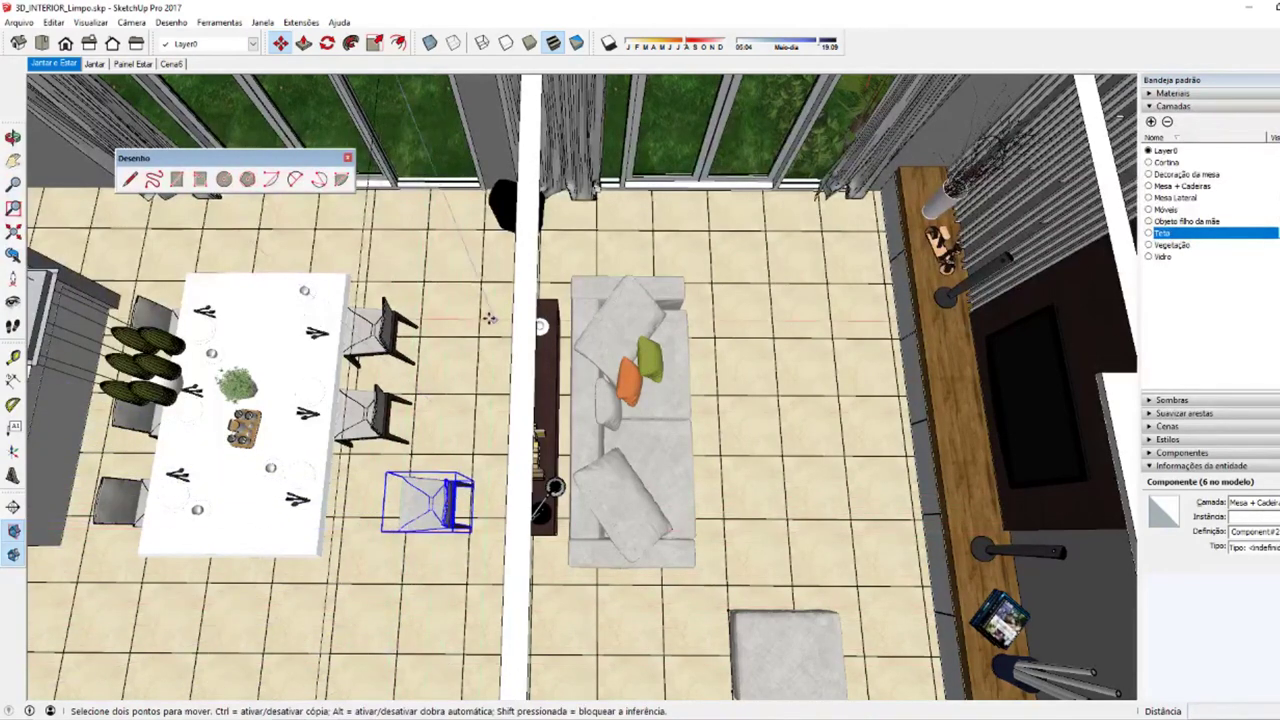
{"action": "left_click", "coordinate": [438, 255]}
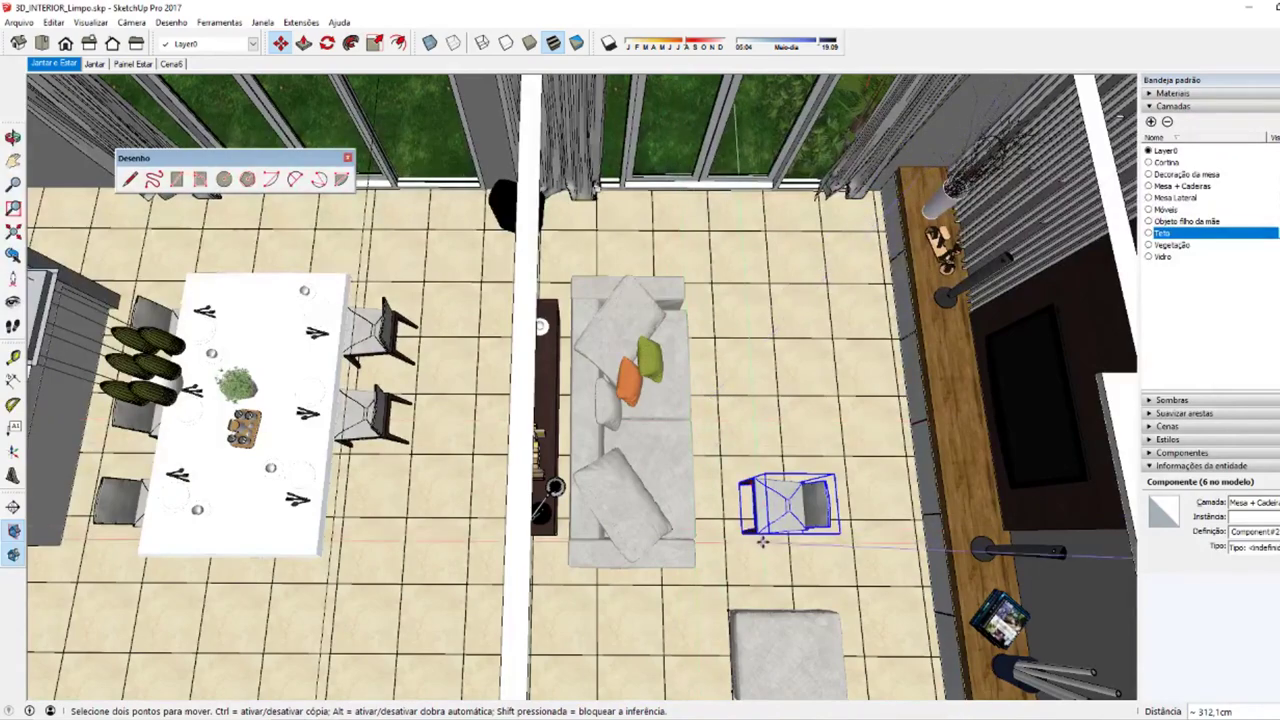
Step: Move the dining chair onto the floor behind the sofa, between it and the TV cabinet
{"action": "scroll", "coordinate": [760, 510], "scroll_direction": "up", "scroll_amount": 3}
{"action": "scroll", "coordinate": [760, 510], "scroll_direction": "up", "scroll_amount": 3}
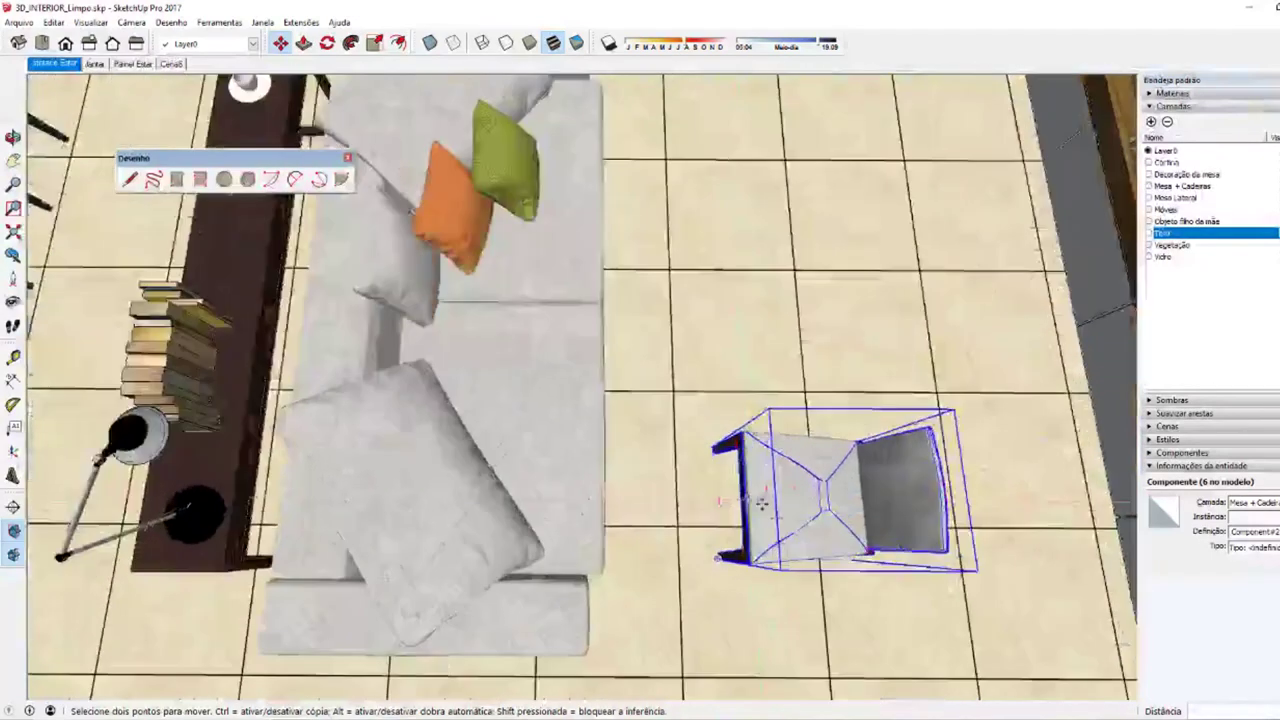
{"action": "mouse_move", "coordinate": [780, 500]}
{"action": "middle_mouse_down"}
{"action": "mouse_move", "coordinate": [309, 505]}
{"action": "mouse_move", "coordinate": [537, 494]}
{"action": "mouse_move", "coordinate": [434, 509]}
{"action": "mouse_move", "coordinate": [491, 491]}
{"action": "middle_mouse_up"}
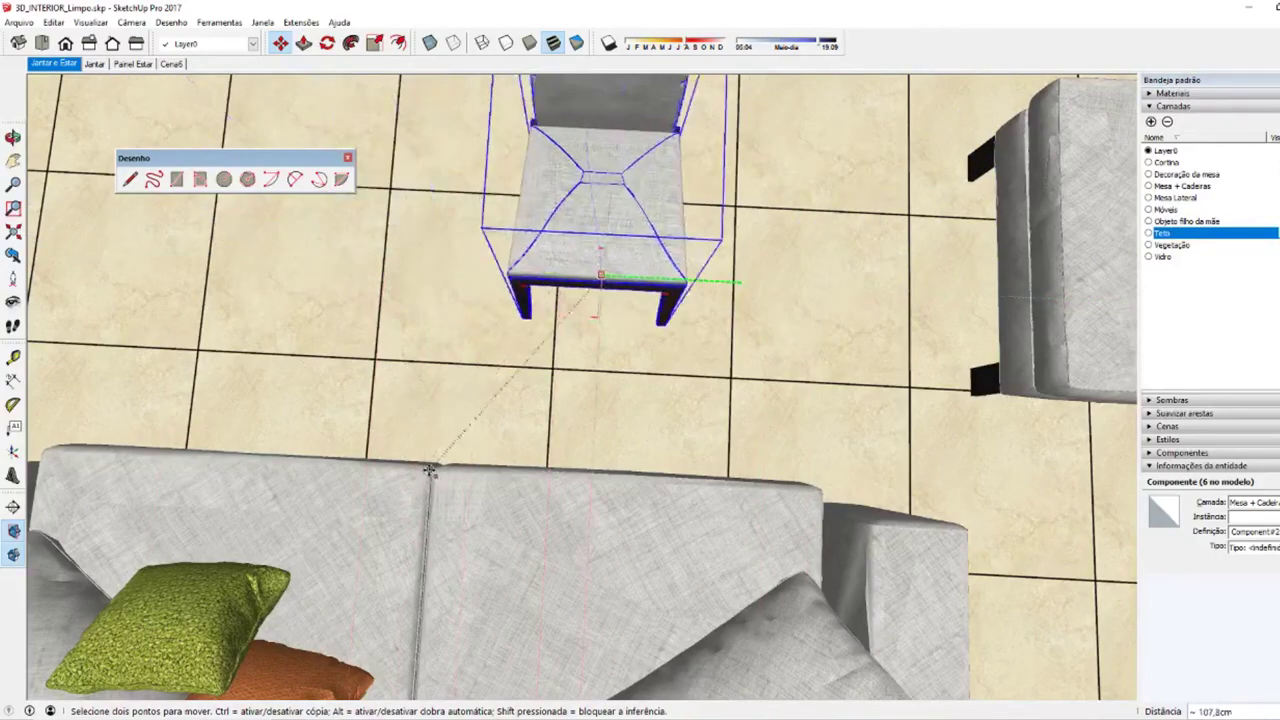
{"action": "middle_click_drag", "start_coordinate": [440, 457], "coordinate": [750, 478]}
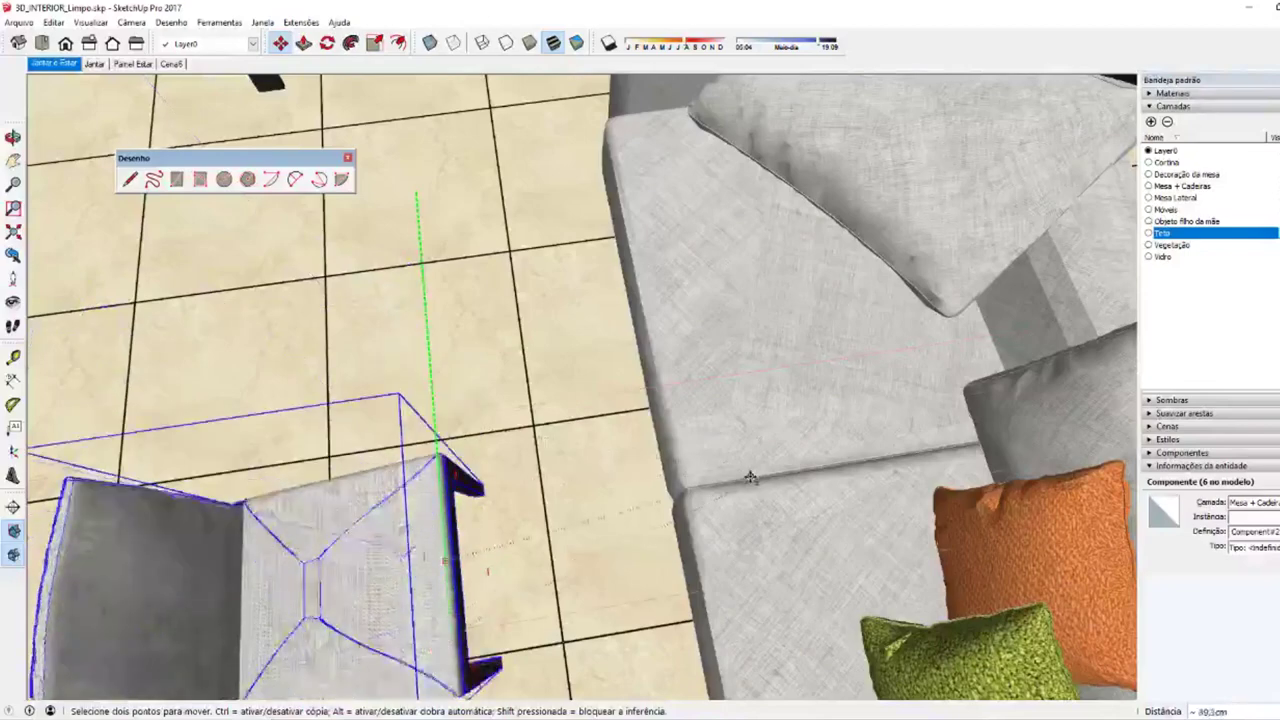
{"action": "middle_click_drag", "start_coordinate": [640, 506], "coordinate": [740, 368]}
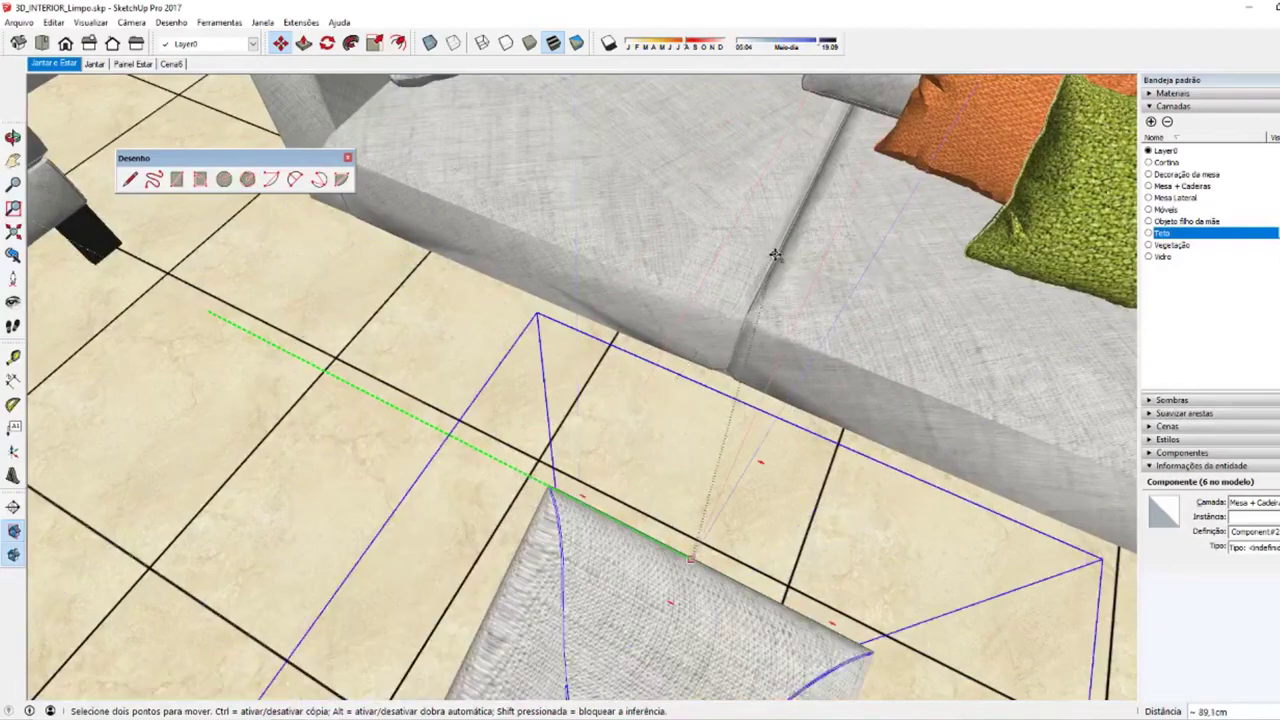
Step: Check the chair's position from above and behind the sofa, then select the ottoman
{"action": "mouse_move", "coordinate": [775, 255]}
{"action": "middle_mouse_down"}
{"action": "mouse_move", "coordinate": [754, 492]}
{"action": "mouse_move", "coordinate": [641, 377]}
{"action": "mouse_move", "coordinate": [617, 390]}
{"action": "middle_mouse_up"}
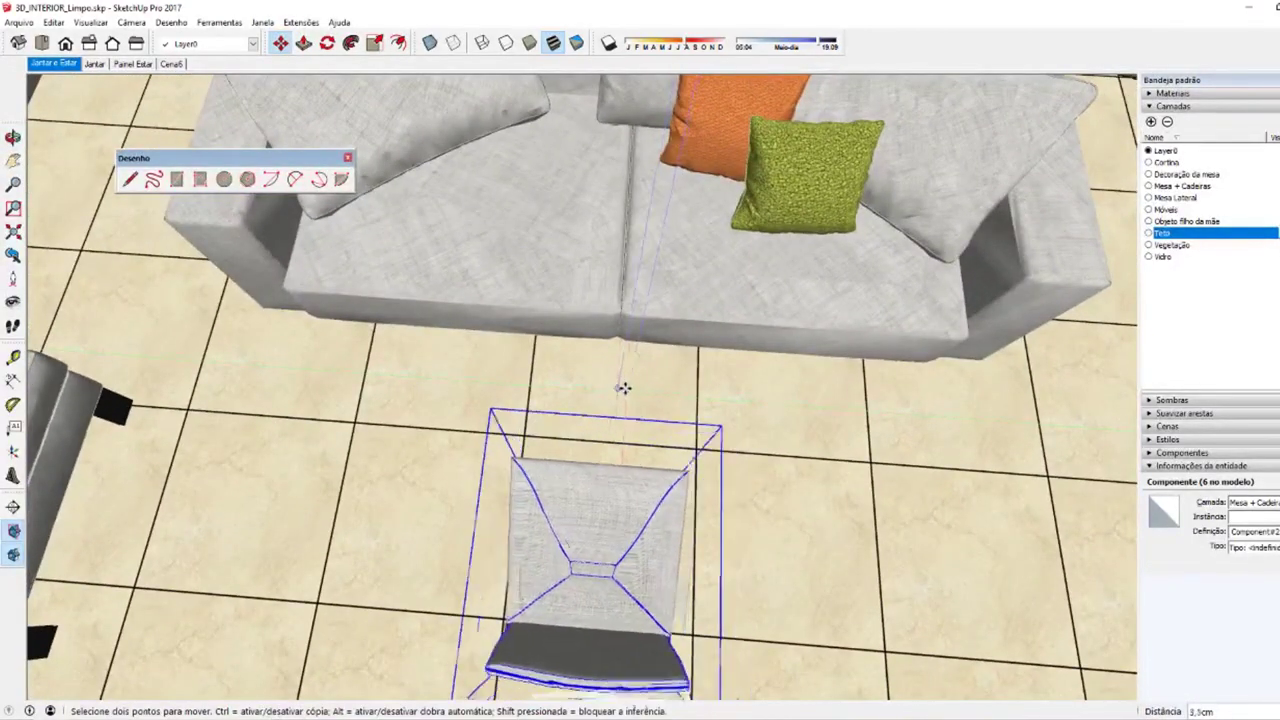
{"action": "mouse_move", "coordinate": [626, 390]}
{"action": "middle_mouse_down"}
{"action": "mouse_move", "coordinate": [541, 357]}
{"action": "mouse_move", "coordinate": [685, 470]}
{"action": "mouse_move", "coordinate": [830, 330]}
{"action": "middle_mouse_up"}
{"action": "key", "text": "space"}
{"action": "left_click", "coordinate": [830, 330]}
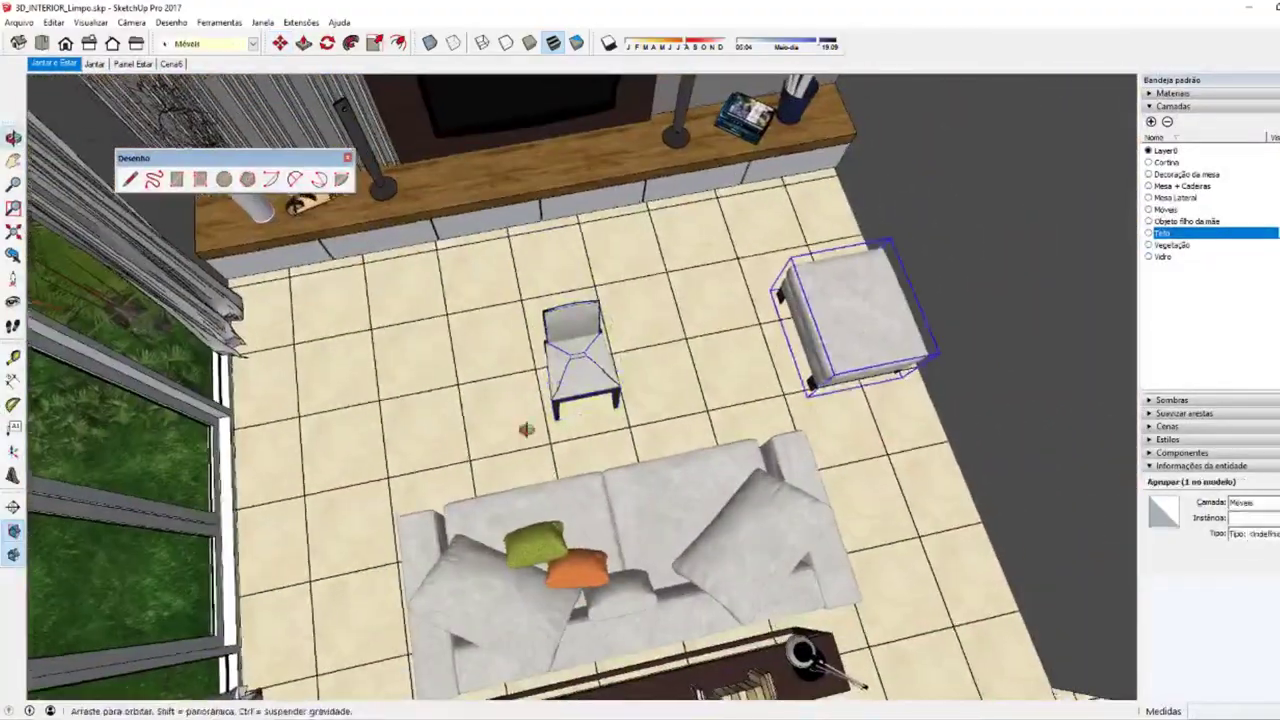
Step: Slide the ottoman along the floor until its corner aligns with the TV cabinet's right-end corner
{"action": "middle_click_drag", "start_coordinate": [526, 423], "coordinate": [726, 333]}
{"action": "key", "text": "m"}
{"action": "left_click", "coordinate": [591, 265]}
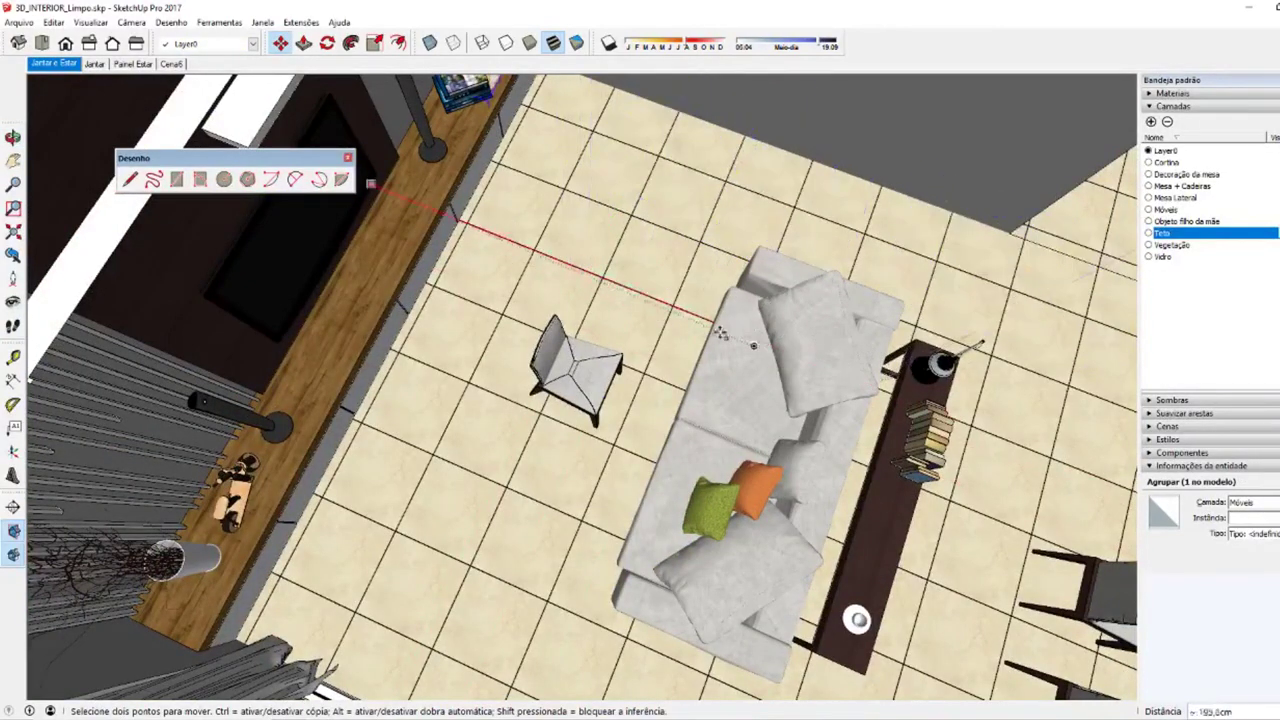
{"action": "mouse_move", "coordinate": [743, 292]}
{"action": "middle_mouse_down"}
{"action": "mouse_move", "coordinate": [731, 457]}
{"action": "mouse_move", "coordinate": [607, 396]}
{"action": "mouse_move", "coordinate": [677, 408]}
{"action": "middle_mouse_up"}
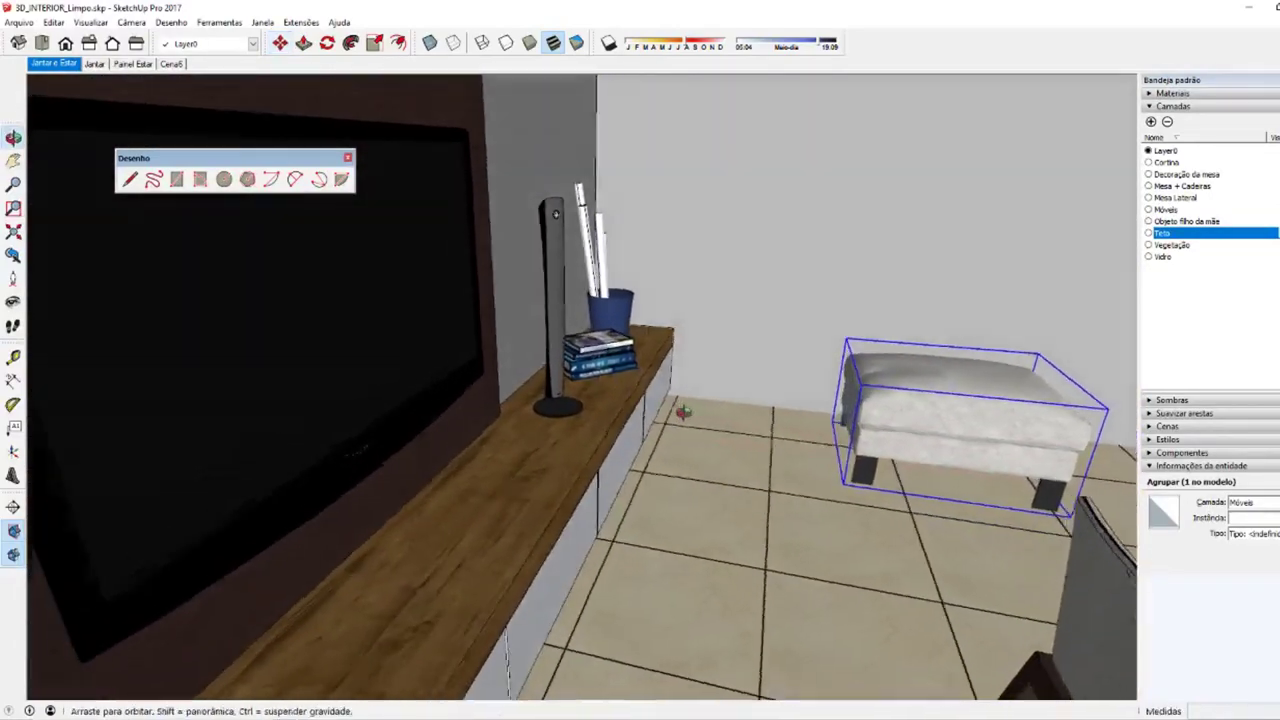
{"action": "scroll", "coordinate": [857, 447], "scroll_direction": "up", "scroll_amount": 2}
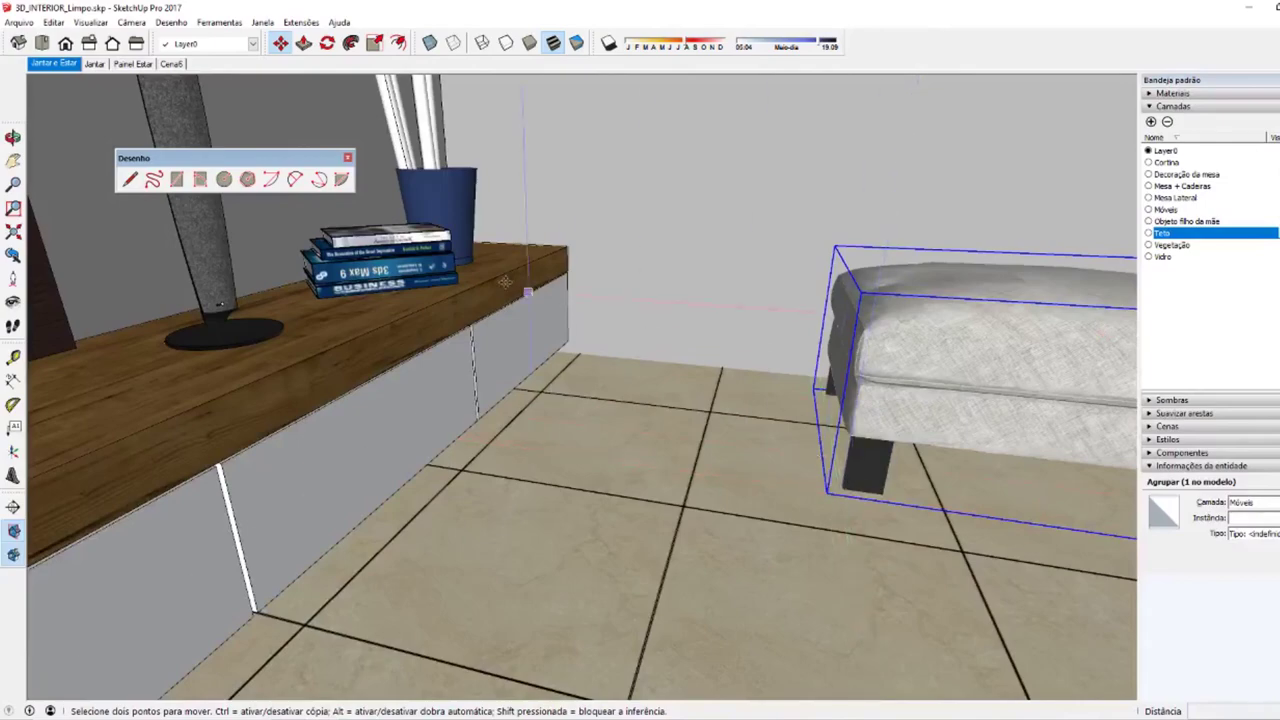
{"action": "mouse_move", "coordinate": [490, 281]}
{"action": "middle_mouse_down"}
{"action": "mouse_move", "coordinate": [726, 466]}
{"action": "mouse_move", "coordinate": [840, 494]}
{"action": "middle_mouse_up"}
{"action": "scroll", "coordinate": [842, 500], "scroll_direction": "up", "scroll_amount": 3}
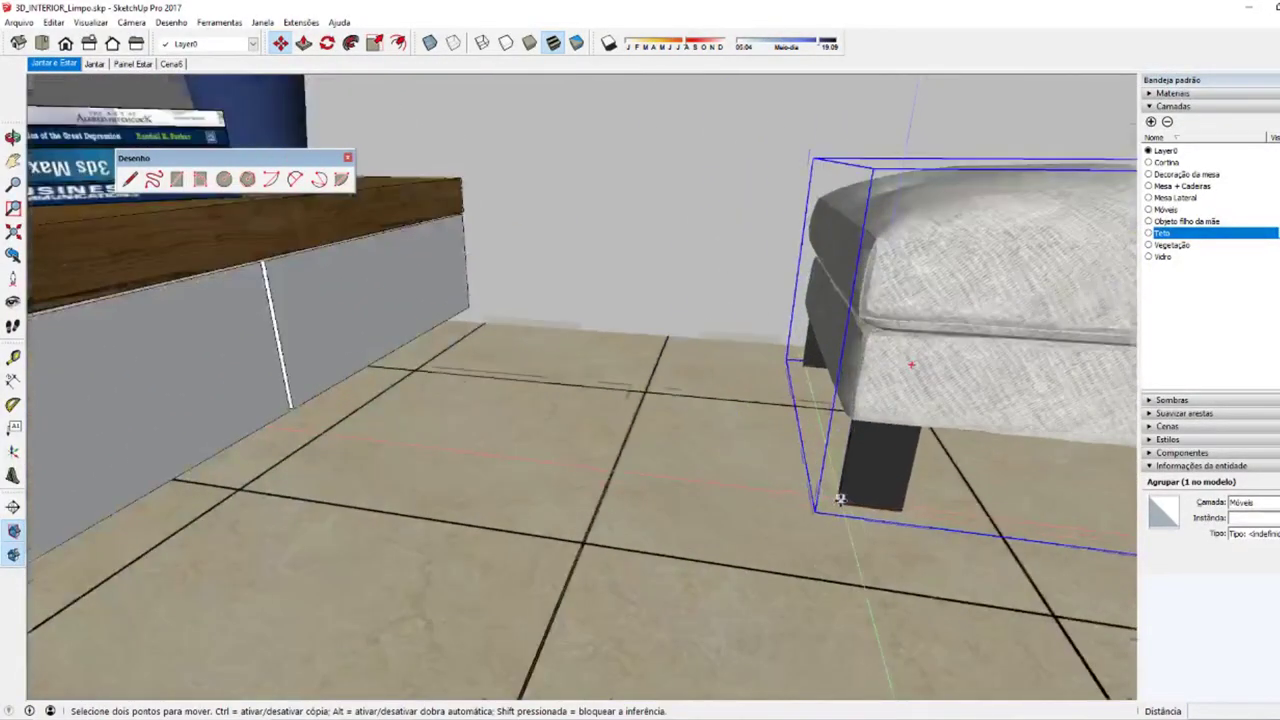
{"action": "scroll", "coordinate": [838, 505], "scroll_direction": "down", "scroll_amount": 2}
{"action": "scroll", "coordinate": [838, 507], "scroll_direction": "down", "scroll_amount": 2}
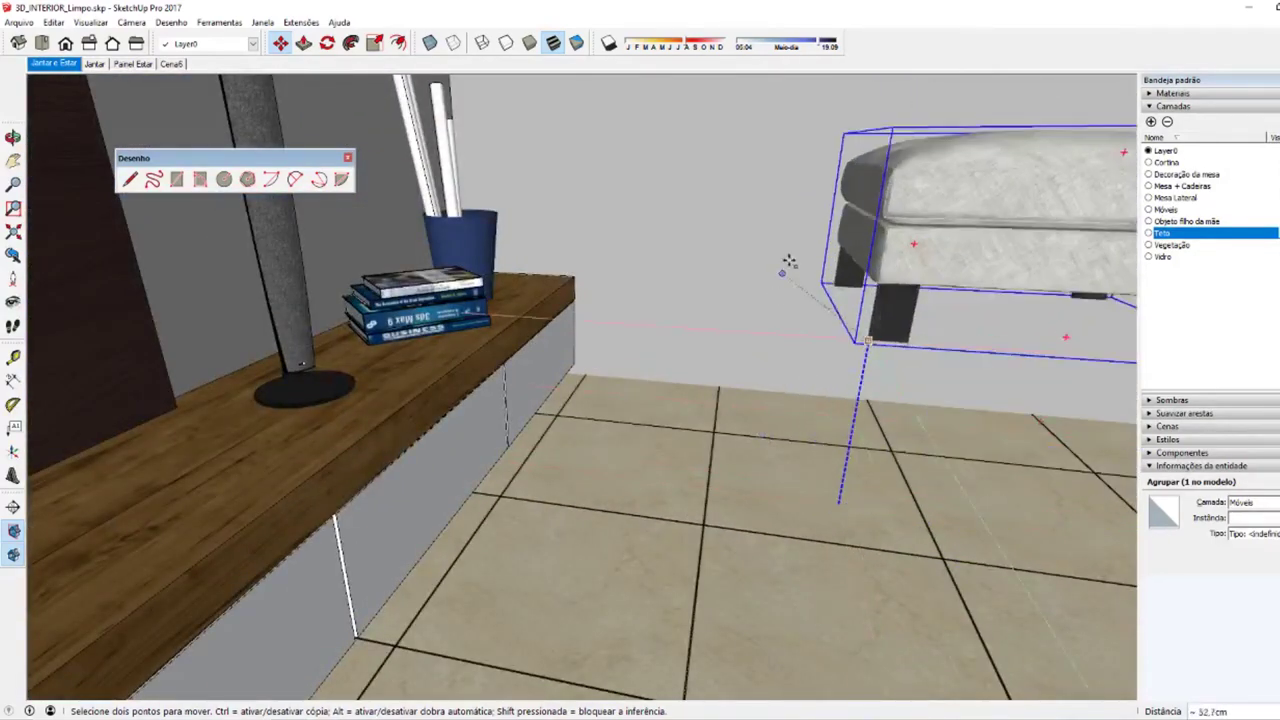
{"action": "left_click", "coordinate": [836, 508]}
{"action": "left_click", "coordinate": [836, 508]}
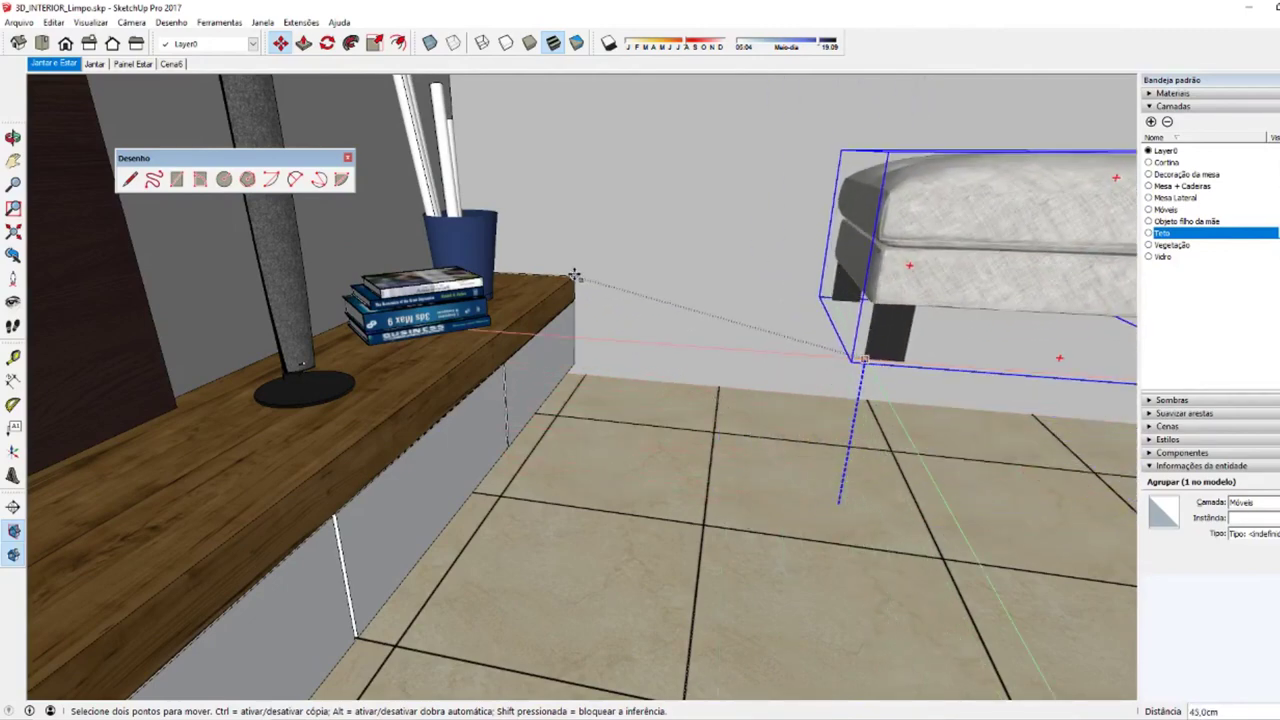
{"action": "mouse_move", "coordinate": [679, 397]}
{"action": "middle_mouse_down"}
{"action": "mouse_move", "coordinate": [751, 426]}
{"action": "mouse_move", "coordinate": [753, 460]}
{"action": "mouse_move", "coordinate": [676, 522]}
{"action": "mouse_move", "coordinate": [617, 470]}
{"action": "mouse_move", "coordinate": [537, 487]}
{"action": "middle_mouse_up"}
{"action": "key", "text": "space"}
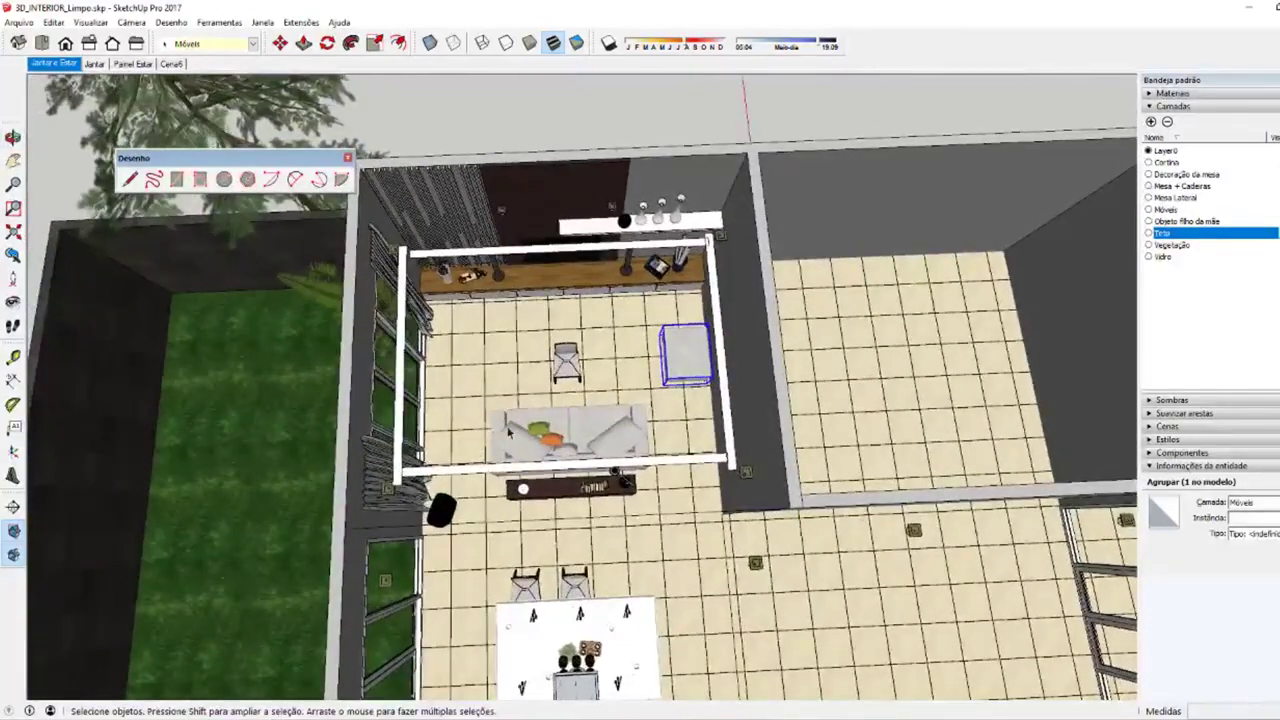
Step: Orbit and zoom around the living room, briefly toggling the Move tool
{"action": "scroll", "coordinate": [508, 432], "scroll_direction": "up", "scroll_amount": 2}
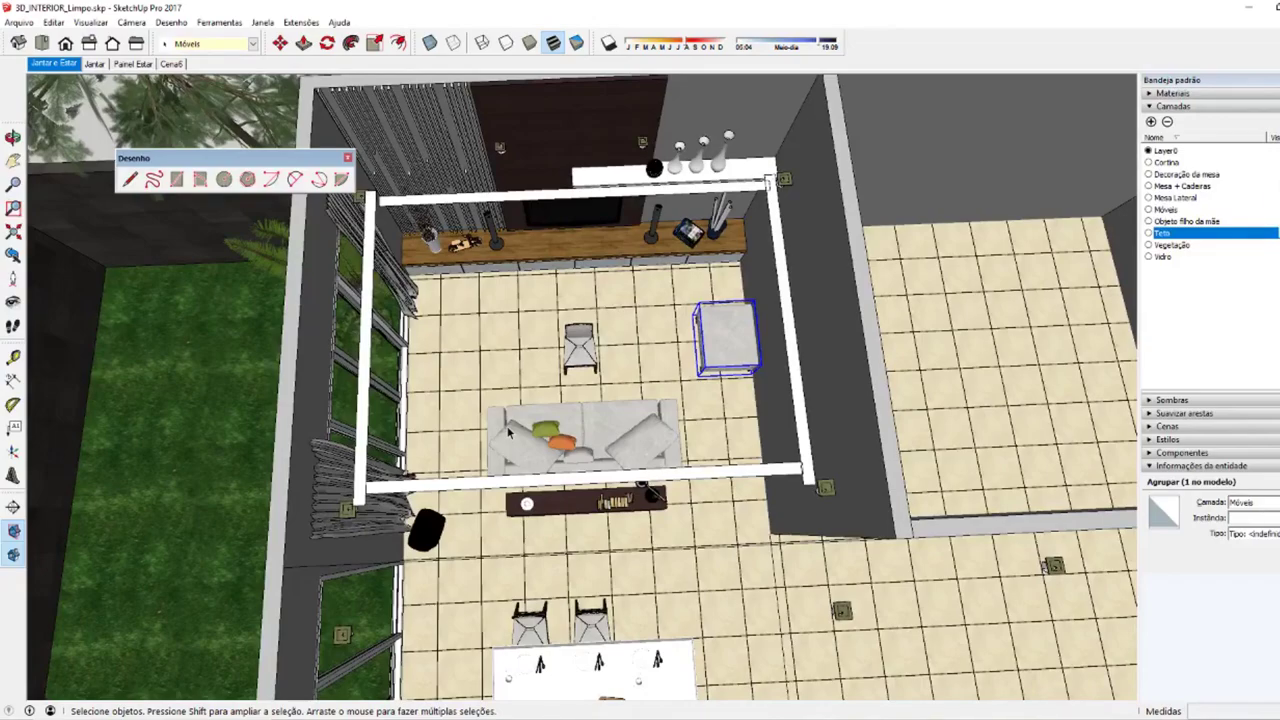
{"action": "scroll", "coordinate": [535, 330], "scroll_direction": "down", "scroll_amount": 2}
{"action": "mouse_move", "coordinate": [749, 424]}
{"action": "middle_mouse_down"}
{"action": "mouse_move", "coordinate": [258, 348]}
{"action": "mouse_move", "coordinate": [651, 456]}
{"action": "mouse_move", "coordinate": [806, 452]}
{"action": "mouse_move", "coordinate": [643, 514]}
{"action": "middle_mouse_up"}
{"action": "scroll", "coordinate": [651, 456], "scroll_direction": "up", "scroll_amount": 3}
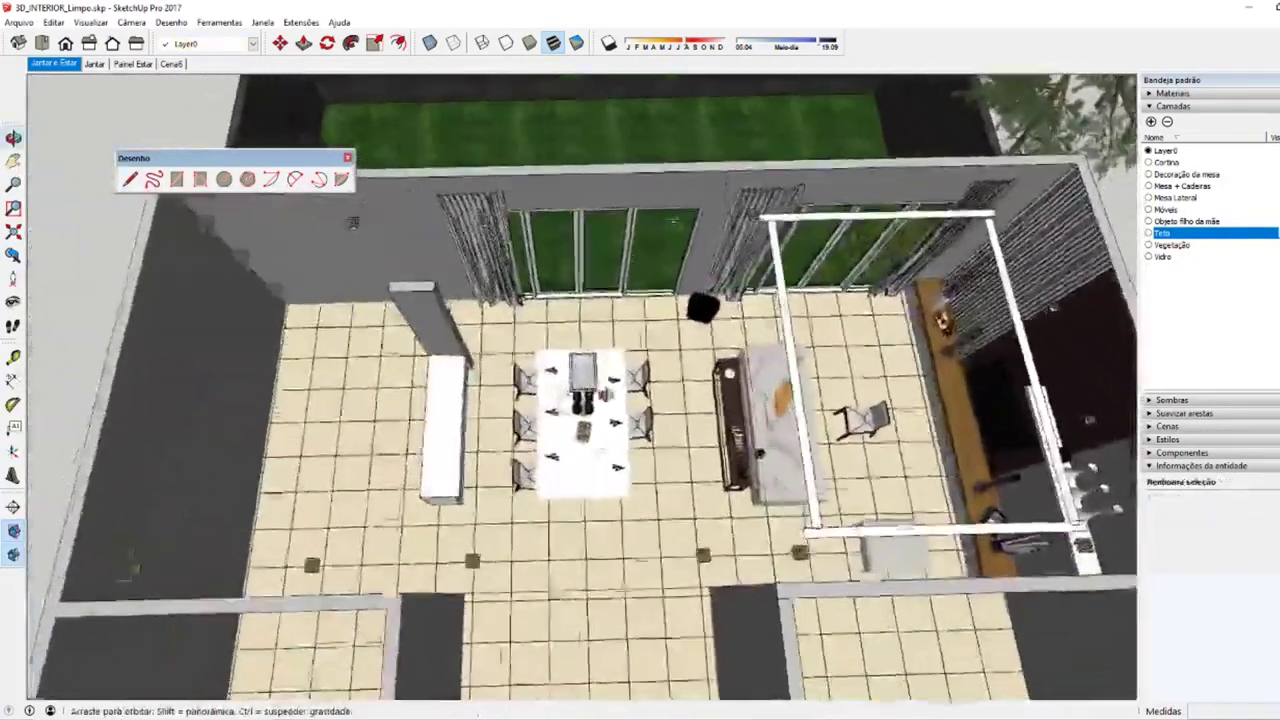
{"action": "scroll", "coordinate": [643, 514], "scroll_direction": "up", "scroll_amount": 2}
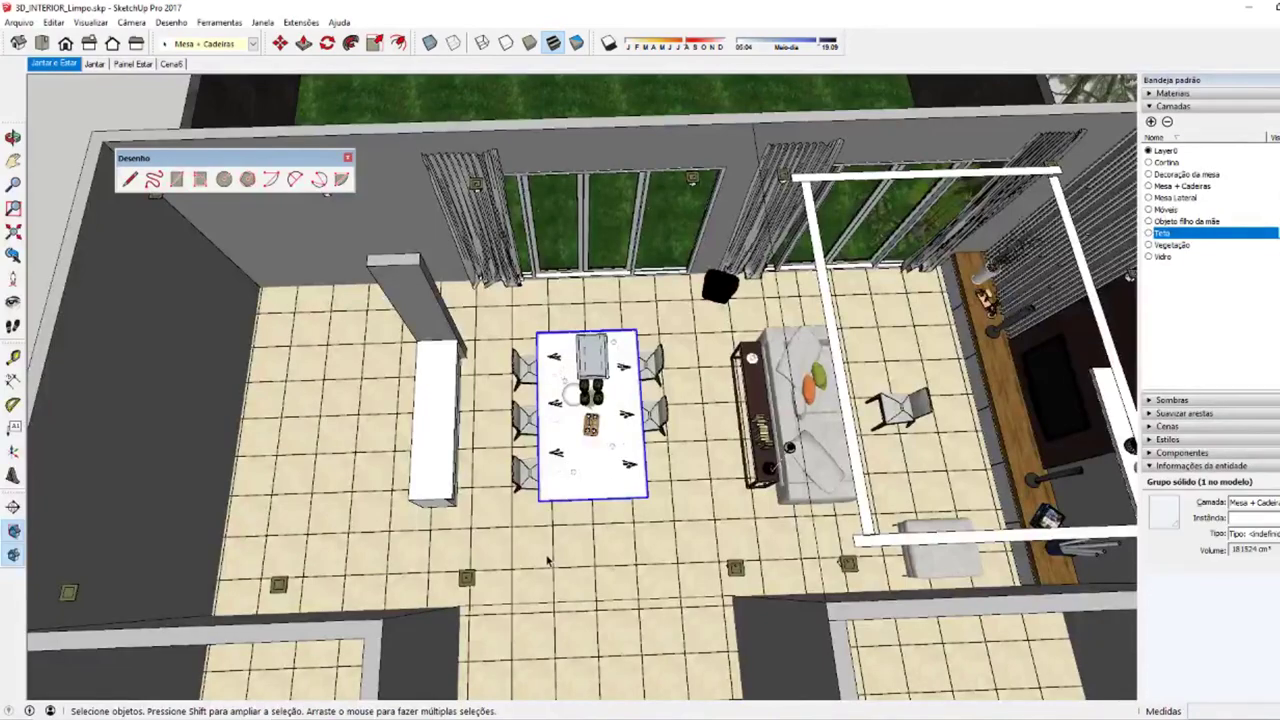
{"action": "mouse_move", "coordinate": [547, 546]}
{"action": "middle_mouse_down"}
{"action": "mouse_move", "coordinate": [609, 537]}
{"action": "mouse_move", "coordinate": [560, 535]}
{"action": "middle_mouse_up"}
{"action": "key", "text": "m"}
{"action": "key", "text": "space"}
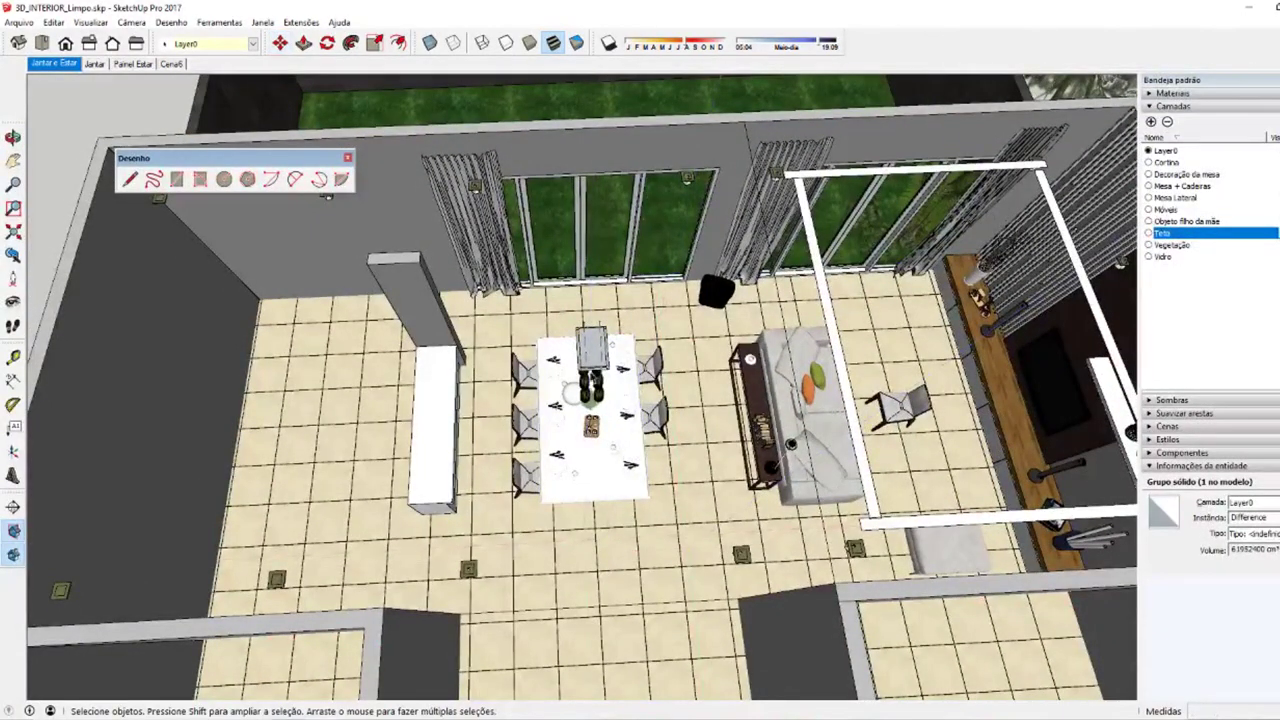
Step: Cancel the pending move and view the dining table from other angles
{"action": "scroll", "coordinate": [590, 410], "scroll_direction": "down", "scroll_amount": 2}
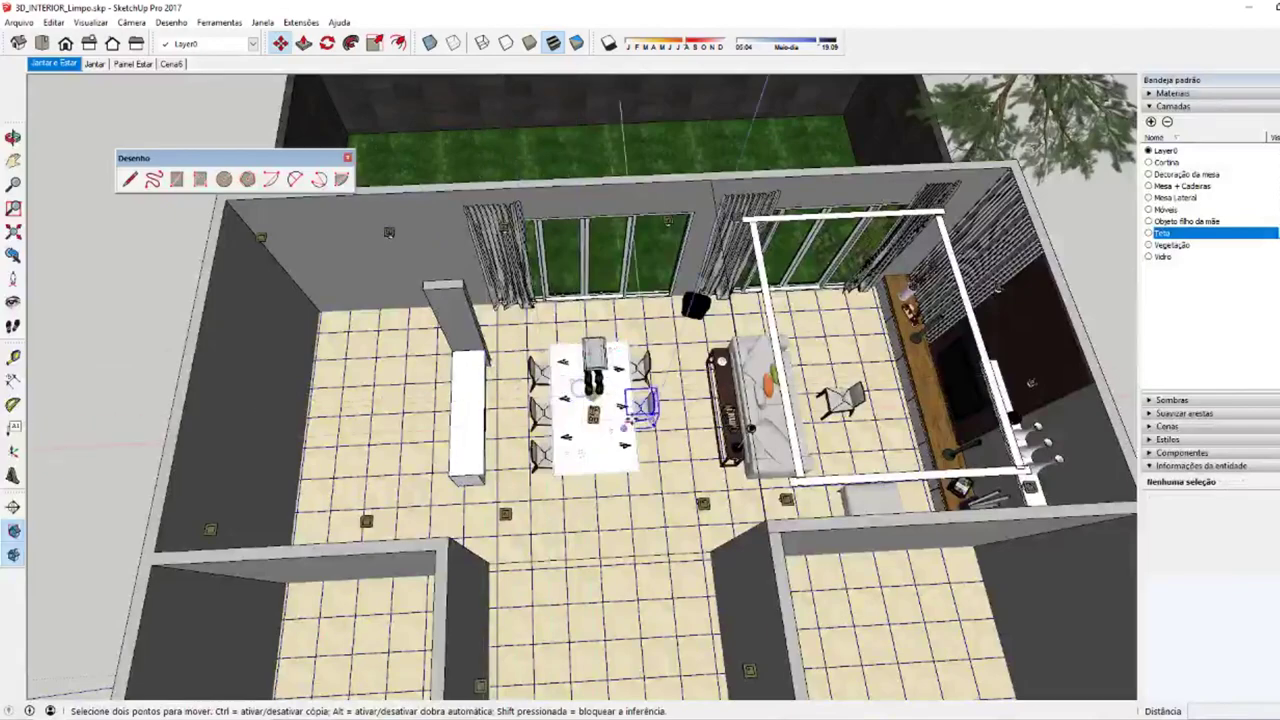
{"action": "key", "text": "space"}
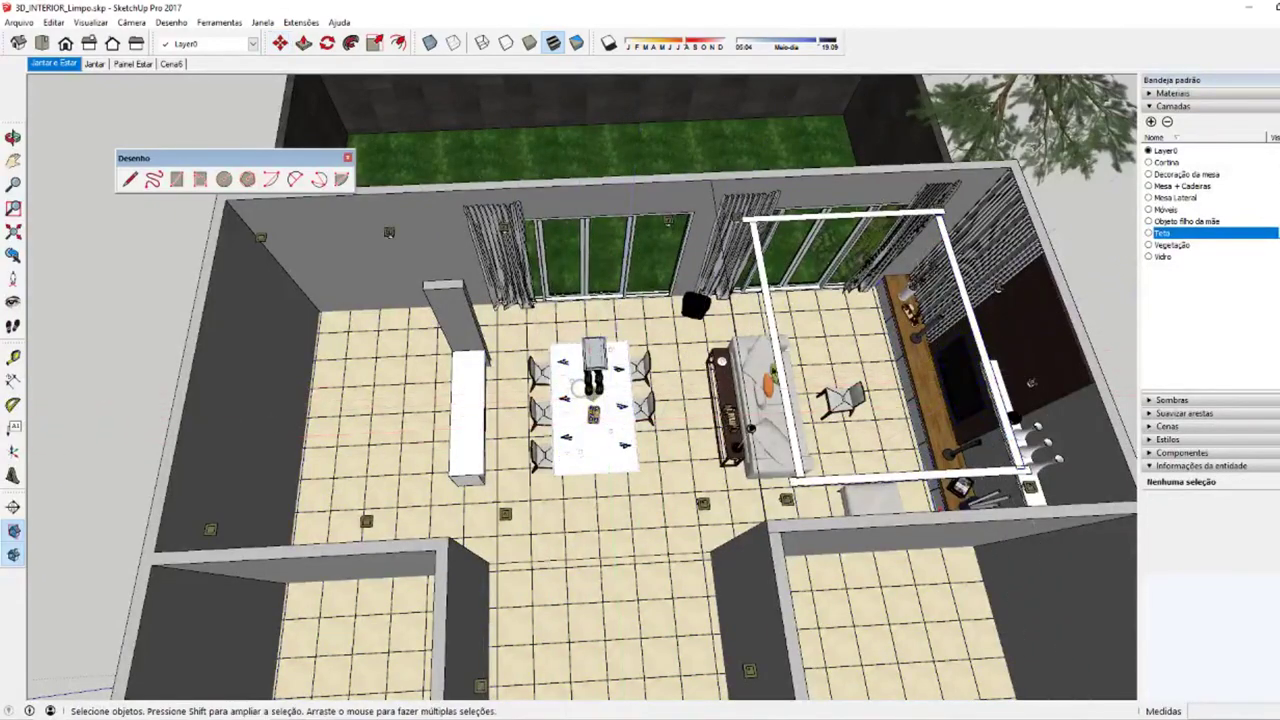
{"action": "middle_click_drag", "start_coordinate": [645, 488], "coordinate": [580, 508]}
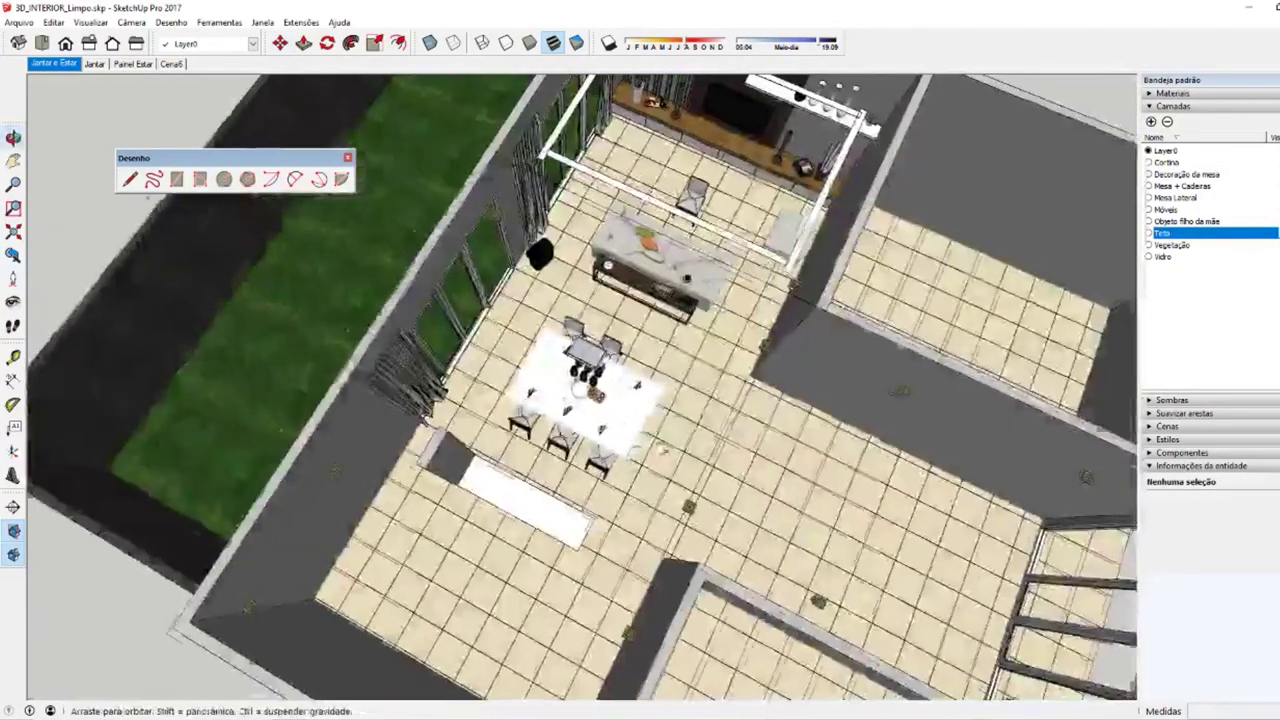
{"action": "scroll", "coordinate": [580, 508], "scroll_direction": "up", "scroll_amount": 2}
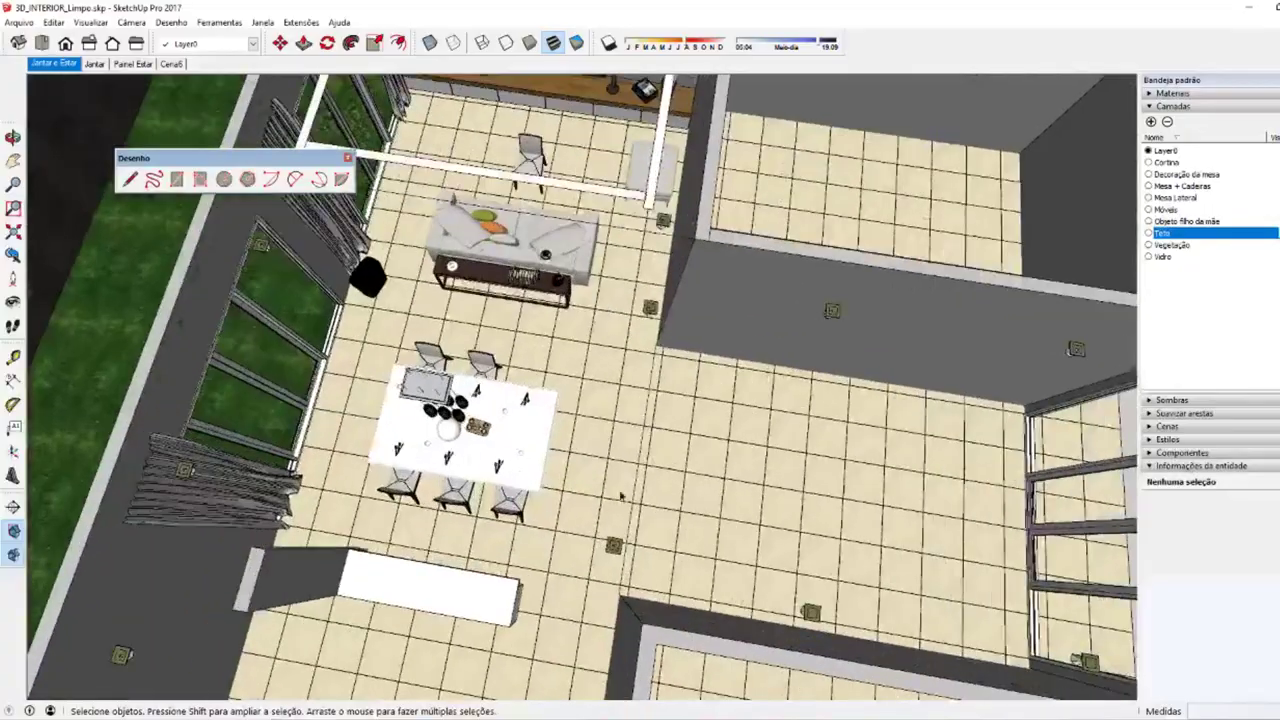
{"action": "middle_click_drag", "start_coordinate": [620, 496], "coordinate": [557, 430]}
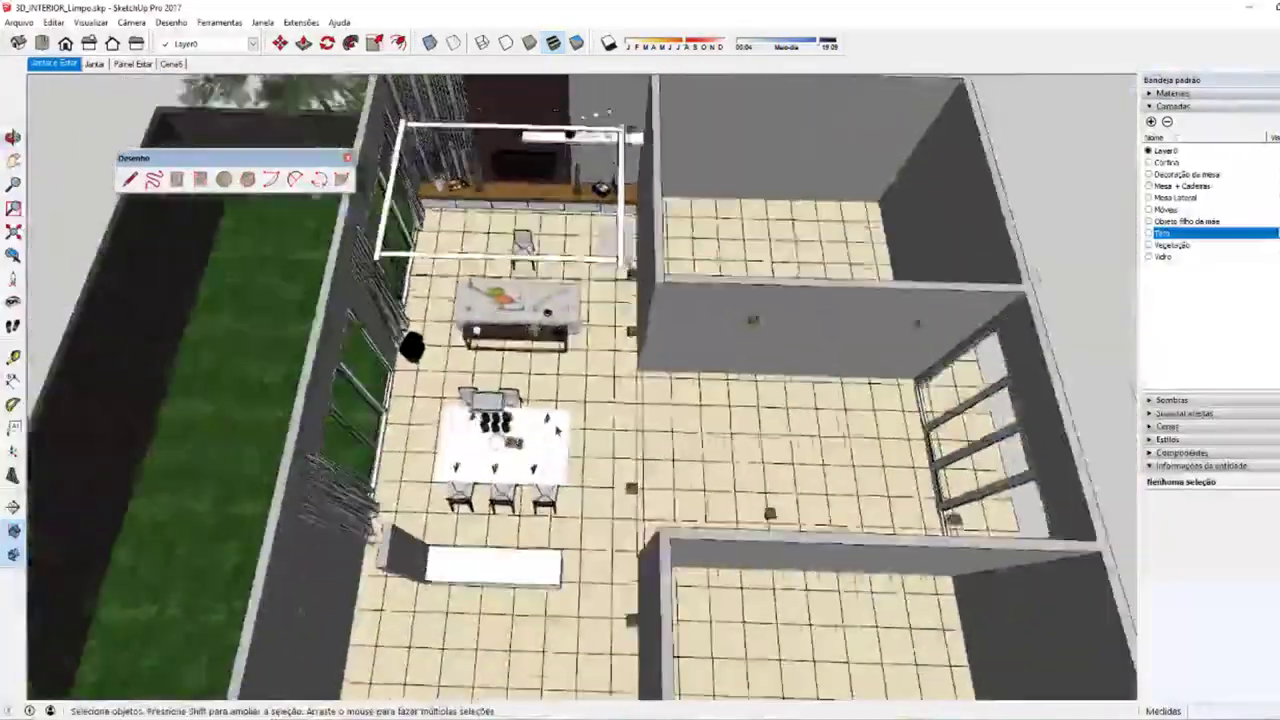
{"action": "scroll", "coordinate": [557, 430], "scroll_direction": "down", "scroll_amount": 1}
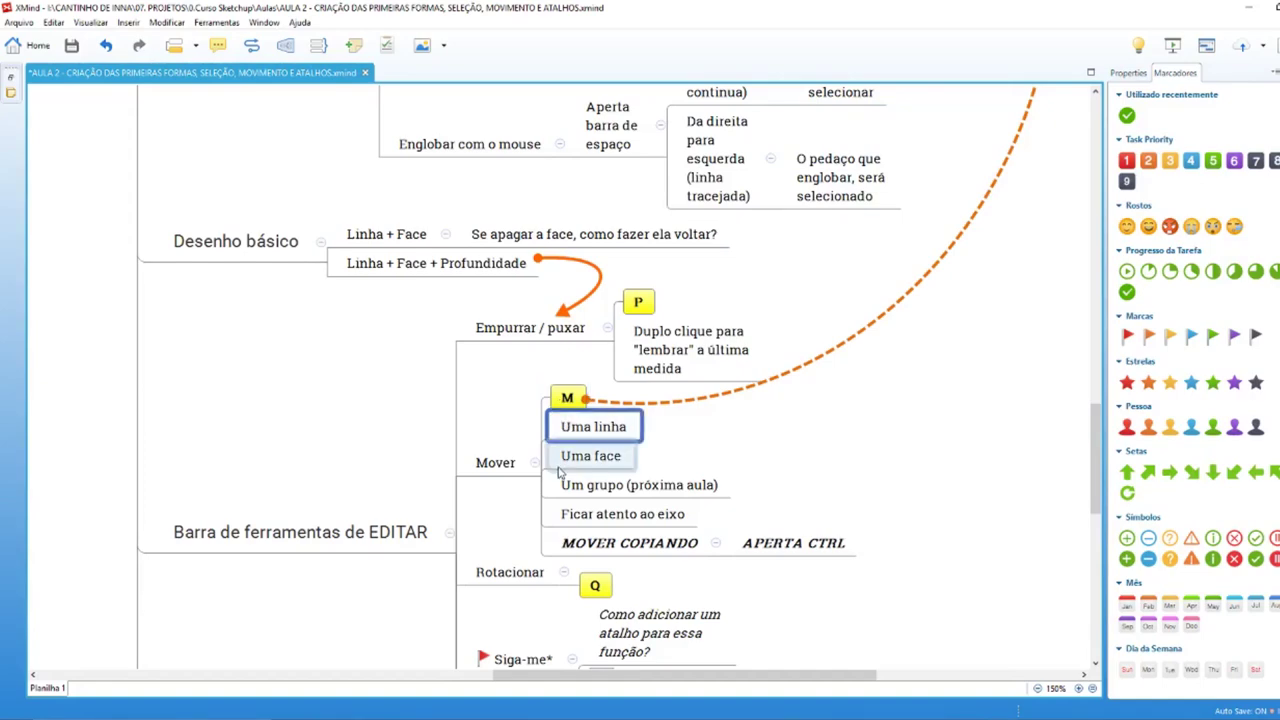
Step: Select the 'Uma face' topic in XMind, then switch to the untitled 'Sem nome' SketchUp model
{"action": "left_click", "coordinate": [563, 464]}
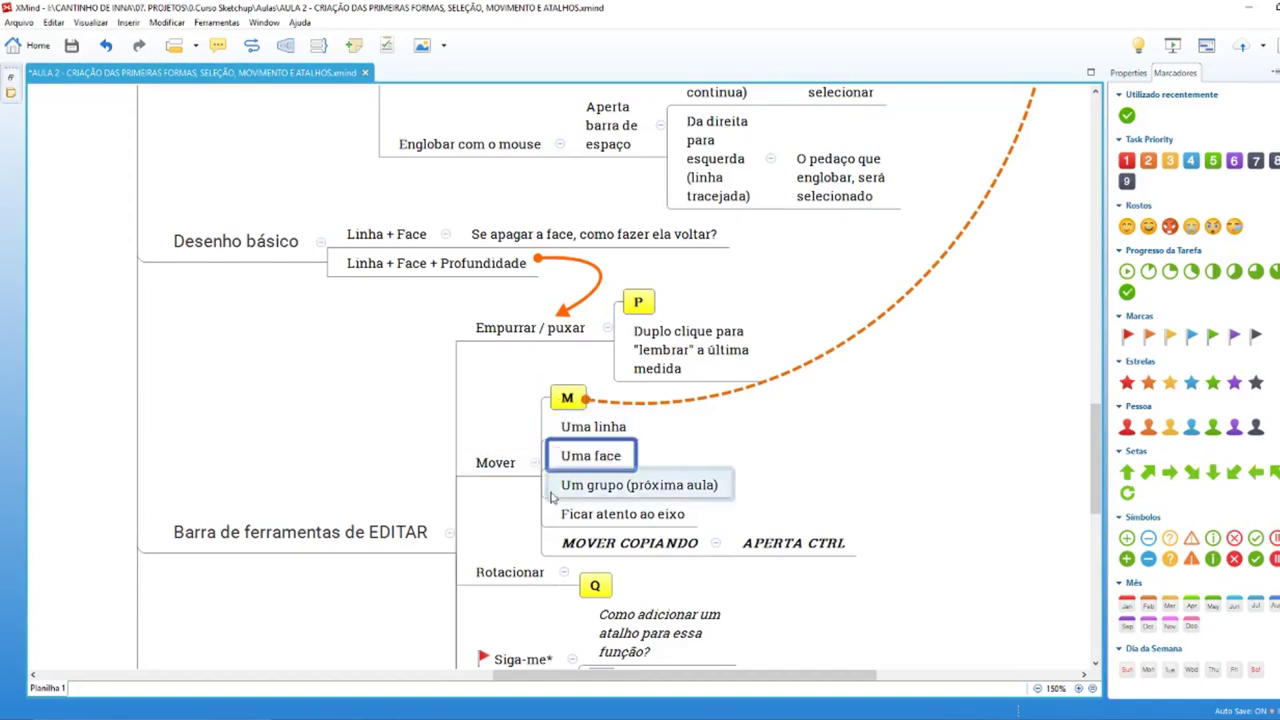
{"action": "left_click", "coordinate": [320, 710]}
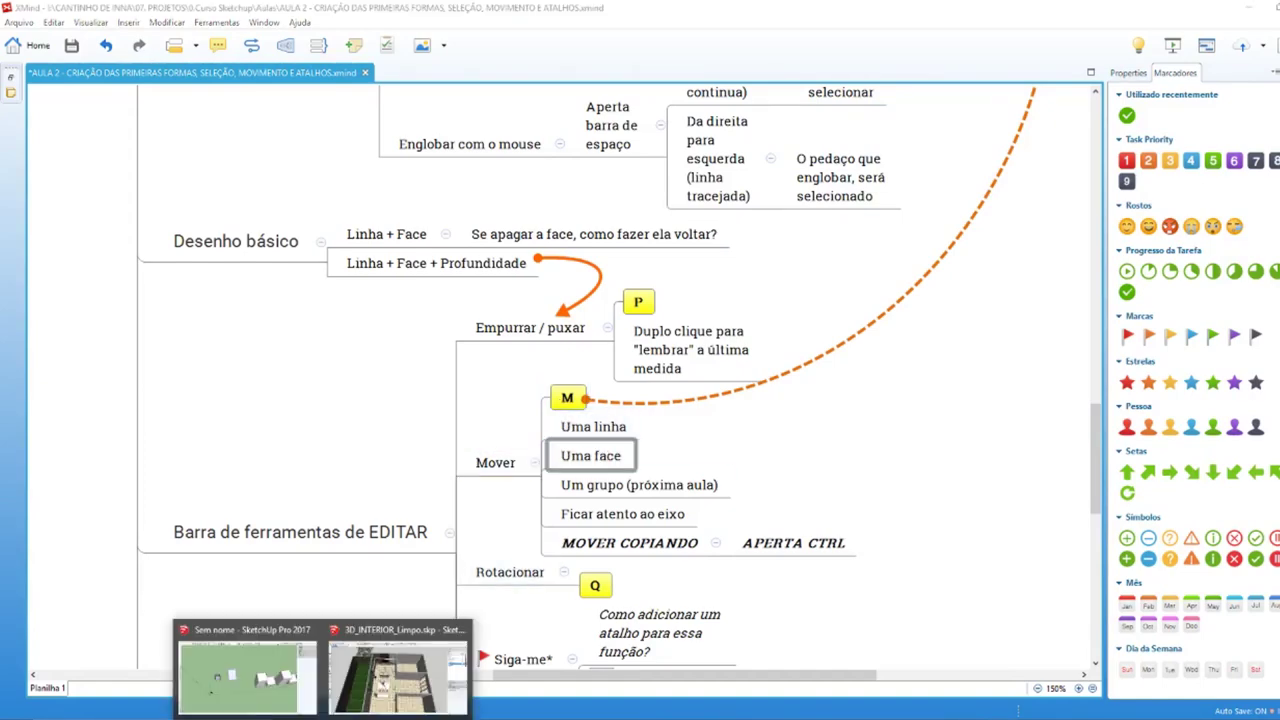
{"action": "left_click", "coordinate": [279, 699]}
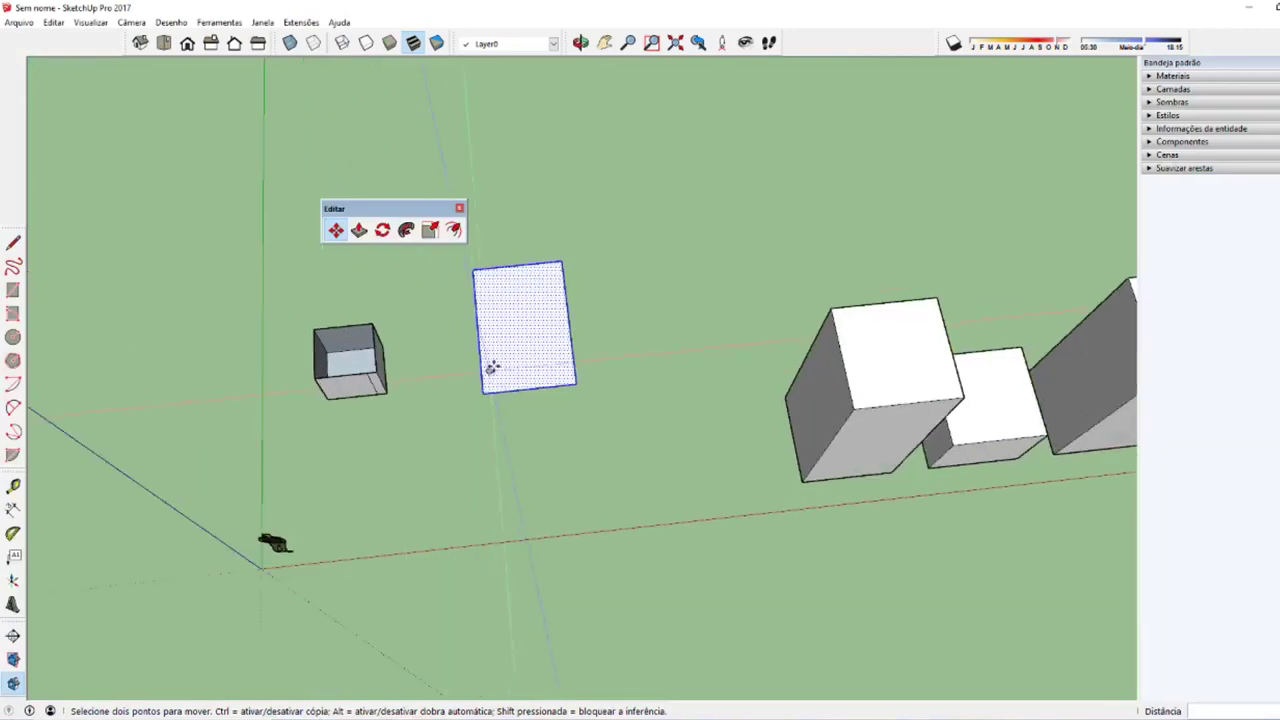
Step: Widen the flat face by moving its right edge along the red axis
{"action": "key", "text": "space"}
{"action": "left_click", "coordinate": [573, 351]}
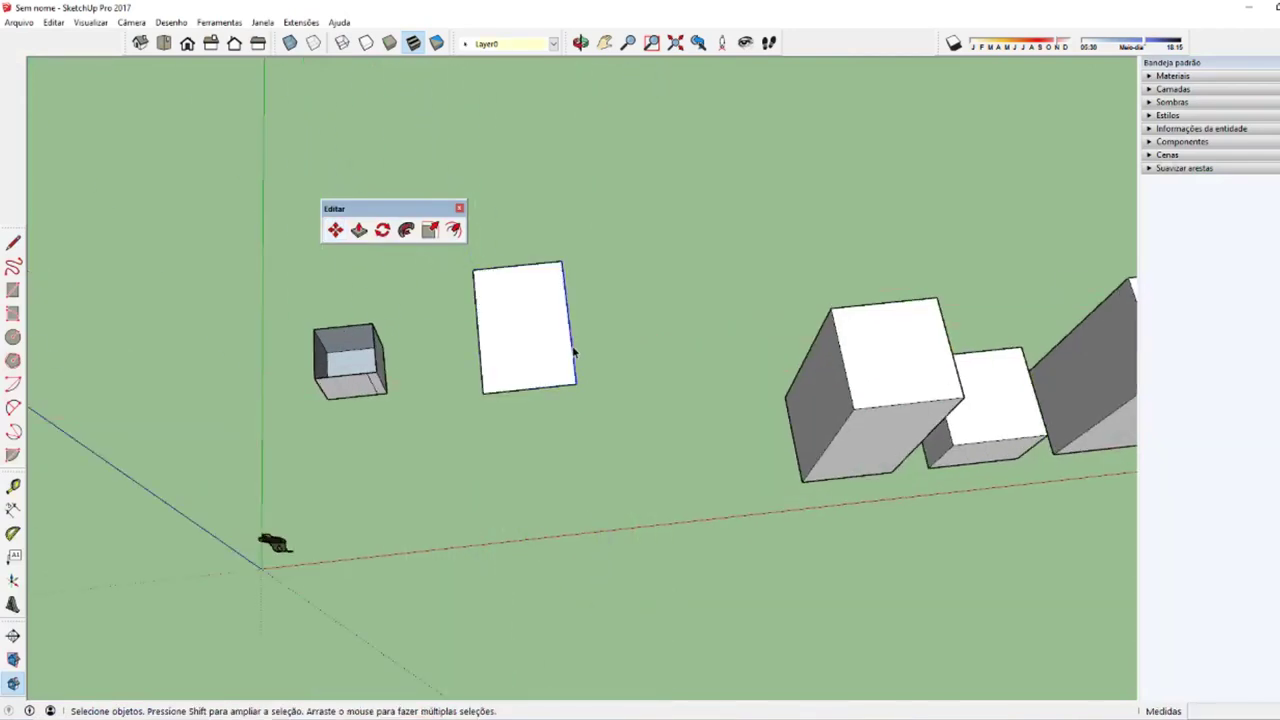
{"action": "key", "text": "m"}
{"action": "left_click", "coordinate": [570, 487]}
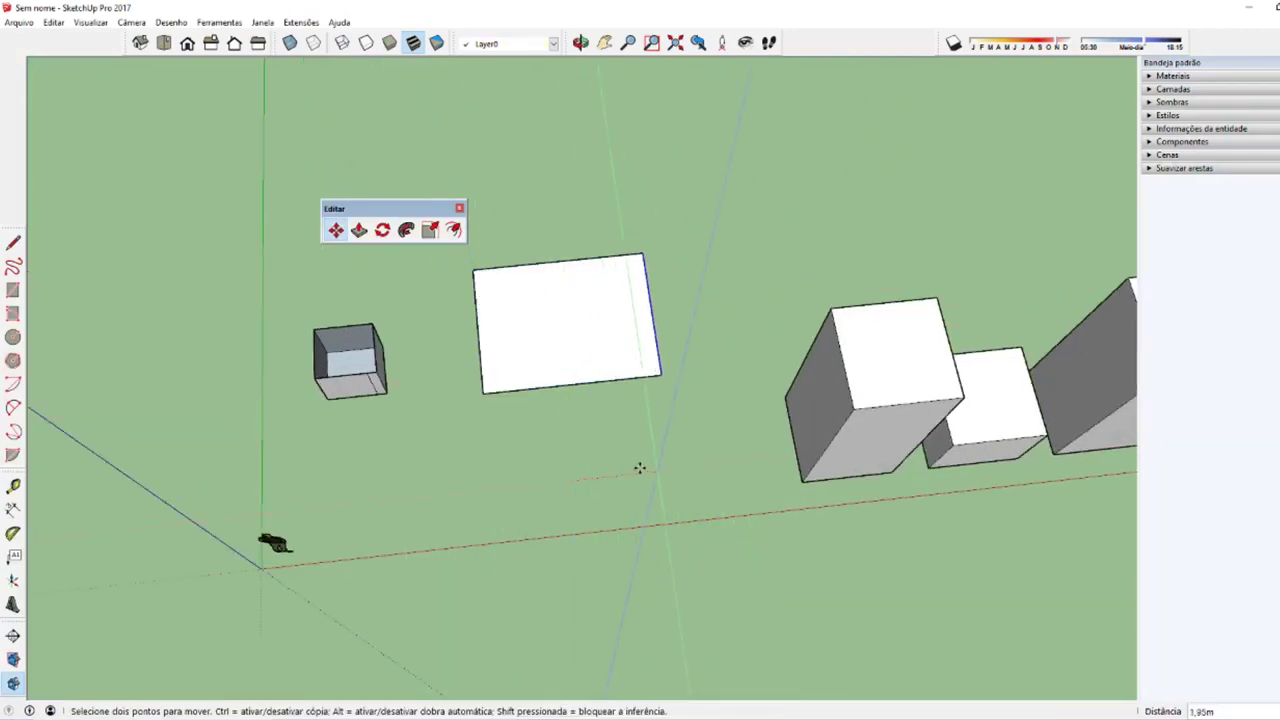
{"action": "left_click", "coordinate": [612, 462]}
{"action": "key", "text": "space"}
{"action": "mouse_move", "coordinate": [558, 419]}
{"action": "middle_mouse_down"}
{"action": "mouse_move", "coordinate": [594, 214]}
{"action": "mouse_move", "coordinate": [540, 463]}
{"action": "mouse_move", "coordinate": [587, 368]}
{"action": "middle_mouse_up"}
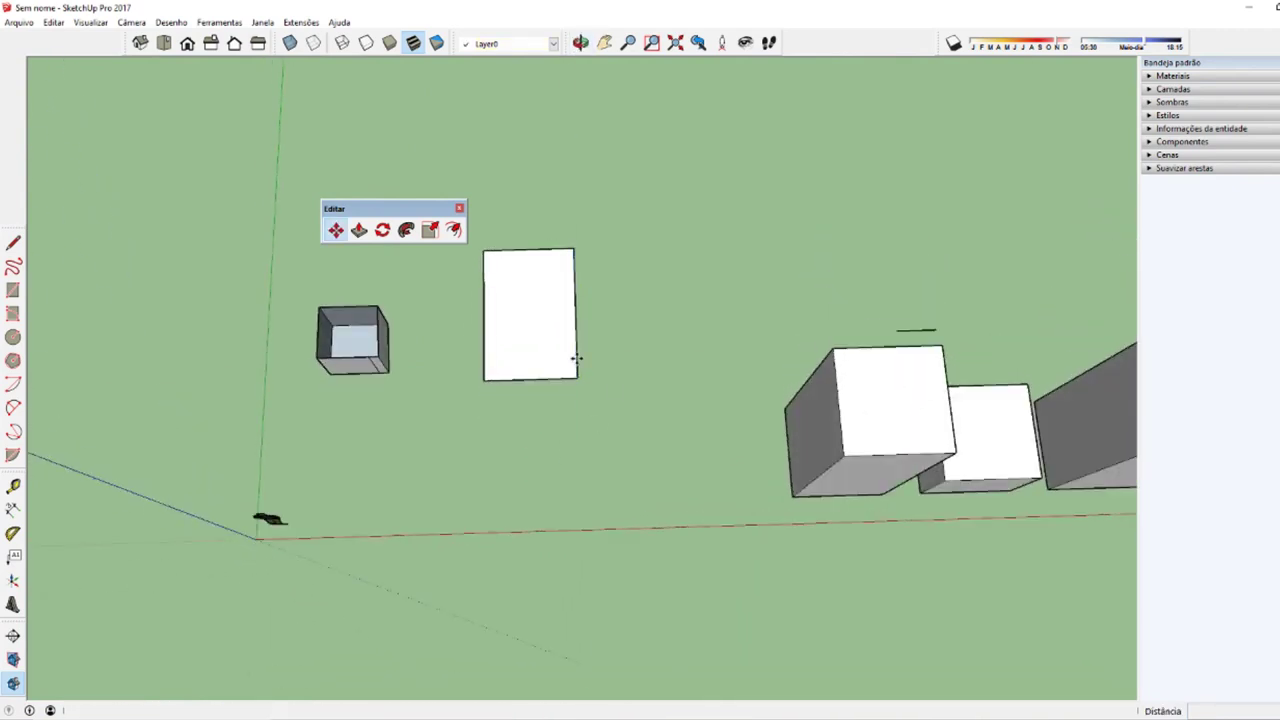
{"action": "left_click", "coordinate": [598, 419]}
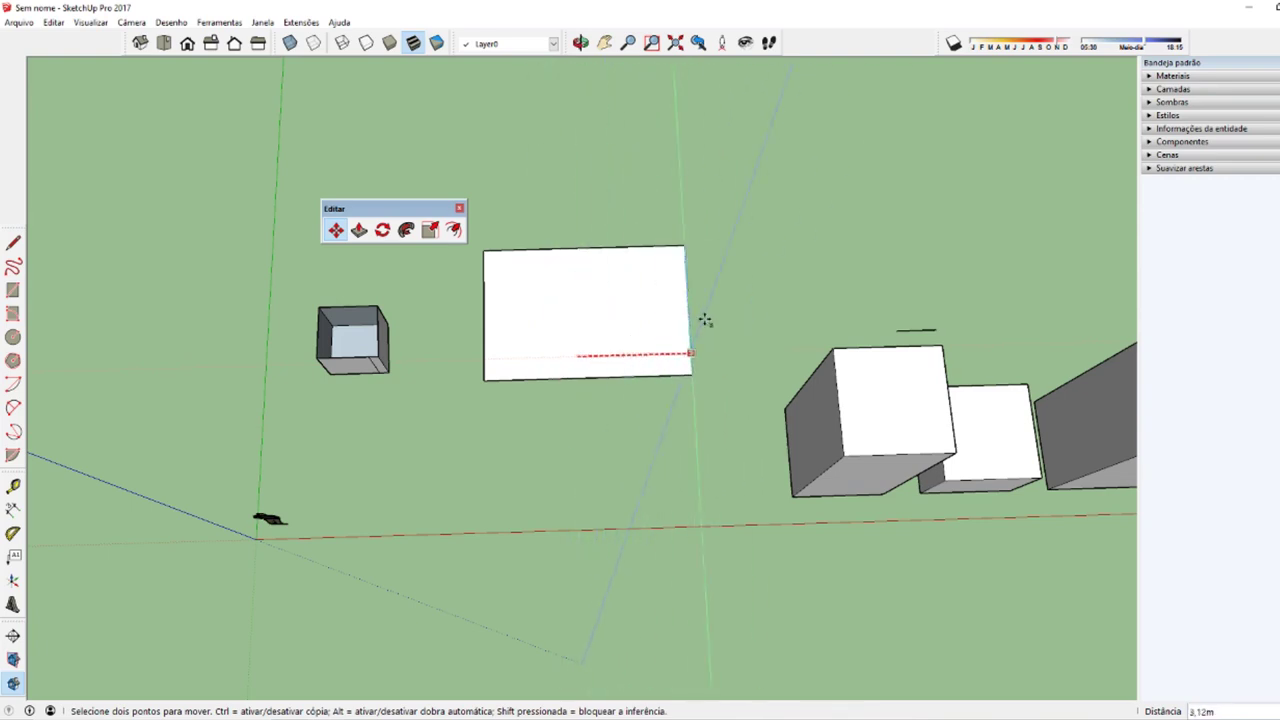
{"action": "left_click", "coordinate": [686, 349]}
{"action": "key", "text": "space"}
Step: Select a box's top face and pull it with Move to stretch the box
{"action": "middle_click_drag", "start_coordinate": [686, 349], "coordinate": [375, 403]}
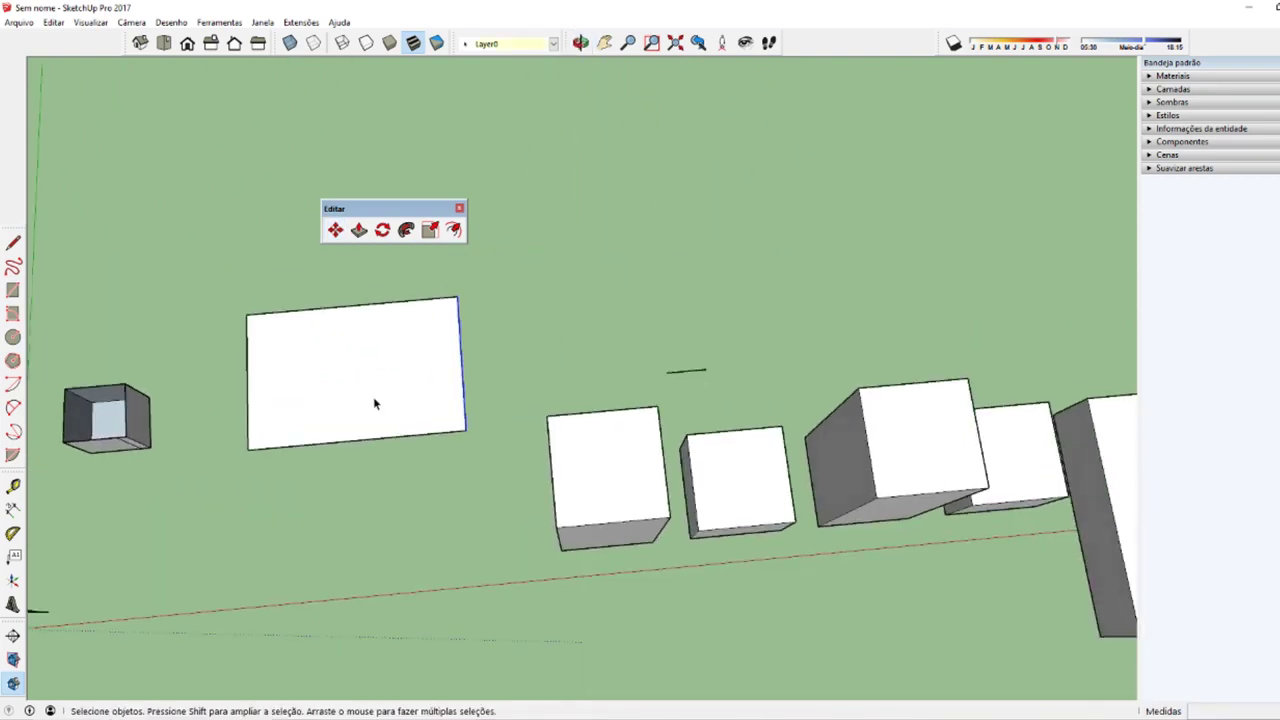
{"action": "left_click", "coordinate": [642, 462]}
{"action": "mouse_move", "coordinate": [642, 462]}
{"action": "middle_mouse_down"}
{"action": "mouse_move", "coordinate": [297, 466]}
{"action": "mouse_move", "coordinate": [282, 404]}
{"action": "middle_mouse_up"}
{"action": "key", "text": "m"}
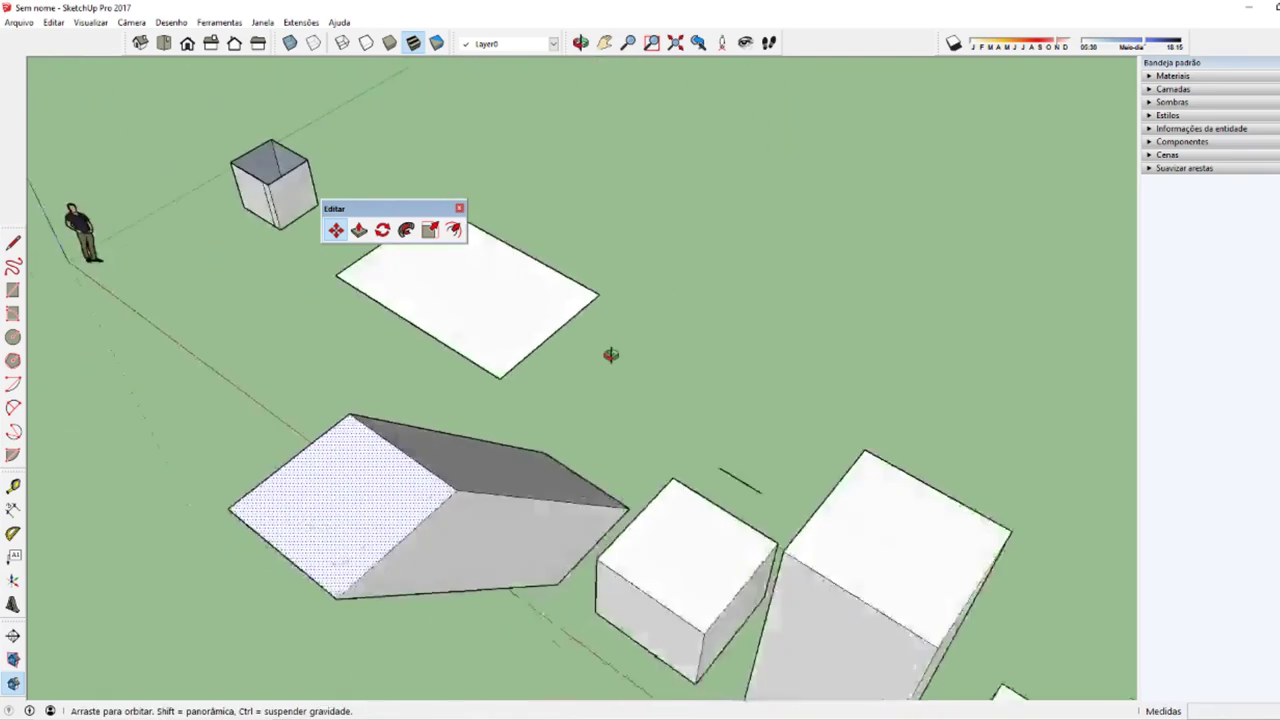
{"action": "mouse_move", "coordinate": [178, 353]}
{"action": "middle_mouse_down"}
{"action": "mouse_move", "coordinate": [866, 306]}
{"action": "mouse_move", "coordinate": [640, 473]}
{"action": "mouse_move", "coordinate": [673, 449]}
{"action": "middle_mouse_up"}
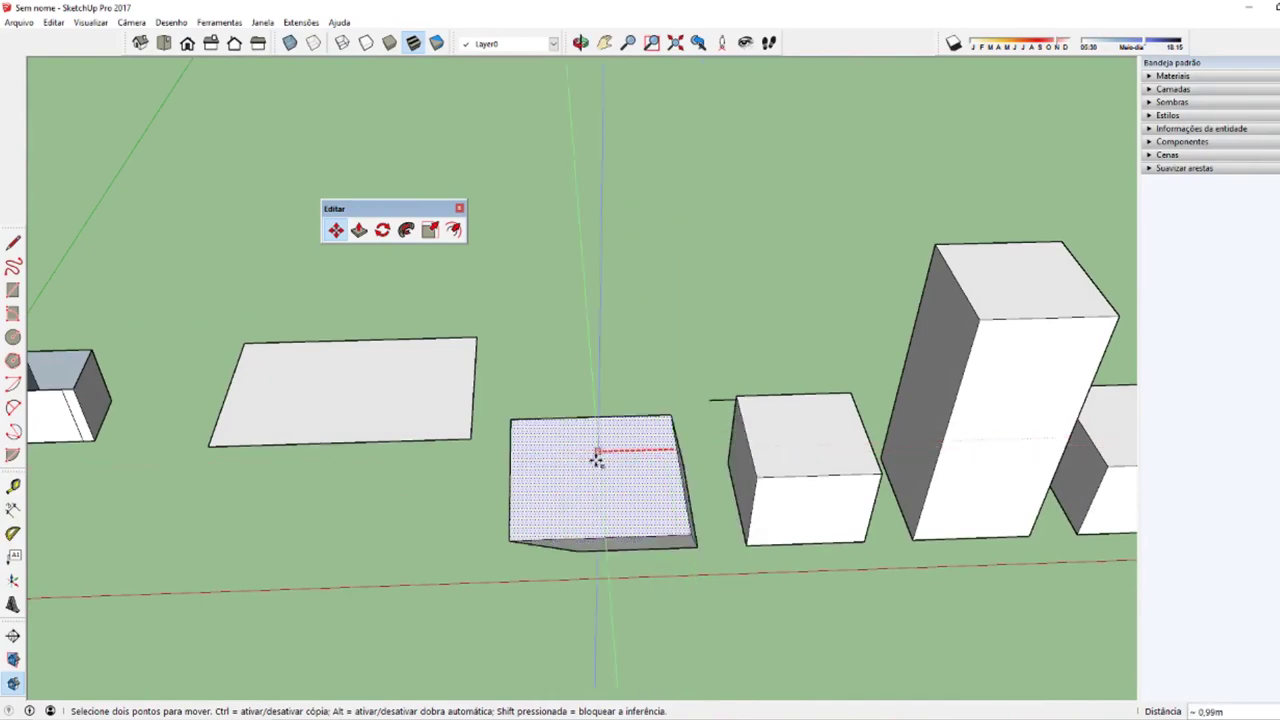
{"action": "mouse_move", "coordinate": [410, 544]}
{"action": "middle_mouse_down"}
{"action": "mouse_move", "coordinate": [686, 237]}
{"action": "mouse_move", "coordinate": [671, 523]}
{"action": "mouse_move", "coordinate": [947, 364]}
{"action": "mouse_move", "coordinate": [751, 480]}
{"action": "mouse_move", "coordinate": [223, 540]}
{"action": "mouse_move", "coordinate": [502, 530]}
{"action": "mouse_move", "coordinate": [449, 509]}
{"action": "mouse_move", "coordinate": [343, 320]}
{"action": "mouse_move", "coordinate": [486, 329]}
{"action": "mouse_move", "coordinate": [655, 505]}
{"action": "mouse_move", "coordinate": [517, 566]}
{"action": "mouse_move", "coordinate": [641, 458]}
{"action": "mouse_move", "coordinate": [657, 609]}
{"action": "mouse_move", "coordinate": [648, 658]}
{"action": "middle_mouse_up"}
{"action": "key", "text": "space"}
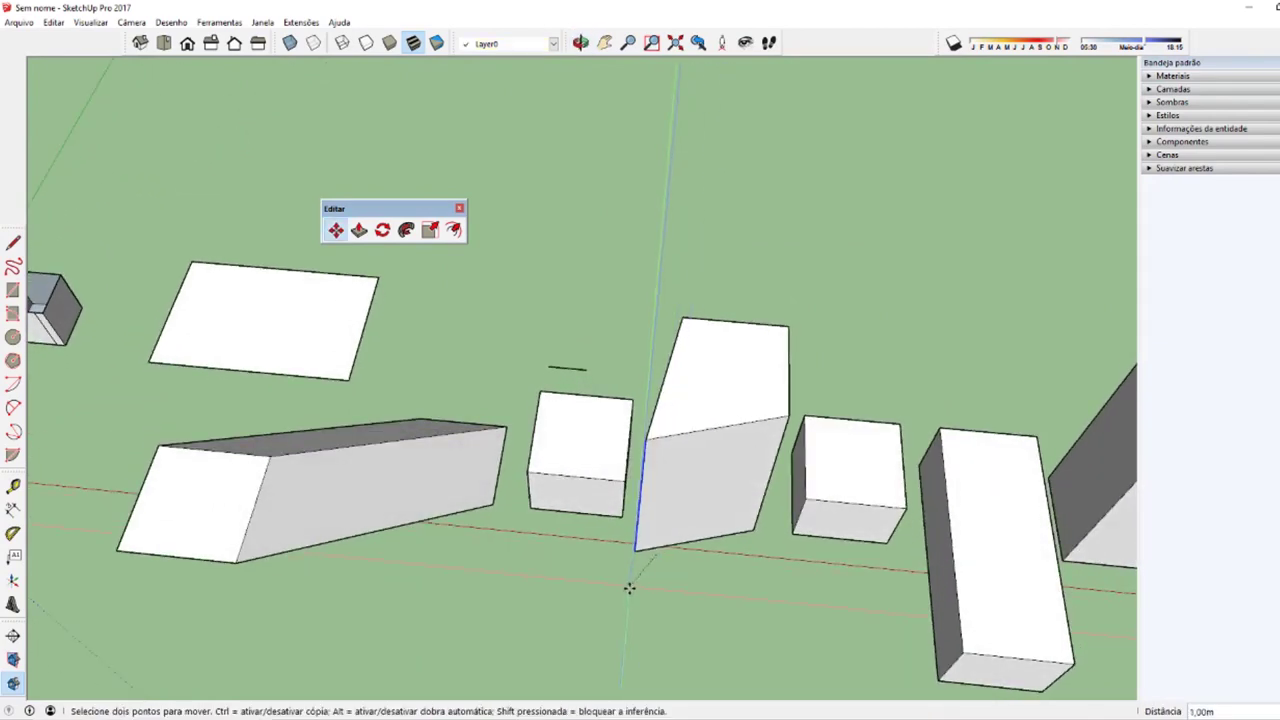
Step: Pick up the box's top face again to raise it along the blue axis
{"action": "mouse_move", "coordinate": [575, 691]}
{"action": "middle_mouse_down"}
{"action": "mouse_move", "coordinate": [660, 451]}
{"action": "mouse_move", "coordinate": [389, 409]}
{"action": "mouse_move", "coordinate": [1057, 478]}
{"action": "mouse_move", "coordinate": [789, 480]}
{"action": "mouse_move", "coordinate": [600, 563]}
{"action": "mouse_move", "coordinate": [440, 380]}
{"action": "mouse_move", "coordinate": [420, 313]}
{"action": "mouse_move", "coordinate": [352, 481]}
{"action": "middle_mouse_up"}
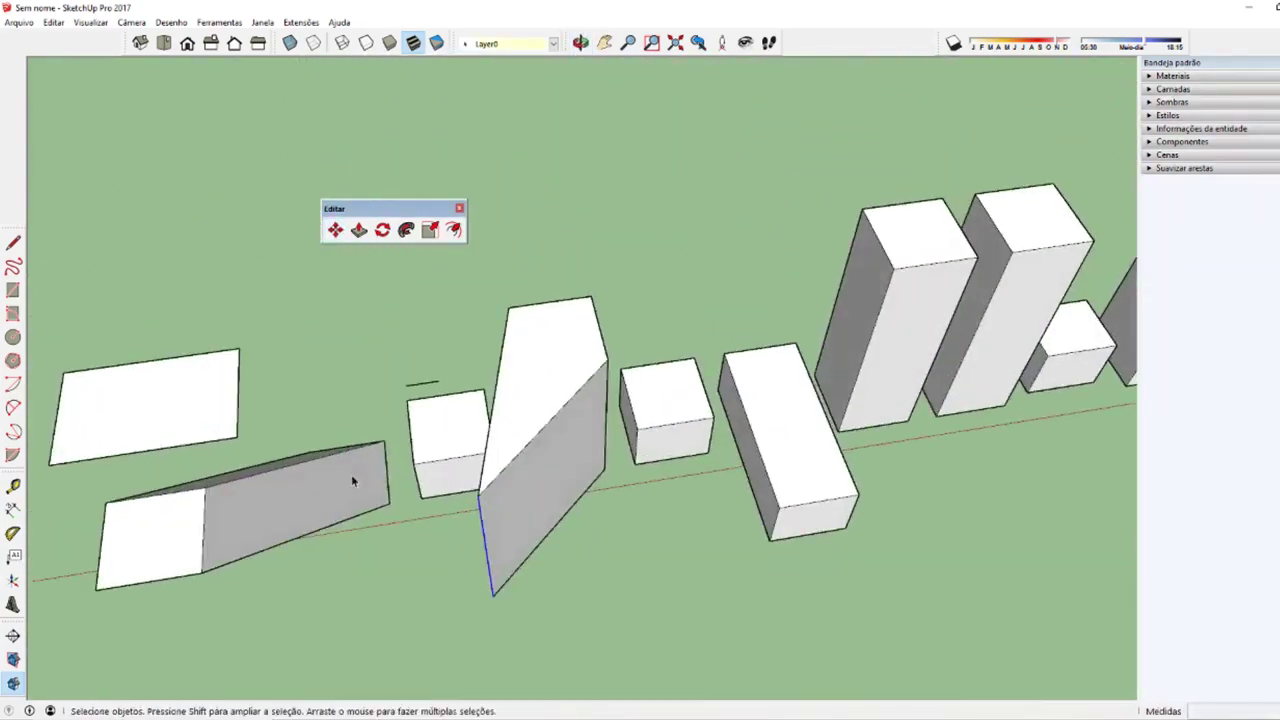
{"action": "left_click", "coordinate": [562, 362]}
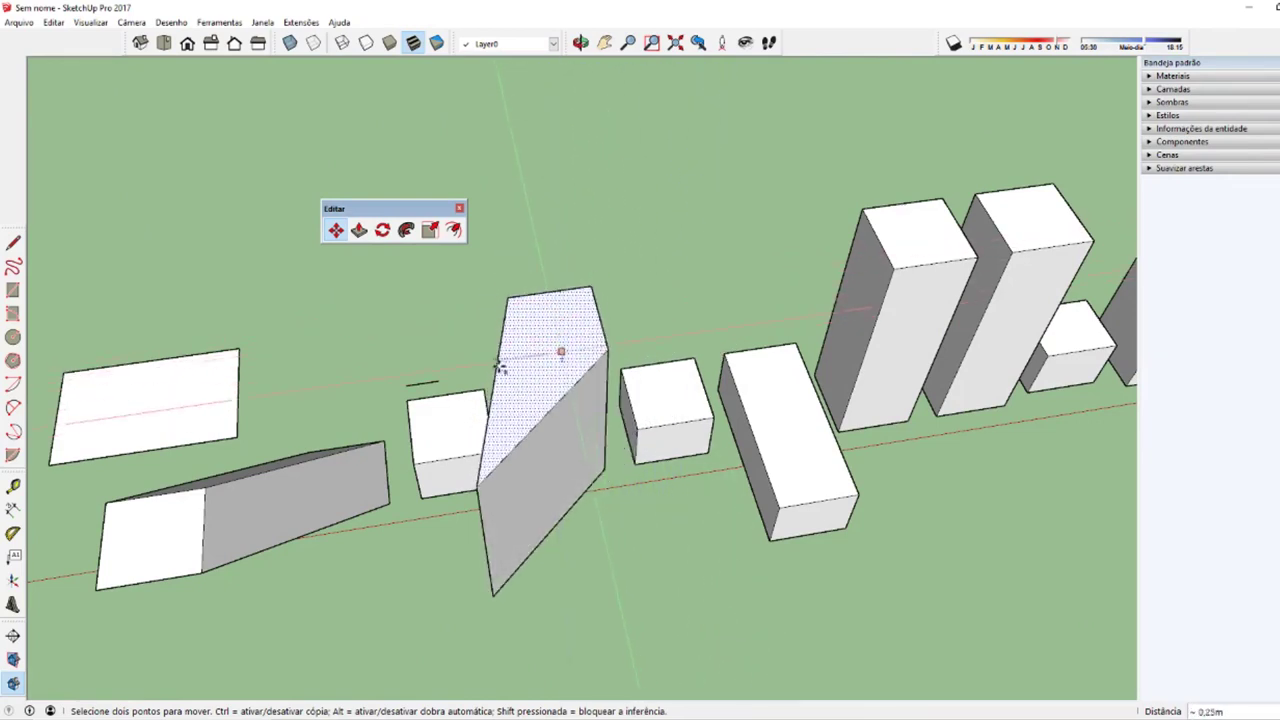
{"action": "mouse_move", "coordinate": [523, 169]}
{"action": "middle_mouse_down"}
{"action": "mouse_move", "coordinate": [445, 433]}
{"action": "mouse_move", "coordinate": [425, 418]}
{"action": "mouse_move", "coordinate": [873, 533]}
{"action": "mouse_move", "coordinate": [530, 500]}
{"action": "middle_mouse_up"}
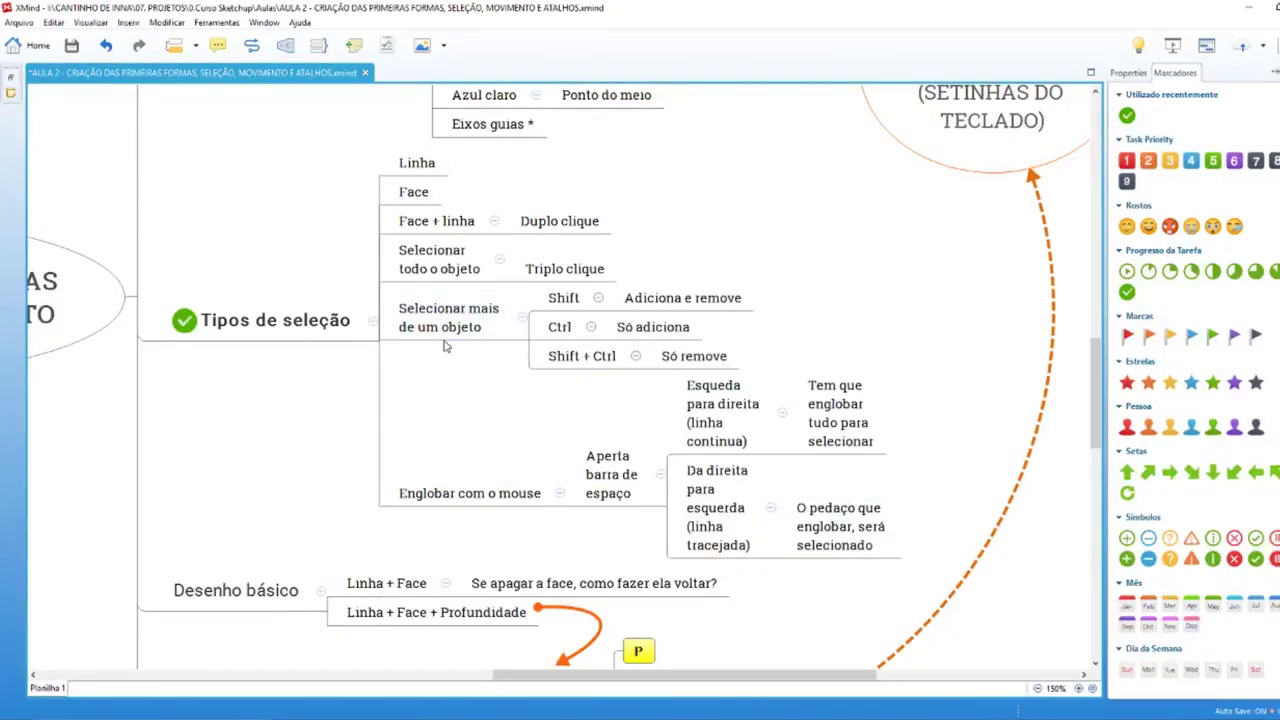
Step: Select the 'Ficar atento ao eixo' note under Mover, then orbit the SketchUp scene
{"action": "scroll", "coordinate": [687, 477], "scroll_direction": "down", "scroll_amount": 5}
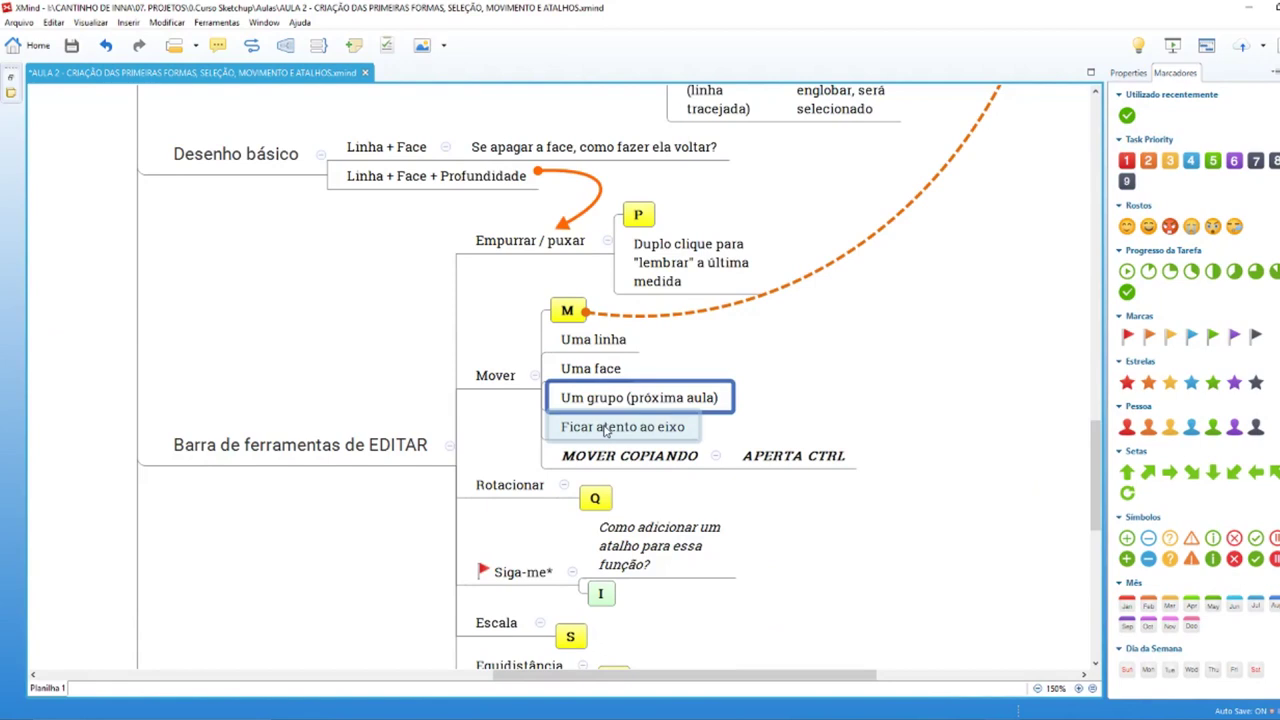
{"action": "left_click", "coordinate": [642, 438]}
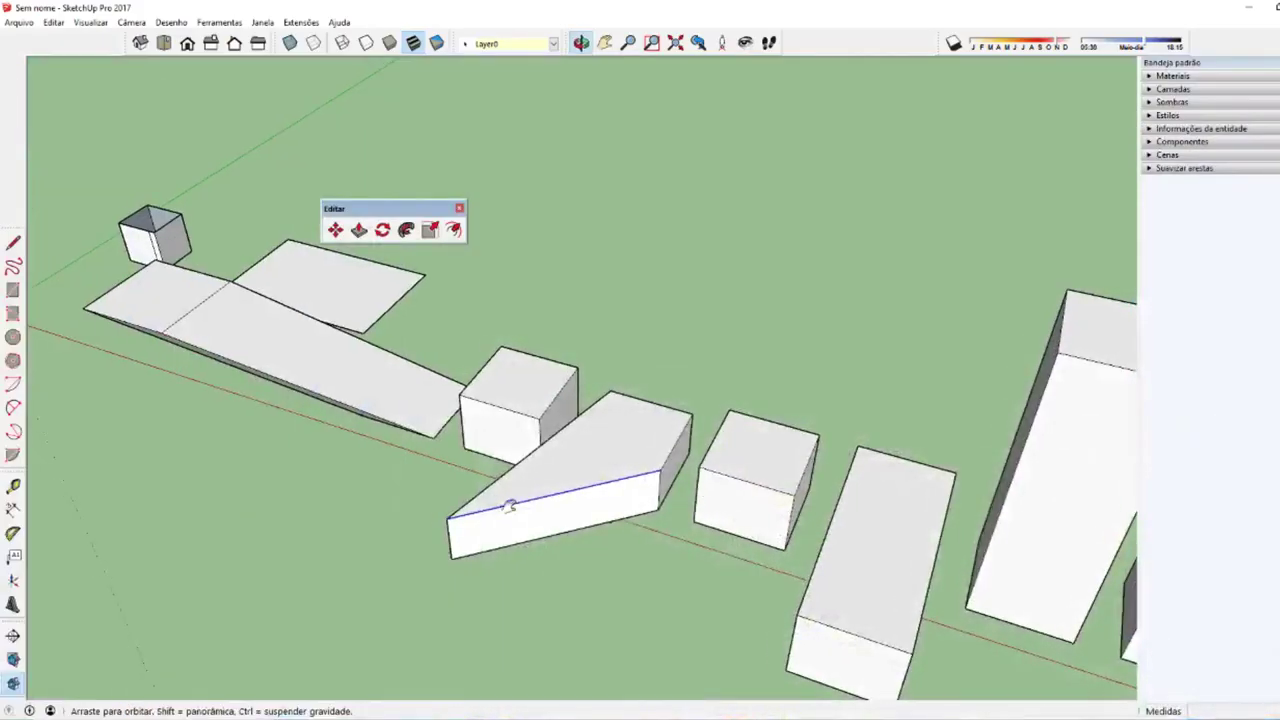
{"action": "mouse_move", "coordinate": [509, 503]}
{"action": "middle_mouse_down"}
{"action": "mouse_move", "coordinate": [457, 480]}
{"action": "mouse_move", "coordinate": [879, 528]}
{"action": "mouse_move", "coordinate": [654, 283]}
{"action": "mouse_move", "coordinate": [280, 331]}
{"action": "mouse_move", "coordinate": [514, 449]}
{"action": "middle_mouse_up"}
Step: View the flat rectangle from the top, zoomed and centered, ready to move its right edge
{"action": "left_click", "coordinate": [640, 417]}
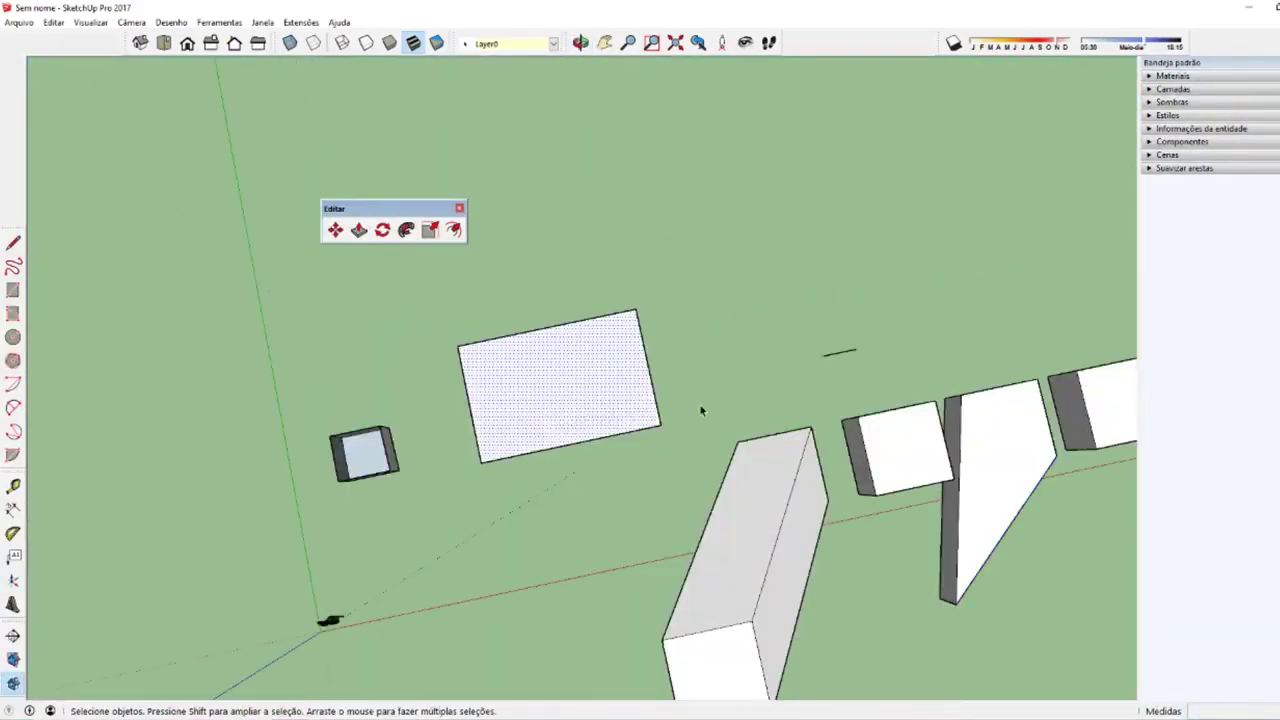
{"action": "middle_click_drag", "start_coordinate": [701, 410], "coordinate": [634, 480]}
{"action": "left_click", "coordinate": [629, 436]}
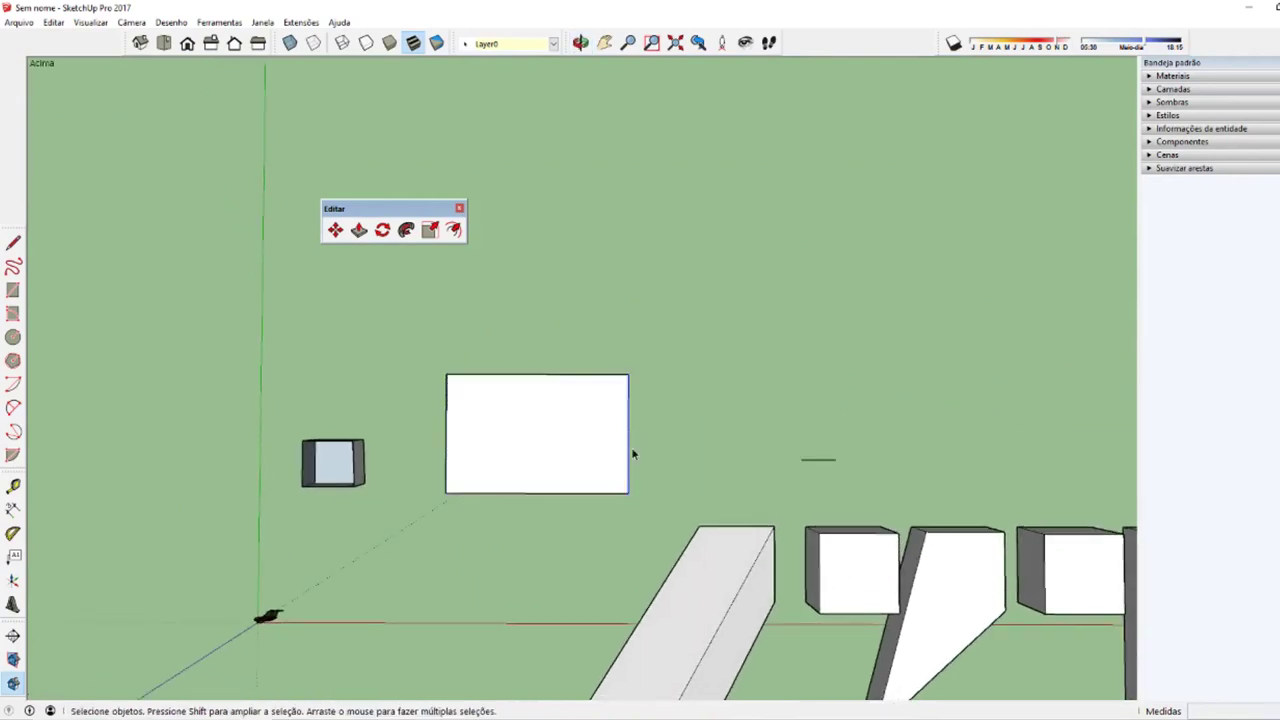
{"action": "scroll", "coordinate": [629, 440], "scroll_direction": "up", "scroll_amount": 2}
{"action": "scroll", "coordinate": [532, 467], "scroll_direction": "up", "scroll_amount": 2}
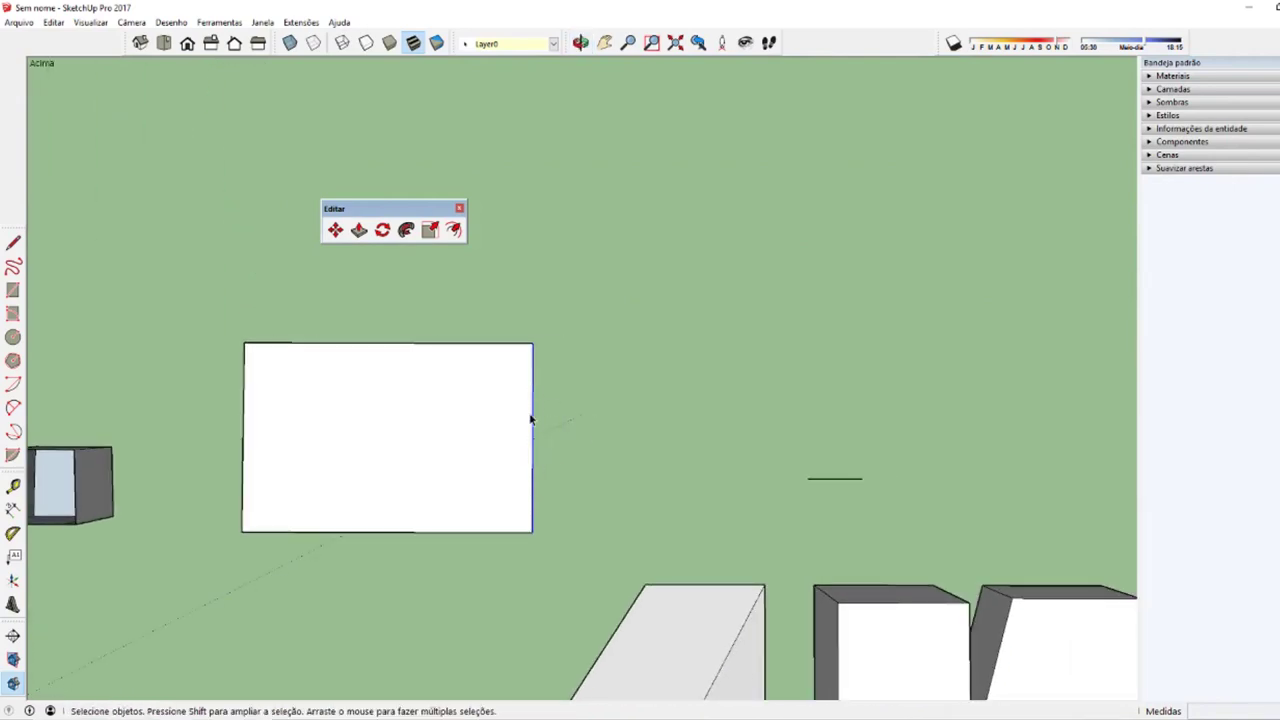
{"action": "middle_click_drag", "start_coordinate": [531, 420], "coordinate": [600, 400], "text": "shift"}
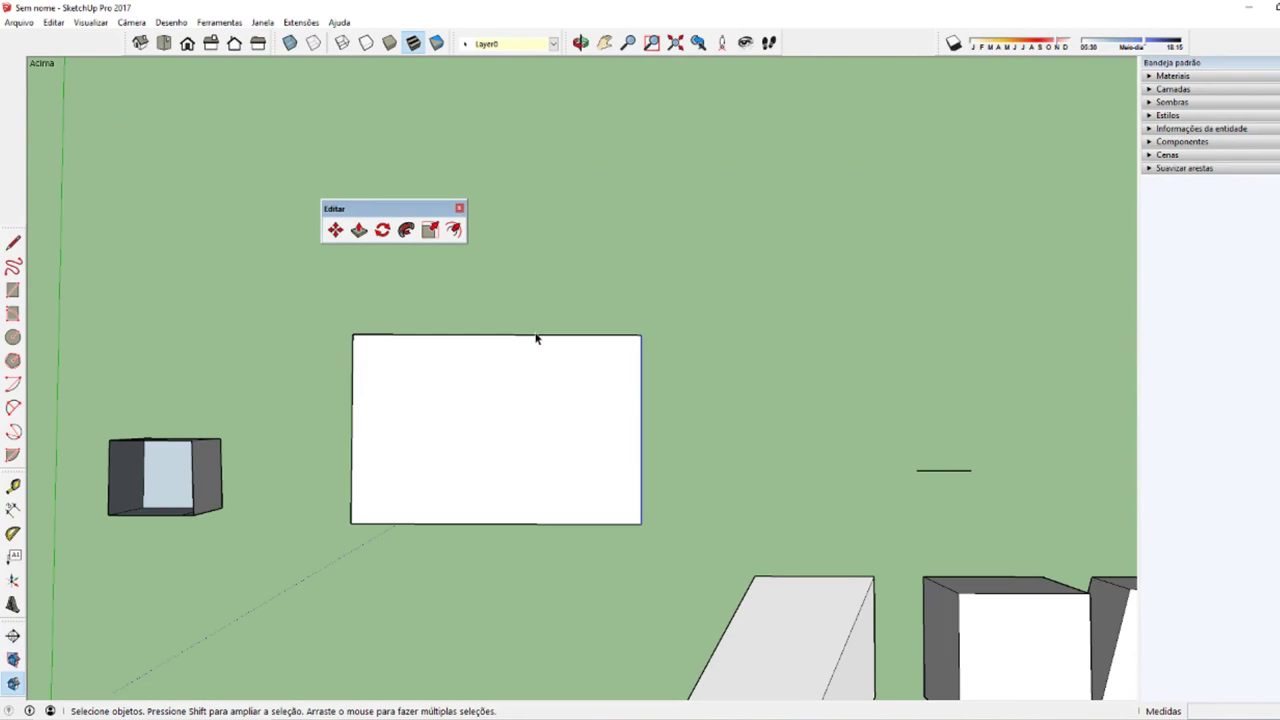
{"action": "scroll", "coordinate": [582, 450], "scroll_direction": "down", "scroll_amount": 1}
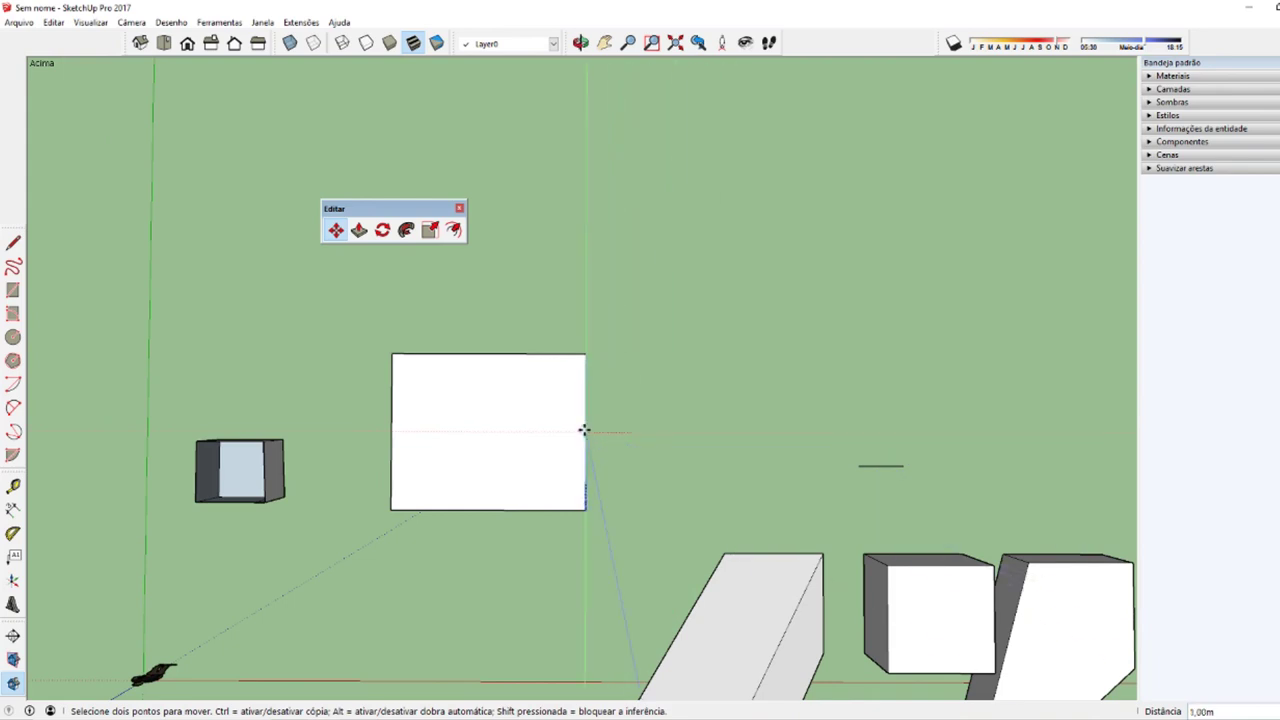
{"action": "key", "text": "ctrl"}
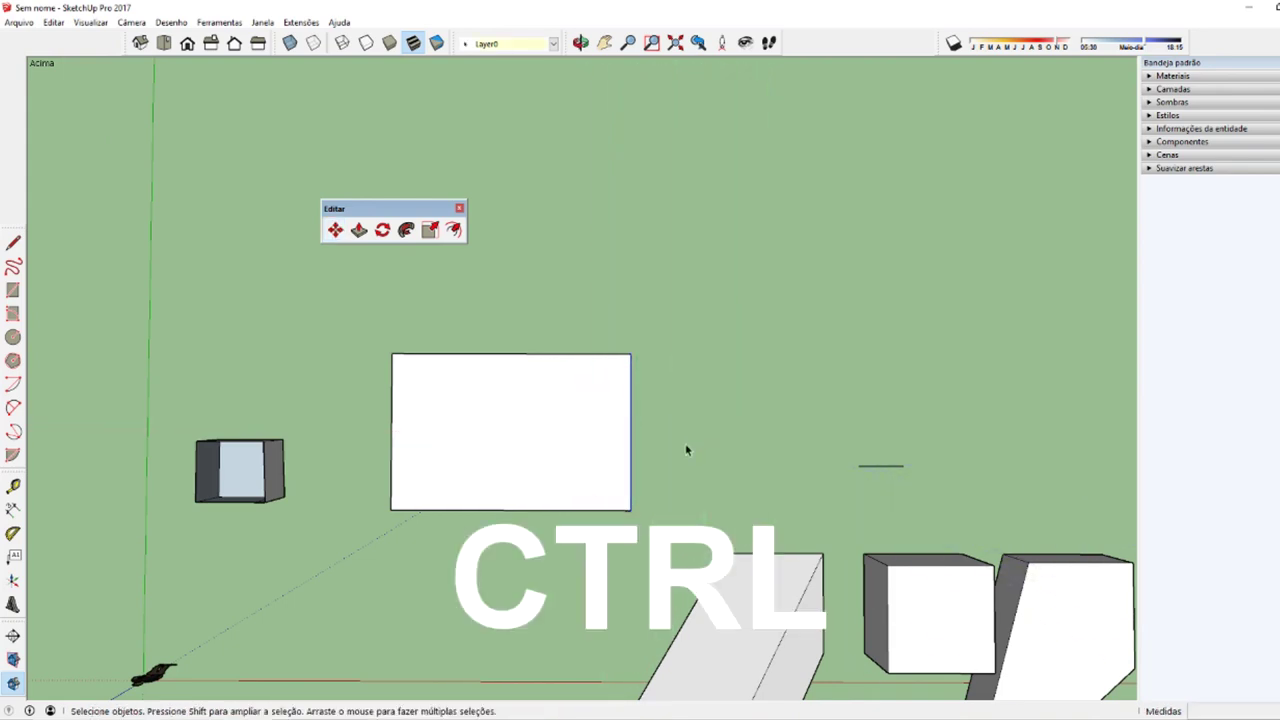
{"action": "mouse_move", "coordinate": [685, 450]}
{"action": "middle_mouse_down"}
{"action": "mouse_move", "coordinate": [723, 337]}
{"action": "mouse_move", "coordinate": [689, 526]}
{"action": "mouse_move", "coordinate": [708, 563]}
{"action": "middle_mouse_up"}
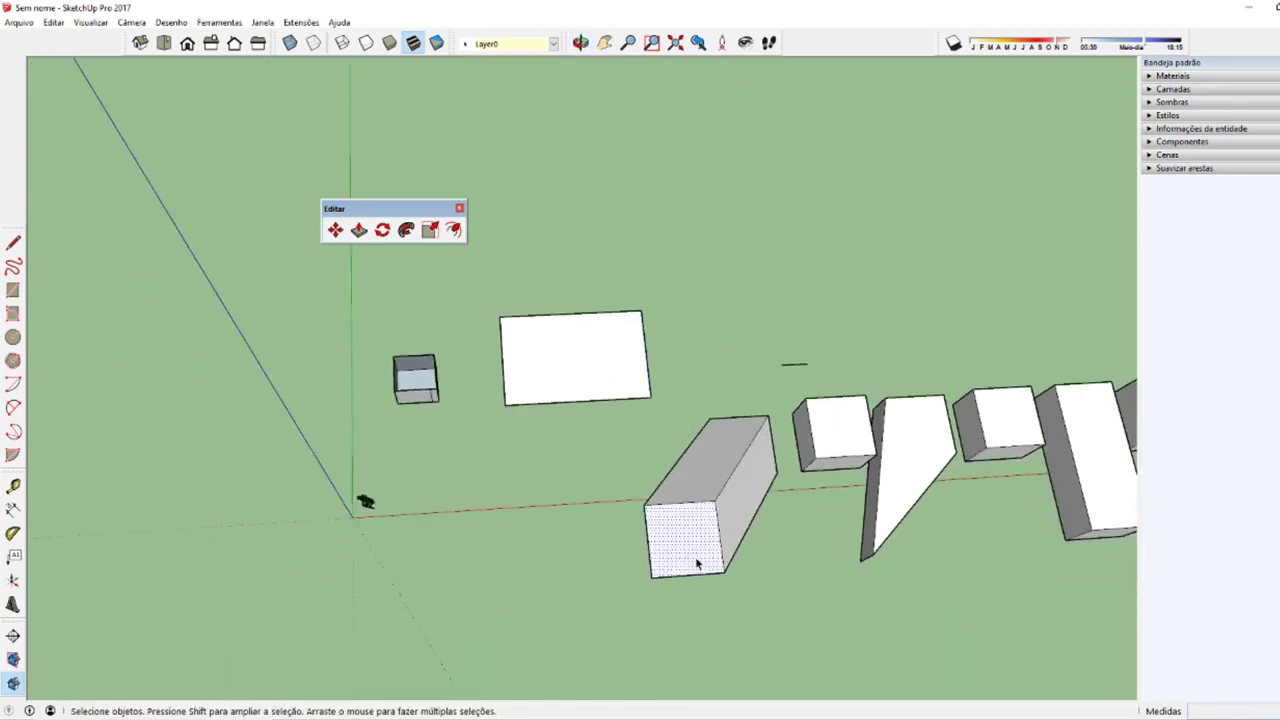
Step: Start a Ctrl copy of the long box's front face, then cancel it
{"action": "key", "text": "m"}
{"action": "left_click", "coordinate": [697, 565]}
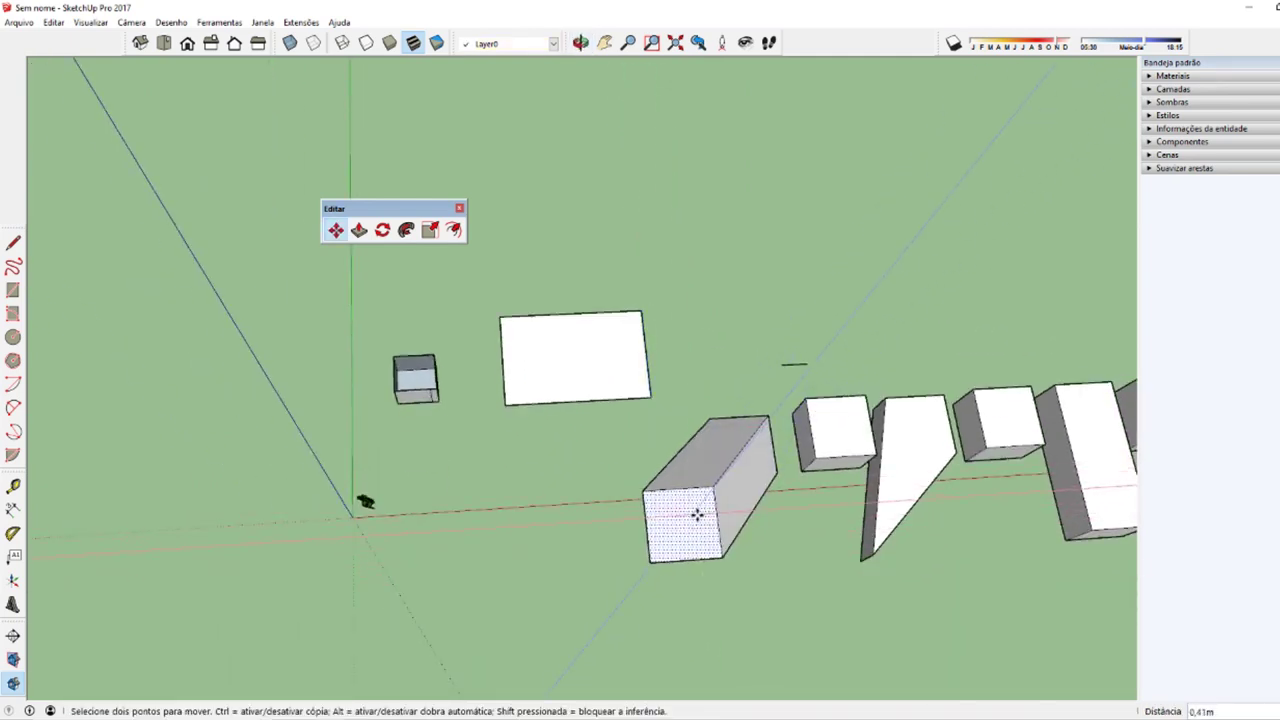
{"action": "key", "text": "ctrl"}
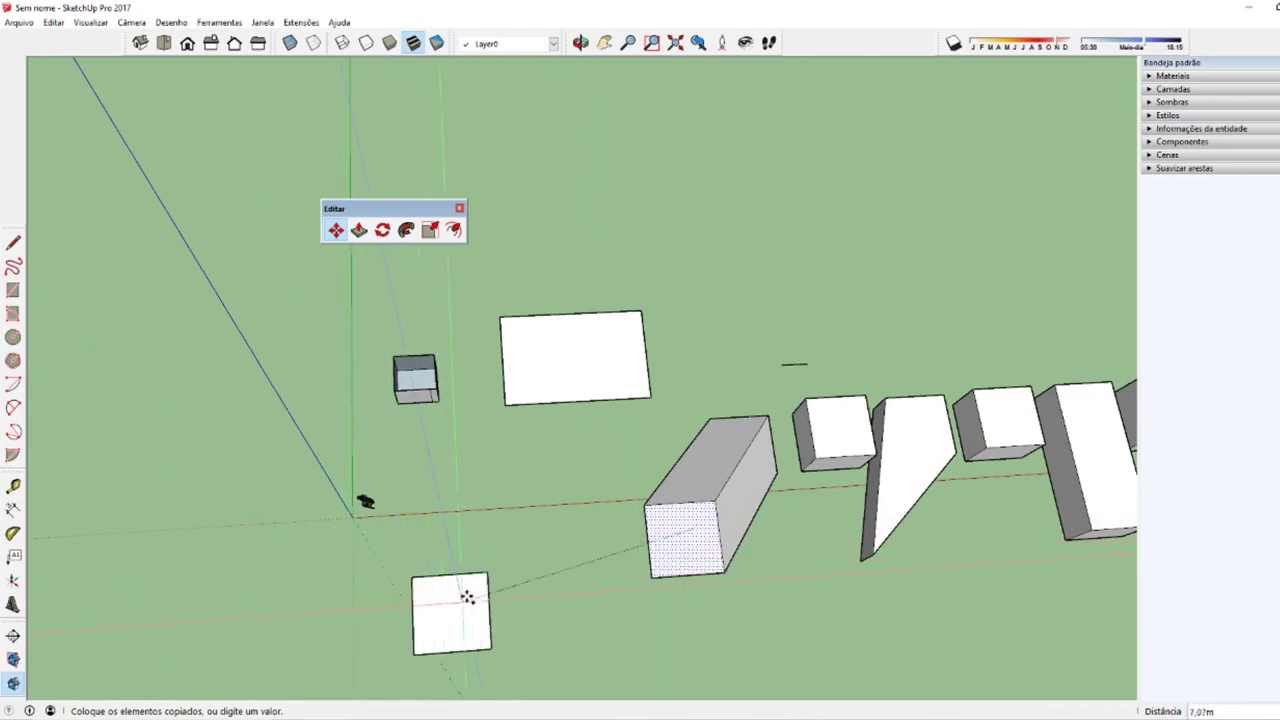
{"action": "key", "text": "space"}
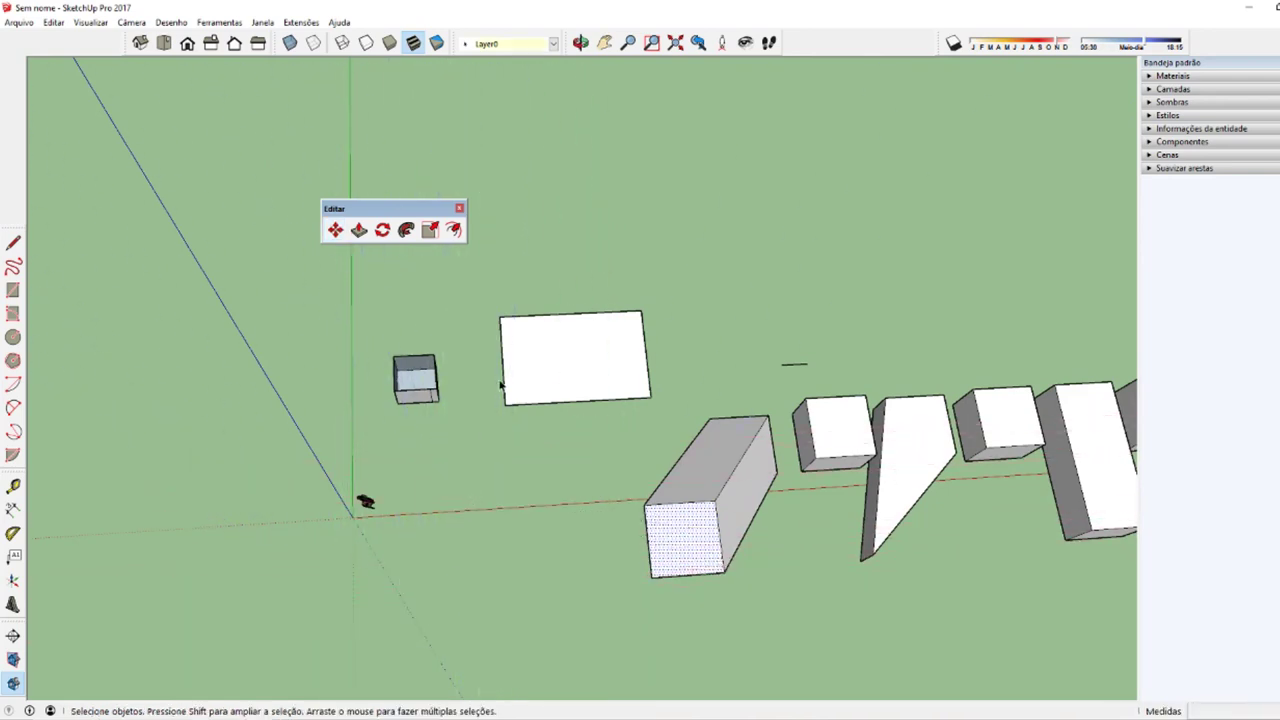
Step: Copy the flat rectangle upward with Move plus Ctrl, placing the copy above the original
{"action": "left_click", "coordinate": [534, 377]}
{"action": "middle_click_drag", "start_coordinate": [586, 356], "coordinate": [517, 429]}
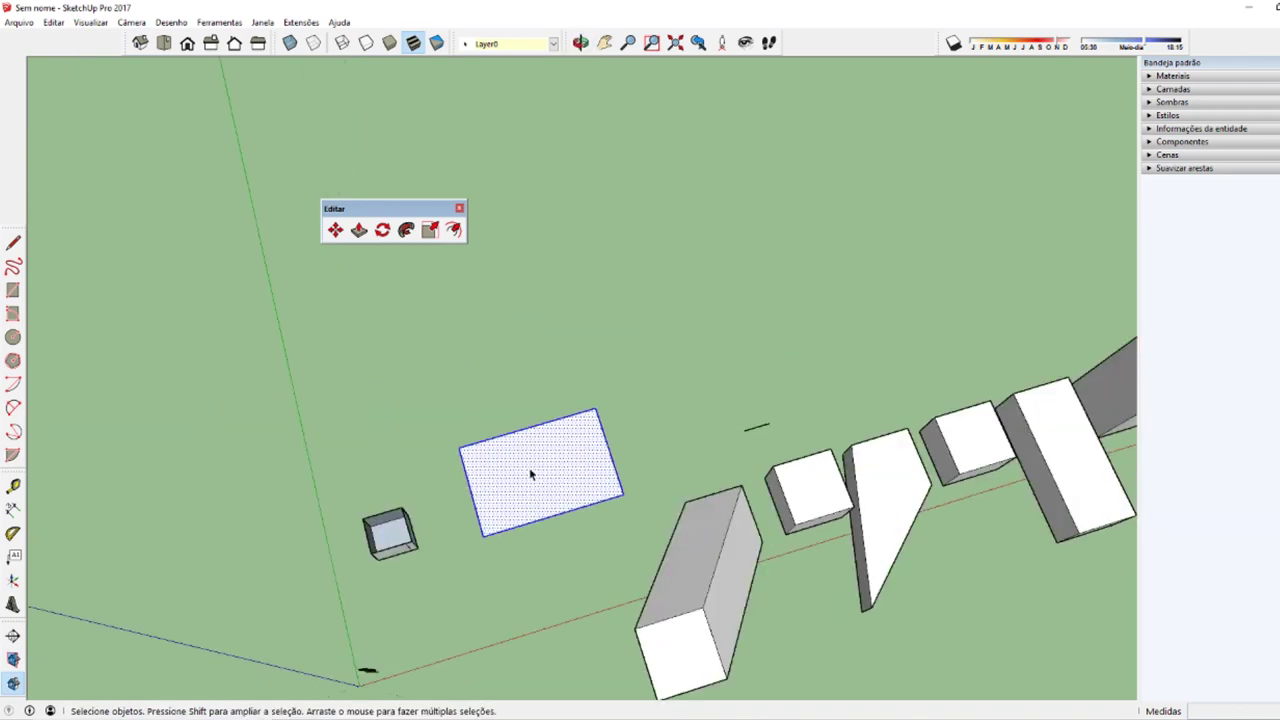
{"action": "key", "text": "m"}
{"action": "left_click", "coordinate": [517, 429]}
{"action": "left_click", "coordinate": [528, 449]}
{"action": "key", "text": "ctrl"}
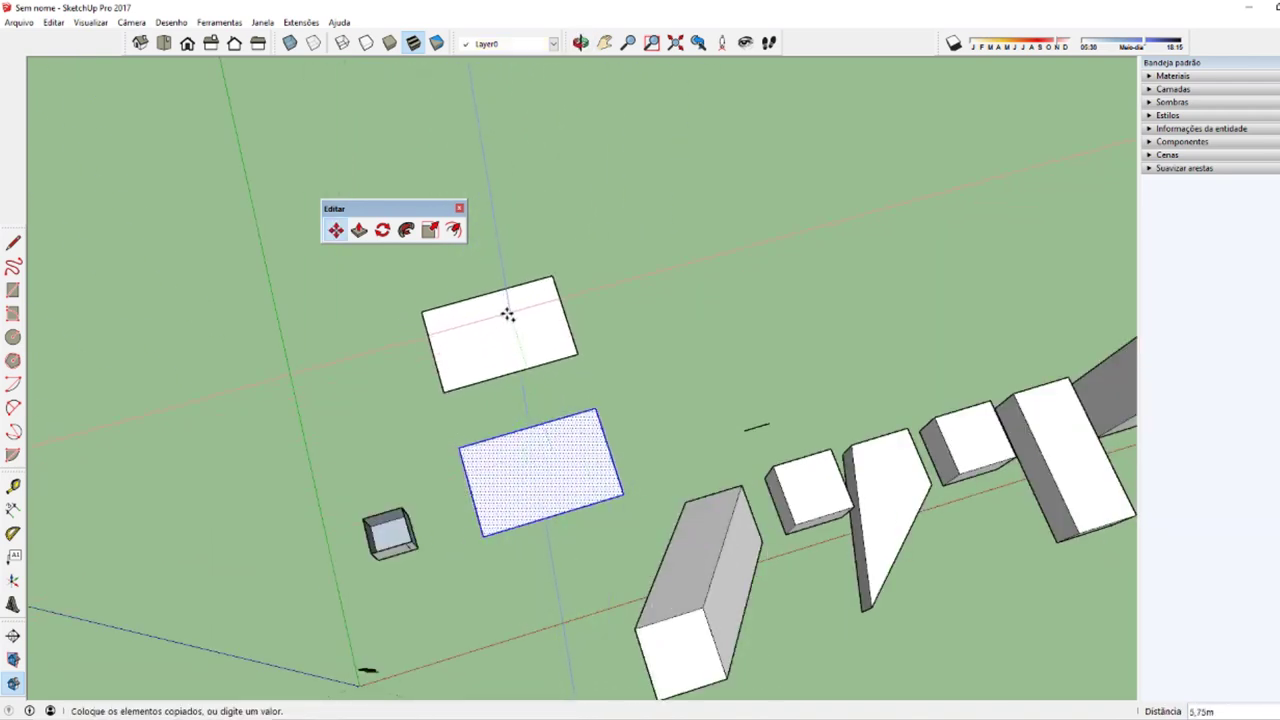
{"action": "left_click", "coordinate": [505, 305]}
{"action": "mouse_move", "coordinate": [505, 305]}
{"action": "middle_mouse_down"}
{"action": "mouse_move", "coordinate": [944, 521]}
{"action": "mouse_move", "coordinate": [407, 495]}
{"action": "middle_mouse_up"}
{"action": "key", "text": "space"}
Step: Copy the lower rectangle's right edge and face, placing the face copy to the right
{"action": "middle_click_drag", "start_coordinate": [507, 491], "coordinate": [545, 516]}
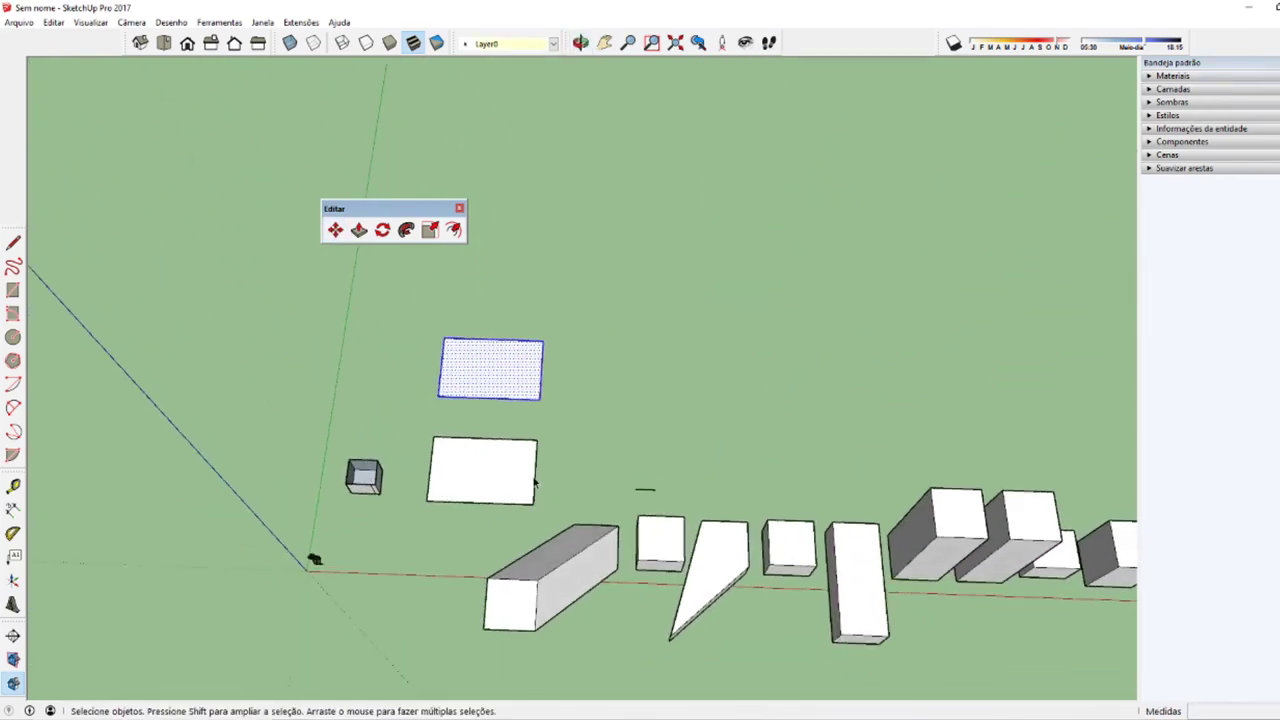
{"action": "left_click", "coordinate": [535, 483]}
{"action": "scroll", "coordinate": [535, 483], "scroll_direction": "up", "scroll_amount": 2}
{"action": "scroll", "coordinate": [535, 483], "scroll_direction": "up", "scroll_amount": 2}
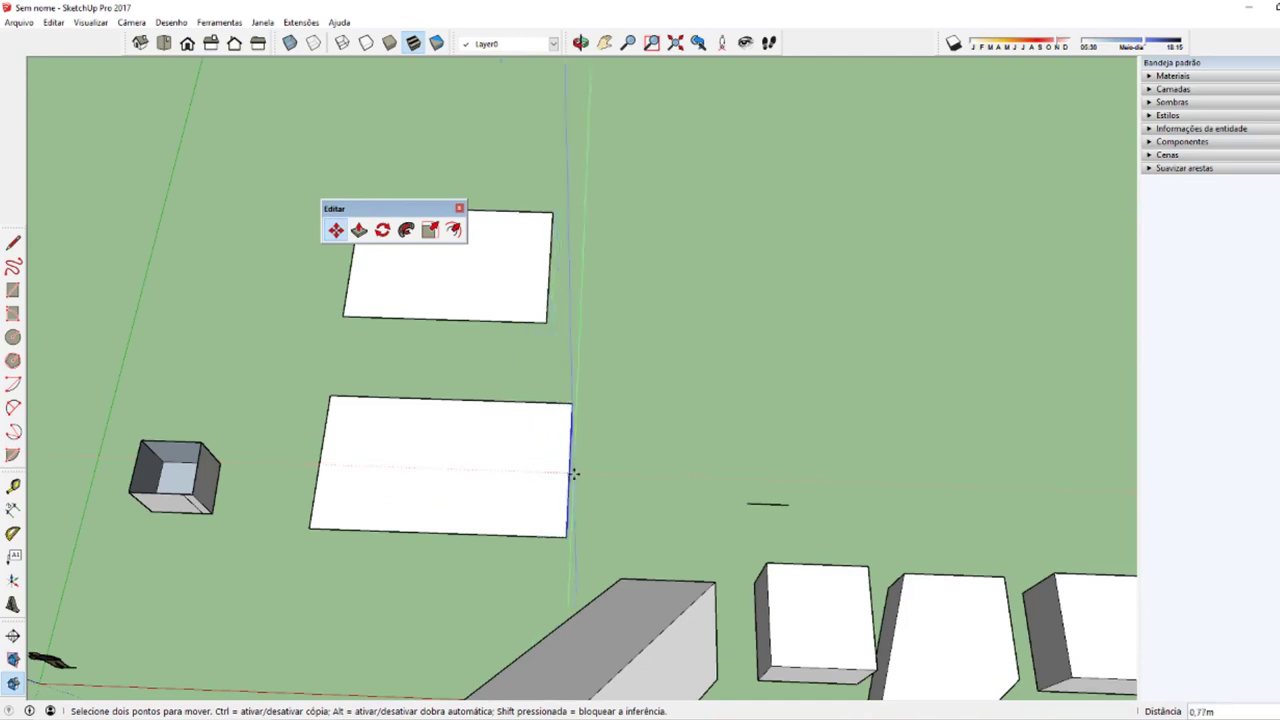
{"action": "key", "text": "ctrl"}
{"action": "left_click", "coordinate": [574, 474]}
{"action": "key", "text": "space"}
{"action": "left_click", "coordinate": [490, 461]}
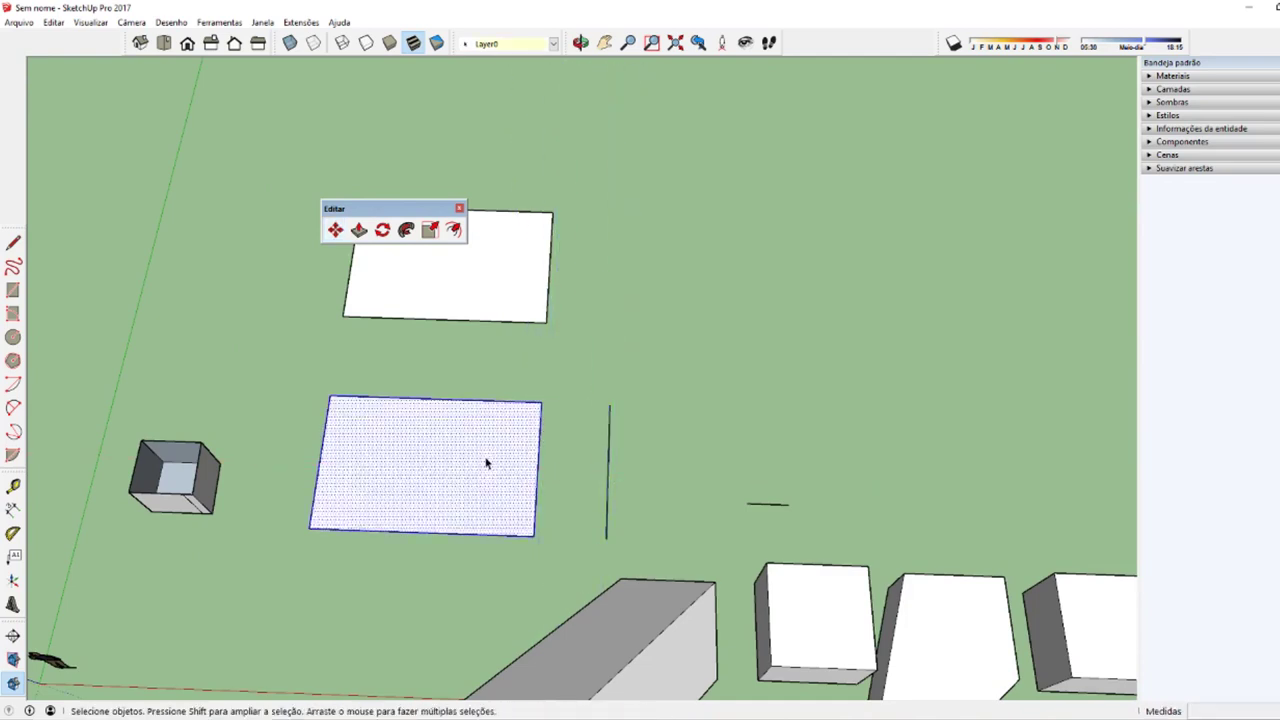
{"action": "left_click", "coordinate": [840, 354]}
{"action": "key", "text": "space"}
{"action": "scroll", "coordinate": [688, 449], "scroll_direction": "down", "scroll_amount": 1}
{"action": "scroll", "coordinate": [688, 449], "scroll_direction": "down", "scroll_amount": 1}
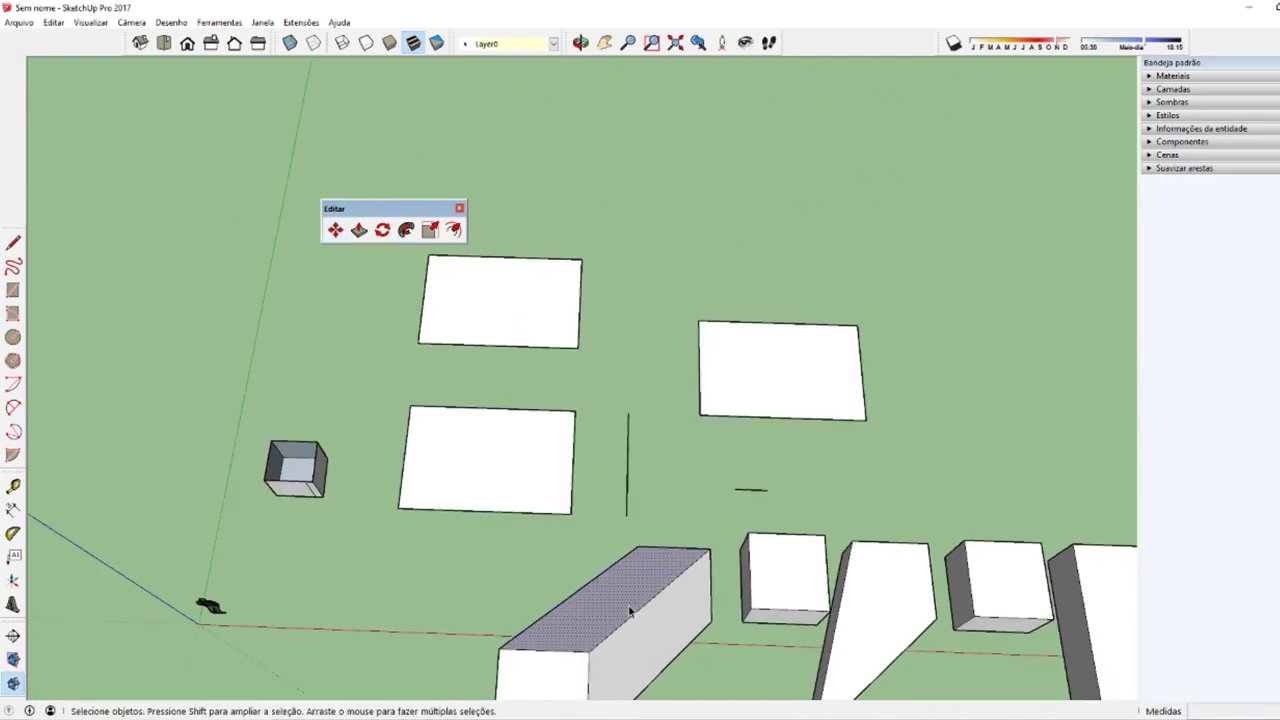
Step: Ctrl-move a copy of the long box to the front left, near the origin
{"action": "left_click", "coordinate": [612, 648]}
{"action": "middle_click_drag", "start_coordinate": [612, 648], "coordinate": [687, 505]}
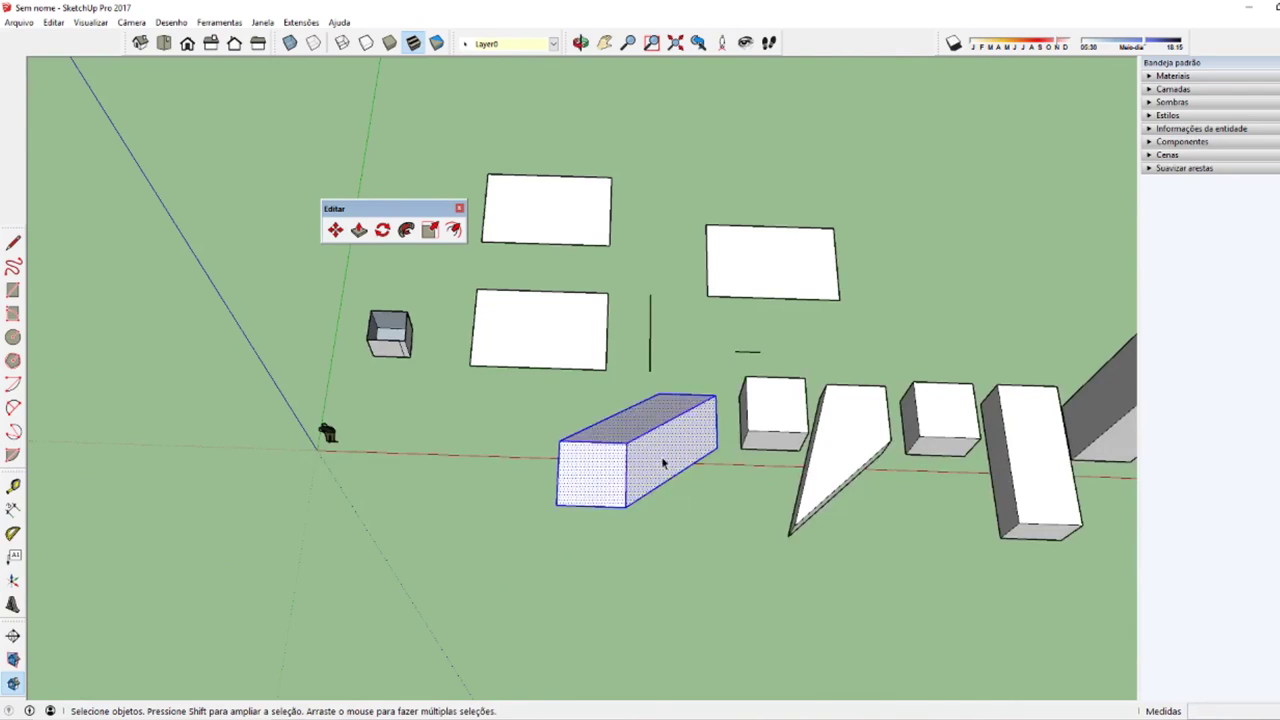
{"action": "key", "text": "m"}
{"action": "left_click", "coordinate": [705, 448]}
{"action": "key", "text": "ctrl"}
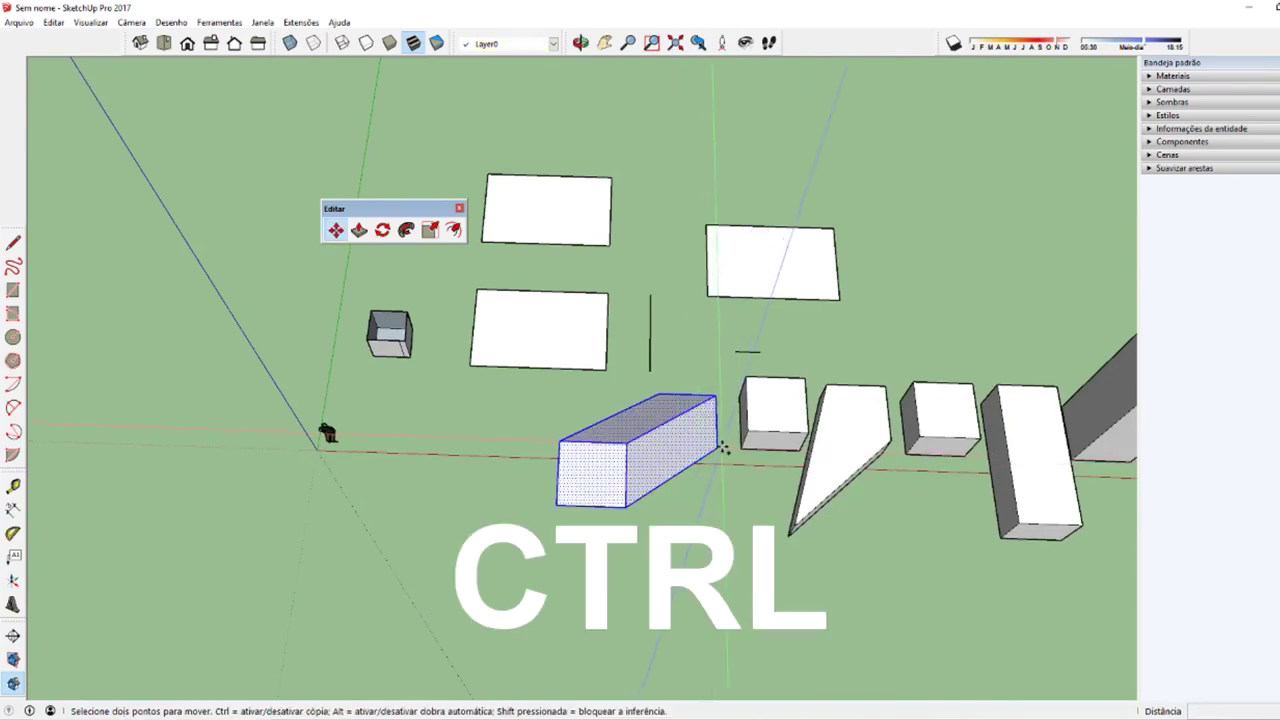
{"action": "left_click", "coordinate": [314, 540]}
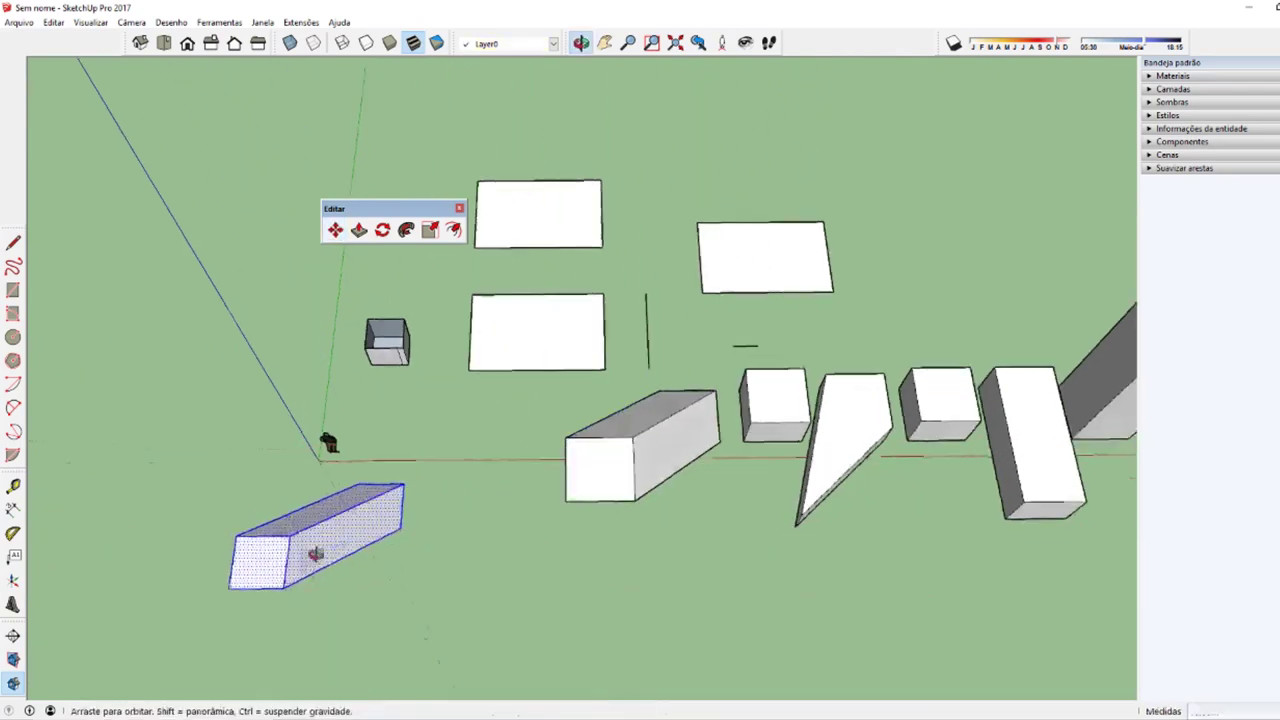
{"action": "mouse_move", "coordinate": [314, 540]}
{"action": "middle_mouse_down"}
{"action": "mouse_move", "coordinate": [625, 290]}
{"action": "mouse_move", "coordinate": [559, 251]}
{"action": "mouse_move", "coordinate": [443, 628]}
{"action": "mouse_move", "coordinate": [430, 555]}
{"action": "mouse_move", "coordinate": [528, 480]}
{"action": "mouse_move", "coordinate": [733, 509]}
{"action": "middle_mouse_up"}
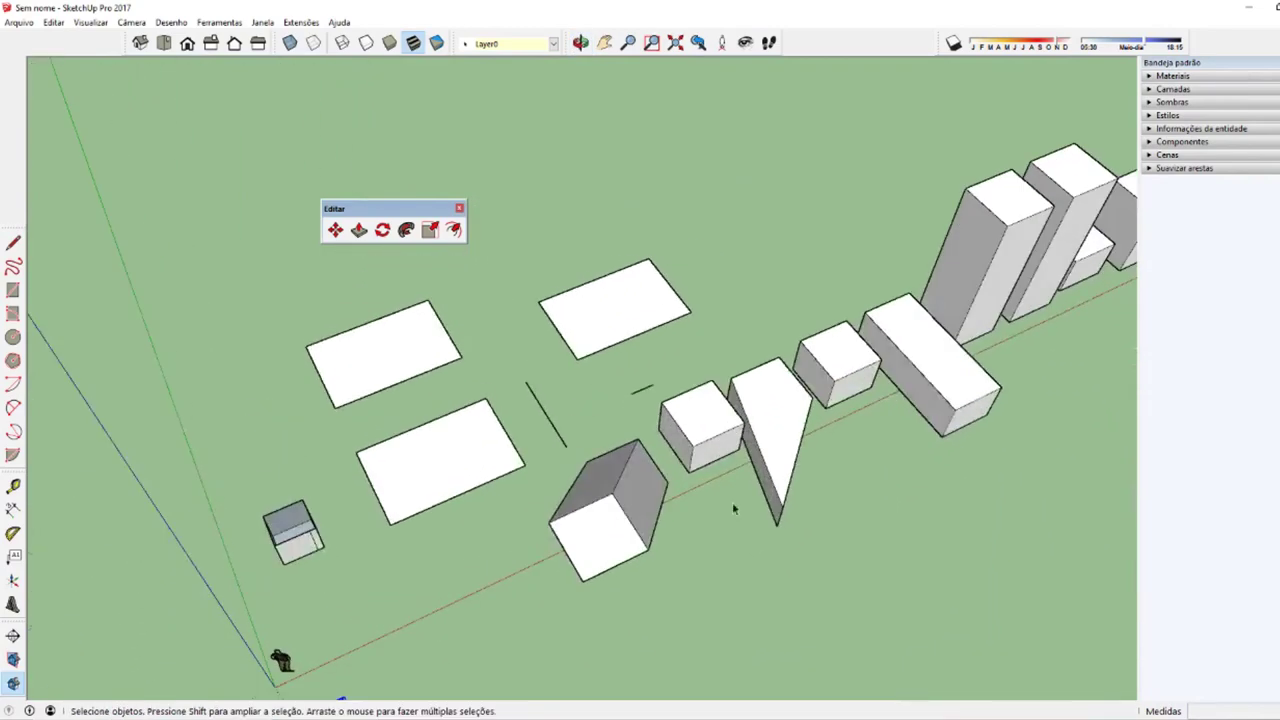
{"action": "middle_click_drag", "start_coordinate": [707, 449], "coordinate": [425, 403]}
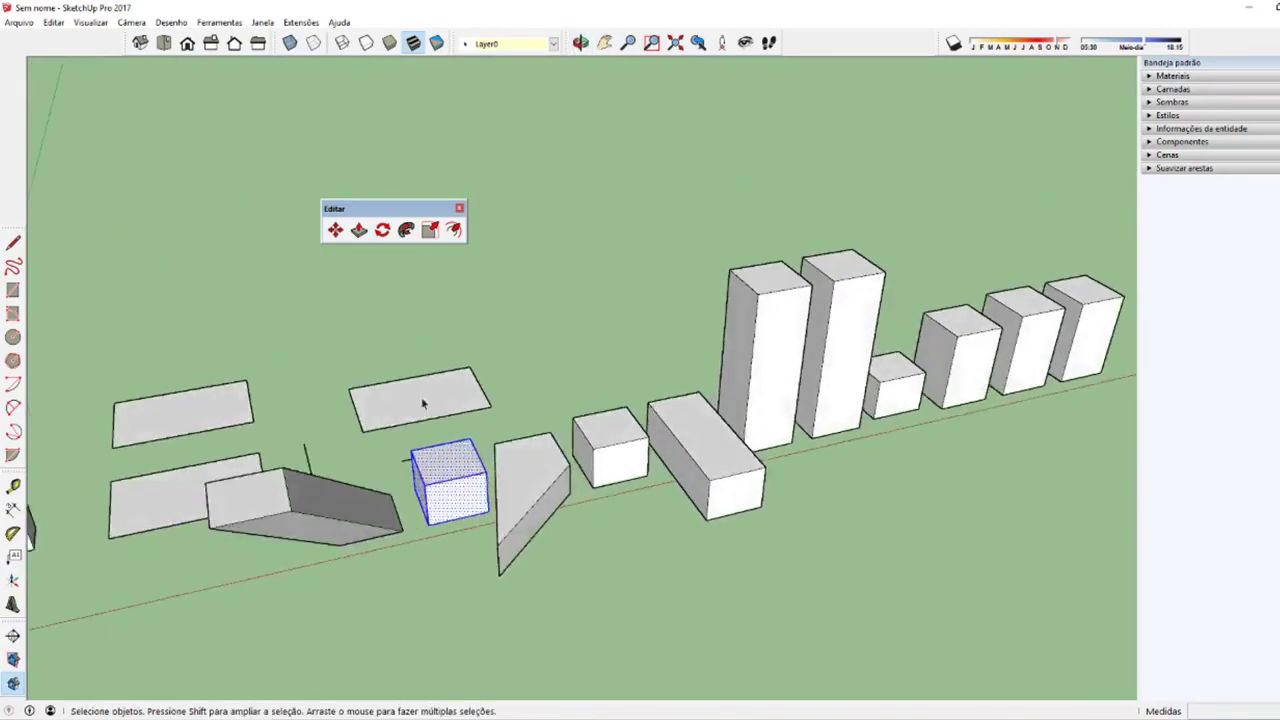
Step: Ctrl-copy the small box upward along the blue axis, placing the duplicate directly on top
{"action": "key", "text": "ctrl"}
{"action": "left_click", "coordinate": [430, 538]}
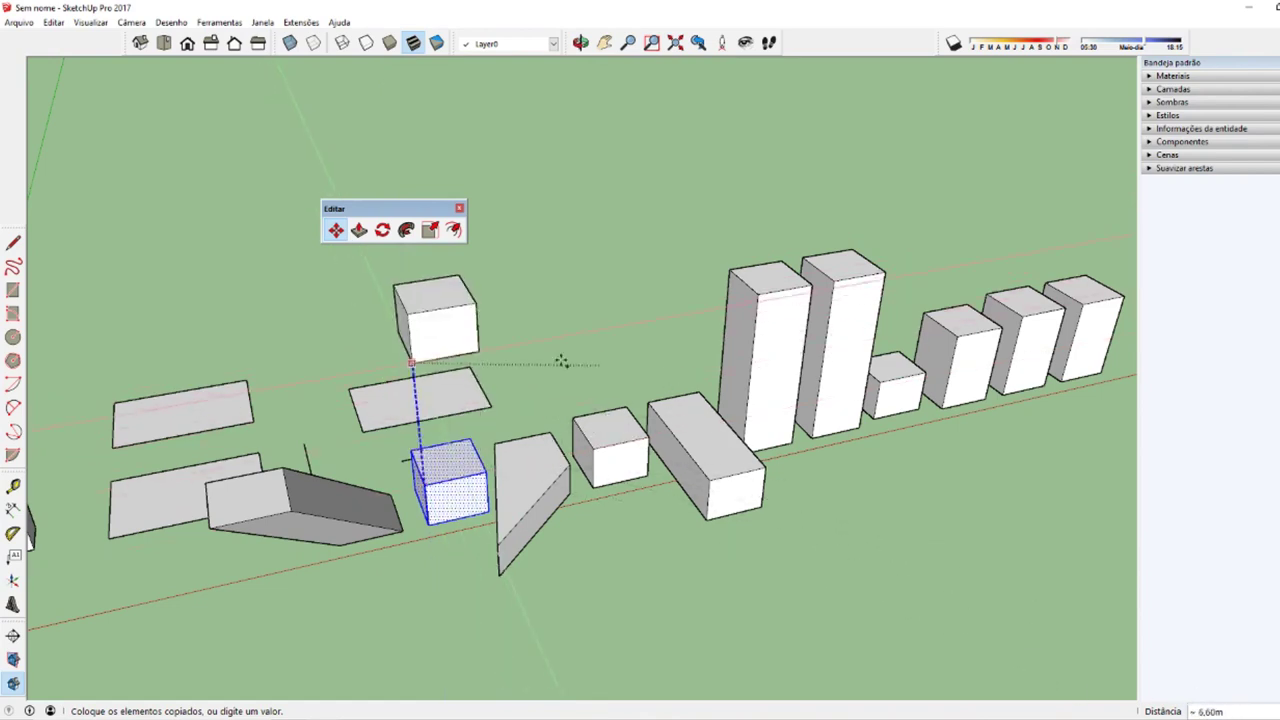
{"action": "left_click", "coordinate": [545, 334]}
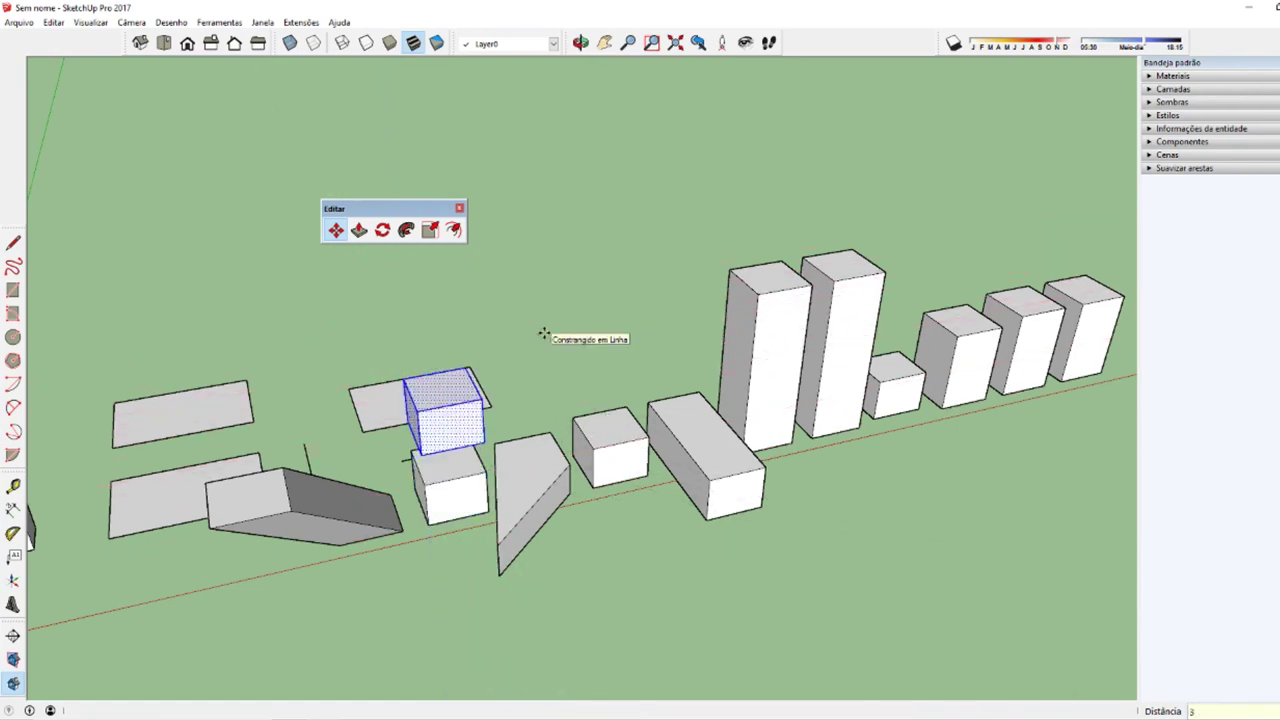
{"action": "mouse_move", "coordinate": [500, 380]}
{"action": "middle_mouse_down"}
{"action": "mouse_move", "coordinate": [686, 378]}
{"action": "mouse_move", "coordinate": [317, 476]}
{"action": "mouse_move", "coordinate": [621, 565]}
{"action": "middle_mouse_up"}
{"action": "scroll", "coordinate": [621, 562], "scroll_direction": "up", "scroll_amount": 2}
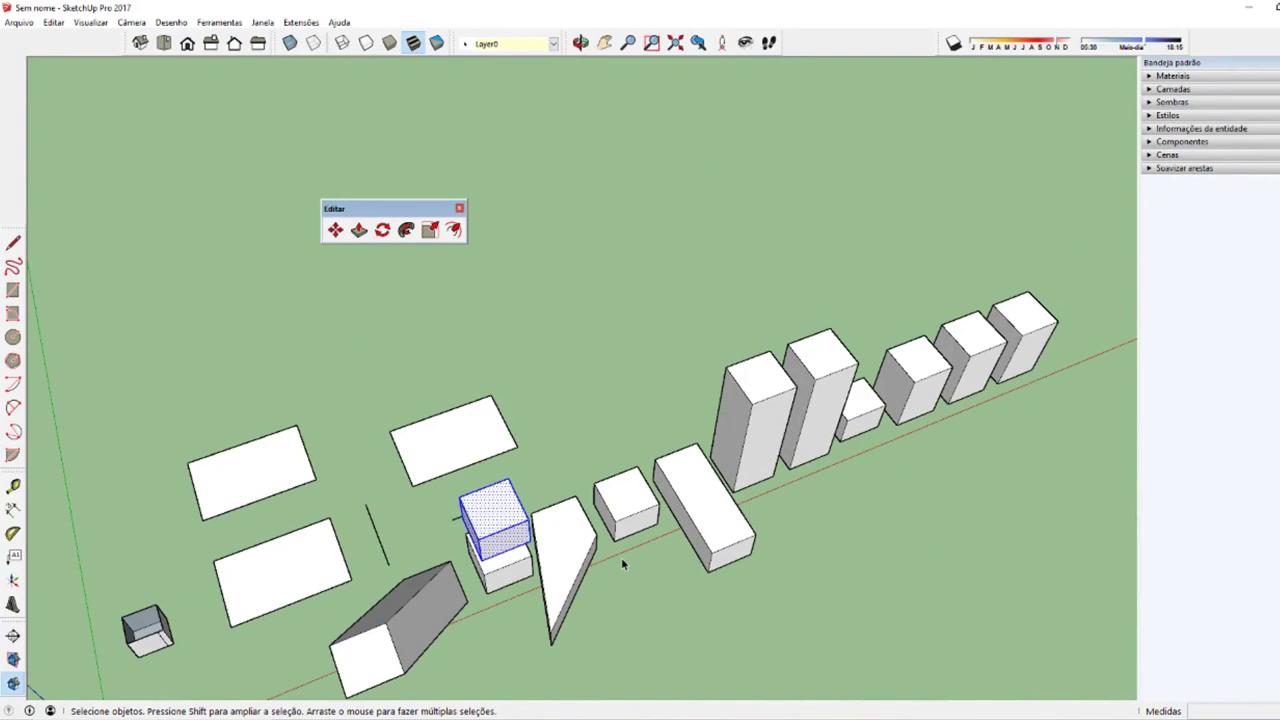
{"action": "scroll", "coordinate": [621, 557], "scroll_direction": "down", "scroll_amount": 2}
{"action": "middle_click_drag", "start_coordinate": [257, 686], "coordinate": [253, 613]}
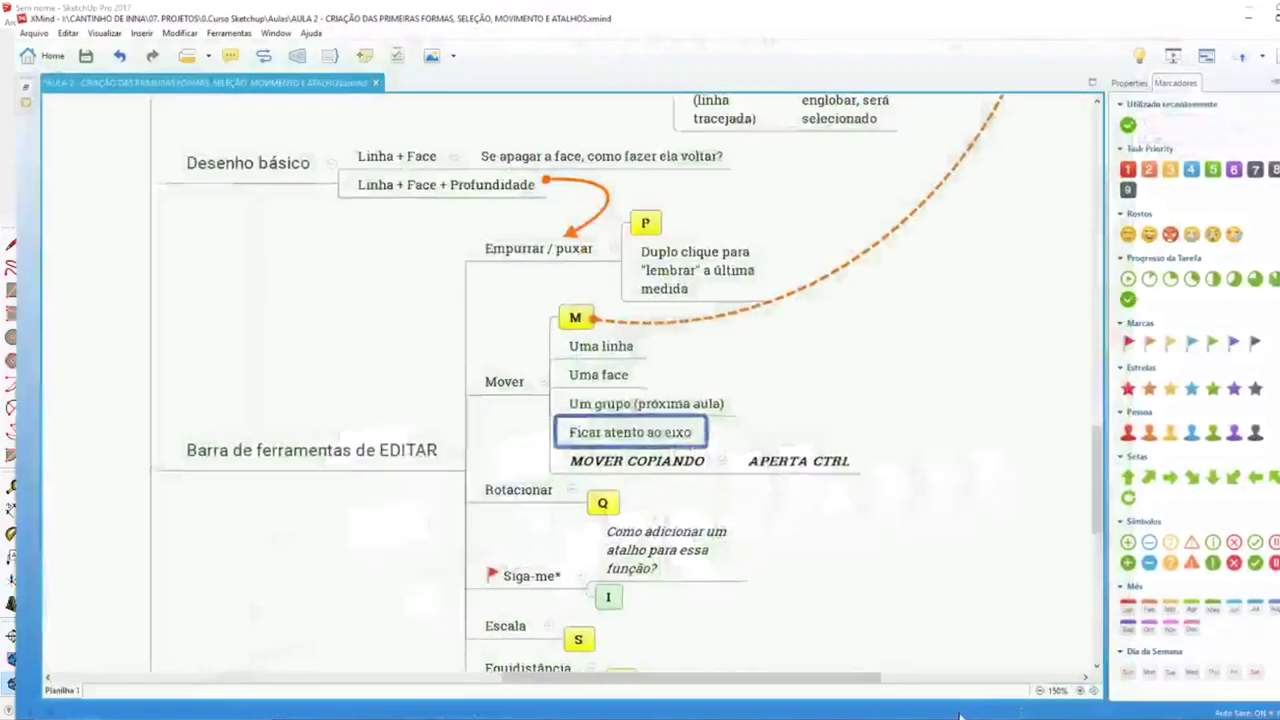
{"action": "scroll", "coordinate": [585, 605], "scroll_direction": "down", "scroll_amount": 3}
{"action": "scroll", "coordinate": [600, 610], "scroll_direction": "up", "scroll_amount": 3}
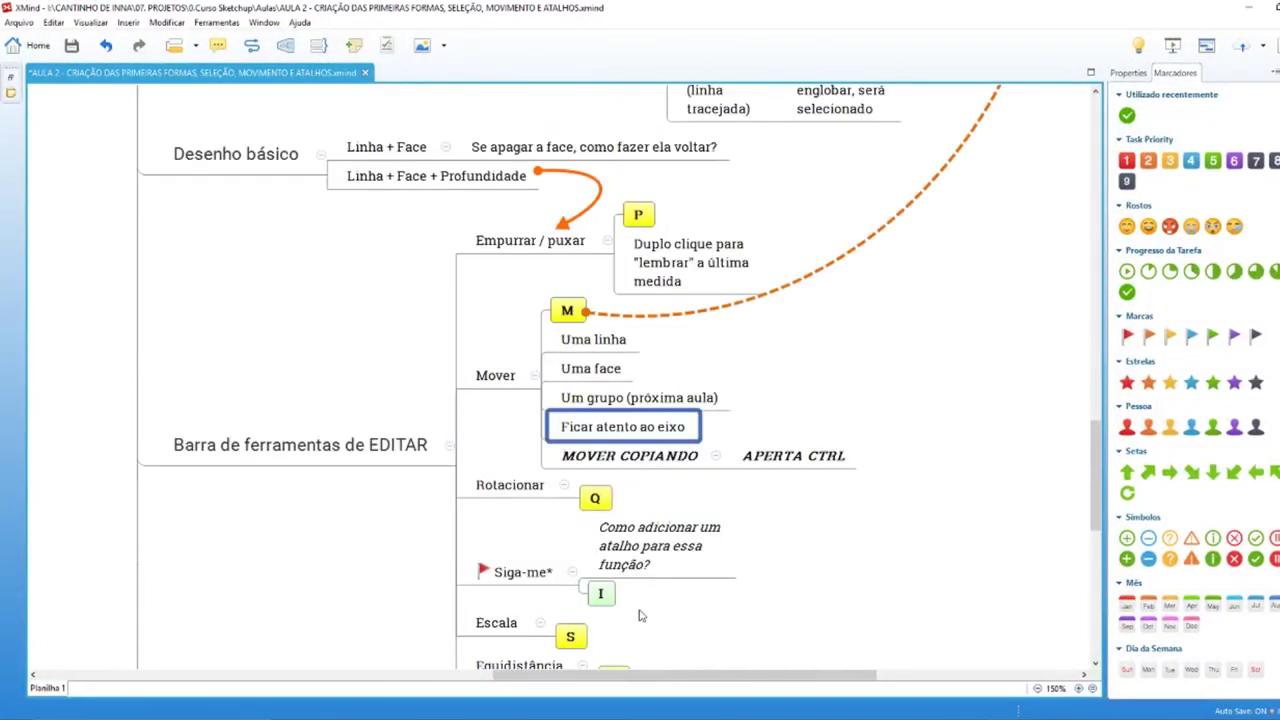
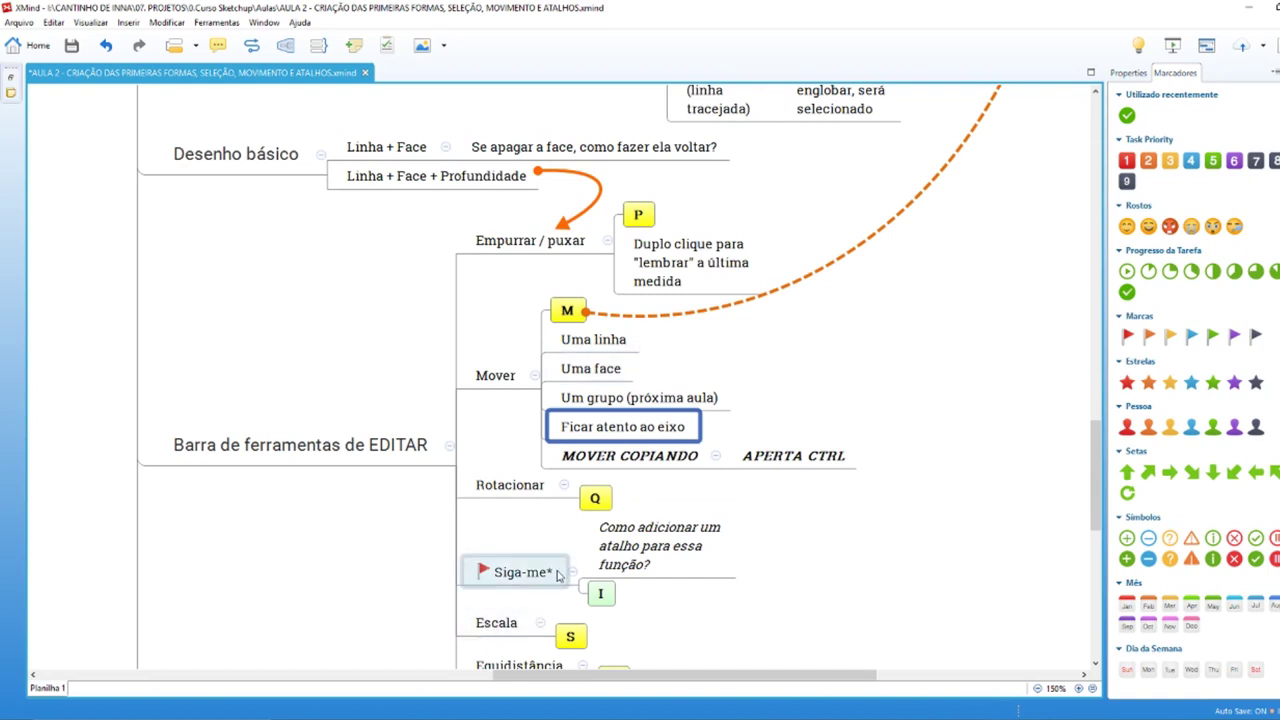
Step: Scroll the XMind lesson map down past the Rotacionar branch
{"action": "scroll", "coordinate": [818, 525], "scroll_direction": "down", "scroll_amount": 2}
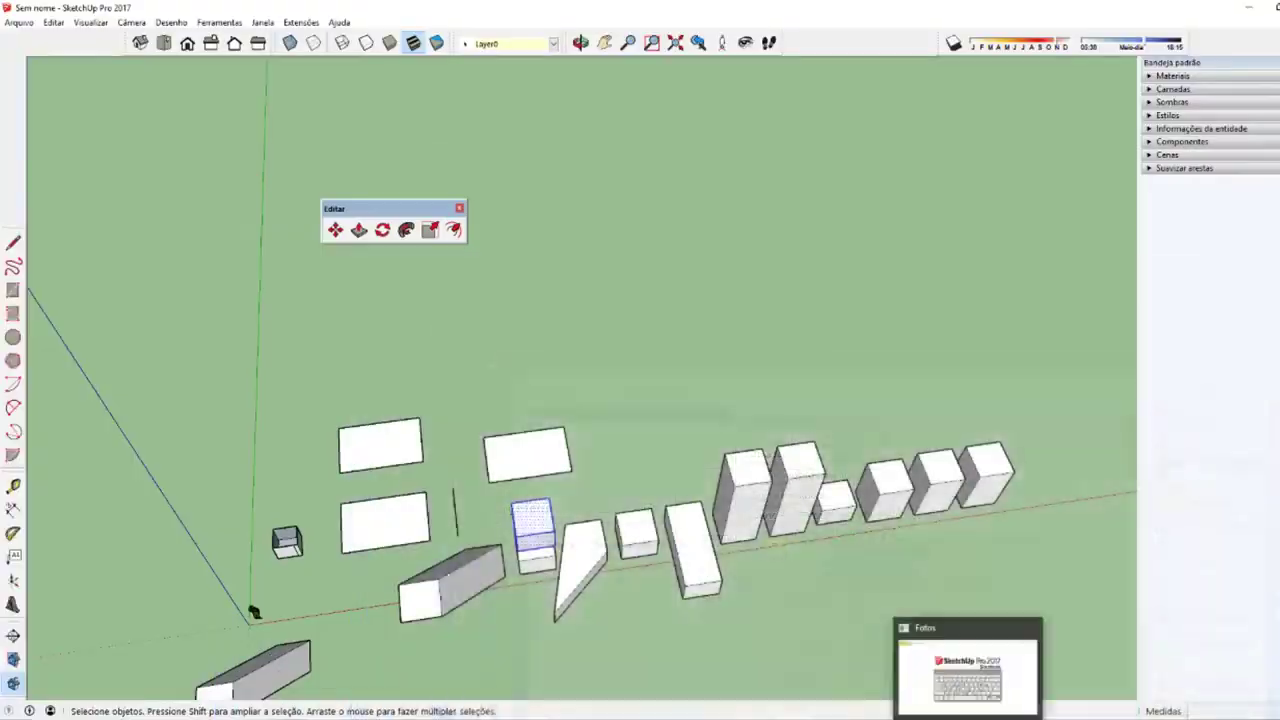
Step: Move the loose rectangle face slightly left and down
{"action": "left_click", "coordinate": [643, 467]}
{"action": "scroll", "coordinate": [643, 467], "scroll_direction": "up", "scroll_amount": 2}
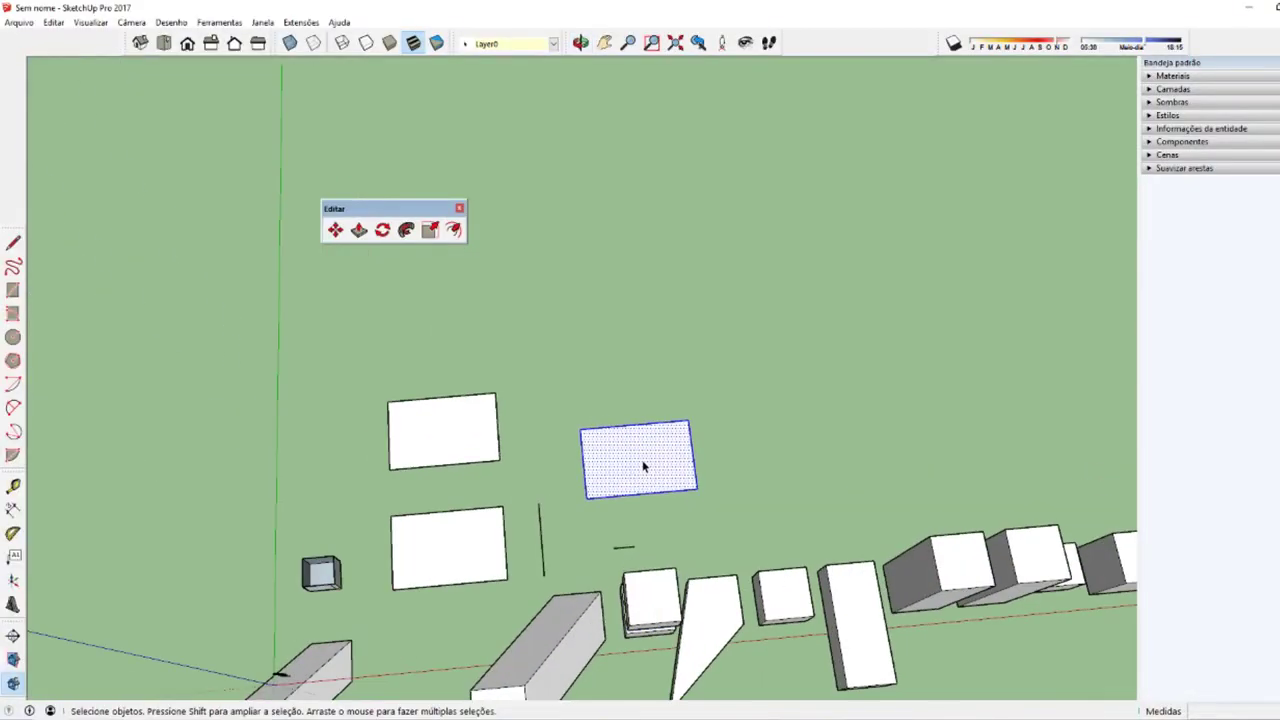
{"action": "scroll", "coordinate": [640, 465], "scroll_direction": "up", "scroll_amount": 3}
{"action": "key", "text": "m"}
{"action": "left_click_drag", "start_coordinate": [682, 429], "coordinate": [636, 455]}
{"action": "key", "text": "space"}
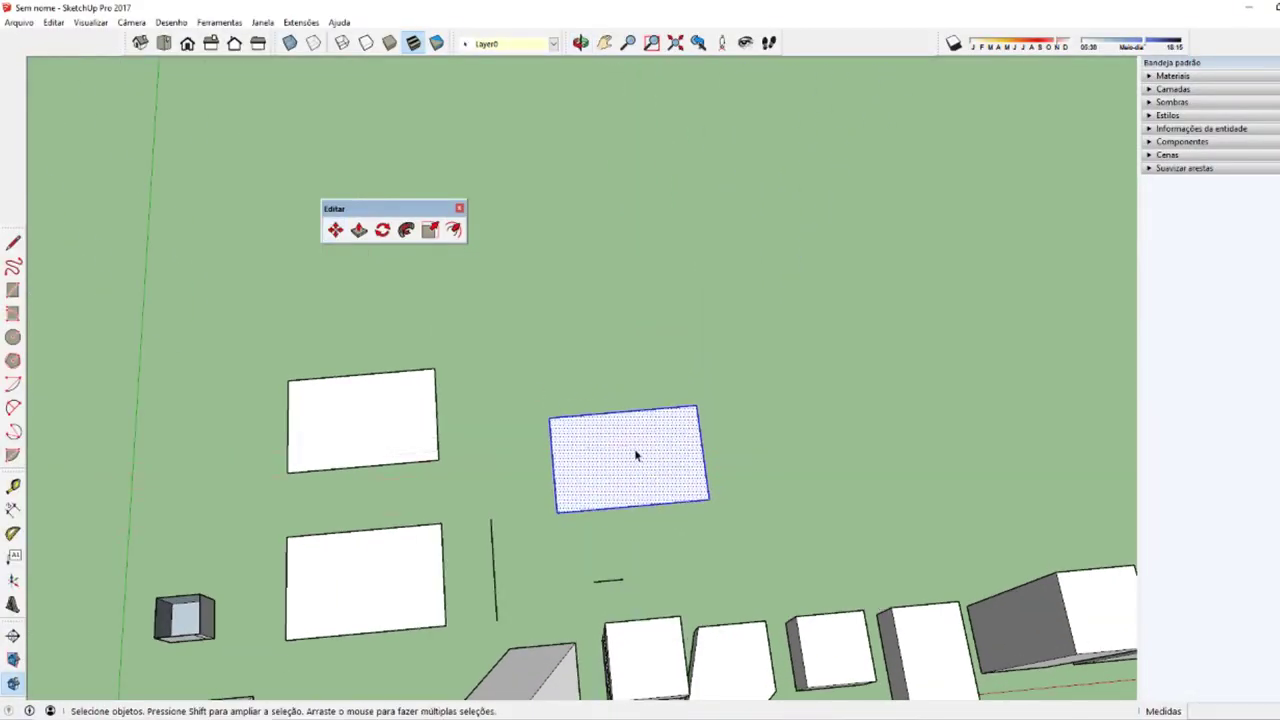
Step: Rotate the rectangle 90° into portrait orientation
{"action": "key", "text": "q"}
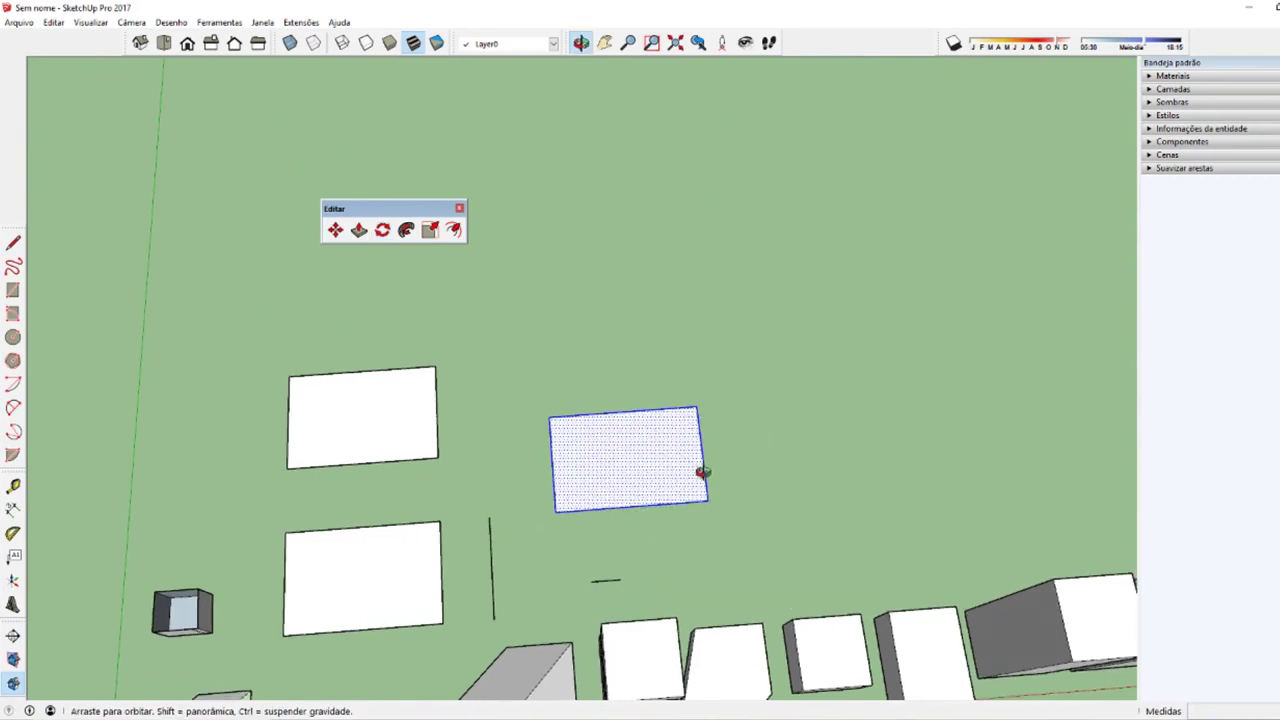
{"action": "scroll", "coordinate": [703, 440], "scroll_direction": "up", "scroll_amount": 2}
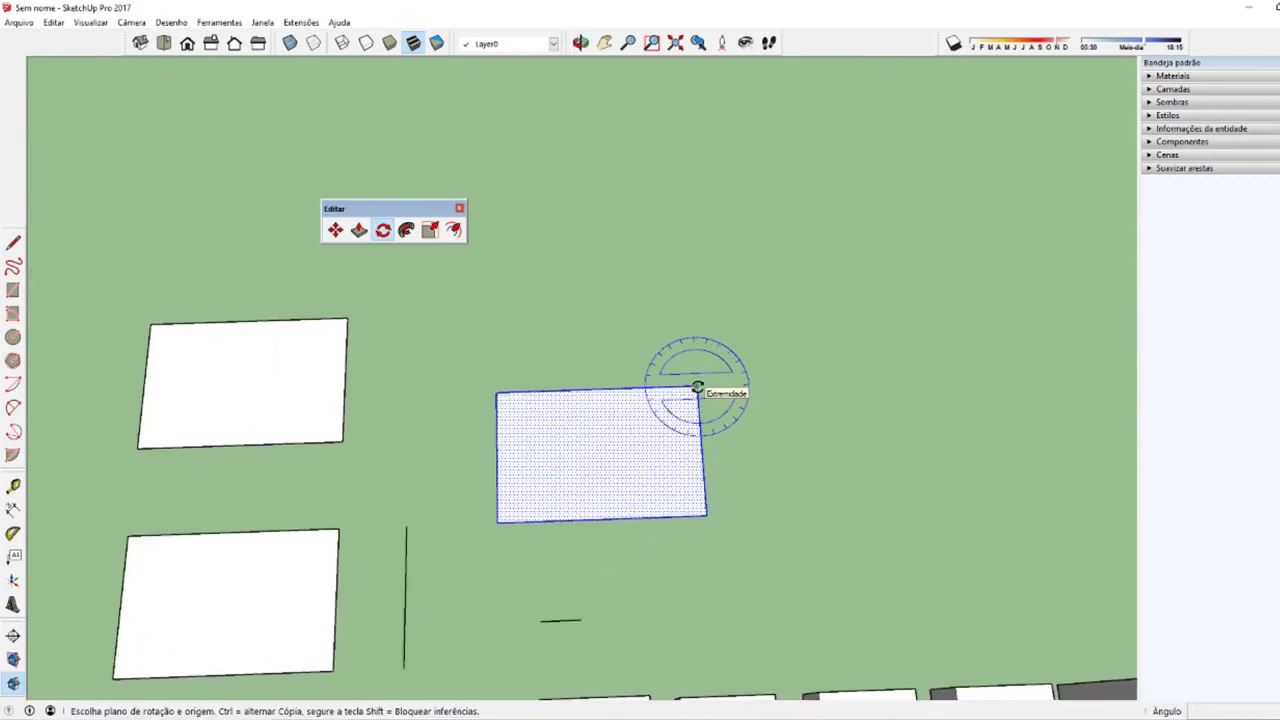
{"action": "left_click_drag", "start_coordinate": [697, 385], "coordinate": [699, 497]}
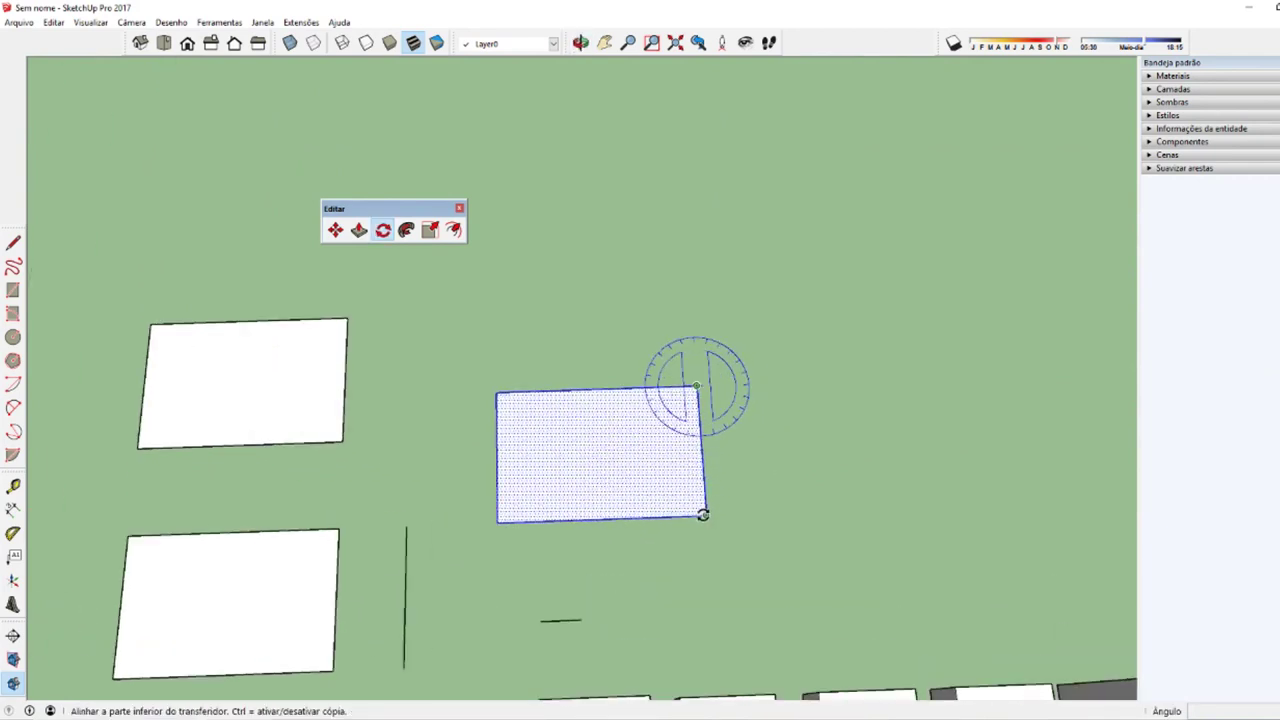
{"action": "left_click", "coordinate": [703, 515]}
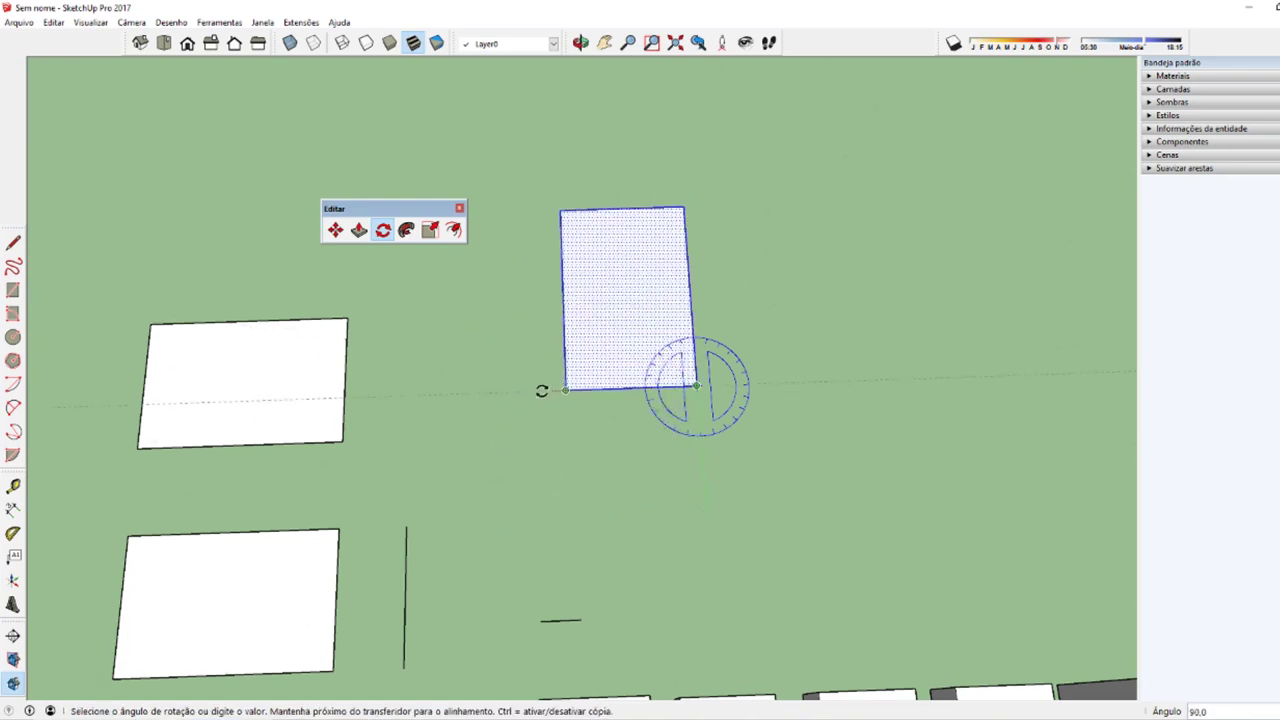
{"action": "left_click", "coordinate": [540, 397]}
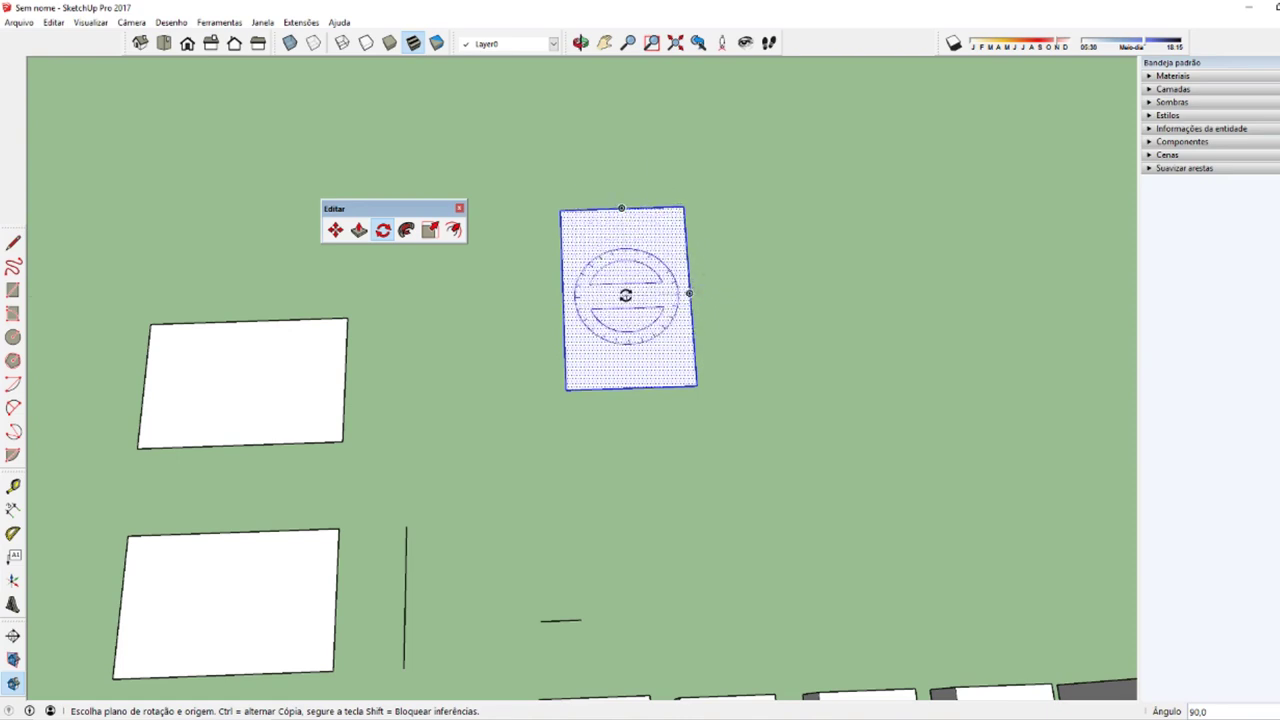
{"action": "left_click", "coordinate": [622, 294]}
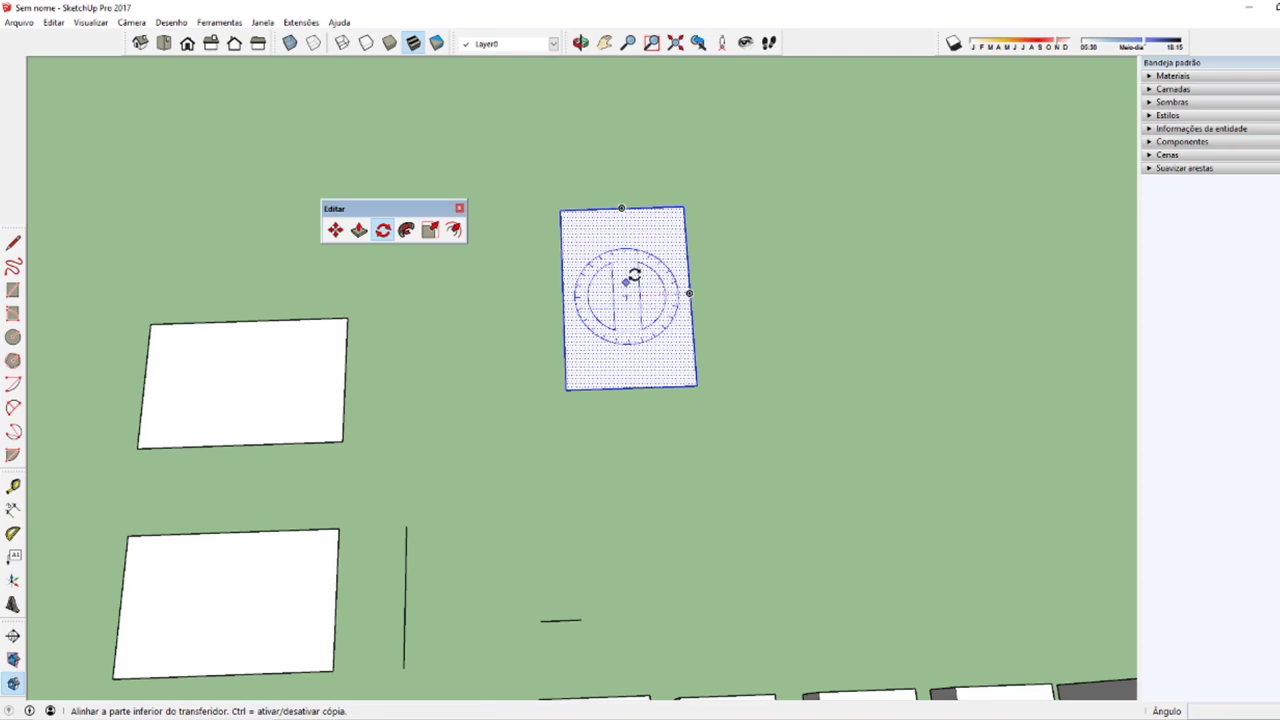
{"action": "left_click", "coordinate": [688, 295]}
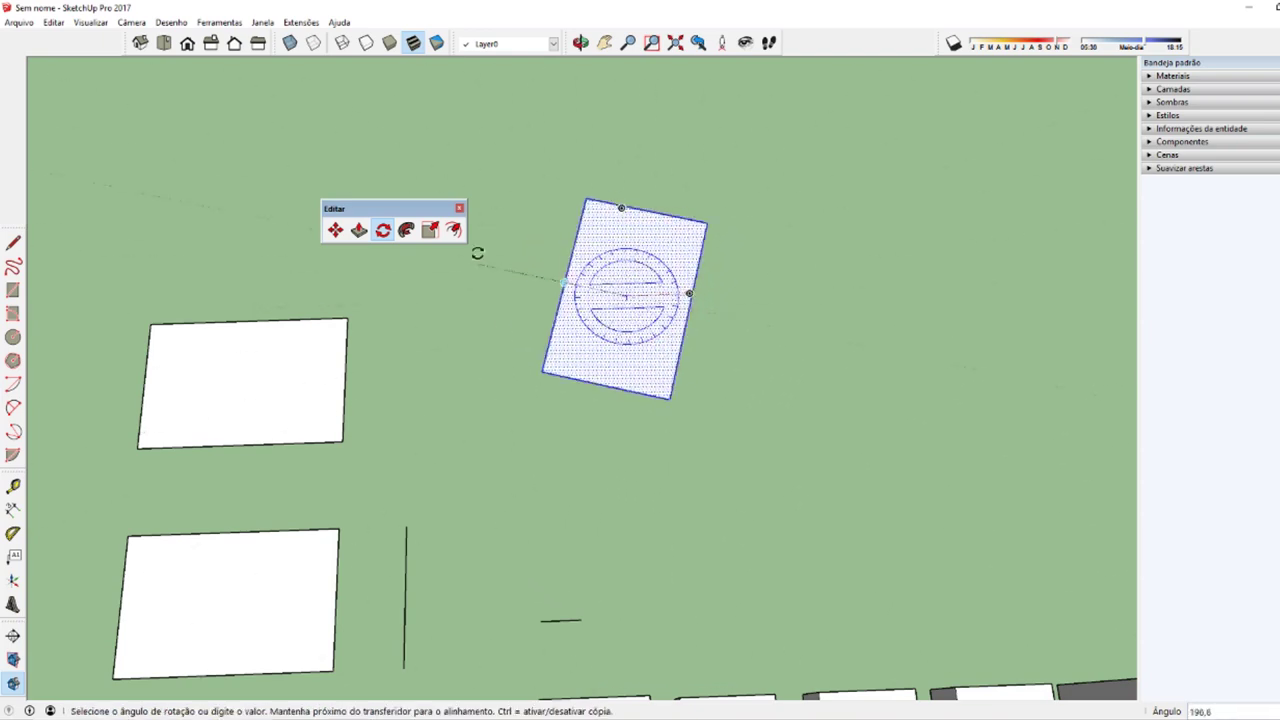
{"action": "left_click", "coordinate": [714, 231]}
Step: Select the tall box's top face and view it from a high oblique angle
{"action": "middle_click_drag", "start_coordinate": [703, 491], "coordinate": [483, 366]}
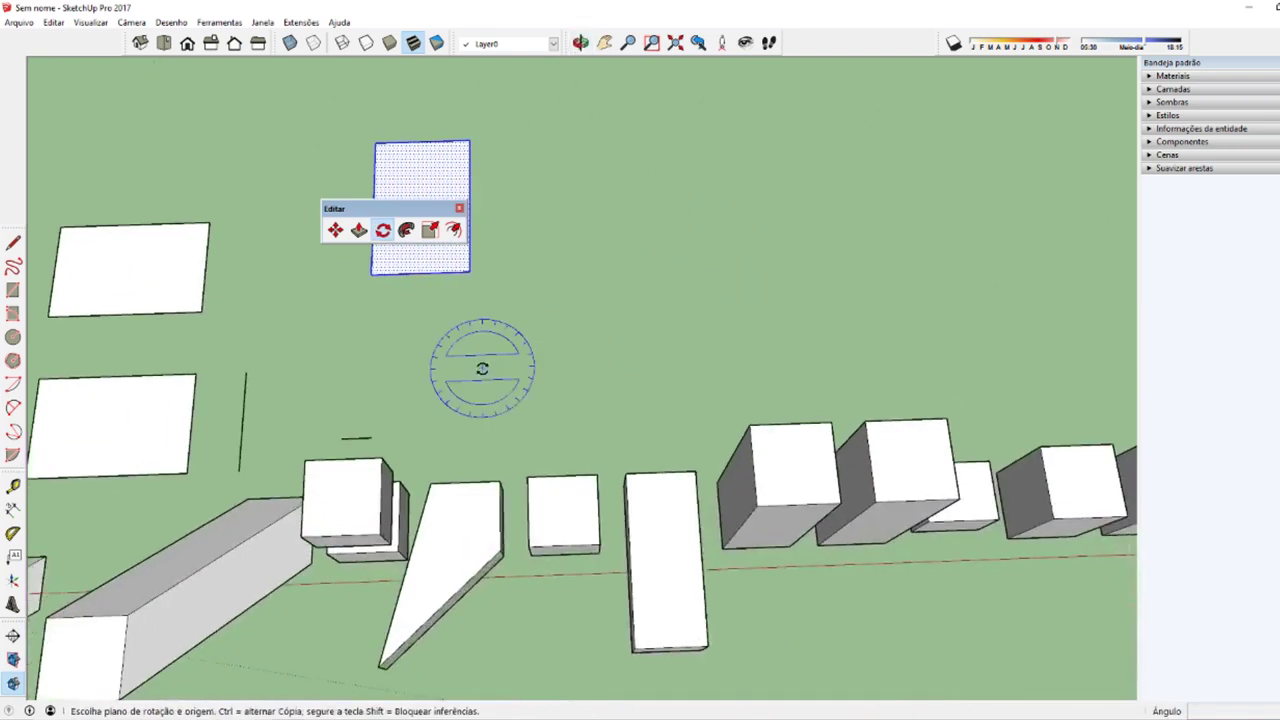
{"action": "key", "text": "space"}
{"action": "left_click", "coordinate": [810, 474]}
{"action": "mouse_move", "coordinate": [810, 474]}
{"action": "middle_mouse_down"}
{"action": "mouse_move", "coordinate": [666, 526]}
{"action": "mouse_move", "coordinate": [406, 430]}
{"action": "mouse_move", "coordinate": [511, 452]}
{"action": "middle_mouse_up"}
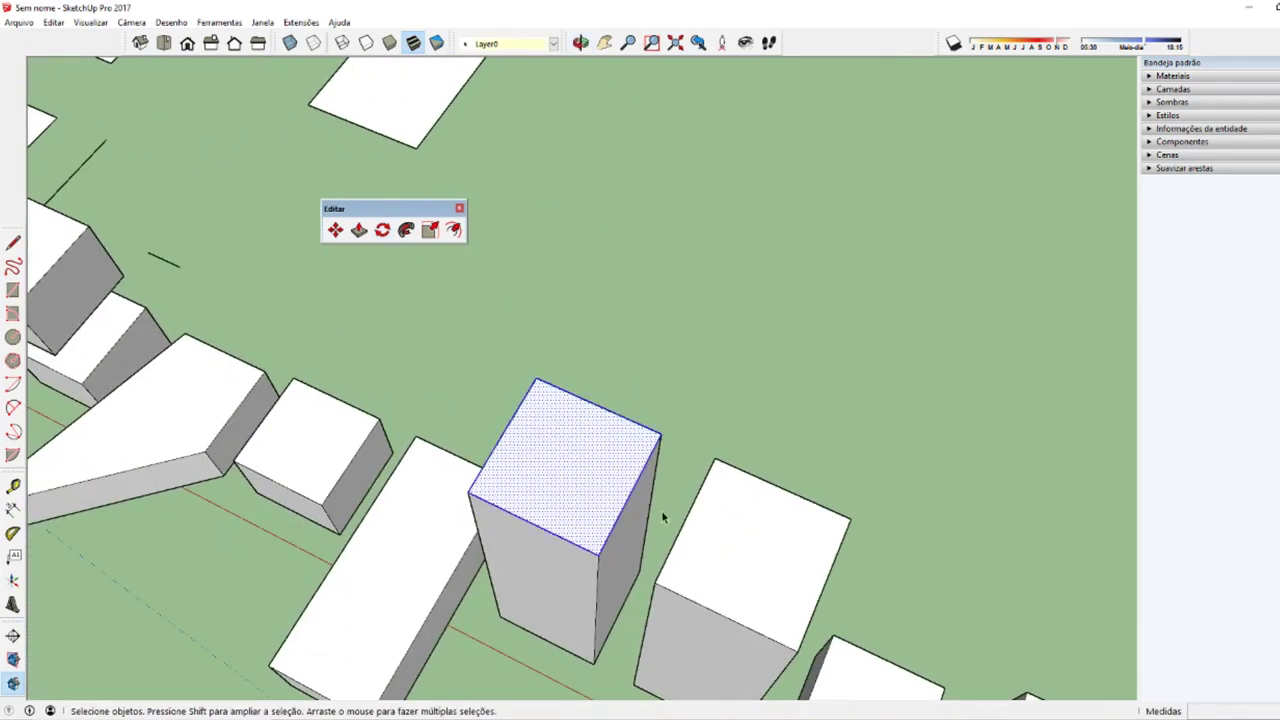
Step: Rotate the tall box's top face 90° about its centre, twisting its sides diagonally
{"action": "mouse_move", "coordinate": [661, 513]}
{"action": "middle_mouse_down"}
{"action": "mouse_move", "coordinate": [640, 494]}
{"action": "mouse_move", "coordinate": [645, 505]}
{"action": "middle_mouse_up"}
{"action": "key", "text": "q"}
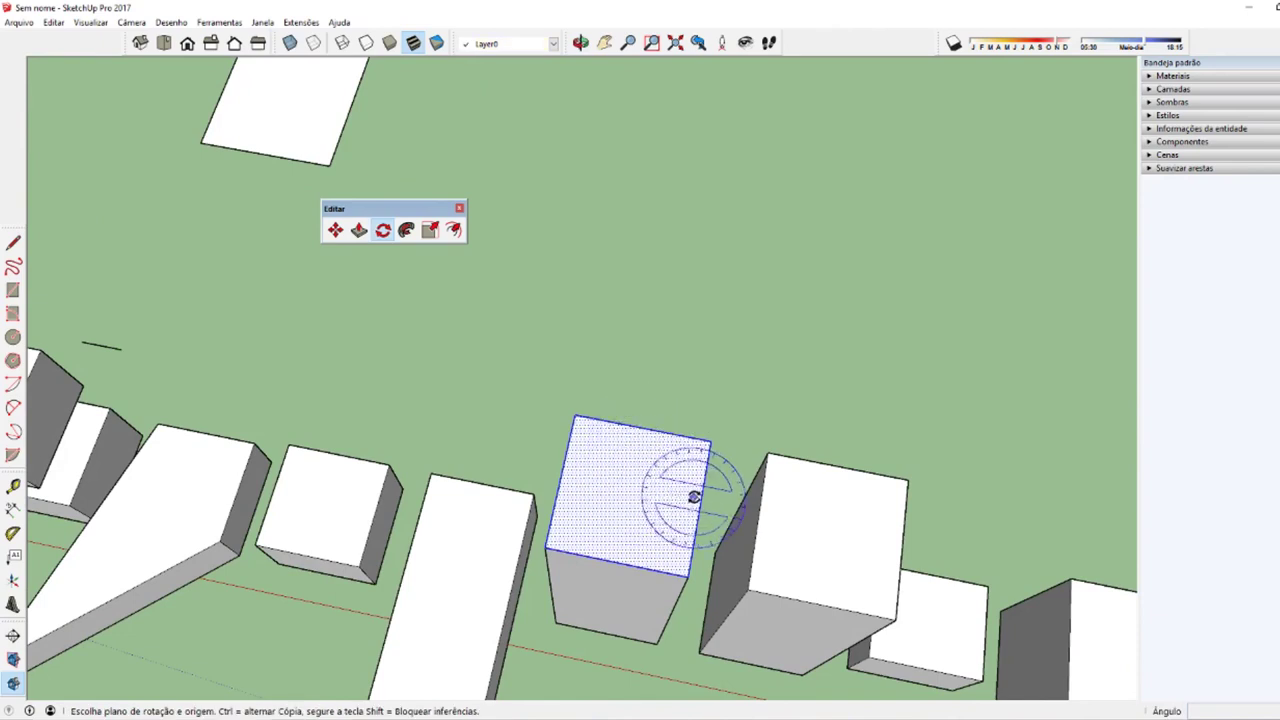
{"action": "left_click", "coordinate": [632, 496]}
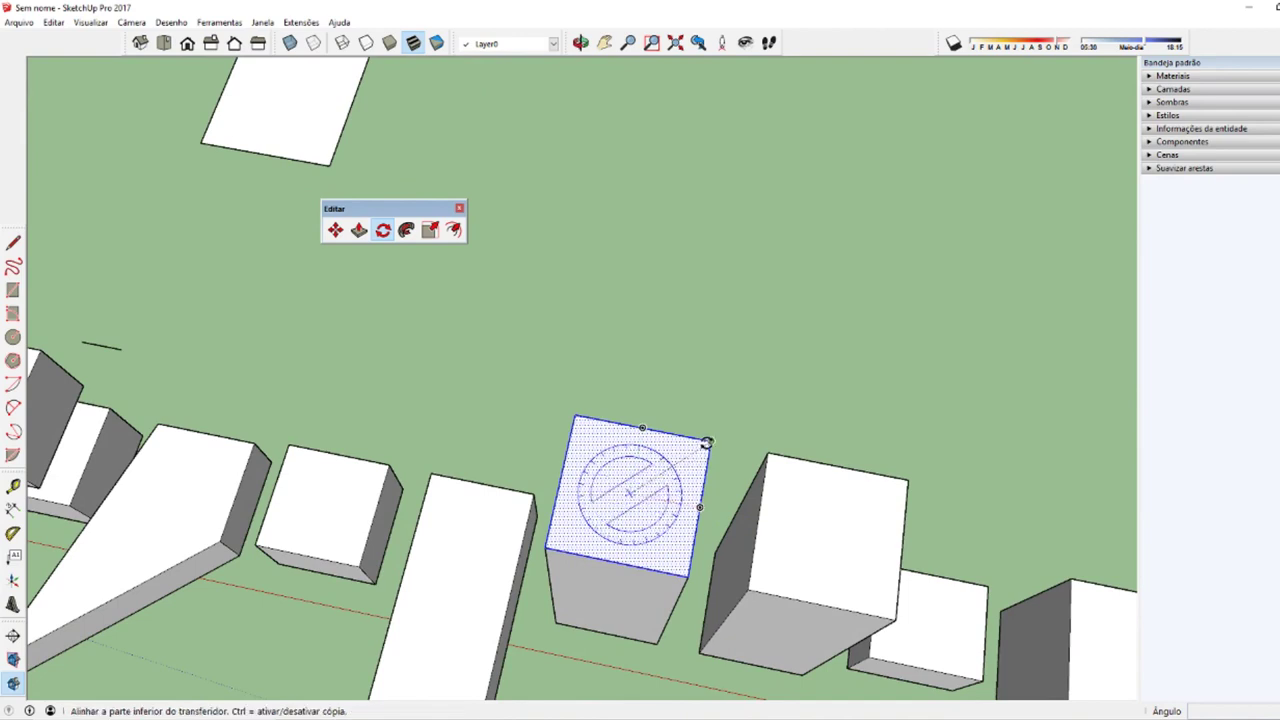
{"action": "left_click", "coordinate": [708, 442]}
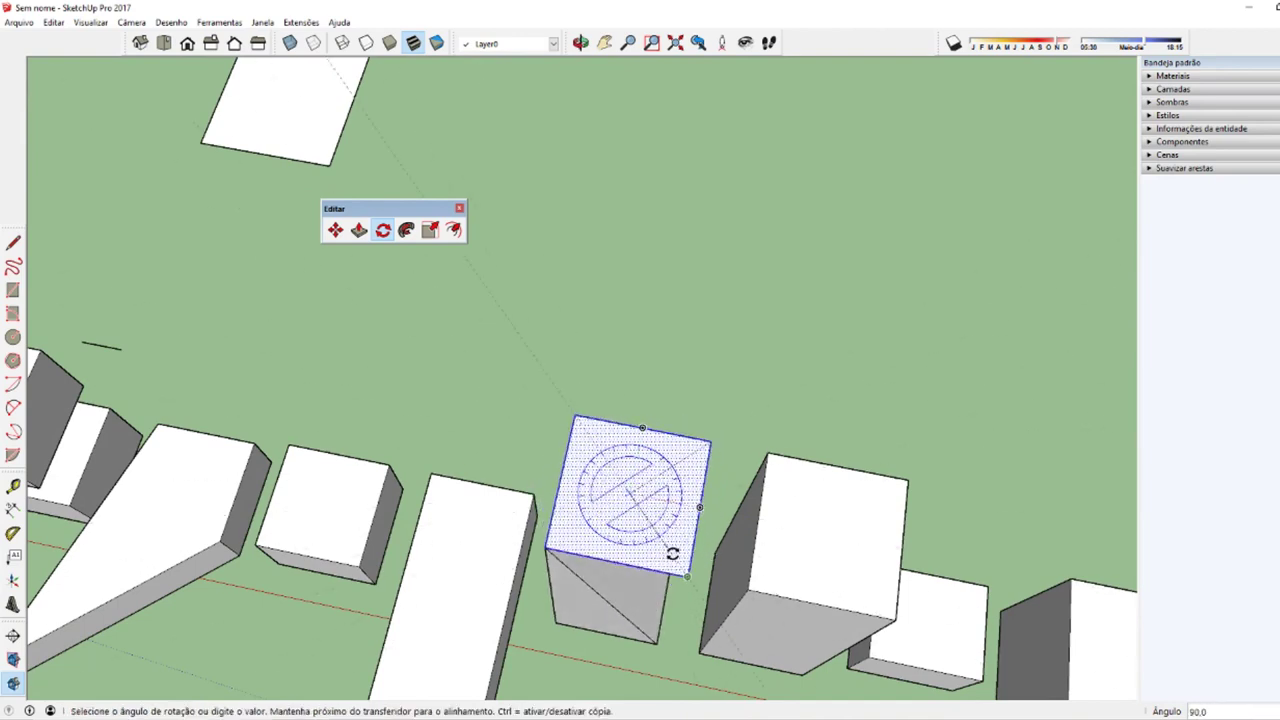
{"action": "left_click", "coordinate": [673, 553]}
{"action": "mouse_move", "coordinate": [623, 506]}
{"action": "middle_mouse_down"}
{"action": "mouse_move", "coordinate": [717, 171]}
{"action": "mouse_move", "coordinate": [1174, 326]}
{"action": "mouse_move", "coordinate": [601, 241]}
{"action": "mouse_move", "coordinate": [629, 491]}
{"action": "mouse_move", "coordinate": [286, 514]}
{"action": "mouse_move", "coordinate": [206, 671]}
{"action": "mouse_move", "coordinate": [947, 716]}
{"action": "mouse_move", "coordinate": [677, 486]}
{"action": "mouse_move", "coordinate": [469, 446]}
{"action": "mouse_move", "coordinate": [645, 471]}
{"action": "middle_mouse_up"}
Step: Draw a circle on the ground and push/pull it up into a cylinder
{"action": "key", "text": "space"}
{"action": "key", "text": "c"}
{"action": "key", "text": "space"}
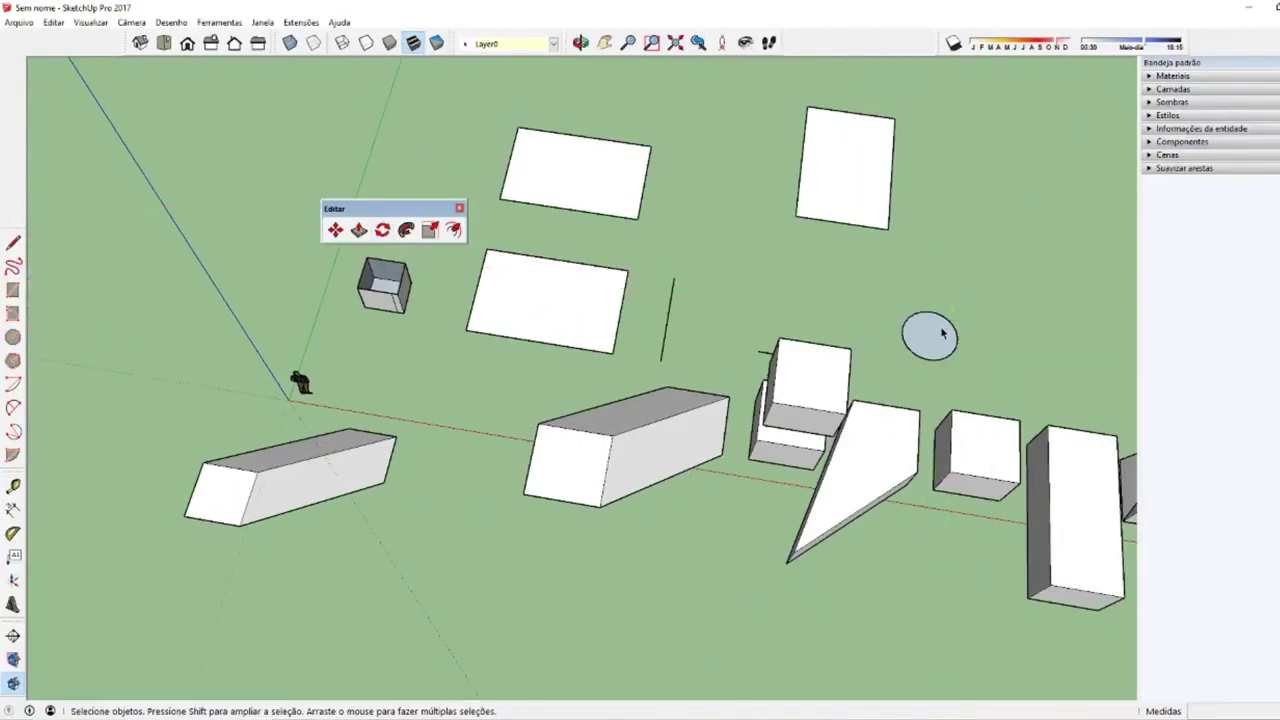
{"action": "key", "text": "p"}
{"action": "left_click_drag", "start_coordinate": [926, 348], "coordinate": [968, 260]}
{"action": "key", "text": "space"}
{"action": "scroll", "coordinate": [968, 260], "scroll_direction": "up", "scroll_amount": 3}
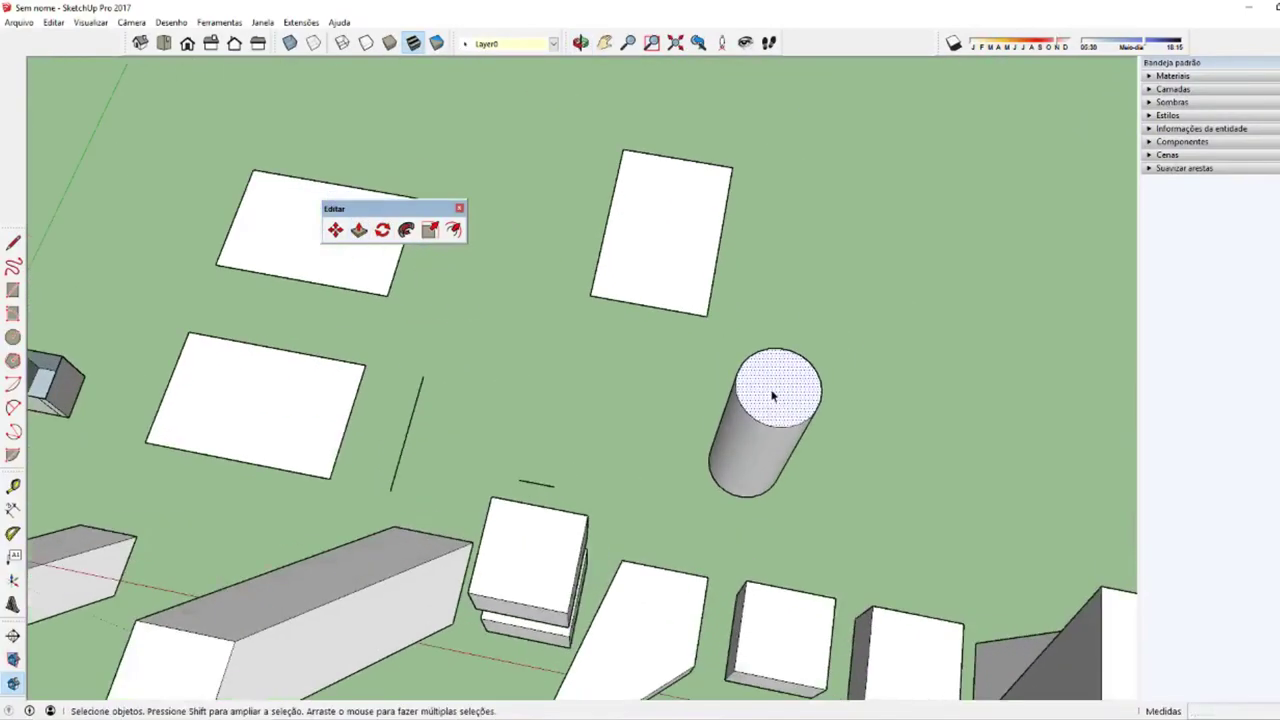
{"action": "key", "text": "a"}
{"action": "scroll", "coordinate": [778, 390], "scroll_direction": "up", "scroll_amount": 1}
Step: Rotate the cylinder's top face about its centre to twist it into an hourglass
{"action": "key", "text": "q"}
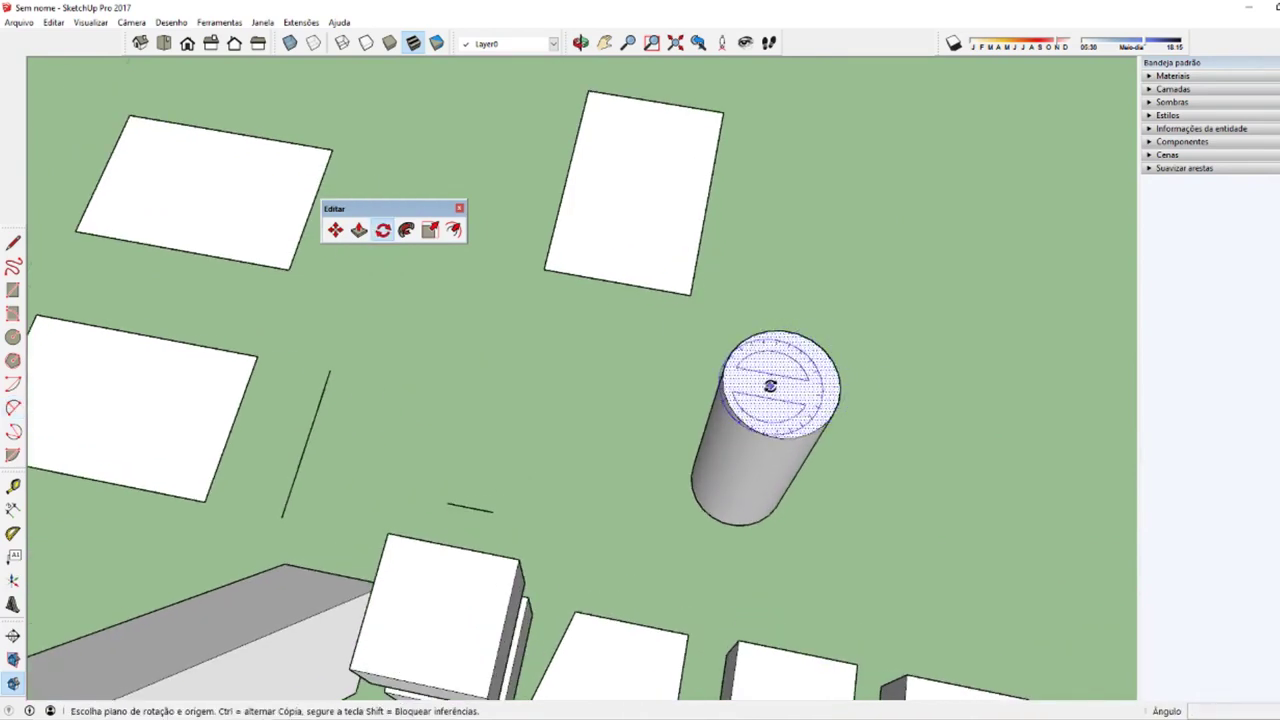
{"action": "scroll", "coordinate": [784, 400], "scroll_direction": "up", "scroll_amount": 1}
{"action": "middle_click_drag", "start_coordinate": [794, 371], "coordinate": [706, 449]}
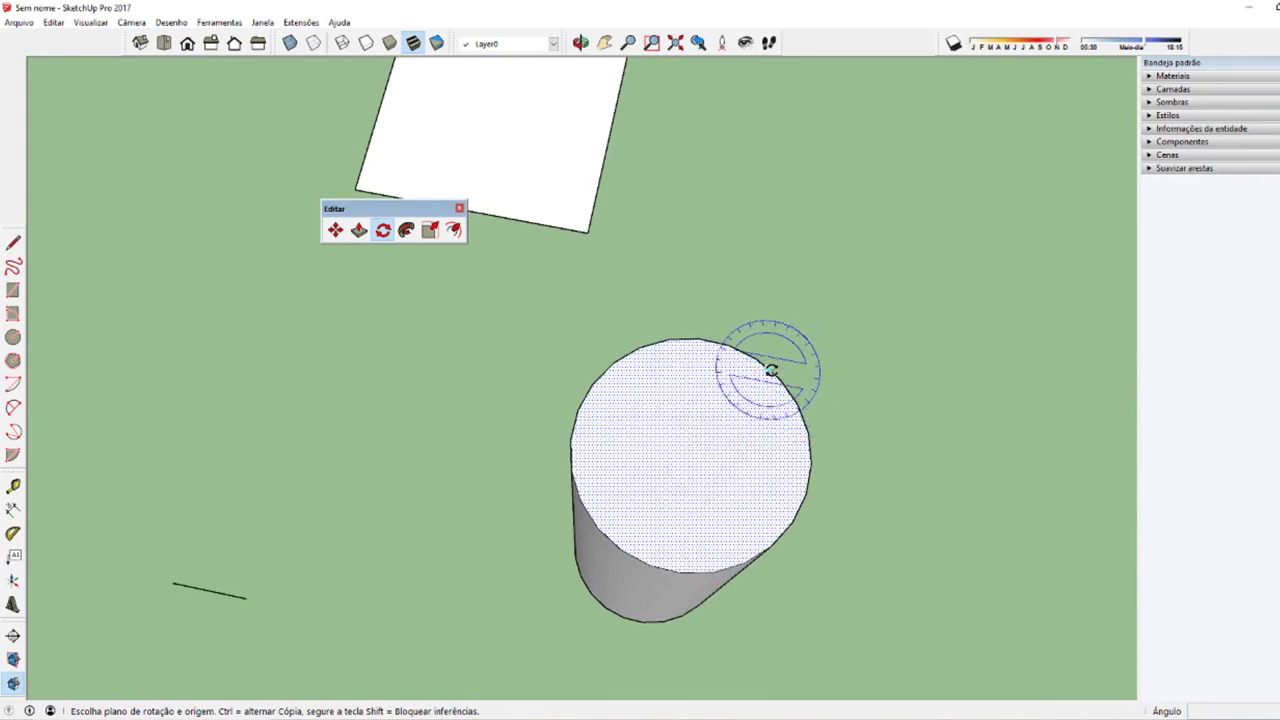
{"action": "left_click", "coordinate": [691, 451]}
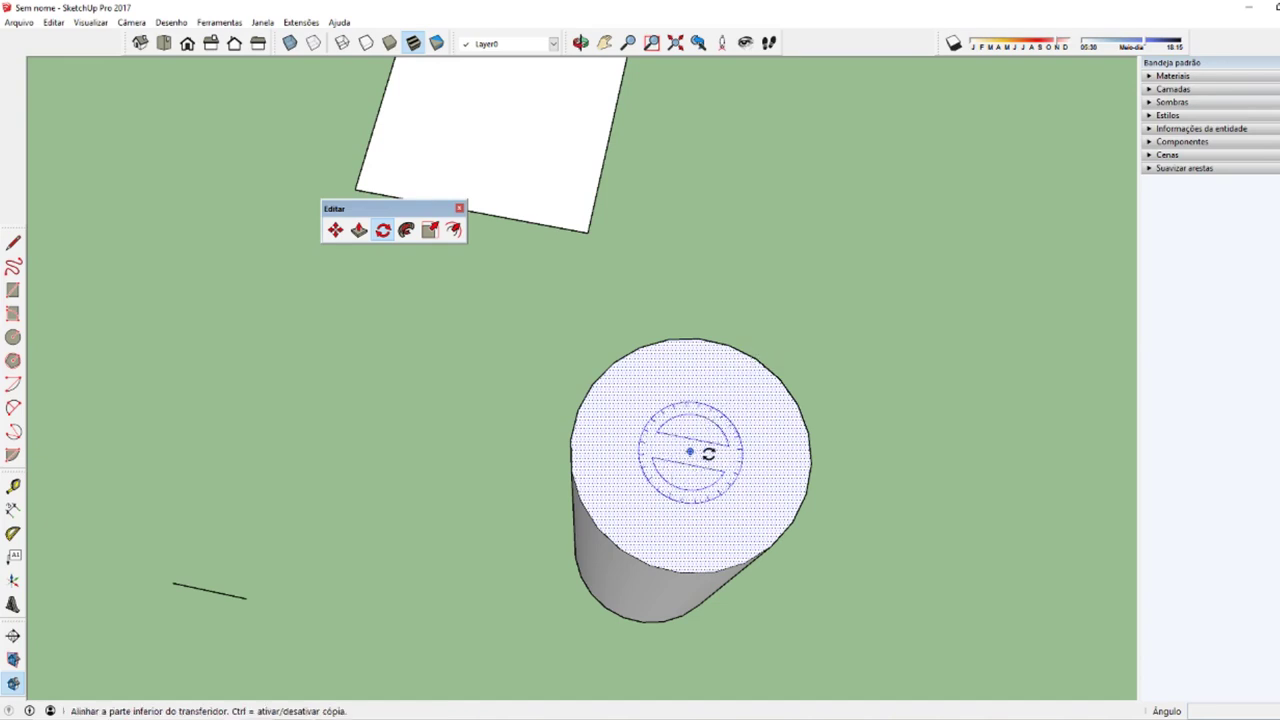
{"action": "left_click", "coordinate": [757, 358]}
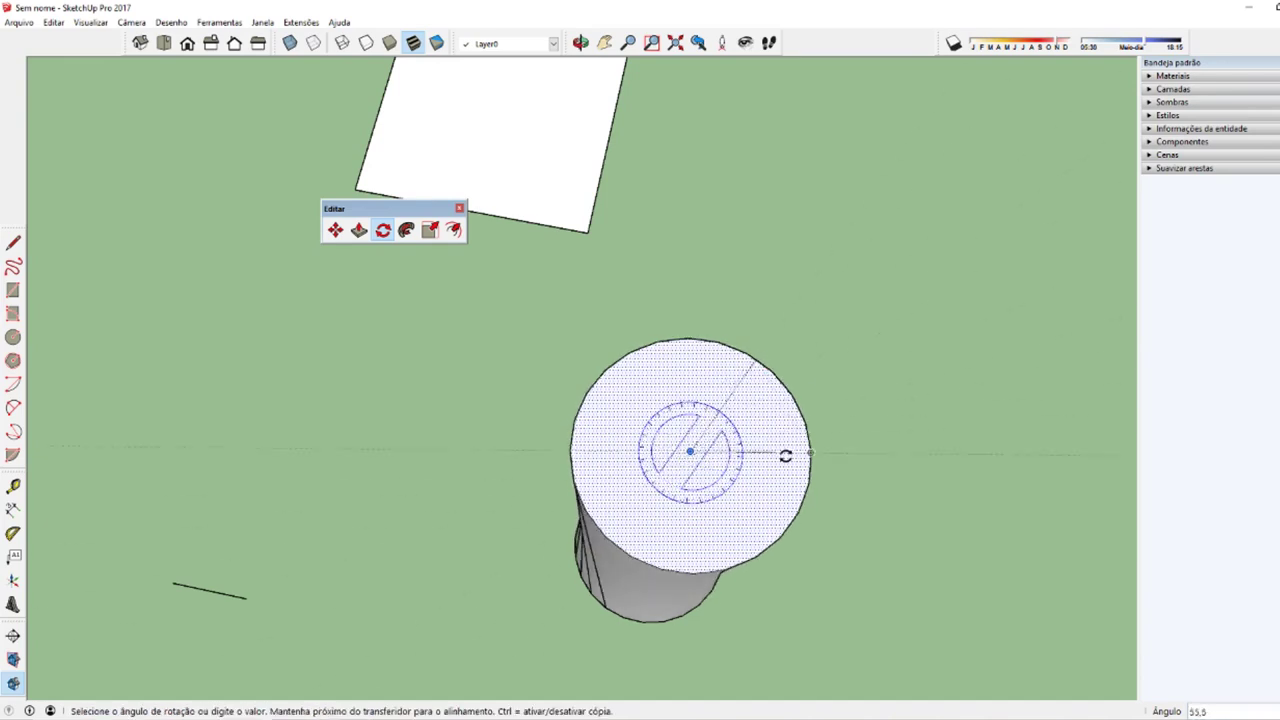
{"action": "left_click", "coordinate": [662, 530]}
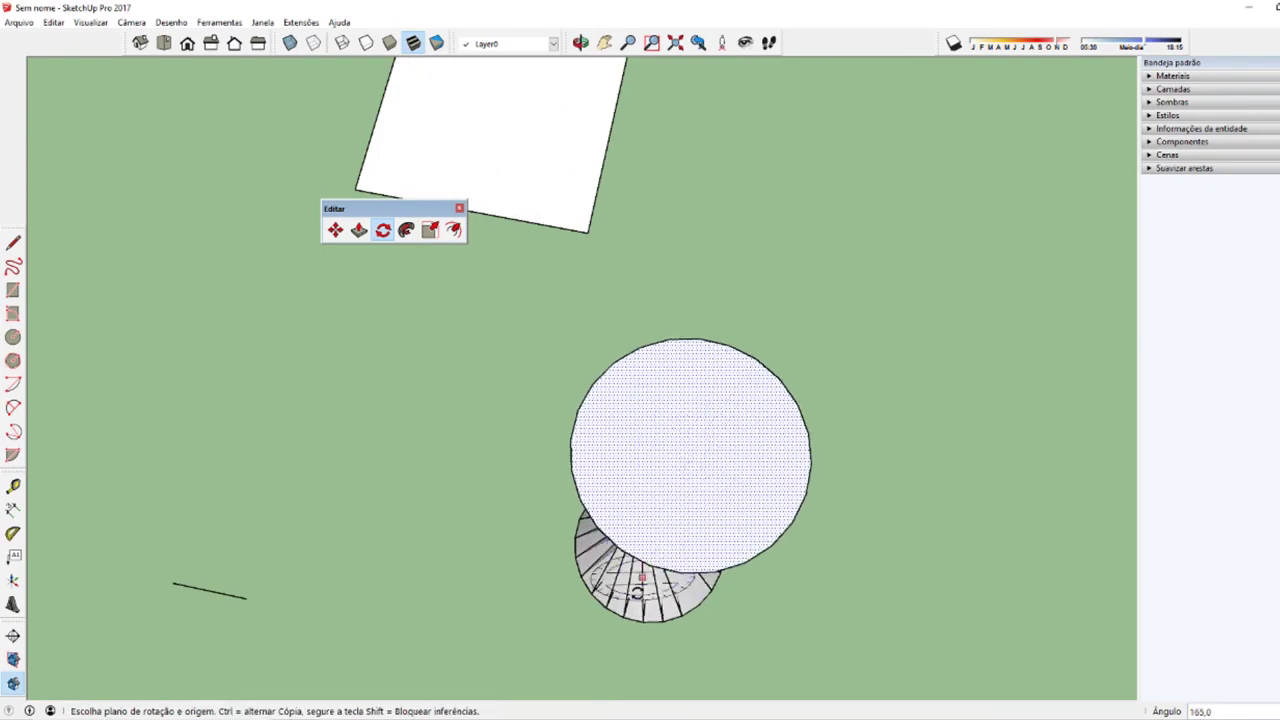
{"action": "mouse_move", "coordinate": [662, 530]}
{"action": "middle_mouse_down"}
{"action": "mouse_move", "coordinate": [134, 455]}
{"action": "mouse_move", "coordinate": [583, 462]}
{"action": "middle_mouse_up"}
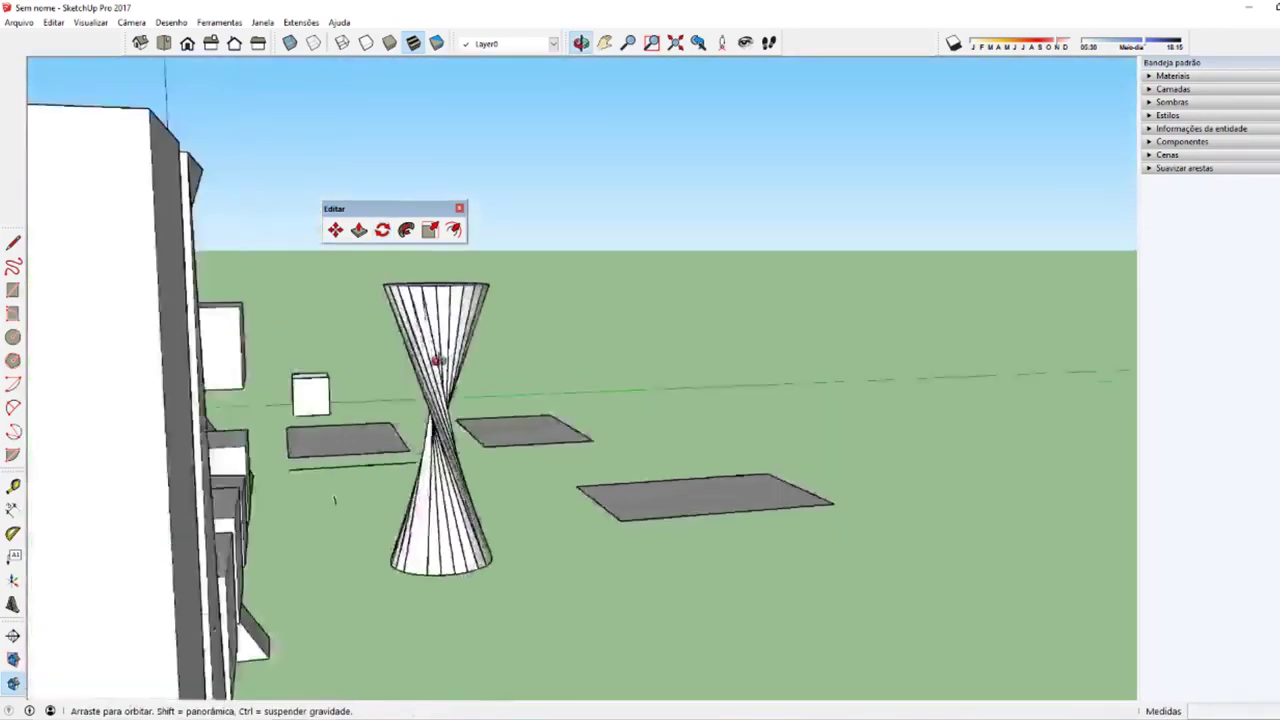
Step: Orbit to an overview and select the lower loose rectangle face
{"action": "key", "text": "space"}
{"action": "scroll", "coordinate": [583, 462], "scroll_direction": "down", "scroll_amount": 5}
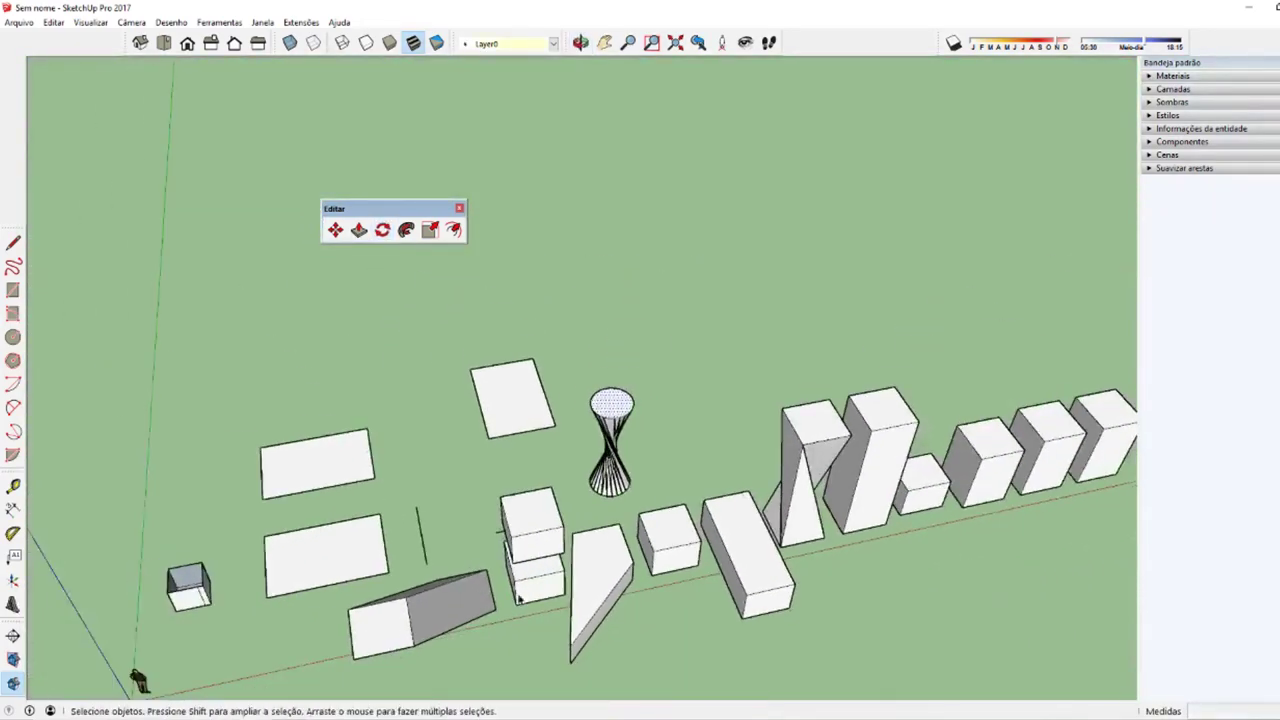
{"action": "middle_click_drag", "start_coordinate": [614, 500], "coordinate": [548, 487]}
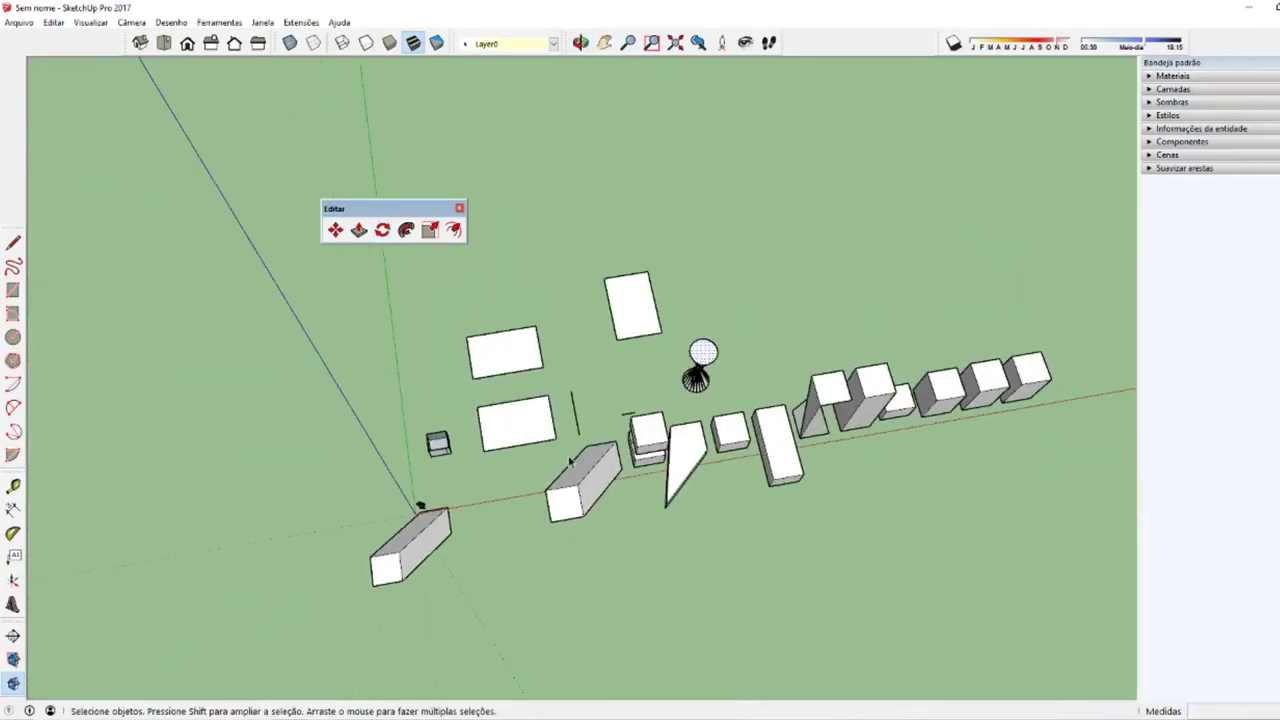
{"action": "middle_click_drag", "start_coordinate": [616, 452], "coordinate": [497, 490]}
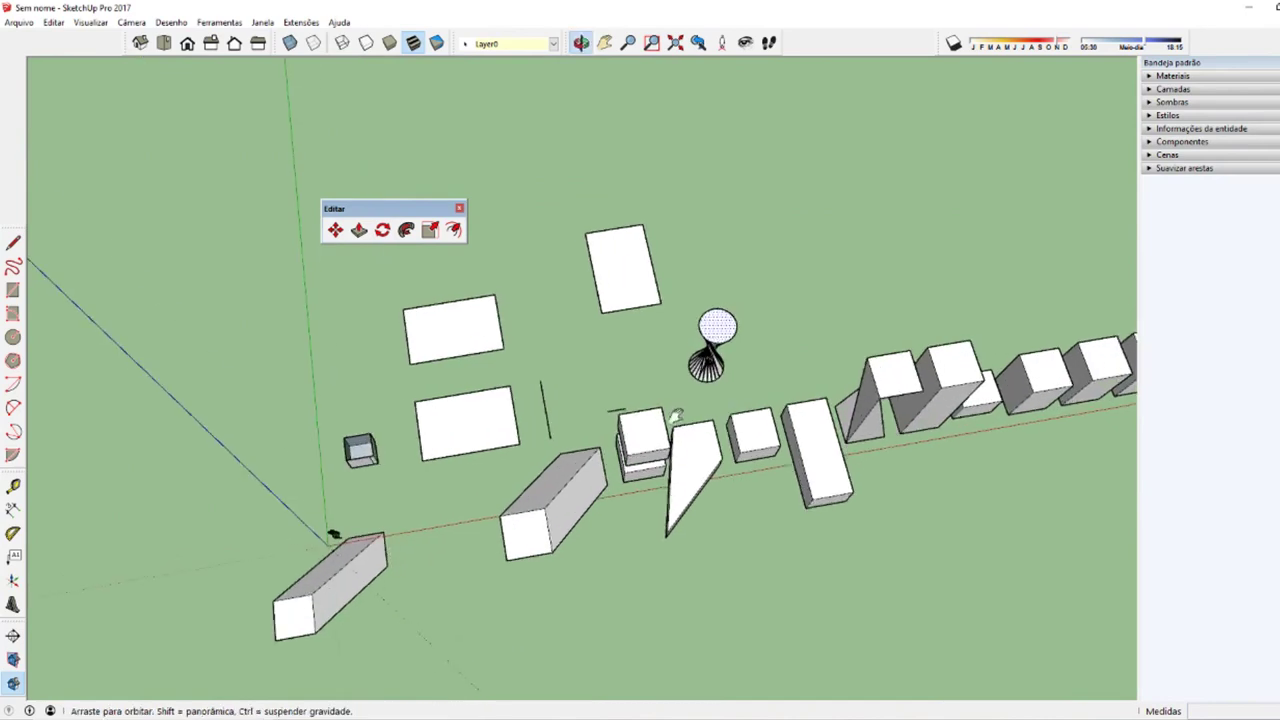
{"action": "left_click", "coordinate": [422, 540]}
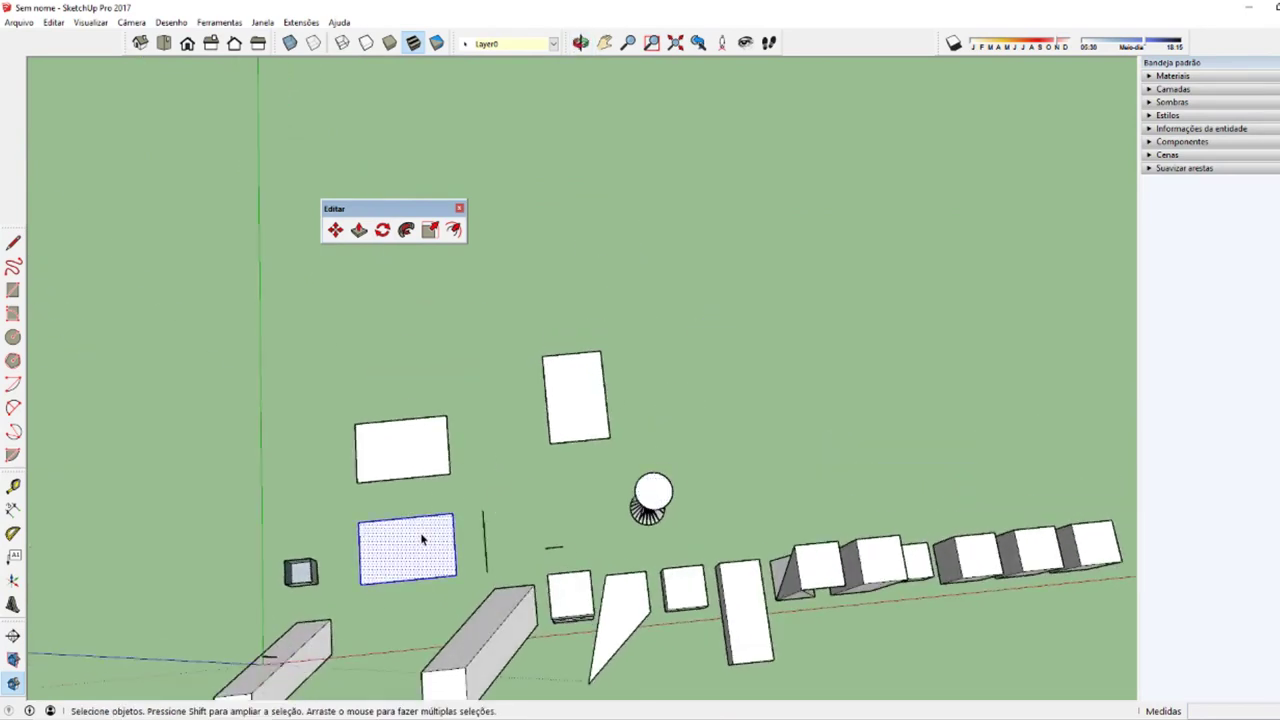
{"action": "middle_click_drag", "start_coordinate": [388, 551], "coordinate": [700, 545]}
{"action": "scroll", "coordinate": [731, 557], "scroll_direction": "up", "scroll_amount": 3}
Step: Rotate the rectangle 90° about its centre so it stands lengthwise
{"action": "key", "text": "q"}
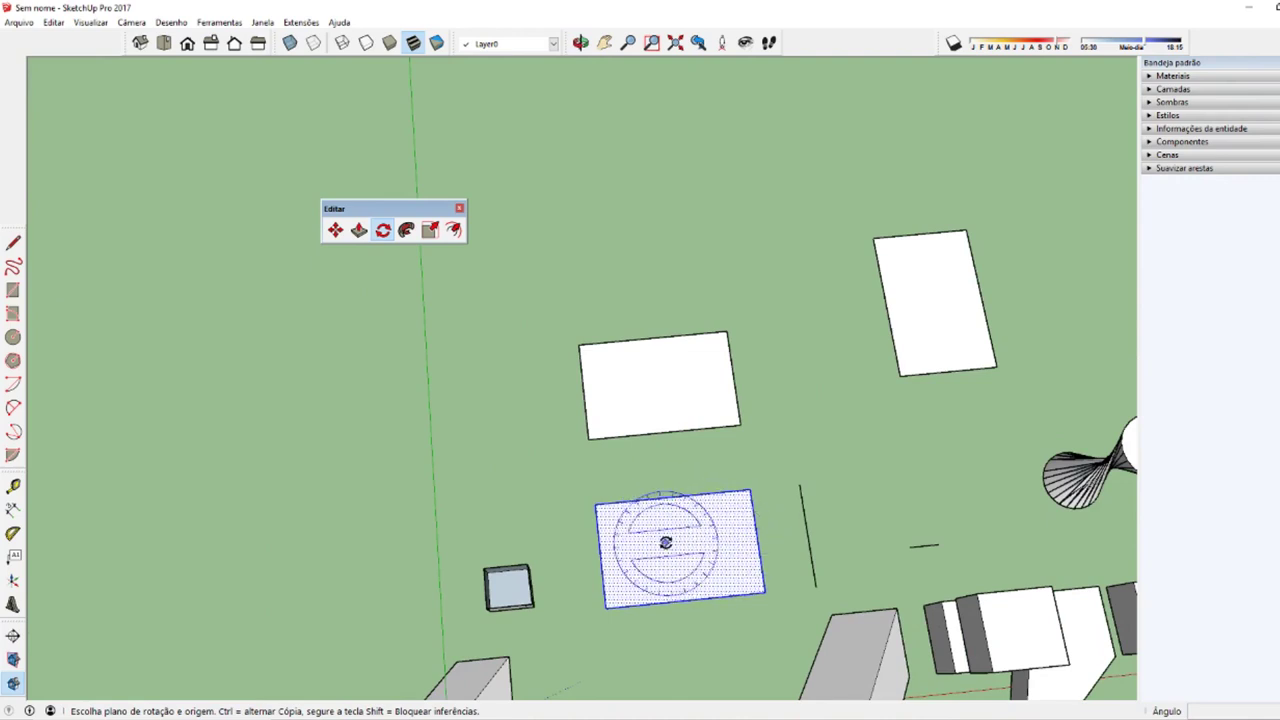
{"action": "left_click", "coordinate": [665, 542]}
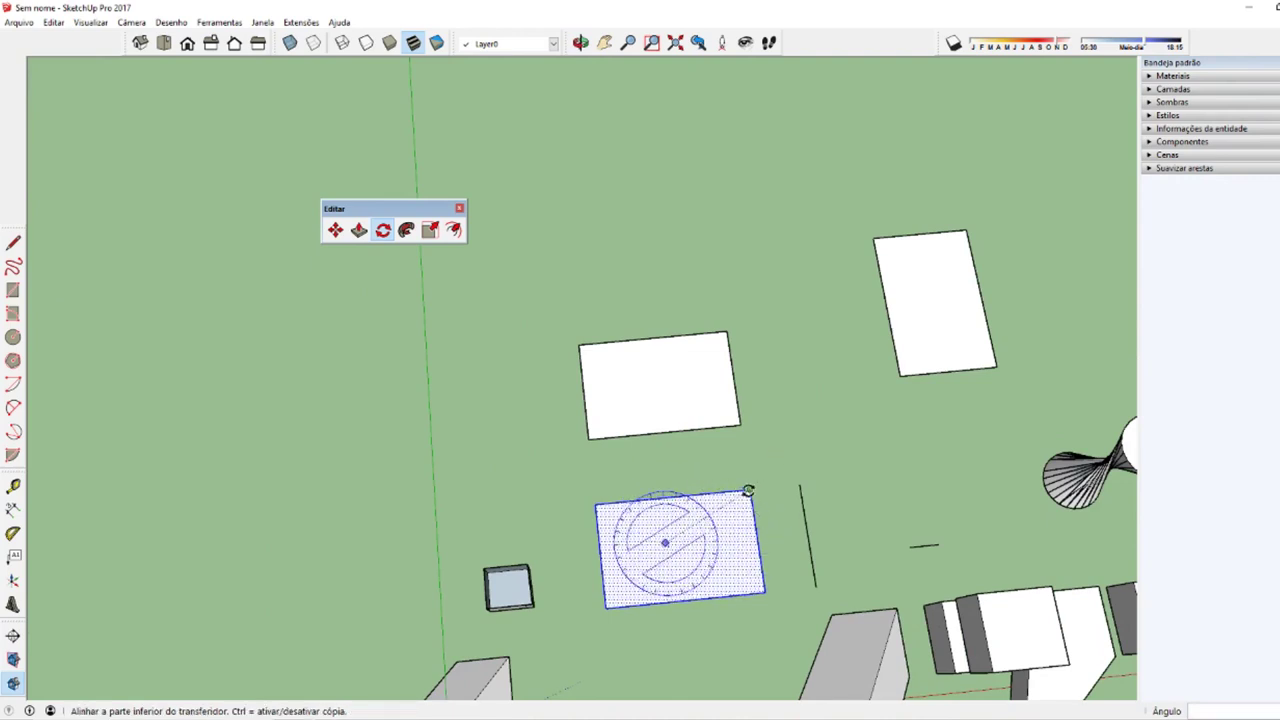
{"action": "left_click", "coordinate": [748, 492]}
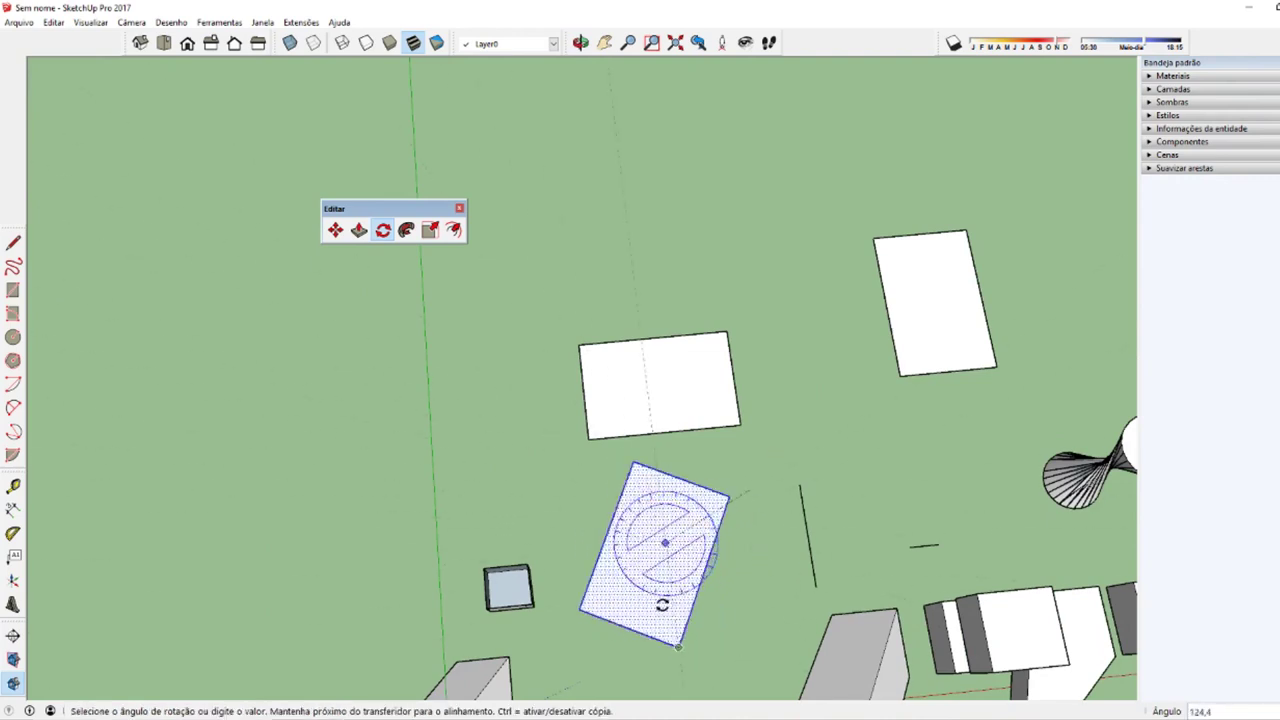
{"action": "key", "text": "space"}
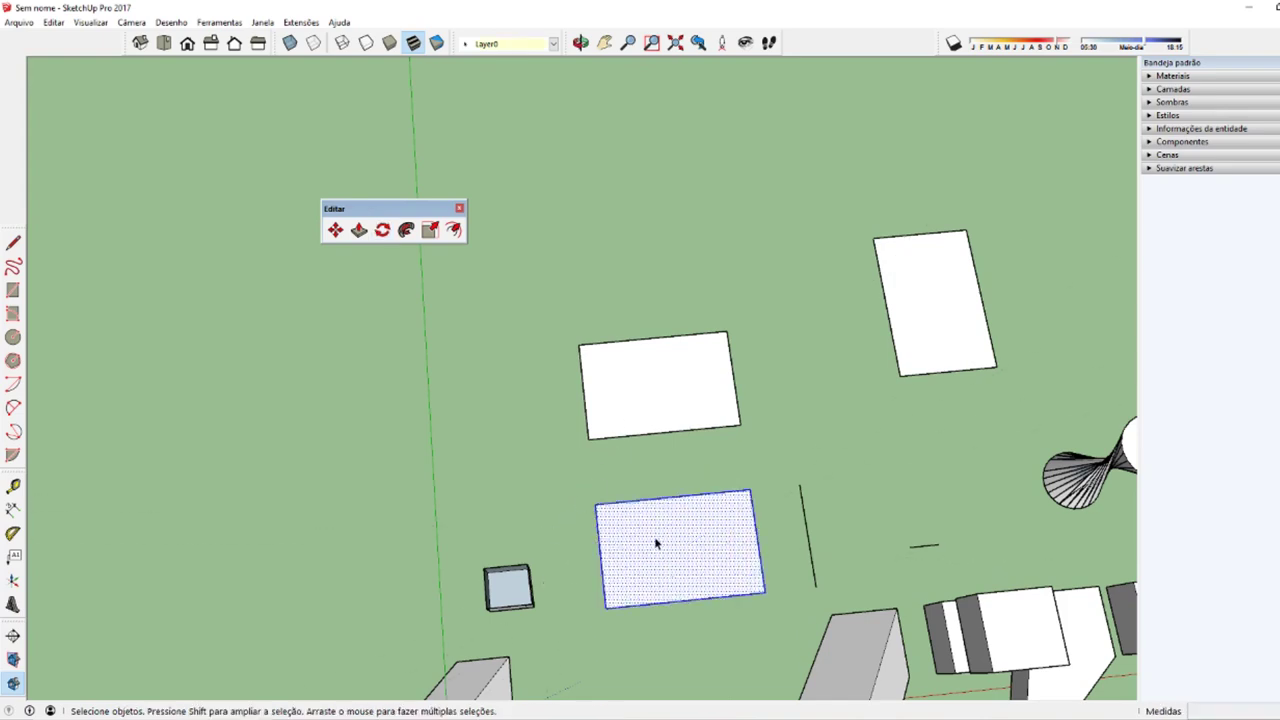
{"action": "key", "text": "q"}
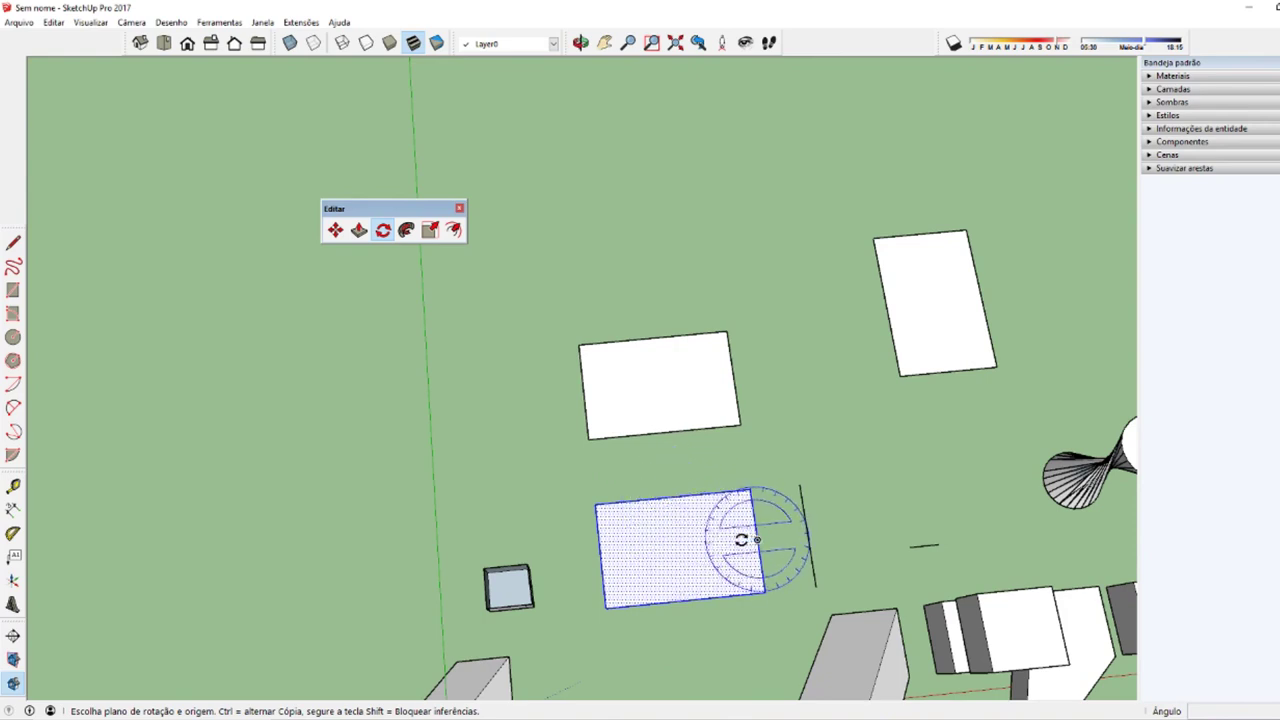
{"action": "left_click", "coordinate": [677, 549]}
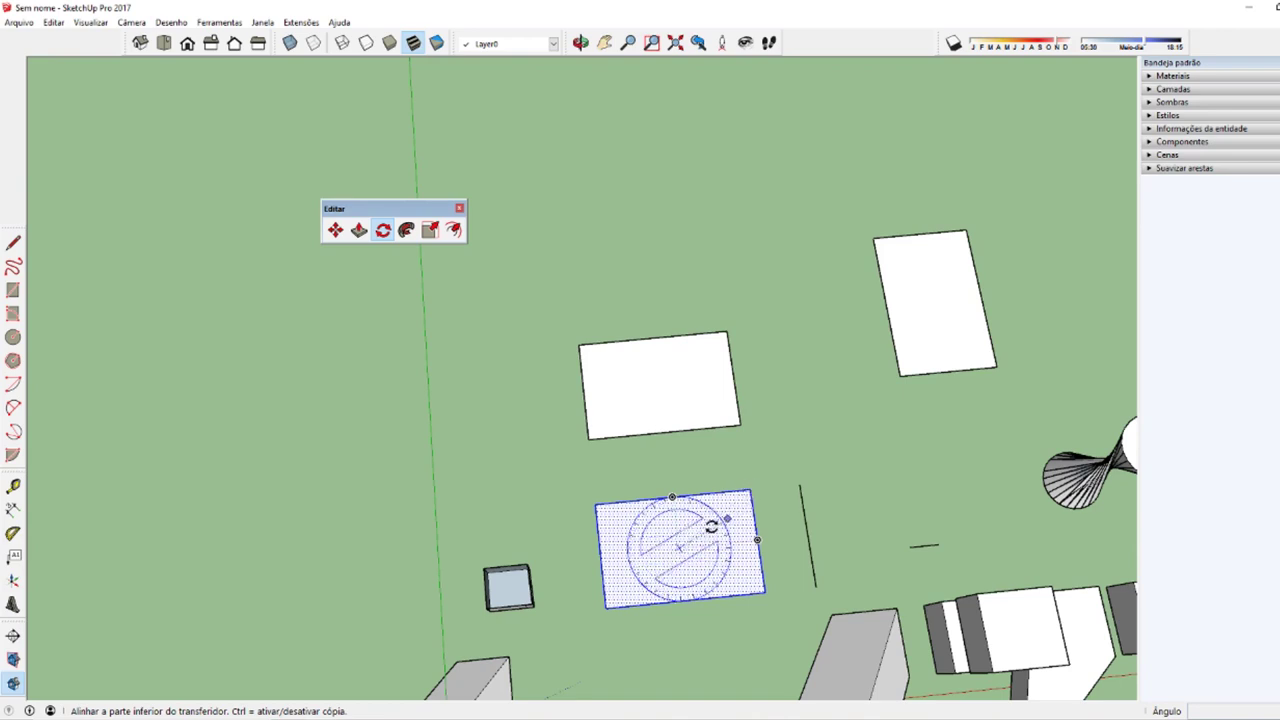
{"action": "left_click", "coordinate": [750, 490]}
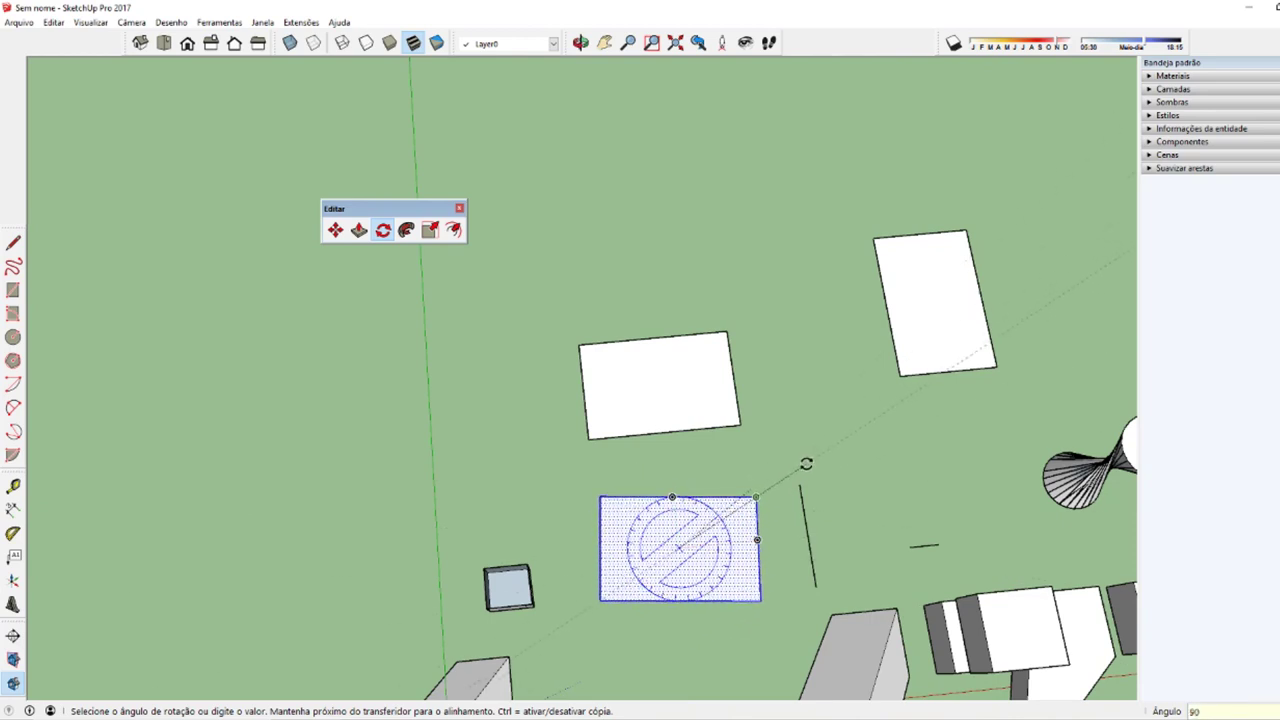
{"action": "left_click", "coordinate": [806, 464]}
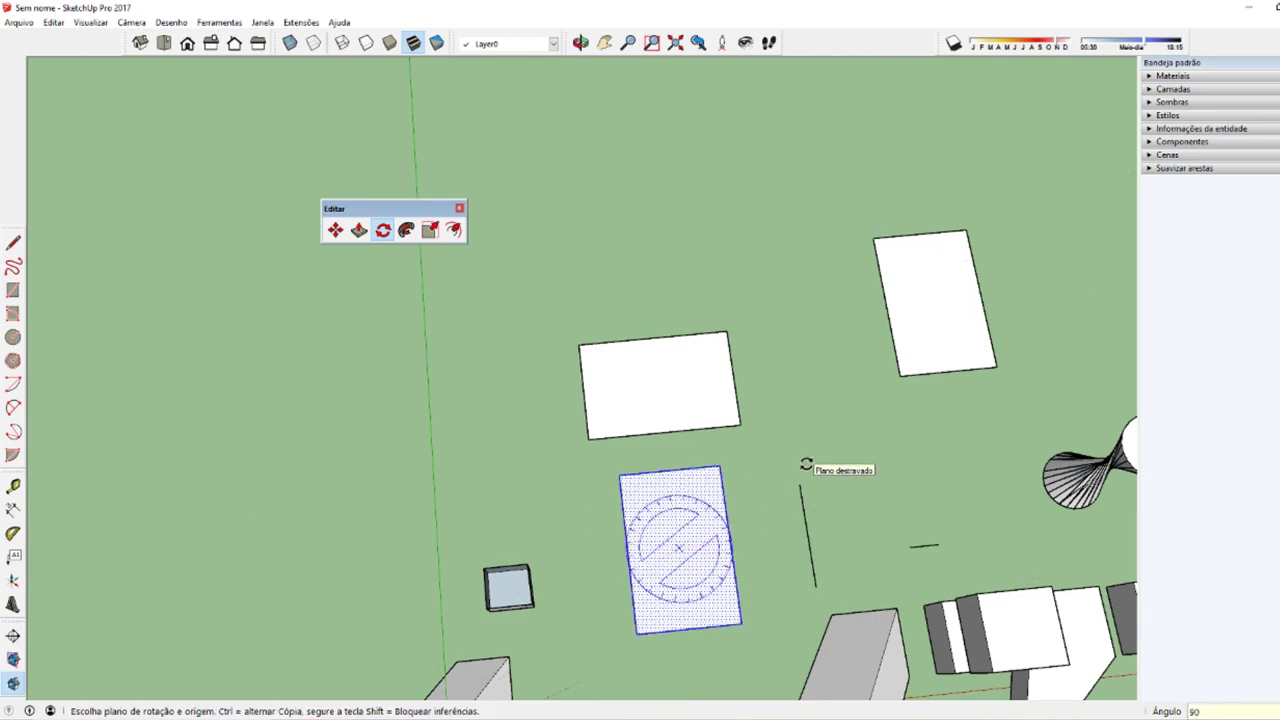
{"action": "key", "text": "space"}
{"action": "scroll", "coordinate": [806, 464], "scroll_direction": "down", "scroll_amount": 2}
{"action": "mouse_move", "coordinate": [689, 563]}
{"action": "middle_mouse_down"}
{"action": "mouse_move", "coordinate": [835, 492]}
{"action": "mouse_move", "coordinate": [677, 594]}
{"action": "middle_mouse_up"}
Step: Rotate the tall rectangle 120° about its top-left corner
{"action": "scroll", "coordinate": [835, 455], "scroll_direction": "up", "scroll_amount": 2}
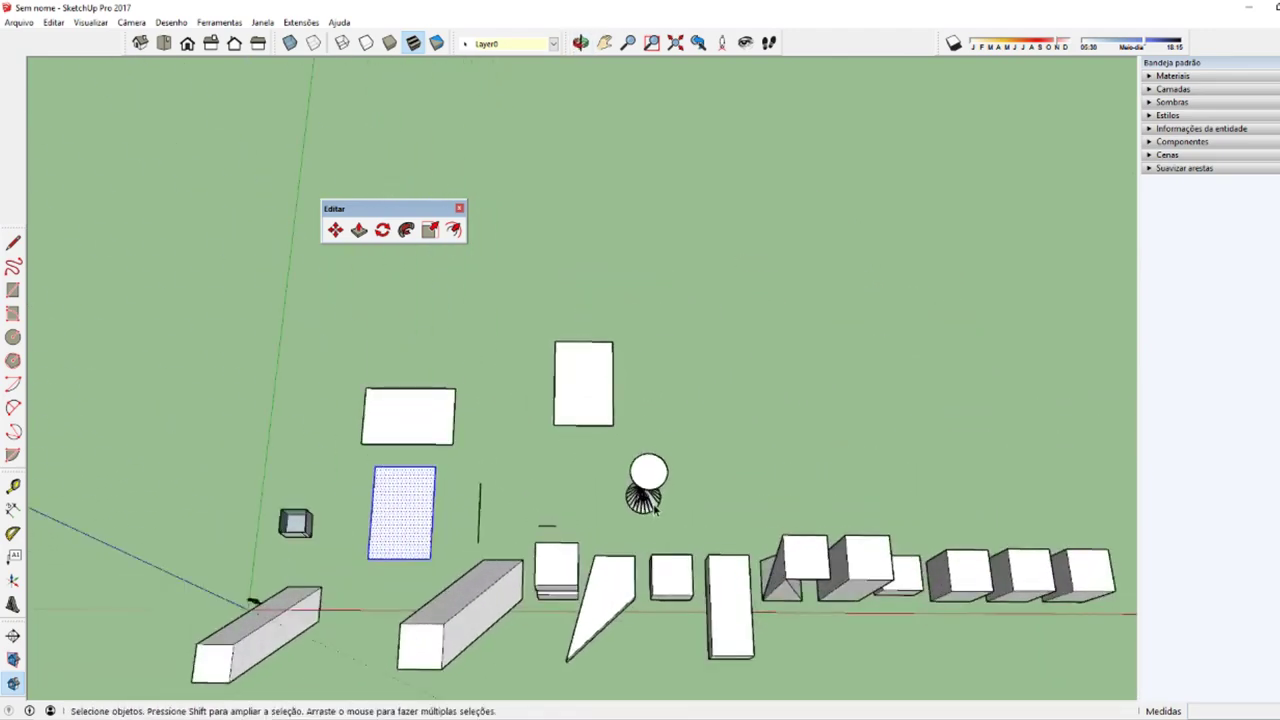
{"action": "scroll", "coordinate": [835, 455], "scroll_direction": "up", "scroll_amount": 2}
{"action": "middle_click_drag", "start_coordinate": [835, 455], "coordinate": [540, 441]}
{"action": "left_click", "coordinate": [768, 332]}
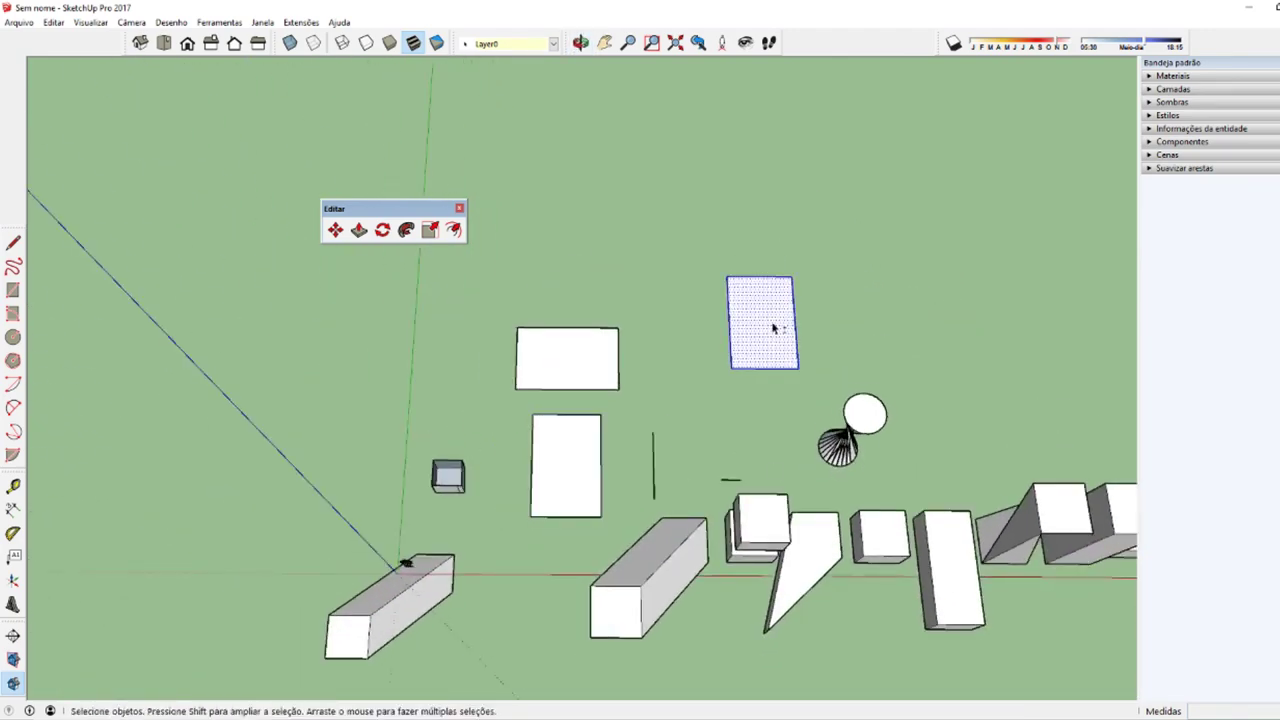
{"action": "middle_click_drag", "start_coordinate": [771, 328], "coordinate": [623, 432]}
{"action": "key", "text": "q"}
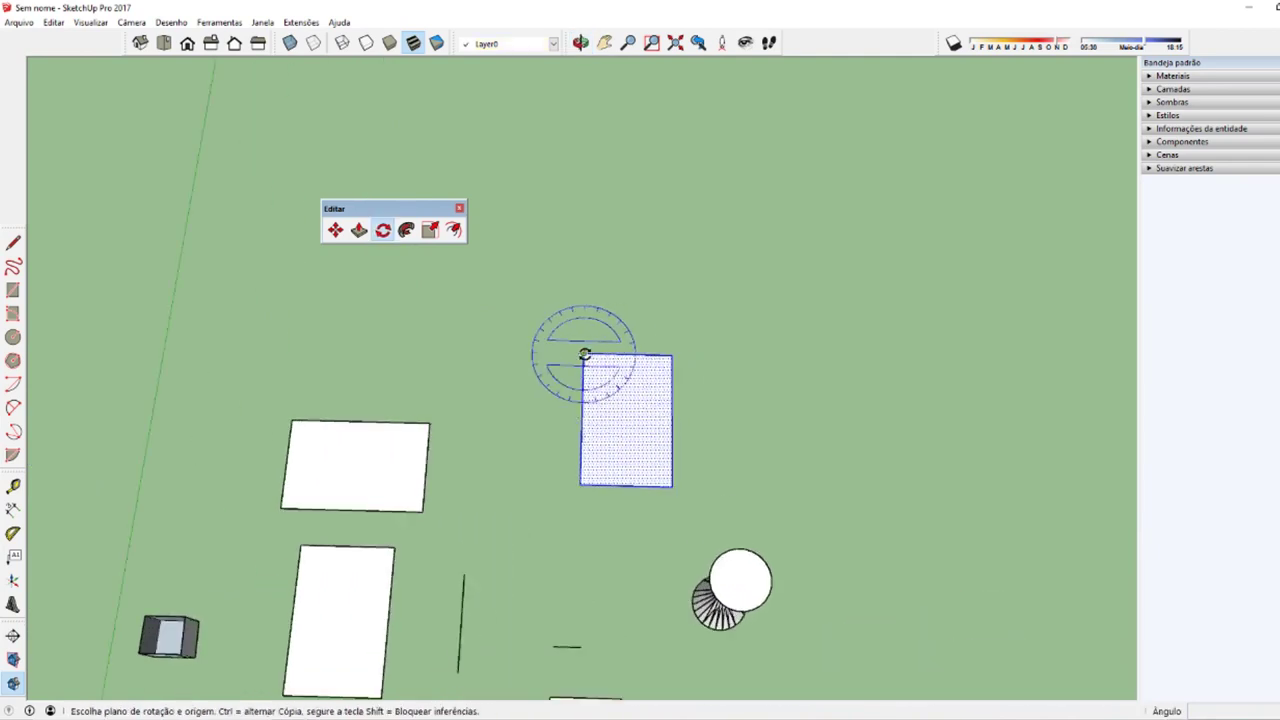
{"action": "left_click", "coordinate": [584, 354]}
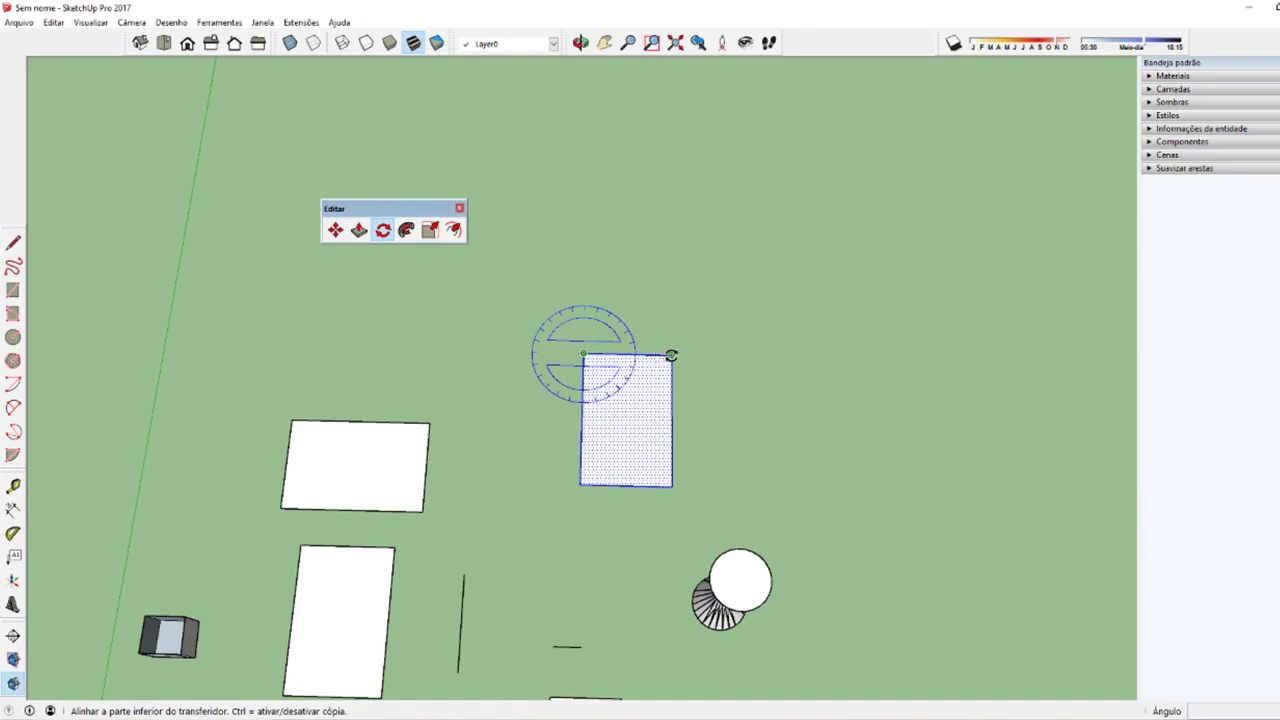
{"action": "left_click", "coordinate": [671, 355]}
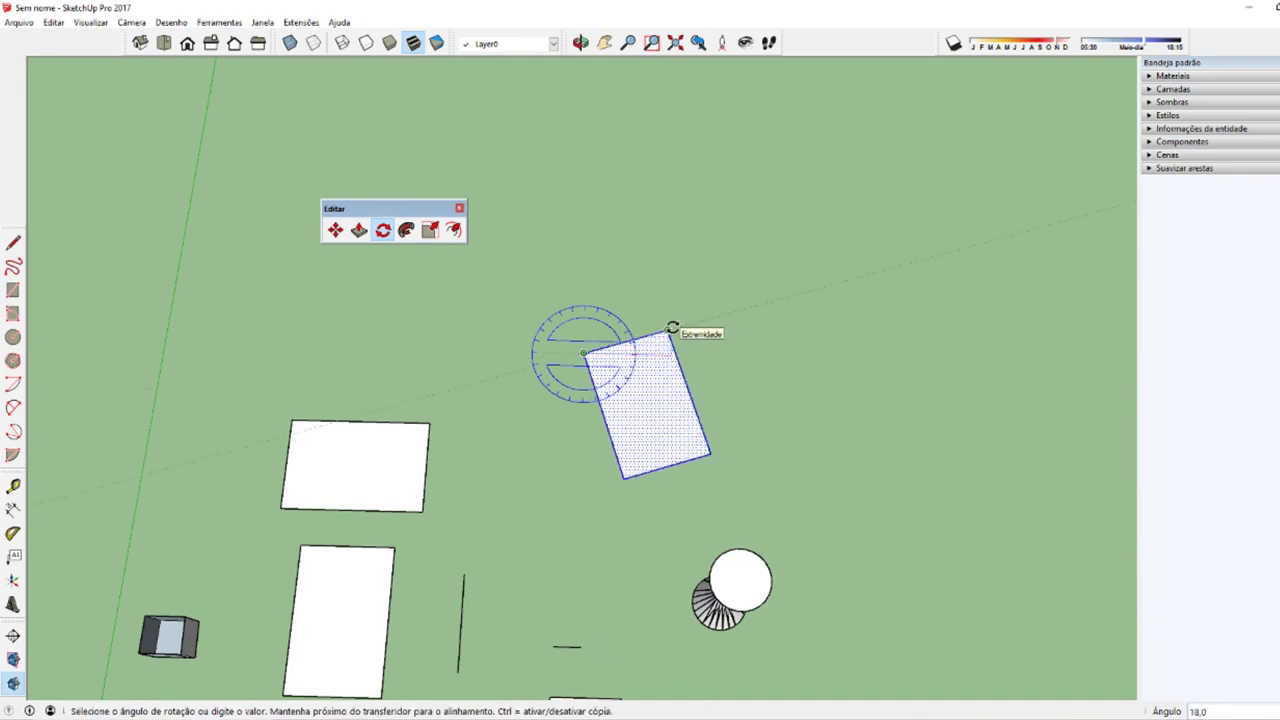
{"action": "type", "text": "120"}
{"action": "key", "text": "Return"}
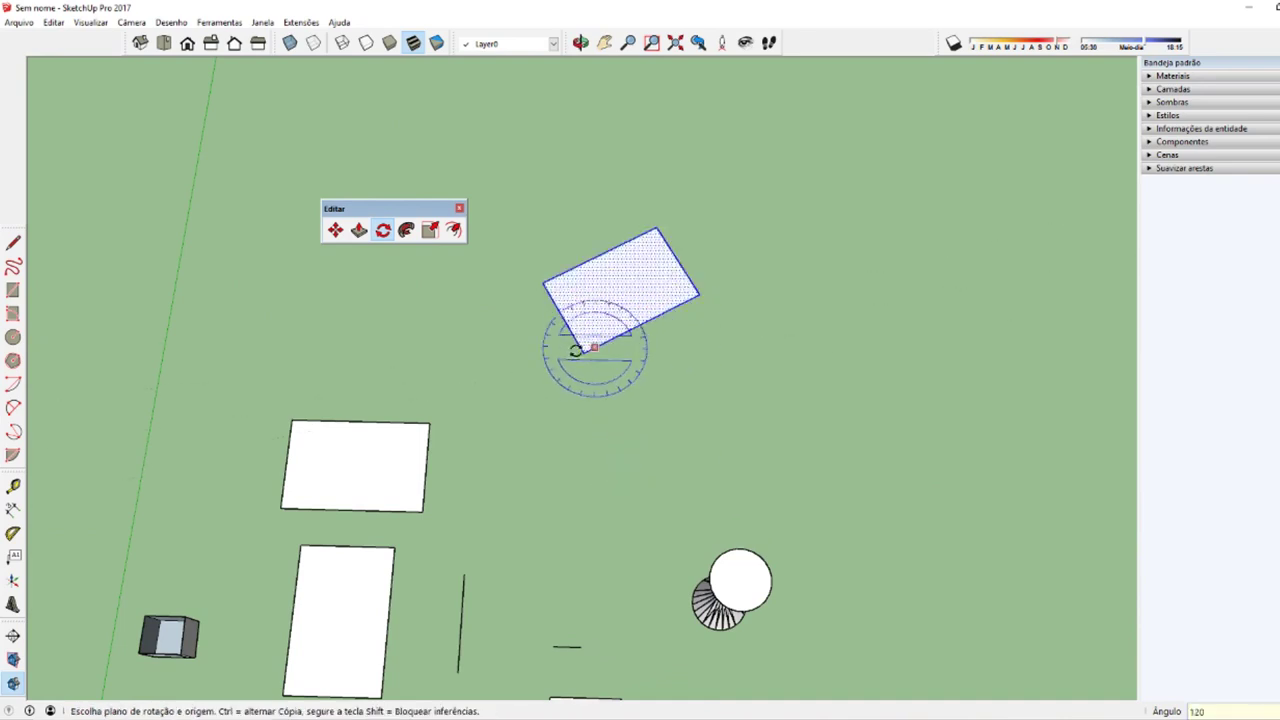
{"action": "key", "text": "space"}
{"action": "mouse_move", "coordinate": [517, 331]}
{"action": "middle_mouse_down"}
{"action": "mouse_move", "coordinate": [626, 423]}
{"action": "mouse_move", "coordinate": [505, 442]}
{"action": "mouse_move", "coordinate": [471, 340]}
{"action": "mouse_move", "coordinate": [522, 346]}
{"action": "middle_mouse_up"}
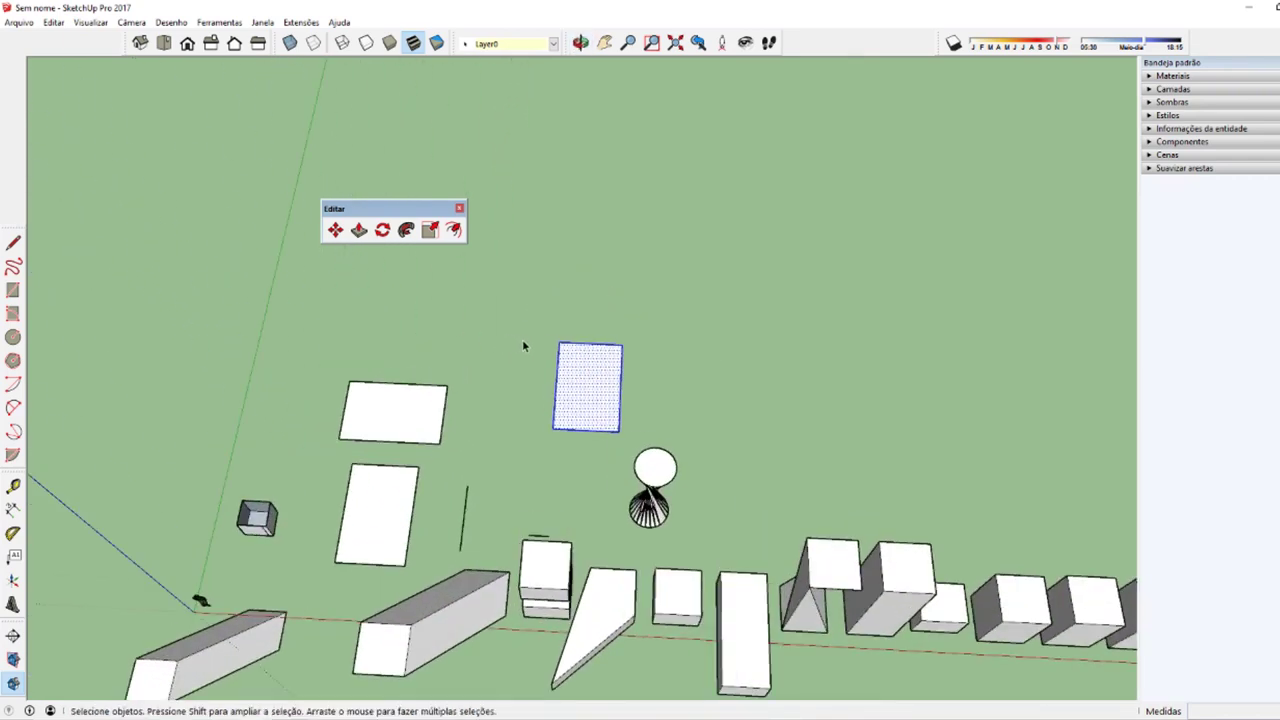
Step: Tilt the rectangle a further 15° about its corner
{"action": "key", "text": "l"}
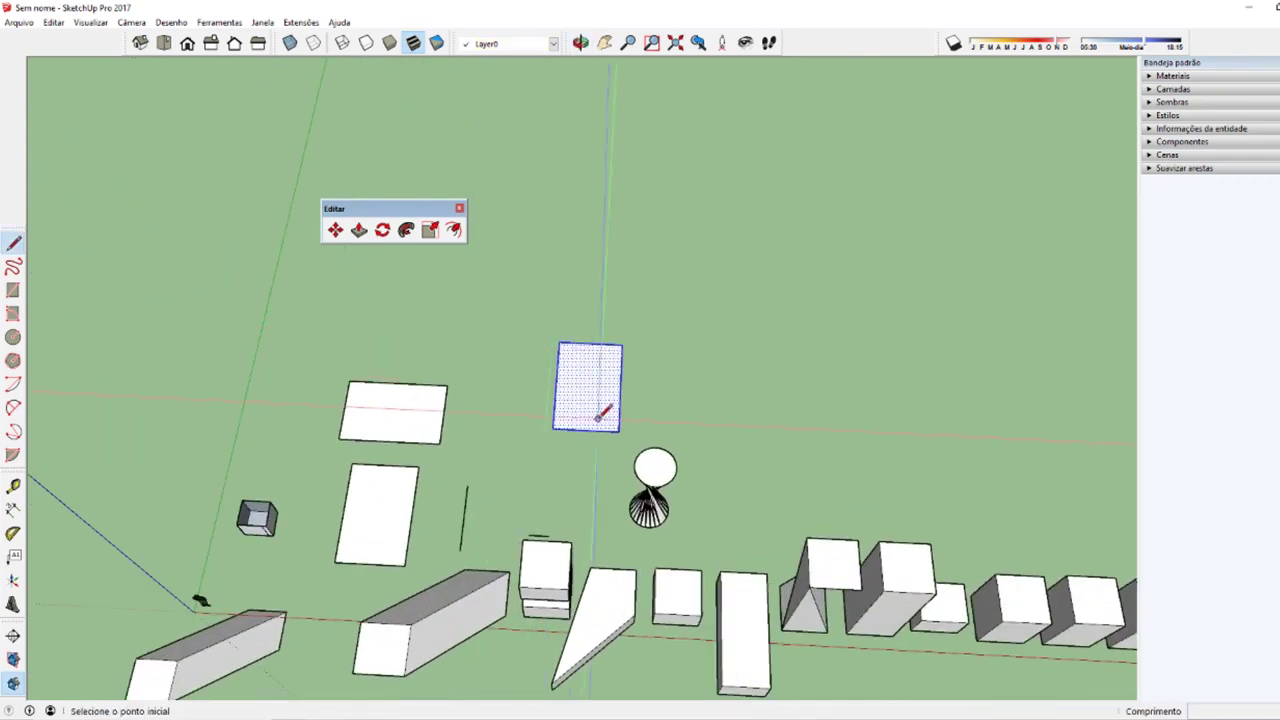
{"action": "key", "text": "t"}
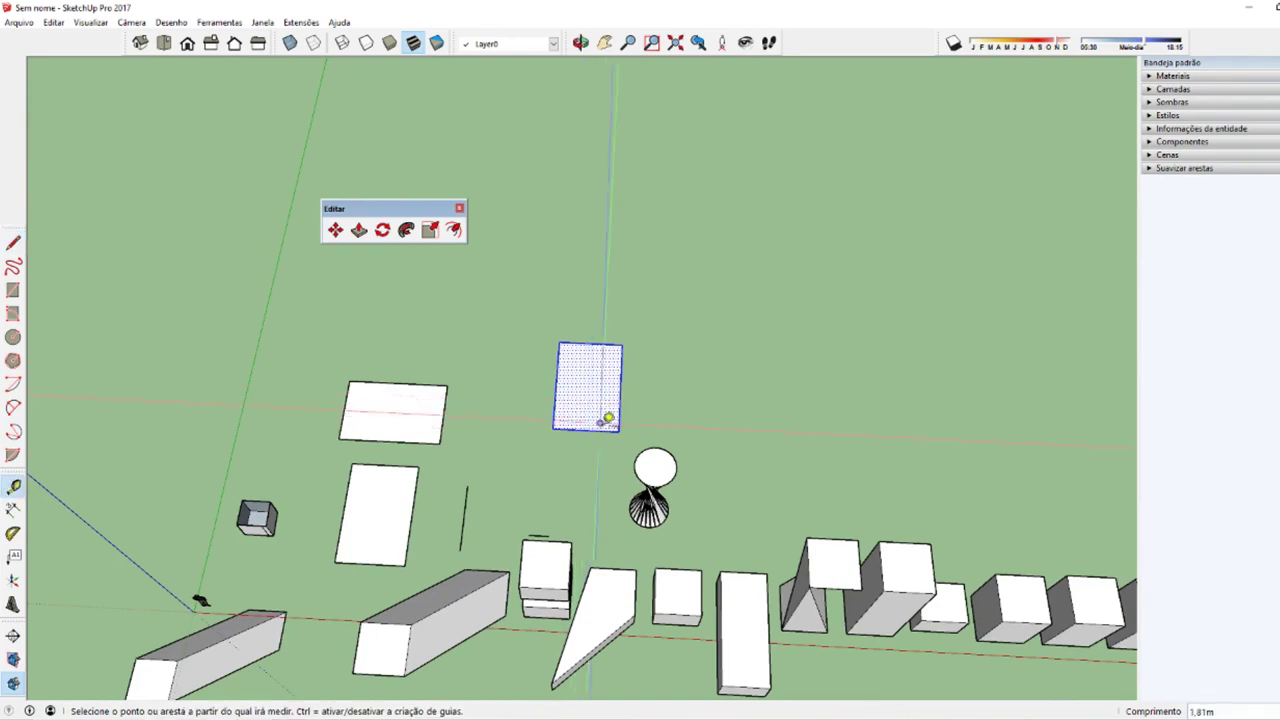
{"action": "middle_click_drag", "start_coordinate": [608, 344], "coordinate": [583, 380]}
{"action": "key", "text": "space"}
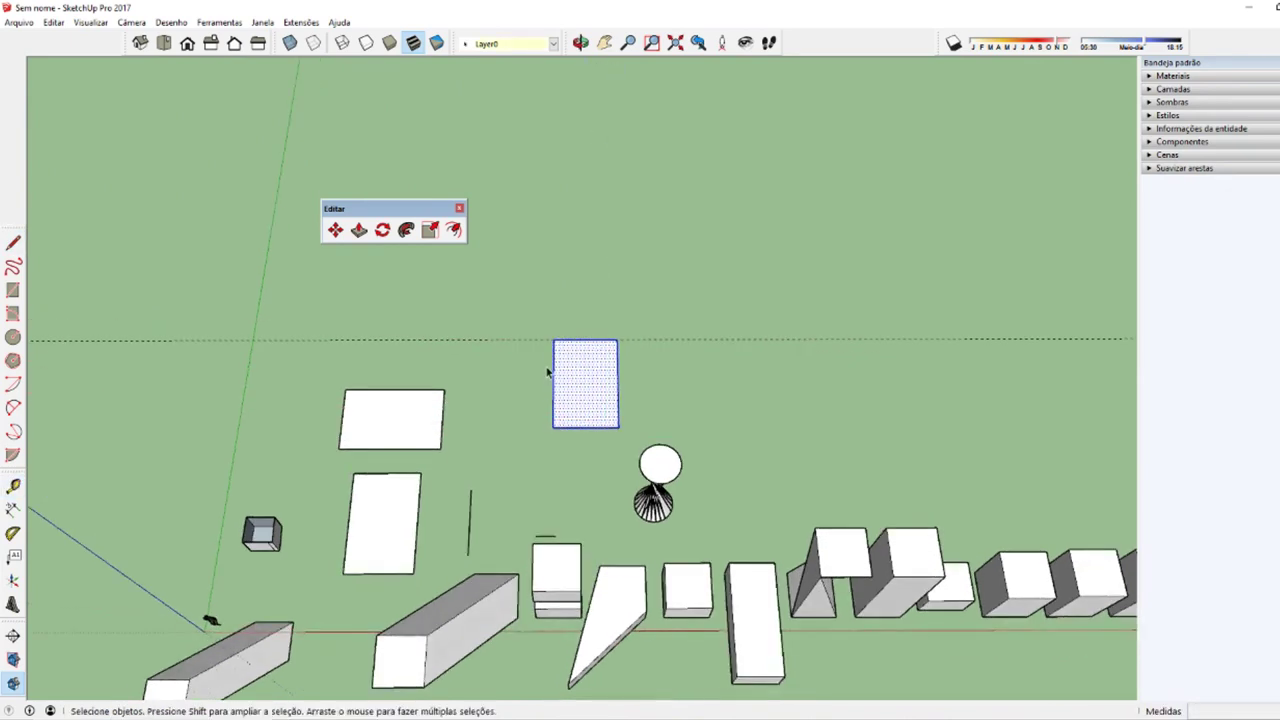
{"action": "key", "text": "q"}
{"action": "left_click", "coordinate": [619, 340]}
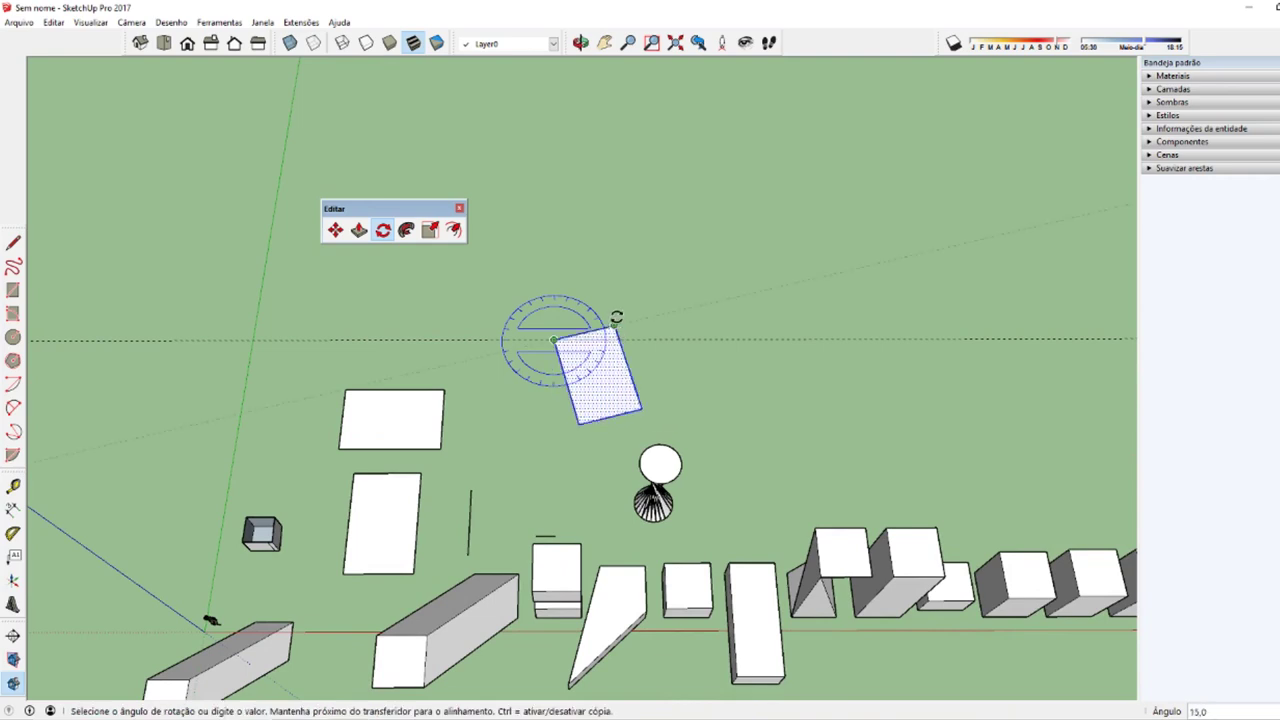
{"action": "left_click", "coordinate": [616, 318]}
{"action": "key", "text": "space"}
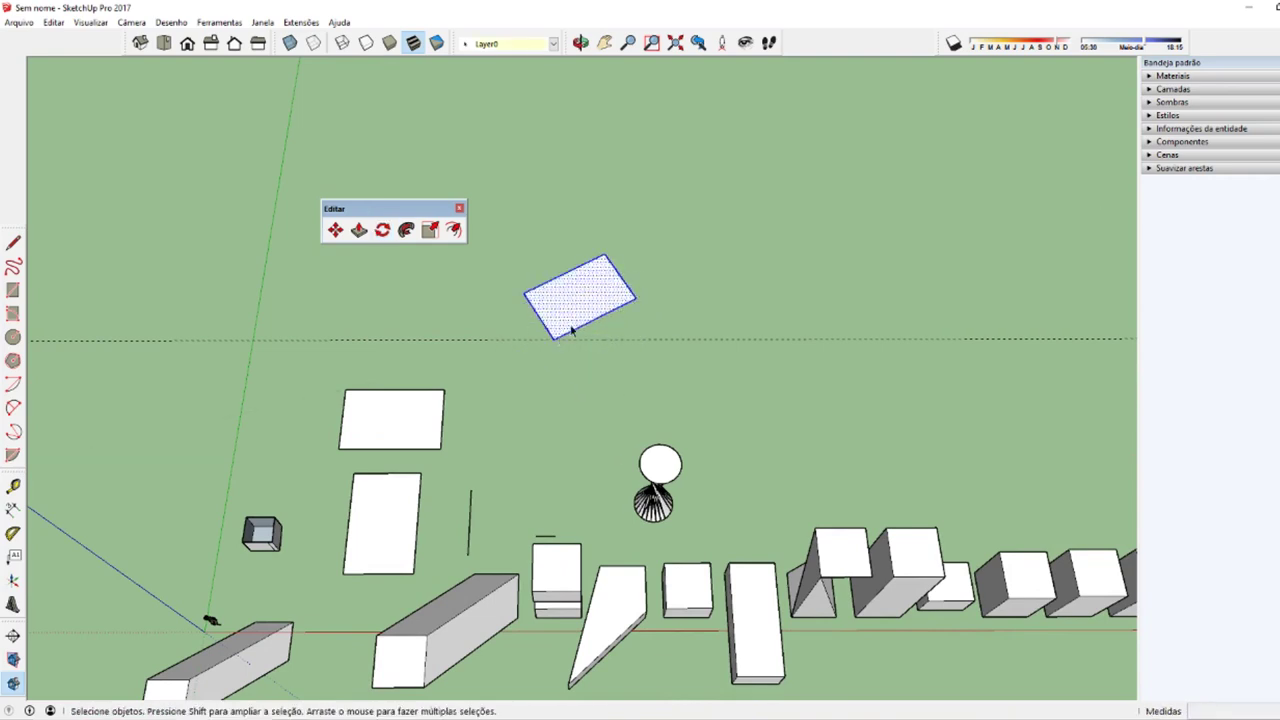
Step: Draw a 2-point arc across the rectangle, then undo both the arc and the tilt
{"action": "key", "text": "l"}
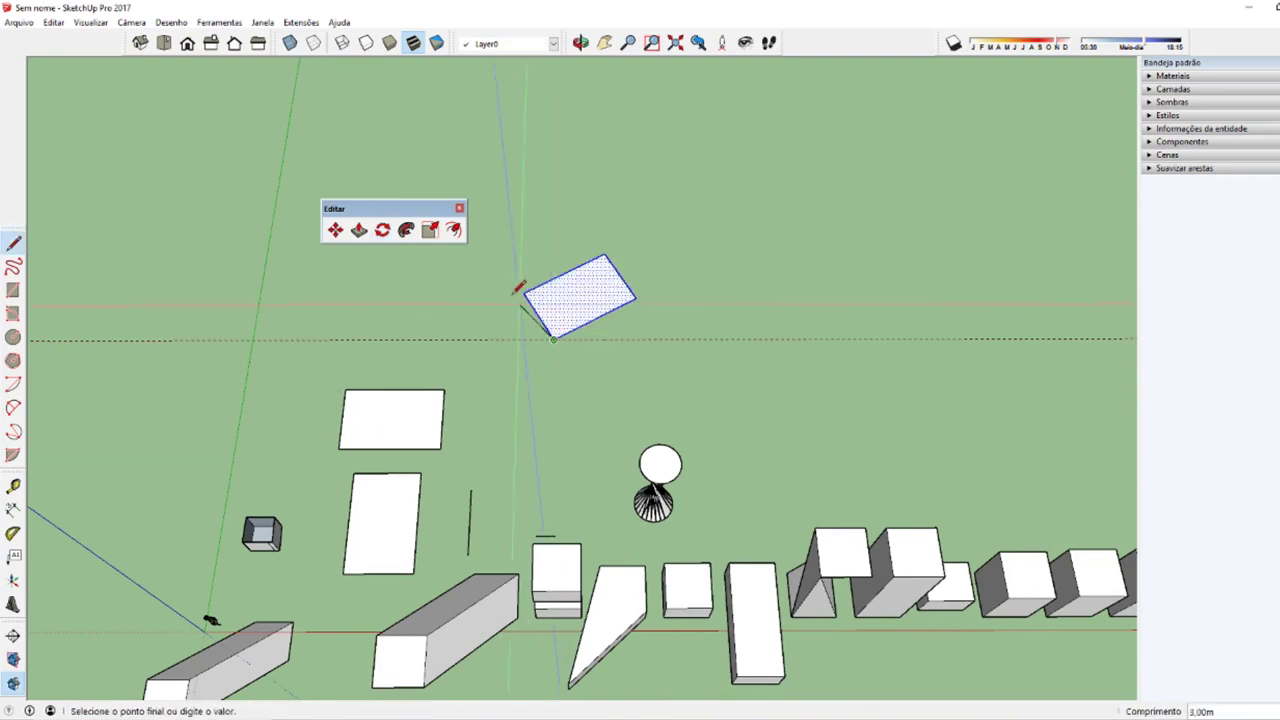
{"action": "key", "text": "a"}
{"action": "left_click", "coordinate": [553, 340]}
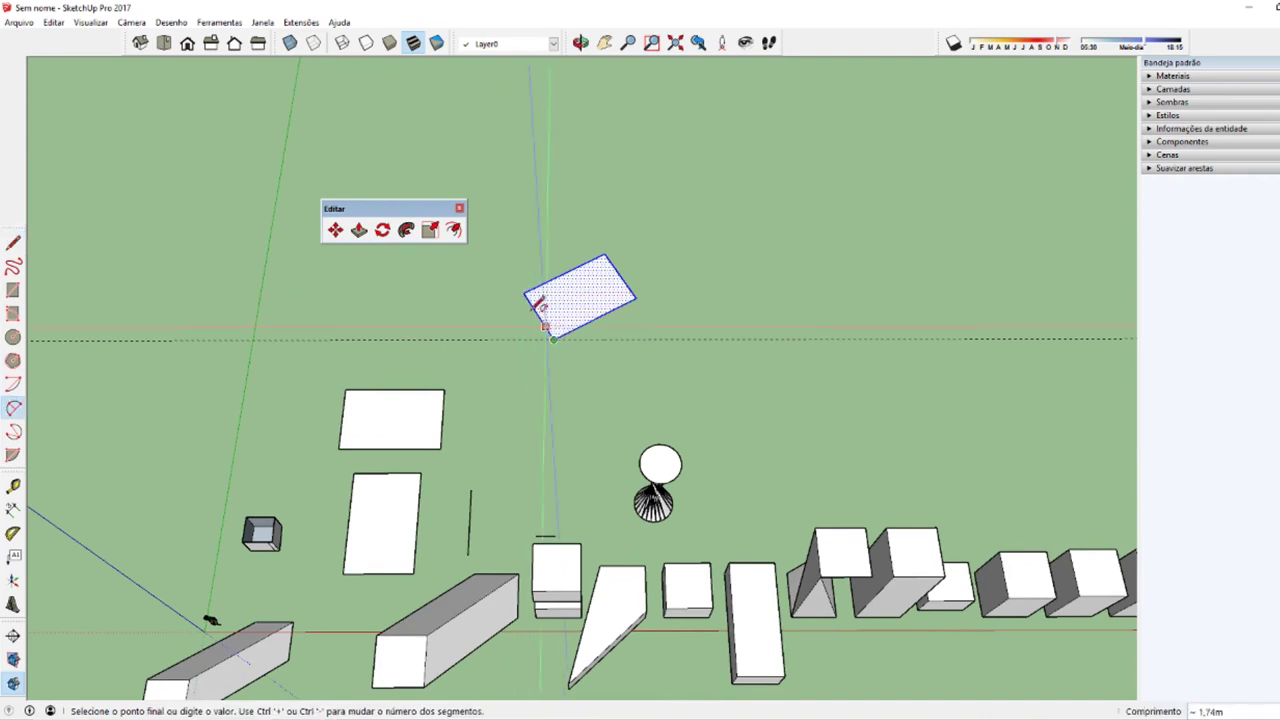
{"action": "left_click", "coordinate": [524, 293]}
{"action": "key", "text": "Escape"}
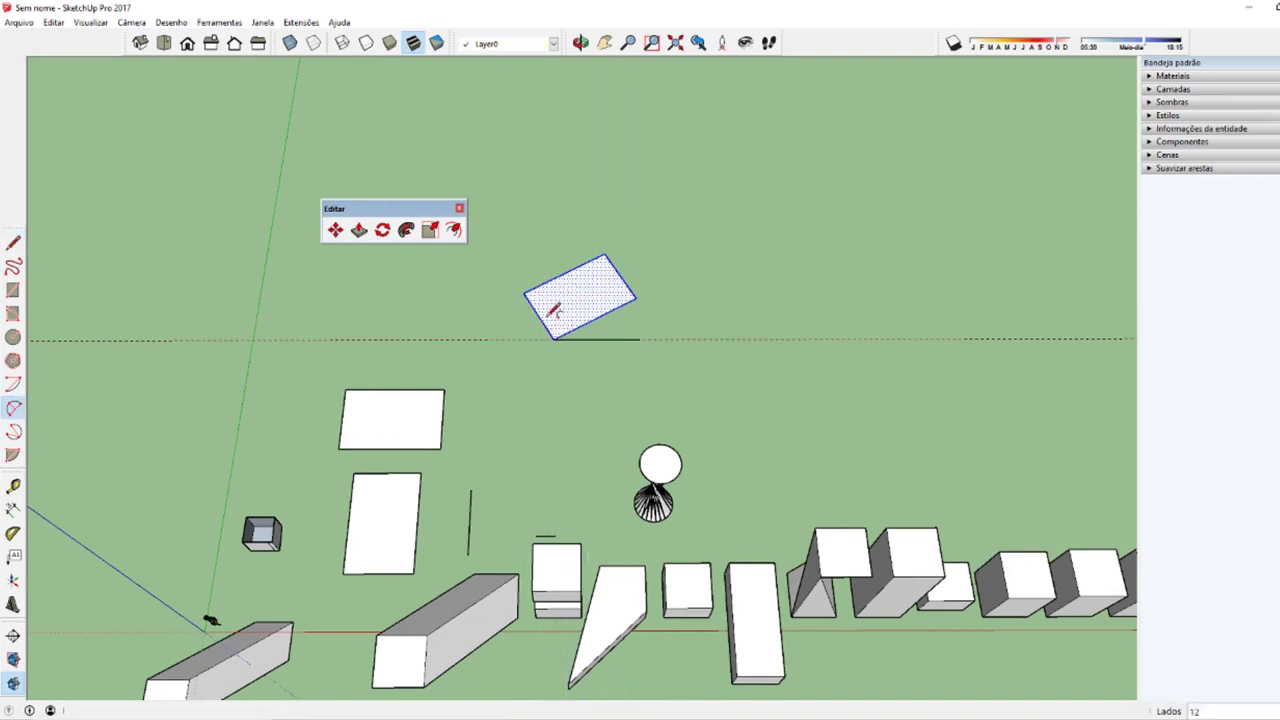
{"action": "left_click", "coordinate": [524, 293]}
{"action": "left_click", "coordinate": [639, 338]}
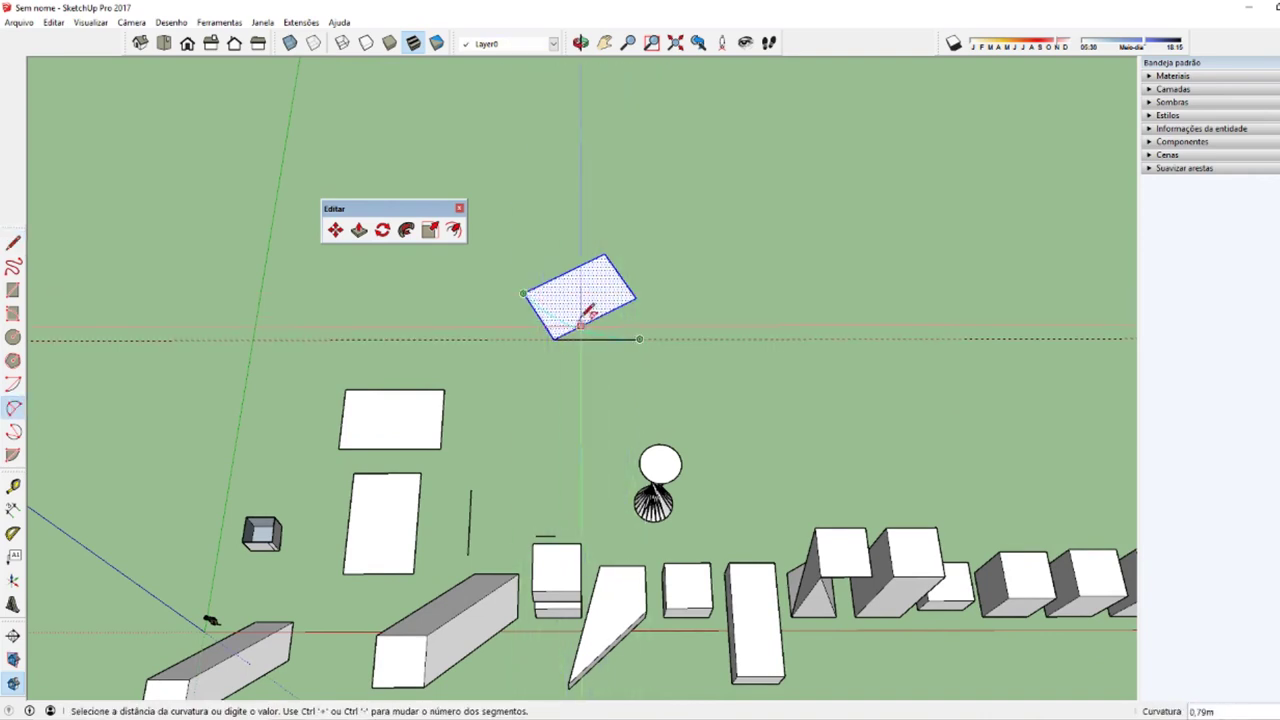
{"action": "left_click", "coordinate": [596, 293]}
{"action": "key", "text": "space"}
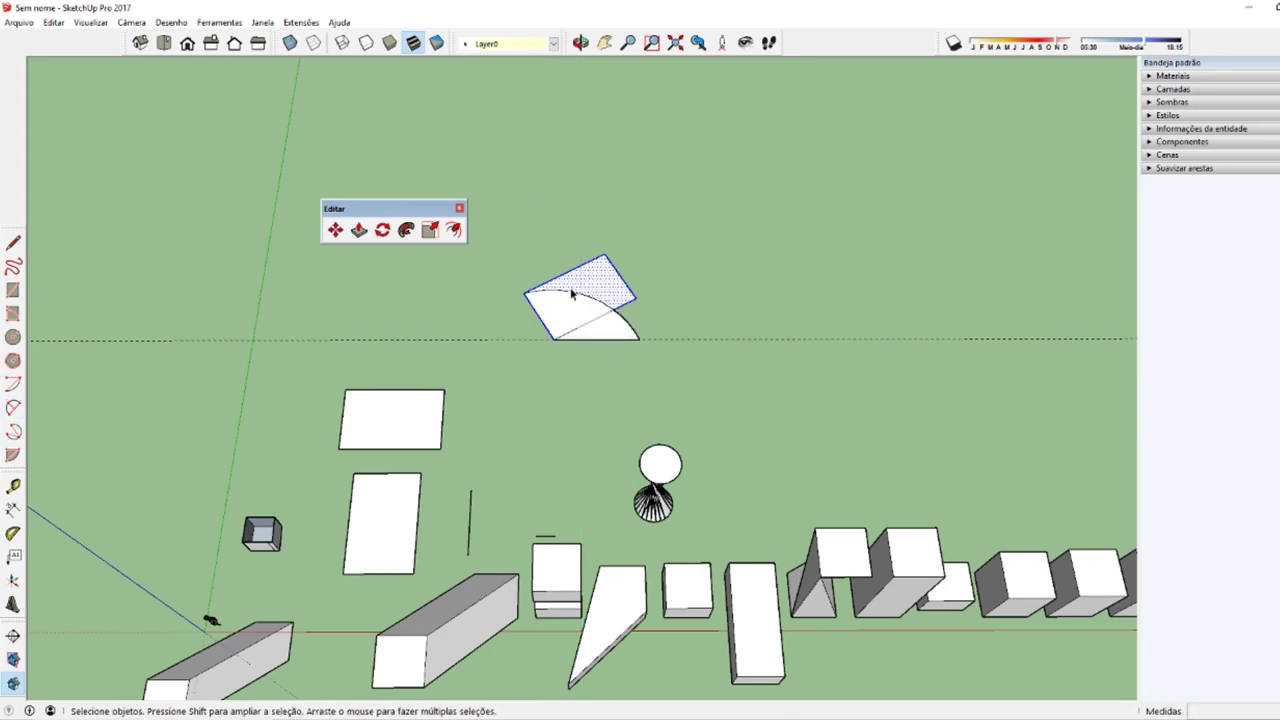
{"action": "middle_click_drag", "start_coordinate": [527, 318], "coordinate": [565, 385]}
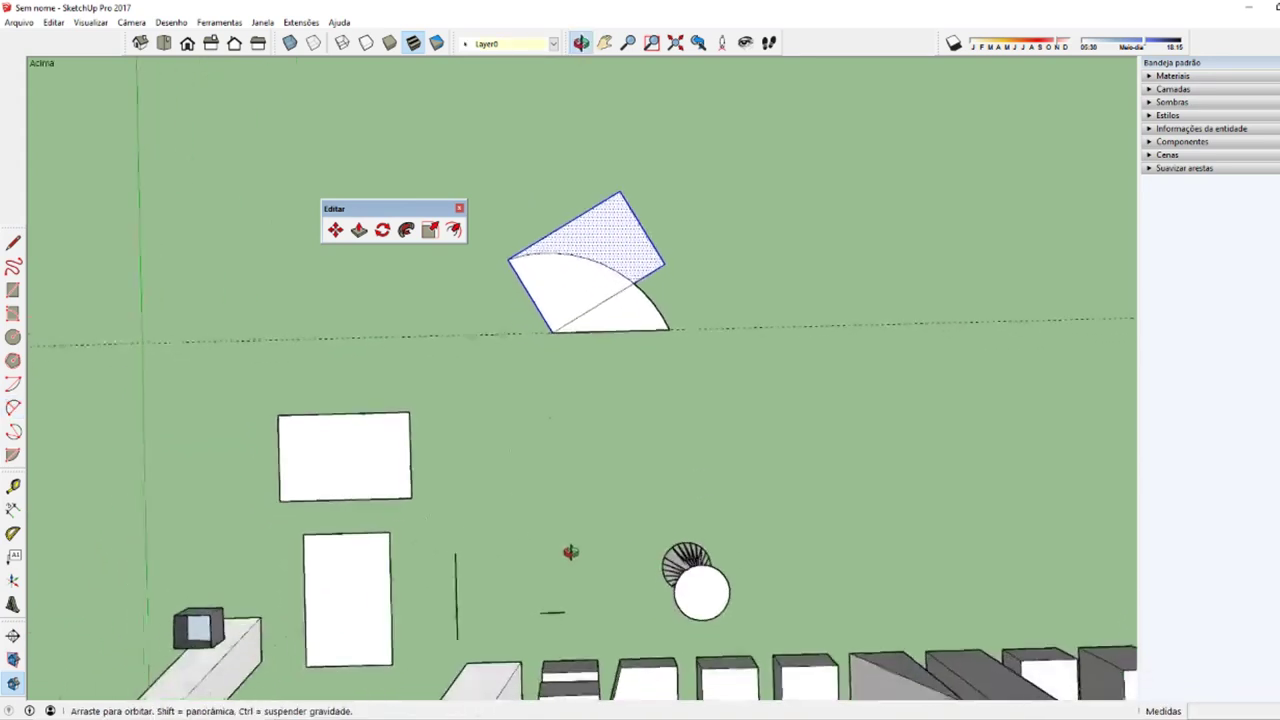
{"action": "key", "text": "ctrl+z"}
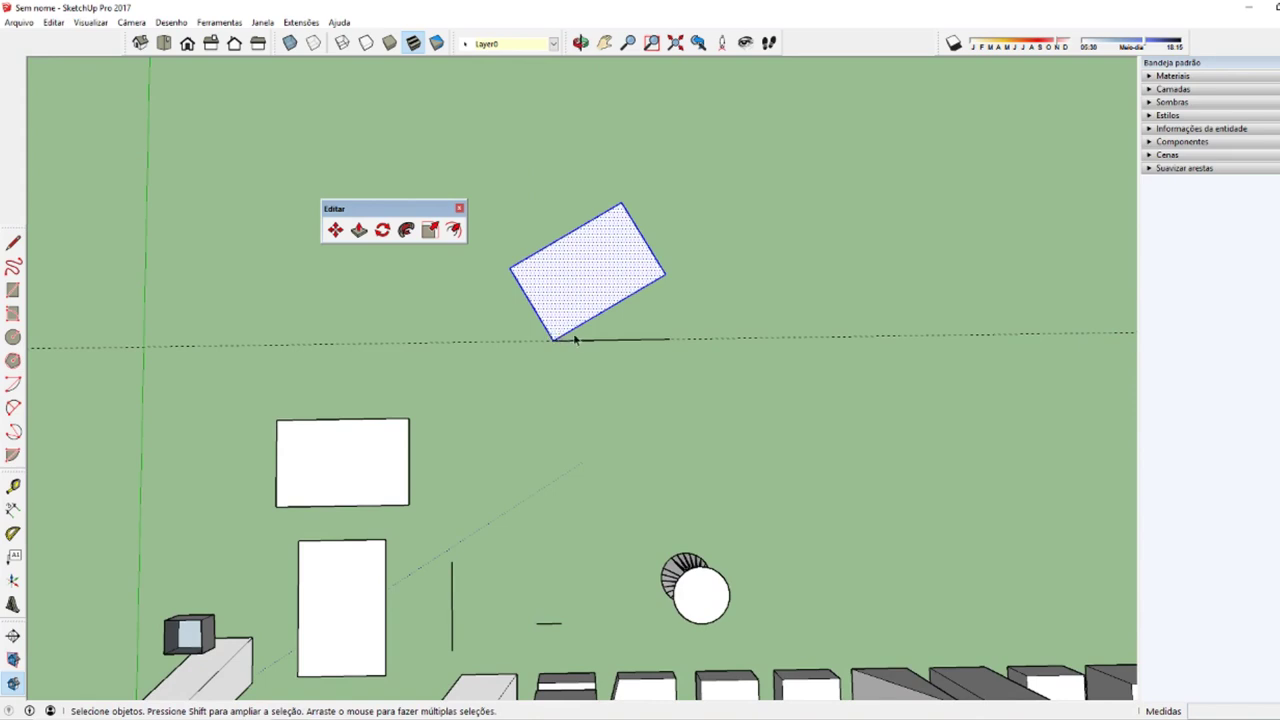
{"action": "key", "text": "ctrl+z"}
Step: Rotate the rectangle about its corner to a new angle
{"action": "left_click", "coordinate": [555, 347]}
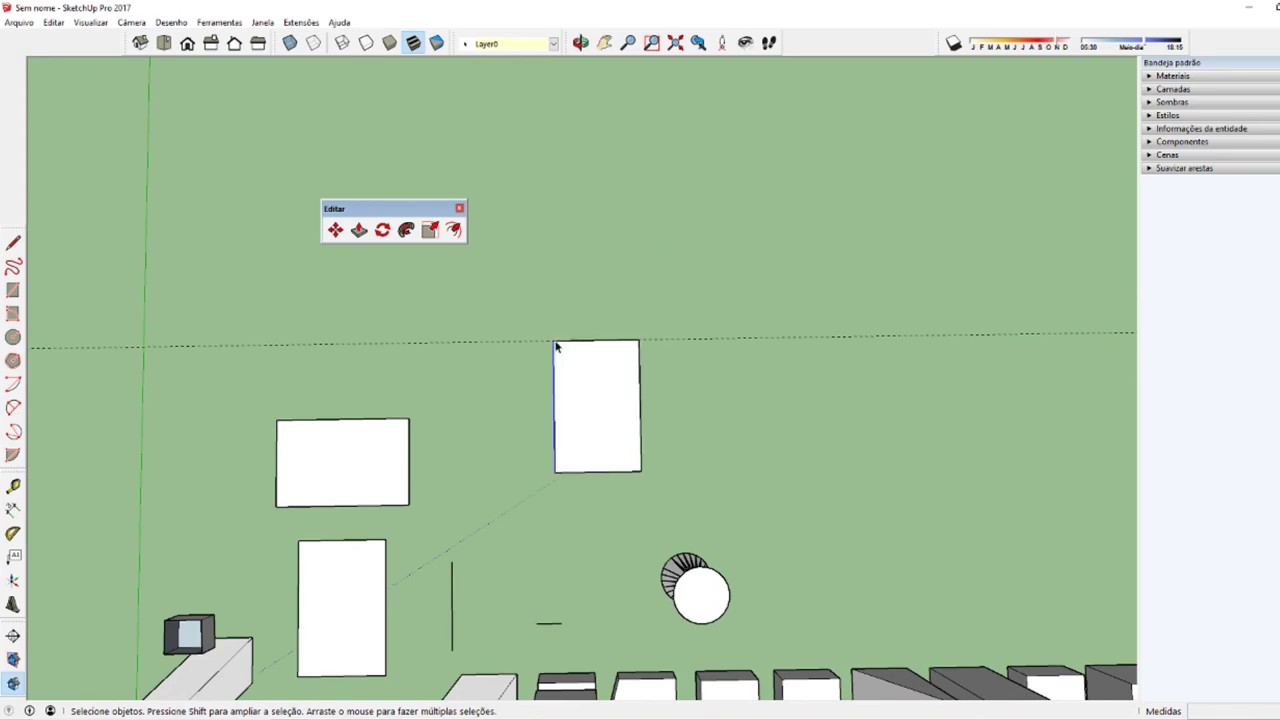
{"action": "key", "text": "a"}
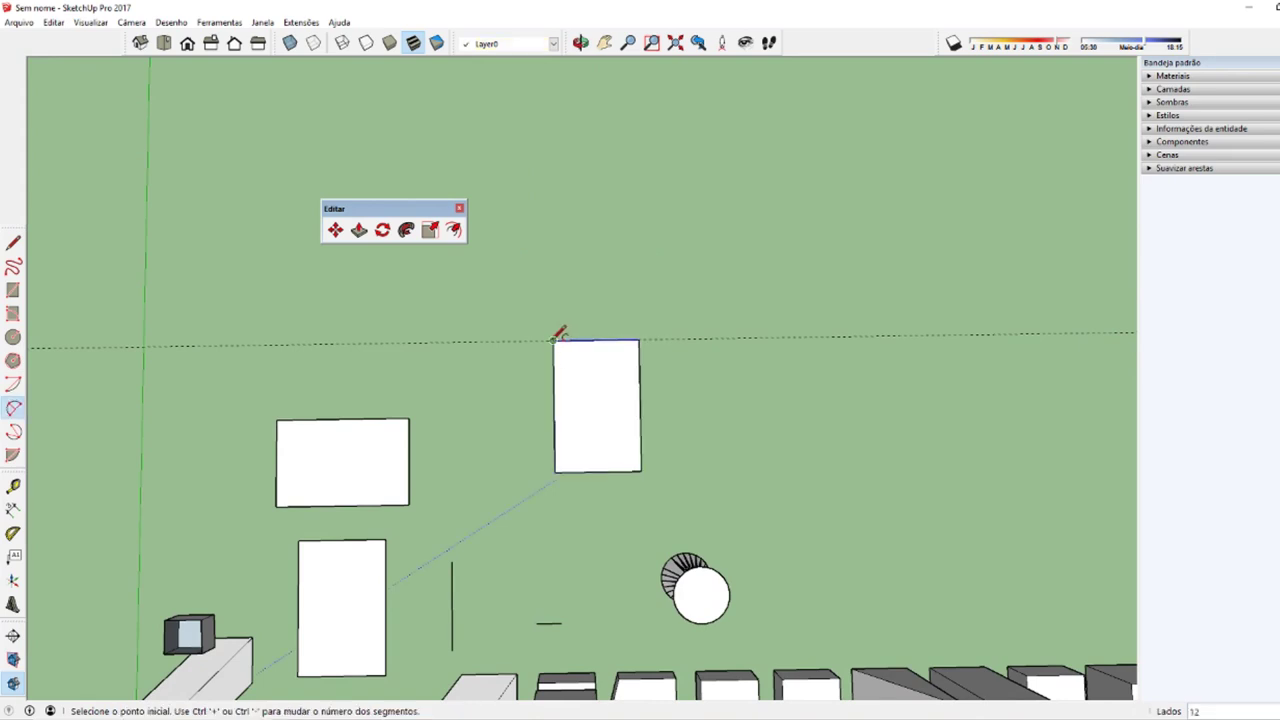
{"action": "key", "text": "q"}
{"action": "left_click", "coordinate": [553, 340]}
{"action": "left_click", "coordinate": [639, 341]}
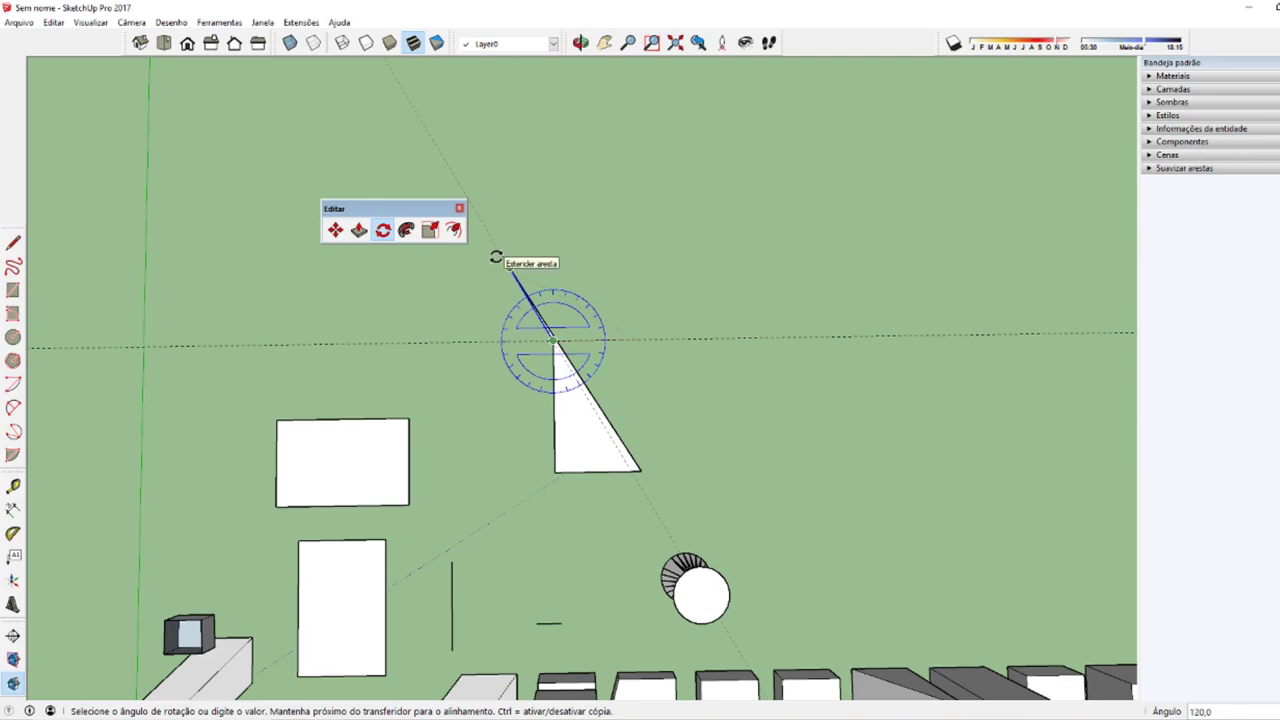
{"action": "left_click", "coordinate": [496, 257]}
{"action": "mouse_move", "coordinate": [510, 270]}
{"action": "middle_mouse_down"}
{"action": "mouse_move", "coordinate": [752, 421]}
{"action": "mouse_move", "coordinate": [571, 457]}
{"action": "middle_mouse_up"}
{"action": "key", "text": "space"}
Step: Rotate the flat rectangle face again about its corner to a different angle on the ground
{"action": "left_click", "coordinate": [584, 400]}
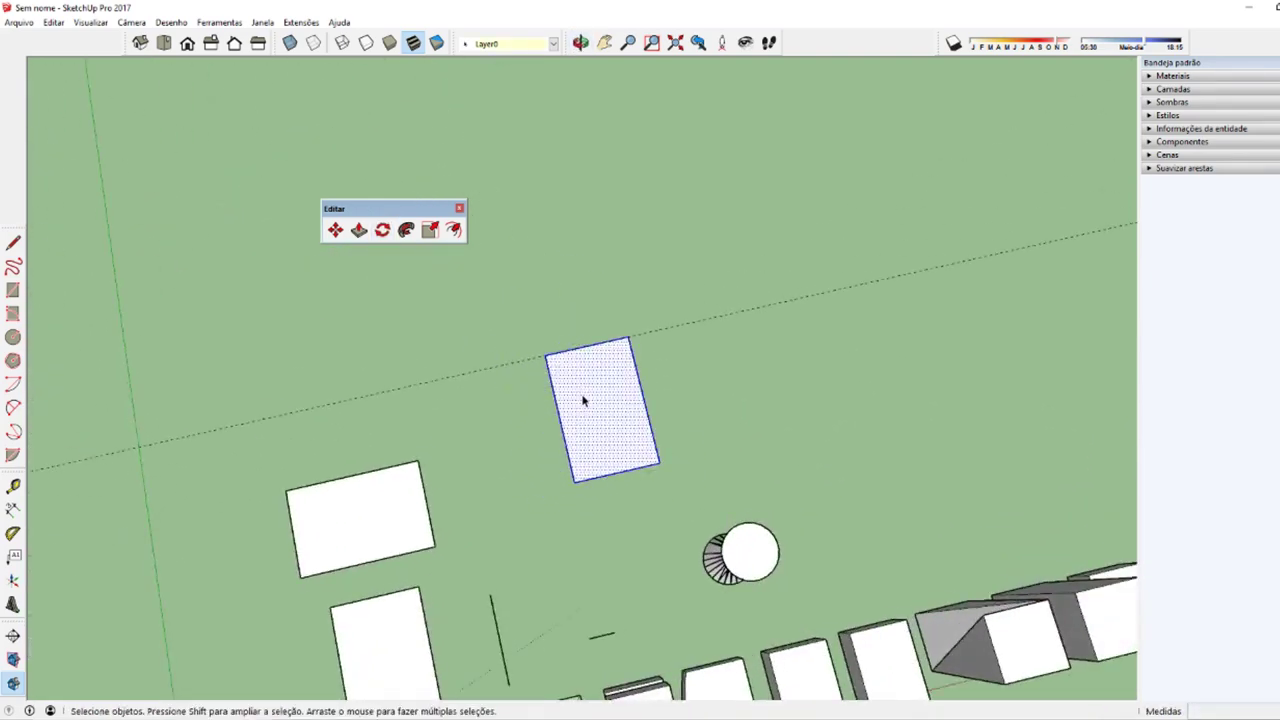
{"action": "key", "text": "q"}
{"action": "left_click_drag", "start_coordinate": [544, 355], "coordinate": [620, 336]}
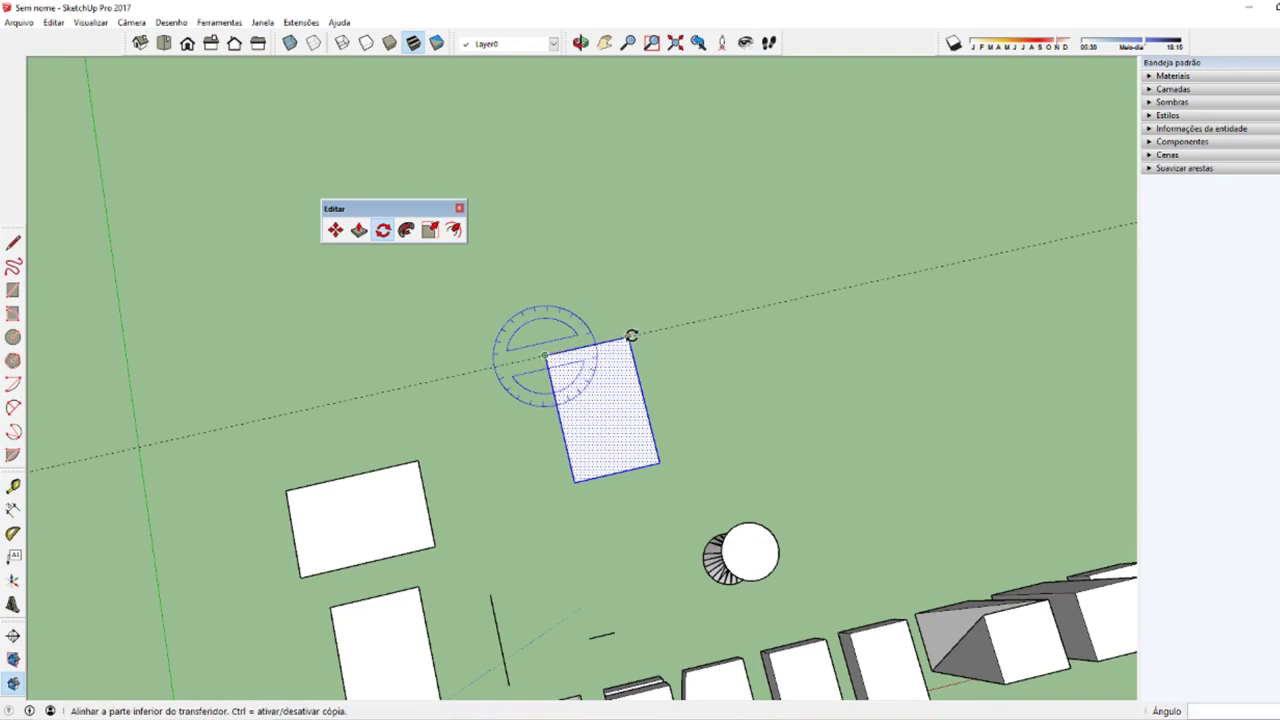
{"action": "left_click", "coordinate": [631, 336]}
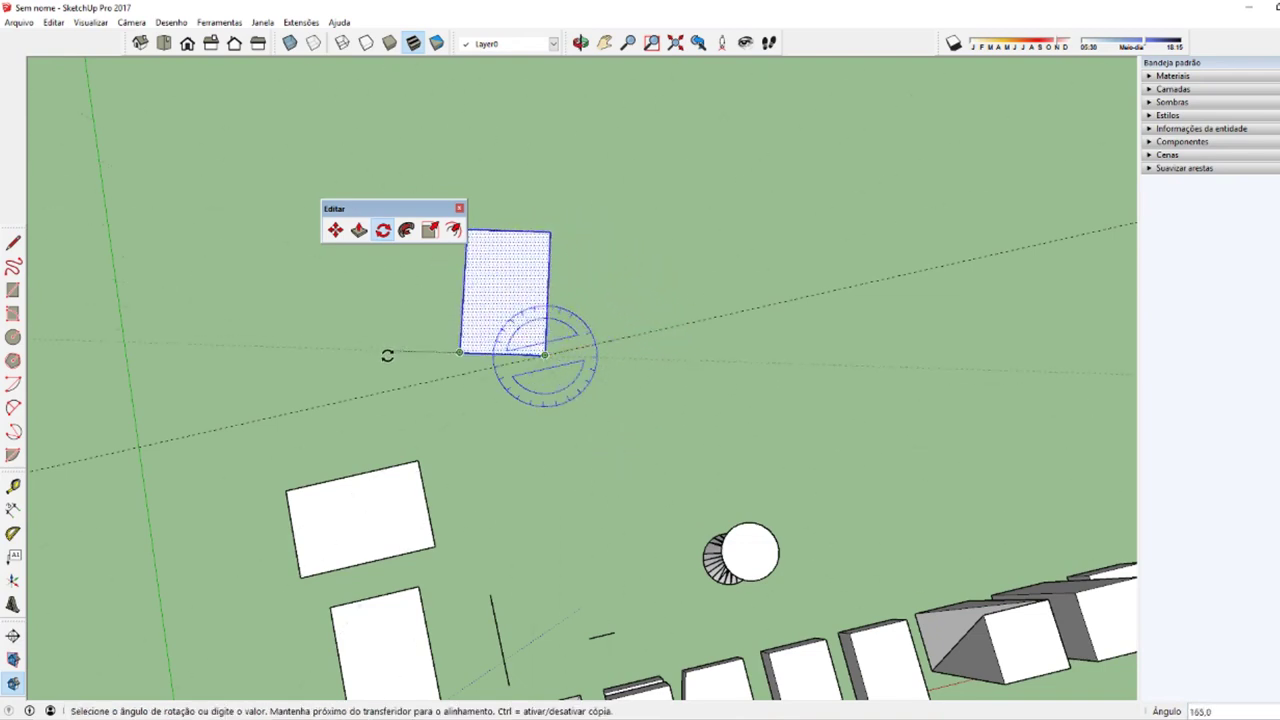
{"action": "left_click", "coordinate": [386, 316]}
{"action": "type", "text": "120"}
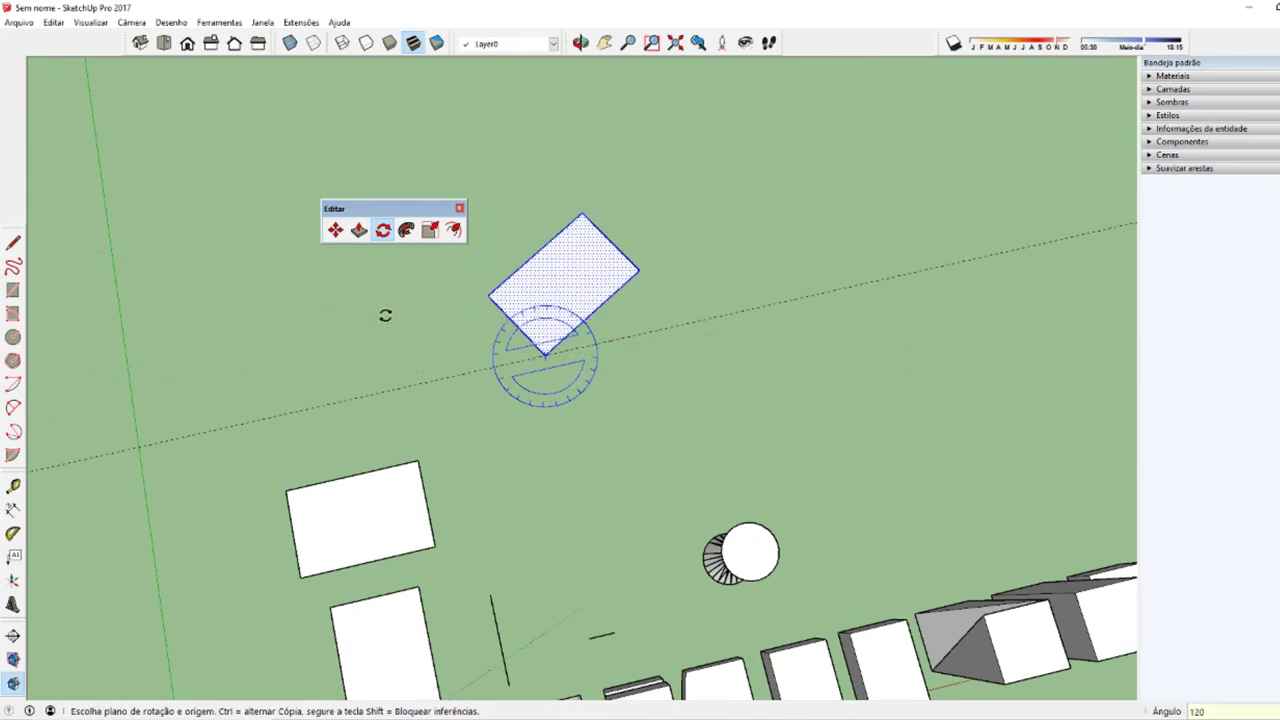
{"action": "key", "text": "space"}
{"action": "scroll", "coordinate": [673, 327], "scroll_direction": "down", "scroll_amount": 5}
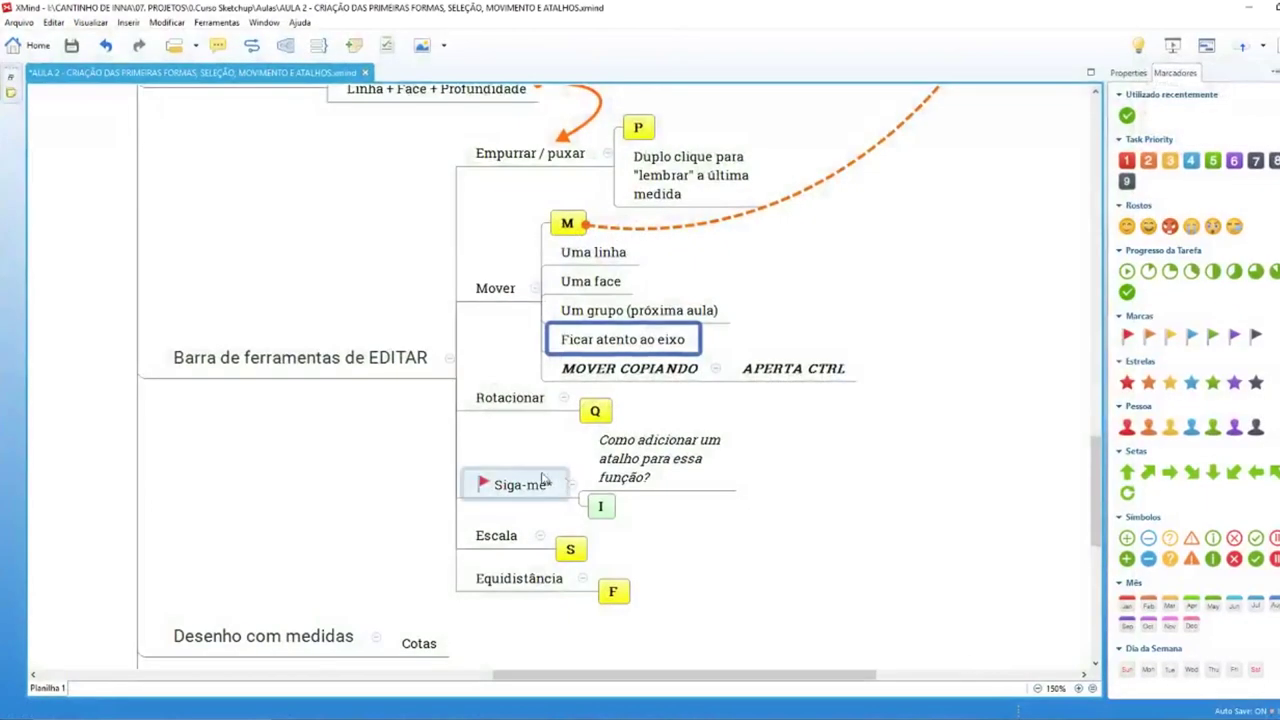
{"action": "left_click_drag", "start_coordinate": [630, 460], "coordinate": [494, 462]}
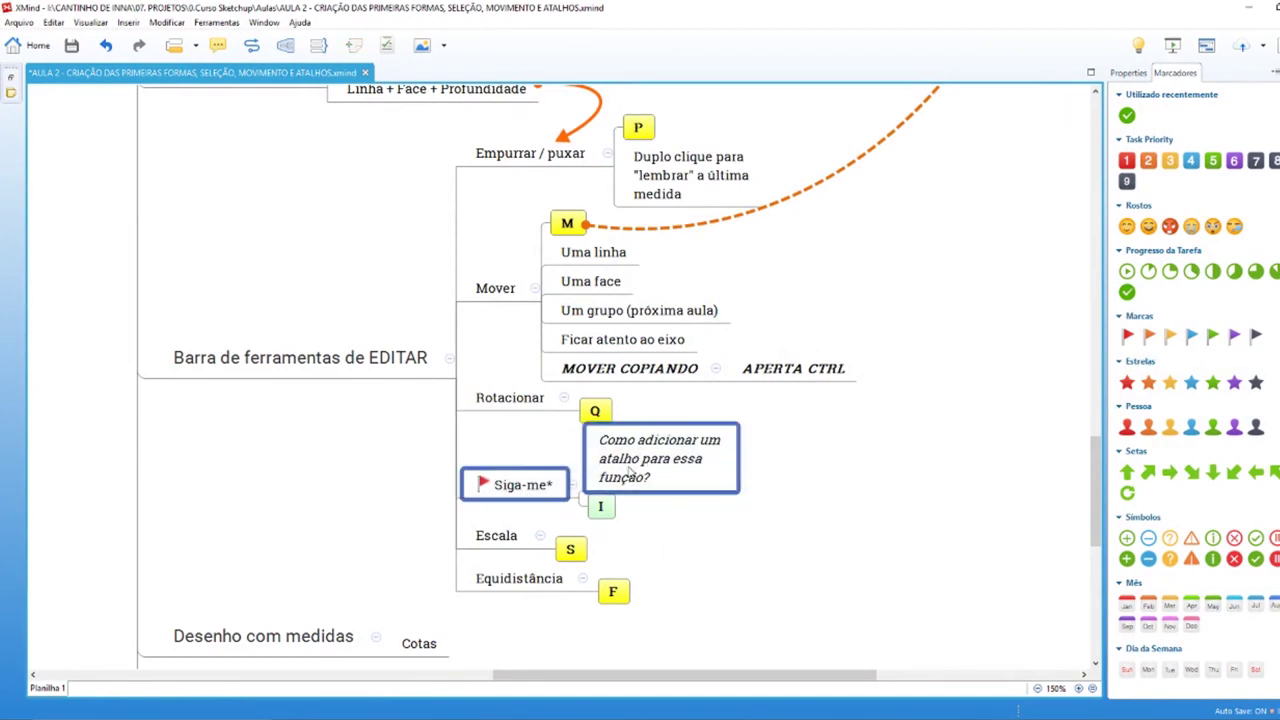
{"action": "left_click", "coordinate": [612, 517]}
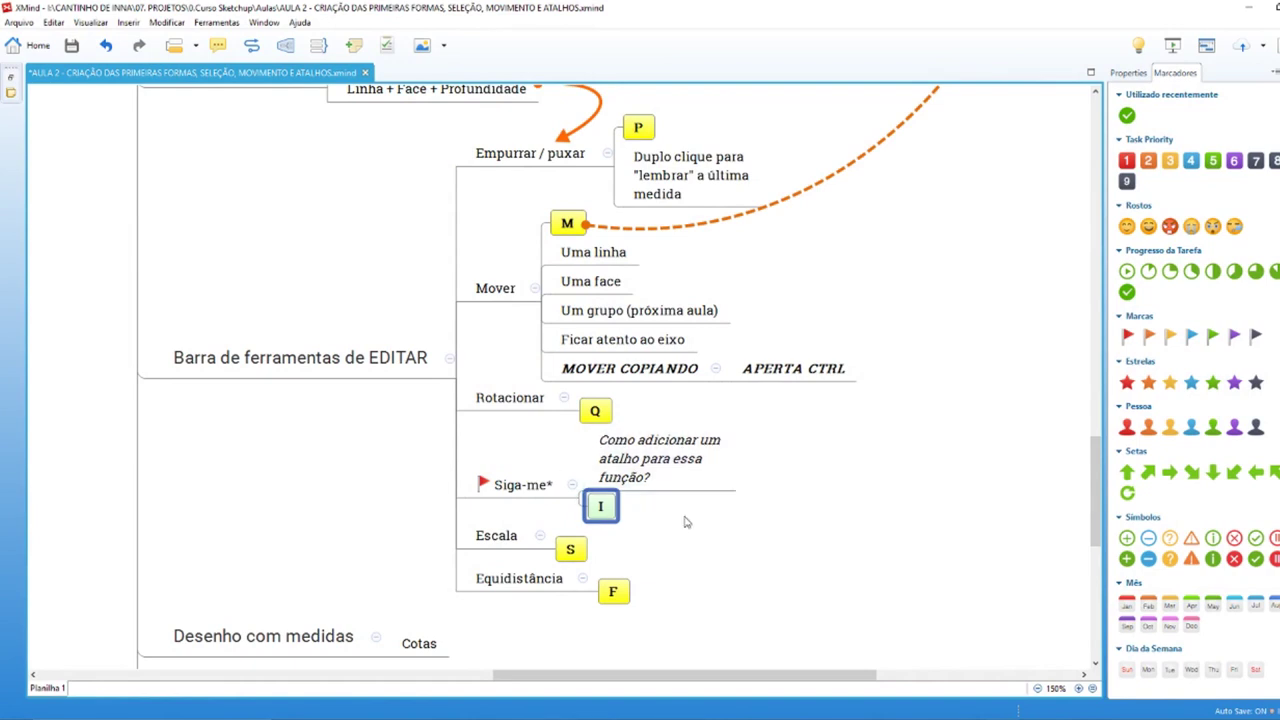
{"action": "scroll", "coordinate": [617, 520], "scroll_direction": "down", "scroll_amount": 1}
{"action": "left_click", "coordinate": [610, 471]}
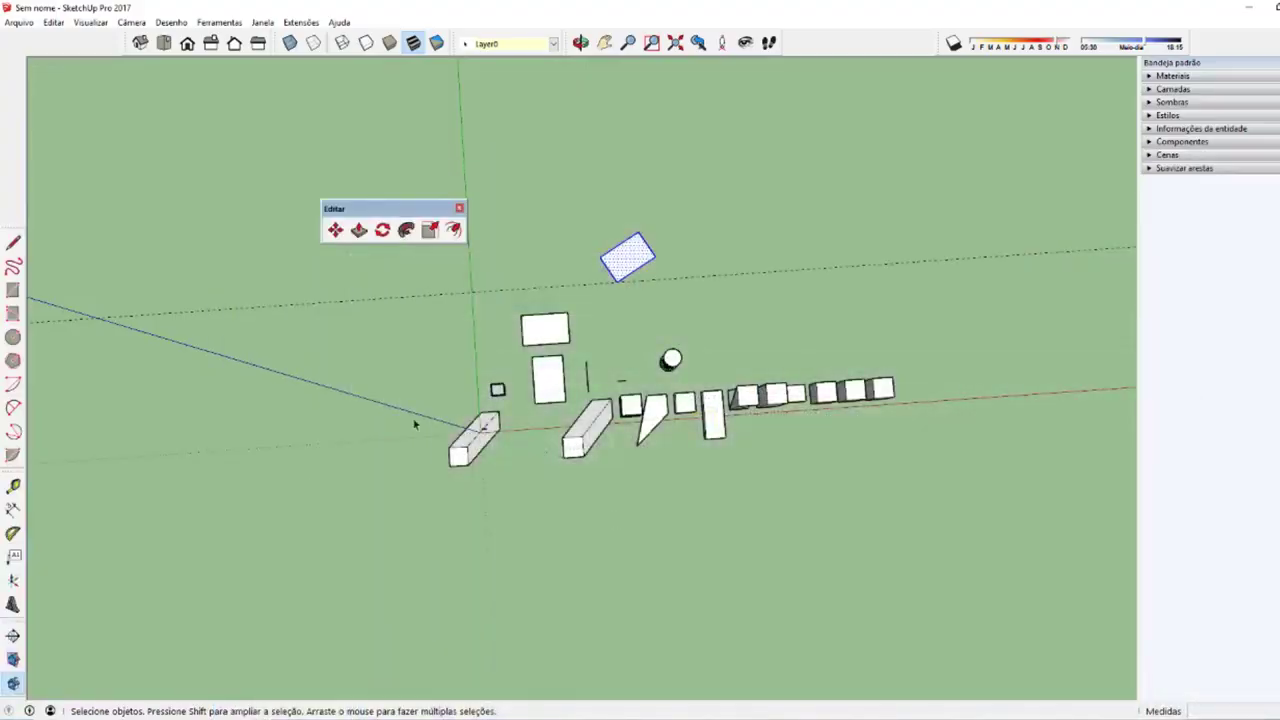
{"action": "mouse_move", "coordinate": [416, 425]}
{"action": "middle_mouse_down"}
{"action": "mouse_move", "coordinate": [602, 350]}
{"action": "mouse_move", "coordinate": [519, 523]}
{"action": "mouse_move", "coordinate": [390, 410]}
{"action": "middle_mouse_up"}
{"action": "key", "text": "space"}
Step: Scale the top cube wider along the red axis, then enlarge it uniformly from a corner grip
{"action": "left_click", "coordinate": [519, 523]}
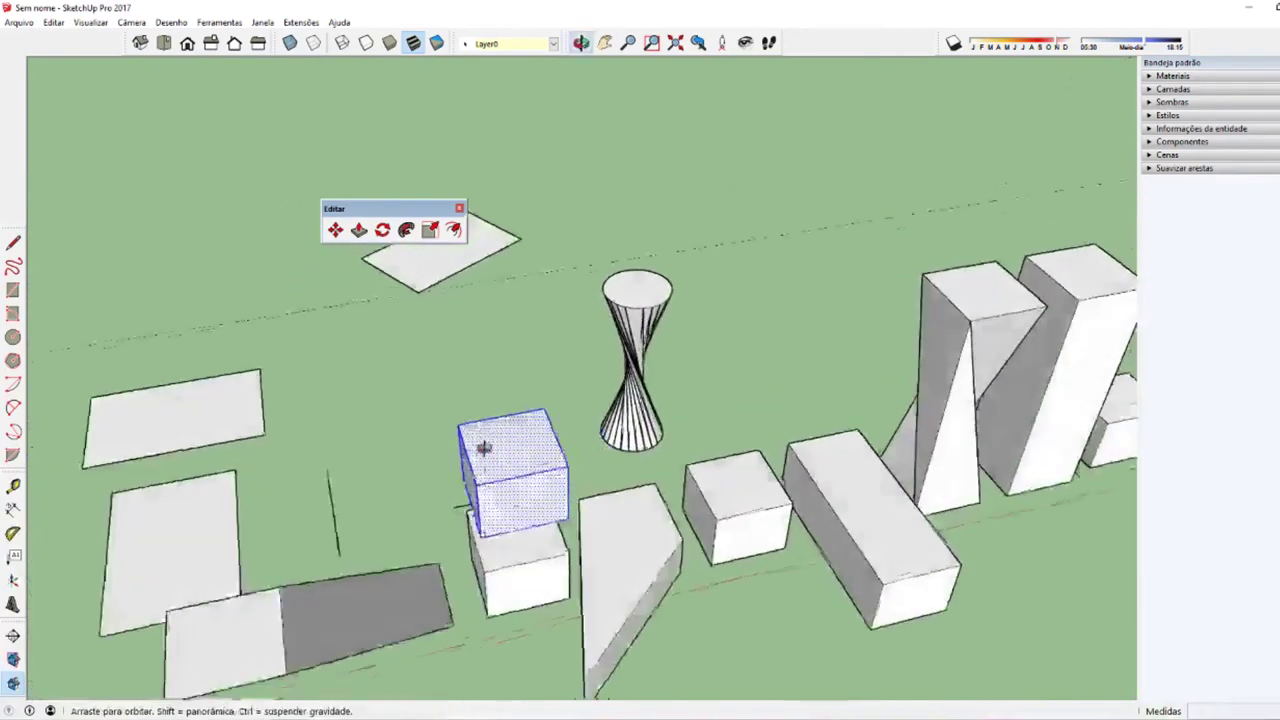
{"action": "key", "text": "s"}
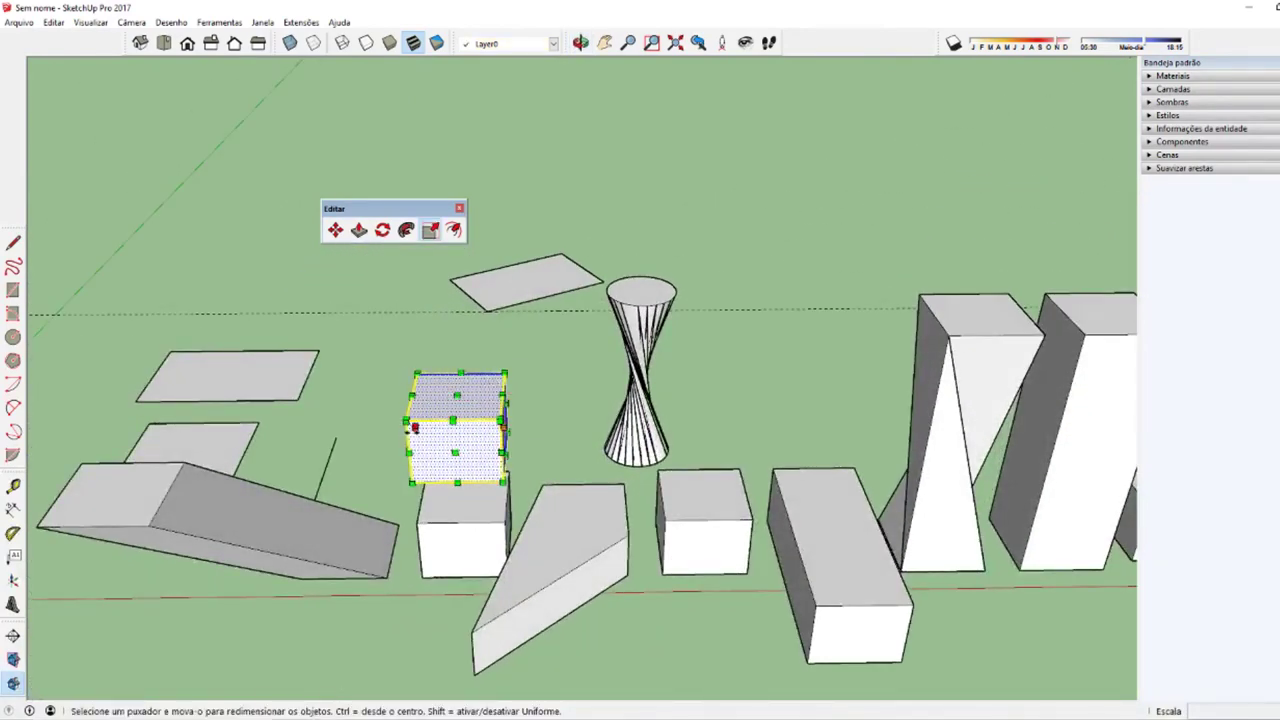
{"action": "middle_click_drag", "start_coordinate": [414, 428], "coordinate": [577, 433]}
{"action": "mouse_move", "coordinate": [572, 421]}
{"action": "left_mouse_down"}
{"action": "mouse_move", "coordinate": [483, 451]}
{"action": "mouse_move", "coordinate": [549, 404]}
{"action": "mouse_move", "coordinate": [538, 373]}
{"action": "left_mouse_up"}
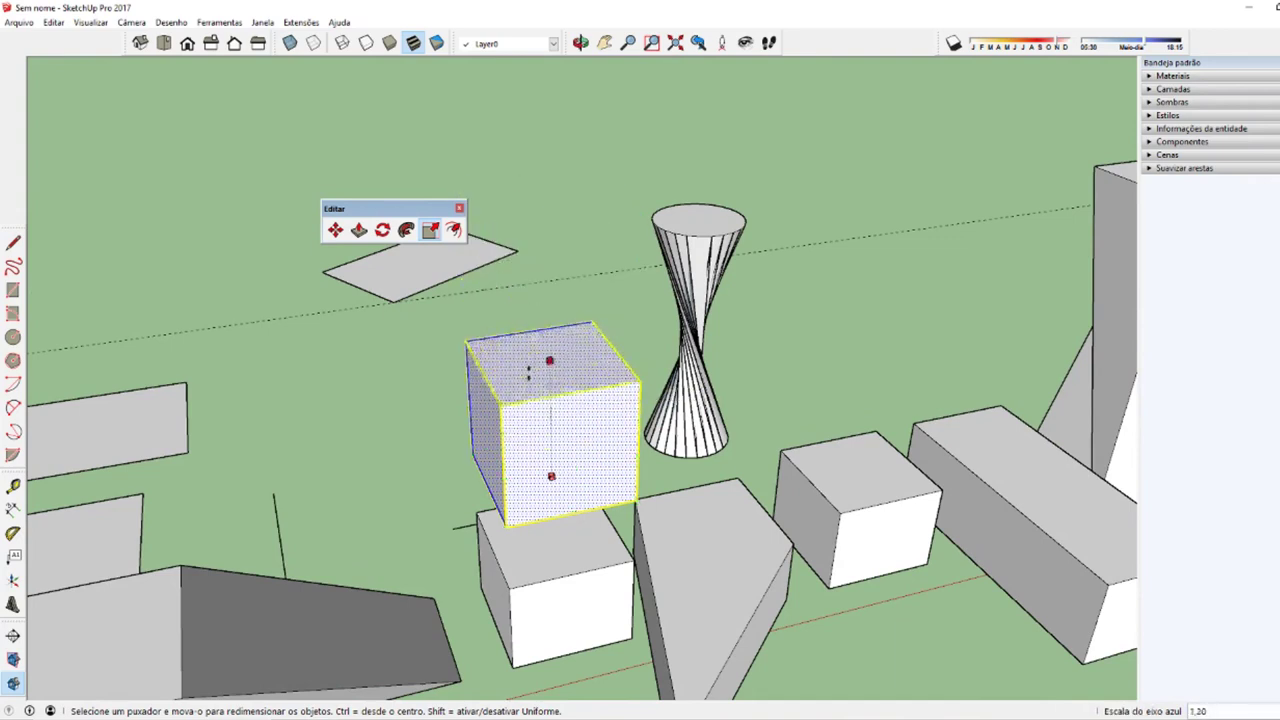
{"action": "key", "text": "Escape"}
{"action": "left_click_drag", "start_coordinate": [485, 443], "coordinate": [449, 453]}
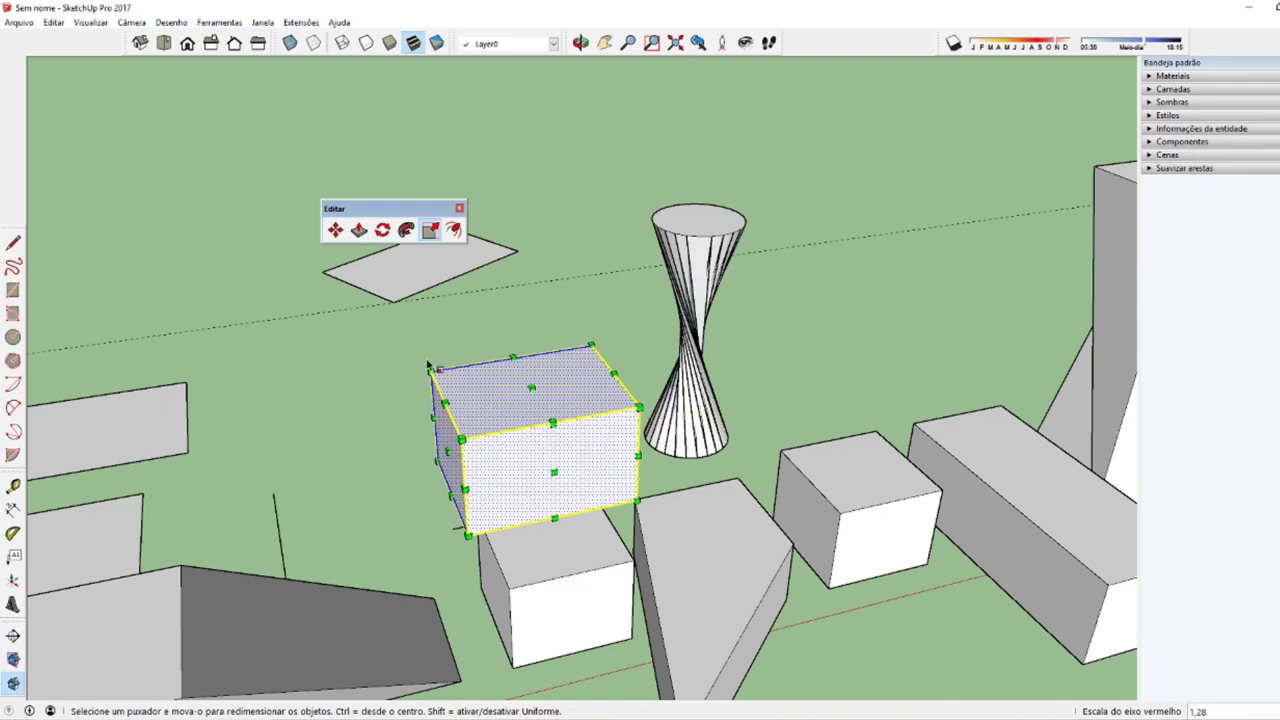
{"action": "mouse_move", "coordinate": [592, 346]}
{"action": "left_mouse_down"}
{"action": "mouse_move", "coordinate": [670, 195]}
{"action": "mouse_move", "coordinate": [561, 341]}
{"action": "left_mouse_up"}
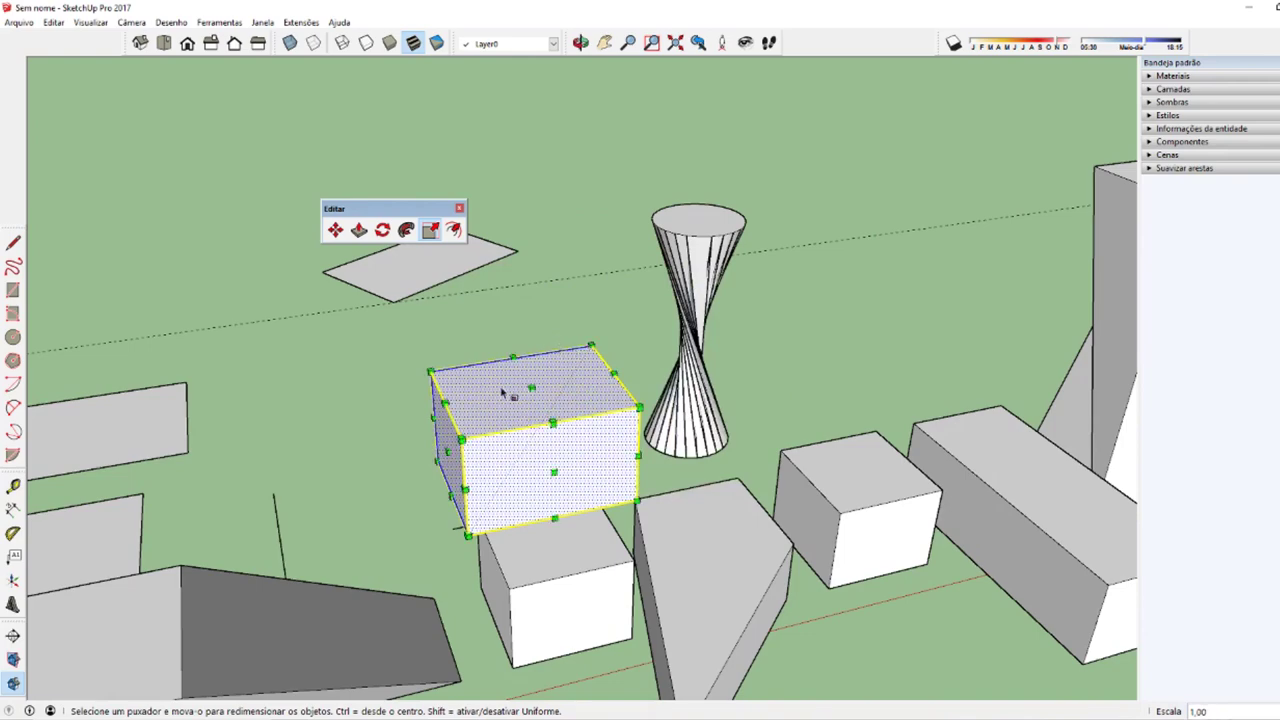
{"action": "mouse_move", "coordinate": [503, 393]}
{"action": "middle_mouse_down"}
{"action": "mouse_move", "coordinate": [729, 486]}
{"action": "mouse_move", "coordinate": [462, 468]}
{"action": "middle_mouse_up"}
Step: Try selecting and scaling the lone standing line, then orbit out to show the origin
{"action": "key", "text": "space"}
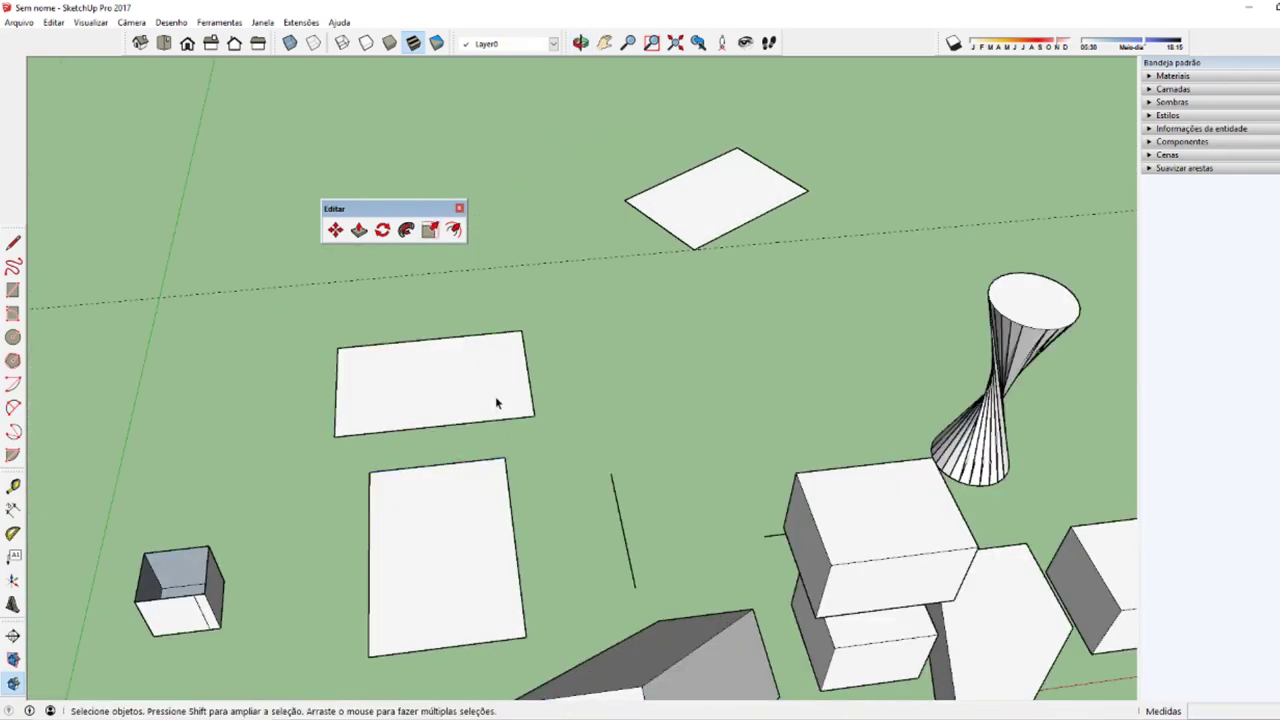
{"action": "left_click_drag", "start_coordinate": [588, 432], "coordinate": [704, 612]}
{"action": "key", "text": "s"}
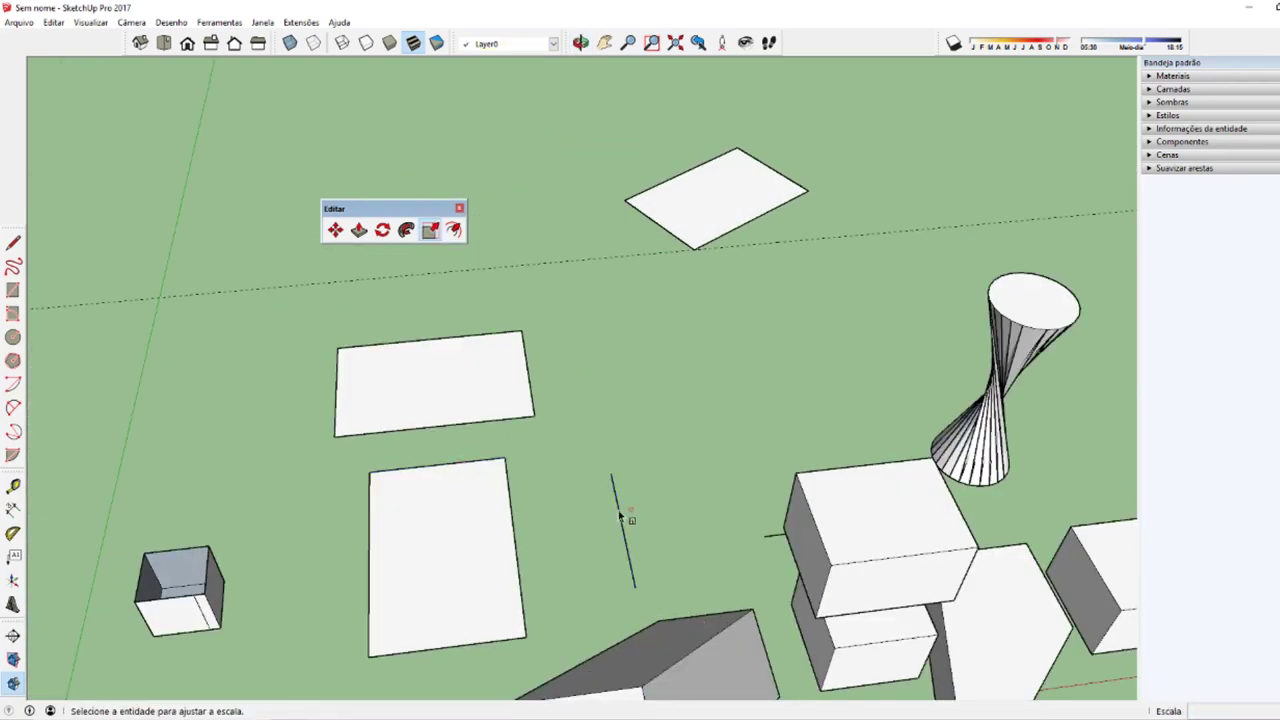
{"action": "key", "text": "space"}
{"action": "left_click", "coordinate": [591, 446]}
{"action": "key", "text": "s"}
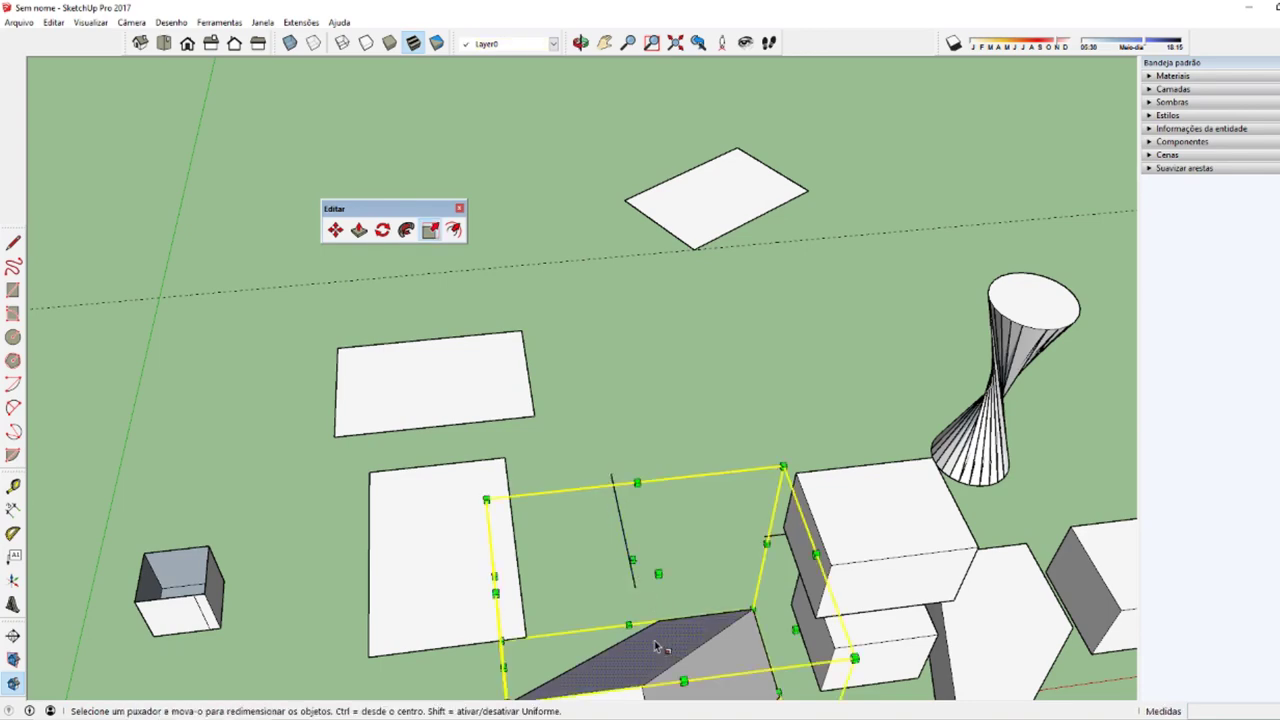
{"action": "key", "text": "space"}
{"action": "key", "text": "s"}
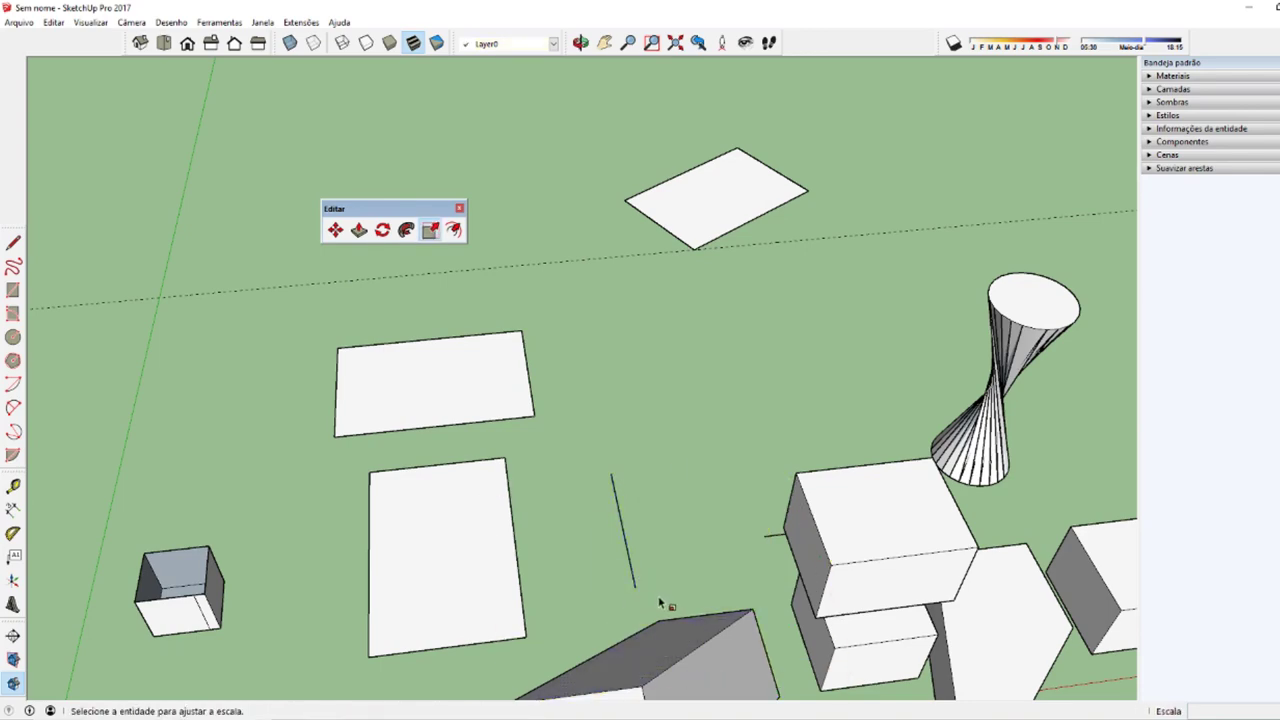
{"action": "scroll", "coordinate": [604, 474], "scroll_direction": "down", "scroll_amount": 3}
{"action": "middle_click_drag", "start_coordinate": [514, 586], "coordinate": [631, 595]}
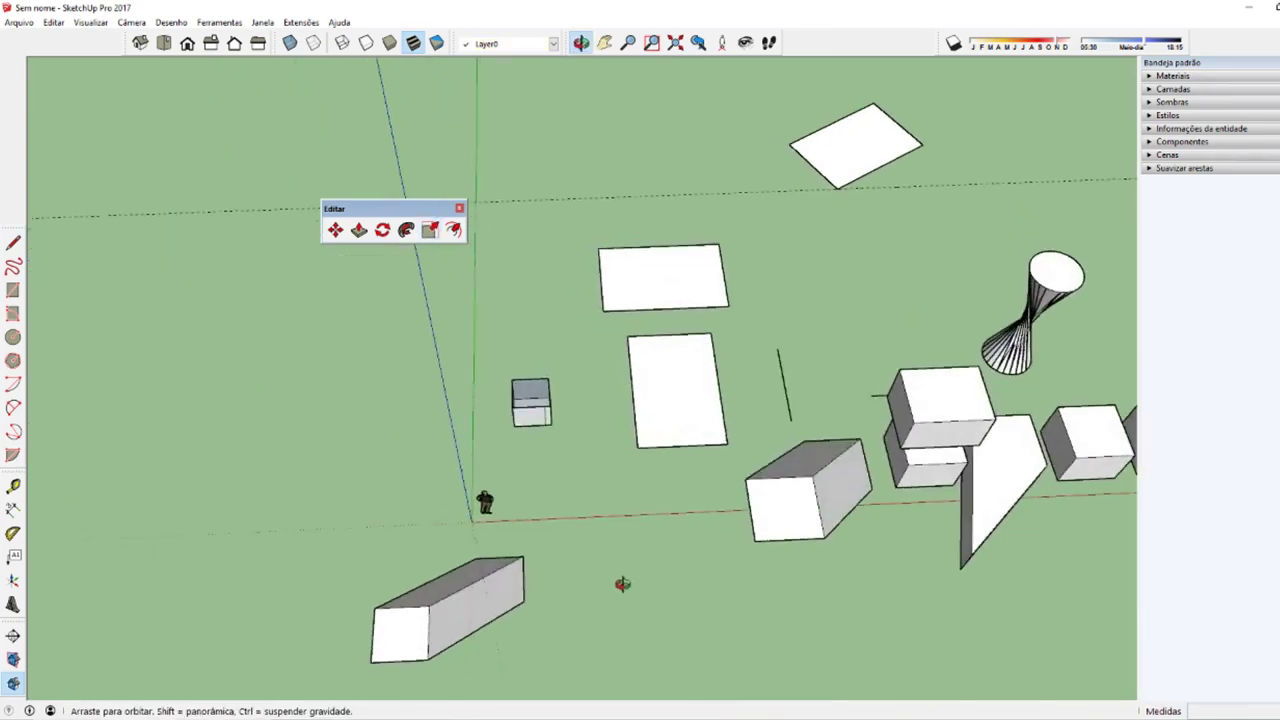
Step: Draw an L-shaped pair of lines near the origin and scale them to 2.50
{"action": "key", "text": "l"}
{"action": "left_click", "coordinate": [589, 605]}
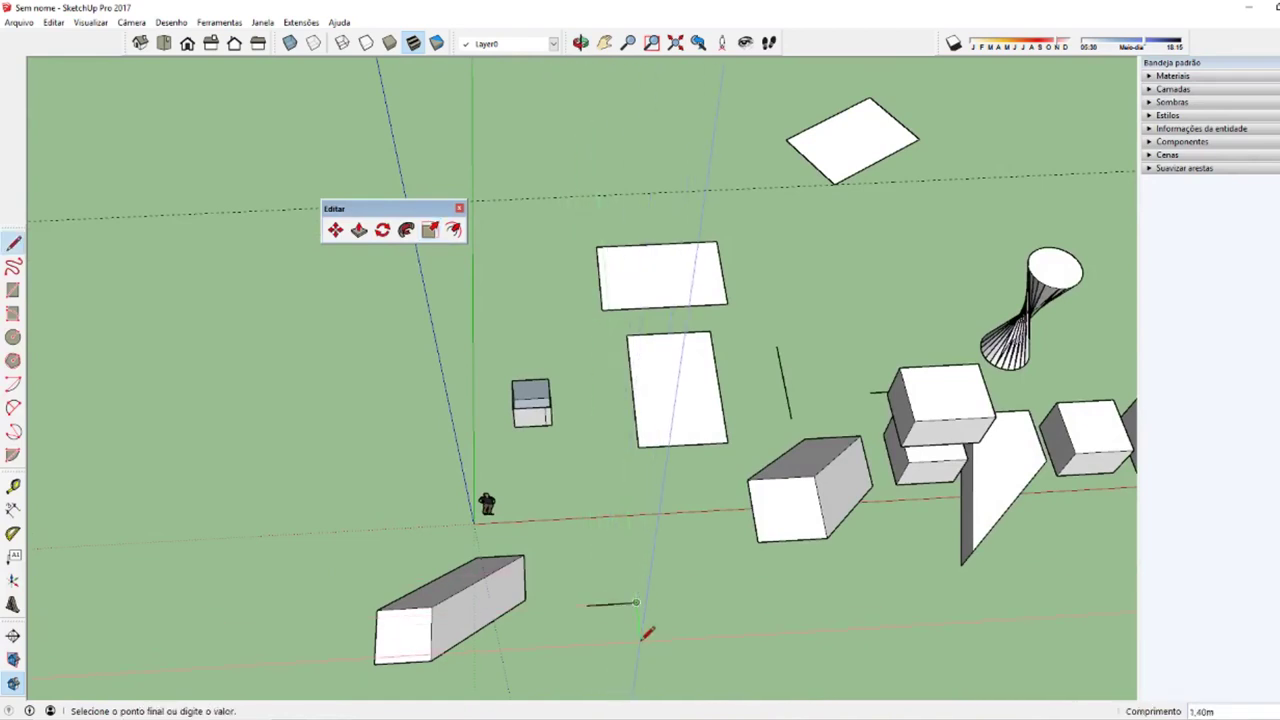
{"action": "left_click", "coordinate": [641, 640]}
{"action": "key", "text": "space"}
{"action": "middle_click_drag", "start_coordinate": [641, 640], "coordinate": [783, 656]}
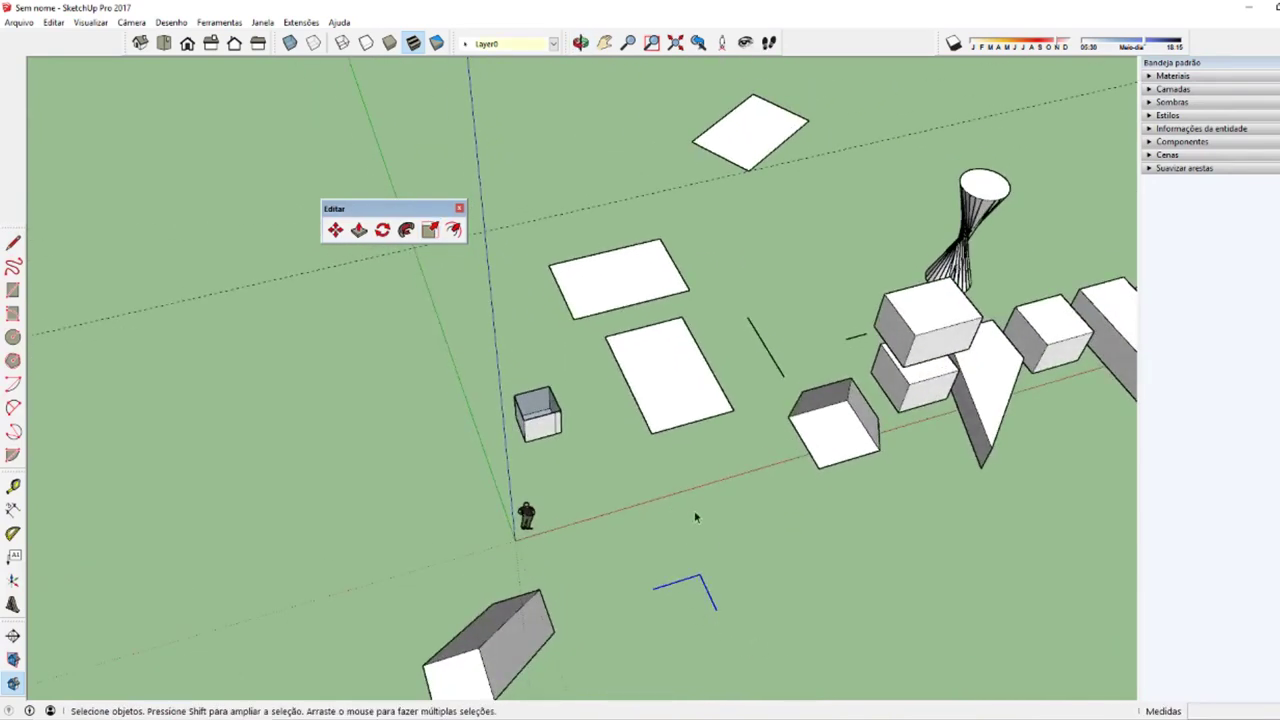
{"action": "key", "text": "s"}
{"action": "left_click_drag", "start_coordinate": [716, 611], "coordinate": [900, 643]}
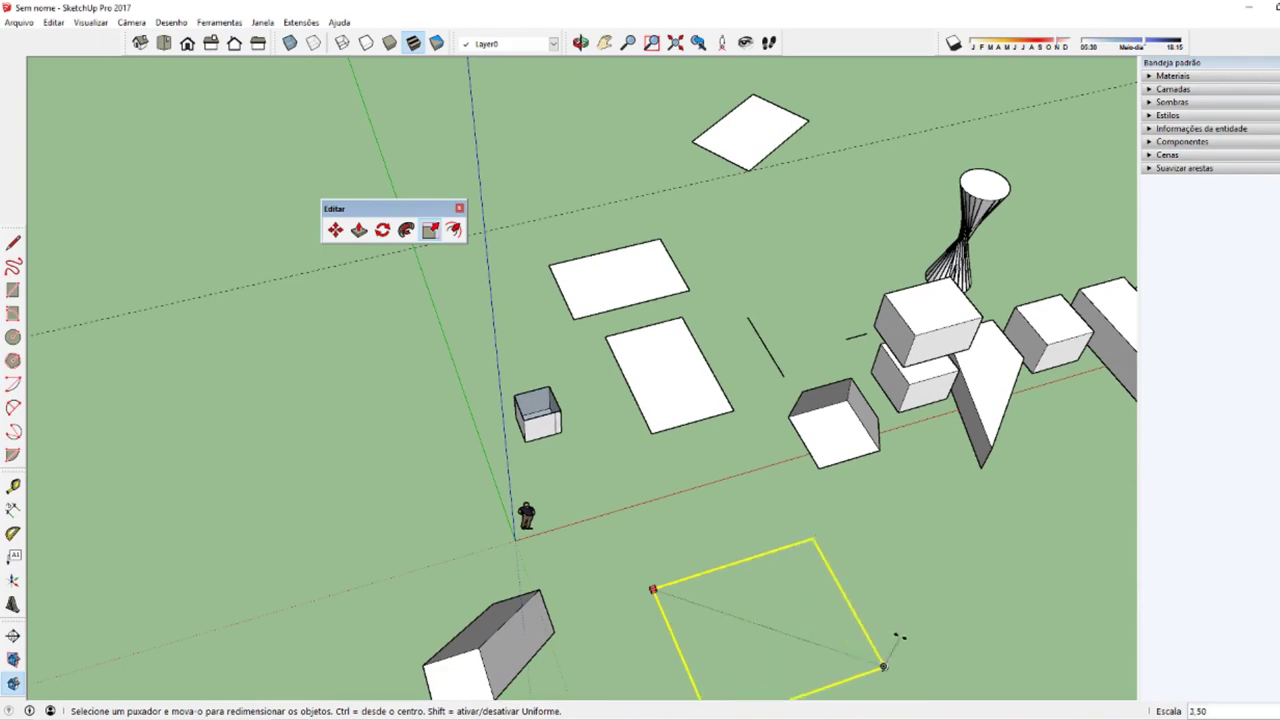
{"action": "mouse_move", "coordinate": [809, 594]}
{"action": "middle_mouse_down"}
{"action": "mouse_move", "coordinate": [945, 549]}
{"action": "mouse_move", "coordinate": [783, 554]}
{"action": "mouse_move", "coordinate": [757, 669]}
{"action": "mouse_move", "coordinate": [708, 355]}
{"action": "mouse_move", "coordinate": [901, 398]}
{"action": "middle_mouse_up"}
{"action": "key", "text": "space"}
Step: Select the white rectangle face and orbit the scene to a new viewpoint
{"action": "left_click", "coordinate": [834, 534]}
{"action": "left_click", "coordinate": [708, 355]}
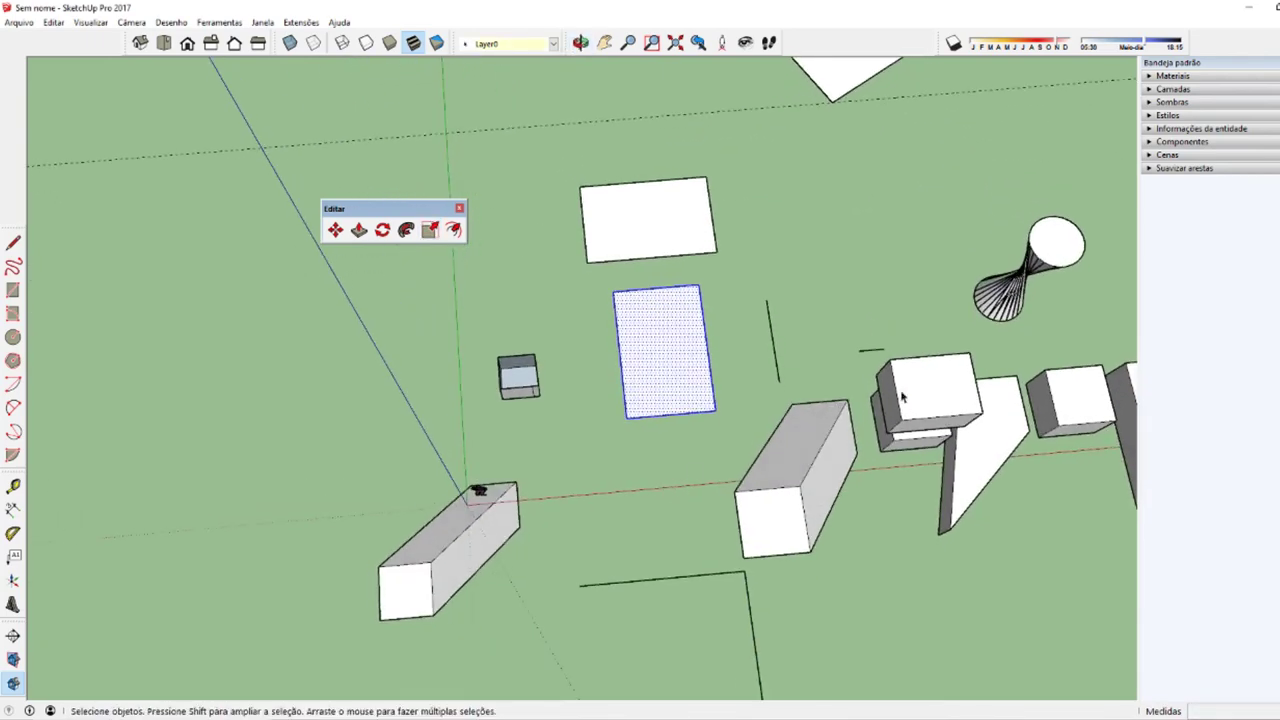
{"action": "mouse_move", "coordinate": [968, 428]}
{"action": "middle_mouse_down"}
{"action": "mouse_move", "coordinate": [820, 523]}
{"action": "mouse_move", "coordinate": [764, 522]}
{"action": "middle_mouse_up"}
{"action": "mouse_move", "coordinate": [868, 569]}
{"action": "middle_mouse_down"}
{"action": "mouse_move", "coordinate": [731, 543]}
{"action": "mouse_move", "coordinate": [355, 660]}
{"action": "middle_mouse_up"}
Step: Bring the 3D_INTERIOR_Limpo.skp model forward, orbit to a top-down view and select the sofa
{"action": "left_click", "coordinate": [400, 680]}
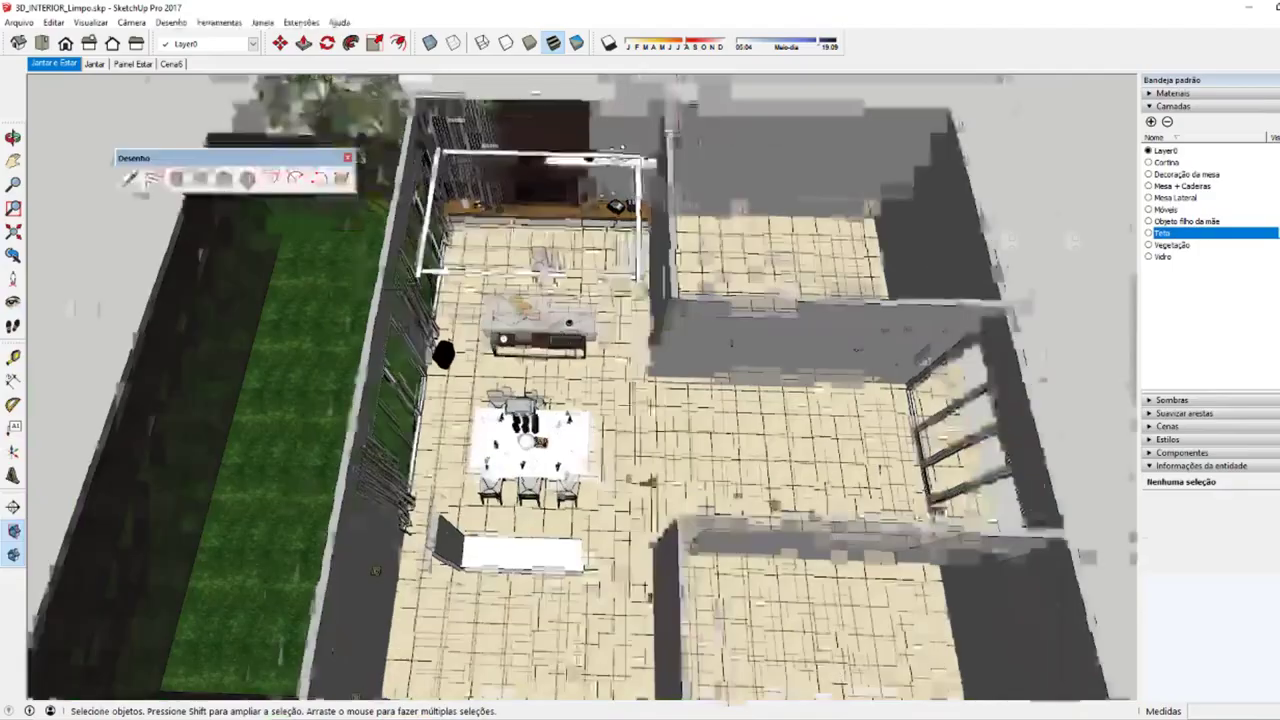
{"action": "scroll", "coordinate": [748, 440], "scroll_direction": "up", "scroll_amount": 3}
{"action": "scroll", "coordinate": [748, 440], "scroll_direction": "up", "scroll_amount": 3}
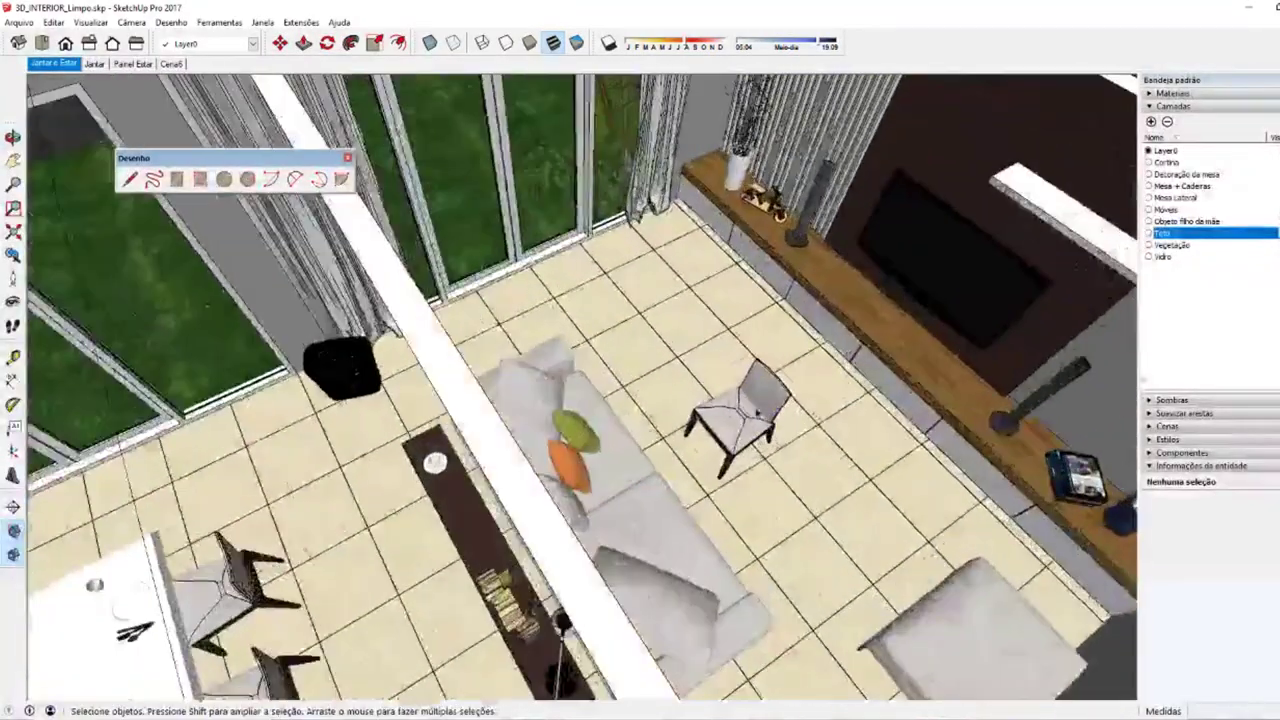
{"action": "scroll", "coordinate": [748, 440], "scroll_direction": "up", "scroll_amount": 3}
{"action": "left_click", "coordinate": [748, 455]}
{"action": "mouse_move", "coordinate": [748, 455]}
{"action": "middle_mouse_down"}
{"action": "mouse_move", "coordinate": [466, 451]}
{"action": "mouse_move", "coordinate": [366, 543]}
{"action": "mouse_move", "coordinate": [484, 590]}
{"action": "mouse_move", "coordinate": [310, 505]}
{"action": "middle_mouse_up"}
{"action": "left_click", "coordinate": [466, 451]}
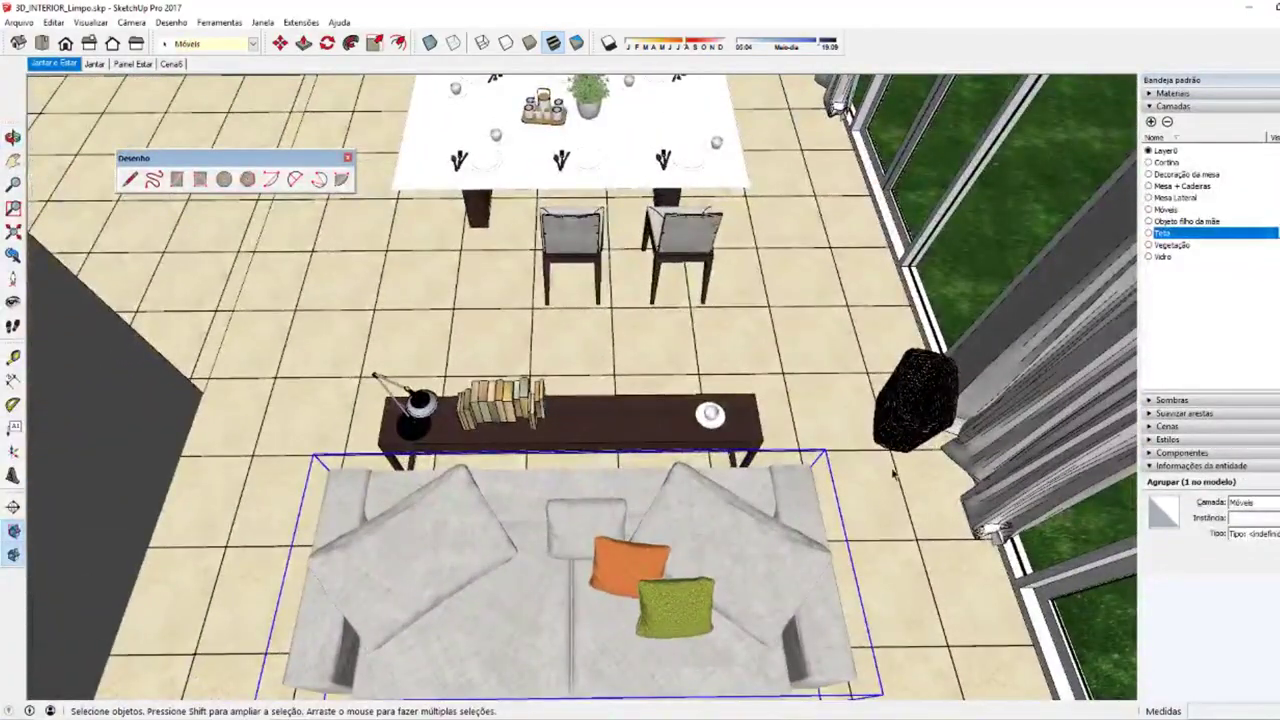
Step: Try rescaling the sofa from its corner and sides, then orbit around the interior
{"action": "key", "text": "s"}
{"action": "left_click_drag", "start_coordinate": [824, 448], "coordinate": [848, 580]}
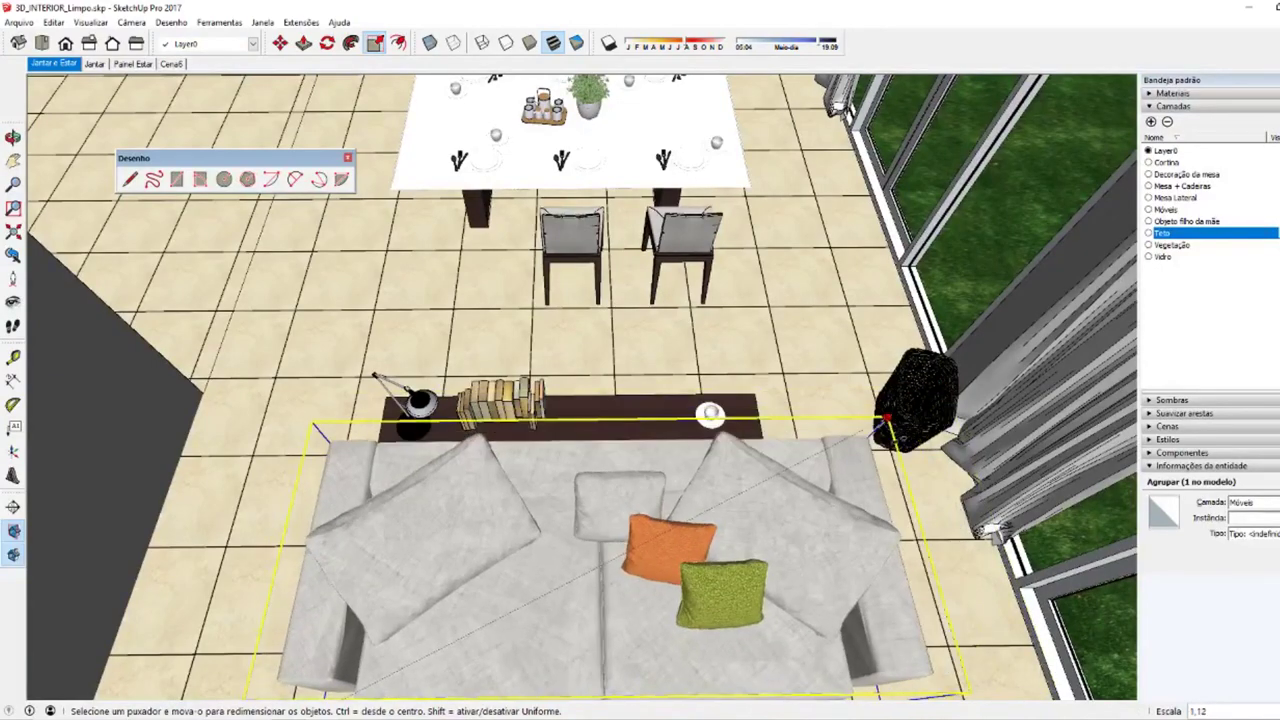
{"action": "middle_click_drag", "start_coordinate": [848, 580], "coordinate": [700, 540]}
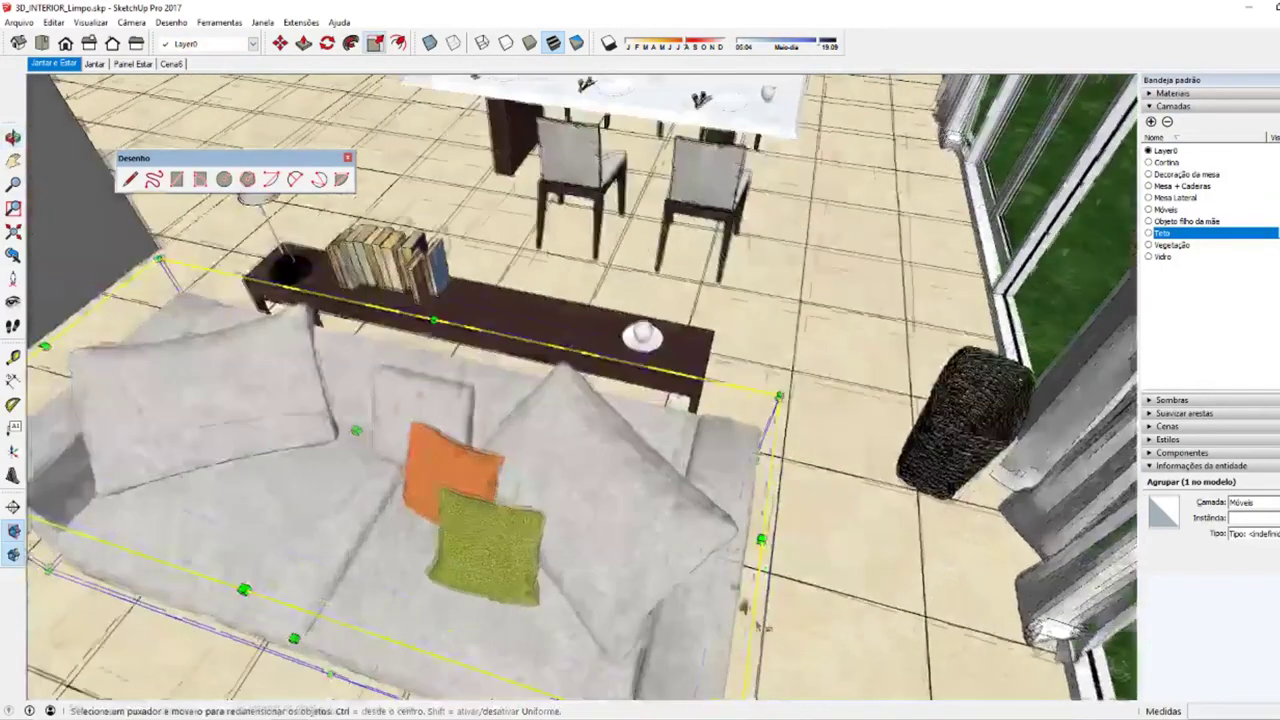
{"action": "scroll", "coordinate": [686, 537], "scroll_direction": "up", "scroll_amount": 3}
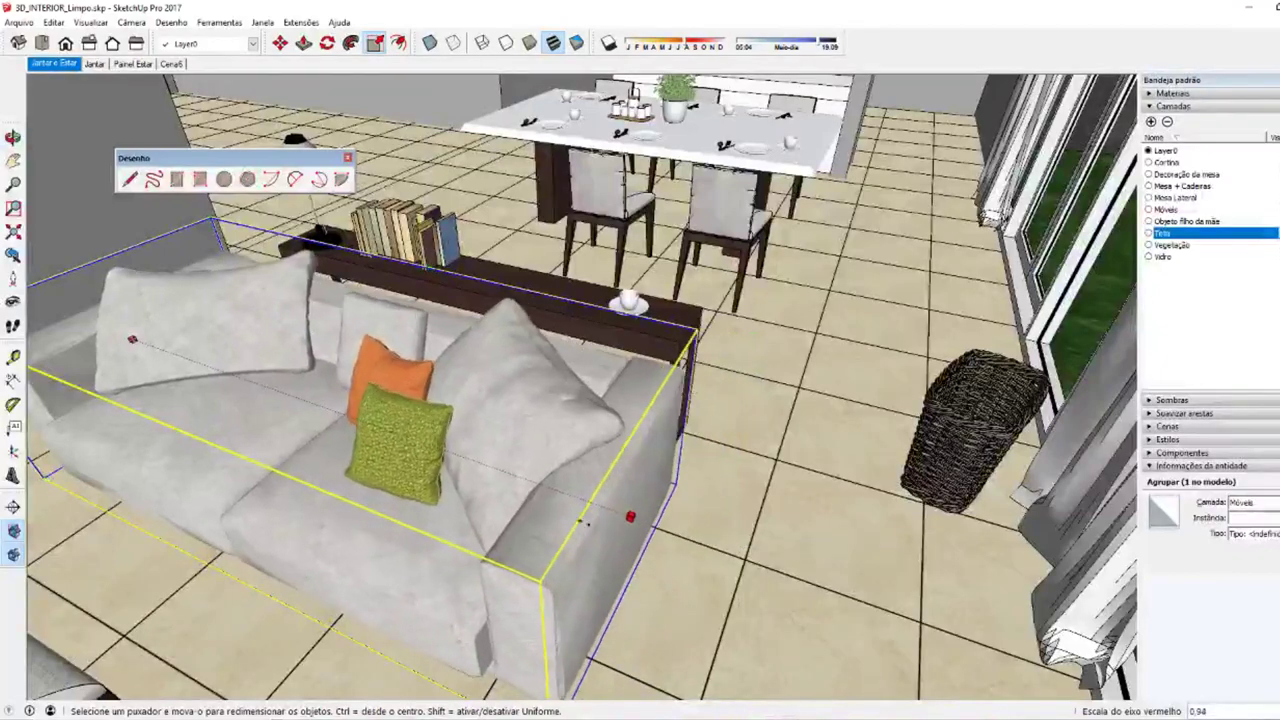
{"action": "left_click_drag", "start_coordinate": [686, 537], "coordinate": [563, 491]}
{"action": "mouse_move", "coordinate": [563, 491]}
{"action": "middle_mouse_down"}
{"action": "mouse_move", "coordinate": [783, 558]}
{"action": "mouse_move", "coordinate": [430, 509]}
{"action": "middle_mouse_up"}
{"action": "scroll", "coordinate": [430, 509], "scroll_direction": "up", "scroll_amount": 3}
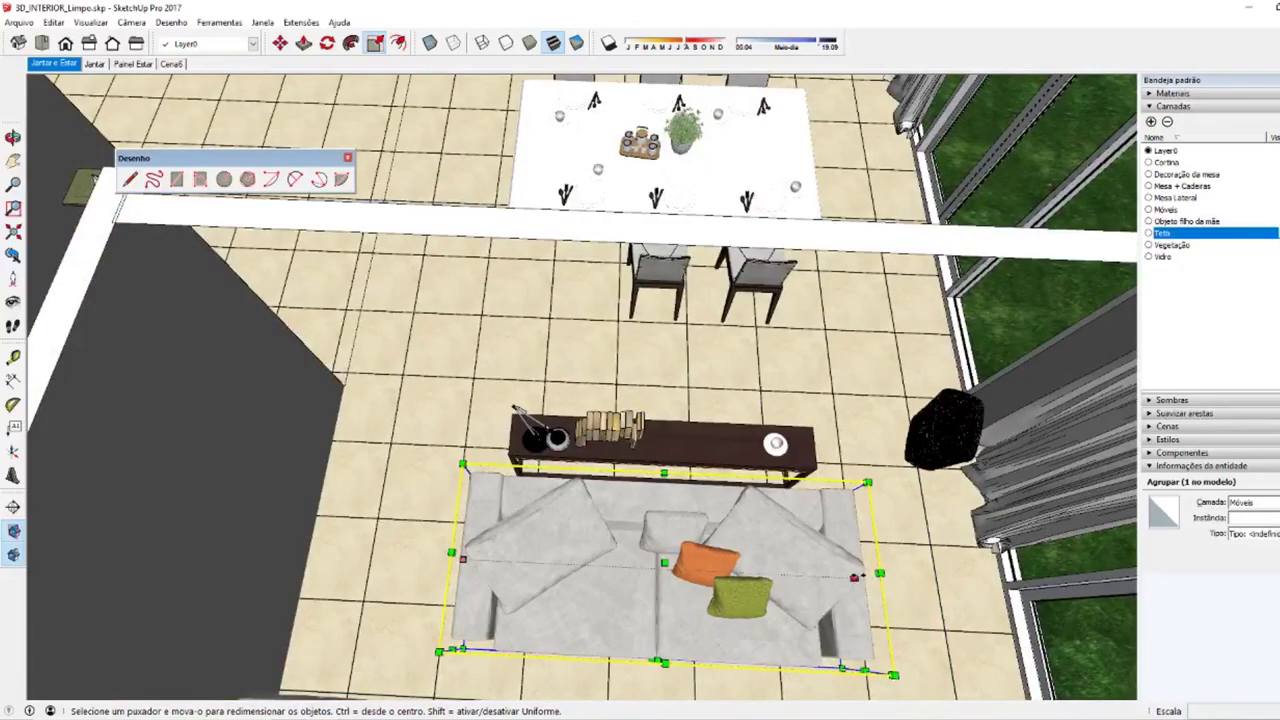
{"action": "left_click_drag", "start_coordinate": [853, 577], "coordinate": [1010, 578]}
{"action": "mouse_move", "coordinate": [1010, 578]}
{"action": "middle_mouse_down"}
{"action": "mouse_move", "coordinate": [760, 480]}
{"action": "mouse_move", "coordinate": [540, 480]}
{"action": "mouse_move", "coordinate": [652, 648]}
{"action": "middle_mouse_up"}
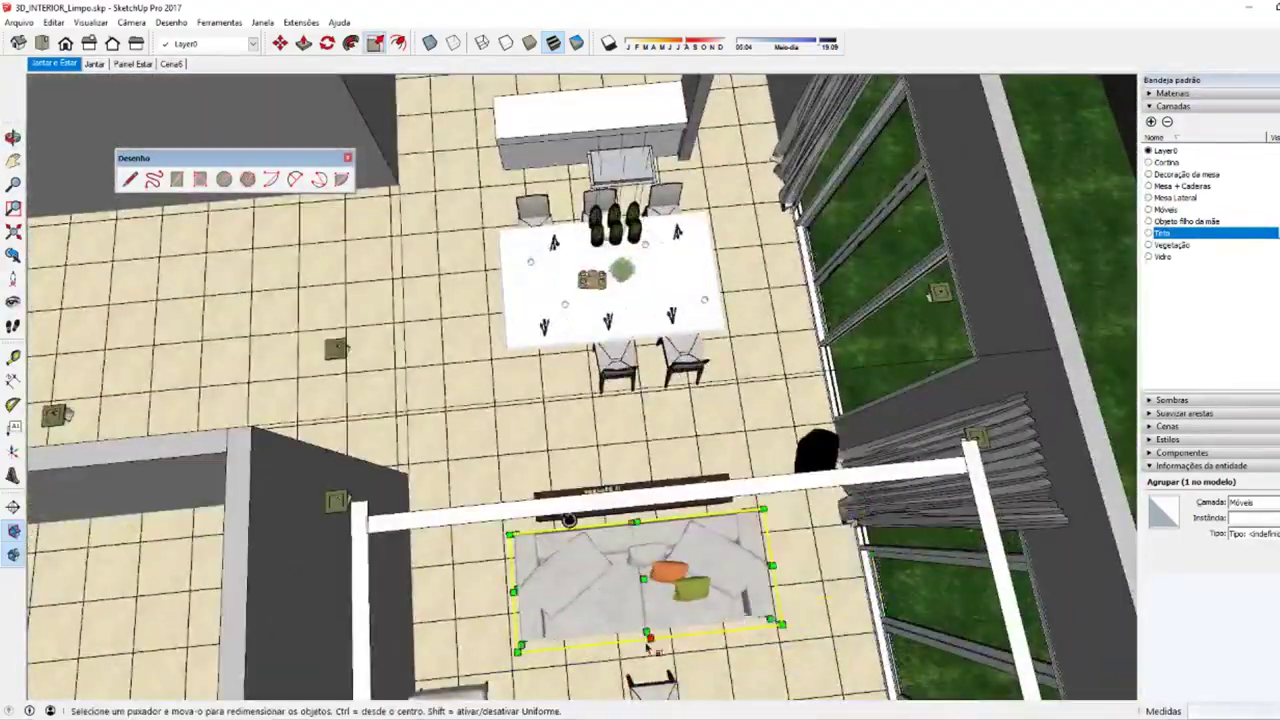
{"action": "mouse_move", "coordinate": [567, 519]}
{"action": "middle_mouse_down"}
{"action": "mouse_move", "coordinate": [560, 464]}
{"action": "mouse_move", "coordinate": [528, 432]}
{"action": "middle_mouse_up"}
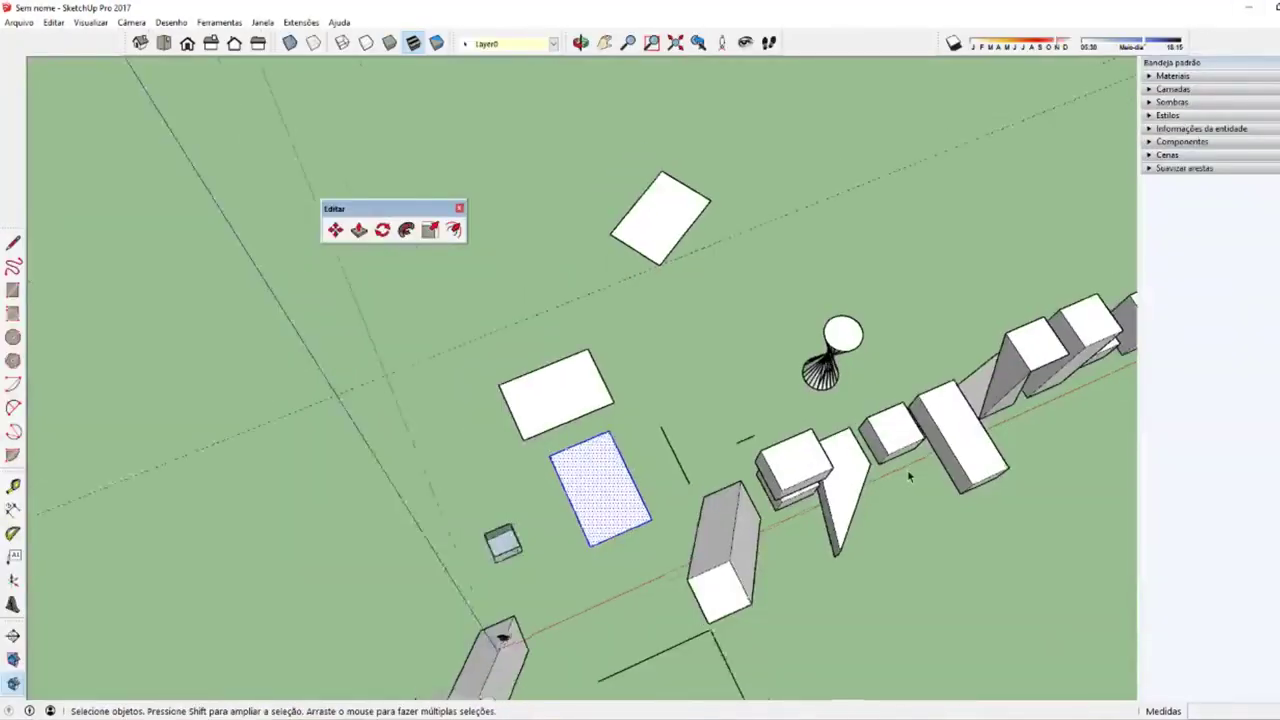
{"action": "middle_click_drag", "start_coordinate": [910, 477], "coordinate": [822, 400]}
Step: Scale the end cube of the row taller by its top grip
{"action": "left_click", "coordinate": [822, 400]}
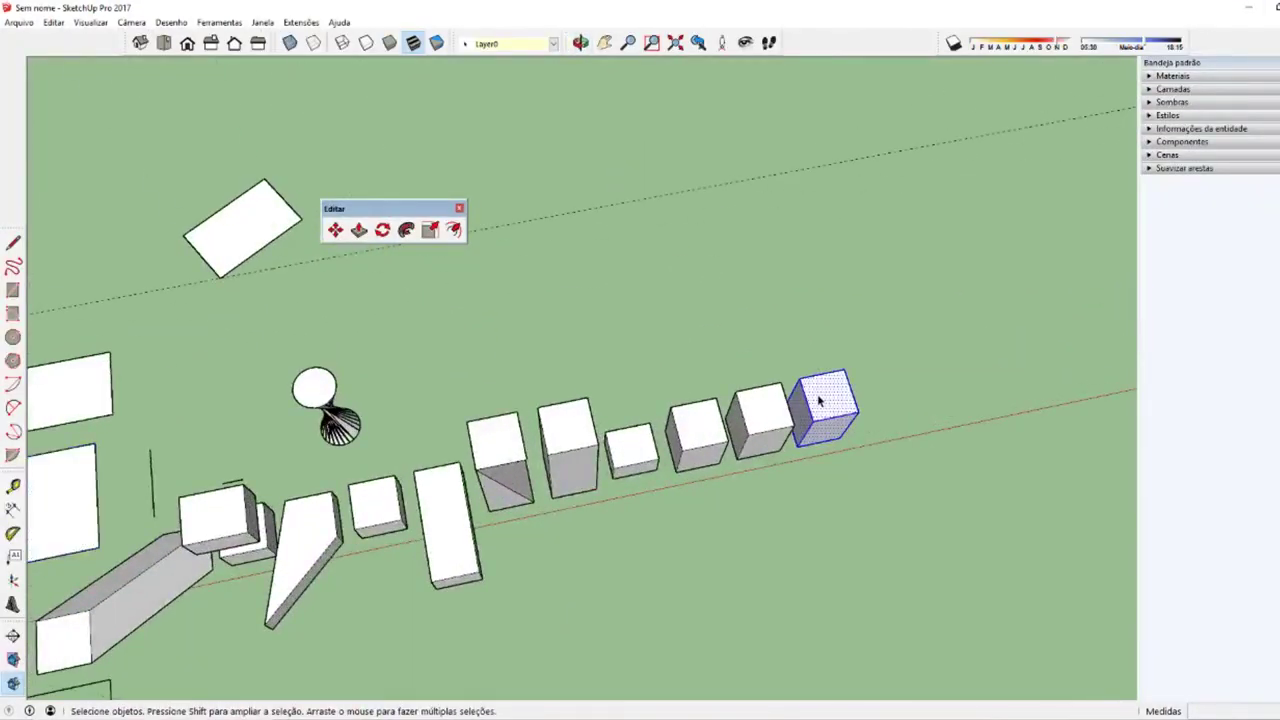
{"action": "key", "text": "s"}
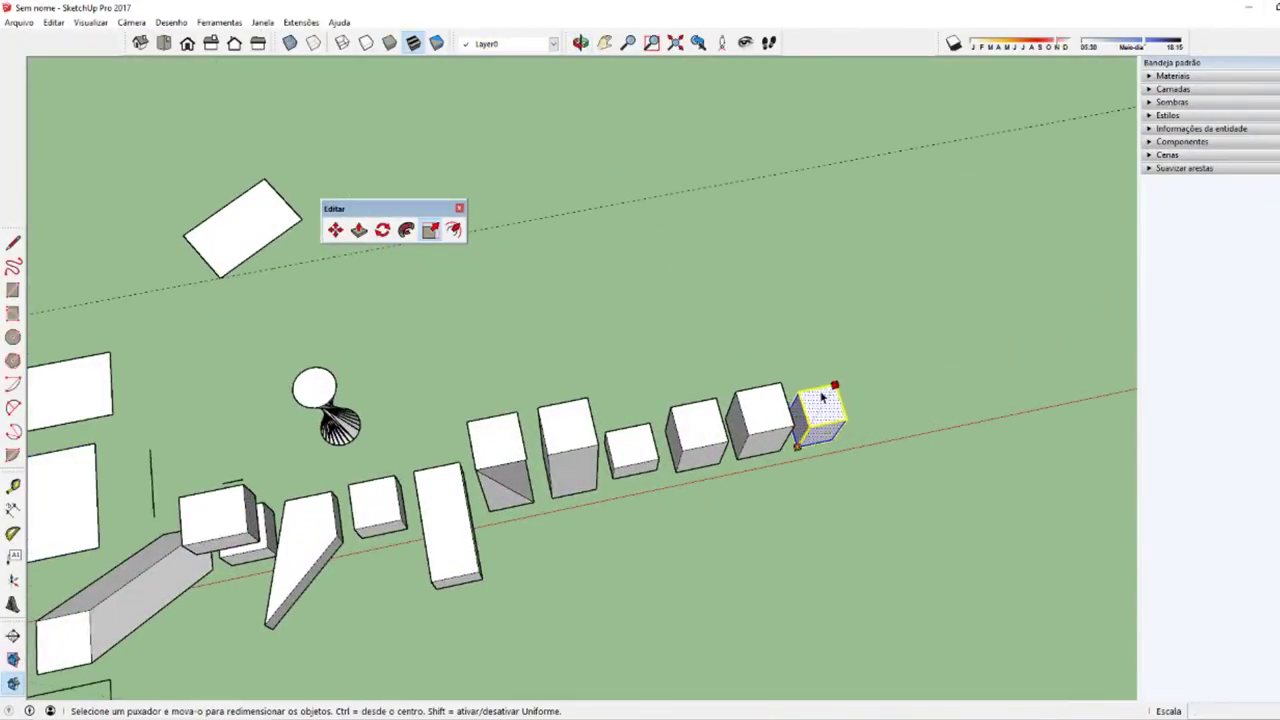
{"action": "mouse_move", "coordinate": [845, 400]}
{"action": "middle_mouse_down"}
{"action": "mouse_move", "coordinate": [843, 457]}
{"action": "mouse_move", "coordinate": [737, 386]}
{"action": "mouse_move", "coordinate": [793, 430]}
{"action": "middle_mouse_up"}
{"action": "left_click_drag", "start_coordinate": [793, 430], "coordinate": [812, 357]}
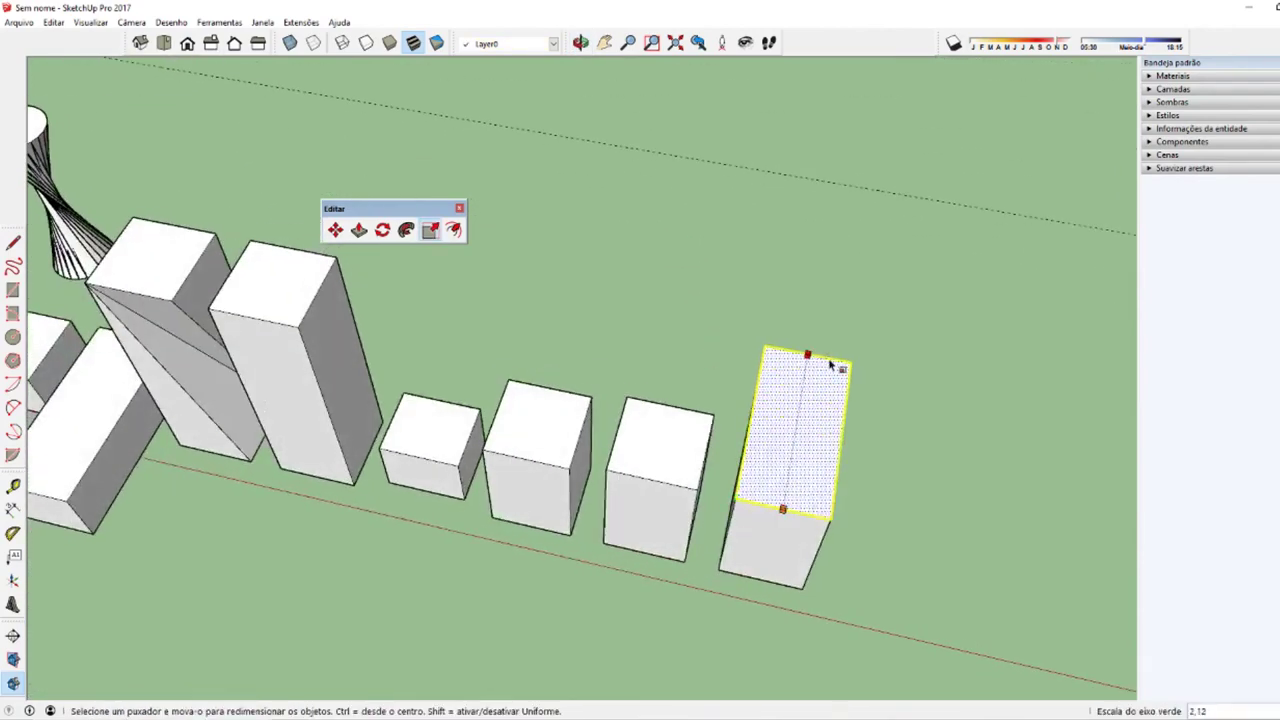
{"action": "mouse_move", "coordinate": [812, 357]}
{"action": "middle_mouse_down"}
{"action": "mouse_move", "coordinate": [390, 252]}
{"action": "mouse_move", "coordinate": [560, 355]}
{"action": "middle_mouse_up"}
{"action": "key", "text": "space"}
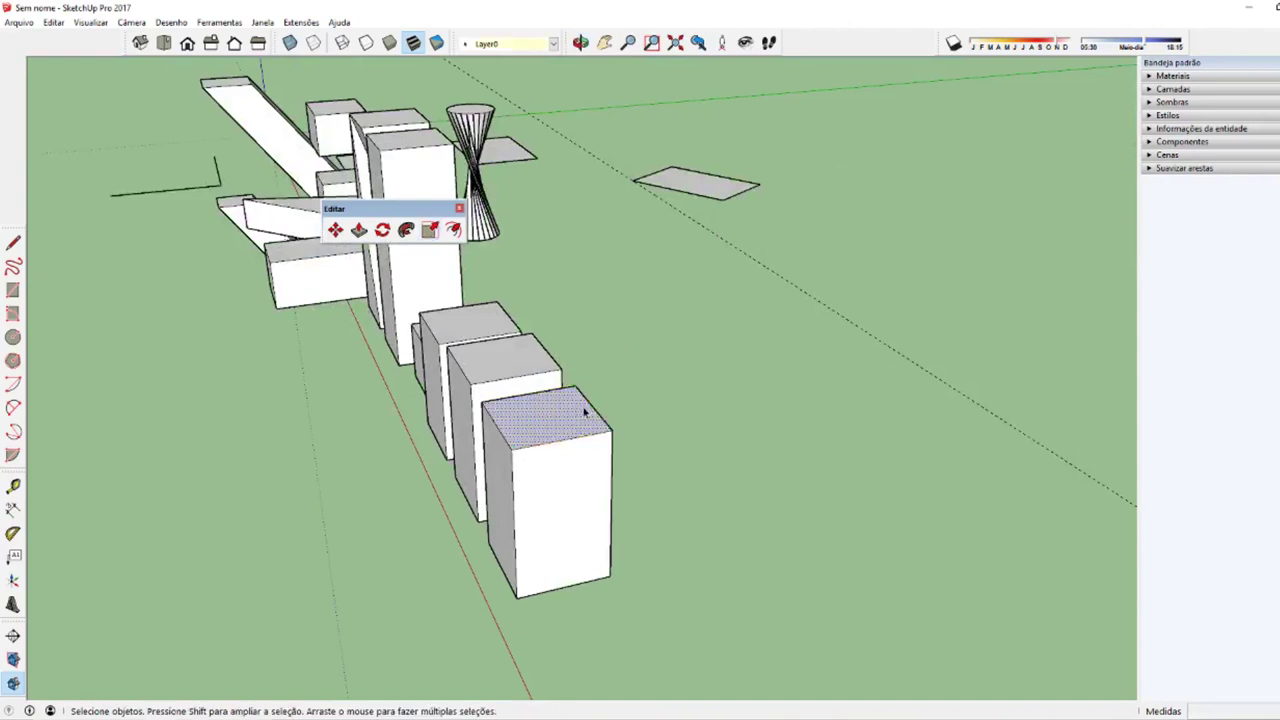
{"action": "key", "text": "m"}
{"action": "left_click", "coordinate": [596, 406]}
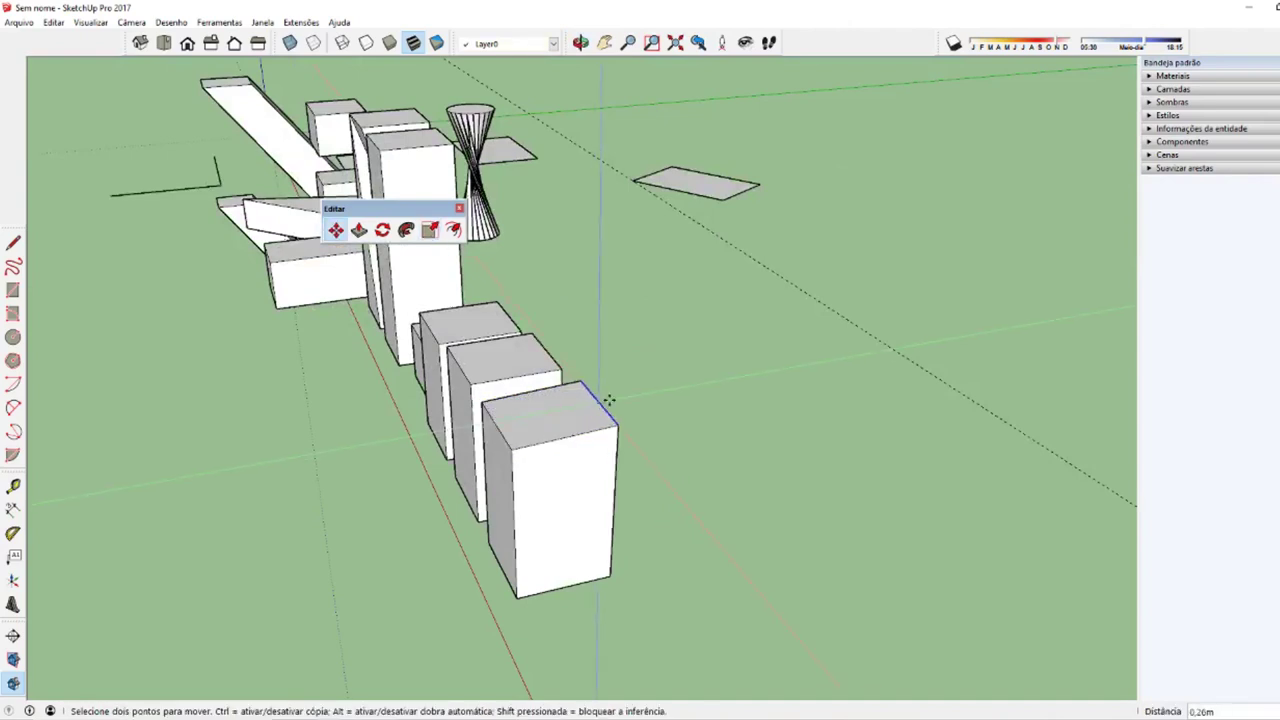
{"action": "key", "text": "Escape"}
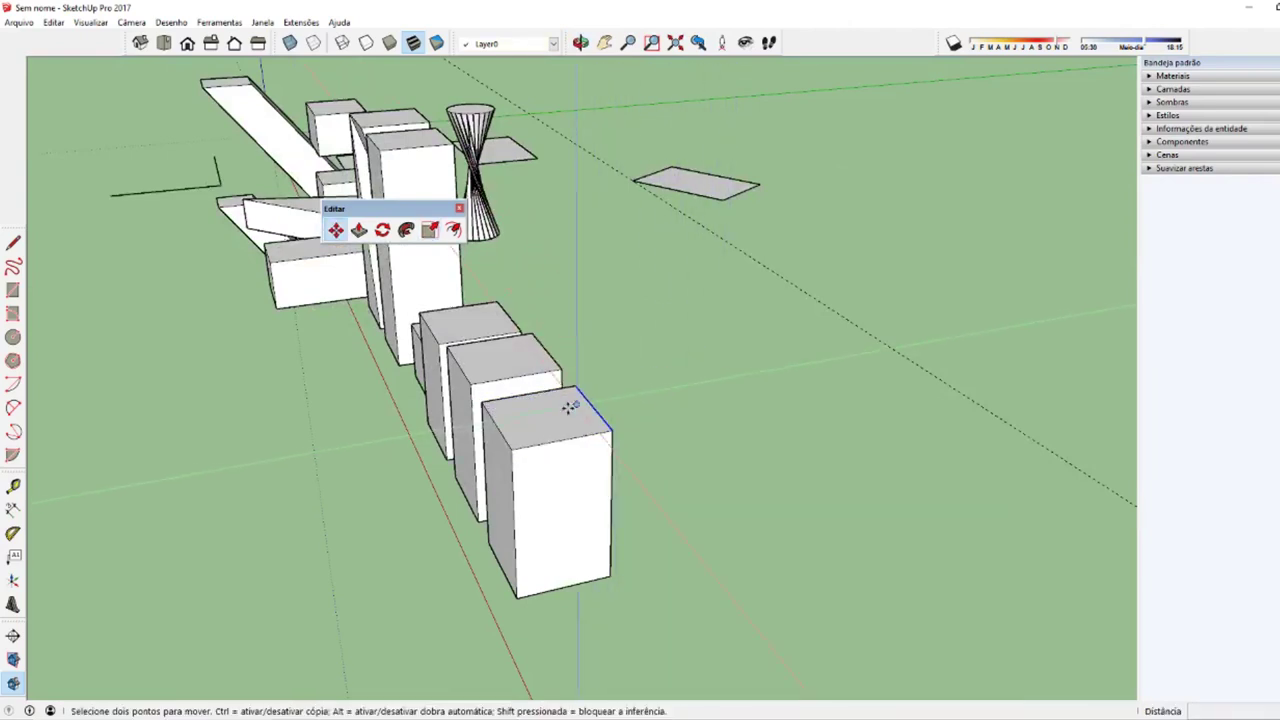
{"action": "key", "text": "space"}
Step: Scale the tall box's top face outward so its sides flare open
{"action": "left_click", "coordinate": [563, 417]}
{"action": "key", "text": "s"}
{"action": "left_click", "coordinate": [593, 408]}
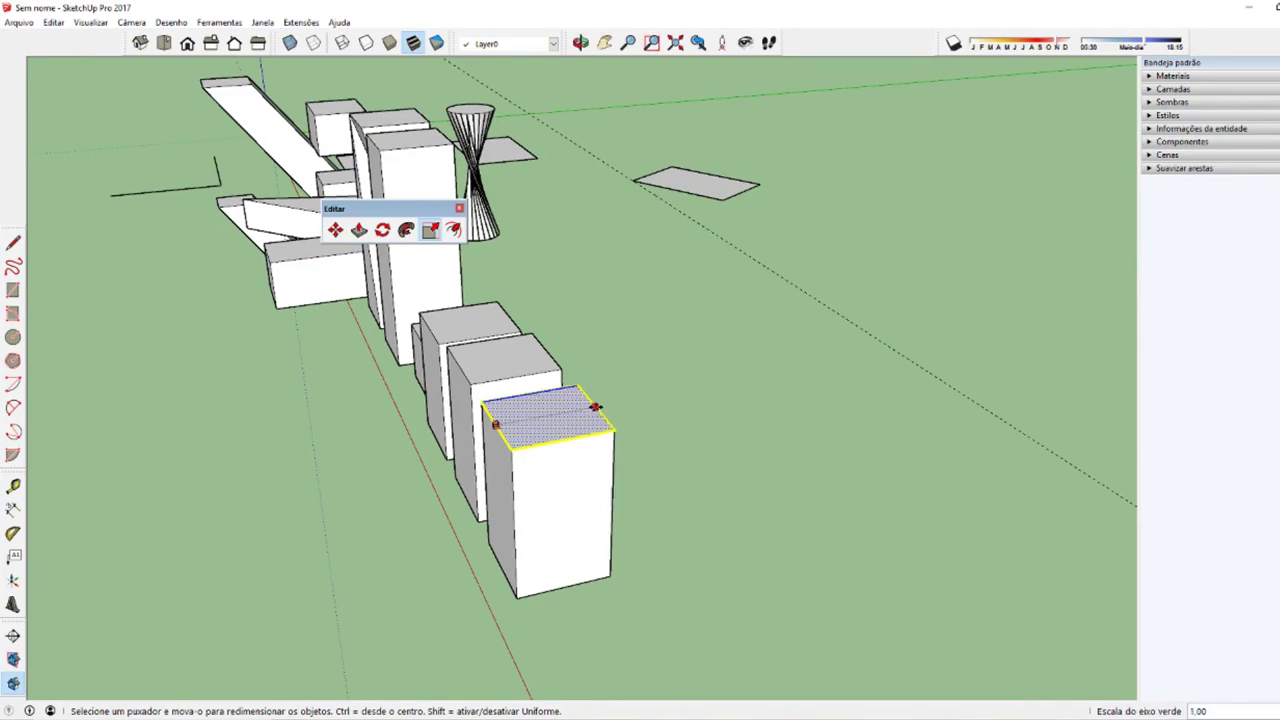
{"action": "middle_click_drag", "start_coordinate": [369, 418], "coordinate": [811, 541]}
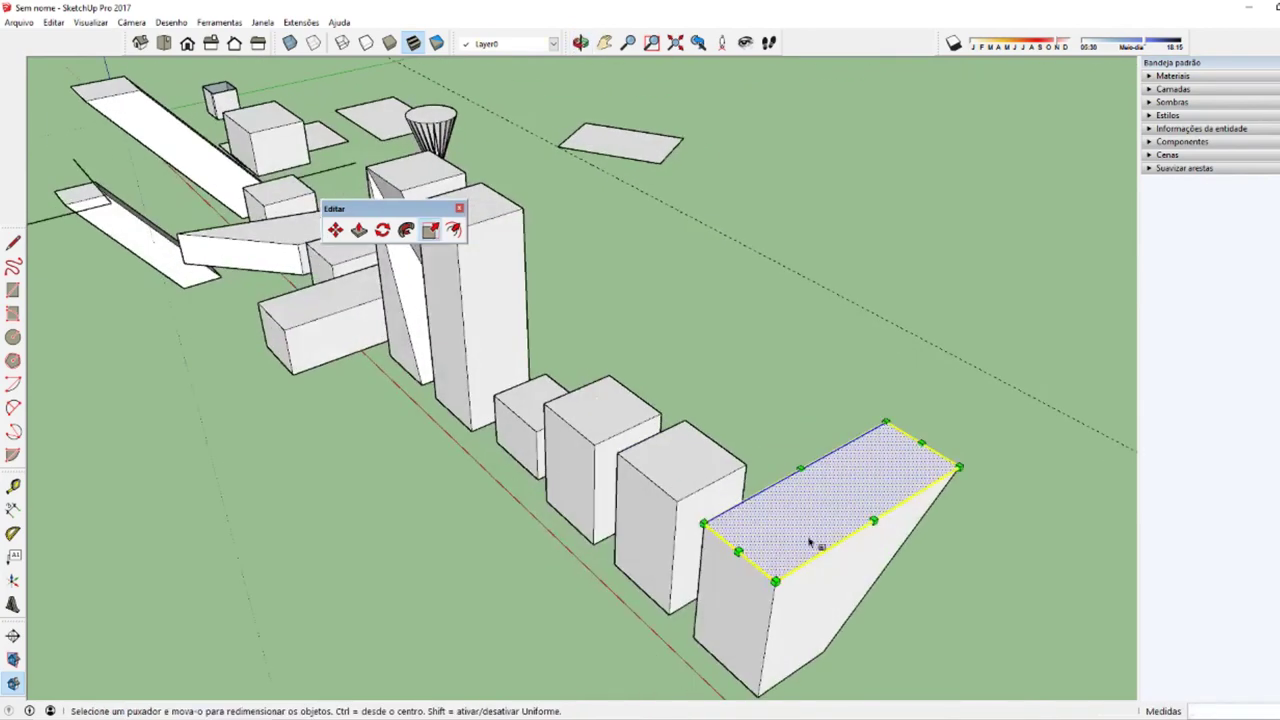
{"action": "mouse_move", "coordinate": [946, 580]}
{"action": "middle_mouse_down"}
{"action": "mouse_move", "coordinate": [400, 370]}
{"action": "mouse_move", "coordinate": [940, 450]}
{"action": "mouse_move", "coordinate": [508, 563]}
{"action": "mouse_move", "coordinate": [734, 614]}
{"action": "mouse_move", "coordinate": [848, 433]}
{"action": "middle_mouse_up"}
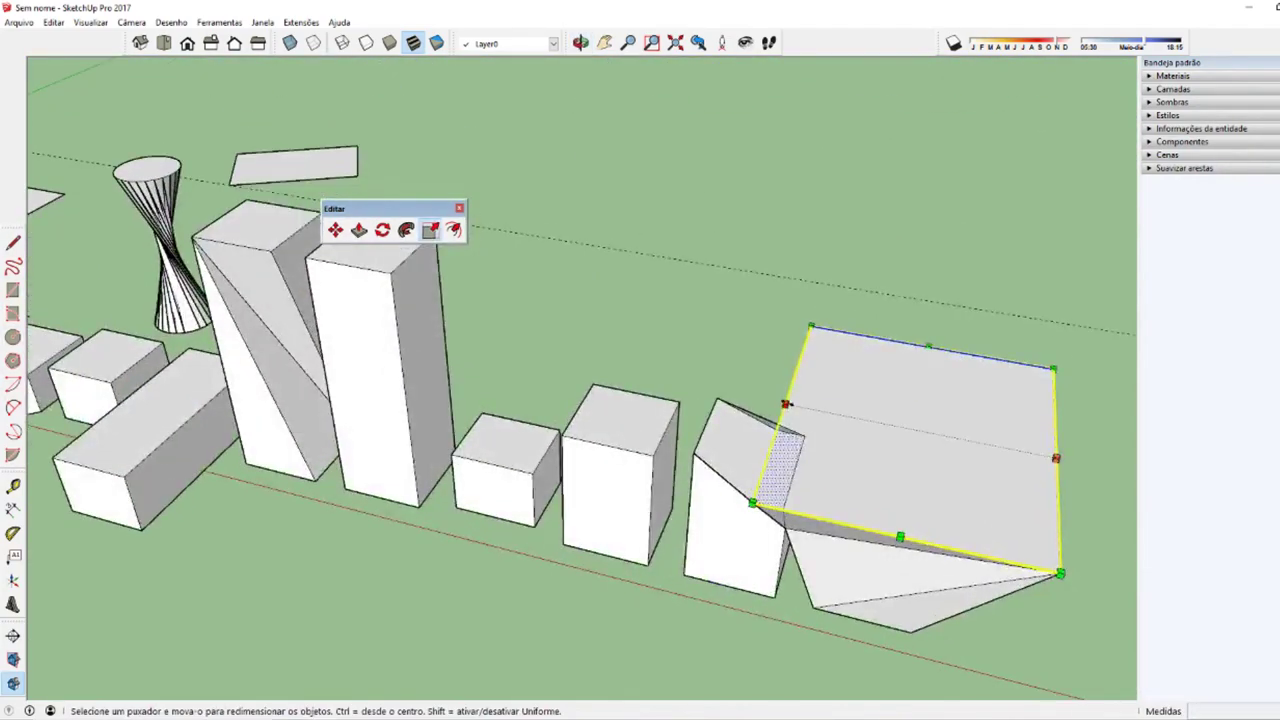
{"action": "mouse_move", "coordinate": [749, 440]}
{"action": "middle_mouse_down"}
{"action": "mouse_move", "coordinate": [906, 514]}
{"action": "mouse_move", "coordinate": [966, 314]}
{"action": "mouse_move", "coordinate": [741, 431]}
{"action": "mouse_move", "coordinate": [660, 523]}
{"action": "mouse_move", "coordinate": [827, 549]}
{"action": "middle_mouse_up"}
{"action": "key", "text": "space"}
{"action": "scroll", "coordinate": [655, 525], "scroll_direction": "down", "scroll_amount": 2}
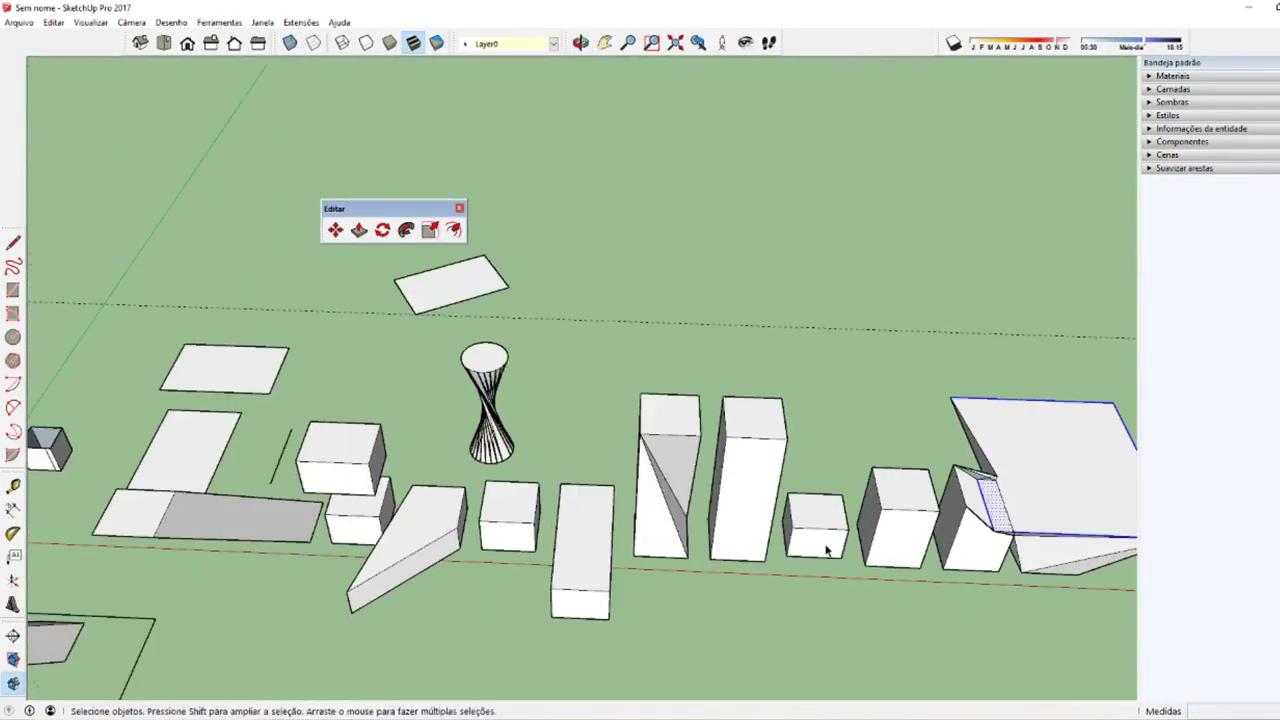
{"action": "scroll", "coordinate": [661, 500], "scroll_direction": "down", "scroll_amount": 2}
{"action": "mouse_move", "coordinate": [661, 500]}
{"action": "middle_mouse_down"}
{"action": "mouse_move", "coordinate": [396, 501]}
{"action": "mouse_move", "coordinate": [686, 543]}
{"action": "middle_mouse_up"}
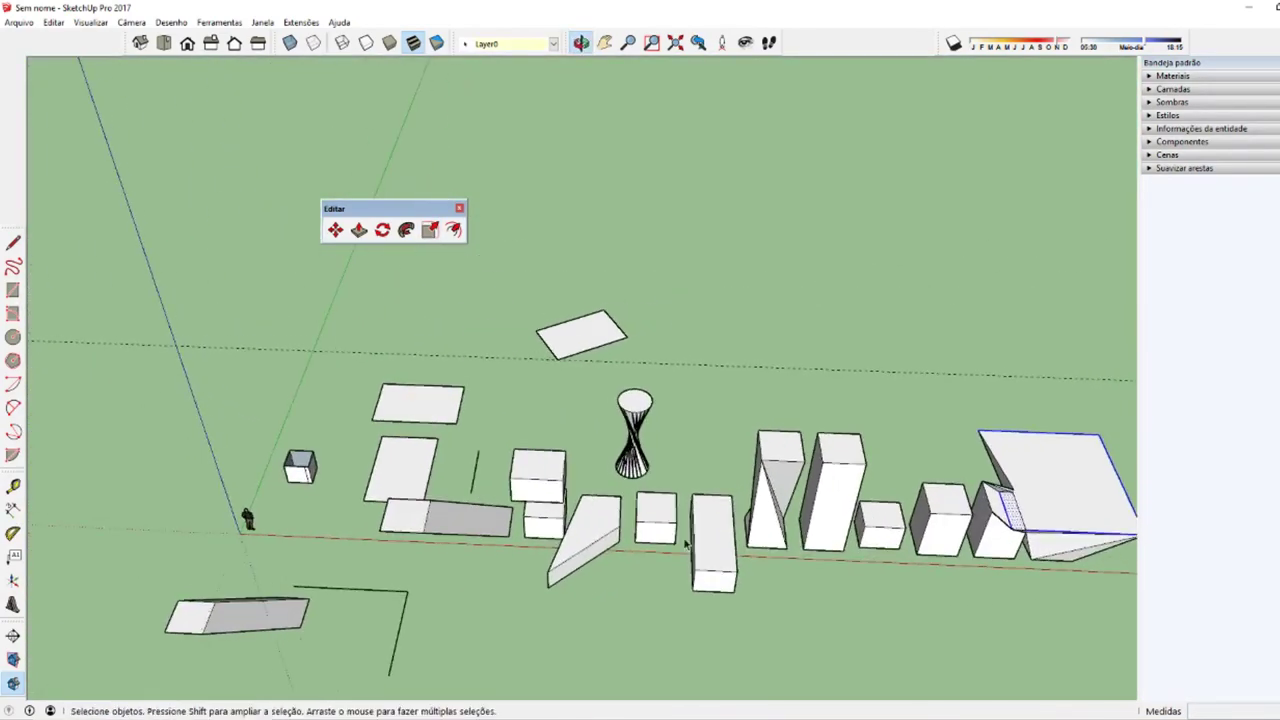
Step: Check the Equidistância topic in the lesson mind map and return to SketchUp
{"action": "key", "text": "alt+Tab"}
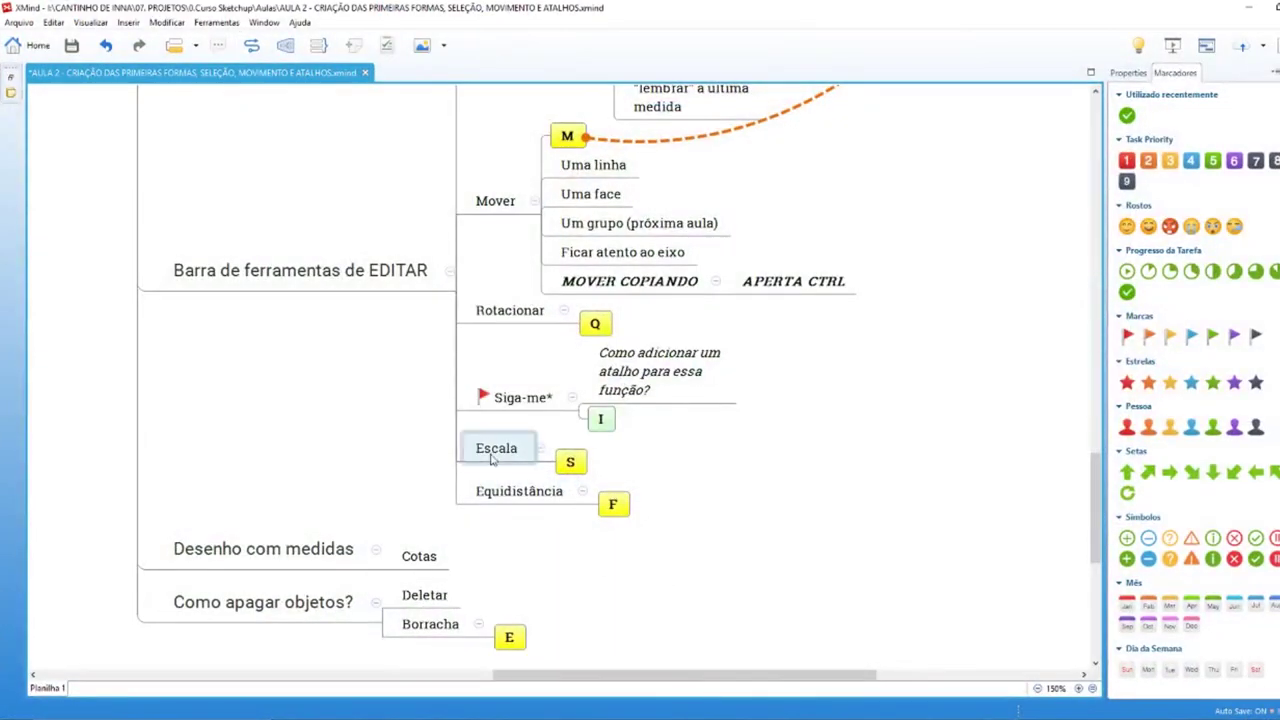
{"action": "left_click", "coordinate": [545, 495]}
{"action": "key", "text": "alt+Tab"}
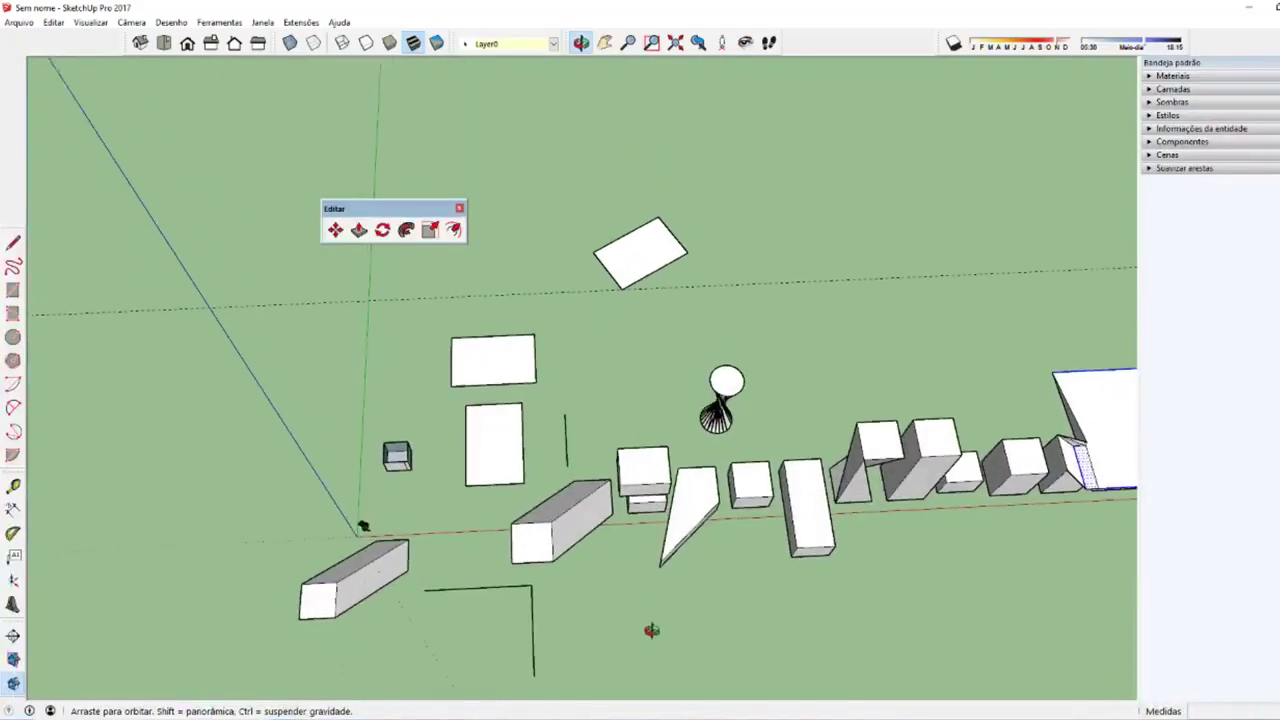
Step: Zoom in and try an Offset on the nearby rectangular face, then drop it
{"action": "scroll", "coordinate": [600, 530], "scroll_direction": "up", "scroll_amount": 3}
{"action": "scroll", "coordinate": [727, 434], "scroll_direction": "up", "scroll_amount": 3}
{"action": "scroll", "coordinate": [727, 434], "scroll_direction": "up", "scroll_amount": 2}
{"action": "key", "text": "f"}
{"action": "scroll", "coordinate": [728, 445], "scroll_direction": "up", "scroll_amount": 1}
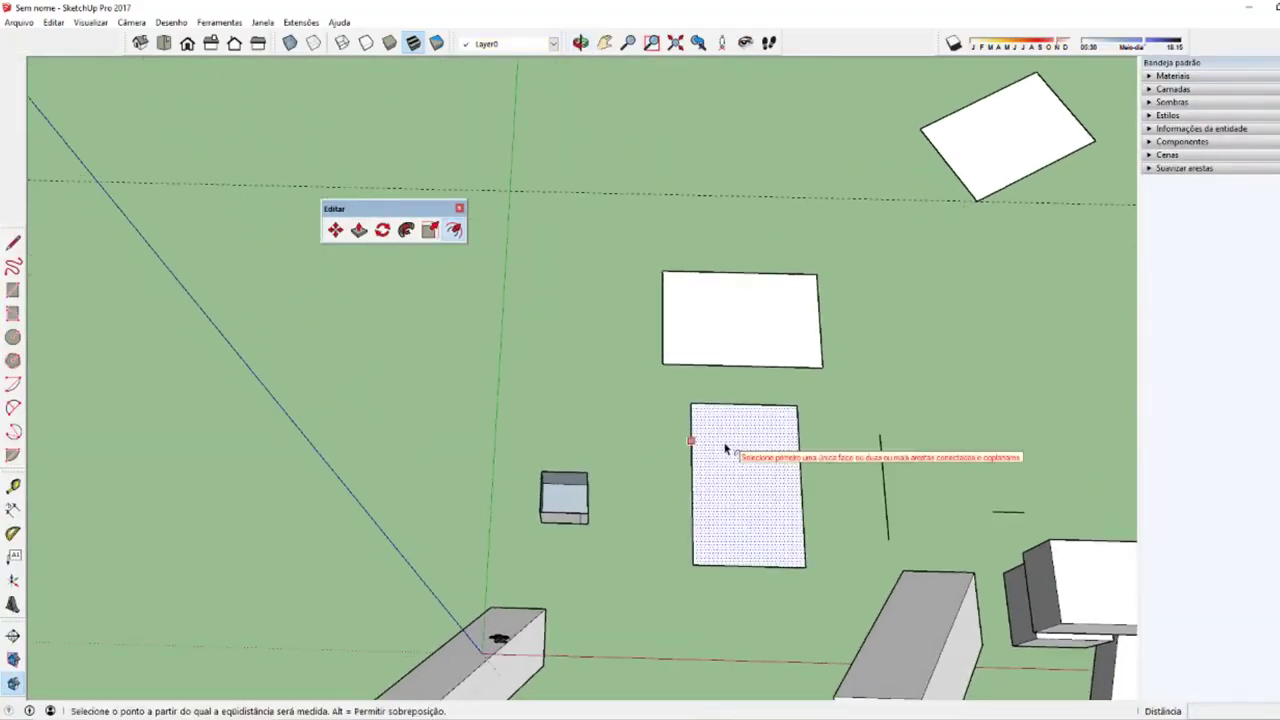
{"action": "scroll", "coordinate": [723, 411], "scroll_direction": "up", "scroll_amount": 3}
{"action": "left_click", "coordinate": [725, 387]}
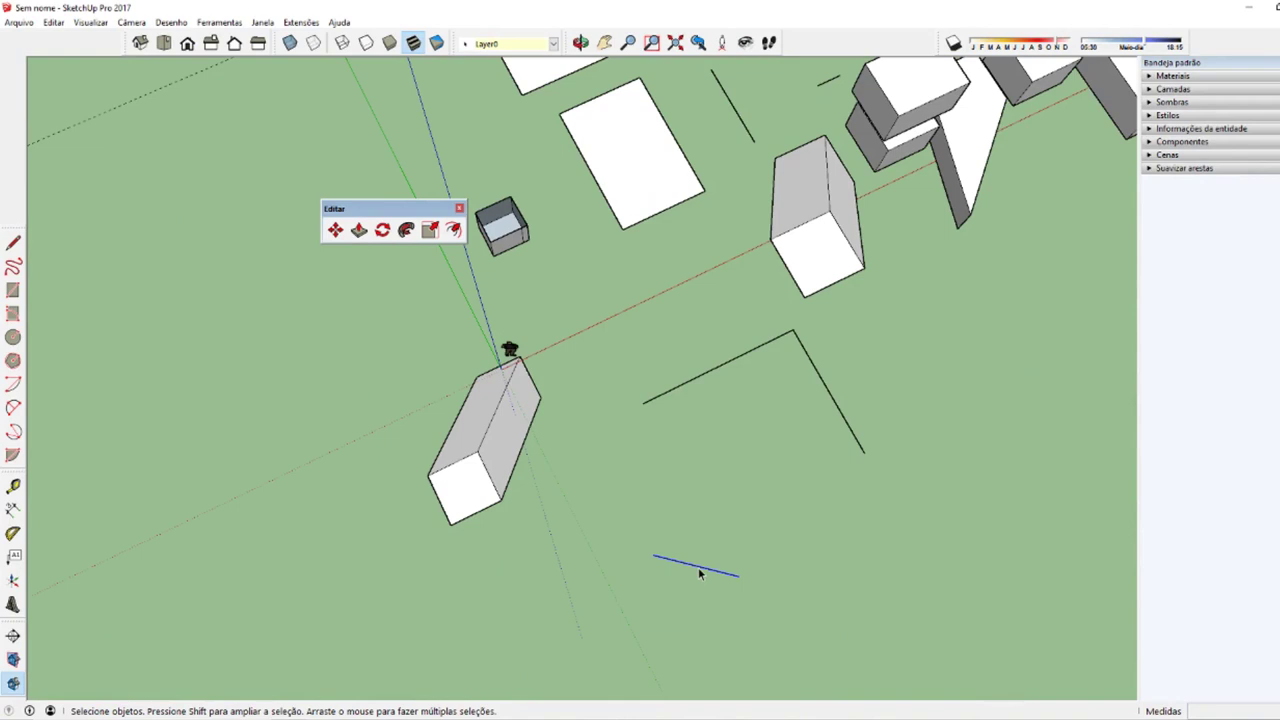
{"action": "key", "text": "f"}
{"action": "key", "text": "space"}
Step: Box-select both L-shaped lines and start an offset, then cancel it
{"action": "left_click_drag", "start_coordinate": [640, 540], "coordinate": [836, 634]}
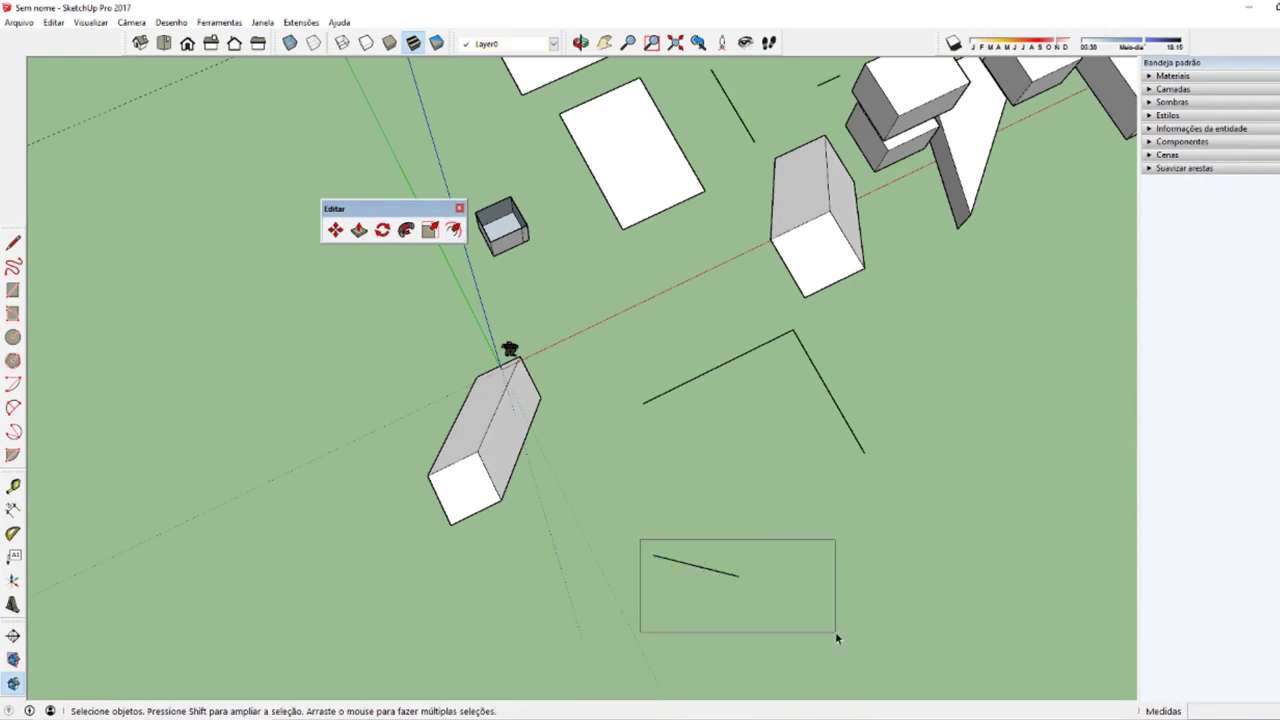
{"action": "scroll", "coordinate": [695, 517], "scroll_direction": "up", "scroll_amount": 1}
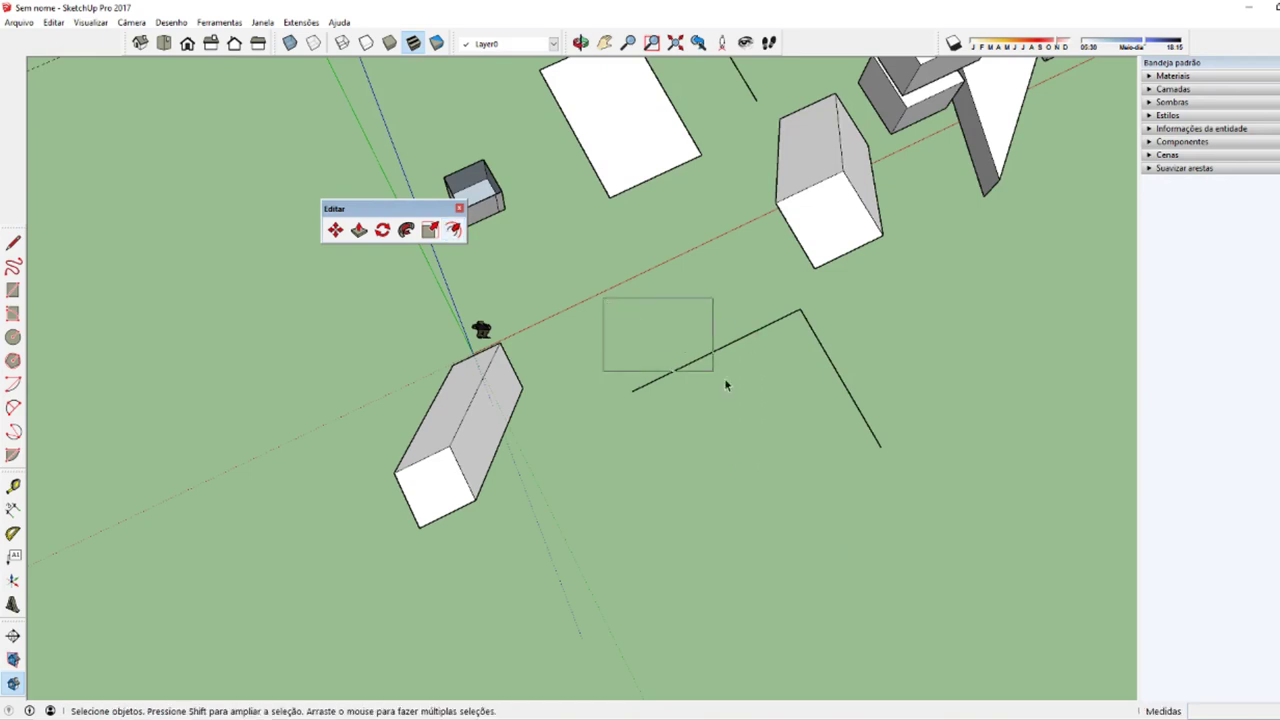
{"action": "left_click_drag", "start_coordinate": [726, 385], "coordinate": [927, 497]}
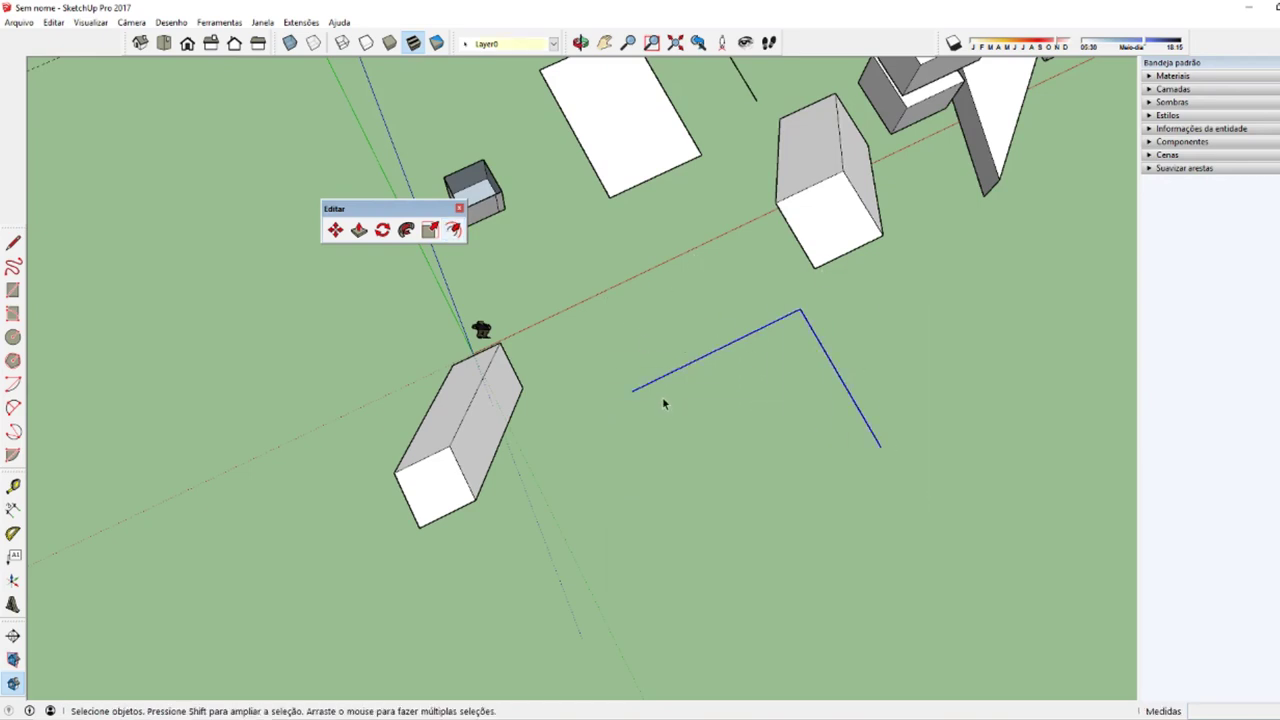
{"action": "key", "text": "f"}
{"action": "left_click", "coordinate": [811, 374]}
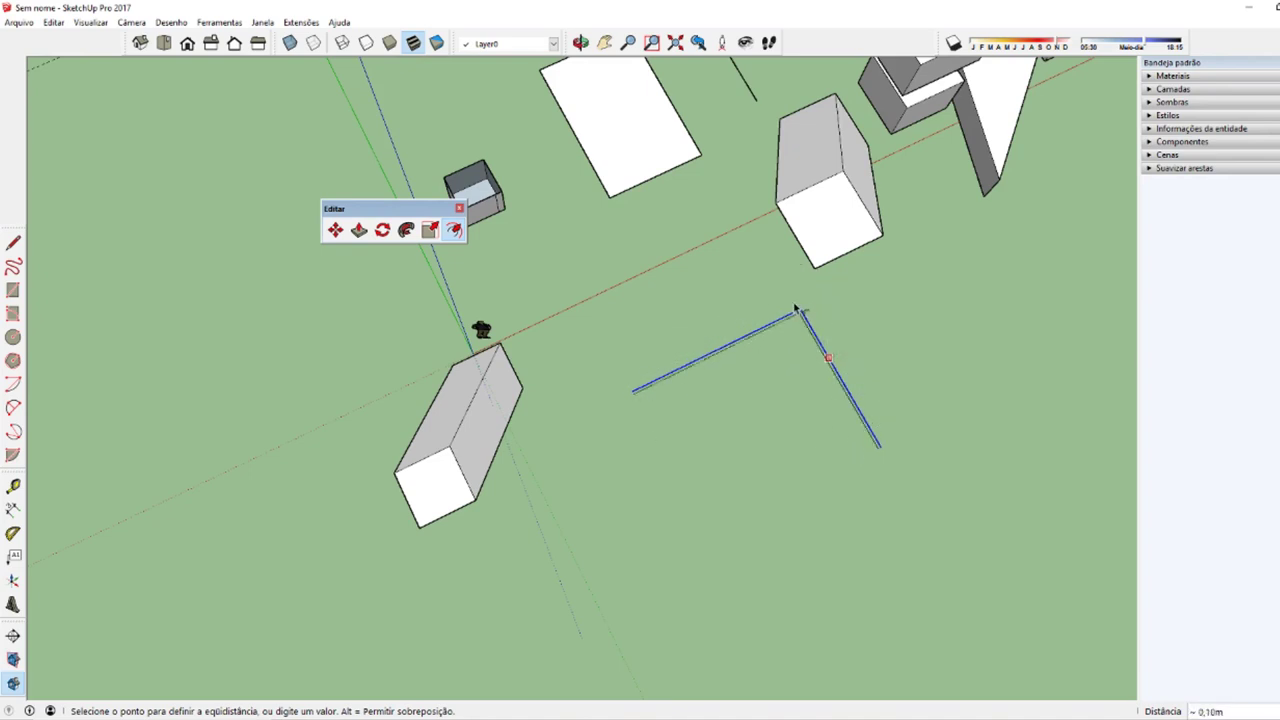
{"action": "middle_click_drag", "start_coordinate": [787, 345], "coordinate": [808, 490]}
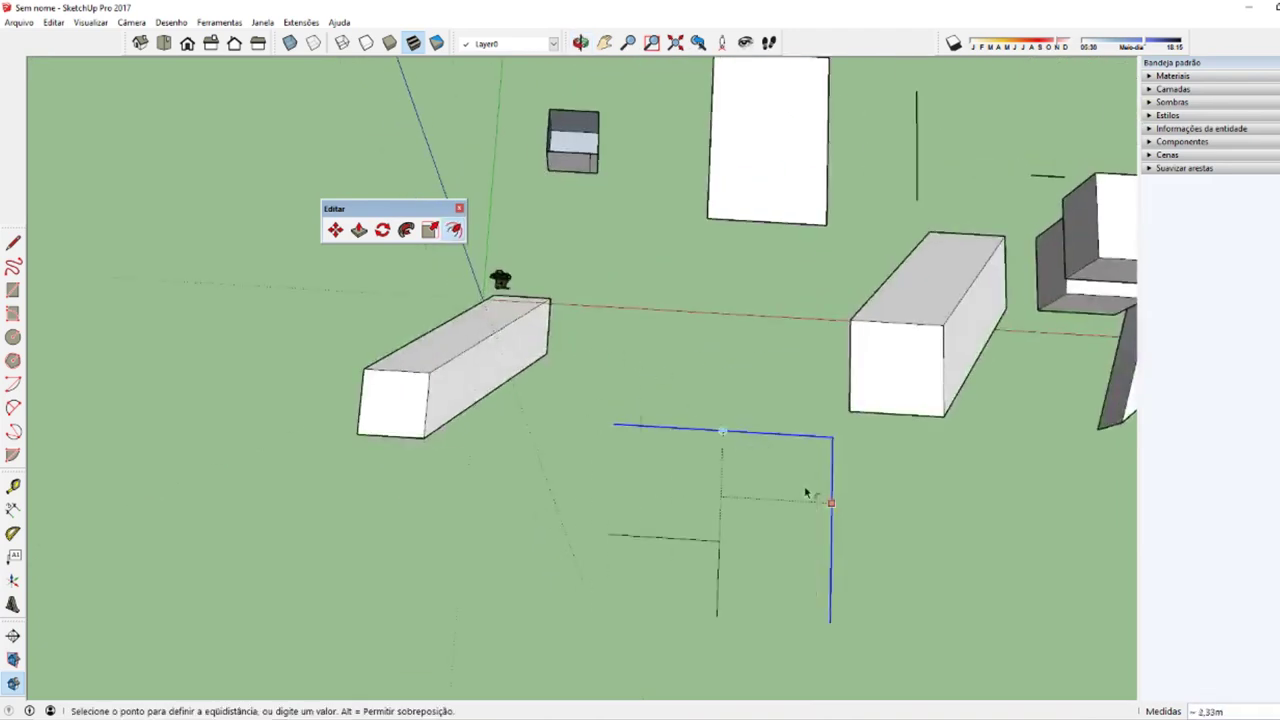
{"action": "key", "text": "Escape"}
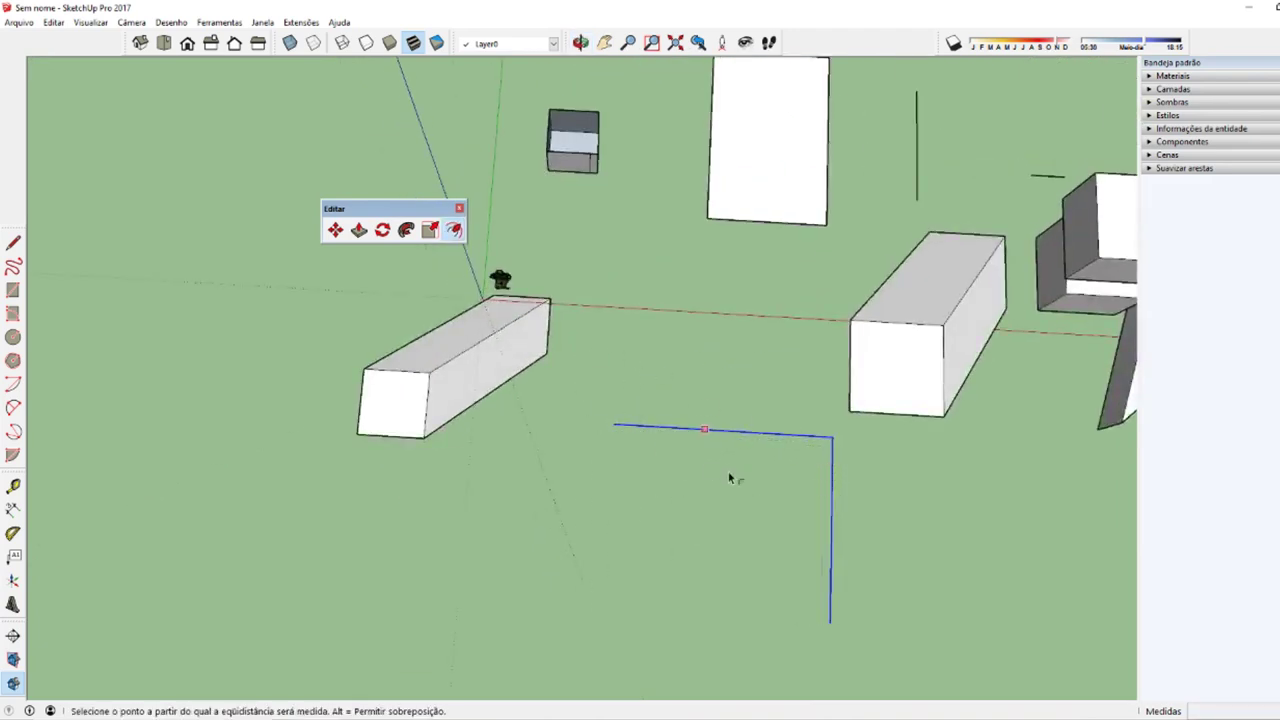
{"action": "key", "text": "space"}
{"action": "left_click_drag", "start_coordinate": [629, 371], "coordinate": [871, 597]}
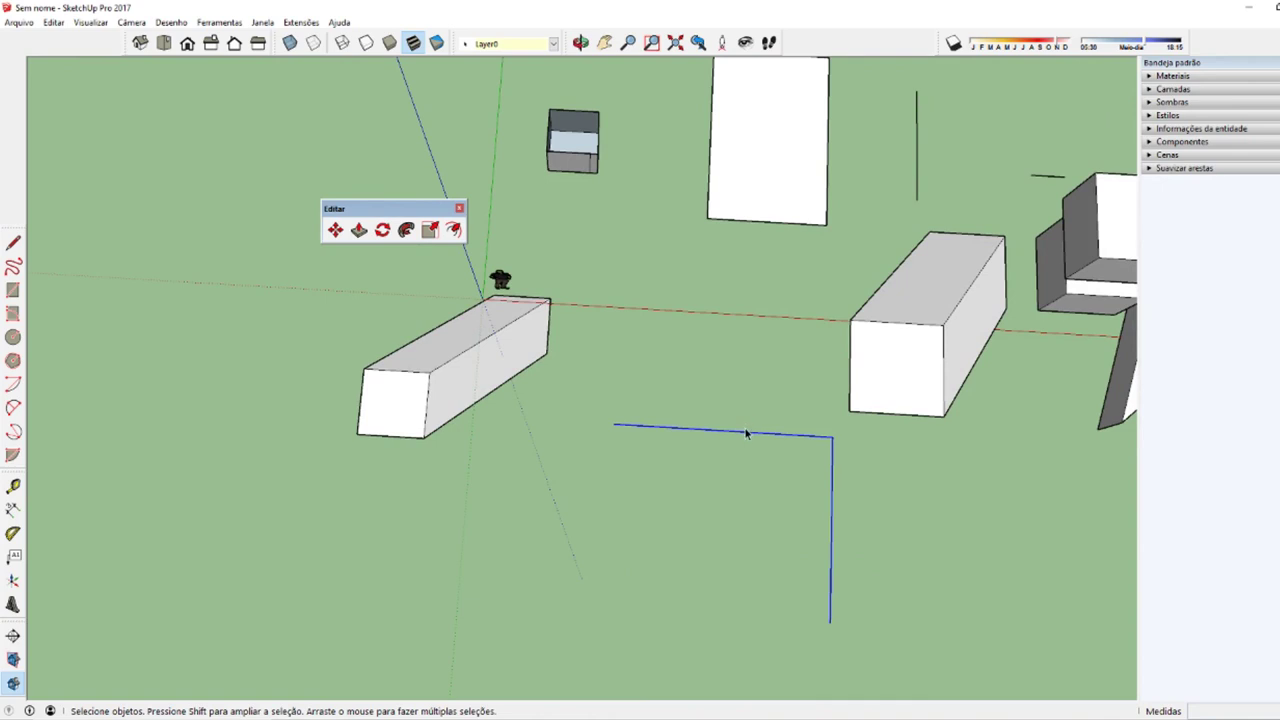
Step: Offset the L-shaped lines by 0.15 m to create a parallel copy
{"action": "key", "text": "f"}
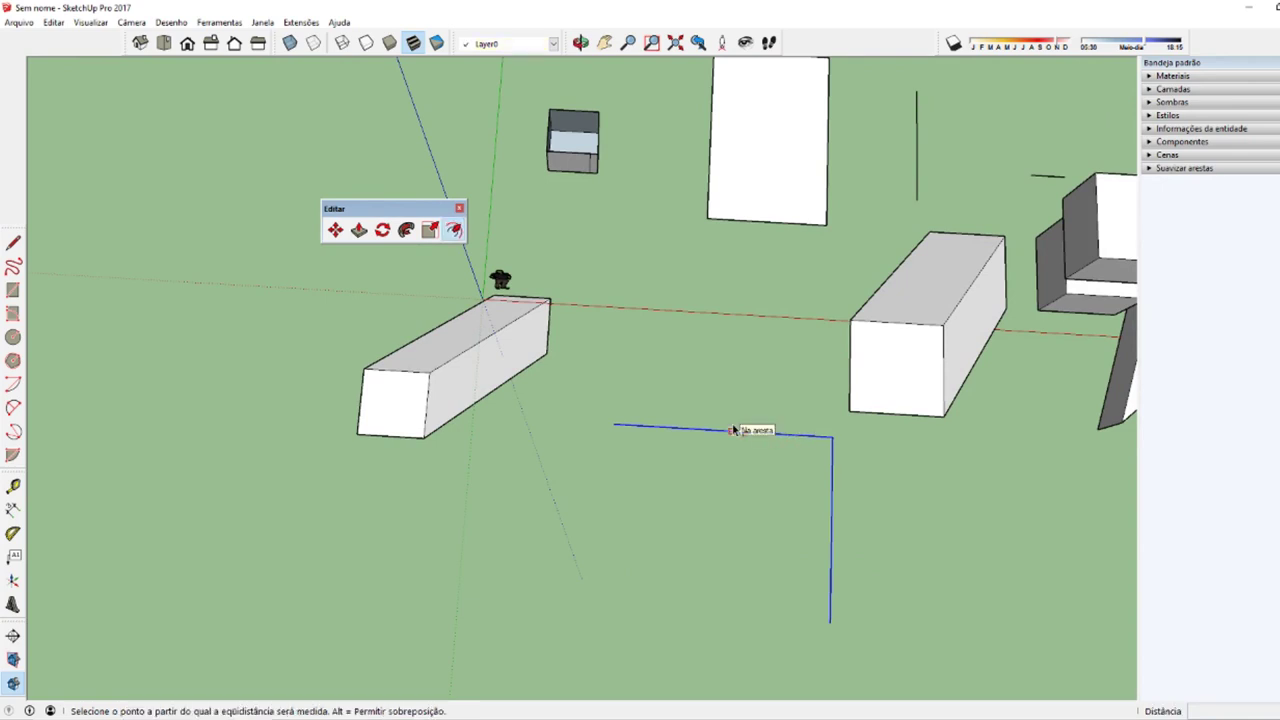
{"action": "left_click", "coordinate": [733, 430]}
{"action": "type", "text": ",15"}
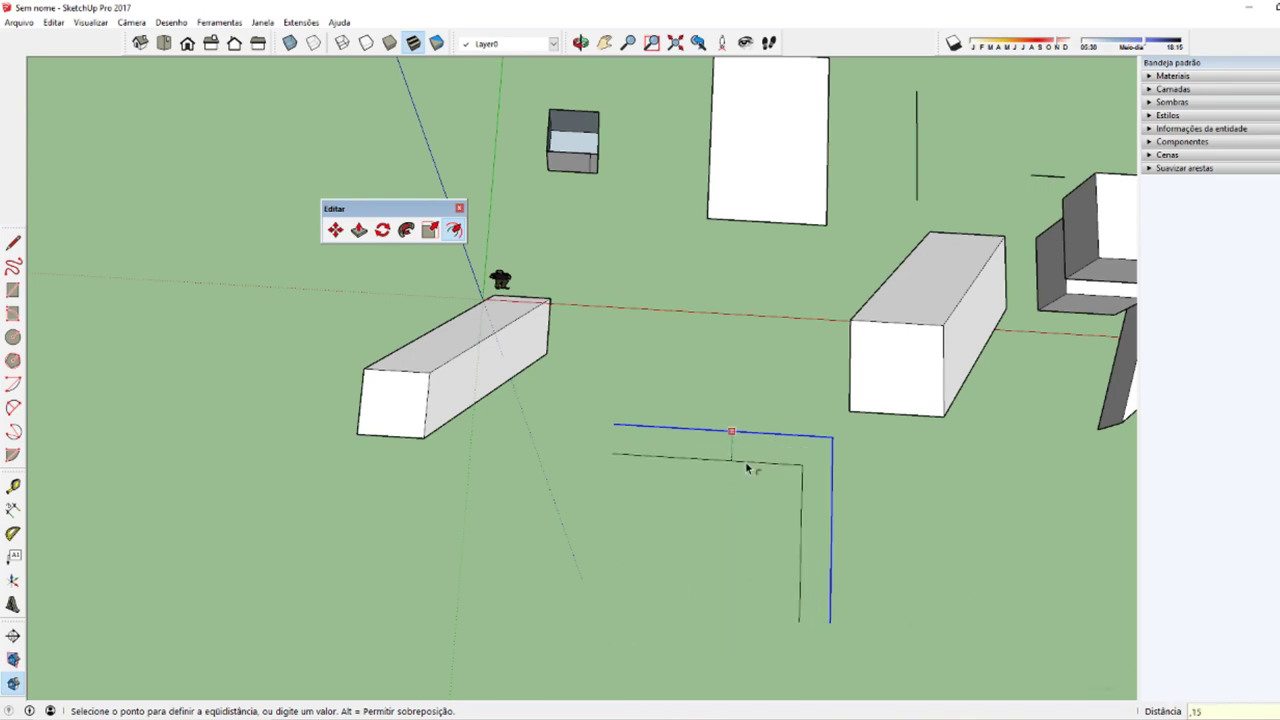
{"action": "key", "text": "Return"}
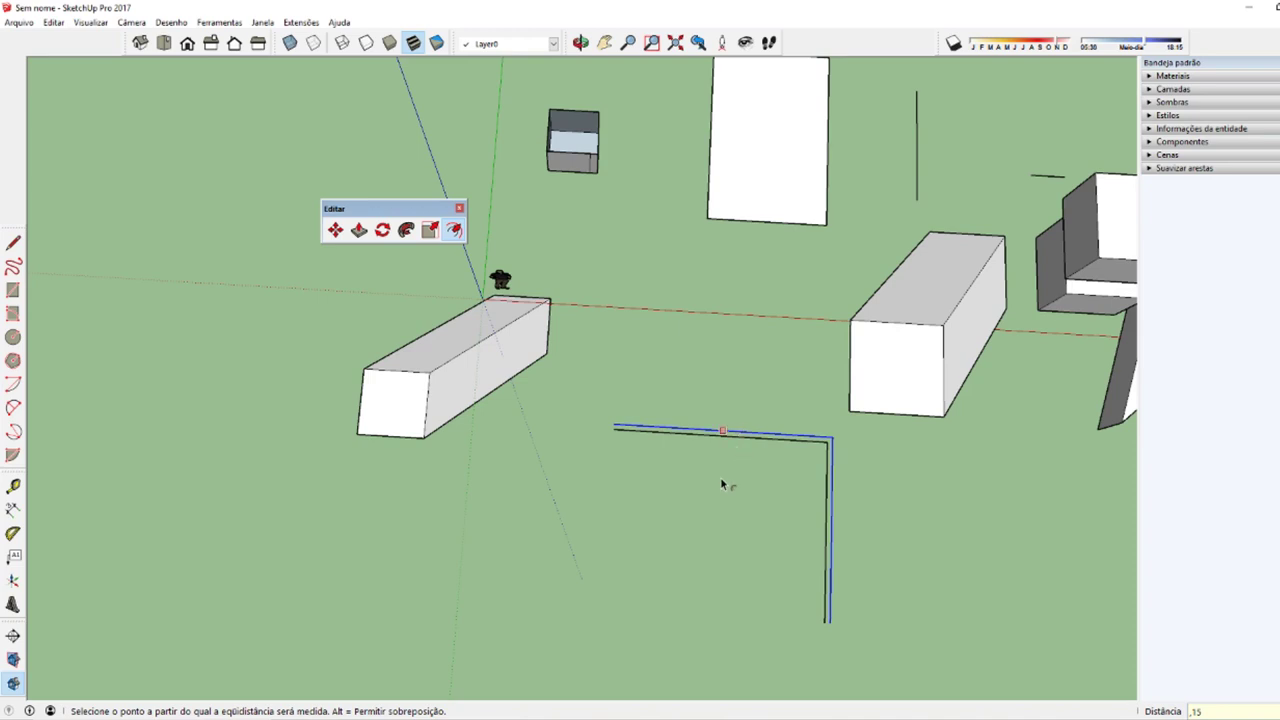
{"action": "scroll", "coordinate": [721, 480], "scroll_direction": "up", "scroll_amount": 2}
{"action": "scroll", "coordinate": [683, 474], "scroll_direction": "up", "scroll_amount": 2}
Step: Start a line at the end of the L, cancel it, and select the thin L-shaped face
{"action": "key", "text": "l"}
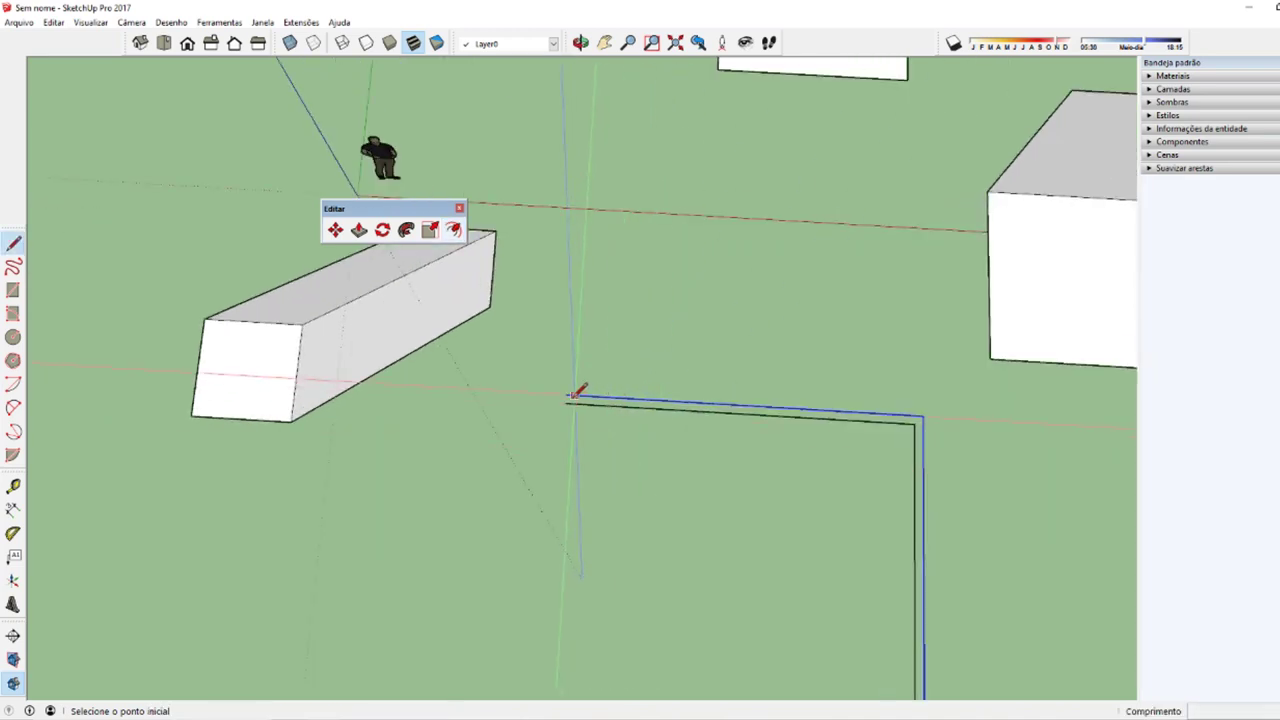
{"action": "left_click", "coordinate": [570, 395]}
{"action": "mouse_move", "coordinate": [592, 413]}
{"action": "middle_mouse_down"}
{"action": "mouse_move", "coordinate": [740, 460]}
{"action": "mouse_move", "coordinate": [674, 337]}
{"action": "middle_mouse_up"}
{"action": "key", "text": "Escape"}
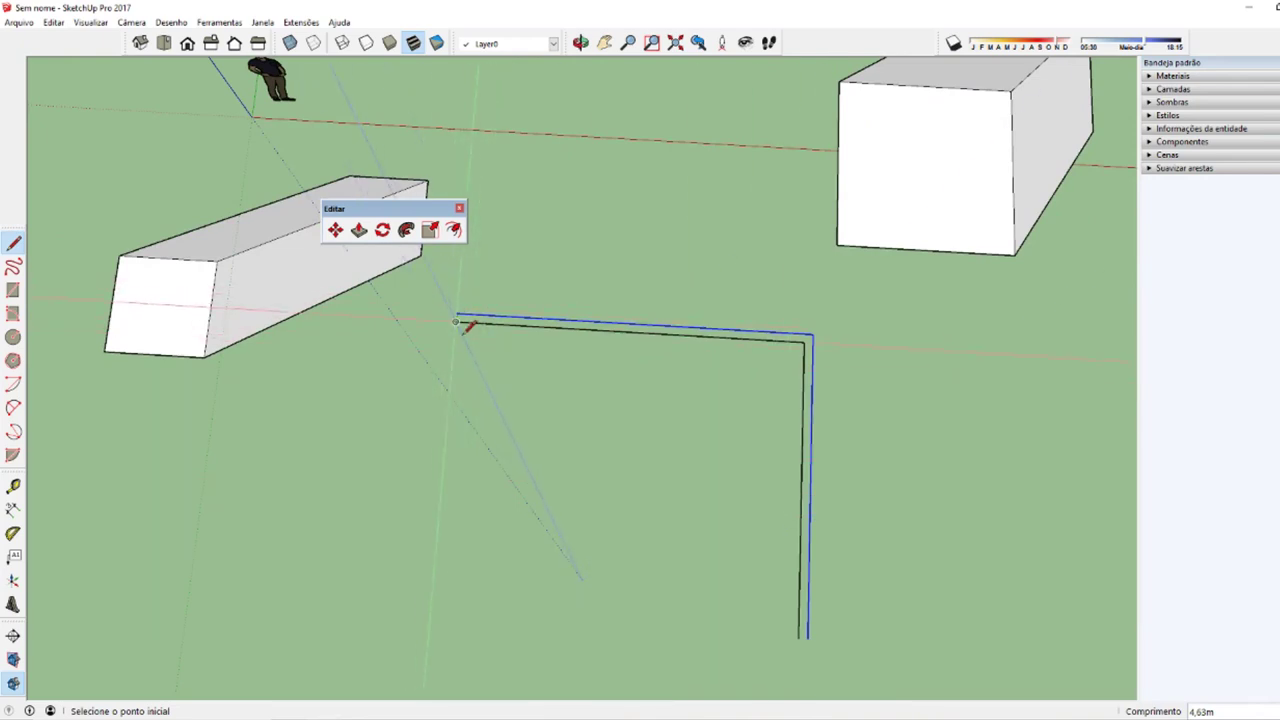
{"action": "left_click", "coordinate": [805, 628]}
{"action": "key", "text": "space"}
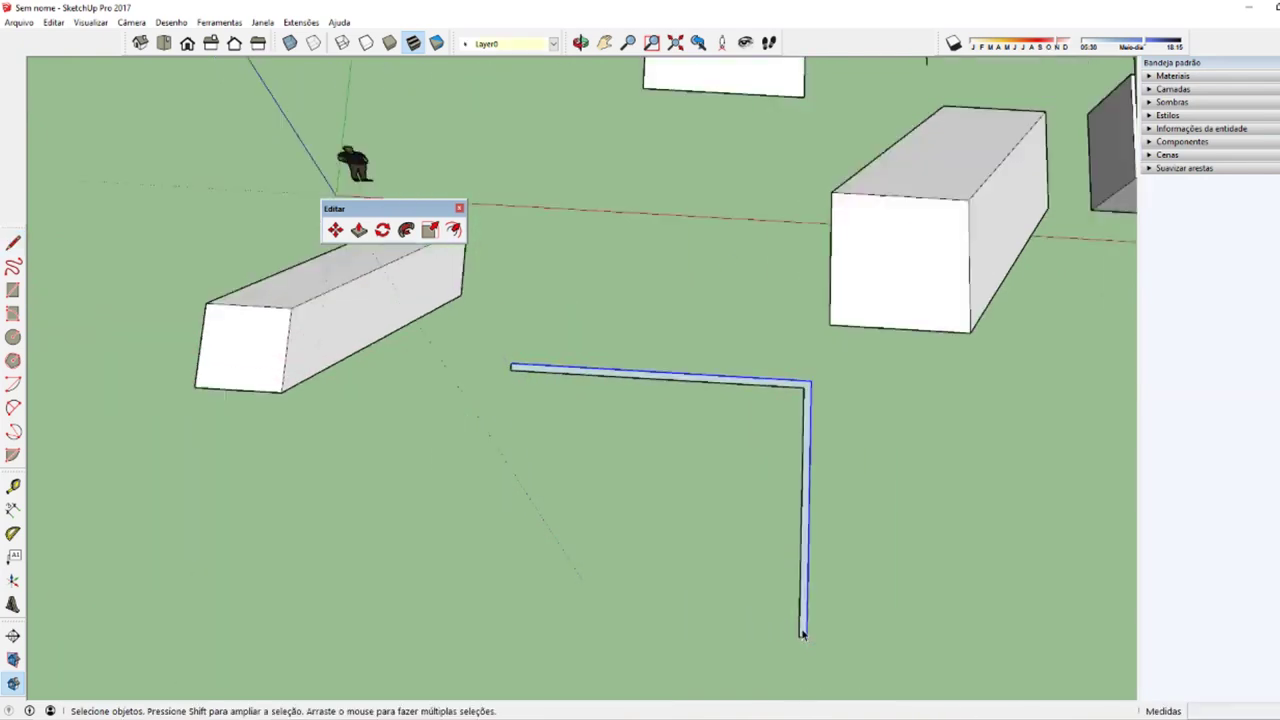
Step: Push/Pull the L-shaped face upward into a tall thin wall
{"action": "middle_click_drag", "start_coordinate": [805, 628], "coordinate": [800, 620]}
{"action": "middle_click_drag", "start_coordinate": [790, 470], "coordinate": [800, 487]}
{"action": "key", "text": "p"}
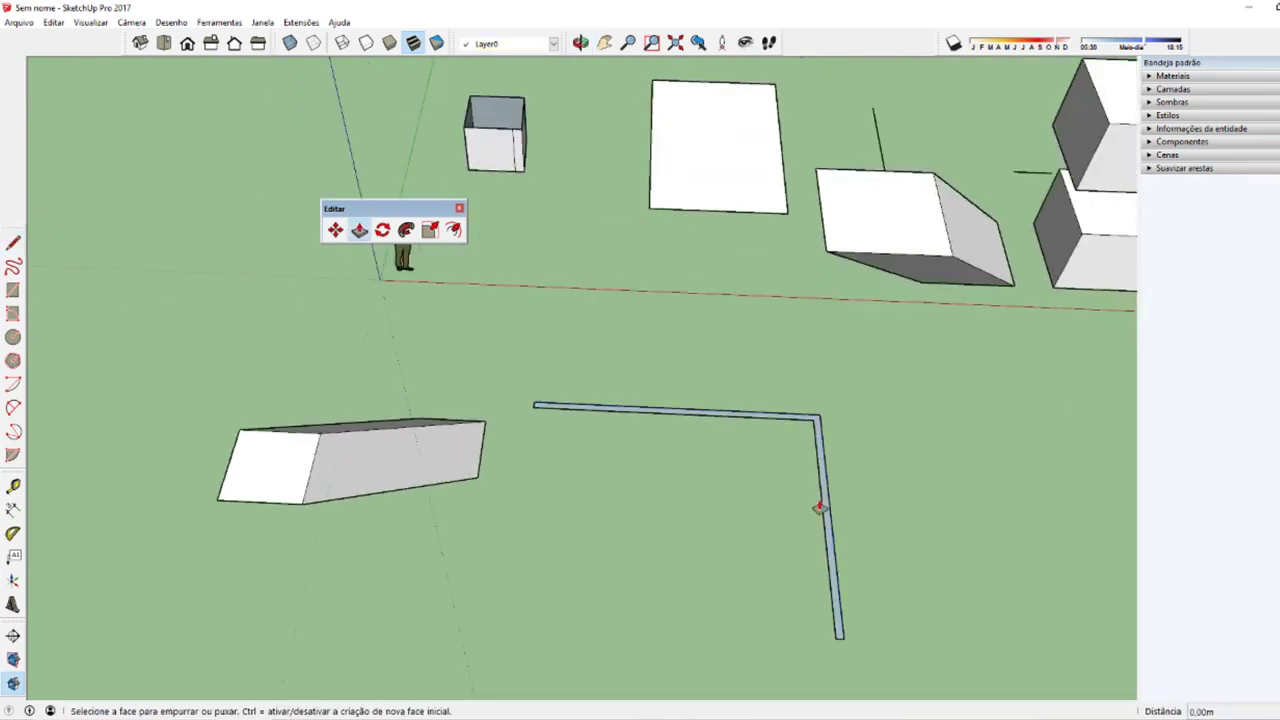
{"action": "left_click", "coordinate": [822, 505]}
{"action": "left_click", "coordinate": [806, 377]}
{"action": "mouse_move", "coordinate": [806, 377]}
{"action": "middle_mouse_down"}
{"action": "mouse_move", "coordinate": [940, 583]}
{"action": "mouse_move", "coordinate": [563, 391]}
{"action": "mouse_move", "coordinate": [1034, 523]}
{"action": "mouse_move", "coordinate": [895, 570]}
{"action": "mouse_move", "coordinate": [743, 517]}
{"action": "middle_mouse_up"}
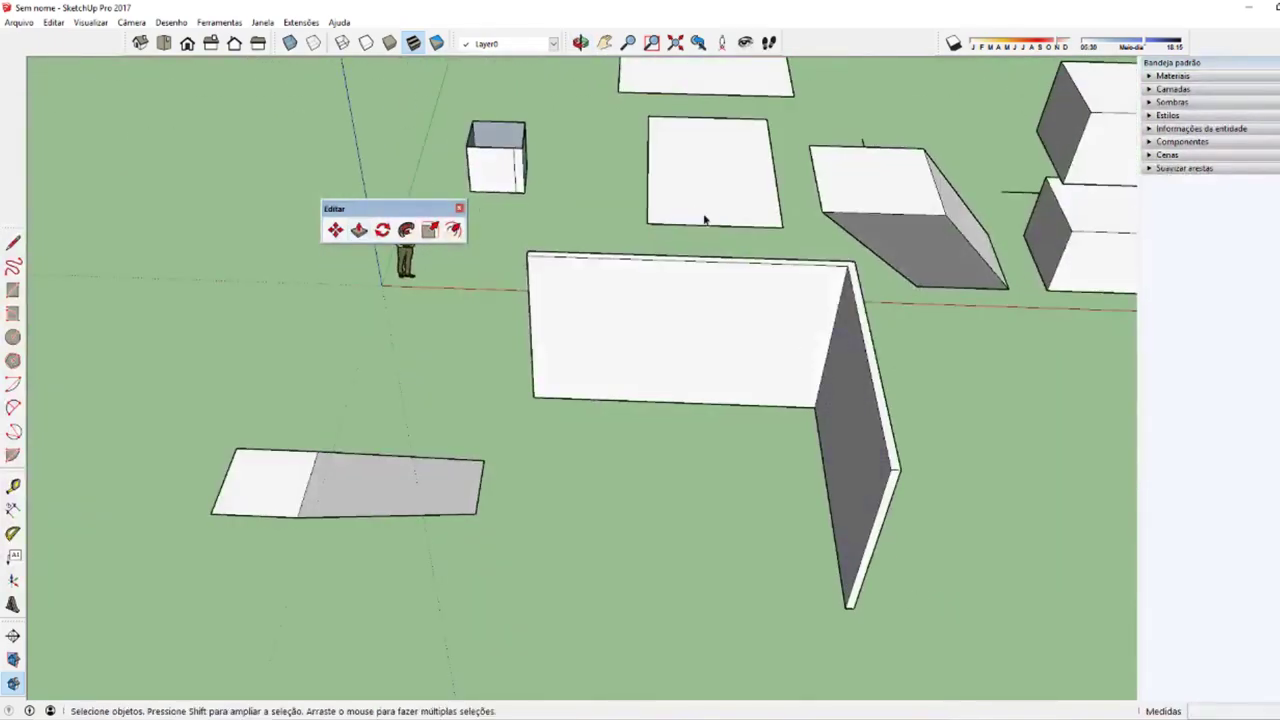
{"action": "mouse_move", "coordinate": [703, 217]}
{"action": "middle_mouse_down"}
{"action": "mouse_move", "coordinate": [743, 557]}
{"action": "mouse_move", "coordinate": [737, 472]}
{"action": "mouse_move", "coordinate": [646, 340]}
{"action": "mouse_move", "coordinate": [667, 486]}
{"action": "mouse_move", "coordinate": [624, 516]}
{"action": "mouse_move", "coordinate": [675, 469]}
{"action": "middle_mouse_up"}
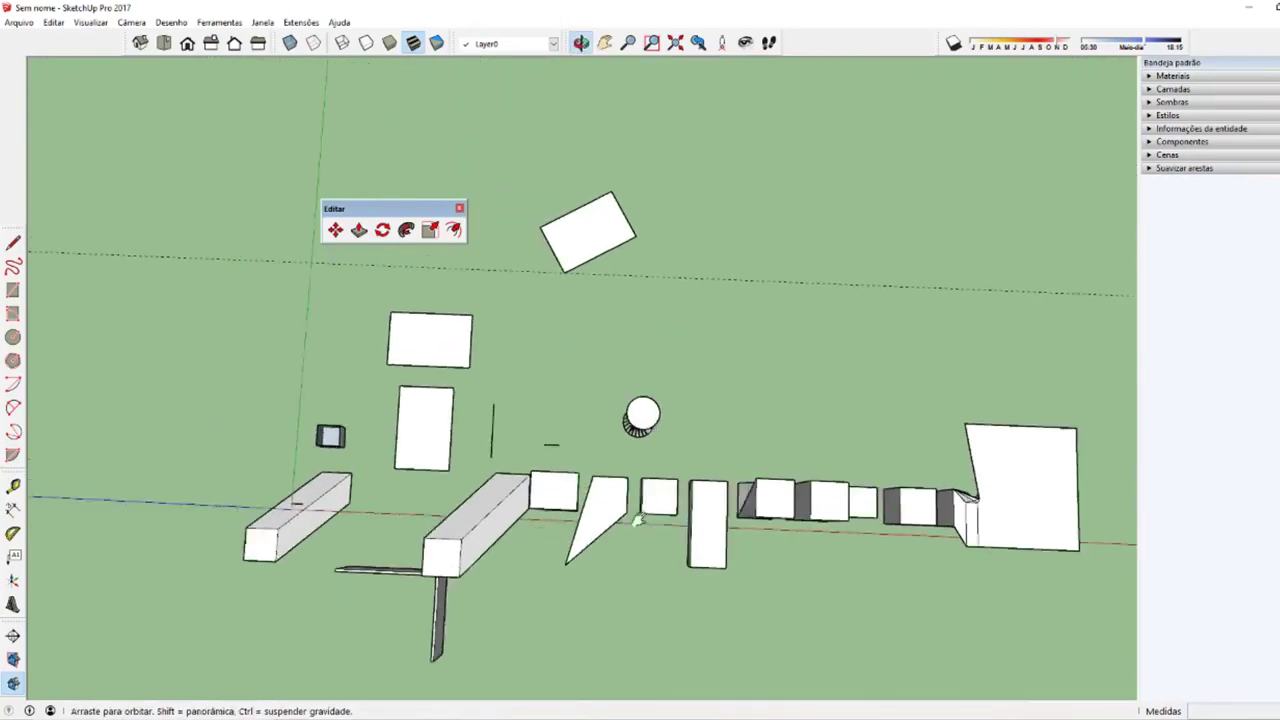
Step: Offset the upper rectangle outward, undo it, then offset just inside to leave a border ring
{"action": "mouse_move", "coordinate": [556, 486]}
{"action": "middle_mouse_down"}
{"action": "mouse_move", "coordinate": [562, 525]}
{"action": "mouse_move", "coordinate": [497, 443]}
{"action": "mouse_move", "coordinate": [654, 417]}
{"action": "mouse_move", "coordinate": [611, 349]}
{"action": "mouse_move", "coordinate": [614, 247]}
{"action": "middle_mouse_up"}
{"action": "left_click", "coordinate": [614, 247]}
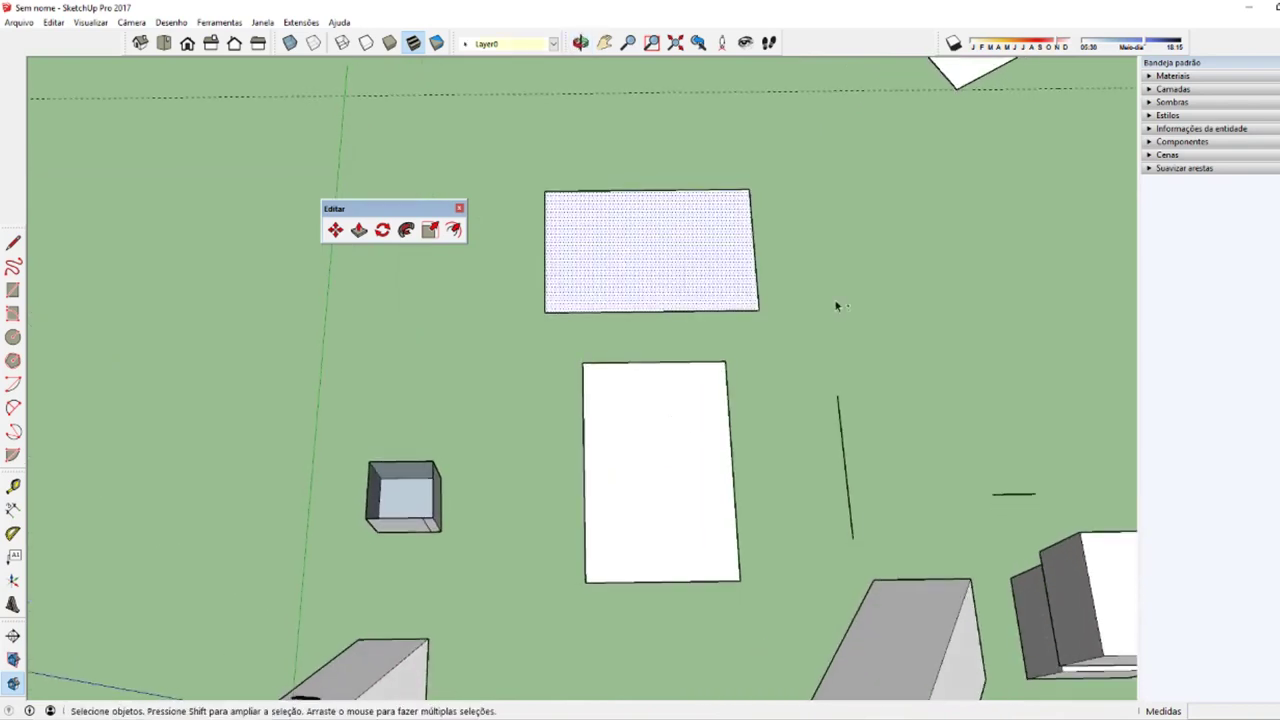
{"action": "mouse_move", "coordinate": [834, 303]}
{"action": "middle_mouse_down"}
{"action": "mouse_move", "coordinate": [505, 455]}
{"action": "mouse_move", "coordinate": [331, 391]}
{"action": "mouse_move", "coordinate": [423, 350]}
{"action": "middle_mouse_up"}
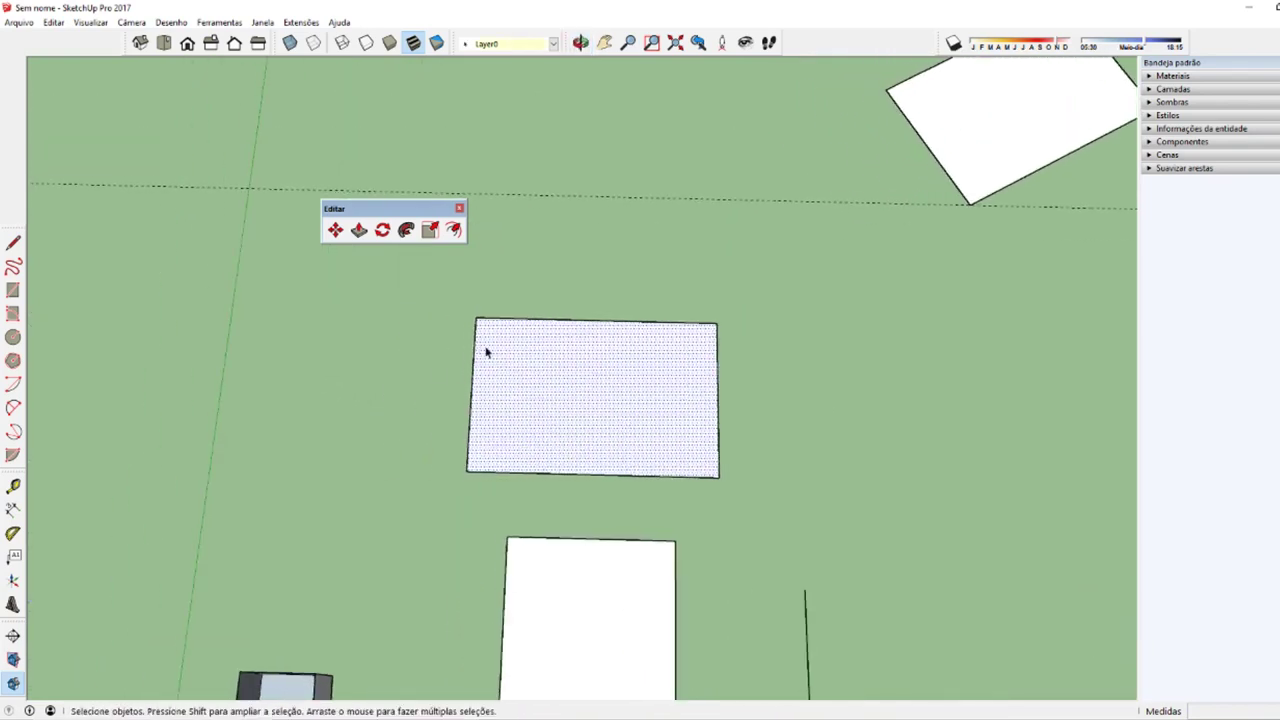
{"action": "key", "text": "f"}
{"action": "left_click", "coordinate": [554, 331]}
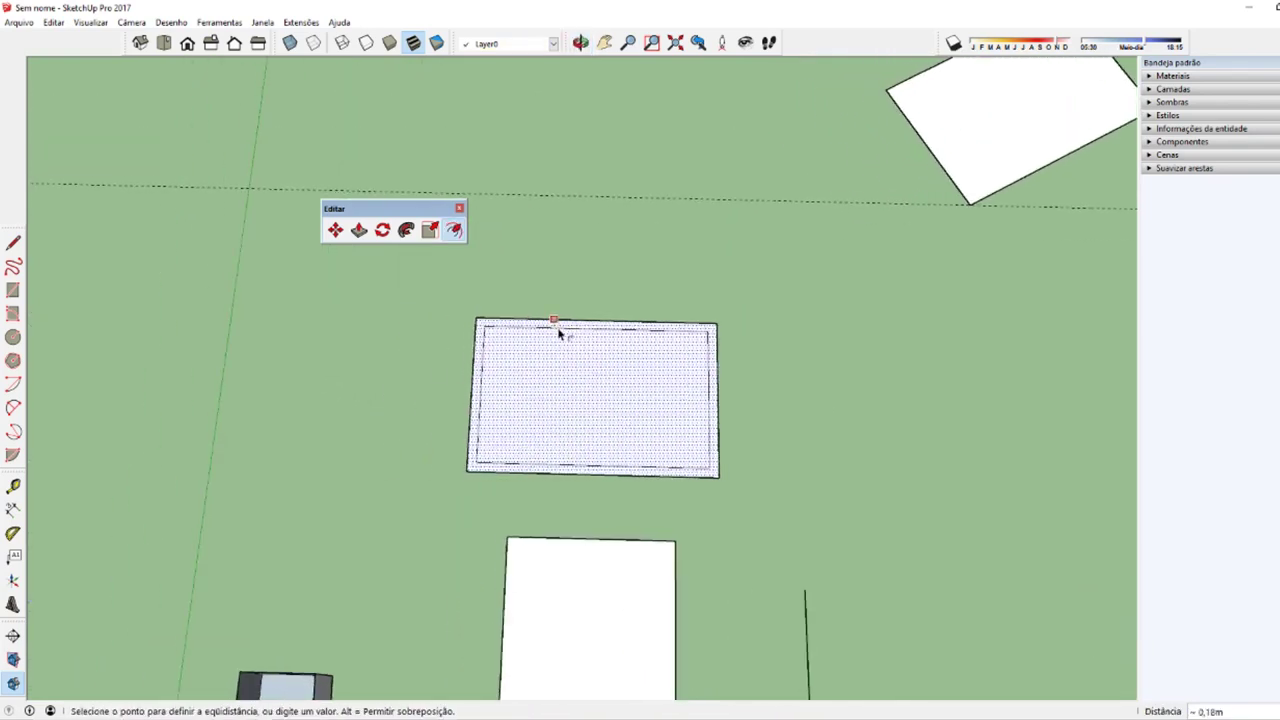
{"action": "left_click", "coordinate": [549, 281]}
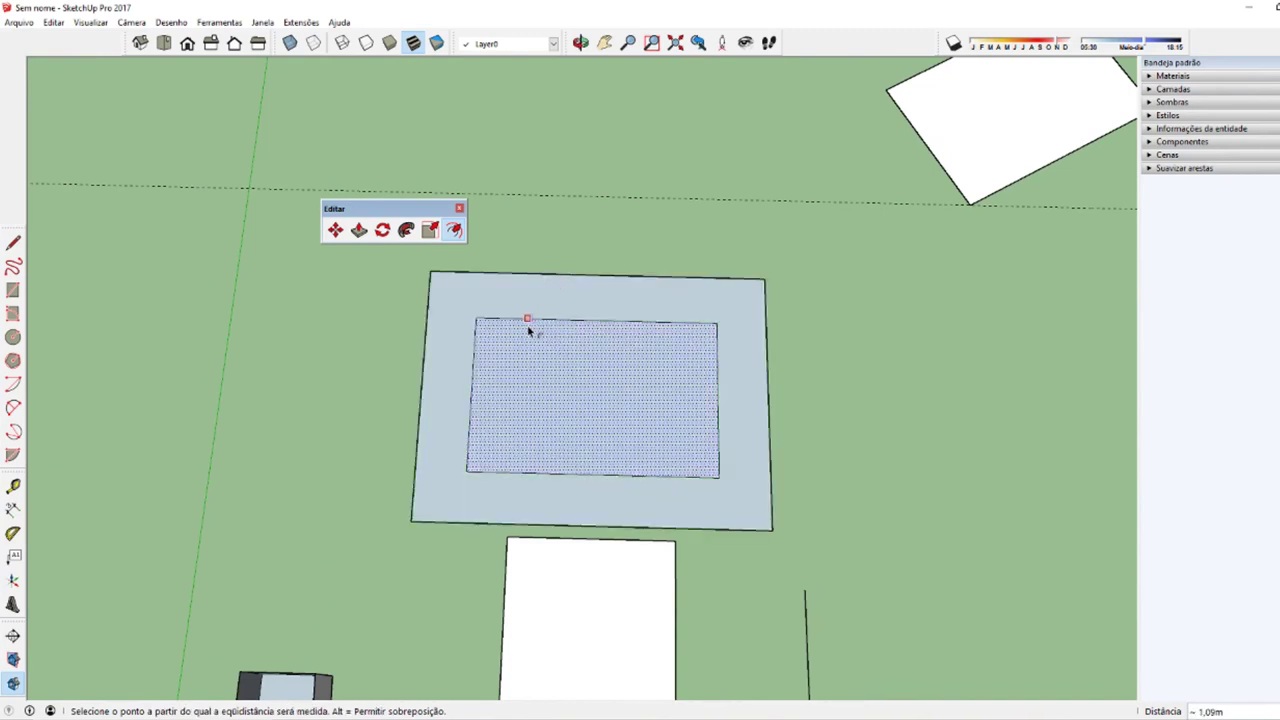
{"action": "key", "text": "ctrl+z"}
{"action": "left_click", "coordinate": [537, 325]}
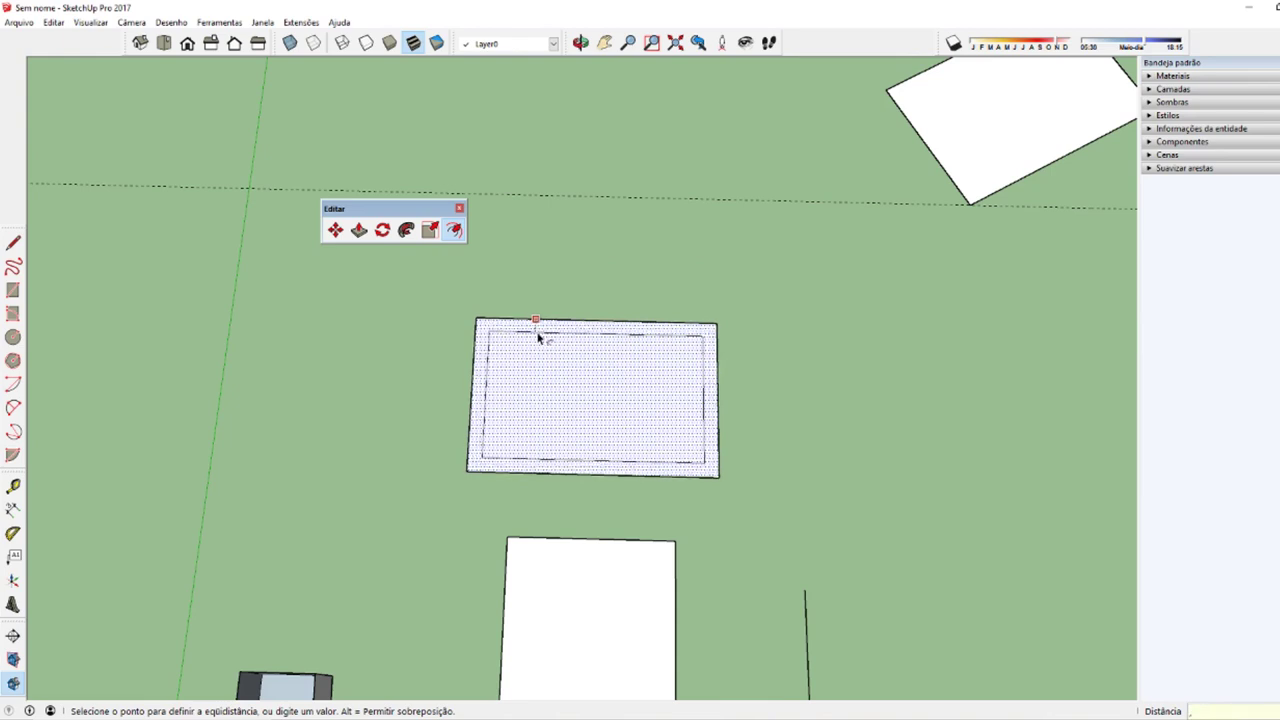
{"action": "left_click", "coordinate": [537, 338]}
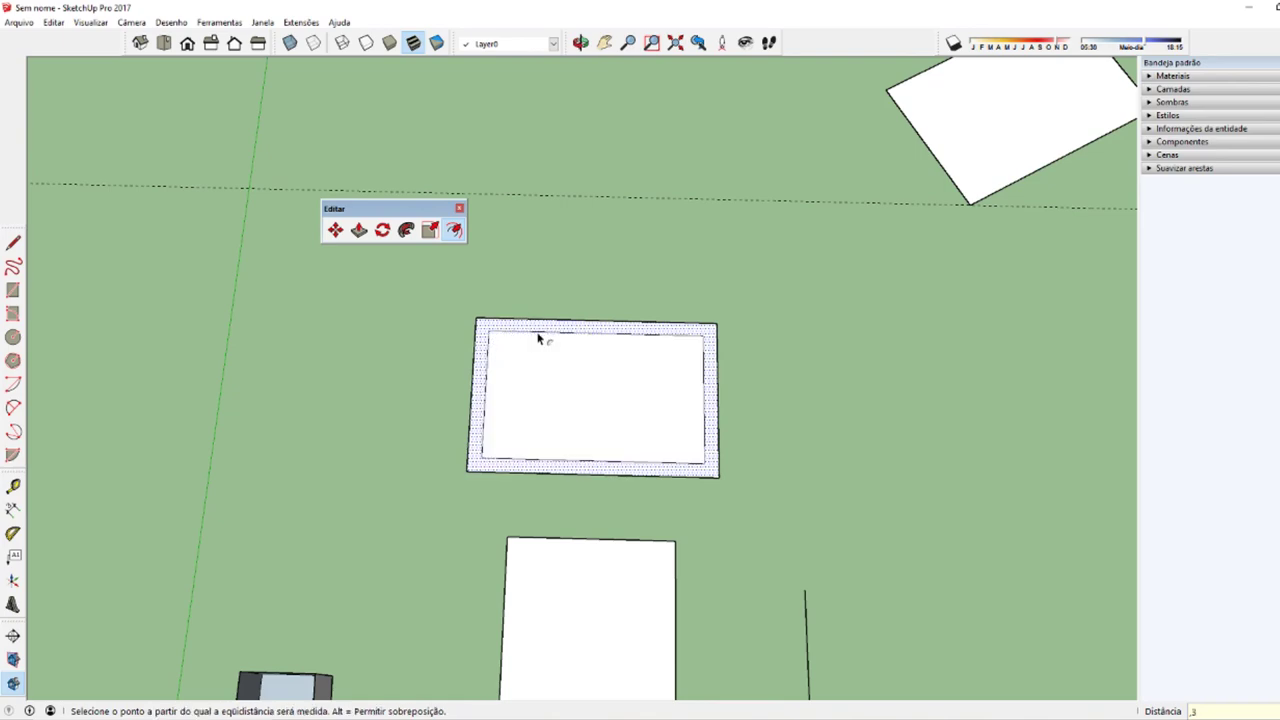
{"action": "key", "text": "space"}
{"action": "mouse_move", "coordinate": [537, 338]}
{"action": "middle_mouse_down"}
{"action": "mouse_move", "coordinate": [697, 429]}
{"action": "mouse_move", "coordinate": [503, 477]}
{"action": "middle_mouse_up"}
Step: Select the inset rectangle with its ring, then deselect and orbit toward the lower rectangle
{"action": "left_click", "coordinate": [614, 486]}
{"action": "triple_click", "coordinate": [601, 523]}
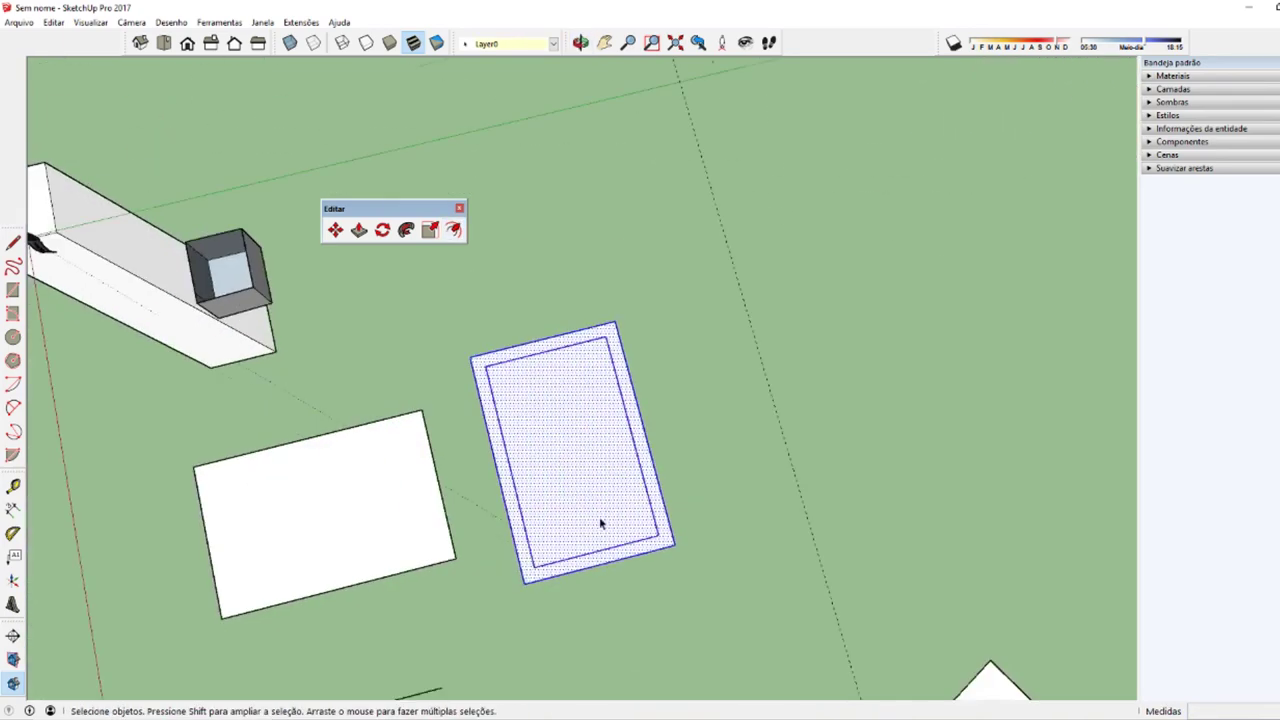
{"action": "mouse_move", "coordinate": [601, 523]}
{"action": "middle_mouse_down"}
{"action": "mouse_move", "coordinate": [489, 583]}
{"action": "mouse_move", "coordinate": [533, 489]}
{"action": "middle_mouse_up"}
{"action": "middle_click_drag", "start_coordinate": [485, 548], "coordinate": [583, 234]}
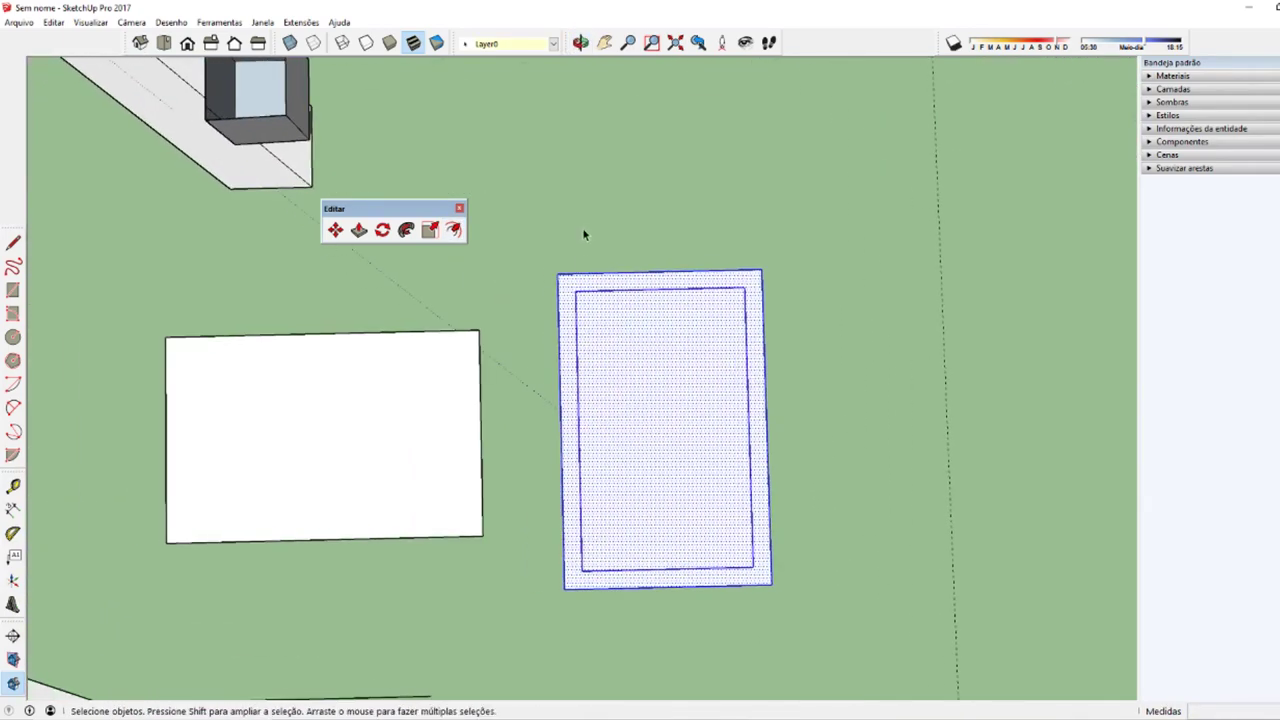
{"action": "left_click", "coordinate": [585, 238]}
{"action": "mouse_move", "coordinate": [498, 483]}
{"action": "middle_mouse_down"}
{"action": "mouse_move", "coordinate": [523, 491]}
{"action": "mouse_move", "coordinate": [617, 443]}
{"action": "mouse_move", "coordinate": [623, 486]}
{"action": "mouse_move", "coordinate": [640, 400]}
{"action": "mouse_move", "coordinate": [674, 528]}
{"action": "mouse_move", "coordinate": [597, 421]}
{"action": "middle_mouse_up"}
{"action": "middle_click_drag", "start_coordinate": [323, 382], "coordinate": [628, 449]}
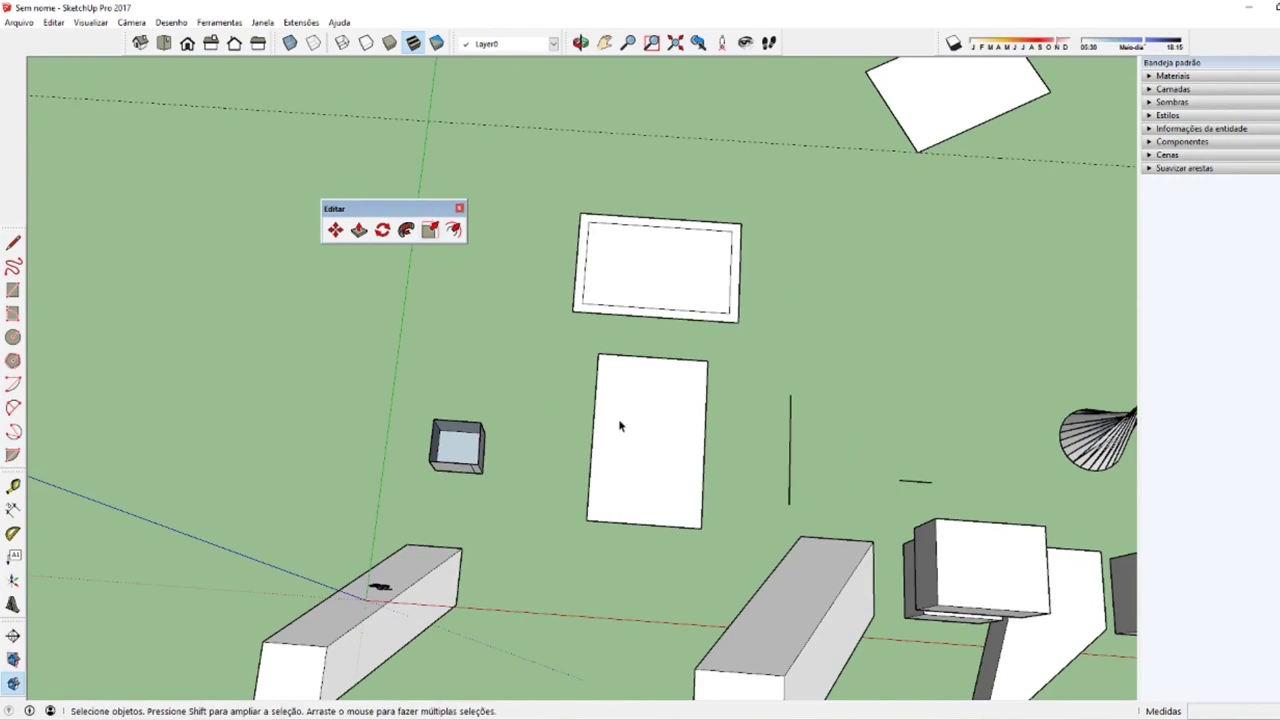
Step: Offset an inner outline from the lower rectangle's top edge
{"action": "left_click", "coordinate": [665, 423]}
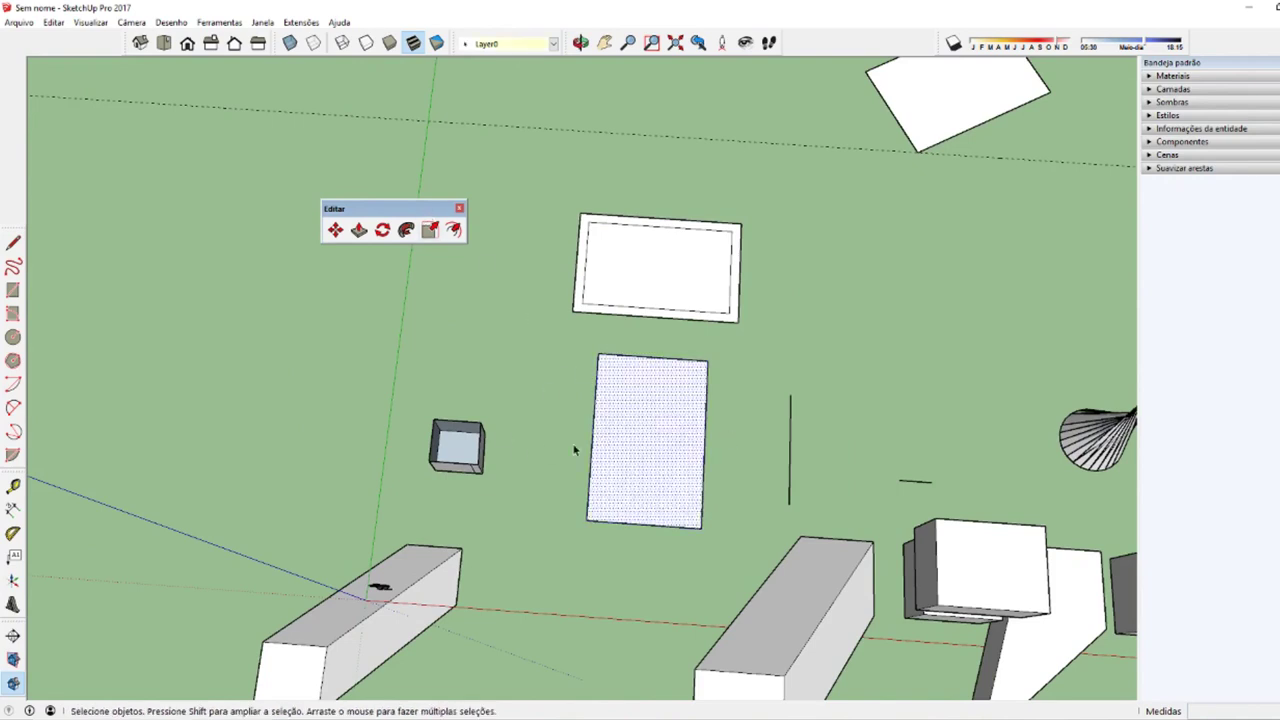
{"action": "left_click", "coordinate": [710, 400]}
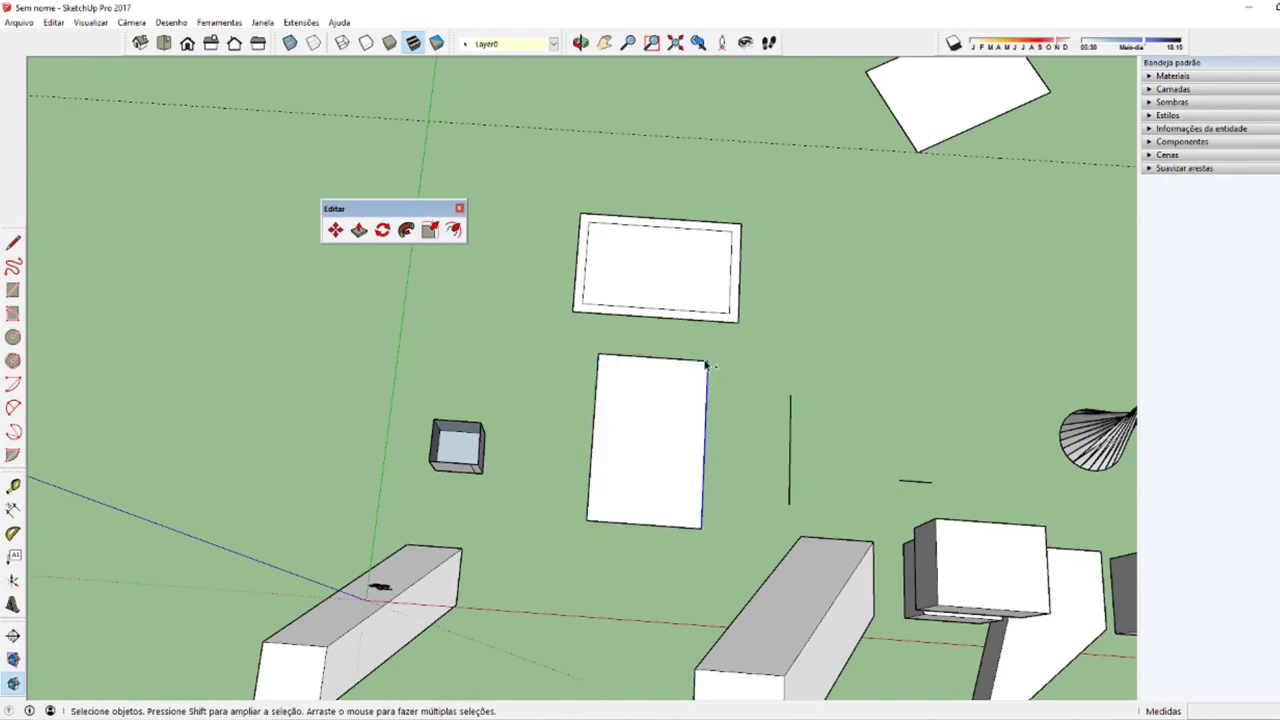
{"action": "key", "text": "f"}
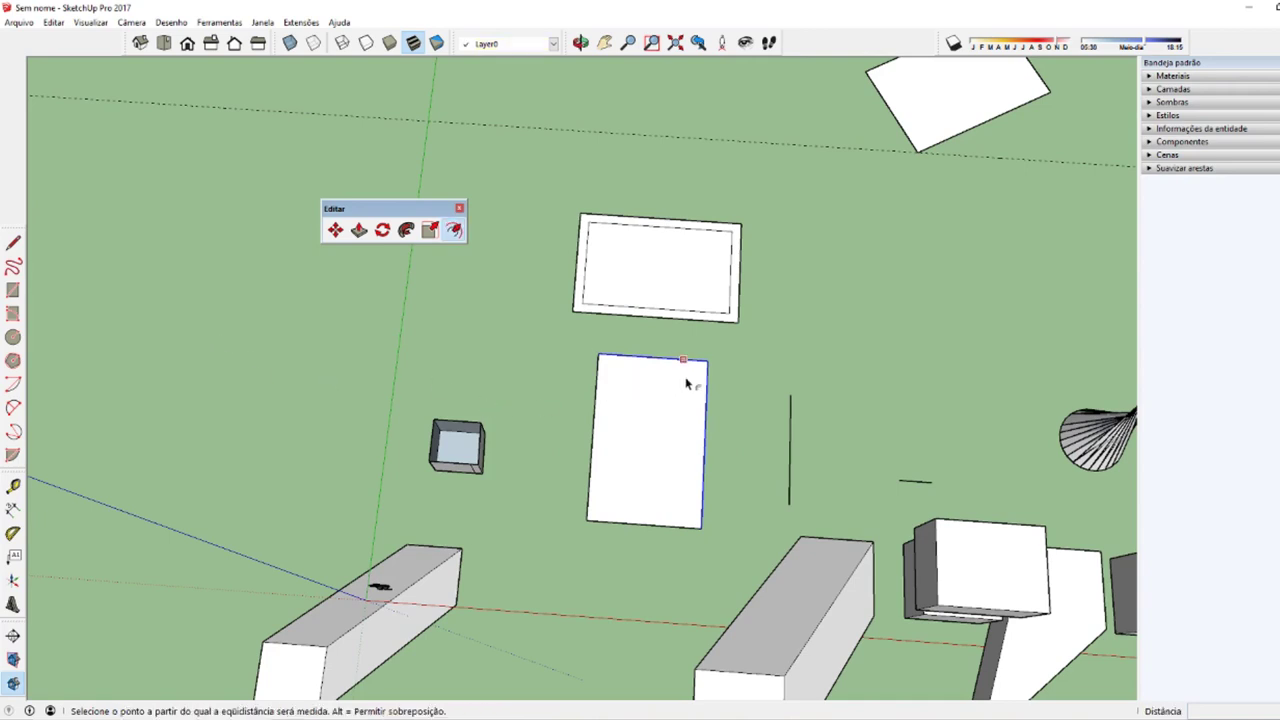
{"action": "left_click", "coordinate": [686, 384]}
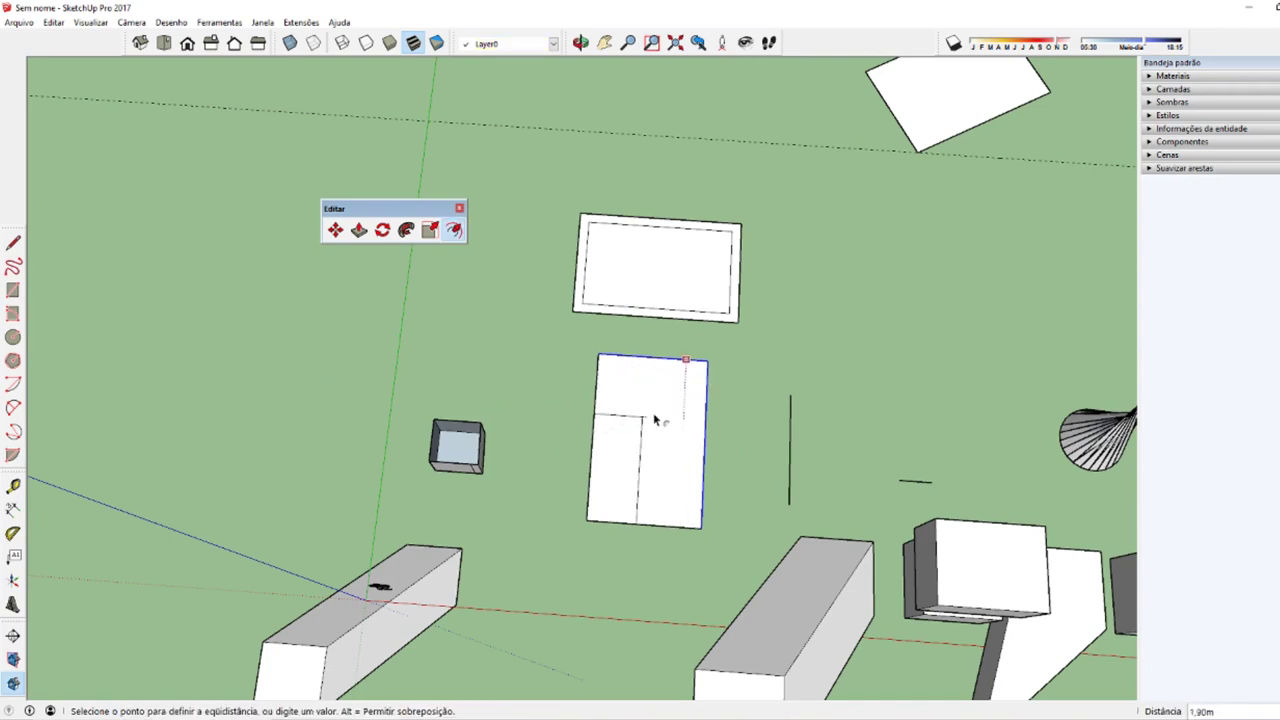
{"action": "left_click", "coordinate": [655, 420]}
{"action": "key", "text": "space"}
{"action": "mouse_move", "coordinate": [655, 420]}
{"action": "middle_mouse_down"}
{"action": "mouse_move", "coordinate": [727, 446]}
{"action": "mouse_move", "coordinate": [923, 314]}
{"action": "mouse_move", "coordinate": [588, 435]}
{"action": "middle_mouse_up"}
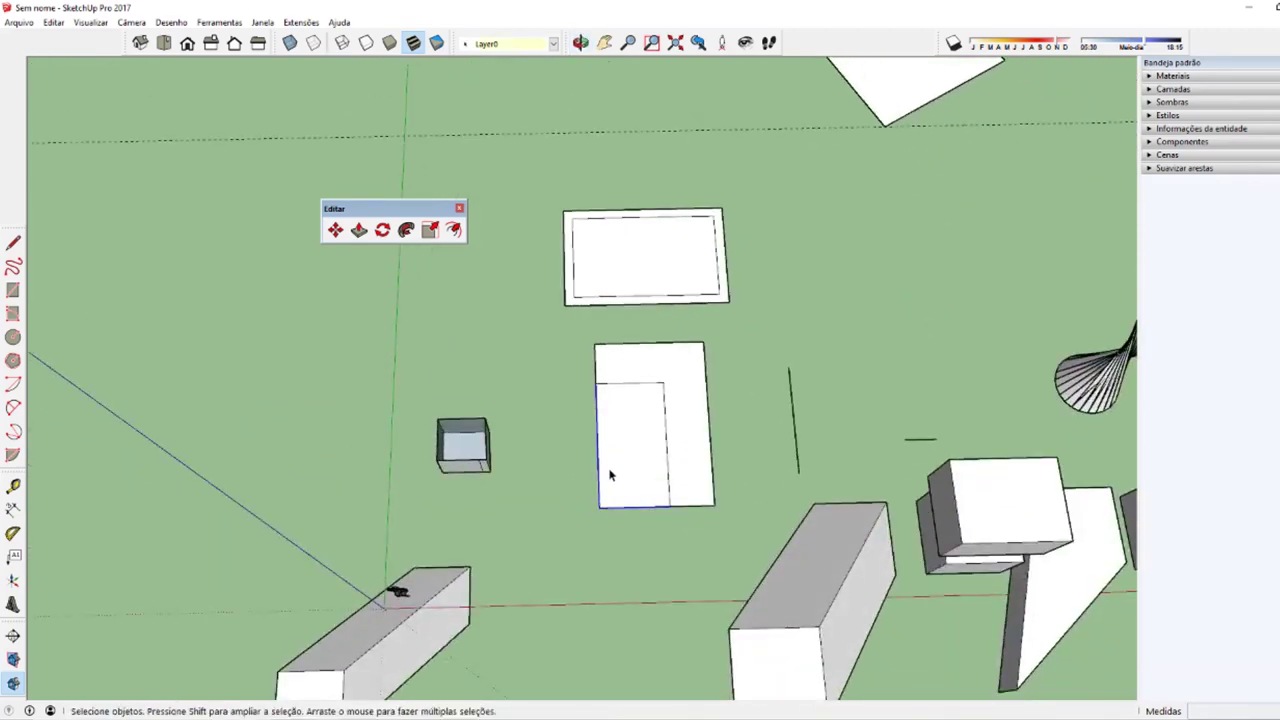
Step: Add a second nested offset inside the new inner rectangle
{"action": "key", "text": "f"}
{"action": "left_click", "coordinate": [614, 472]}
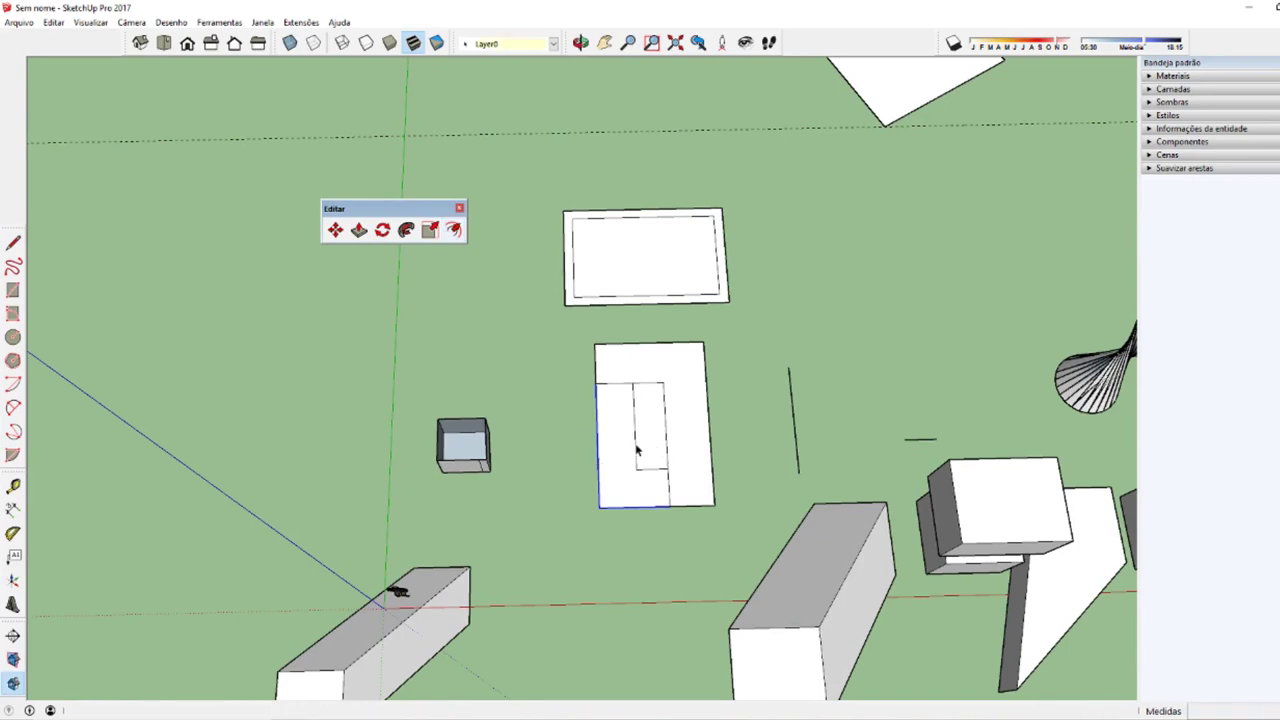
{"action": "key", "text": "space"}
{"action": "left_click", "coordinate": [660, 464]}
{"action": "middle_click_drag", "start_coordinate": [660, 464], "coordinate": [657, 530]}
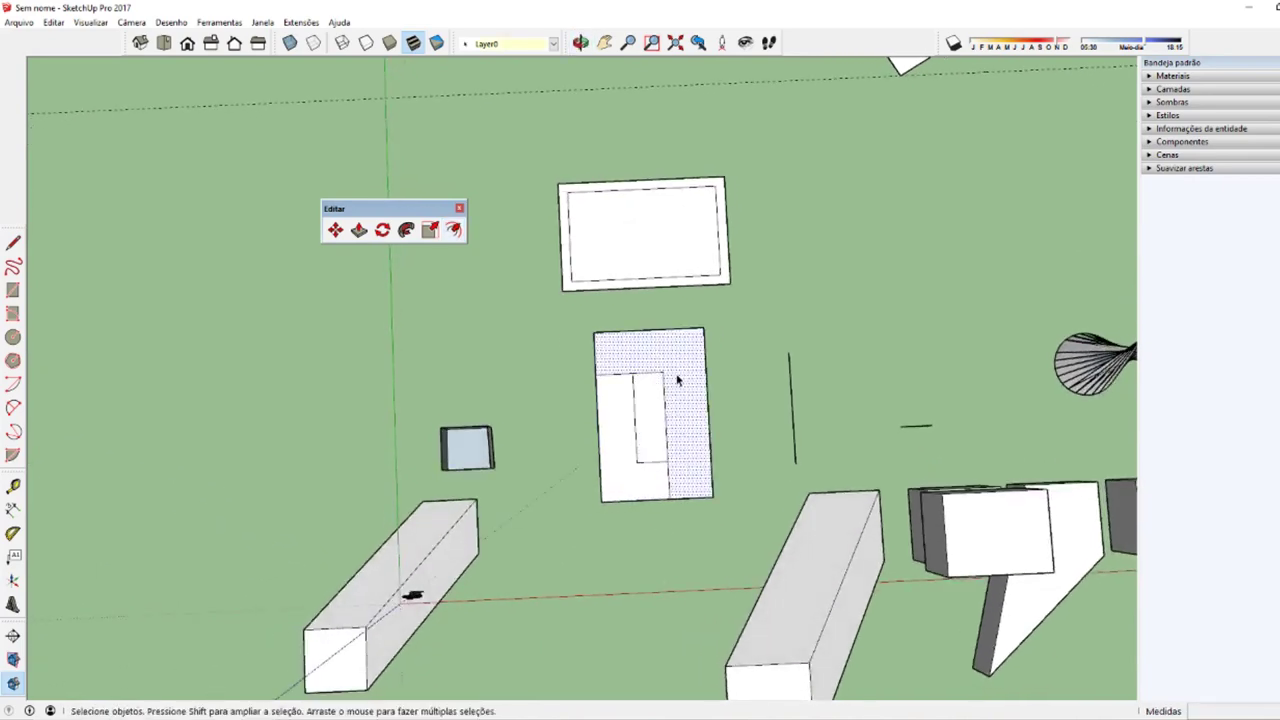
Step: In the XMind lesson map, point out the M, S and F markers and the Escala topic
{"action": "key", "text": "alt+Tab"}
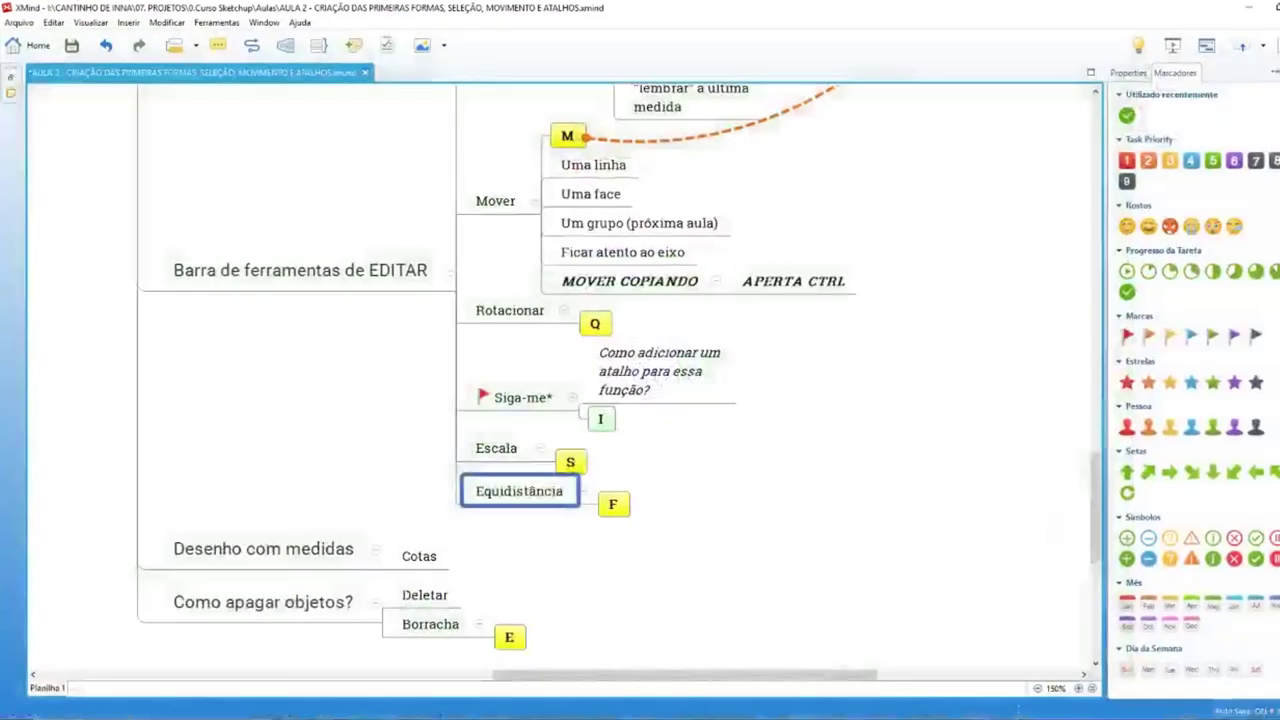
{"action": "scroll", "coordinate": [443, 511], "scroll_direction": "up", "scroll_amount": 3}
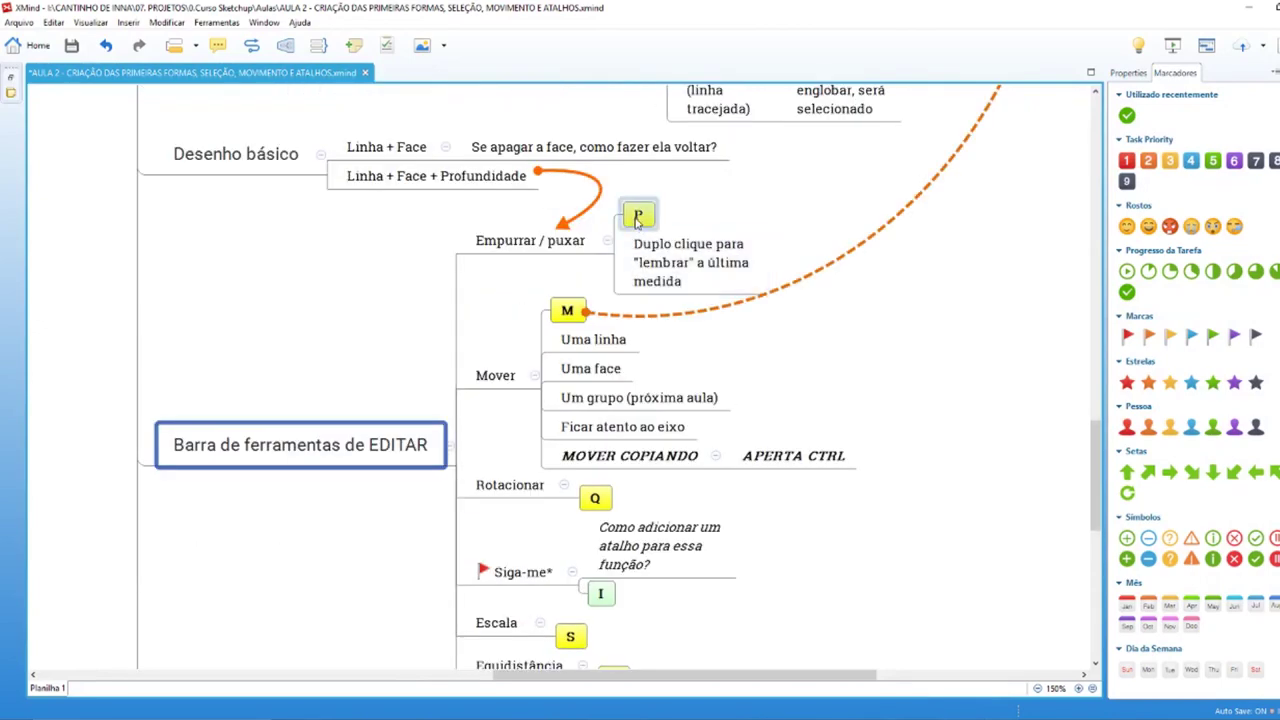
{"action": "left_click", "coordinate": [567, 310]}
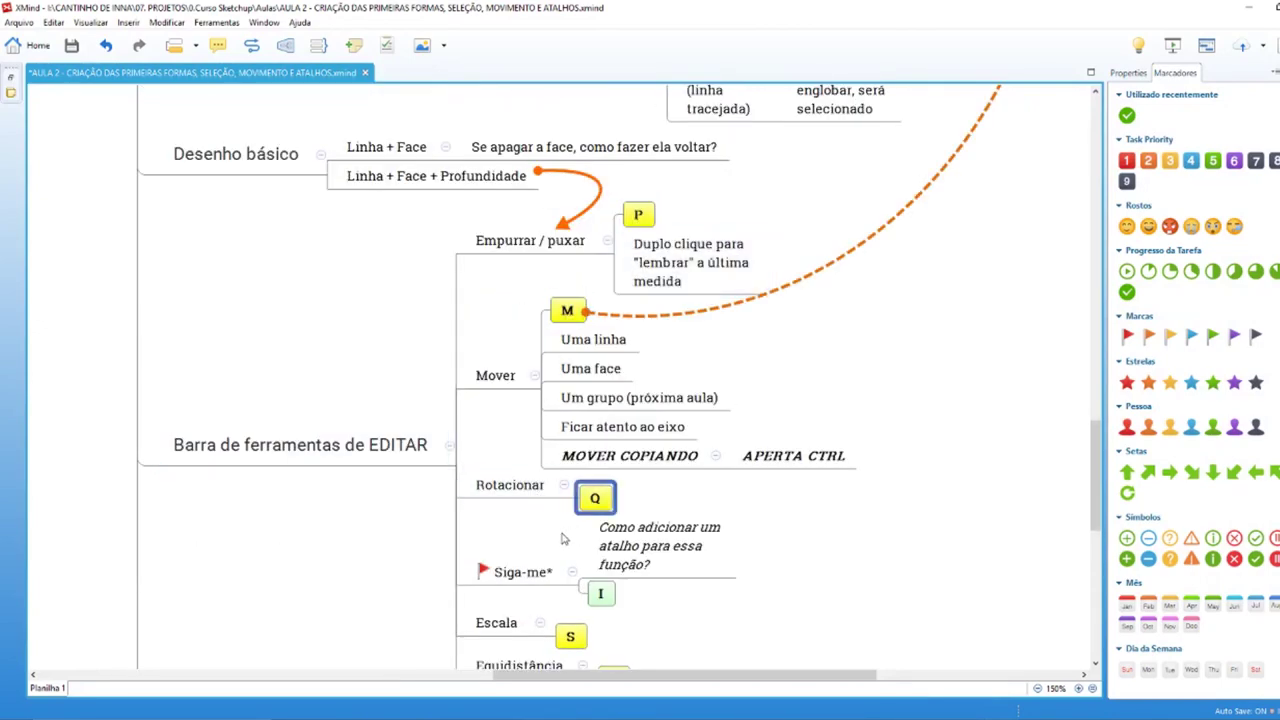
{"action": "scroll", "coordinate": [600, 480], "scroll_direction": "down", "scroll_amount": 2}
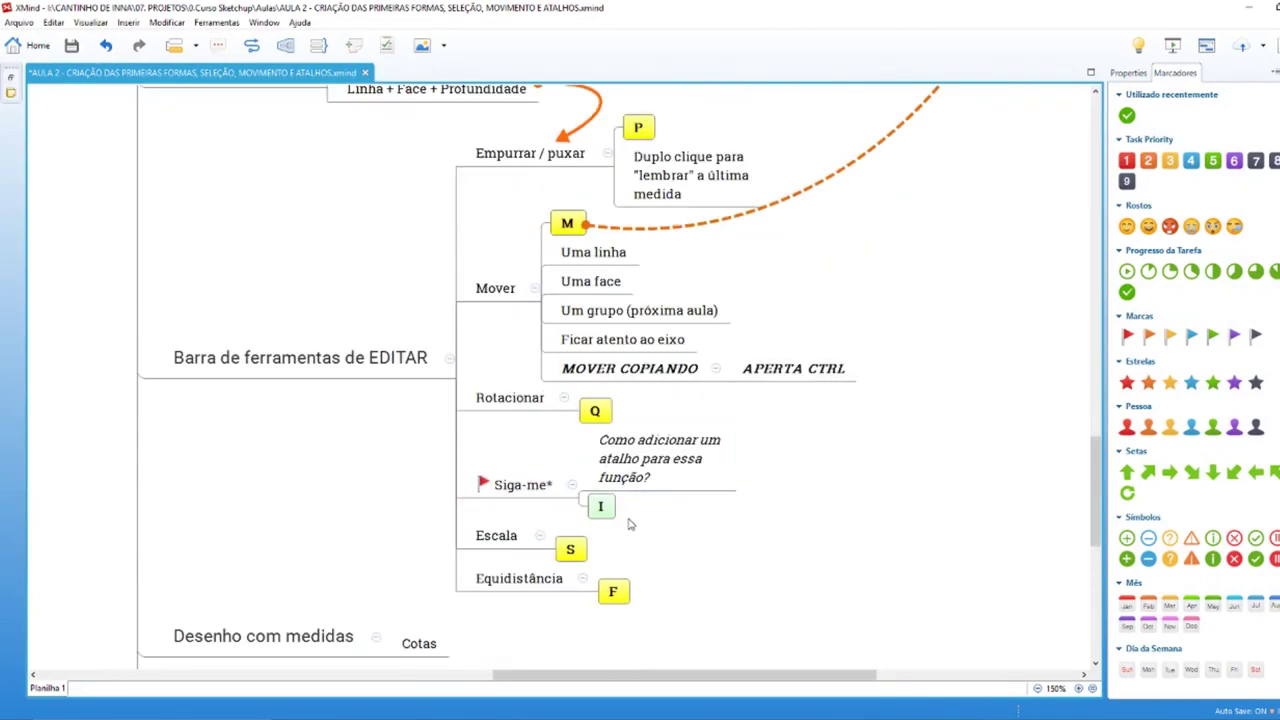
{"action": "left_click", "coordinate": [570, 549]}
{"action": "left_click", "coordinate": [612, 594]}
{"action": "scroll", "coordinate": [612, 594], "scroll_direction": "down", "scroll_amount": 3}
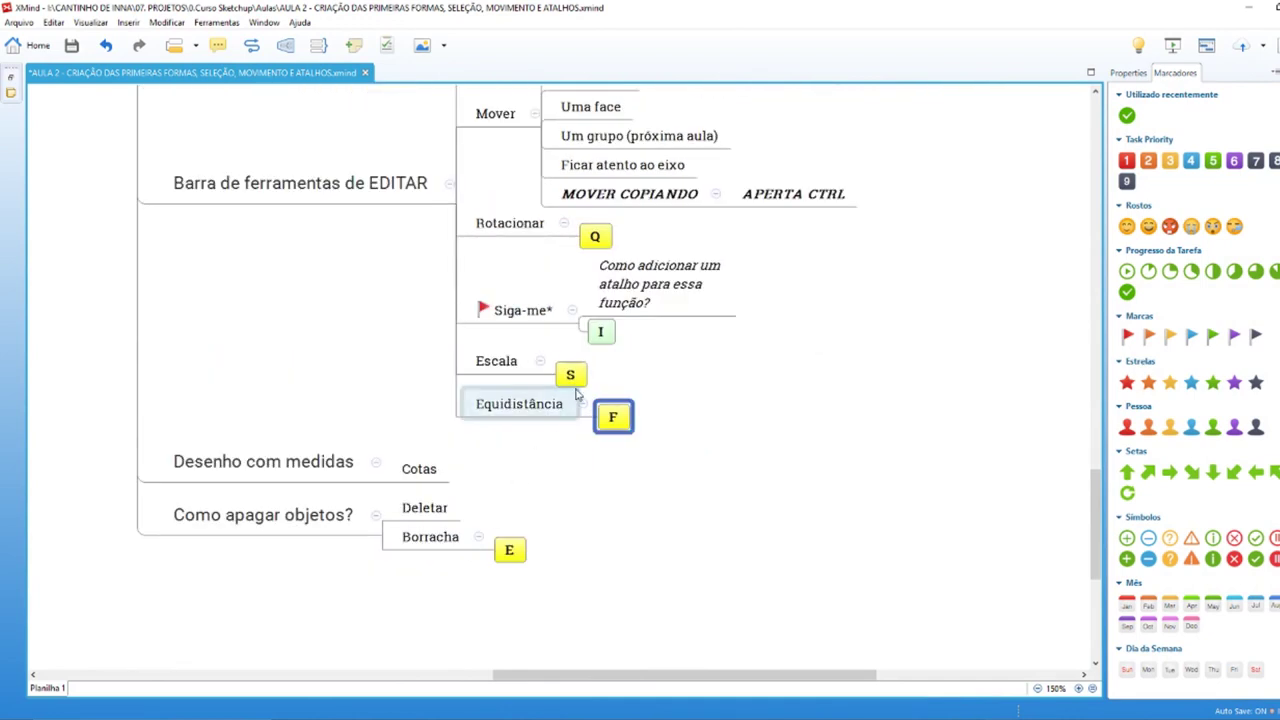
{"action": "left_click", "coordinate": [496, 361]}
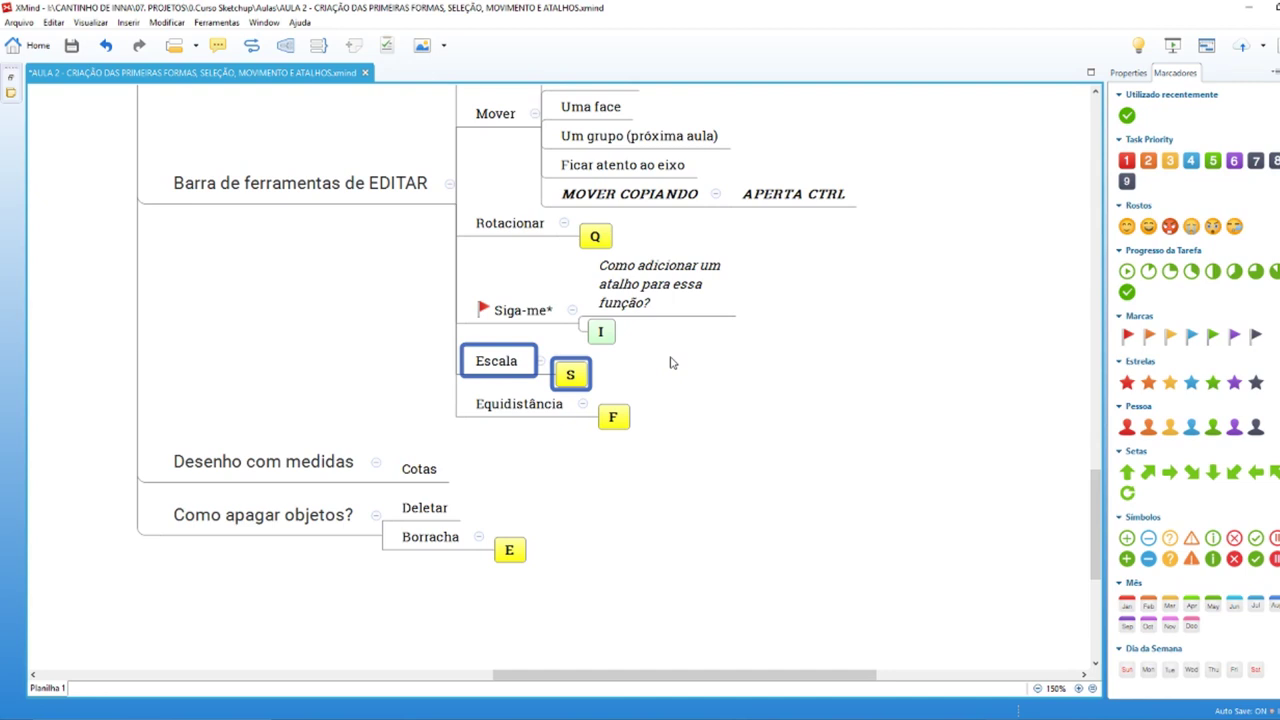
{"action": "scroll", "coordinate": [660, 540], "scroll_direction": "down", "scroll_amount": 1}
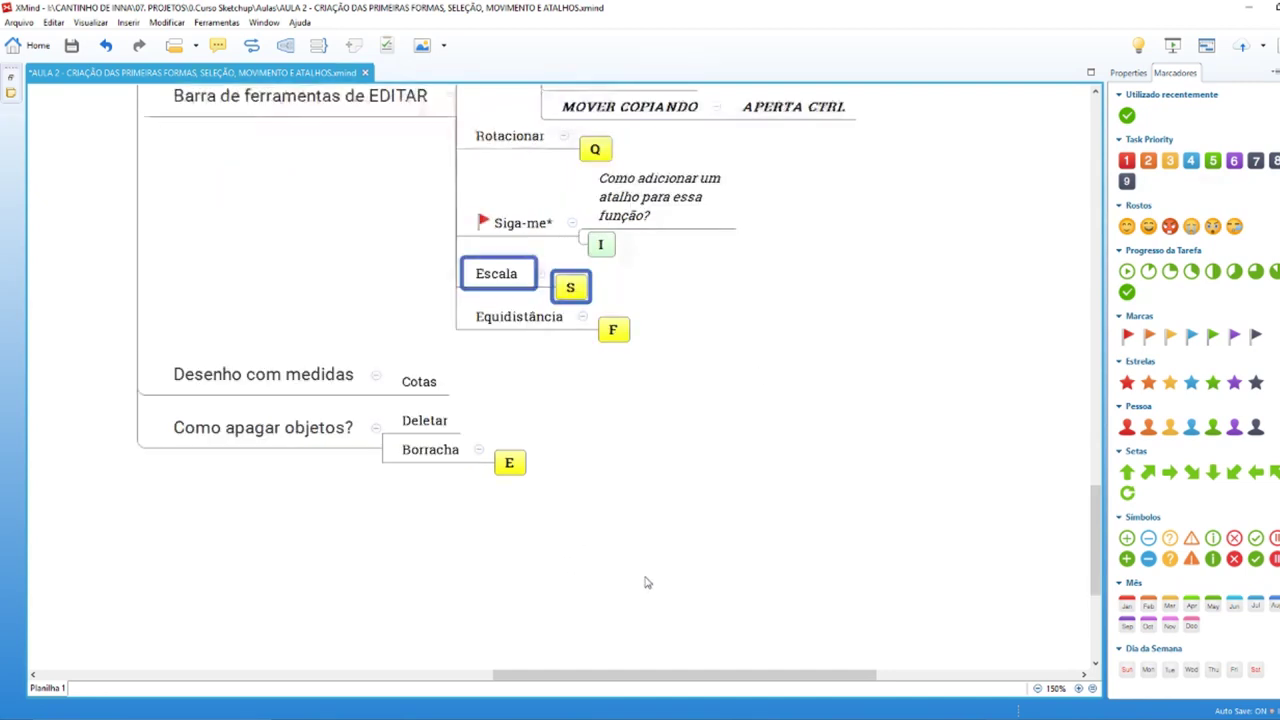
{"action": "scroll", "coordinate": [551, 568], "scroll_direction": "up", "scroll_amount": 2}
{"action": "scroll", "coordinate": [450, 530], "scroll_direction": "down", "scroll_amount": 1}
{"action": "left_click", "coordinate": [549, 480]}
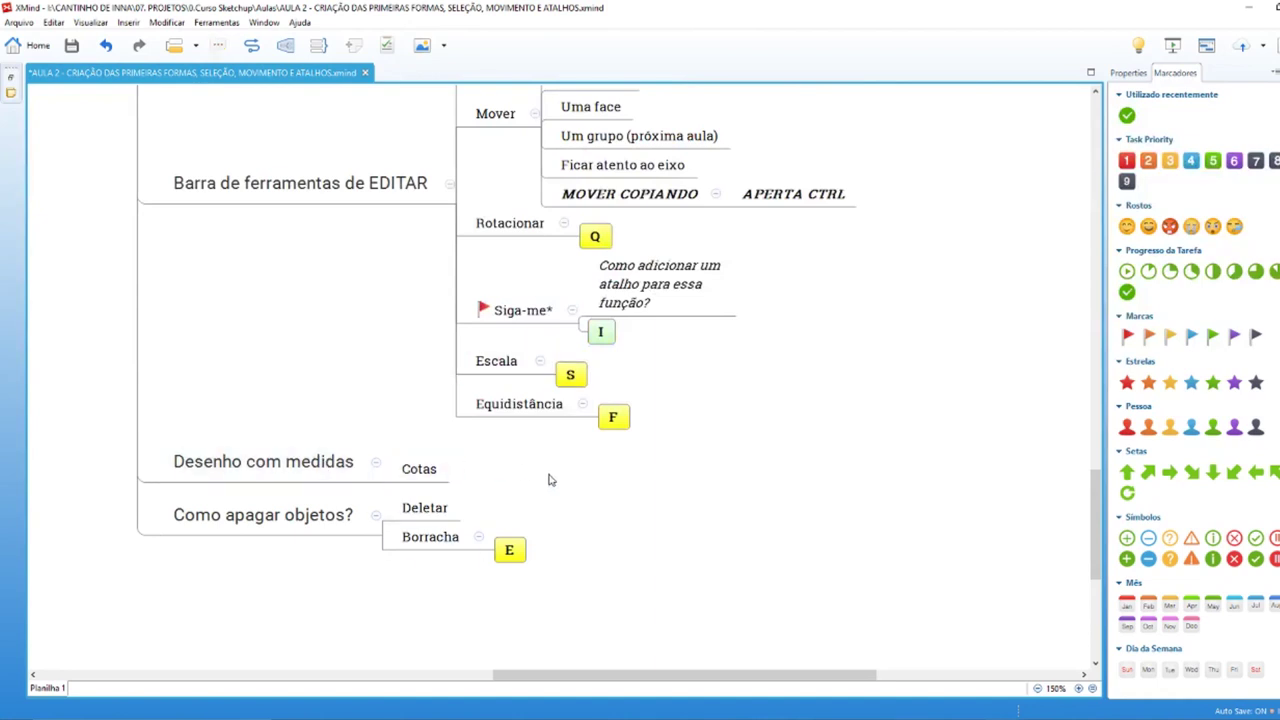
{"action": "left_click_drag", "start_coordinate": [549, 689], "coordinate": [516, 689]}
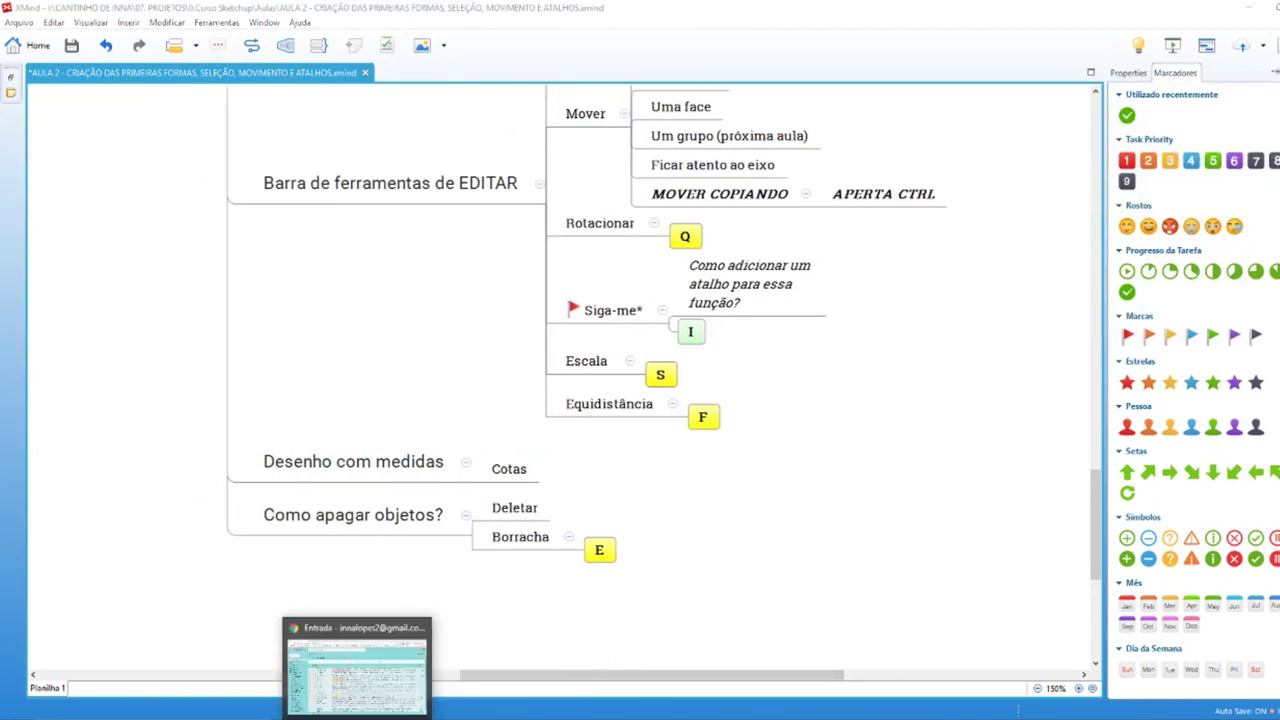
Step: Pan toward the rectangle and float the Construção toolbar off the left dock
{"action": "scroll", "coordinate": [587, 300], "scroll_direction": "up", "scroll_amount": 3}
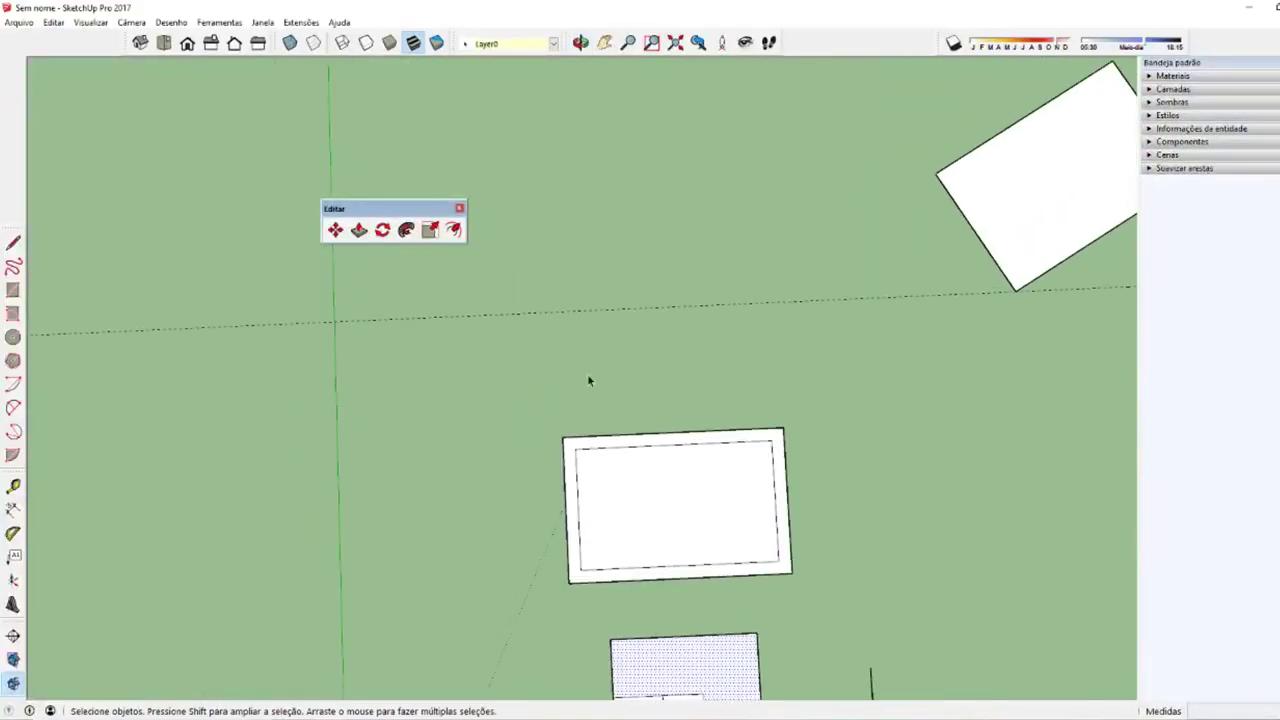
{"action": "scroll", "coordinate": [700, 455], "scroll_direction": "up", "scroll_amount": 2}
{"action": "middle_click_drag", "start_coordinate": [831, 537], "coordinate": [757, 463], "text": "shift"}
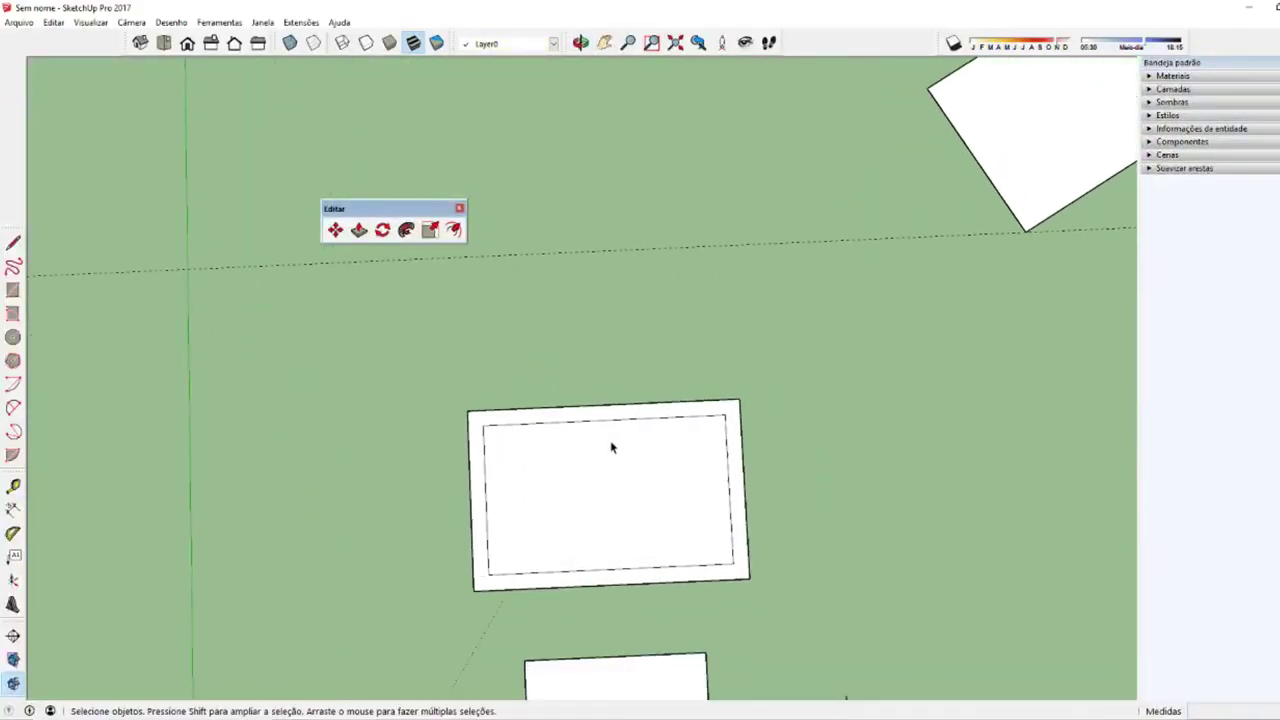
{"action": "left_click_drag", "start_coordinate": [7, 470], "coordinate": [208, 305]}
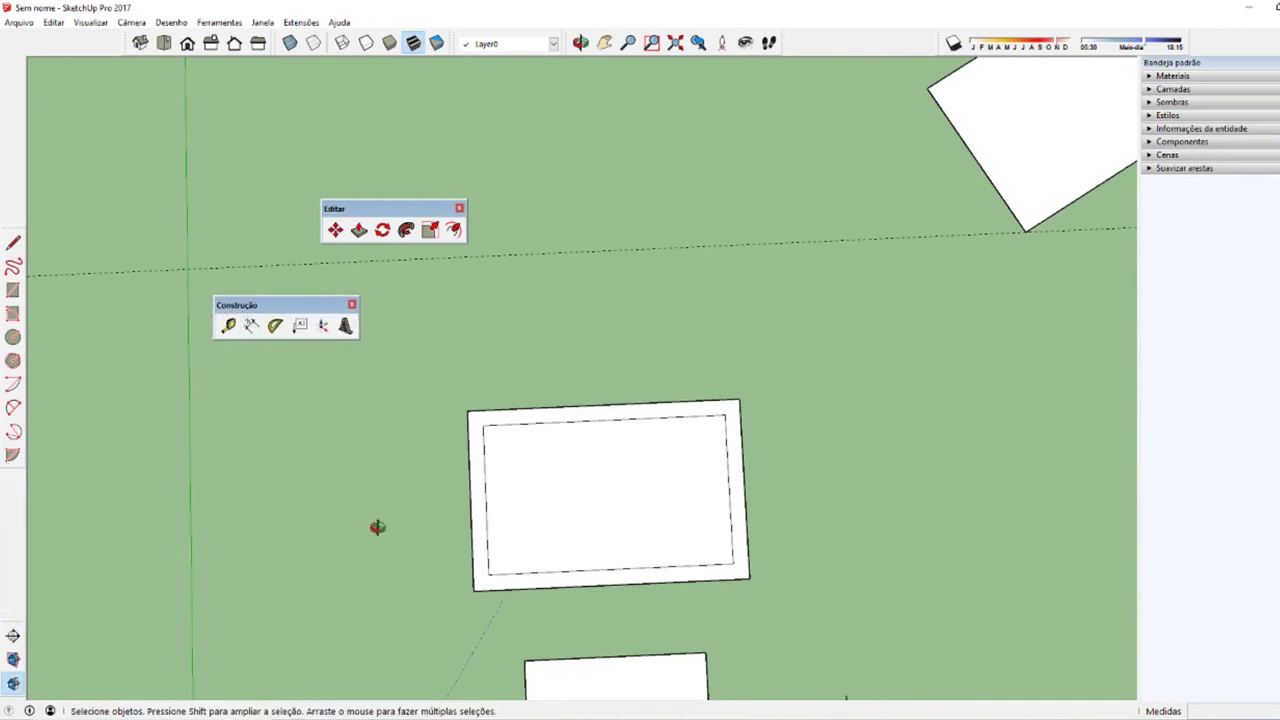
{"action": "middle_click_drag", "start_coordinate": [377, 527], "coordinate": [723, 329]}
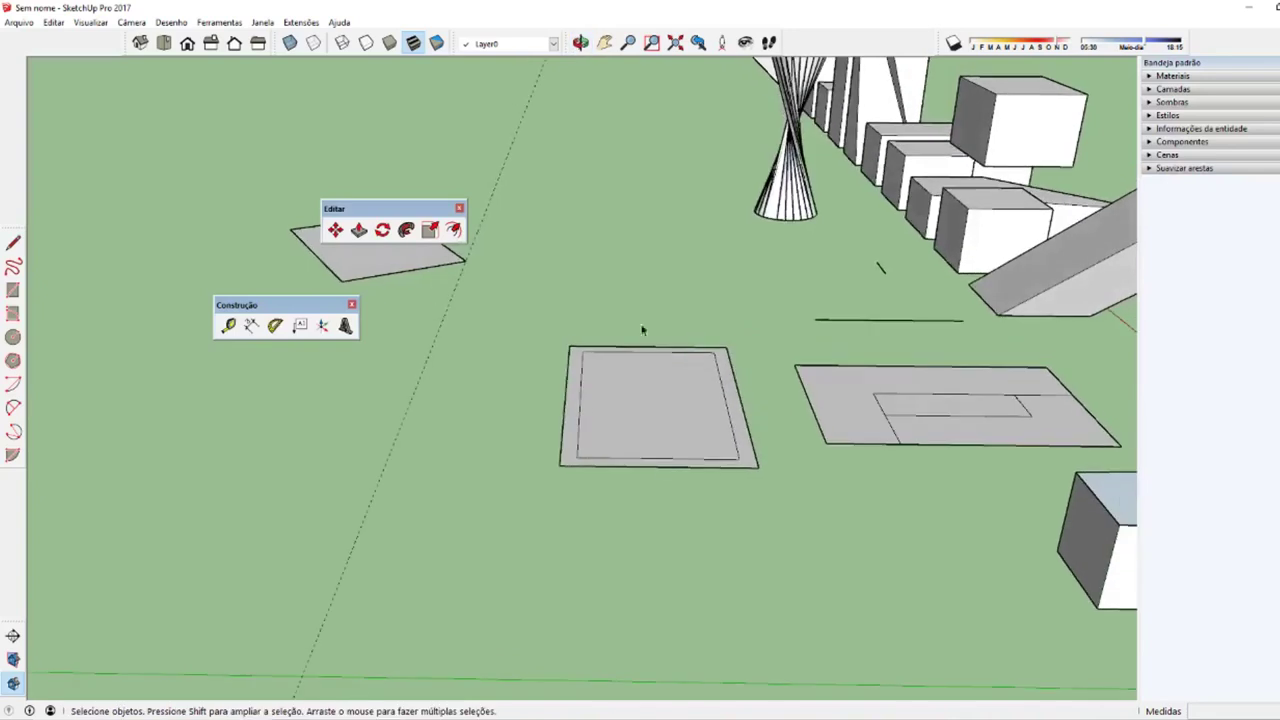
Step: Place a 3,48m dimension along the framed rectangle's top edge
{"action": "left_click", "coordinate": [252, 327]}
{"action": "middle_click_drag", "start_coordinate": [628, 437], "coordinate": [523, 412]}
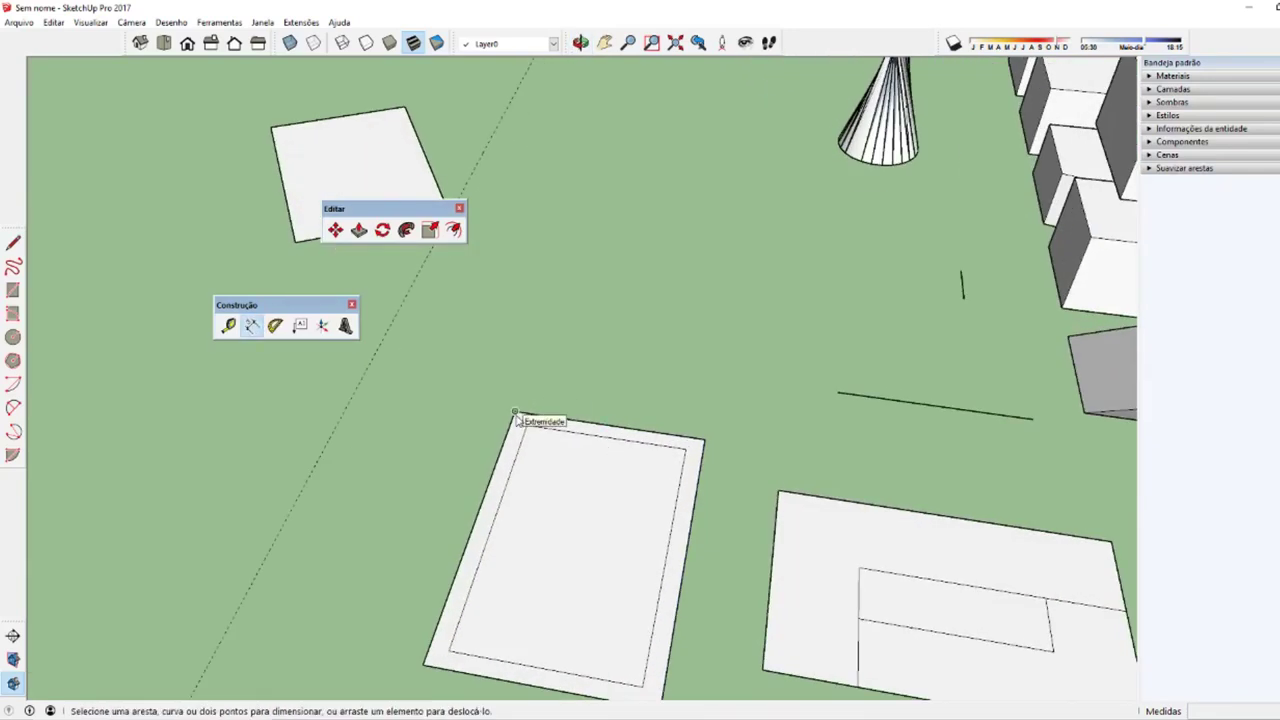
{"action": "left_click", "coordinate": [516, 415]}
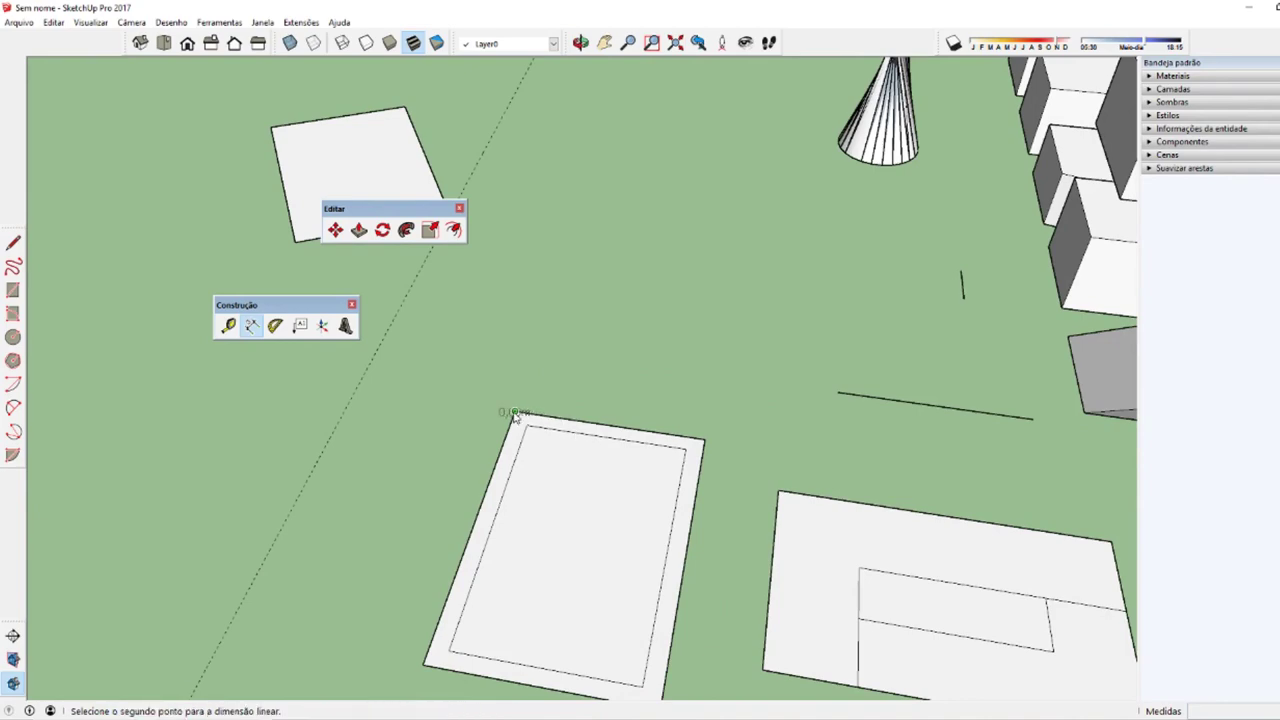
{"action": "left_click", "coordinate": [704, 442]}
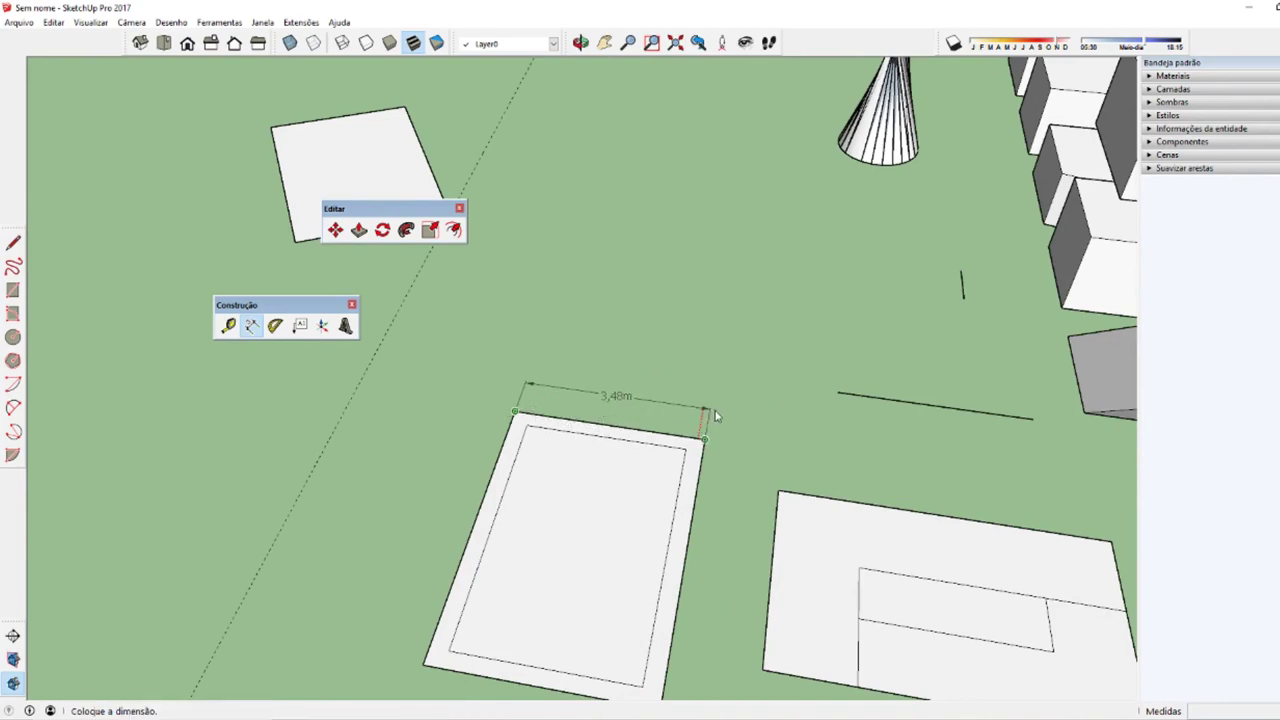
{"action": "left_click", "coordinate": [709, 414]}
Step: Add two more 3,48m dimensions along the same rectangle edge
{"action": "mouse_move", "coordinate": [654, 463]}
{"action": "middle_mouse_down"}
{"action": "mouse_move", "coordinate": [197, 379]}
{"action": "mouse_move", "coordinate": [571, 503]}
{"action": "middle_mouse_up"}
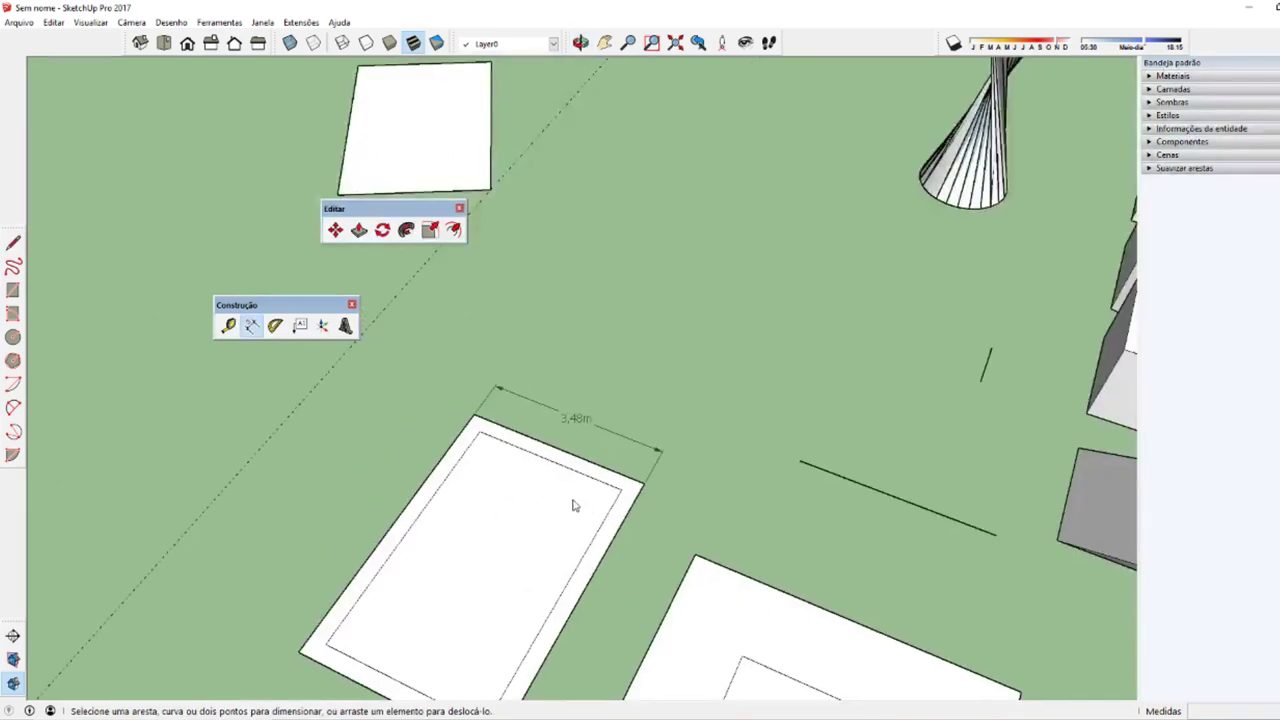
{"action": "left_click", "coordinate": [475, 415]}
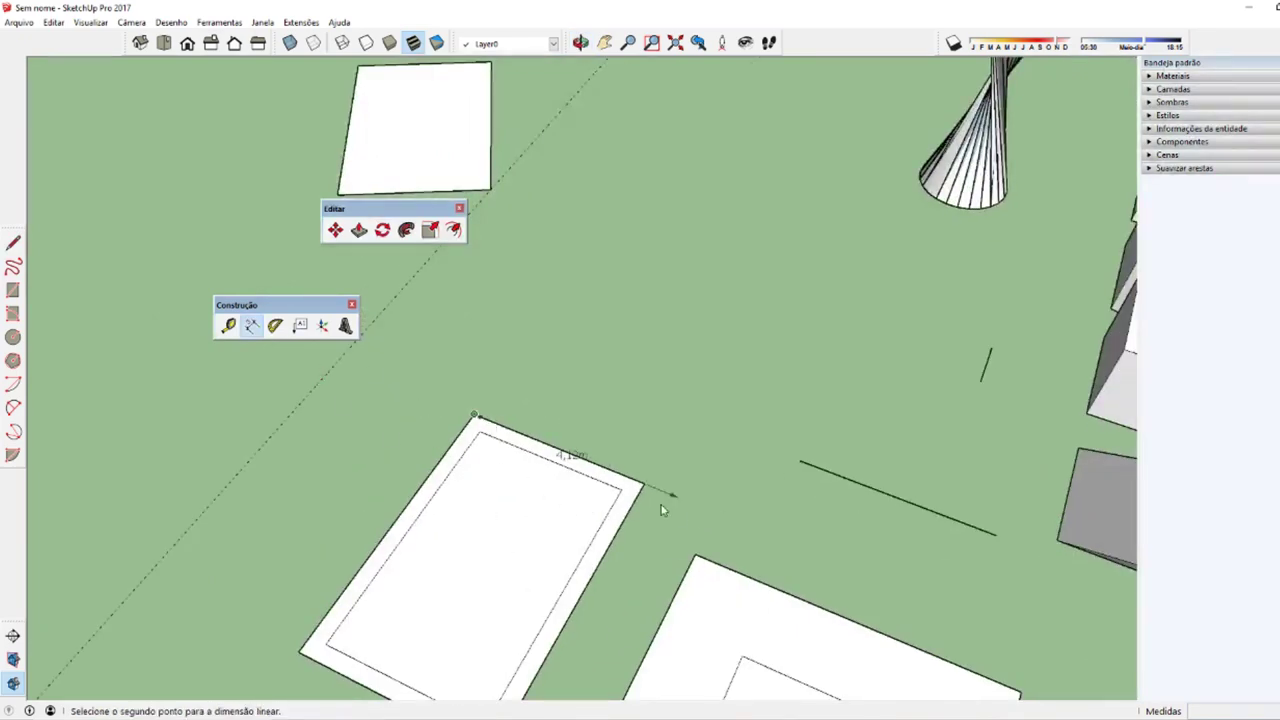
{"action": "left_click", "coordinate": [643, 484]}
{"action": "left_click", "coordinate": [600, 418]}
{"action": "mouse_move", "coordinate": [600, 418]}
{"action": "middle_mouse_down"}
{"action": "mouse_move", "coordinate": [566, 366]}
{"action": "mouse_move", "coordinate": [637, 263]}
{"action": "mouse_move", "coordinate": [481, 414]}
{"action": "middle_mouse_up"}
{"action": "left_click", "coordinate": [475, 394]}
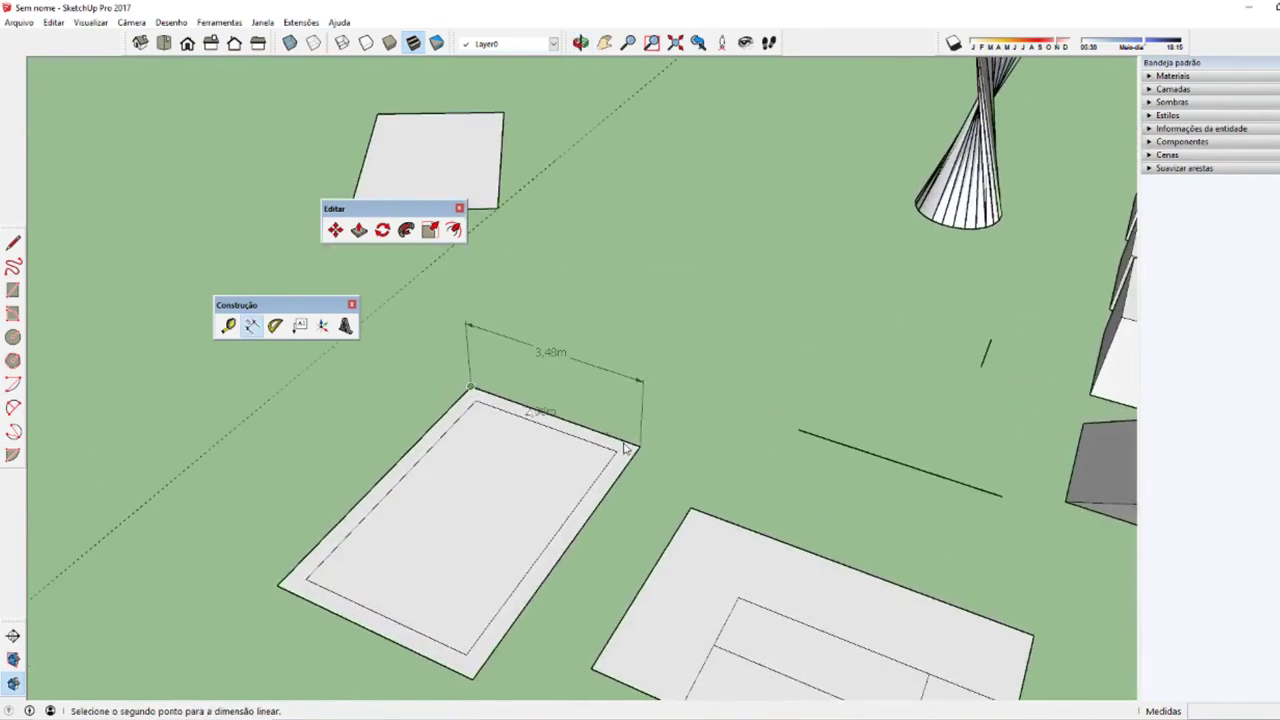
{"action": "left_click", "coordinate": [640, 450]}
{"action": "left_click", "coordinate": [677, 411]}
{"action": "mouse_move", "coordinate": [677, 411]}
{"action": "middle_mouse_down"}
{"action": "mouse_move", "coordinate": [508, 449]}
{"action": "mouse_move", "coordinate": [371, 449]}
{"action": "mouse_move", "coordinate": [594, 456]}
{"action": "middle_mouse_up"}
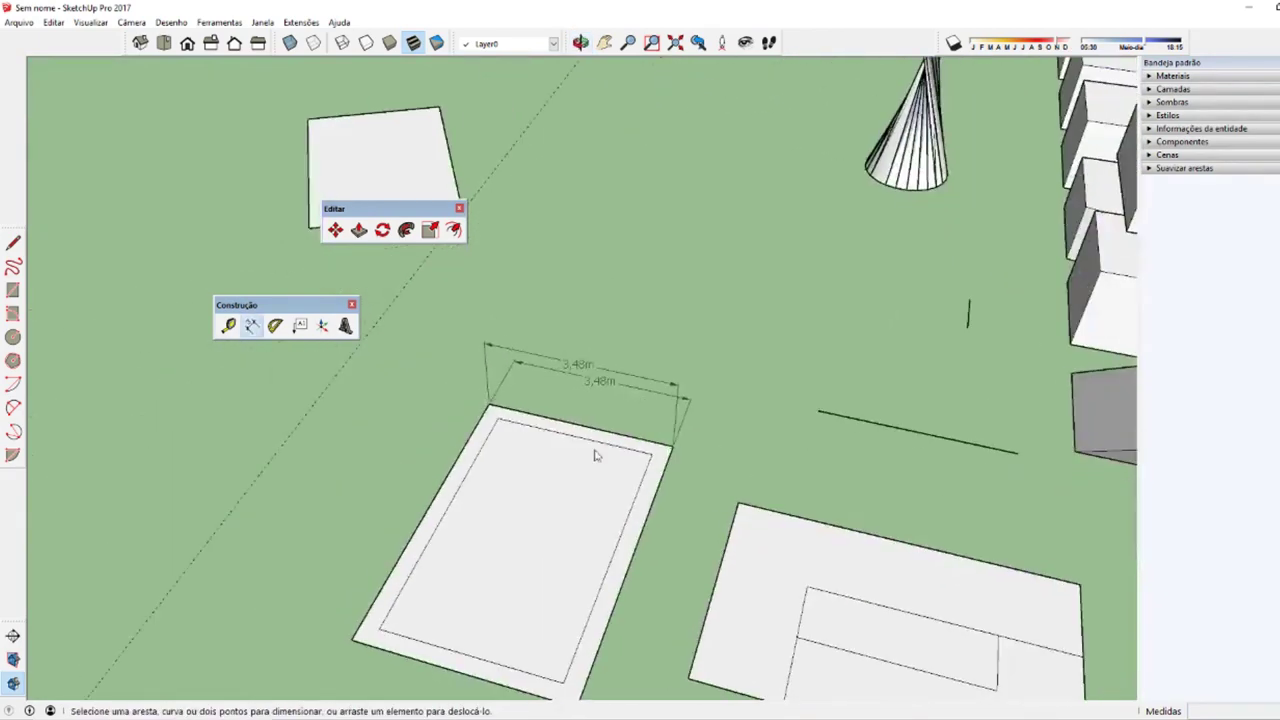
Step: Dimension the rectangle's left side at 5,32m, cancelling one misplaced attempt first
{"action": "left_click", "coordinate": [488, 408]}
{"action": "left_click", "coordinate": [351, 640]}
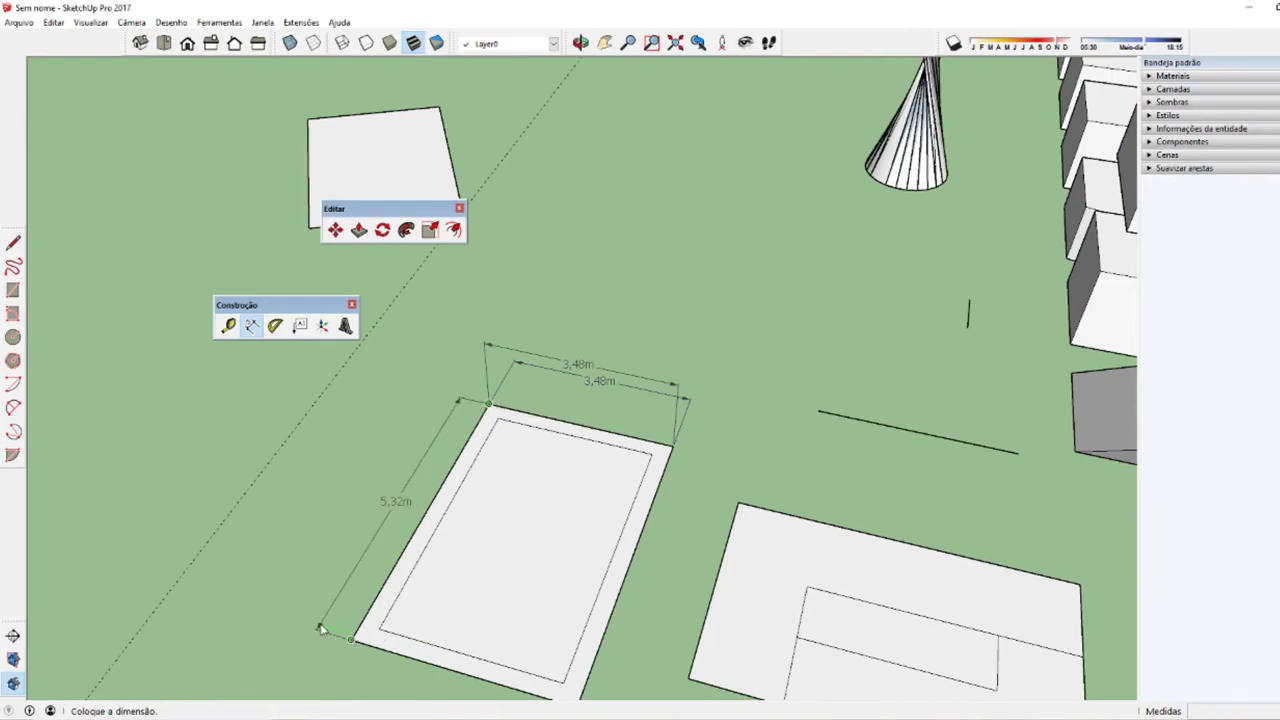
{"action": "mouse_move", "coordinate": [296, 650]}
{"action": "middle_mouse_down"}
{"action": "mouse_move", "coordinate": [386, 449]}
{"action": "mouse_move", "coordinate": [425, 418]}
{"action": "middle_mouse_up"}
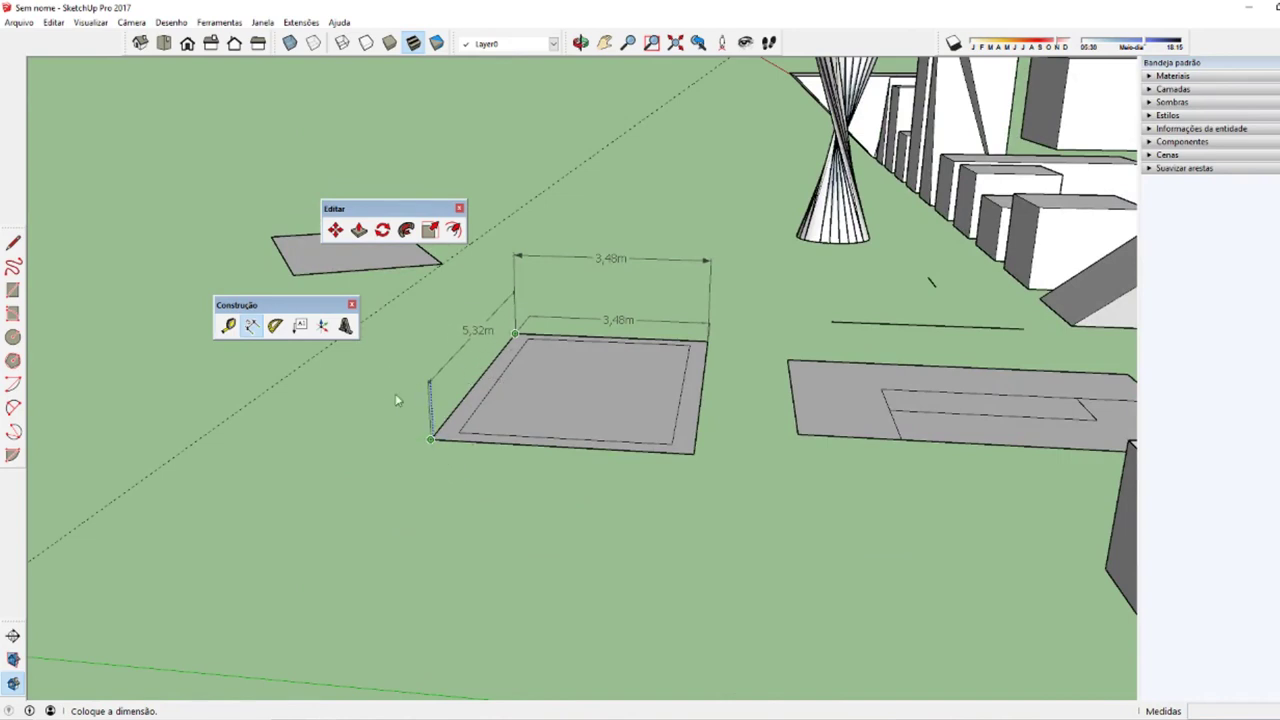
{"action": "mouse_move", "coordinate": [460, 320]}
{"action": "middle_mouse_down"}
{"action": "mouse_move", "coordinate": [428, 337]}
{"action": "mouse_move", "coordinate": [480, 330]}
{"action": "middle_mouse_up"}
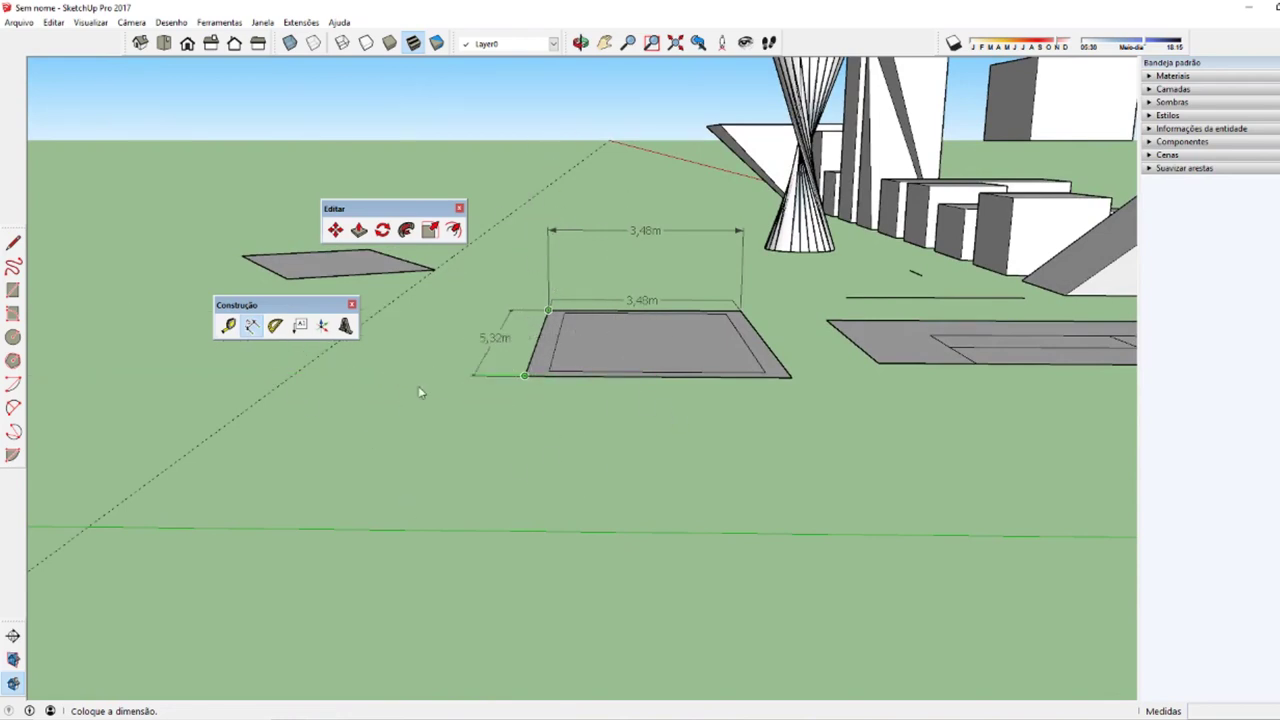
{"action": "key", "text": "Escape"}
{"action": "middle_click_drag", "start_coordinate": [620, 291], "coordinate": [521, 410]}
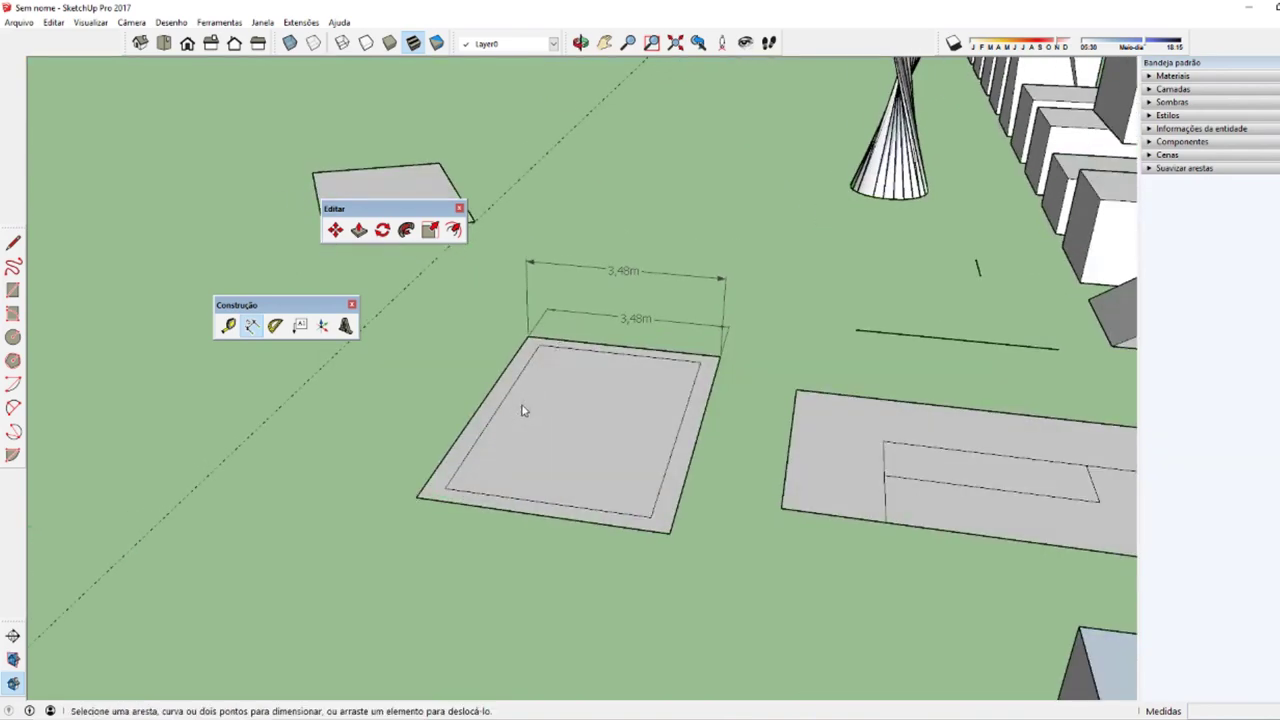
{"action": "left_click", "coordinate": [416, 497]}
{"action": "left_click", "coordinate": [527, 339]}
{"action": "middle_click_drag", "start_coordinate": [527, 339], "coordinate": [531, 228]}
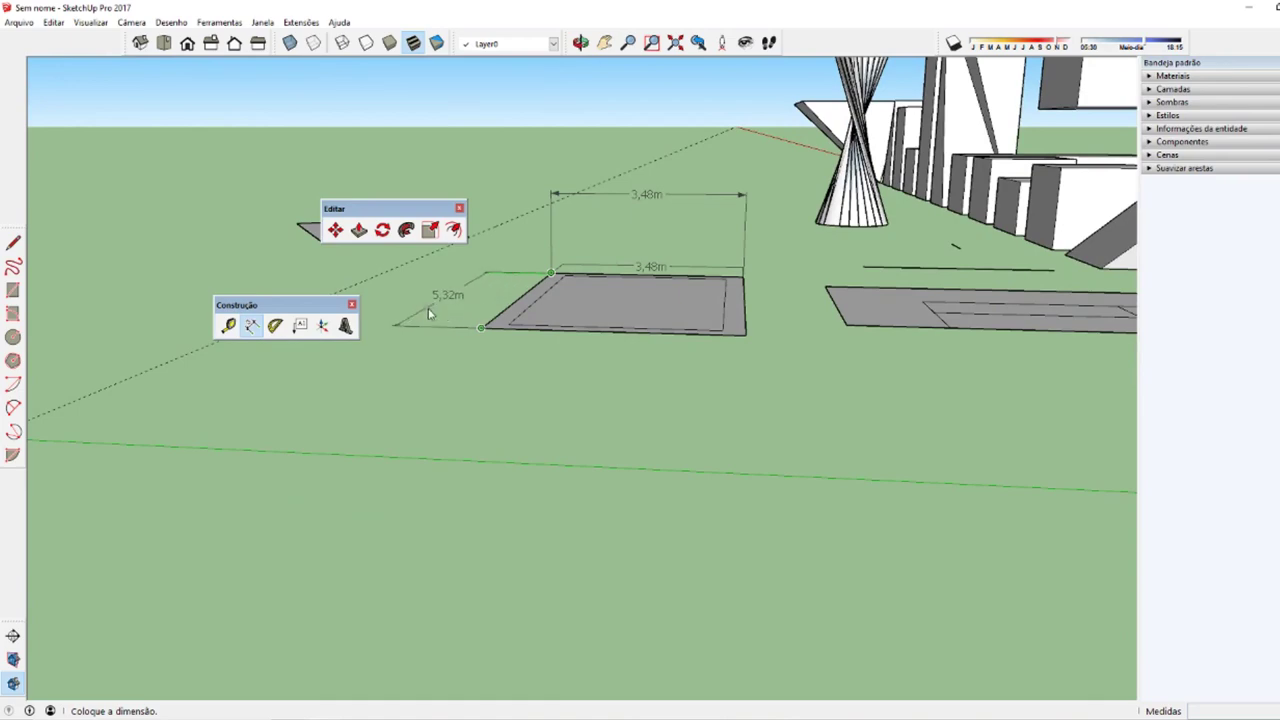
{"action": "left_click", "coordinate": [430, 325]}
Step: Add a 2,88m dimension along the inner bottom edge and measure the left inner edge
{"action": "middle_click_drag", "start_coordinate": [430, 325], "coordinate": [535, 453]}
{"action": "scroll", "coordinate": [535, 453], "scroll_direction": "up", "scroll_amount": 3}
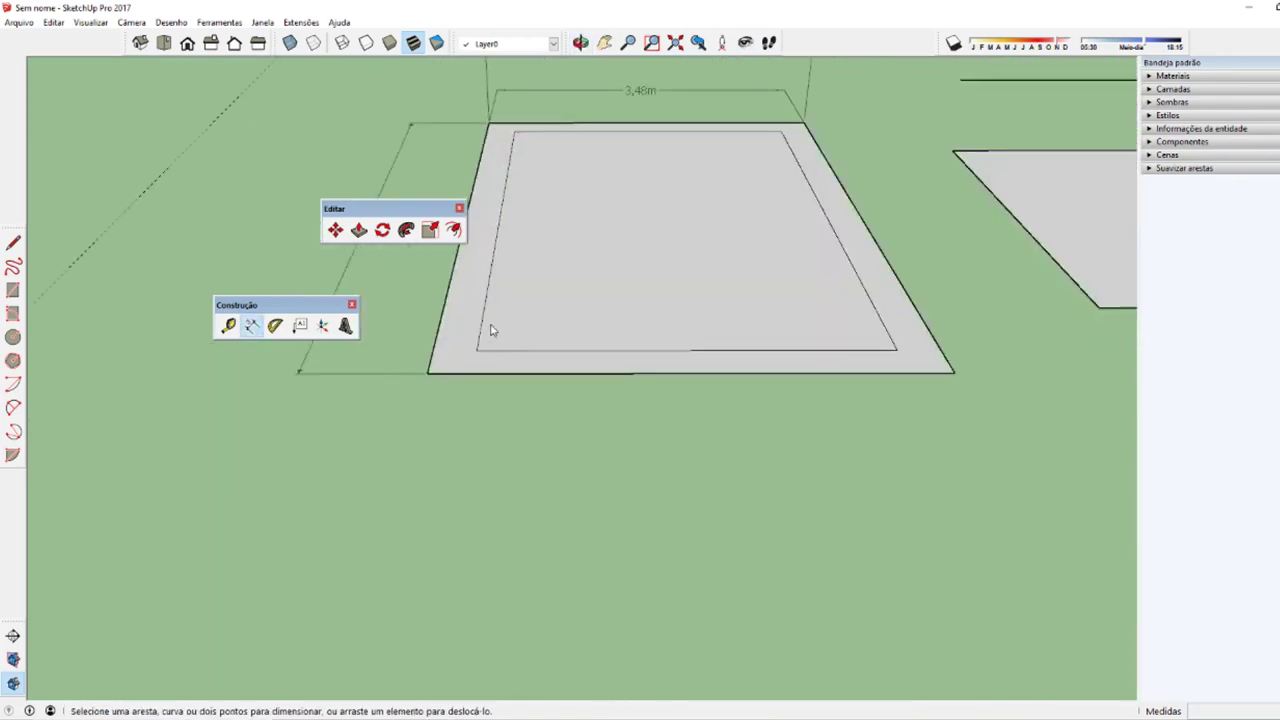
{"action": "left_click", "coordinate": [480, 352]}
{"action": "left_click", "coordinate": [896, 352]}
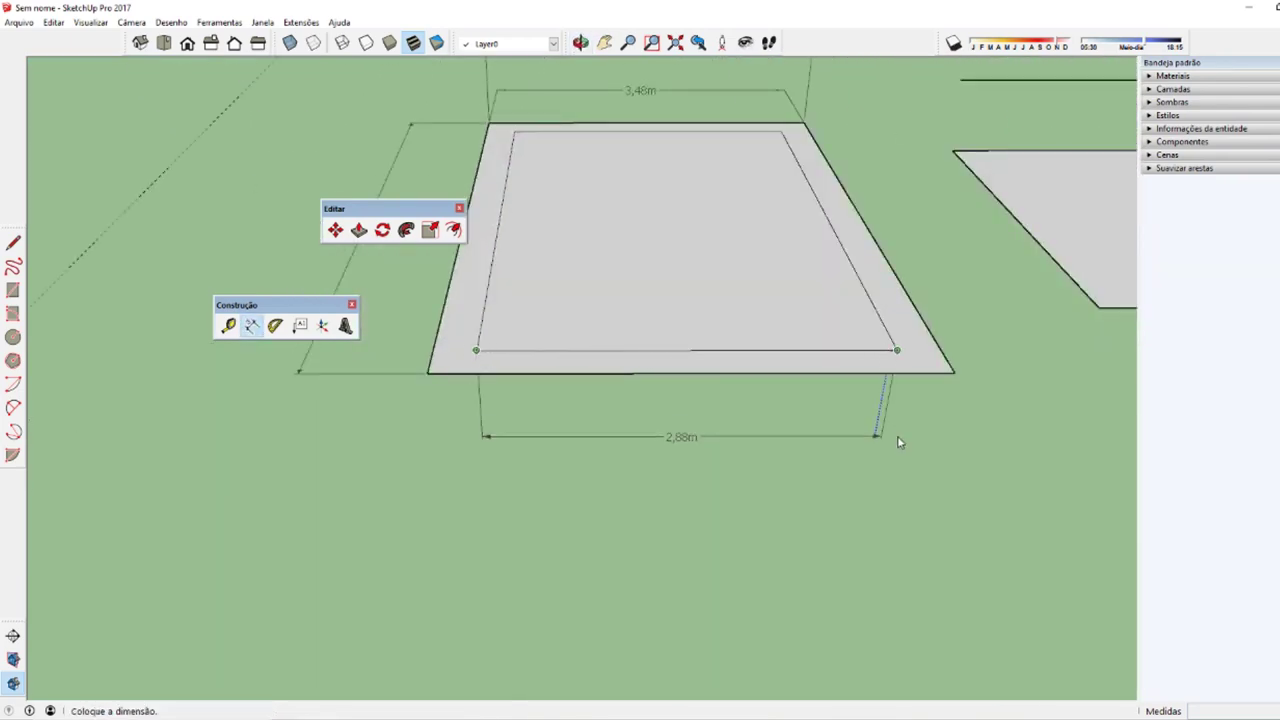
{"action": "left_click", "coordinate": [897, 440]}
{"action": "mouse_move", "coordinate": [851, 371]}
{"action": "middle_mouse_down"}
{"action": "mouse_move", "coordinate": [632, 590]}
{"action": "mouse_move", "coordinate": [487, 343]}
{"action": "middle_mouse_up"}
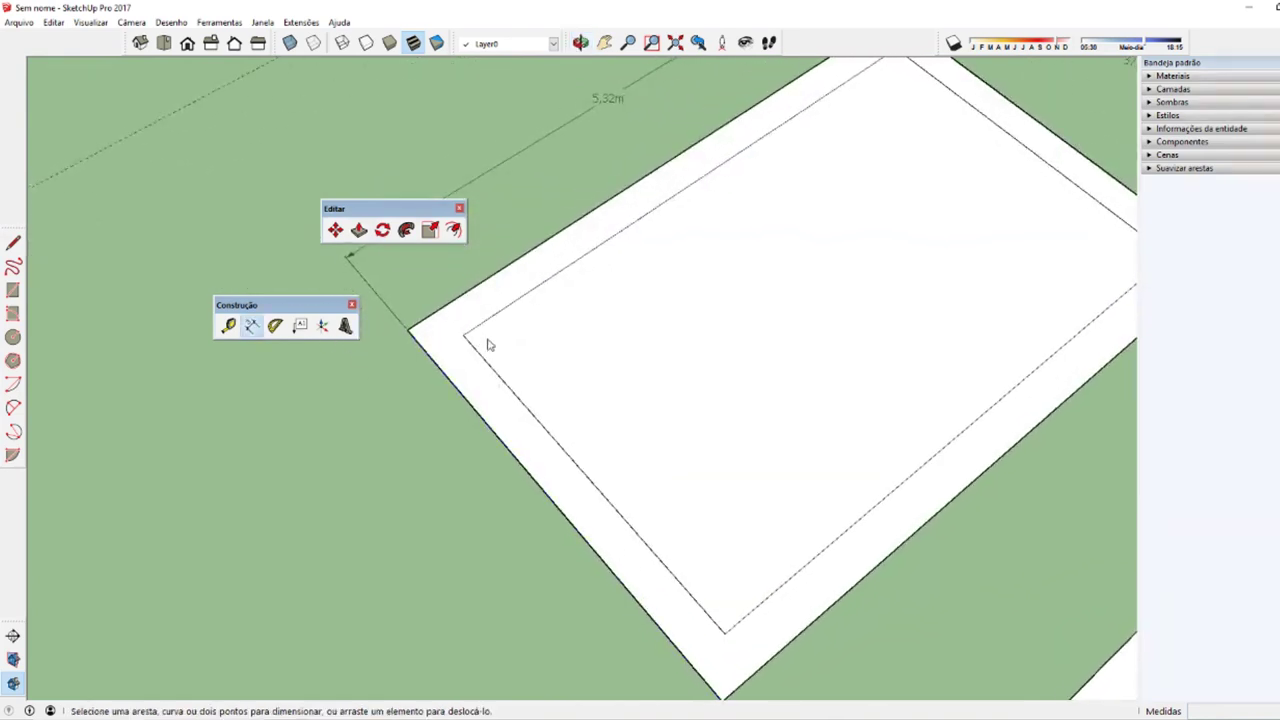
{"action": "left_click", "coordinate": [463, 335]}
{"action": "left_click", "coordinate": [724, 631]}
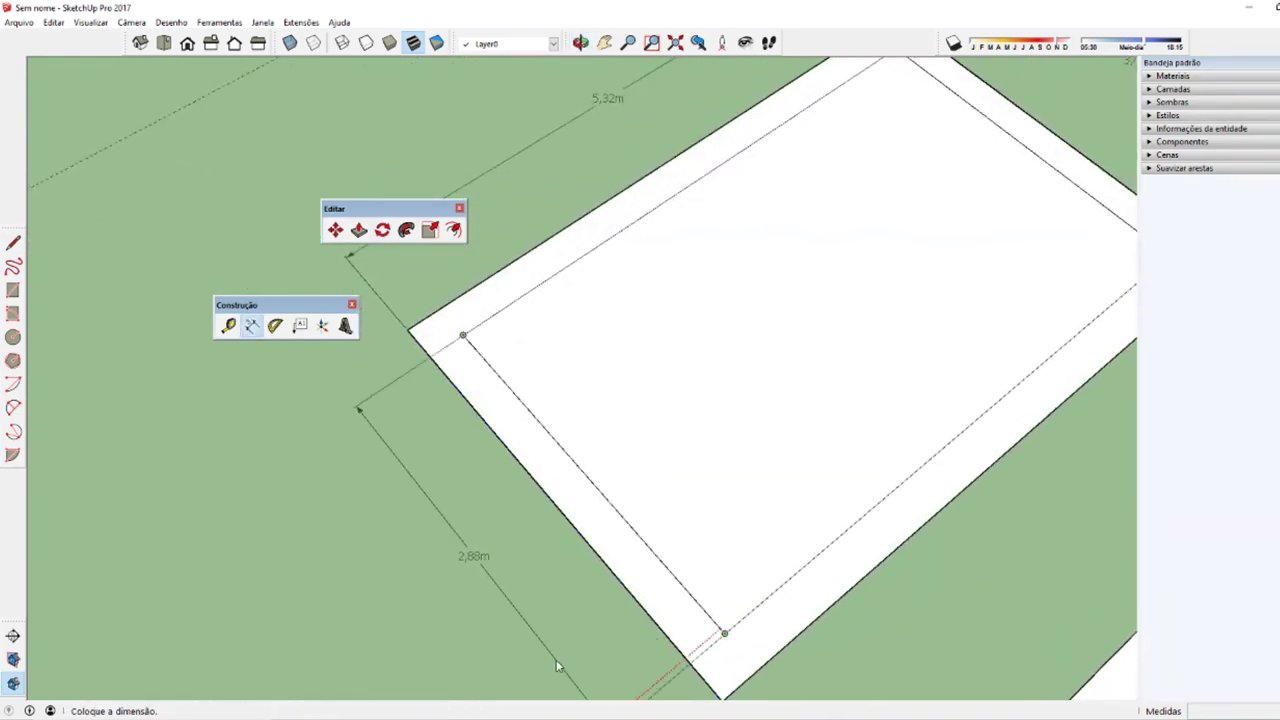
{"action": "mouse_move", "coordinate": [557, 663]}
{"action": "middle_mouse_down"}
{"action": "mouse_move", "coordinate": [690, 595]}
{"action": "mouse_move", "coordinate": [508, 561]}
{"action": "mouse_move", "coordinate": [957, 420]}
{"action": "mouse_move", "coordinate": [606, 423]}
{"action": "mouse_move", "coordinate": [520, 460]}
{"action": "mouse_move", "coordinate": [481, 510]}
{"action": "middle_mouse_up"}
Step: Begin a line across the rectangle's inner face with the L line tool
{"action": "scroll", "coordinate": [371, 462], "scroll_direction": "up", "scroll_amount": 1}
{"action": "scroll", "coordinate": [490, 386], "scroll_direction": "up", "scroll_amount": 1}
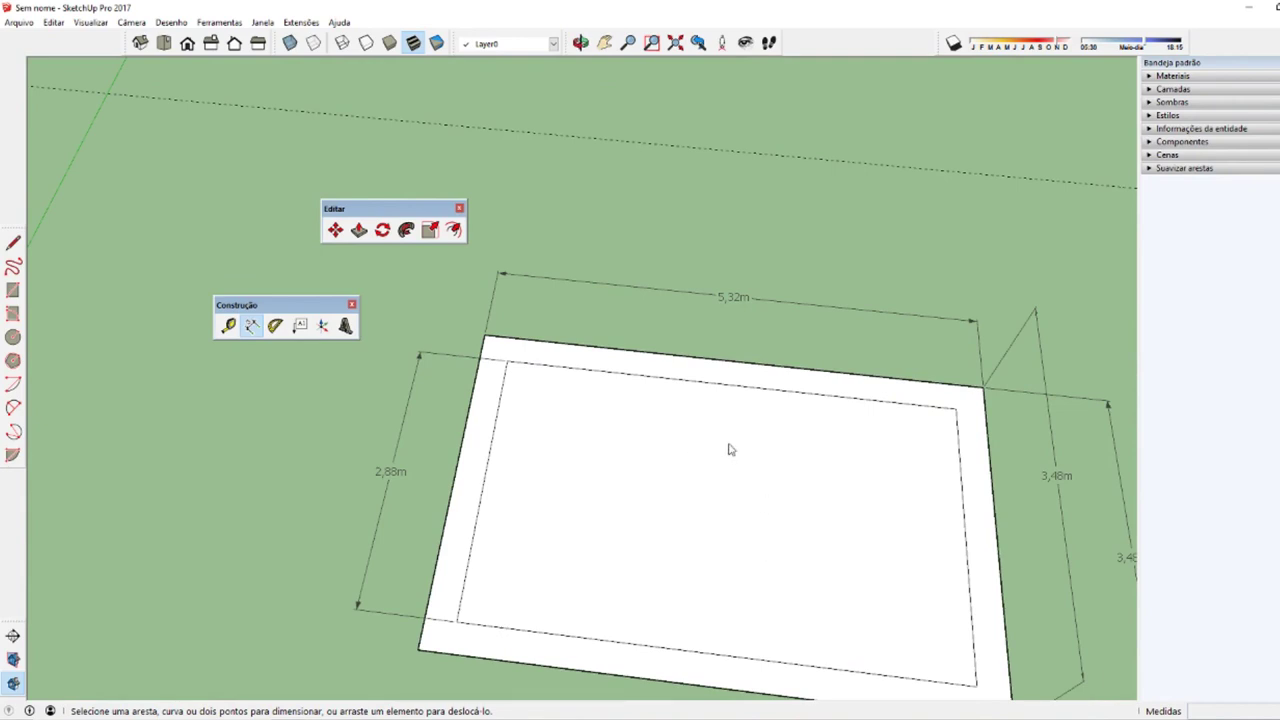
{"action": "middle_click_drag", "start_coordinate": [705, 444], "coordinate": [705, 461]}
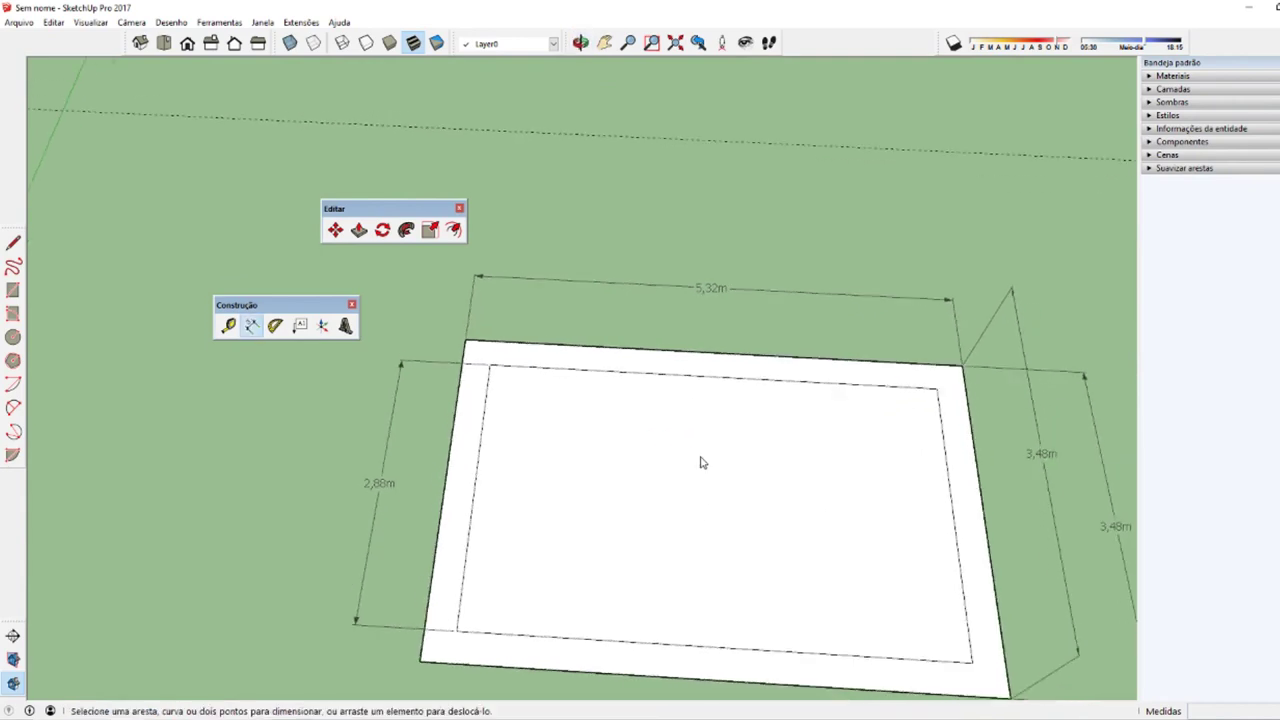
{"action": "key", "text": "l"}
{"action": "left_click", "coordinate": [573, 484]}
Step: Finish the line across the inner face and dimension it at 2,56m
{"action": "left_click", "coordinate": [829, 498]}
{"action": "key", "text": "space"}
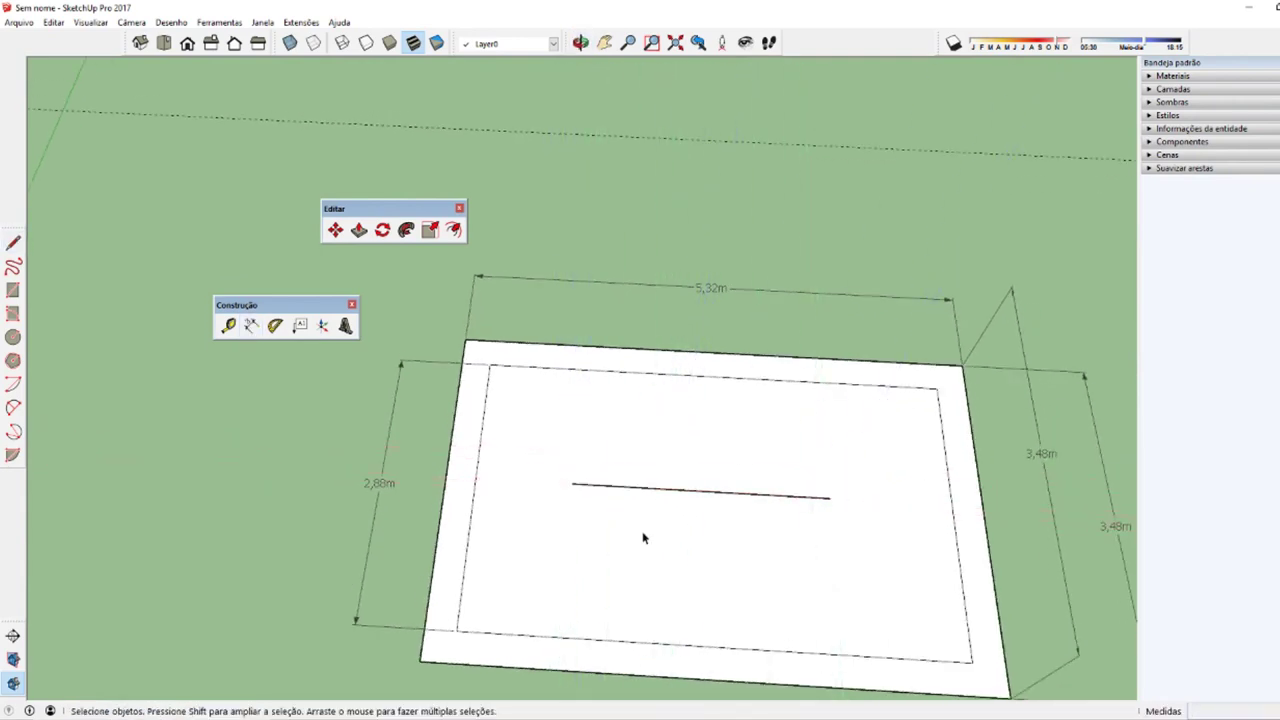
{"action": "key", "text": "d"}
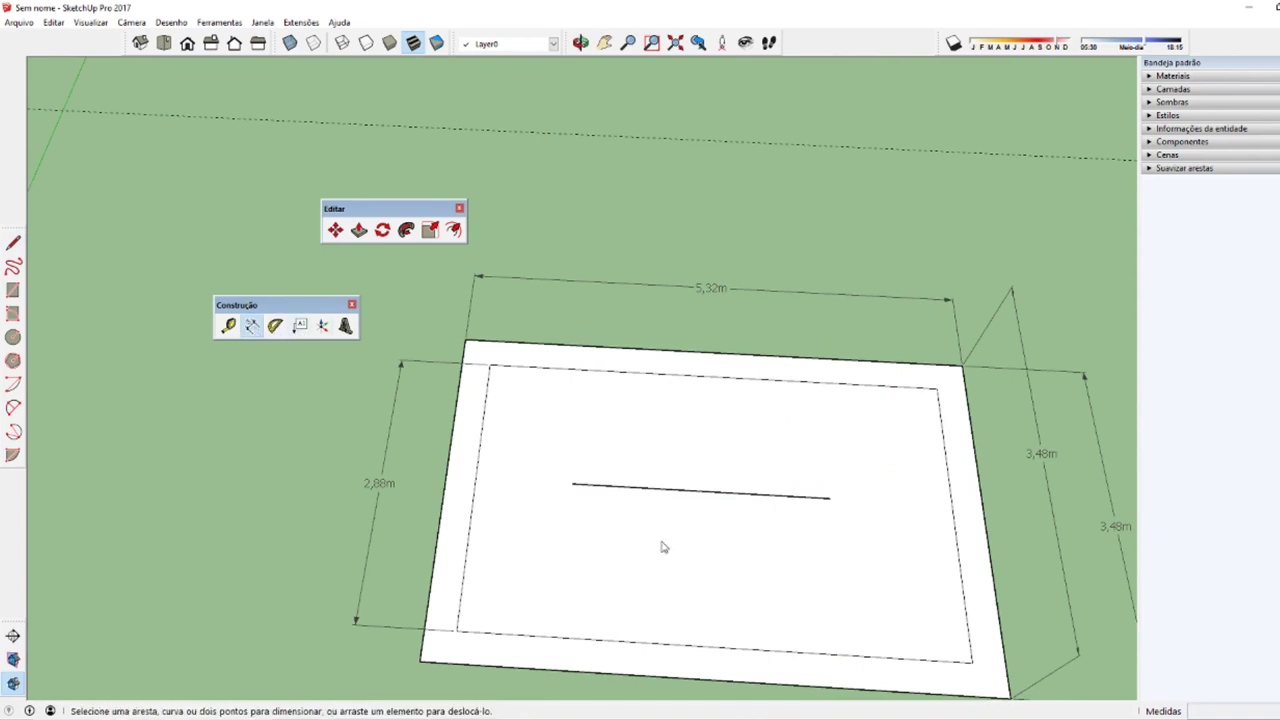
{"action": "left_click", "coordinate": [573, 487]}
{"action": "left_click", "coordinate": [829, 498]}
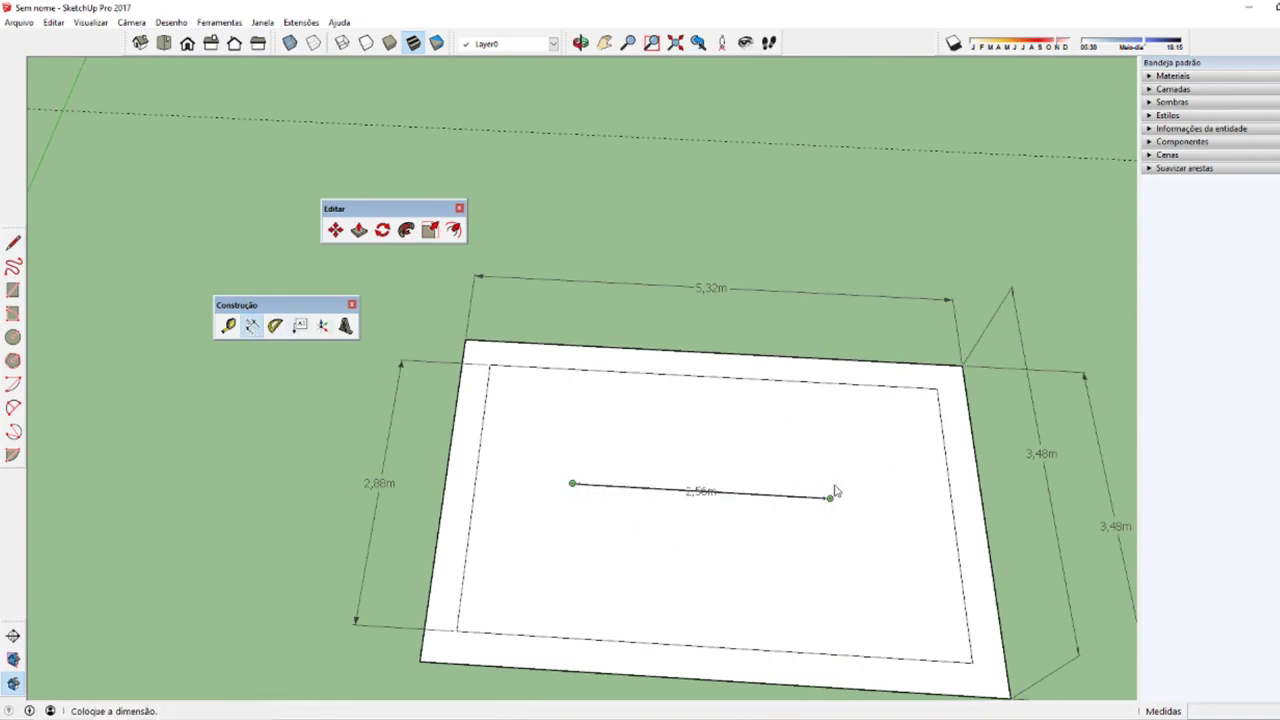
{"action": "left_click", "coordinate": [813, 322]}
Step: Draw a circle on the inner rectangular face
{"action": "mouse_move", "coordinate": [560, 490]}
{"action": "middle_mouse_down"}
{"action": "mouse_move", "coordinate": [572, 491]}
{"action": "mouse_move", "coordinate": [569, 557]}
{"action": "middle_mouse_up"}
{"action": "key", "text": "space"}
{"action": "left_click", "coordinate": [569, 557]}
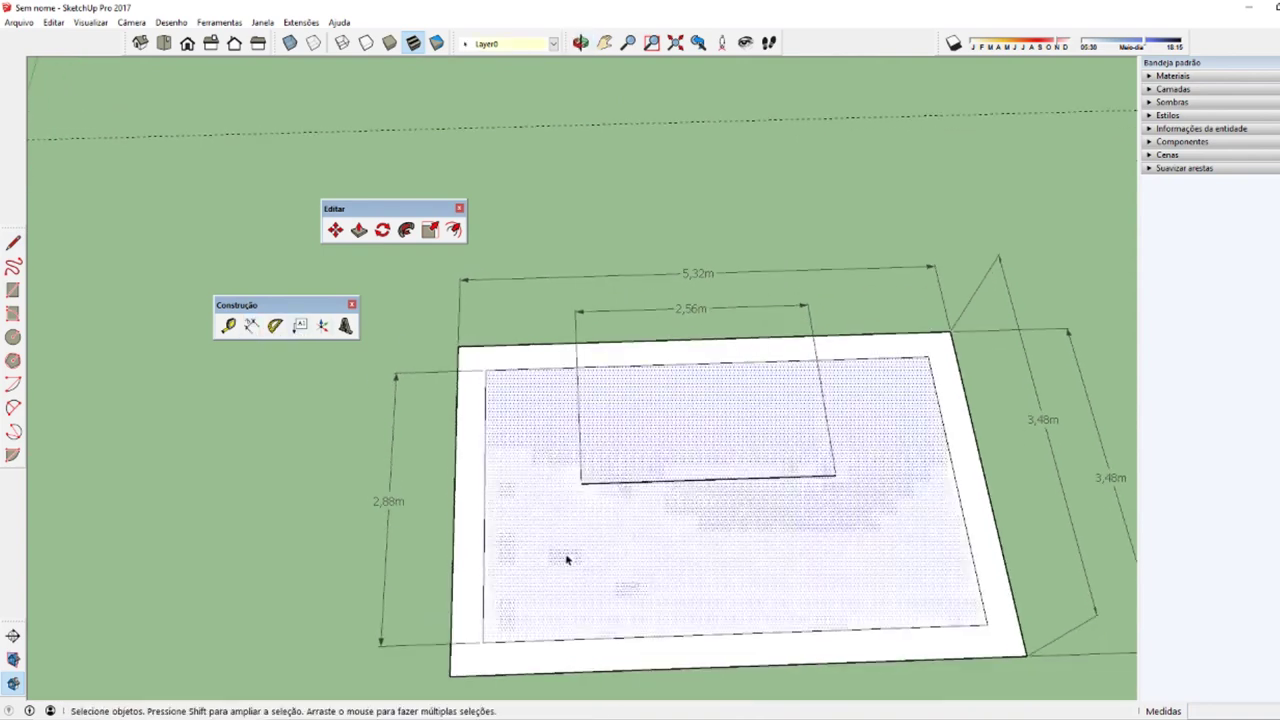
{"action": "middle_click_drag", "start_coordinate": [815, 575], "coordinate": [736, 556]}
{"action": "key", "text": "c"}
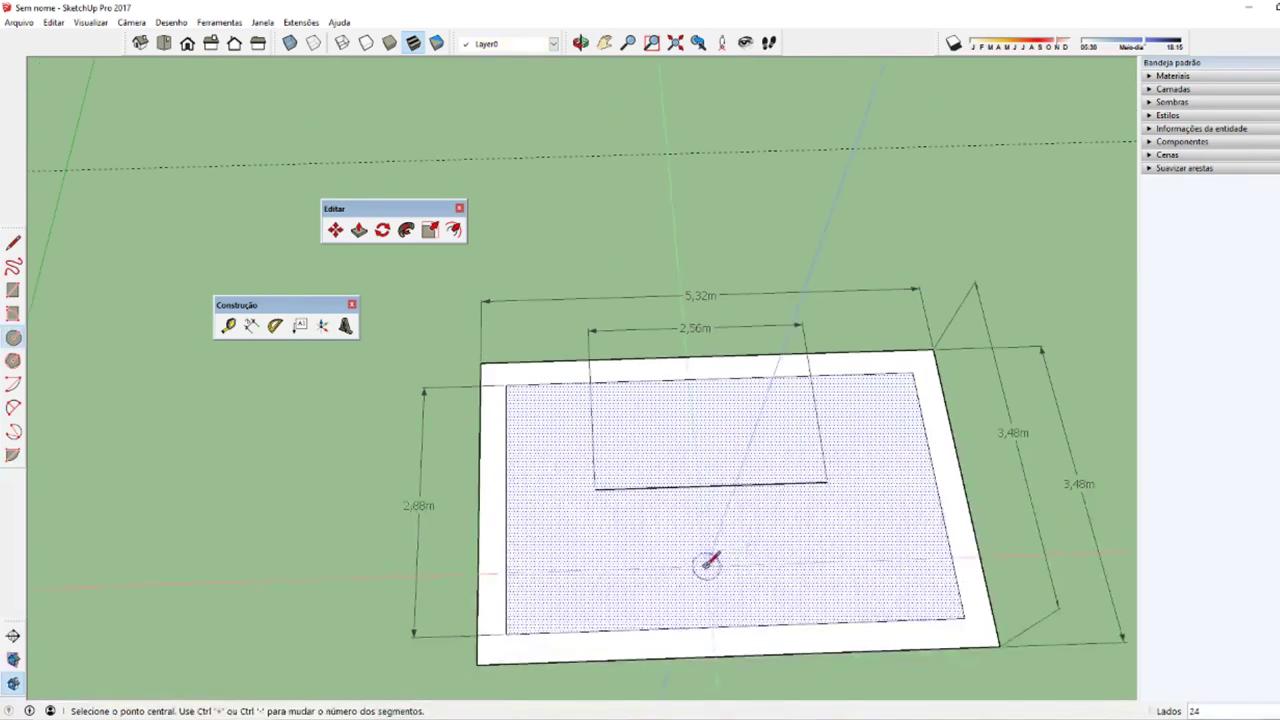
{"action": "left_click", "coordinate": [706, 566]}
{"action": "left_click", "coordinate": [738, 552]}
{"action": "key", "text": "space"}
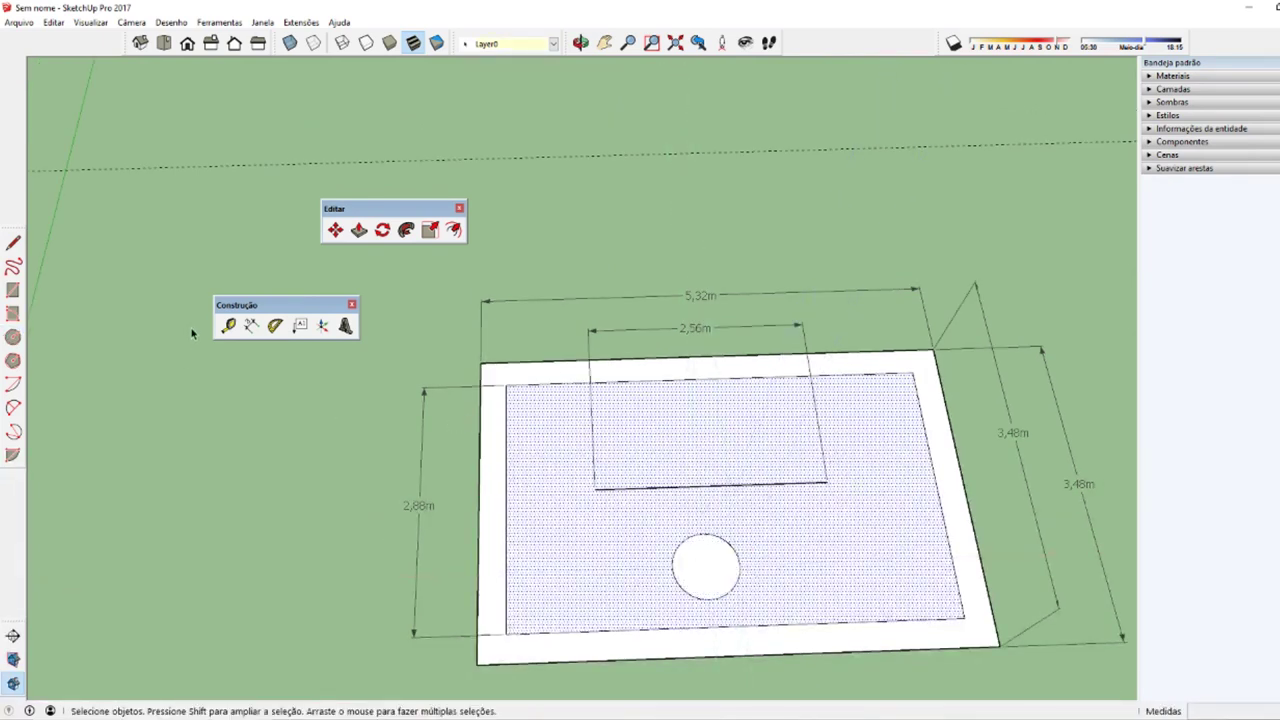
Step: Label the circle with a DIA 0,72m diameter dimension
{"action": "left_click", "coordinate": [251, 325]}
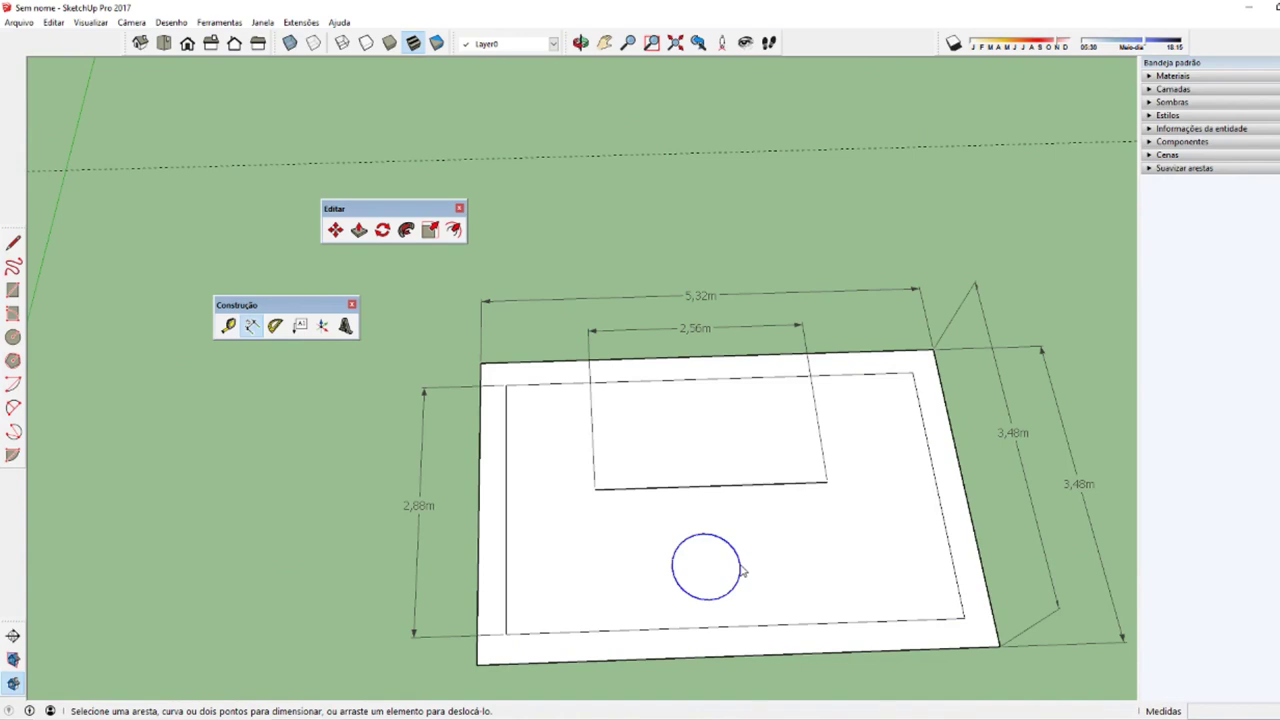
{"action": "left_click", "coordinate": [742, 570]}
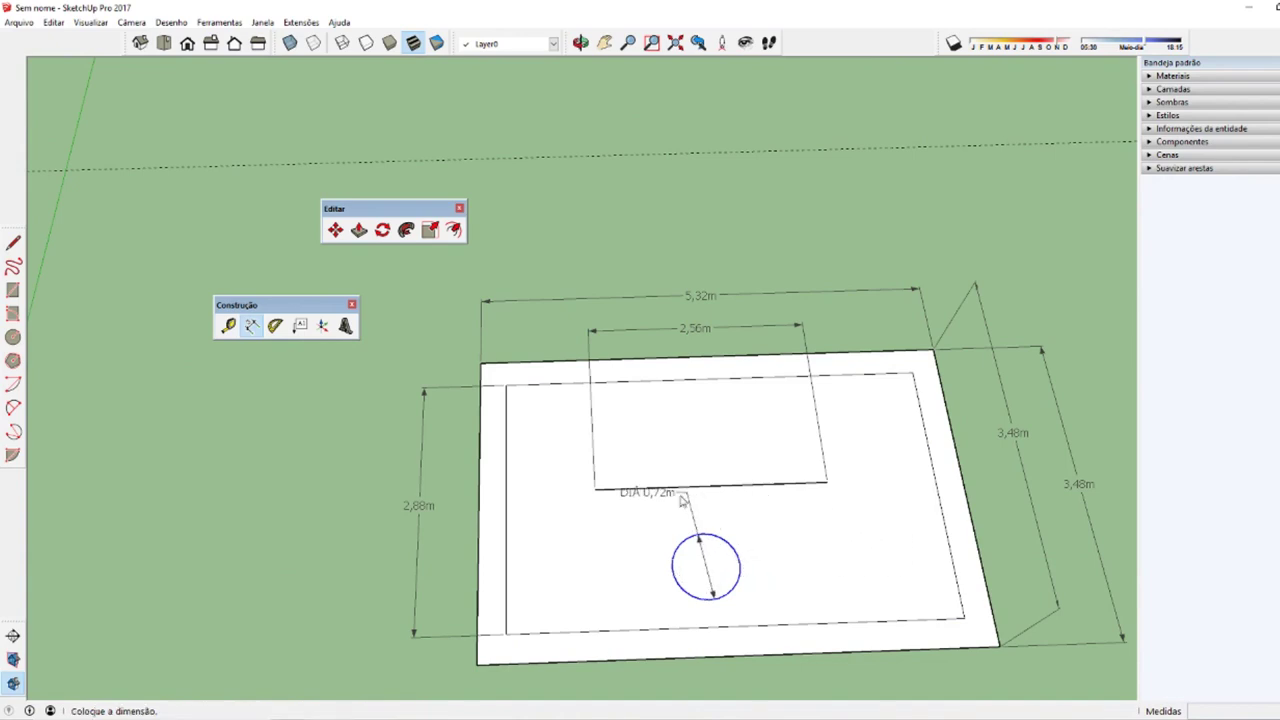
{"action": "left_click", "coordinate": [630, 537]}
{"action": "mouse_move", "coordinate": [728, 565]}
{"action": "middle_mouse_down"}
{"action": "mouse_move", "coordinate": [596, 519]}
{"action": "mouse_move", "coordinate": [778, 465]}
{"action": "mouse_move", "coordinate": [591, 425]}
{"action": "middle_mouse_up"}
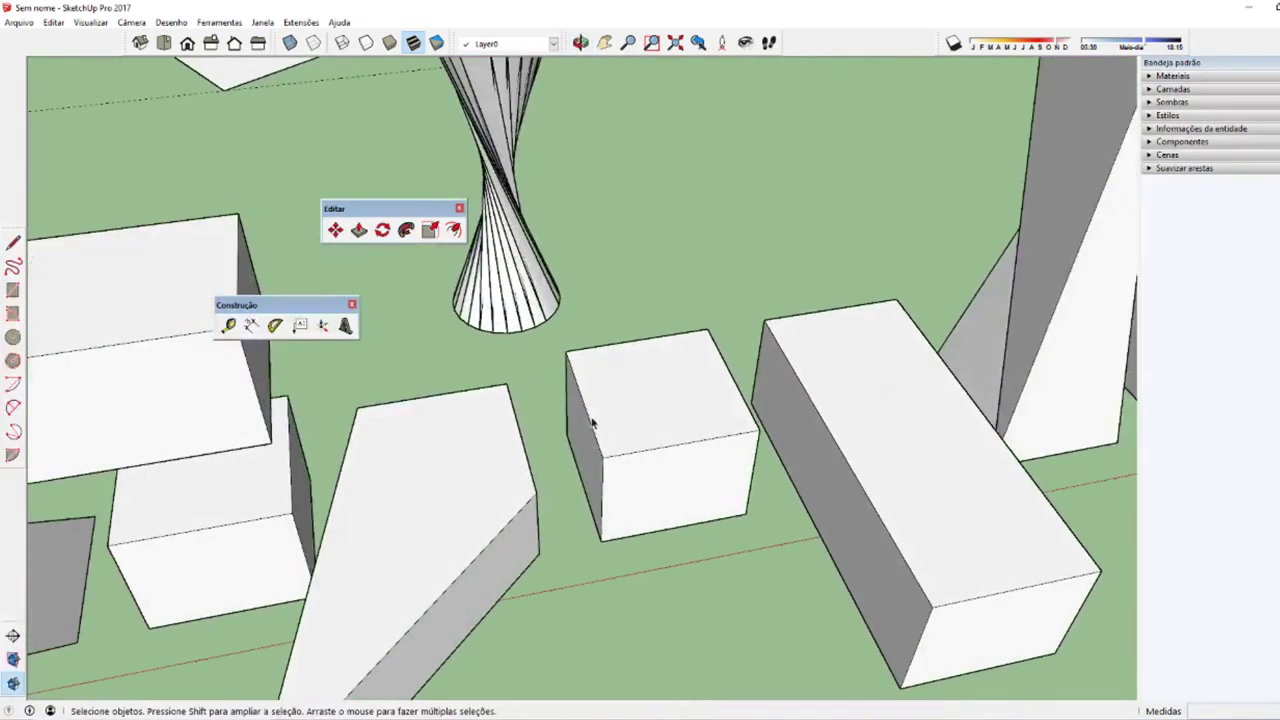
Step: Dimension the box's vertical edges at 1,75m and 2,18m
{"action": "left_click", "coordinate": [251, 325]}
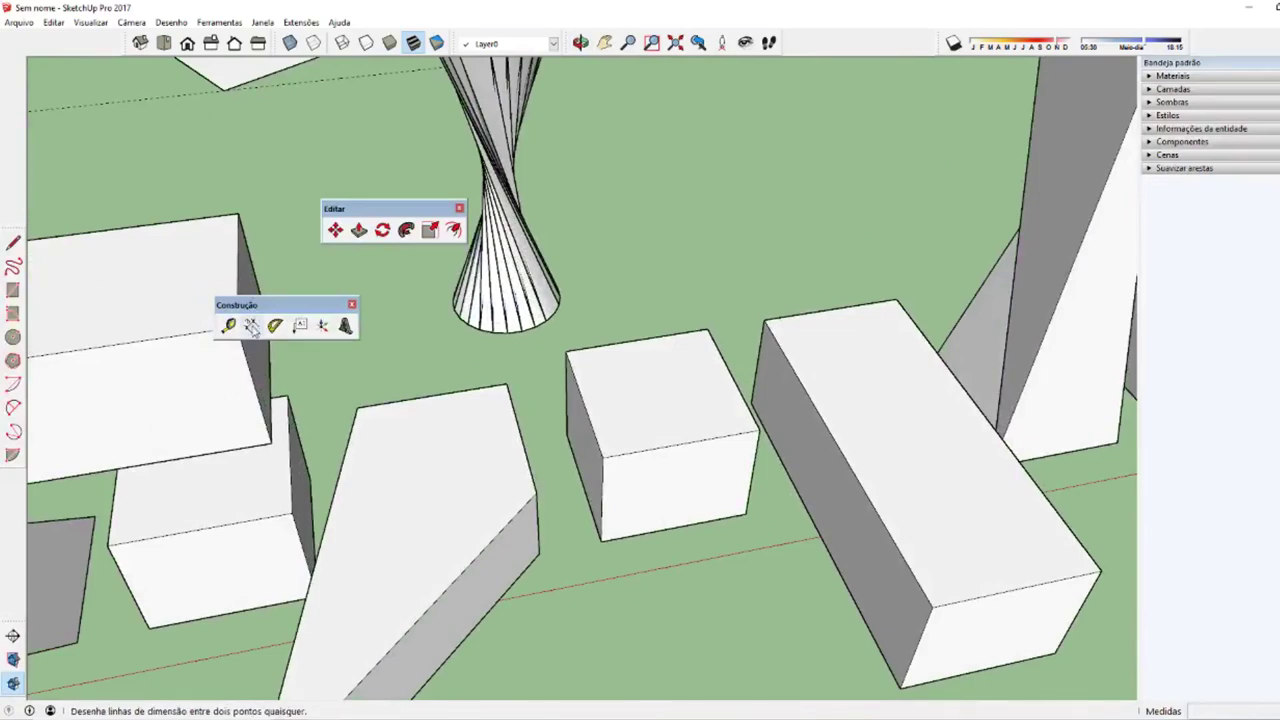
{"action": "left_click", "coordinate": [601, 459]}
{"action": "left_click", "coordinate": [601, 540]}
{"action": "left_click", "coordinate": [575, 558]}
{"action": "middle_click_drag", "start_coordinate": [575, 558], "coordinate": [573, 409]}
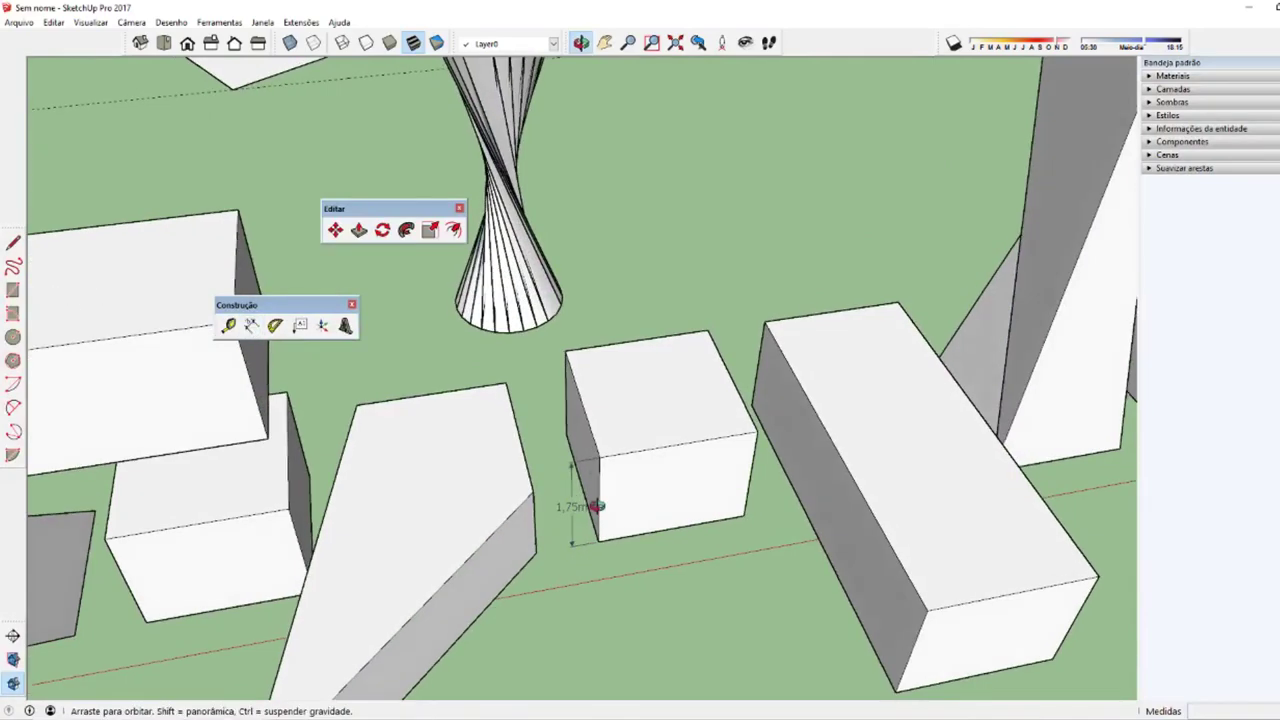
{"action": "left_click", "coordinate": [559, 360]}
{"action": "left_click", "coordinate": [564, 484]}
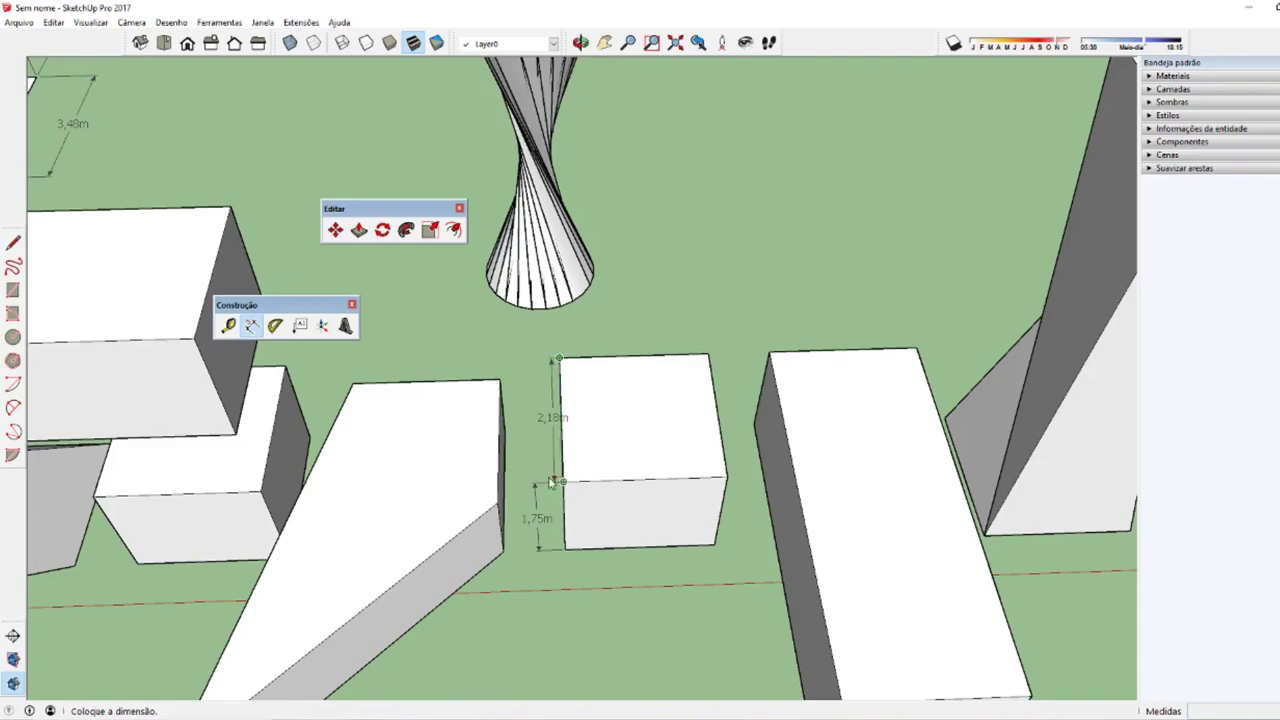
{"action": "left_click", "coordinate": [566, 487]}
Step: Add a 2,18m width dimension along the box's top front edge
{"action": "left_click", "coordinate": [570, 488]}
{"action": "left_click", "coordinate": [725, 478]}
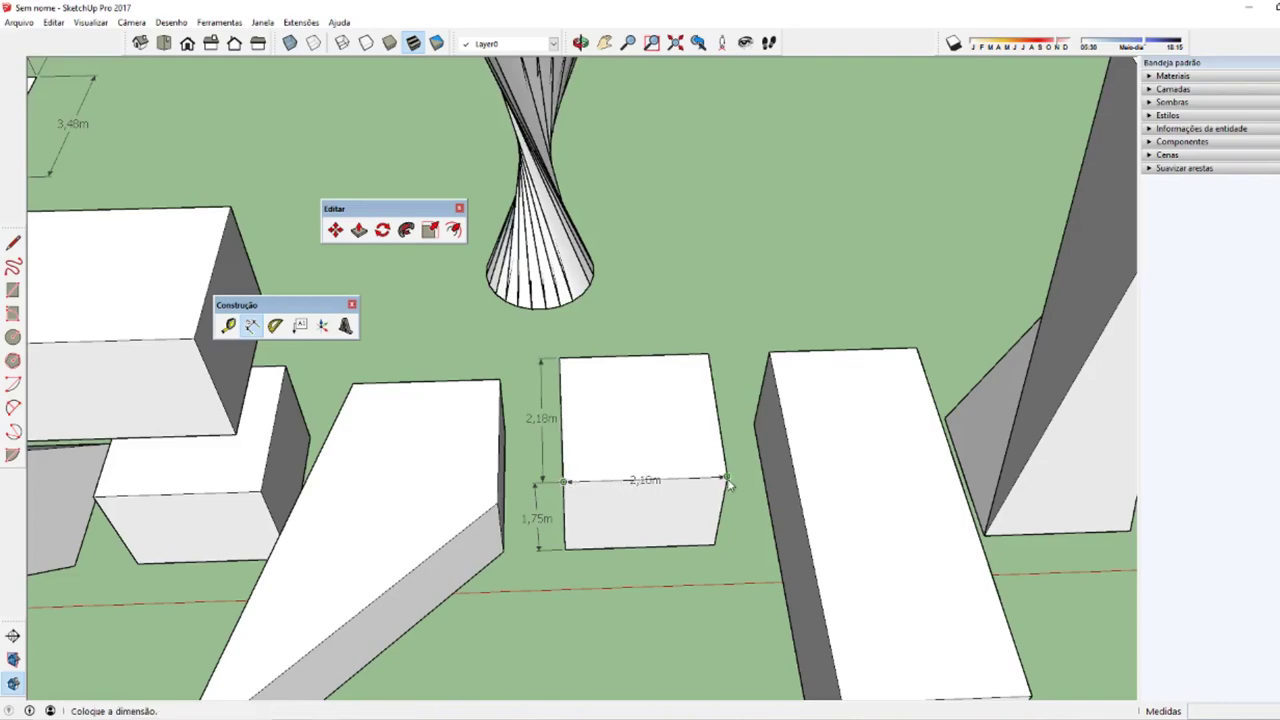
{"action": "middle_click_drag", "start_coordinate": [725, 480], "coordinate": [723, 663]}
{"action": "left_click", "coordinate": [727, 572]}
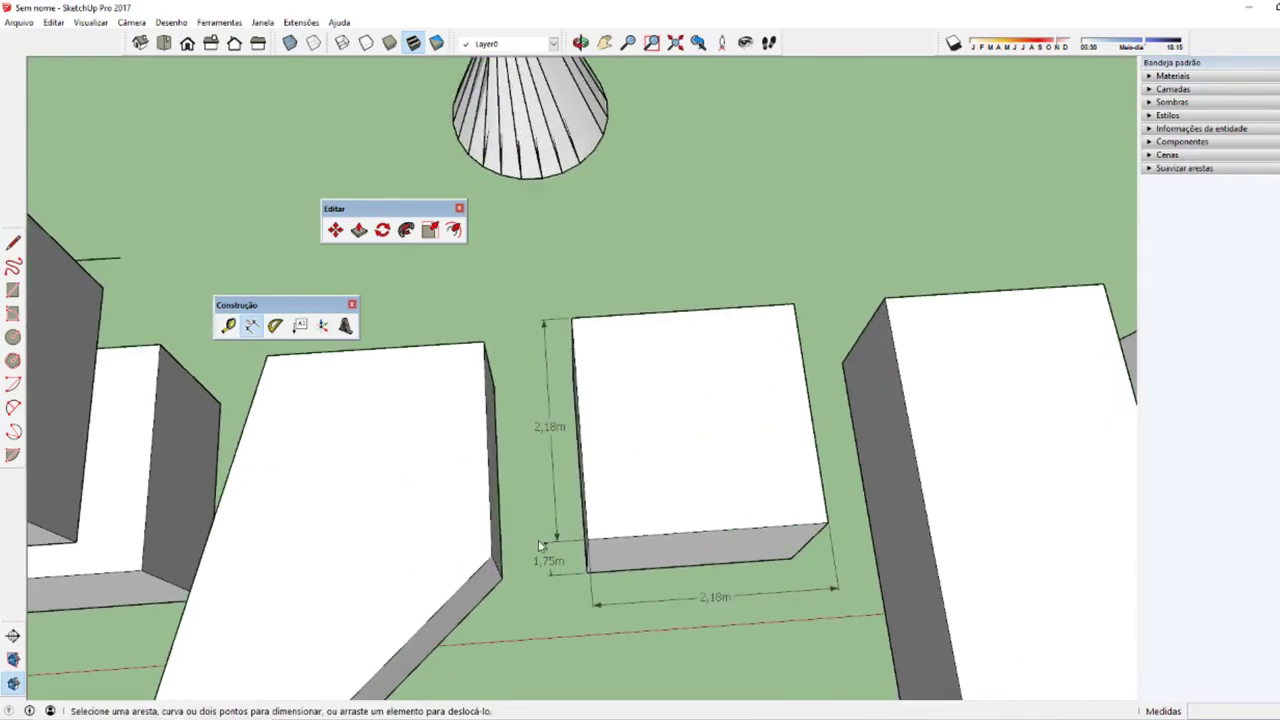
{"action": "mouse_move", "coordinate": [727, 572]}
{"action": "middle_mouse_down"}
{"action": "mouse_move", "coordinate": [671, 302]}
{"action": "mouse_move", "coordinate": [757, 323]}
{"action": "mouse_move", "coordinate": [694, 323]}
{"action": "mouse_move", "coordinate": [697, 338]}
{"action": "middle_mouse_up"}
Step: Reposition the 2,18m dimensions closer to the box edges with Move
{"action": "key", "text": "space"}
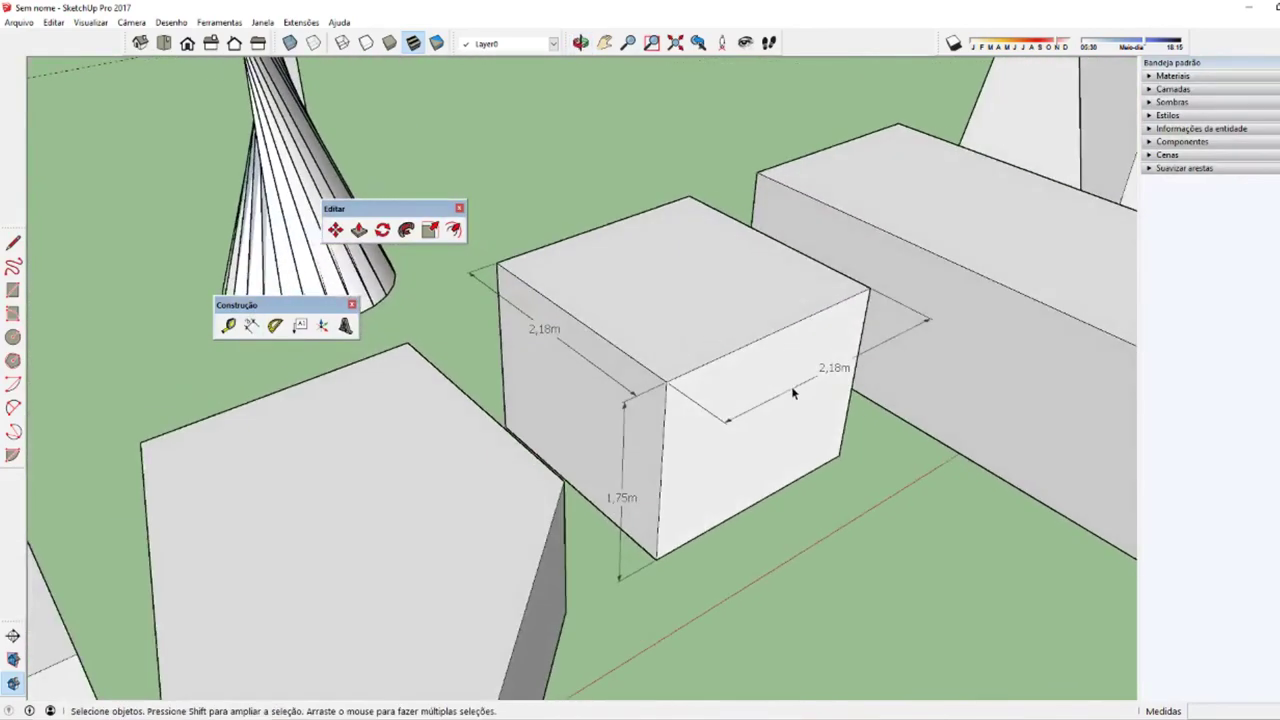
{"action": "mouse_move", "coordinate": [792, 390]}
{"action": "middle_mouse_down"}
{"action": "mouse_move", "coordinate": [600, 586]}
{"action": "mouse_move", "coordinate": [628, 654]}
{"action": "middle_mouse_up"}
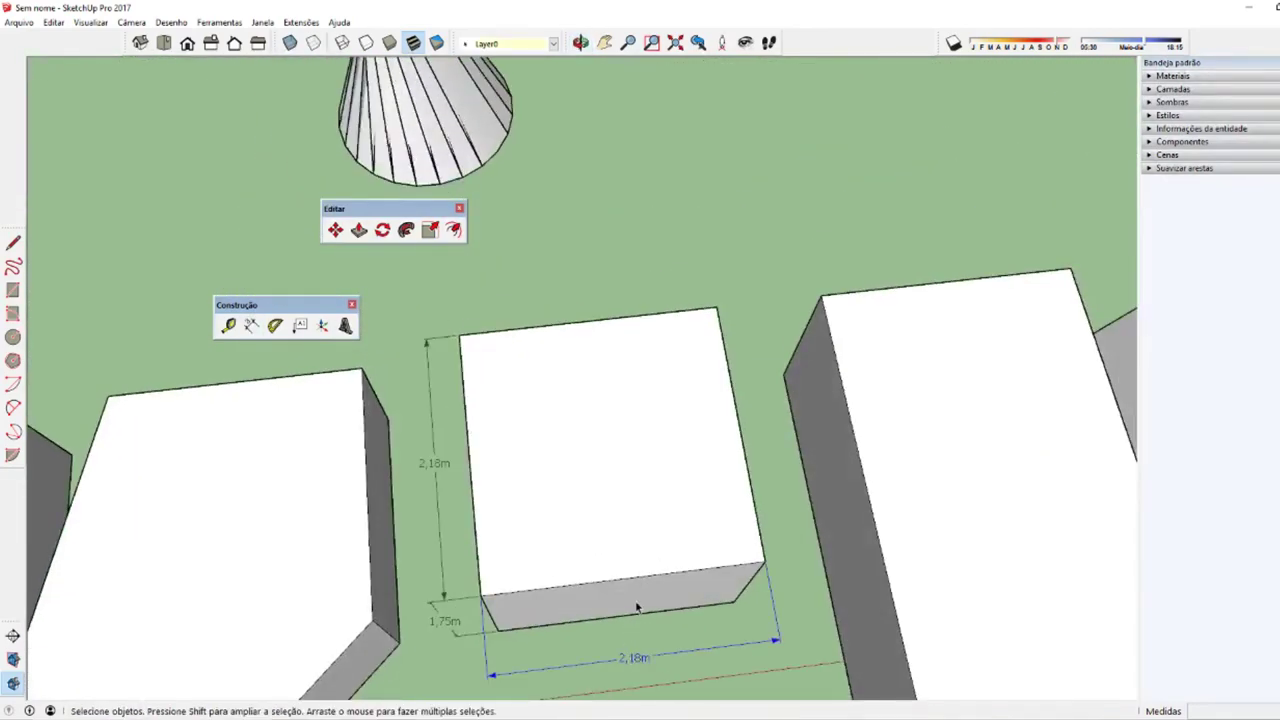
{"action": "key", "text": "m"}
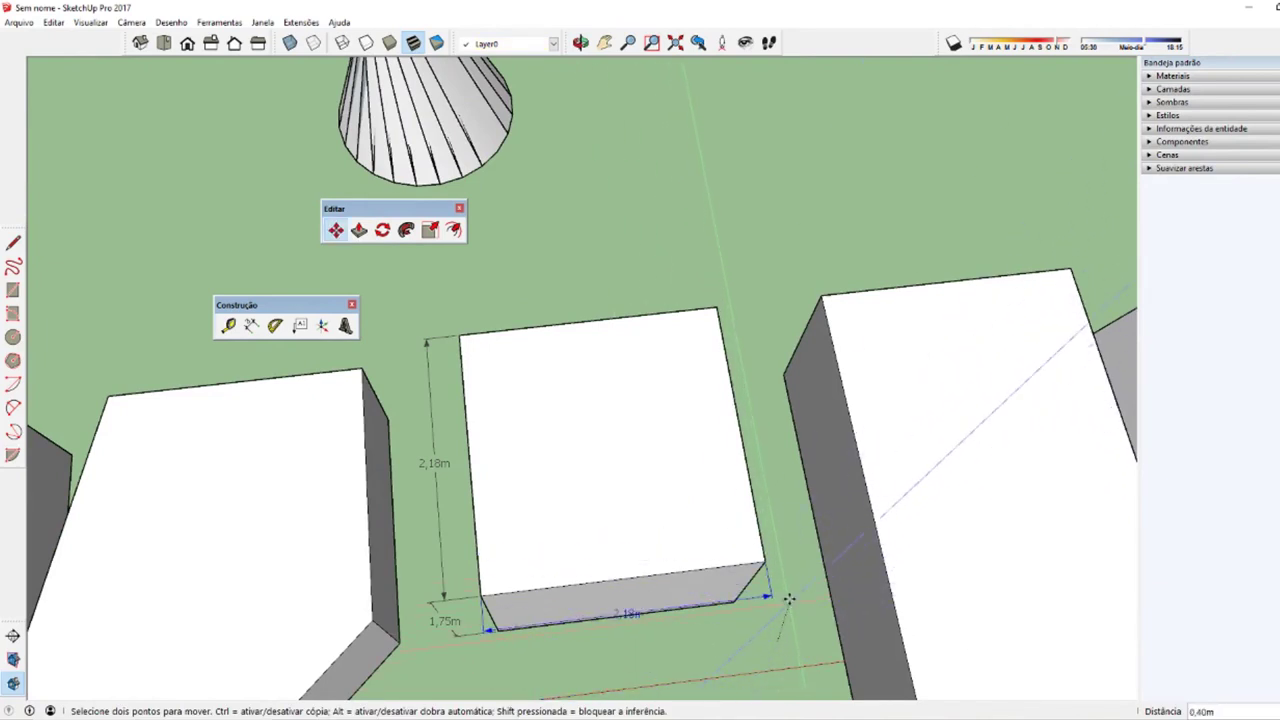
{"action": "left_click", "coordinate": [786, 606]}
{"action": "mouse_move", "coordinate": [786, 609]}
{"action": "middle_mouse_down"}
{"action": "mouse_move", "coordinate": [629, 489]}
{"action": "mouse_move", "coordinate": [768, 377]}
{"action": "mouse_move", "coordinate": [634, 449]}
{"action": "middle_mouse_up"}
{"action": "left_click", "coordinate": [634, 449]}
{"action": "left_click", "coordinate": [634, 461]}
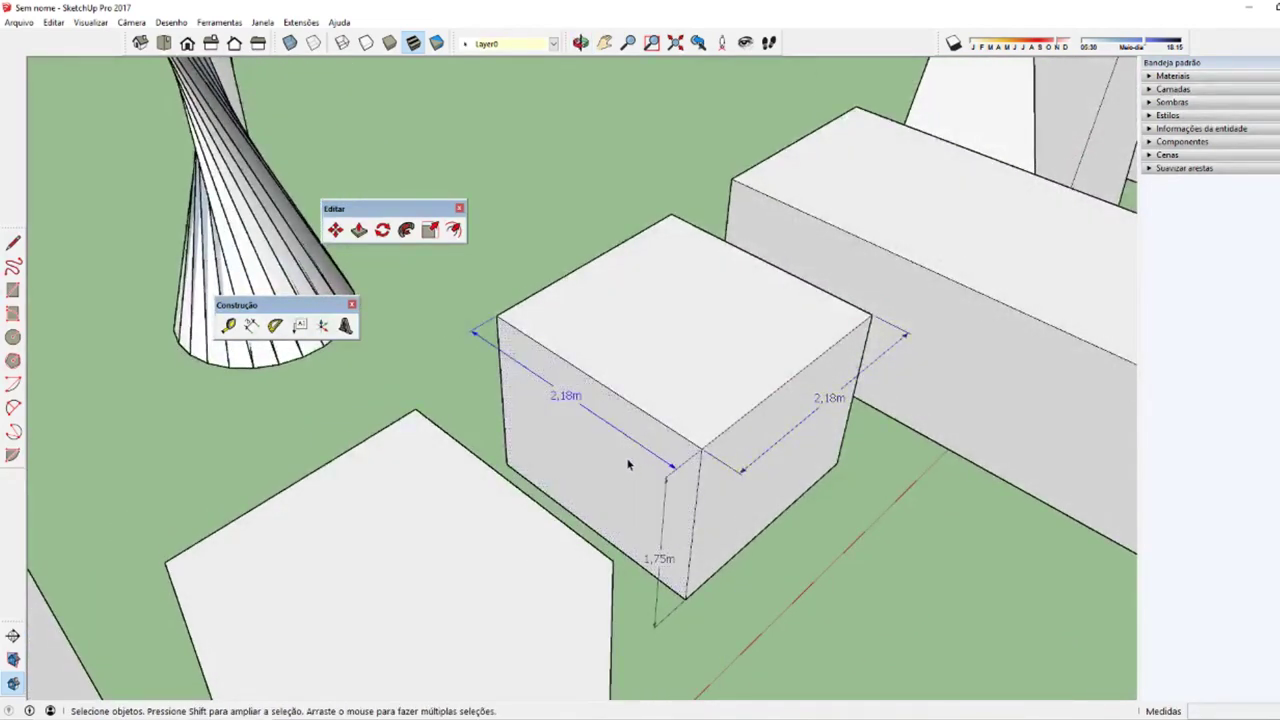
{"action": "key", "text": "m"}
{"action": "left_click", "coordinate": [914, 520]}
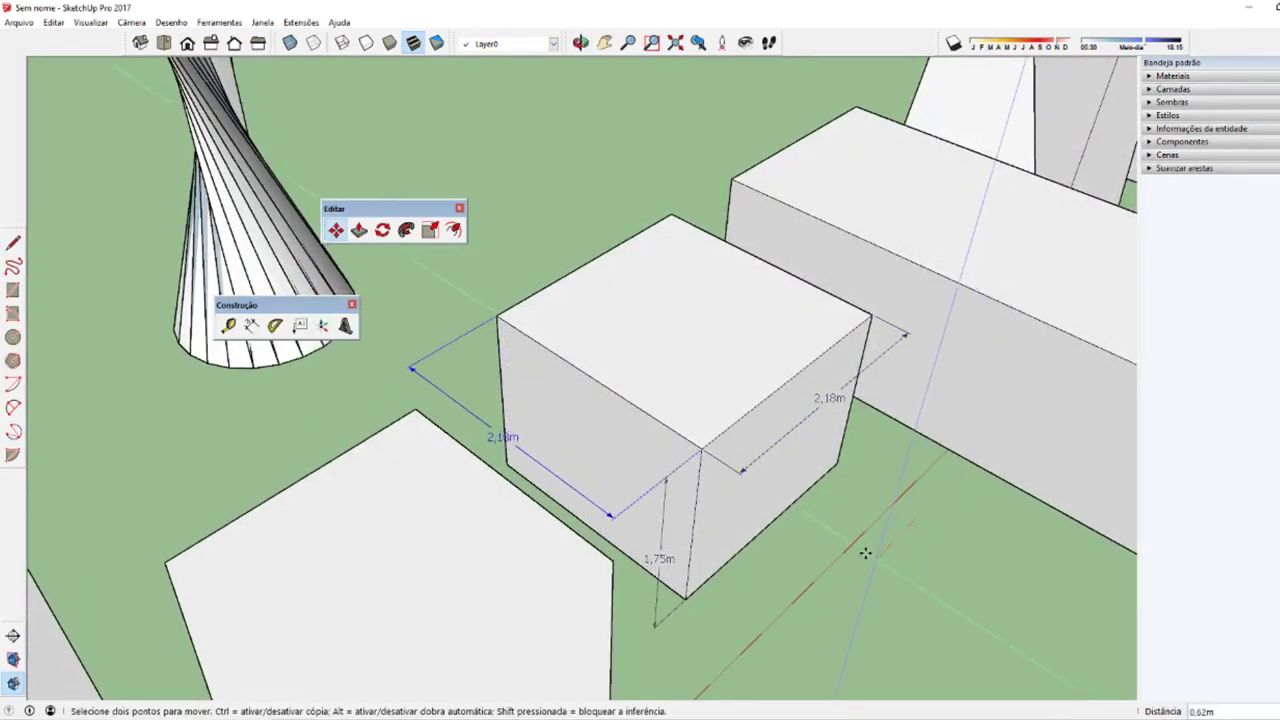
{"action": "mouse_move", "coordinate": [911, 517]}
{"action": "middle_mouse_down"}
{"action": "mouse_move", "coordinate": [700, 494]}
{"action": "mouse_move", "coordinate": [569, 444]}
{"action": "mouse_move", "coordinate": [688, 599]}
{"action": "middle_mouse_up"}
{"action": "scroll", "coordinate": [674, 557], "scroll_direction": "down", "scroll_amount": 3}
{"action": "scroll", "coordinate": [622, 545], "scroll_direction": "up", "scroll_amount": 3}
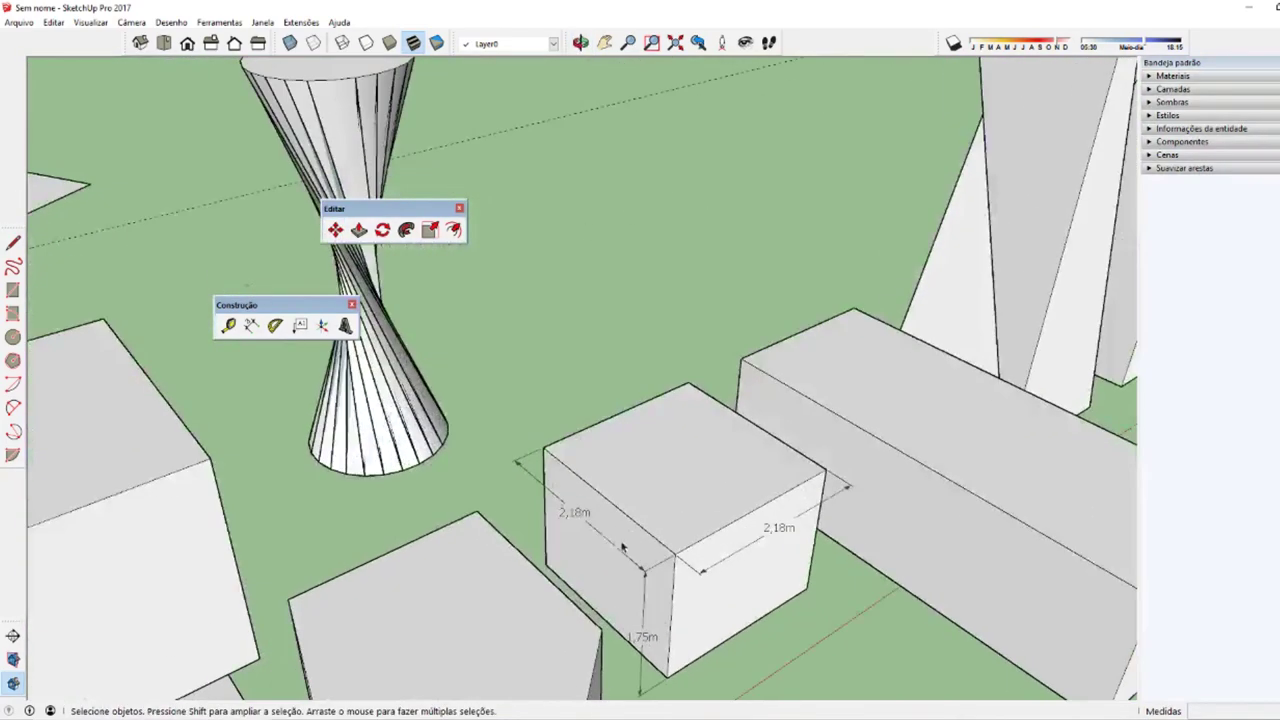
Step: Change both 2,18m dimension texts to read 2
{"action": "double_click", "coordinate": [574, 515]}
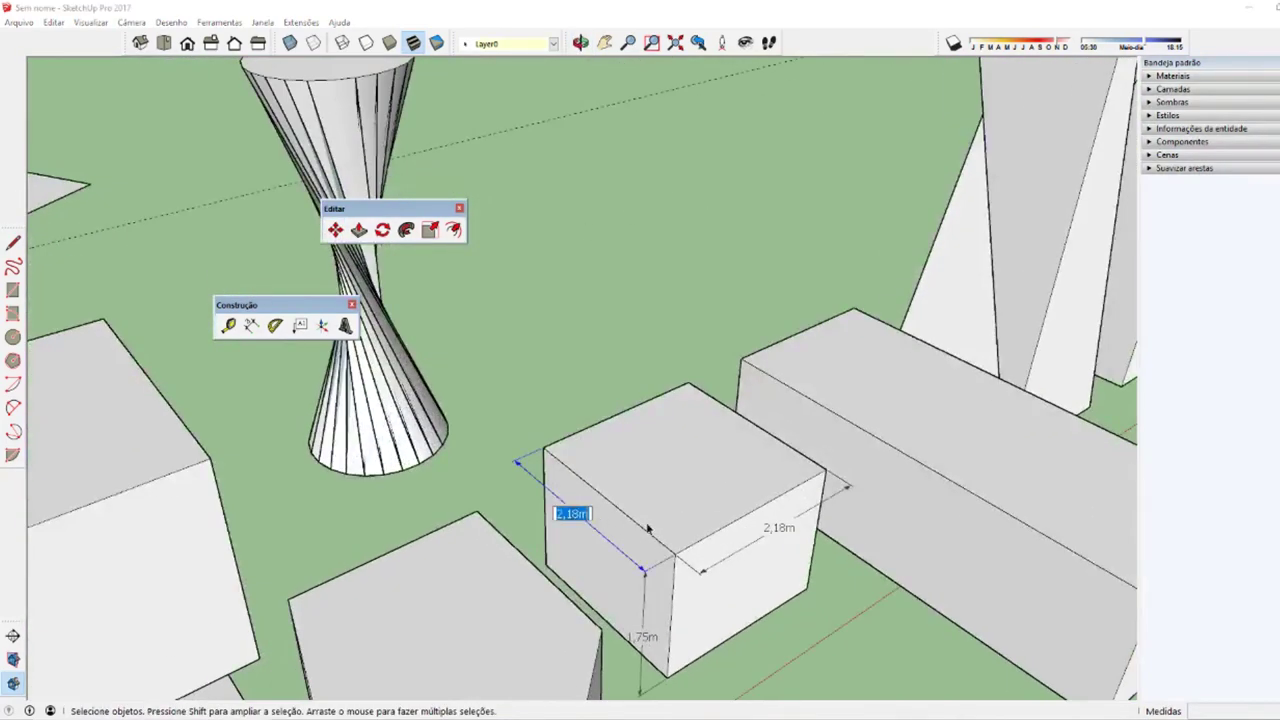
{"action": "type", "text": "2"}
{"action": "middle_click_drag", "start_coordinate": [698, 426], "coordinate": [820, 585]}
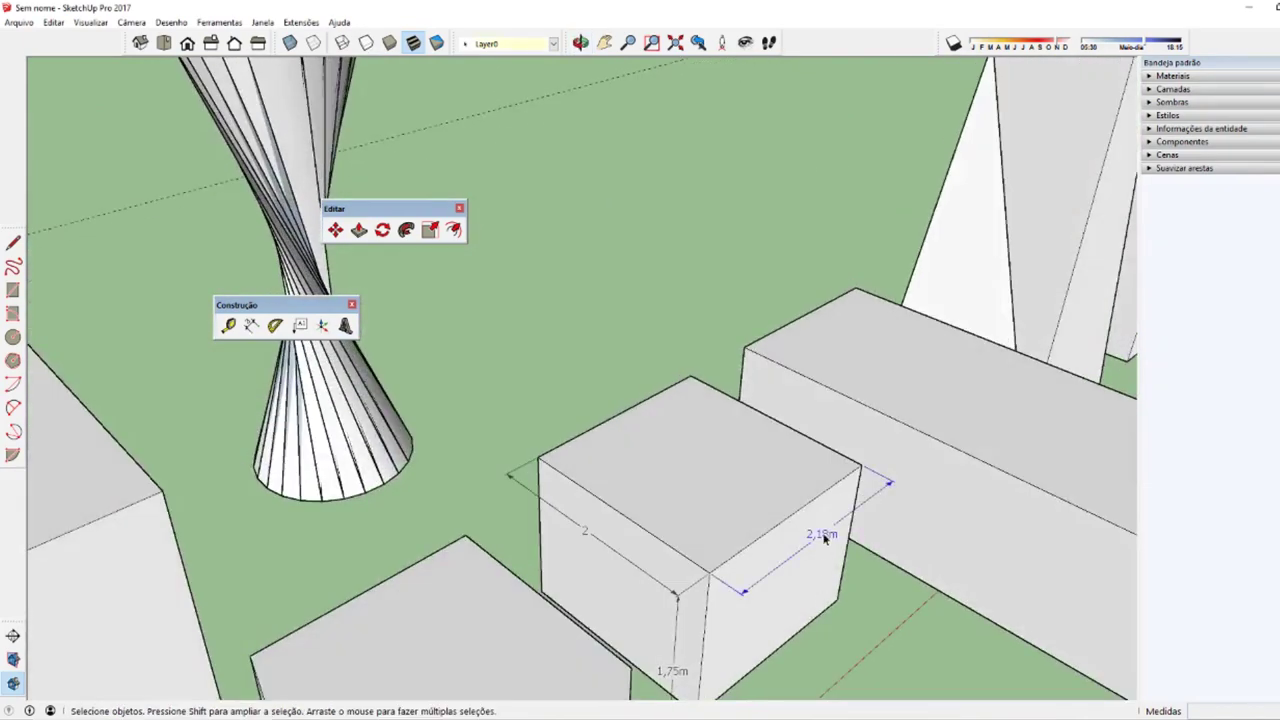
{"action": "double_click", "coordinate": [824, 538]}
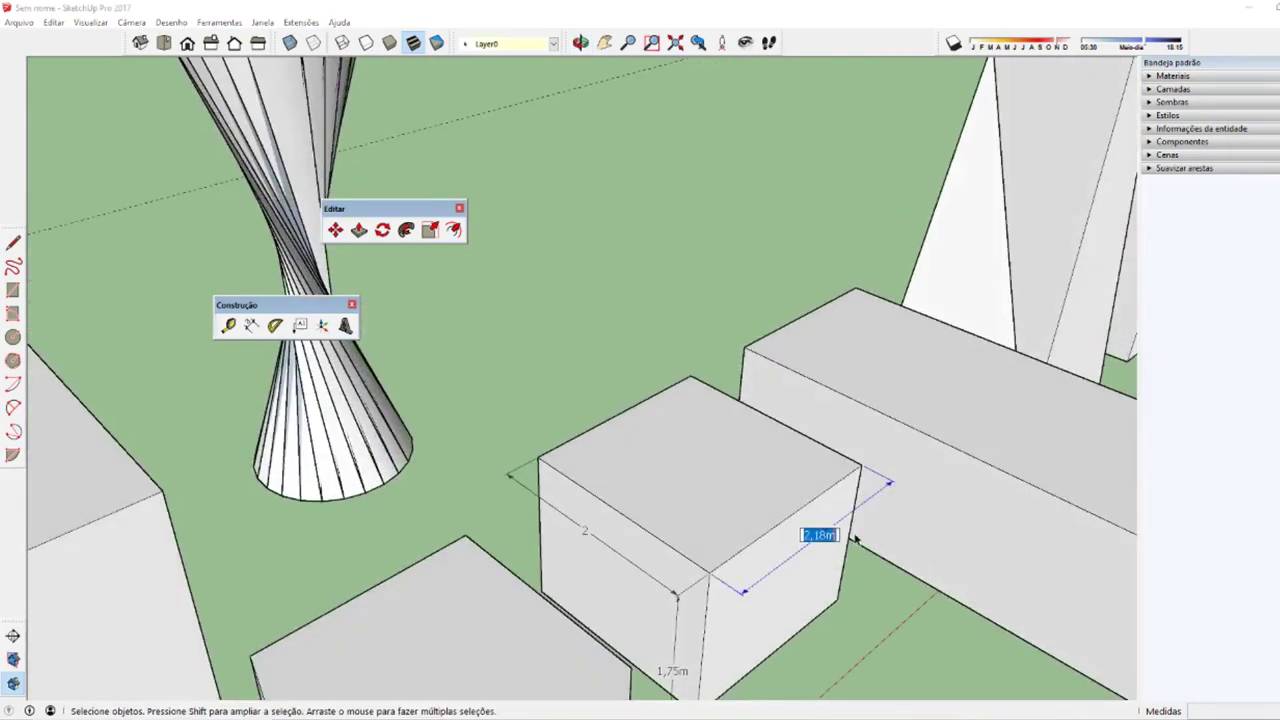
{"action": "type", "text": "2"}
{"action": "key", "text": "Return"}
Step: Erase the vertical 2 and 1,75m dimensions and delete the front 2 dimension
{"action": "middle_click_drag", "start_coordinate": [878, 572], "coordinate": [555, 570]}
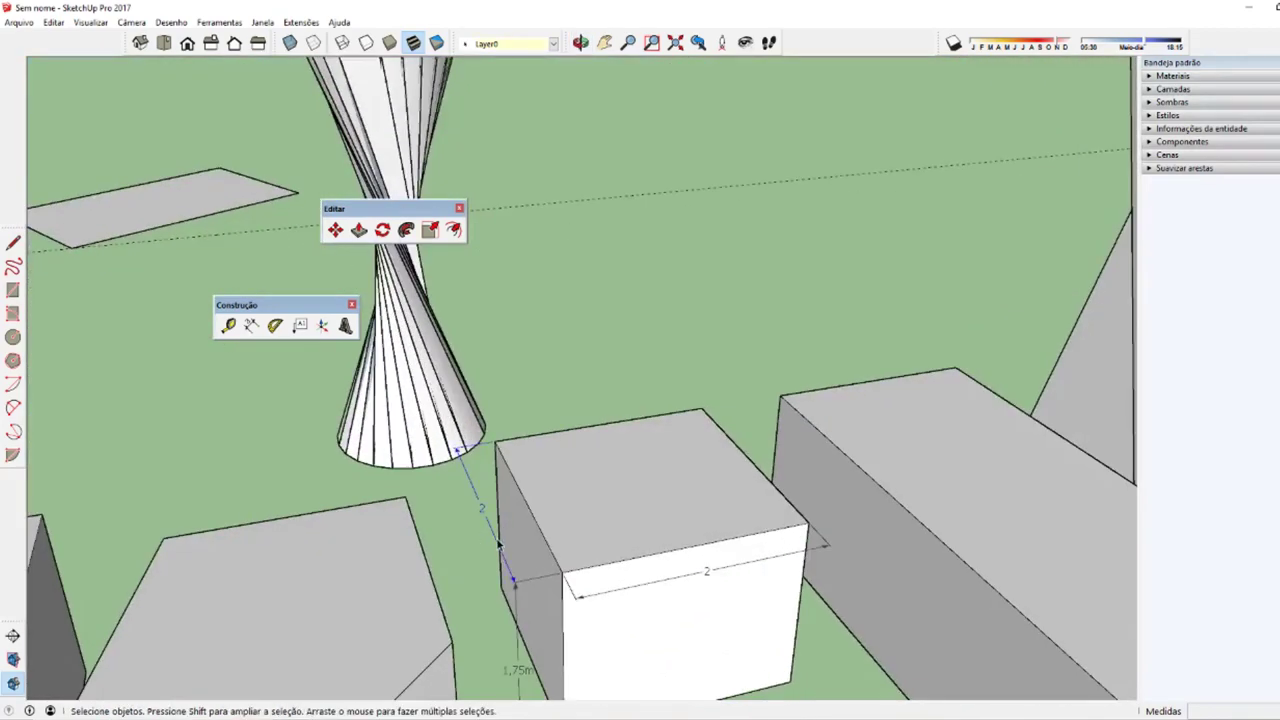
{"action": "middle_click_drag", "start_coordinate": [521, 591], "coordinate": [443, 543]}
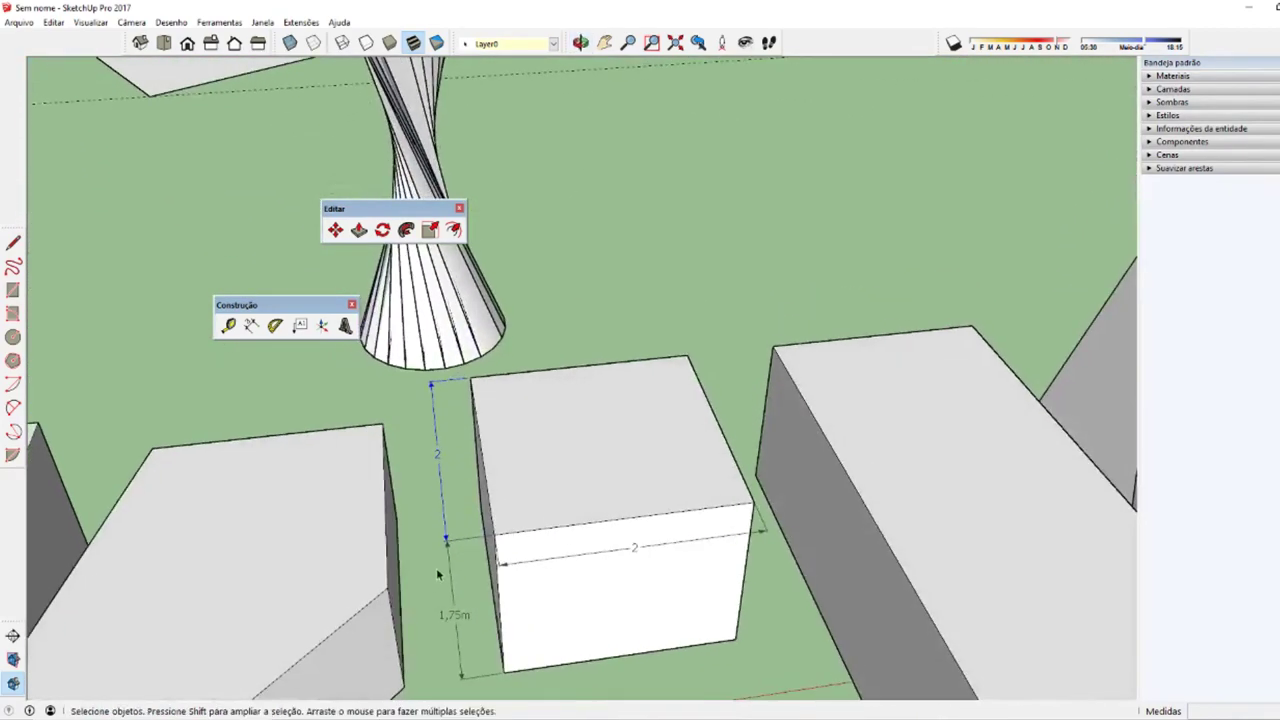
{"action": "key", "text": "e"}
{"action": "left_click", "coordinate": [450, 502]}
{"action": "left_click_drag", "start_coordinate": [462, 535], "coordinate": [429, 537]}
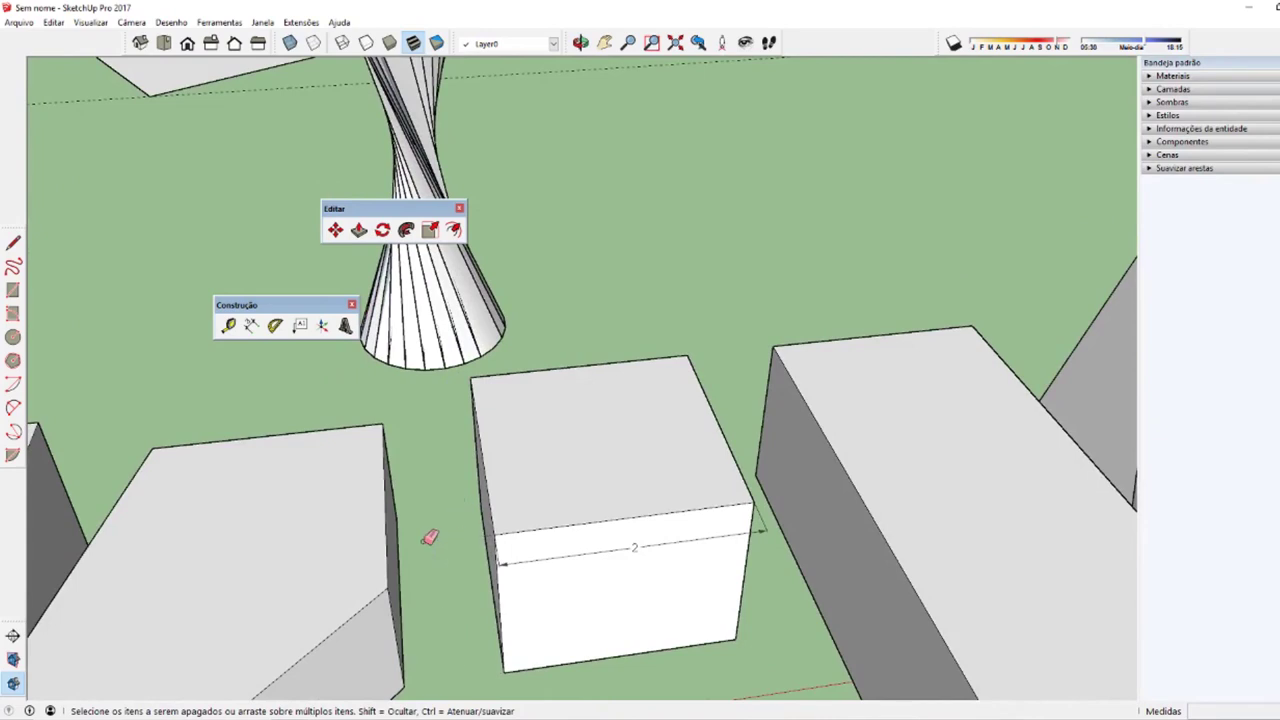
{"action": "key", "text": "space"}
{"action": "left_click", "coordinate": [537, 564]}
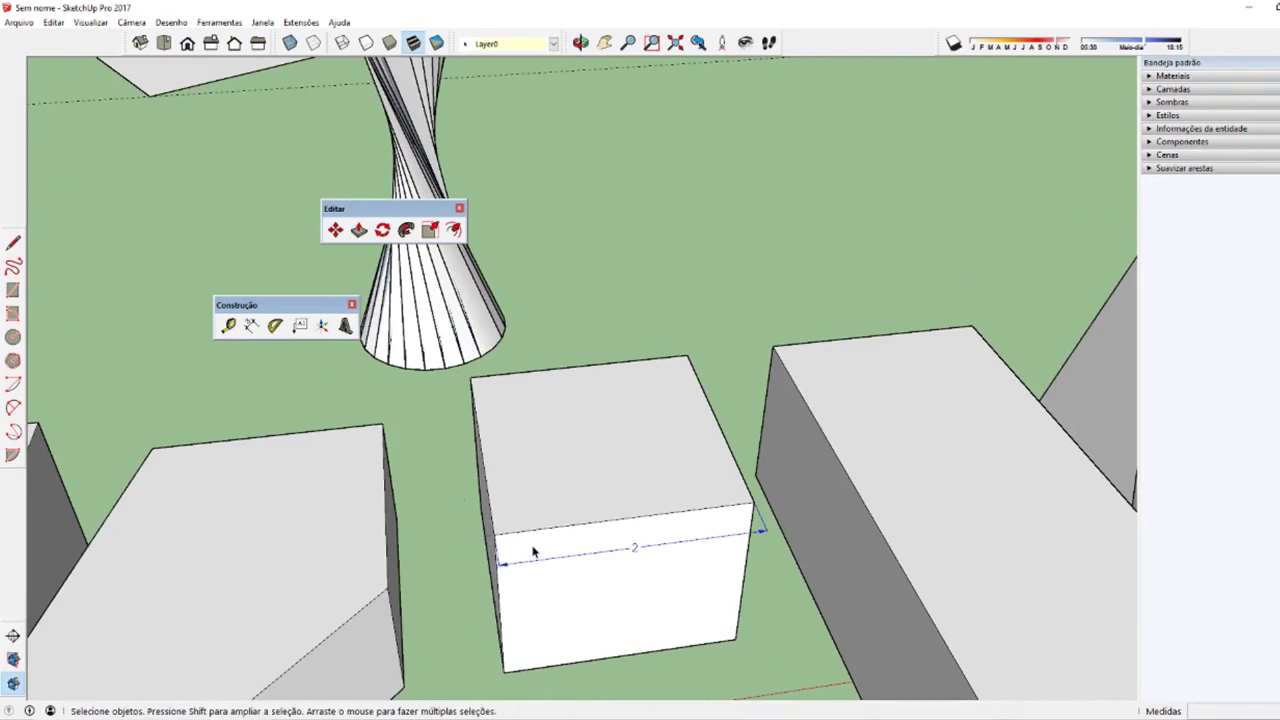
{"action": "key", "text": "Delete"}
Step: Switch to the XMind lesson map and look at the Deletar topic
{"action": "key", "text": "alt+Tab"}
{"action": "left_click", "coordinate": [512, 510]}
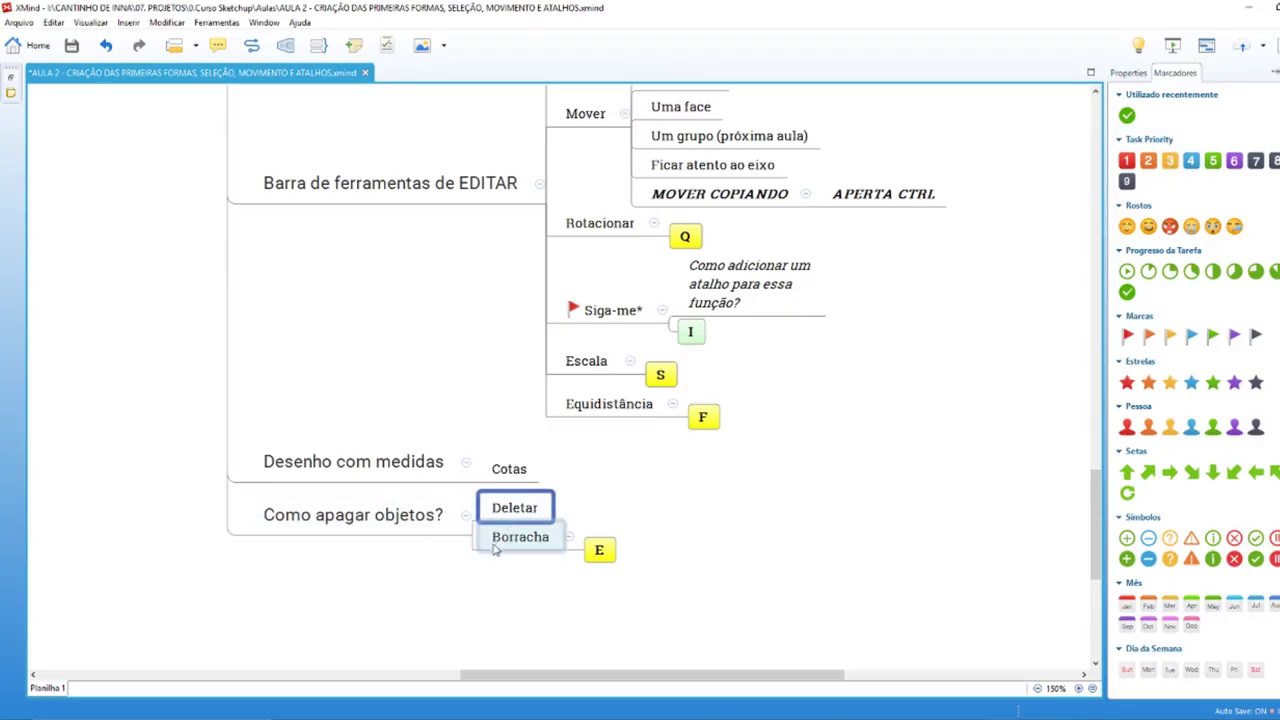
{"action": "left_click_drag", "start_coordinate": [494, 548], "coordinate": [497, 548]}
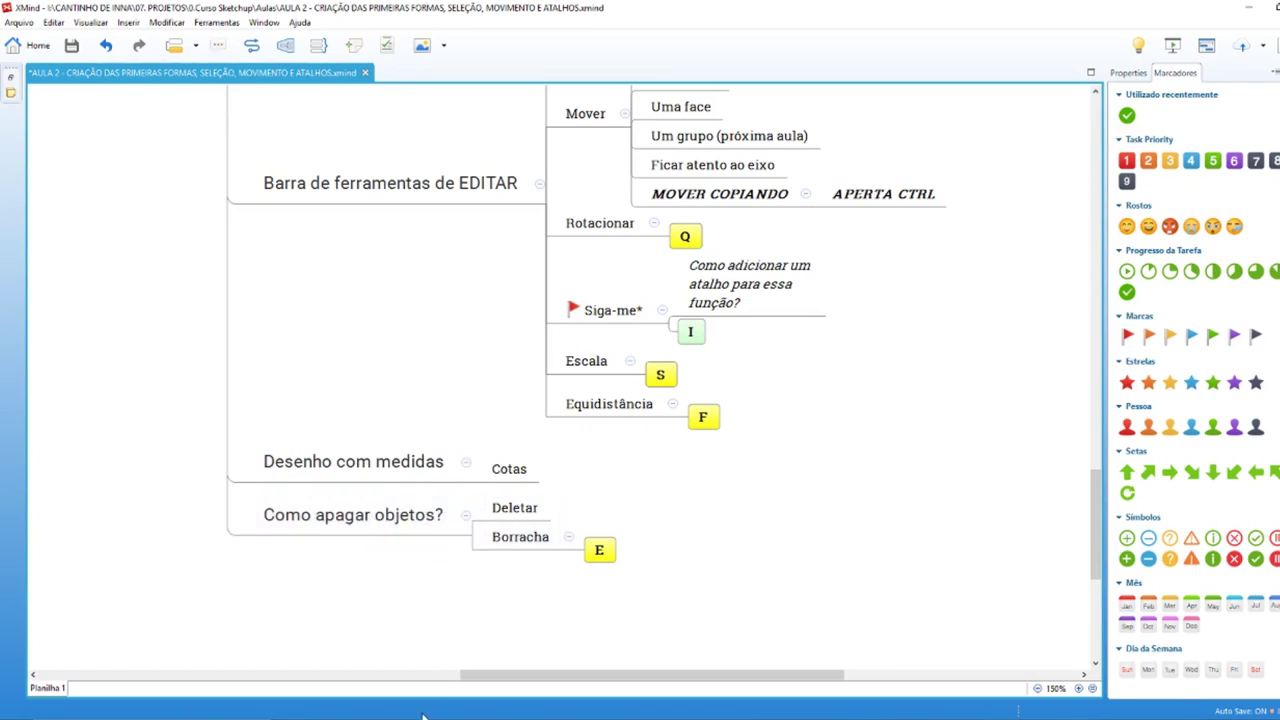
Step: Back in SketchUp, hide the twisted tower's edges with the Eraser for smooth surfaces
{"action": "left_click", "coordinate": [400, 666]}
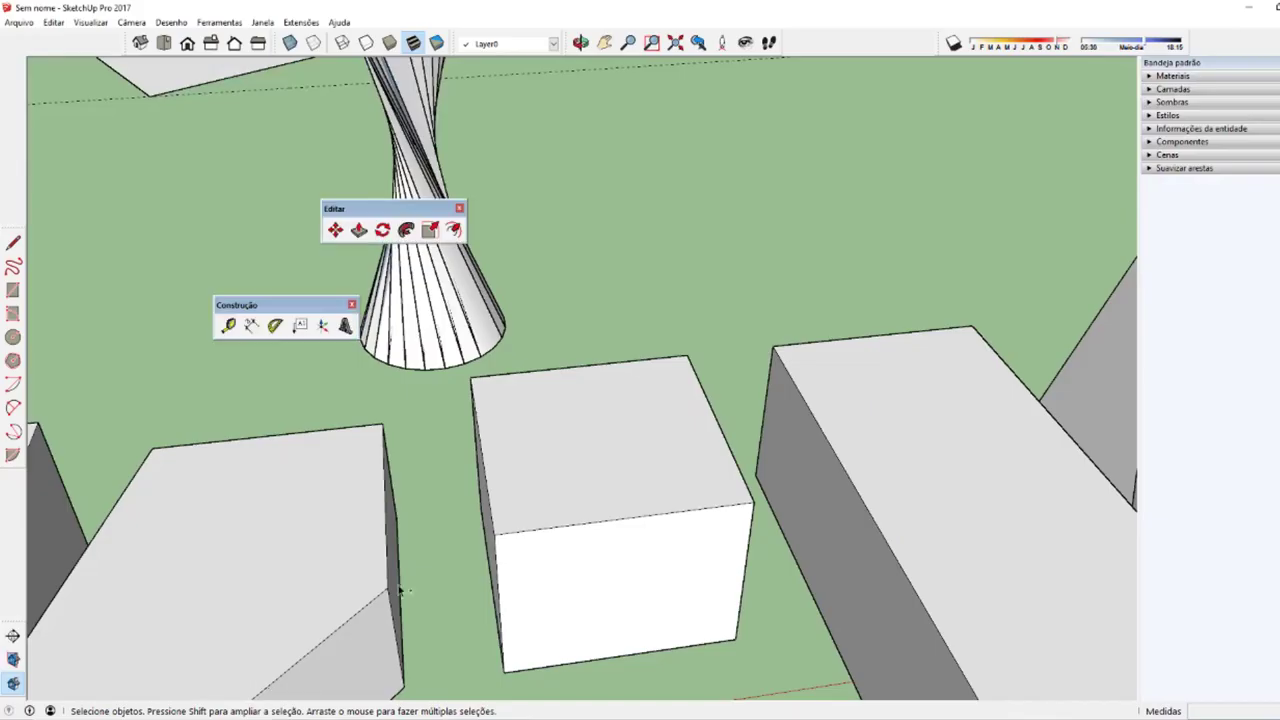
{"action": "mouse_move", "coordinate": [574, 531]}
{"action": "middle_mouse_down"}
{"action": "mouse_move", "coordinate": [579, 513]}
{"action": "mouse_move", "coordinate": [519, 393]}
{"action": "mouse_move", "coordinate": [604, 414]}
{"action": "middle_mouse_up"}
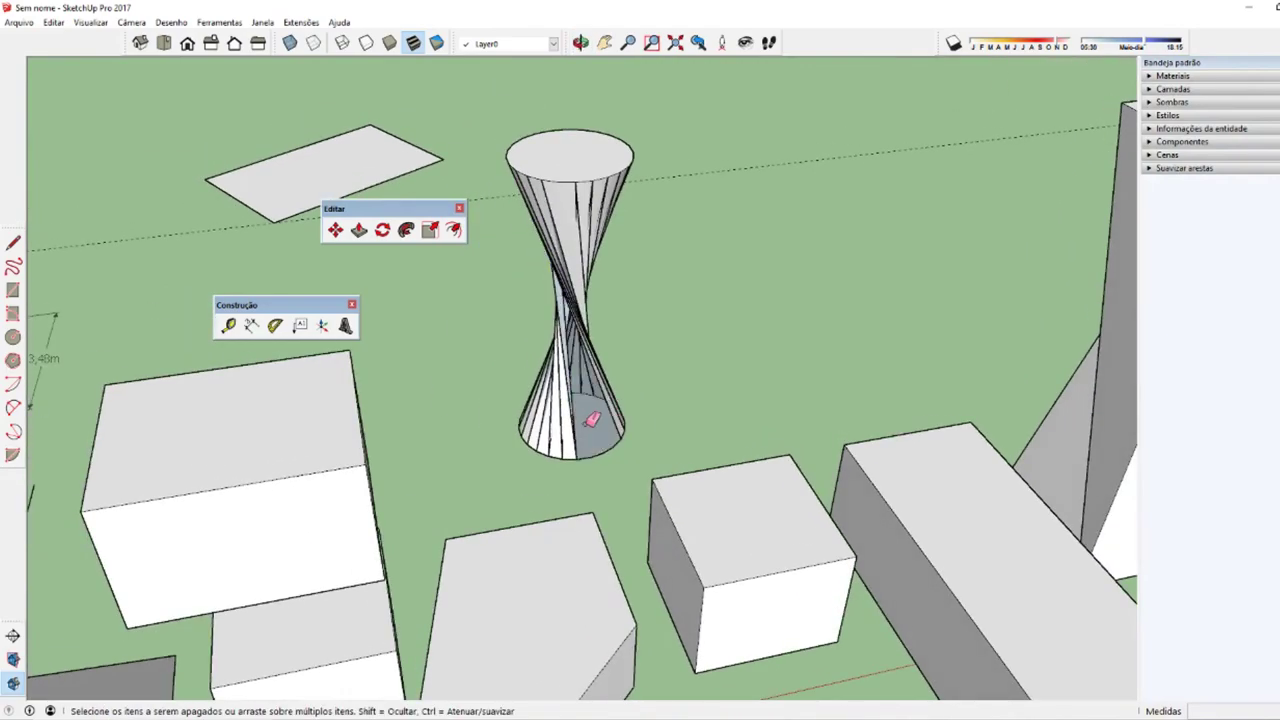
{"action": "mouse_move", "coordinate": [594, 420]}
{"action": "middle_mouse_down"}
{"action": "mouse_move", "coordinate": [583, 531]}
{"action": "mouse_move", "coordinate": [880, 477]}
{"action": "mouse_move", "coordinate": [297, 494]}
{"action": "mouse_move", "coordinate": [585, 553]}
{"action": "mouse_move", "coordinate": [571, 443]}
{"action": "mouse_move", "coordinate": [606, 466]}
{"action": "mouse_move", "coordinate": [565, 490]}
{"action": "middle_mouse_up"}
{"action": "key", "text": "e"}
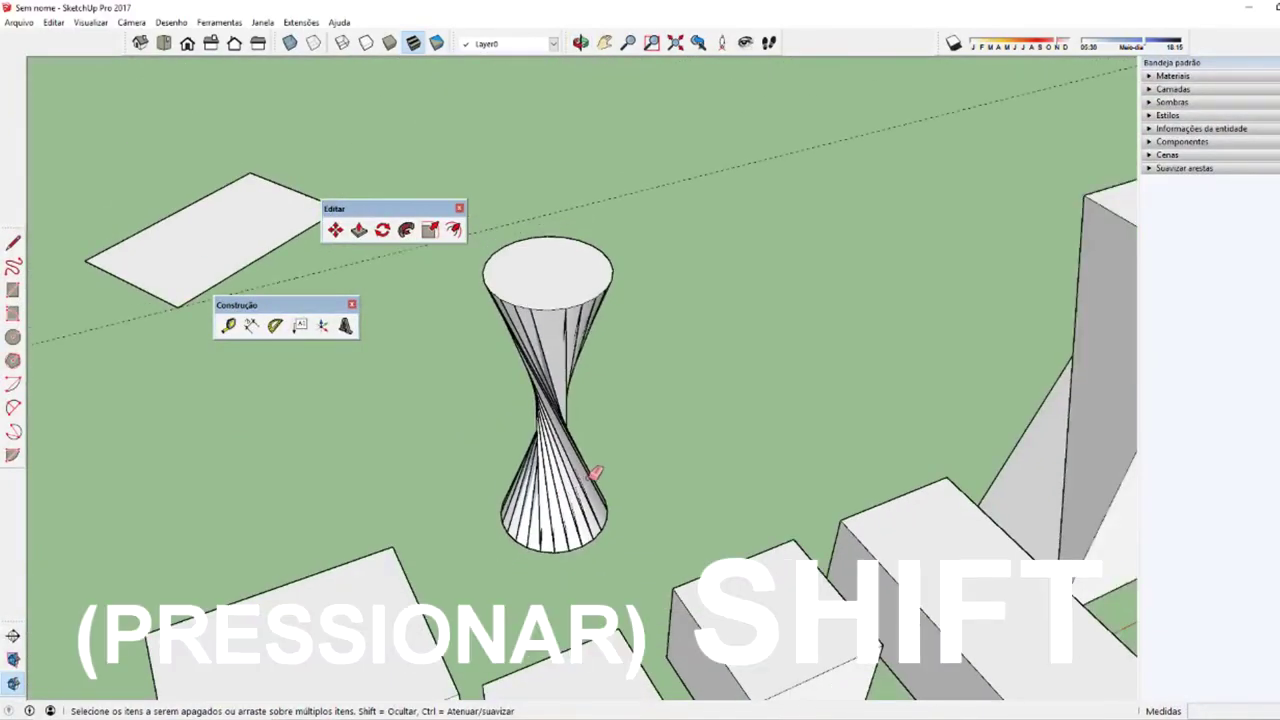
{"action": "mouse_move", "coordinate": [570, 484]}
{"action": "left_mouse_down", "text": "shift"}
{"action": "mouse_move", "coordinate": [586, 480]}
{"action": "mouse_move", "coordinate": [529, 480]}
{"action": "left_mouse_up", "text": "shift"}
{"action": "middle_click_drag", "start_coordinate": [529, 480], "coordinate": [805, 525]}
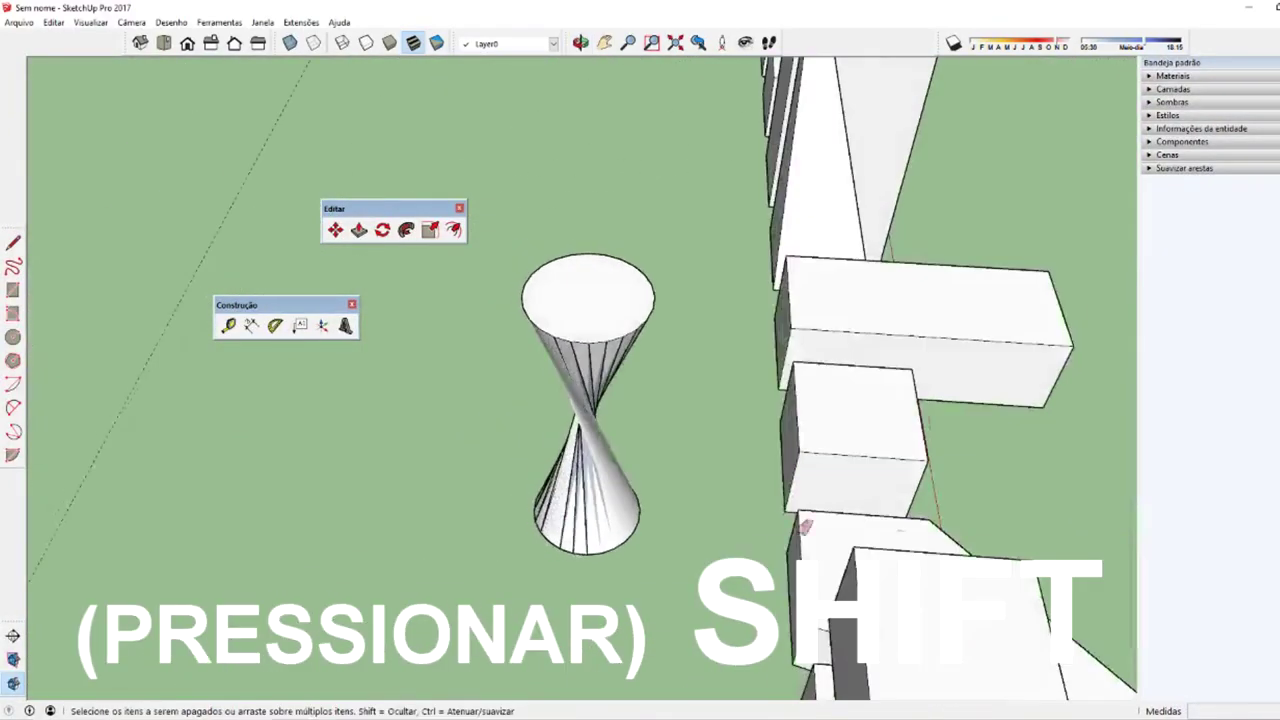
{"action": "left_click_drag", "start_coordinate": [549, 508], "coordinate": [556, 504], "text": "shift"}
{"action": "mouse_move", "coordinate": [897, 423]}
{"action": "middle_mouse_down"}
{"action": "mouse_move", "coordinate": [286, 549]}
{"action": "mouse_move", "coordinate": [509, 505]}
{"action": "middle_mouse_up"}
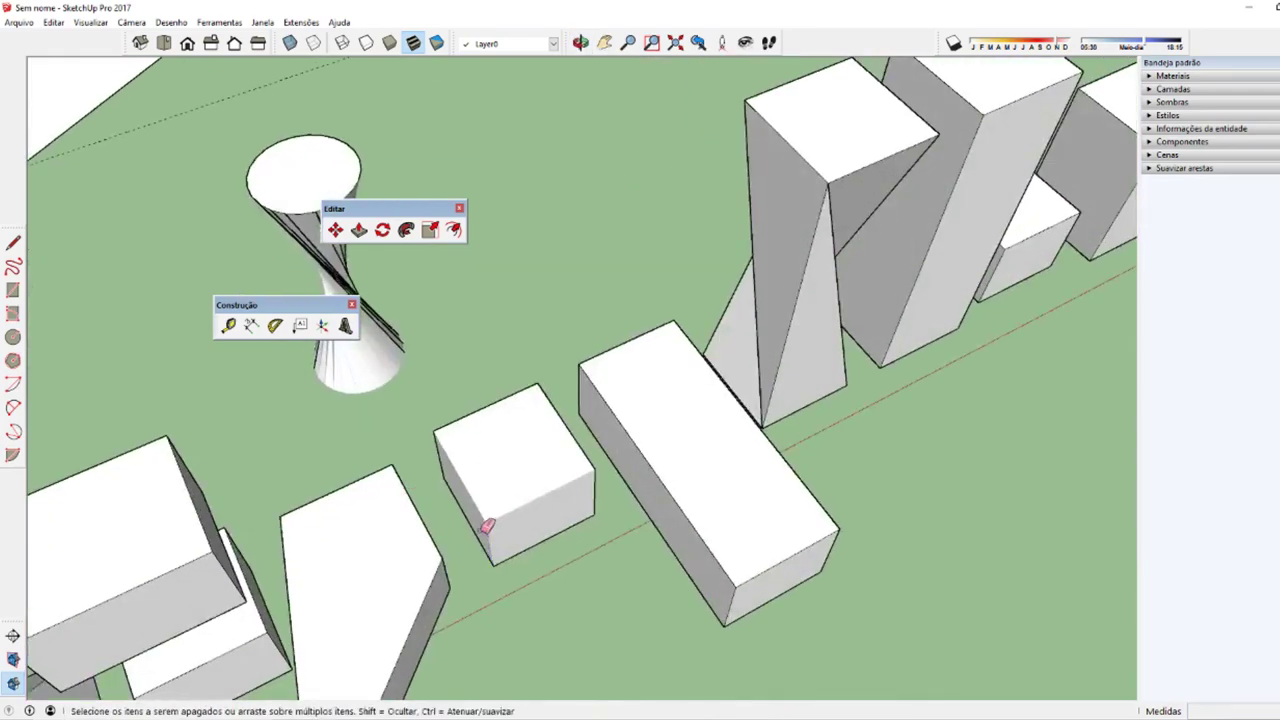
Step: Select the box's top and front faces, then bring up the Visualizar menu
{"action": "scroll", "coordinate": [560, 482], "scroll_direction": "up", "scroll_amount": 2}
{"action": "key", "text": "space"}
{"action": "left_click", "coordinate": [521, 485]}
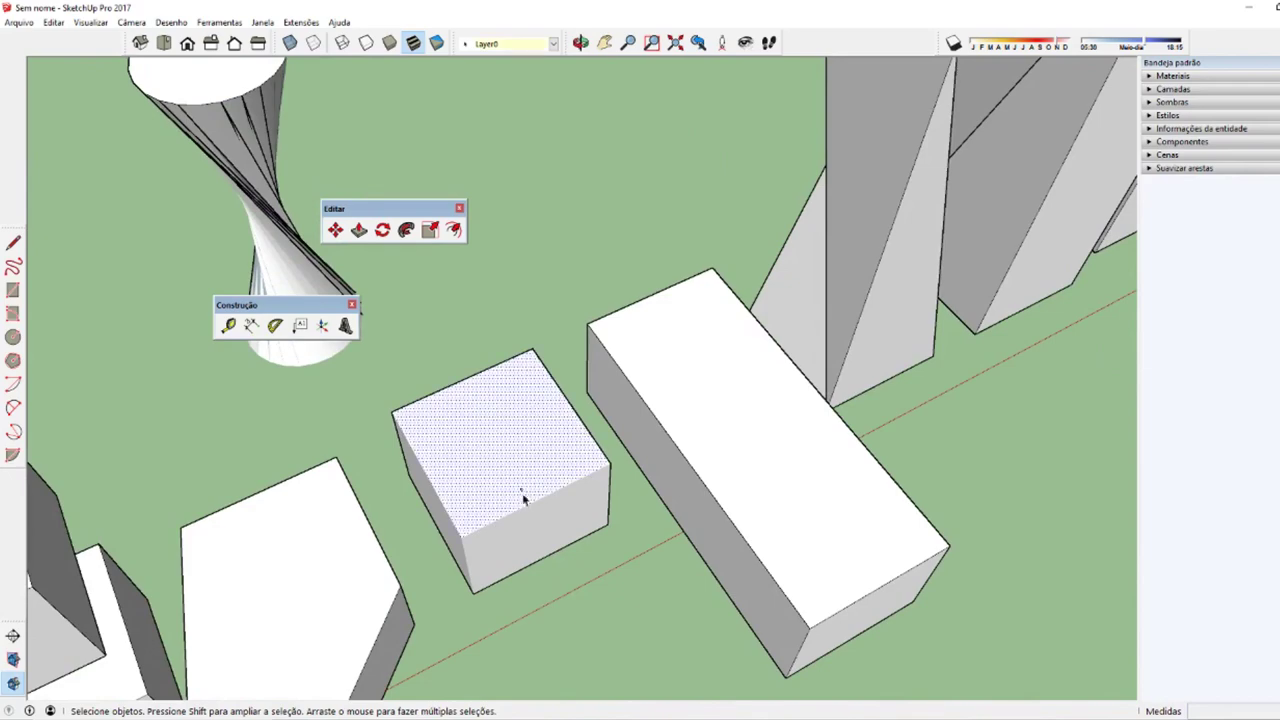
{"action": "left_click", "coordinate": [524, 509]}
{"action": "scroll", "coordinate": [526, 510], "scroll_direction": "up", "scroll_amount": 2}
{"action": "scroll", "coordinate": [560, 508], "scroll_direction": "up", "scroll_amount": 2}
{"action": "scroll", "coordinate": [554, 500], "scroll_direction": "up", "scroll_amount": 1}
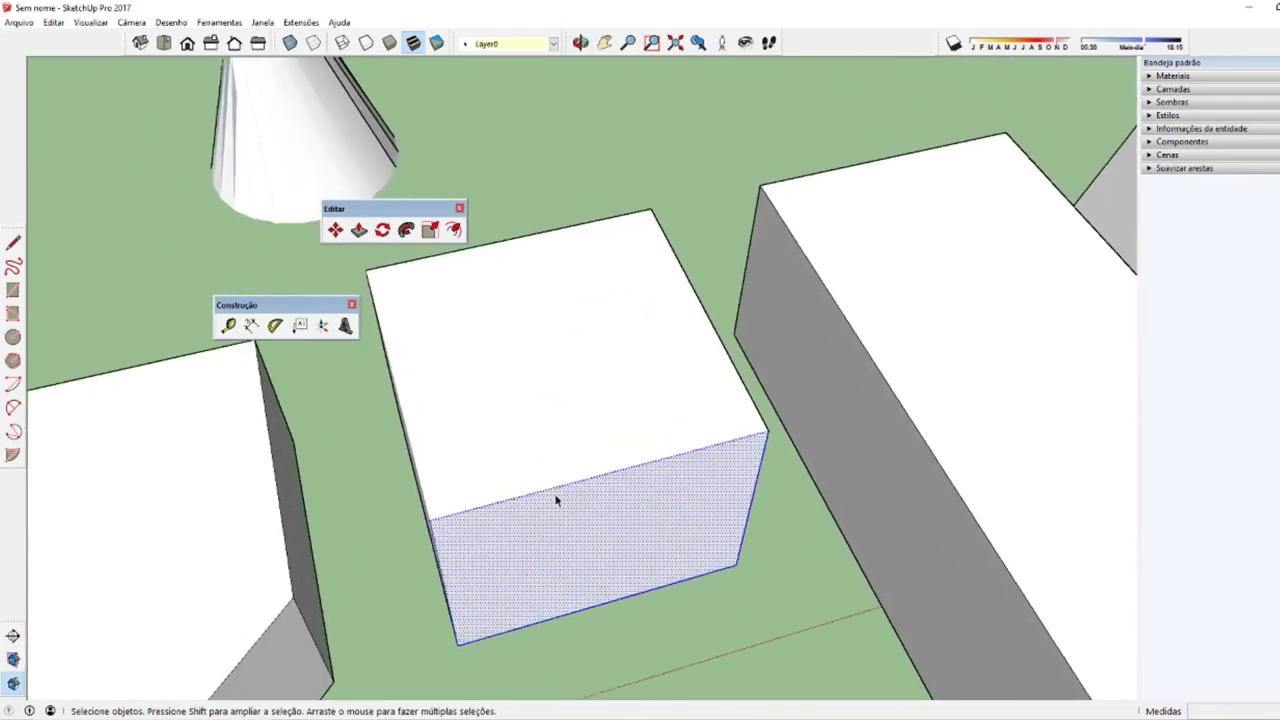
{"action": "scroll", "coordinate": [550, 495], "scroll_direction": "up", "scroll_amount": 1}
{"action": "left_click", "coordinate": [547, 490]}
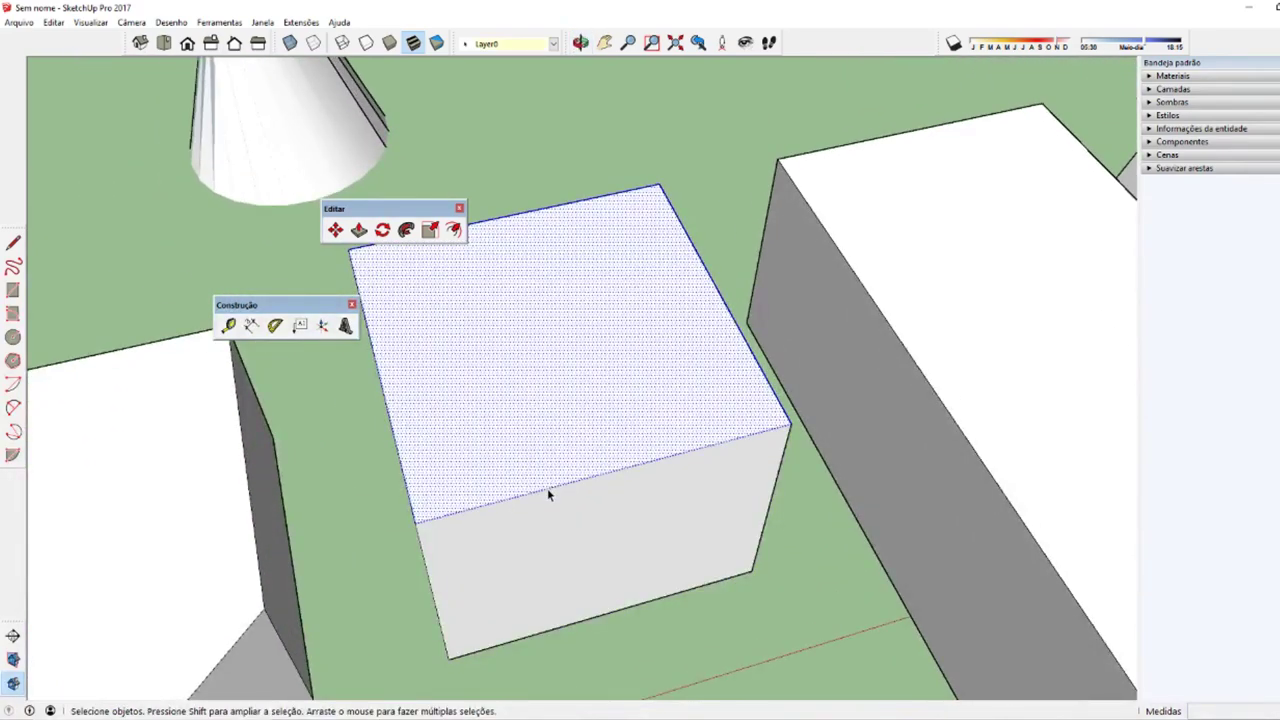
{"action": "left_click", "coordinate": [90, 22]}
Step: Turn on Geometria oculta and Reexibir the box's dotted hidden edges
{"action": "left_click", "coordinate": [109, 74]}
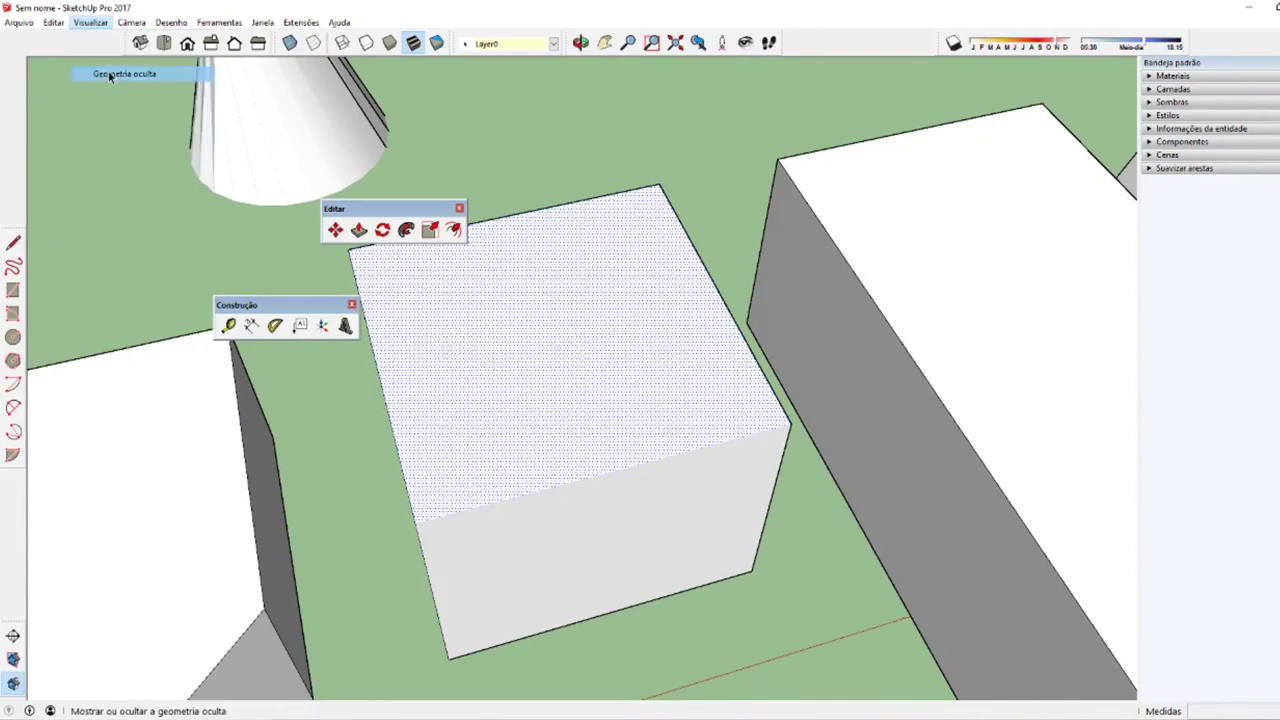
{"action": "left_click", "coordinate": [520, 497]}
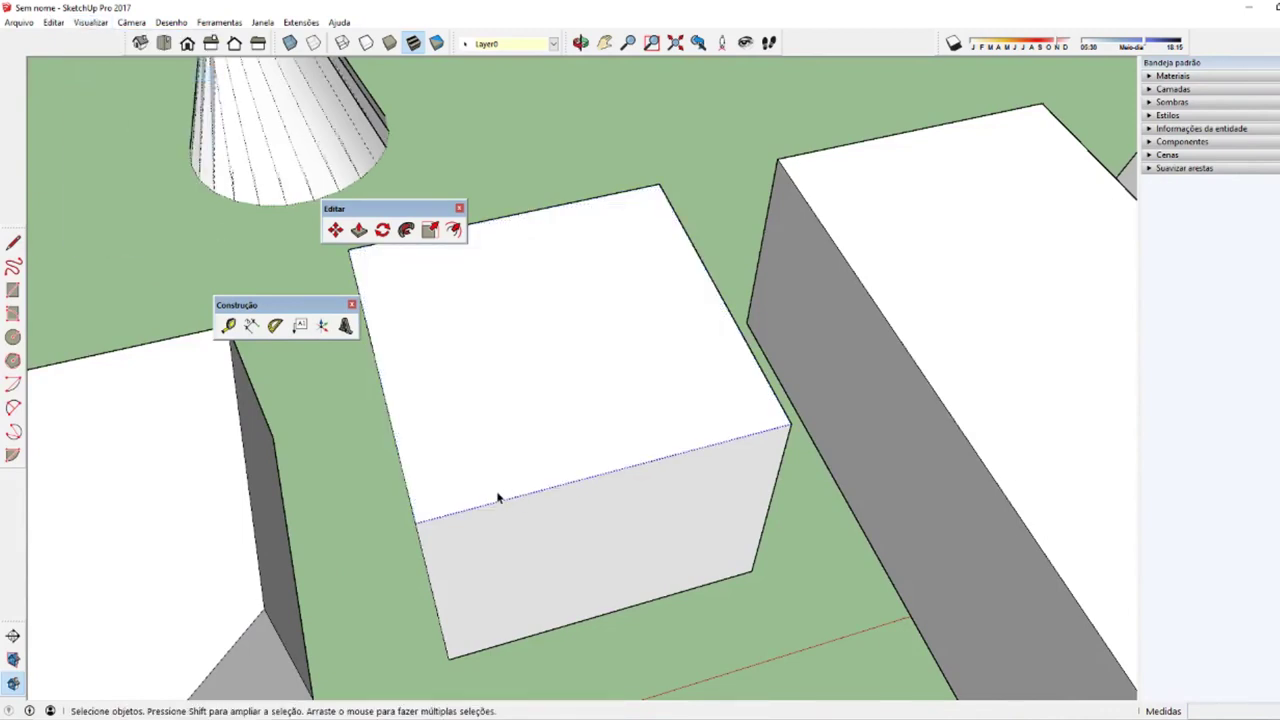
{"action": "right_click", "coordinate": [558, 490]}
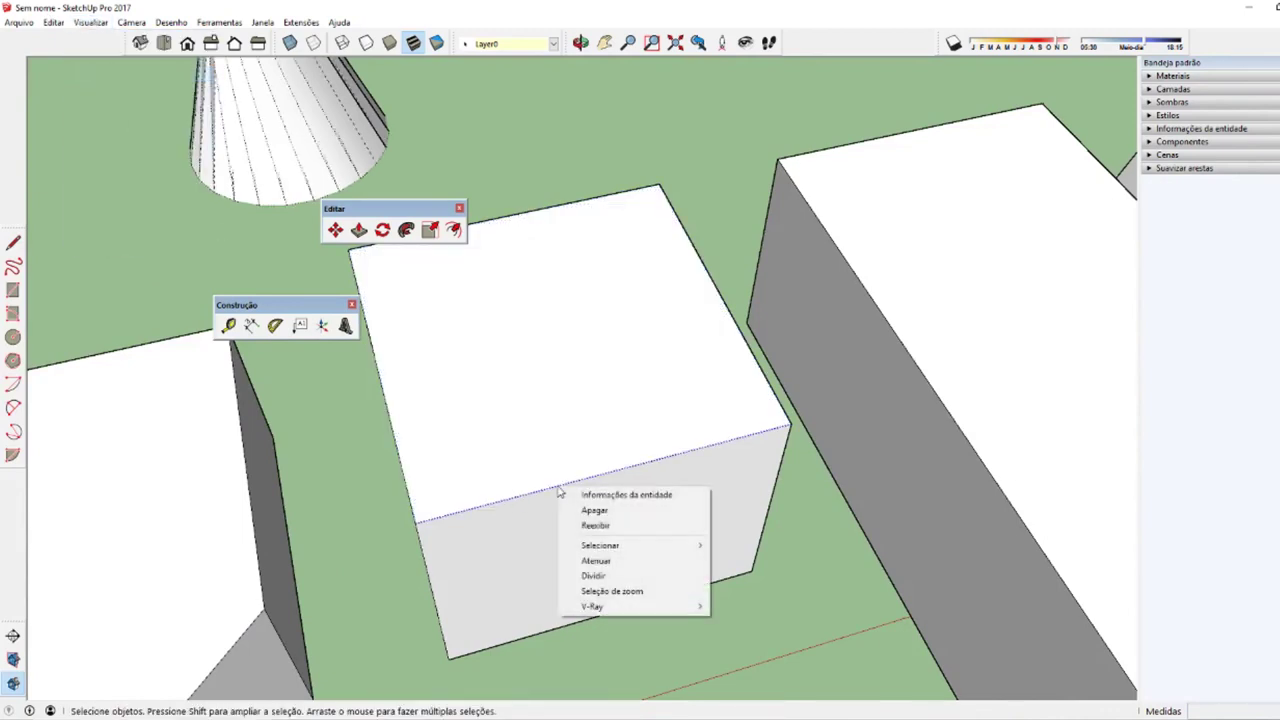
{"action": "left_click", "coordinate": [595, 522]}
{"action": "middle_click_drag", "start_coordinate": [463, 517], "coordinate": [613, 382]}
{"action": "left_click", "coordinate": [633, 371]}
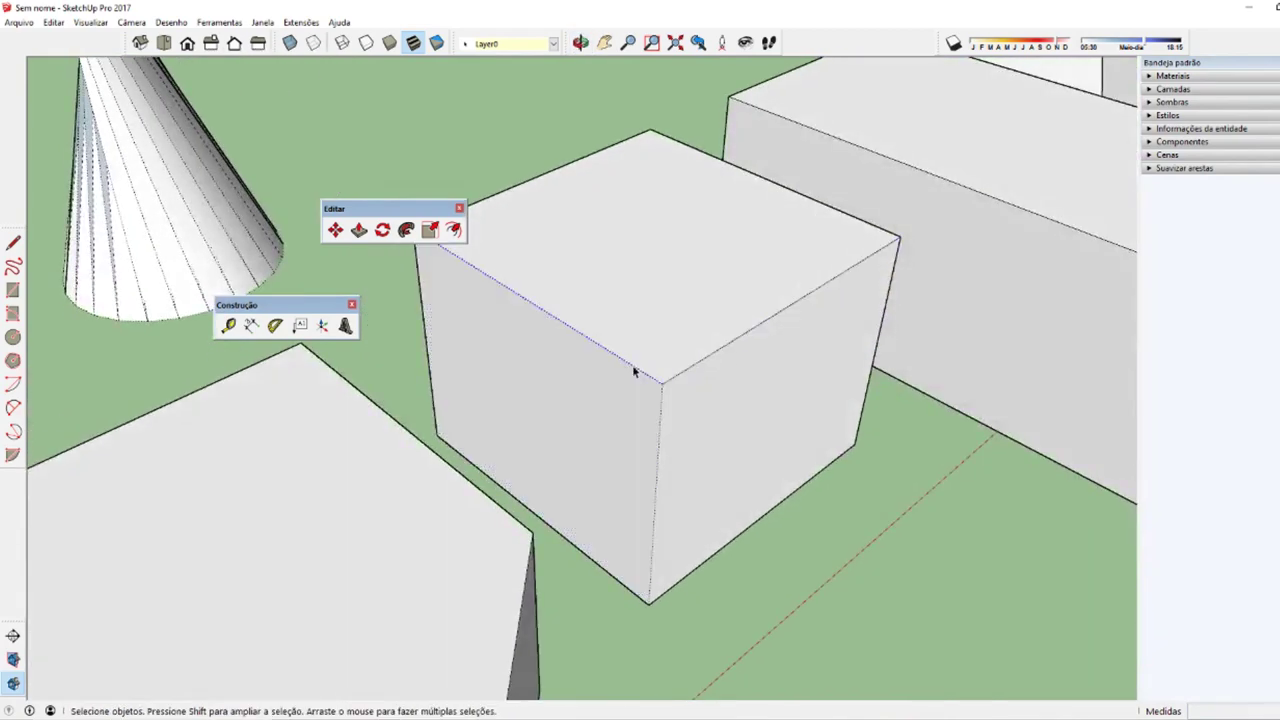
{"action": "right_click", "coordinate": [662, 418]}
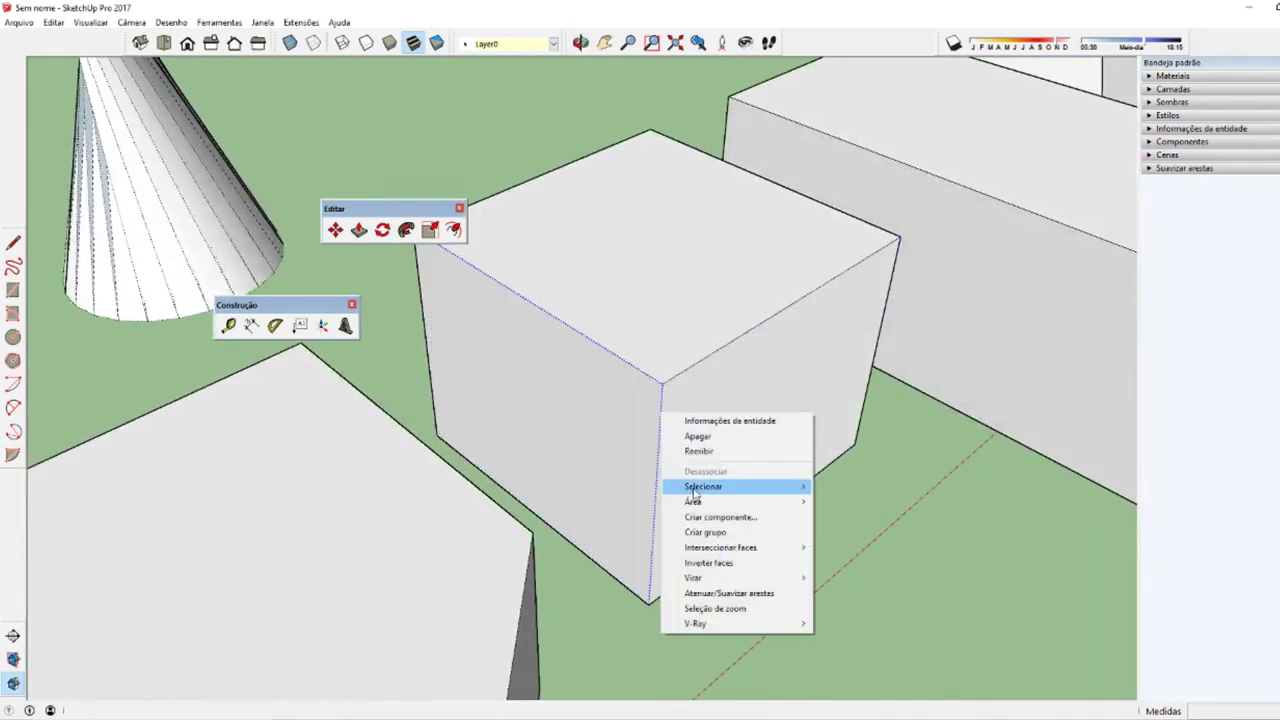
{"action": "left_click", "coordinate": [706, 452]}
{"action": "middle_click_drag", "start_coordinate": [667, 437], "coordinate": [600, 380]}
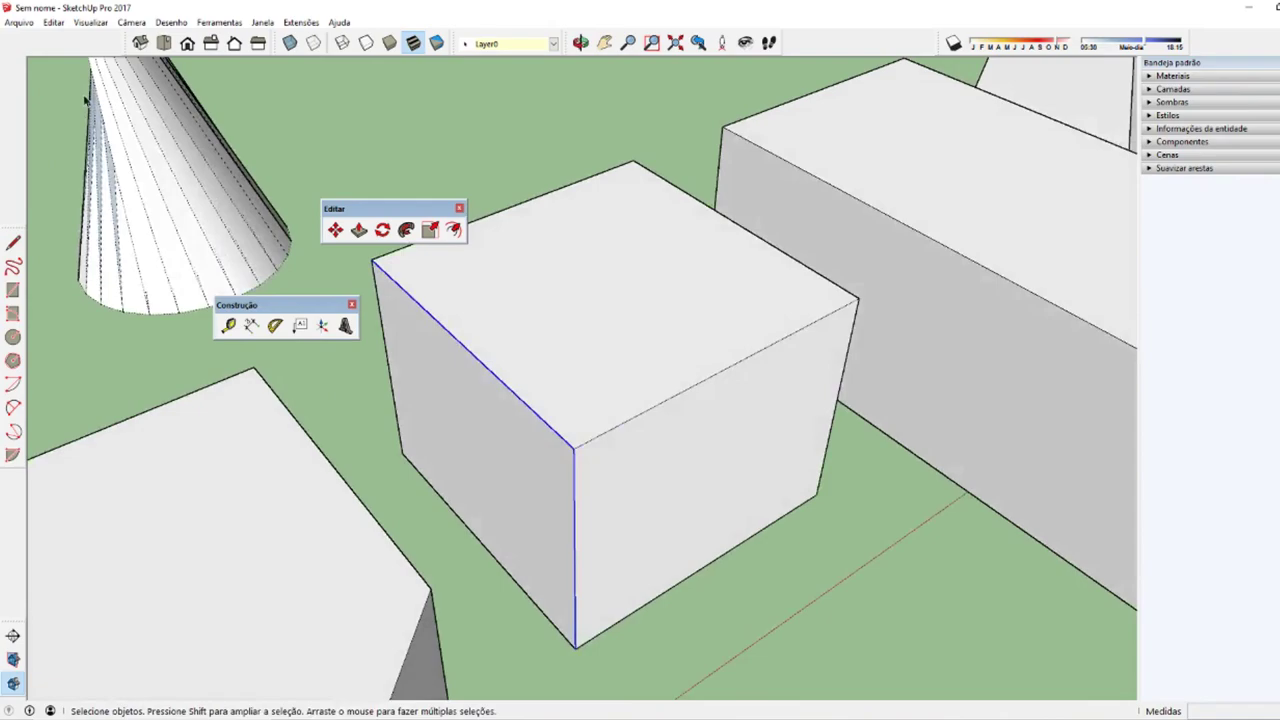
Step: Turn Geometria oculta off and zoom out to view the whole scene
{"action": "left_click", "coordinate": [90, 22]}
{"action": "left_click", "coordinate": [125, 73]}
{"action": "scroll", "coordinate": [400, 380], "scroll_direction": "down", "scroll_amount": 3}
{"action": "scroll", "coordinate": [566, 429], "scroll_direction": "down", "scroll_amount": 2}
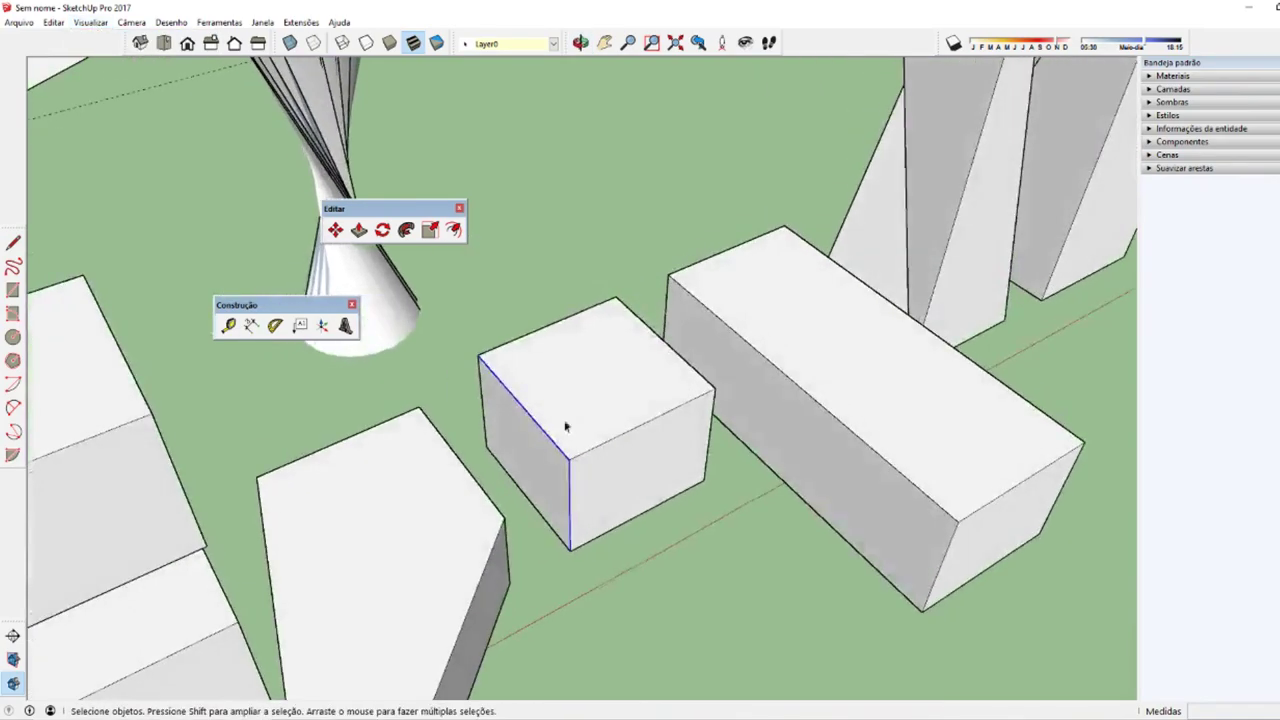
{"action": "mouse_move", "coordinate": [566, 429]}
{"action": "middle_mouse_down"}
{"action": "mouse_move", "coordinate": [490, 387]}
{"action": "mouse_move", "coordinate": [466, 480]}
{"action": "mouse_move", "coordinate": [600, 437]}
{"action": "mouse_move", "coordinate": [432, 397]}
{"action": "mouse_move", "coordinate": [760, 450]}
{"action": "mouse_move", "coordinate": [883, 510]}
{"action": "middle_mouse_up"}
{"action": "scroll", "coordinate": [883, 510], "scroll_direction": "up", "scroll_amount": 3}
{"action": "scroll", "coordinate": [846, 491], "scroll_direction": "up", "scroll_amount": 2}
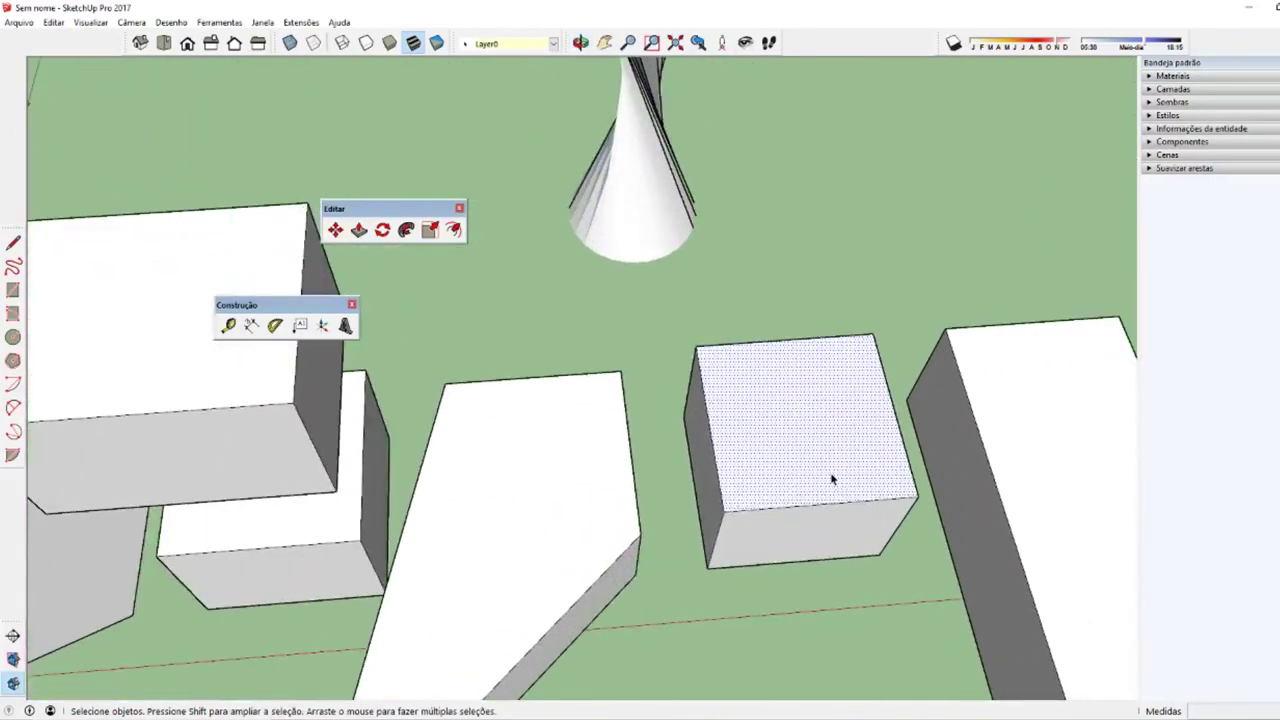
{"action": "scroll", "coordinate": [834, 477], "scroll_direction": "up", "scroll_amount": 1}
{"action": "scroll", "coordinate": [757, 486], "scroll_direction": "up", "scroll_amount": 2}
{"action": "scroll", "coordinate": [797, 450], "scroll_direction": "down", "scroll_amount": 2}
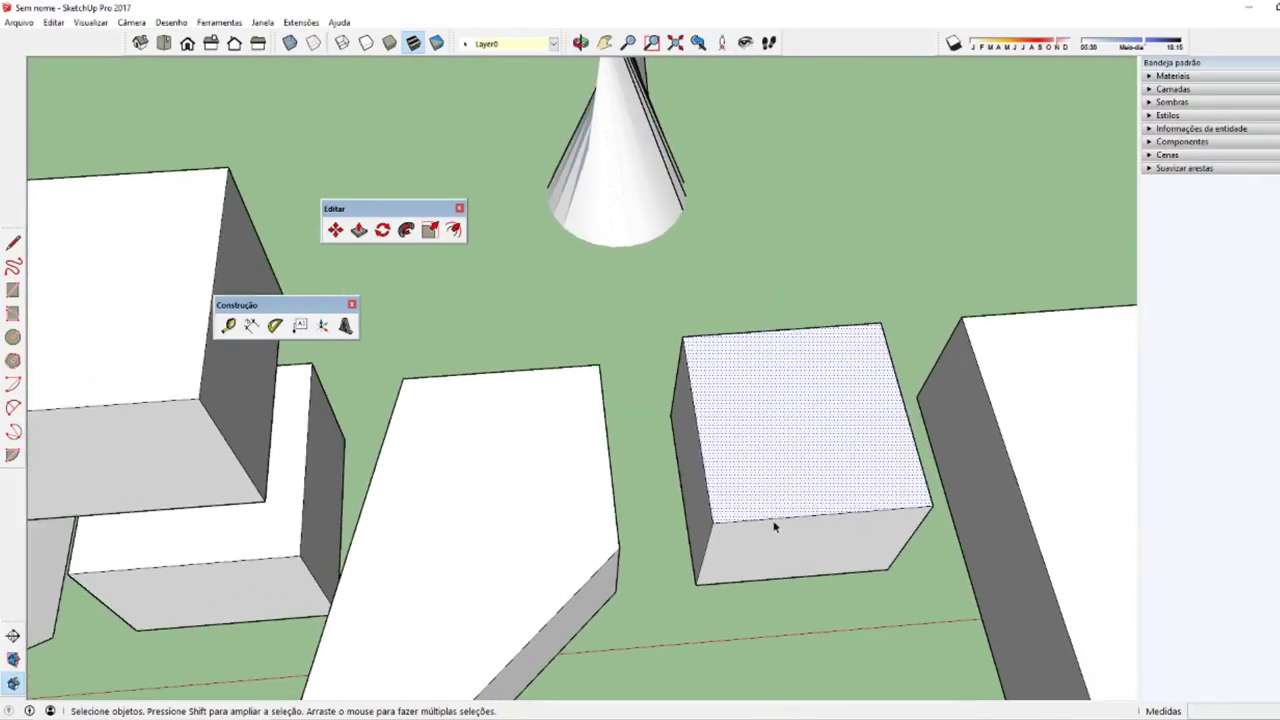
{"action": "scroll", "coordinate": [778, 514], "scroll_direction": "down", "scroll_amount": 2}
{"action": "scroll", "coordinate": [854, 526], "scroll_direction": "down", "scroll_amount": 3}
{"action": "mouse_move", "coordinate": [854, 526]}
{"action": "middle_mouse_down"}
{"action": "mouse_move", "coordinate": [380, 569]}
{"action": "mouse_move", "coordinate": [615, 484]}
{"action": "middle_mouse_up"}
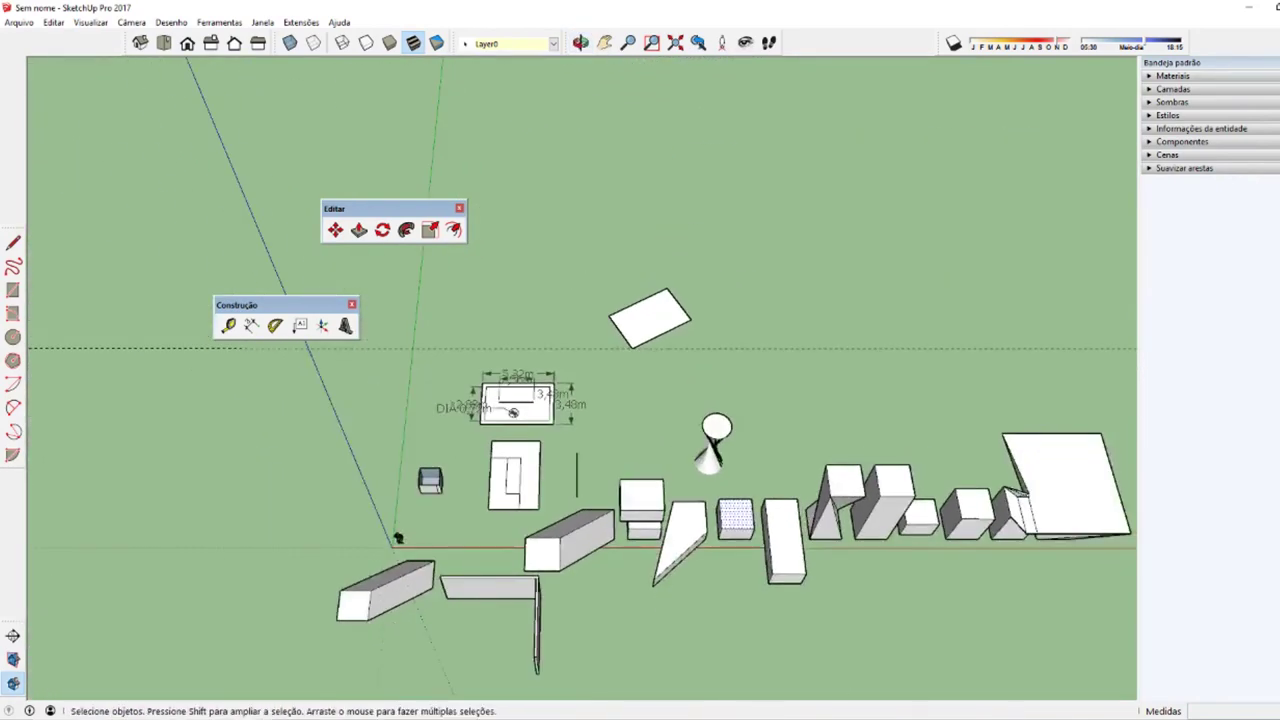
{"action": "left_click", "coordinate": [1030, 668]}
{"action": "scroll", "coordinate": [546, 526], "scroll_direction": "down", "scroll_amount": 5}
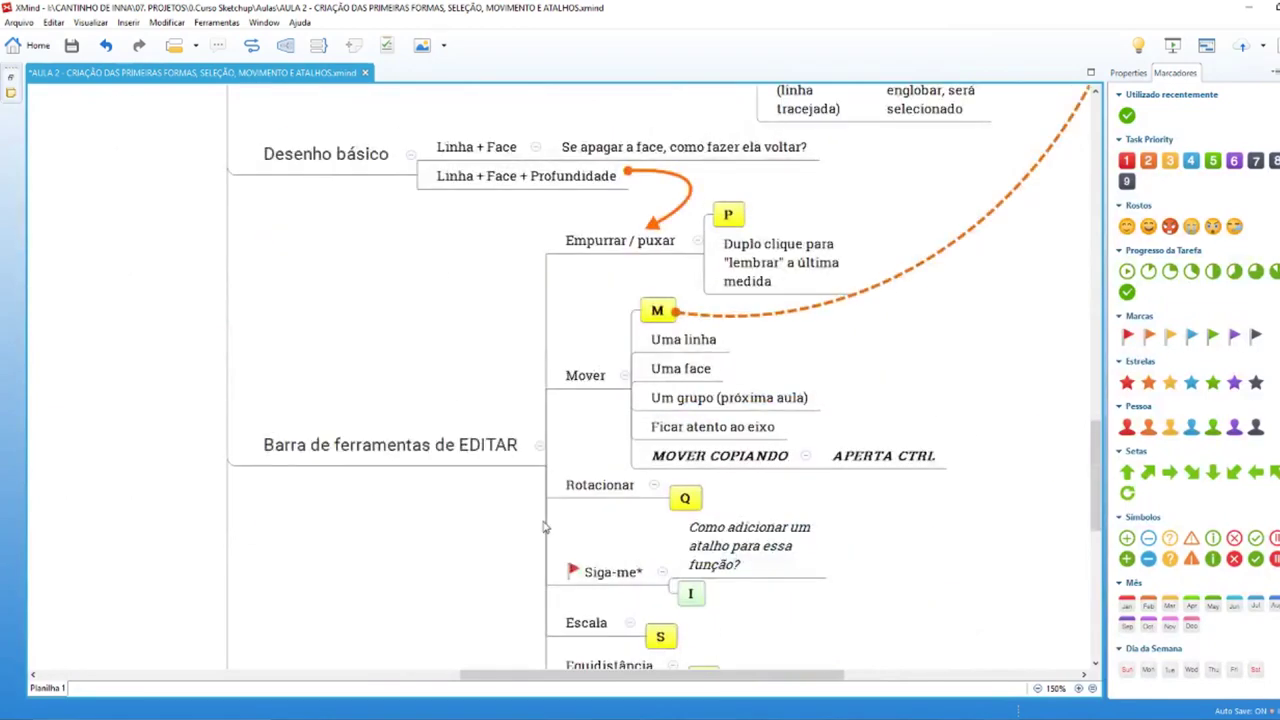
{"action": "scroll", "coordinate": [546, 526], "scroll_direction": "up", "scroll_amount": 2}
{"action": "scroll", "coordinate": [490, 550], "scroll_direction": "up", "scroll_amount": 2}
{"action": "scroll", "coordinate": [480, 545], "scroll_direction": "up", "scroll_amount": 2}
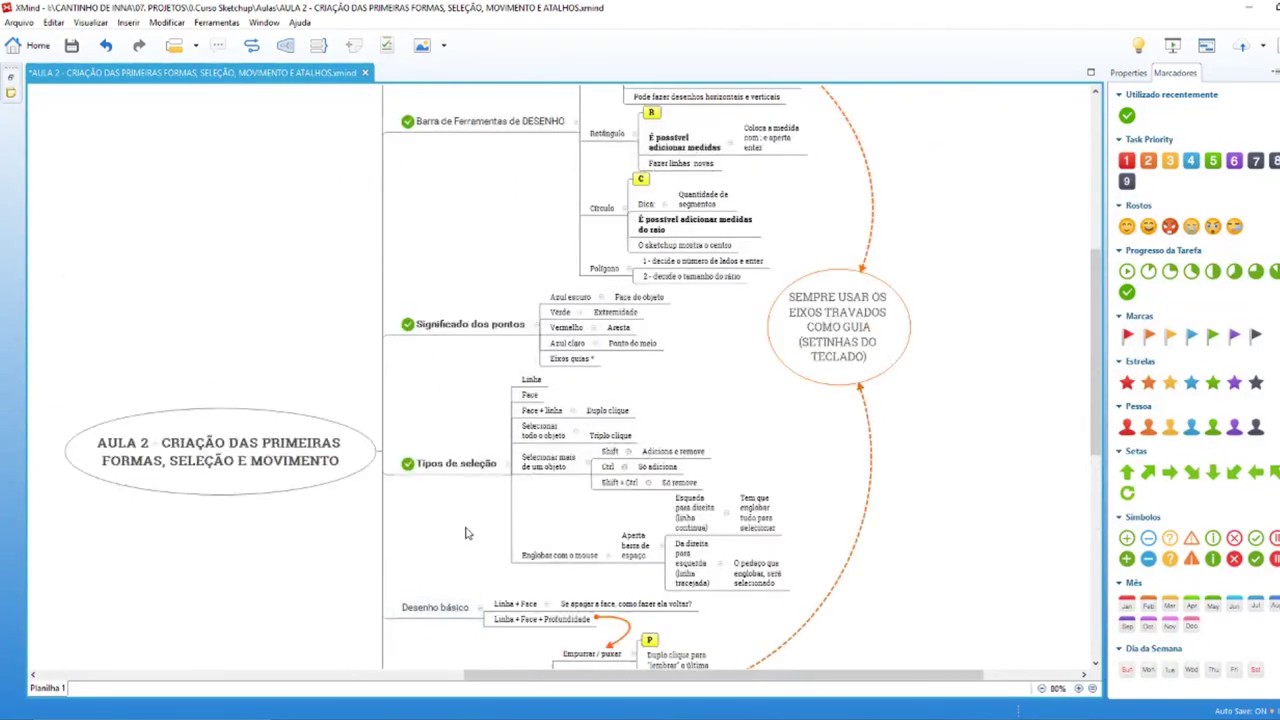
{"action": "scroll", "coordinate": [470, 540], "scroll_direction": "down", "scroll_amount": 3}
{"action": "scroll", "coordinate": [460, 533], "scroll_direction": "down", "scroll_amount": 1}
{"action": "scroll", "coordinate": [460, 533], "scroll_direction": "up", "scroll_amount": 2}
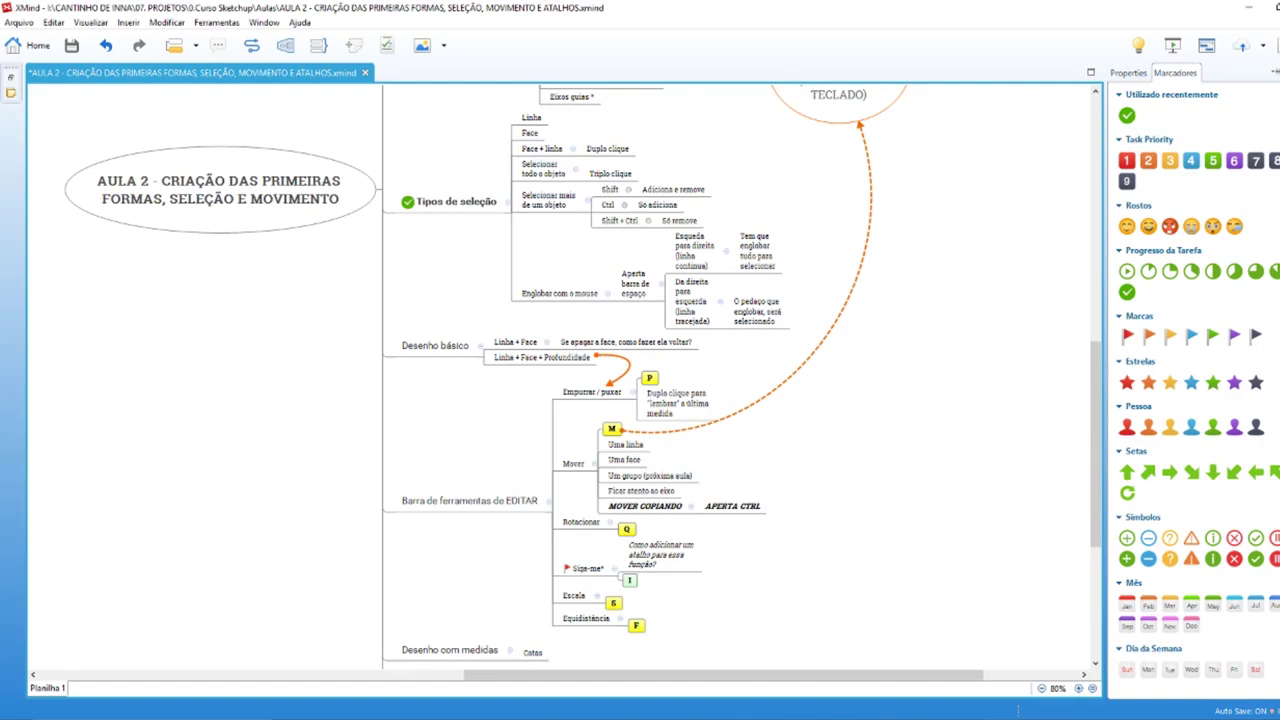
{"action": "left_click", "coordinate": [240, 675]}
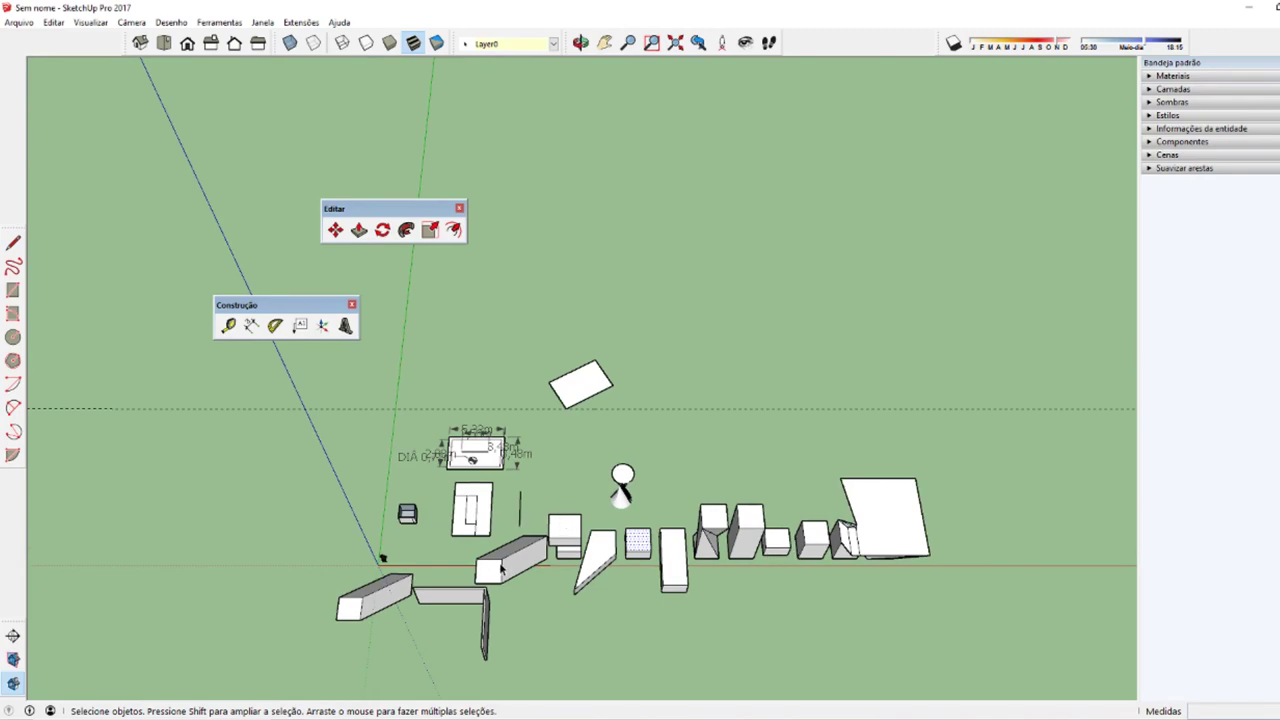
Step: From a top view, copy the square face three times to the left along the ground
{"action": "scroll", "coordinate": [510, 582], "scroll_direction": "up", "scroll_amount": 3}
{"action": "middle_click_drag", "start_coordinate": [831, 515], "coordinate": [820, 502]}
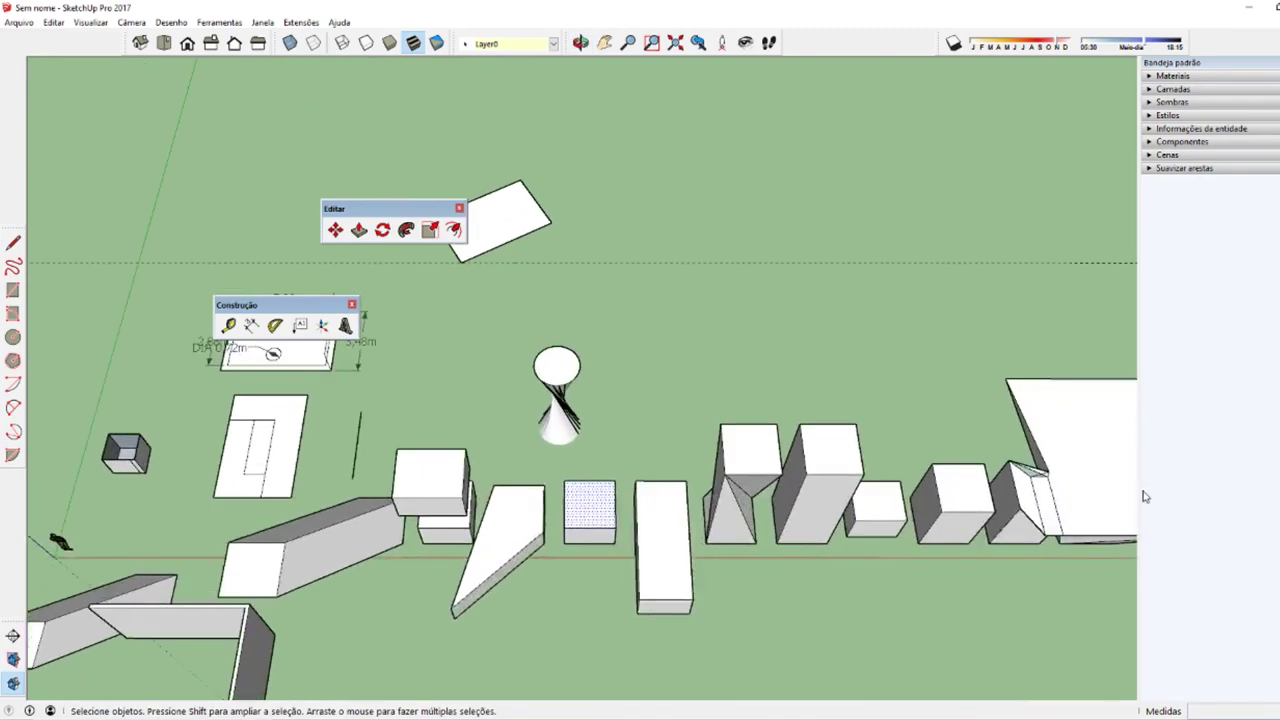
{"action": "middle_click_drag", "start_coordinate": [586, 514], "coordinate": [77, 635]}
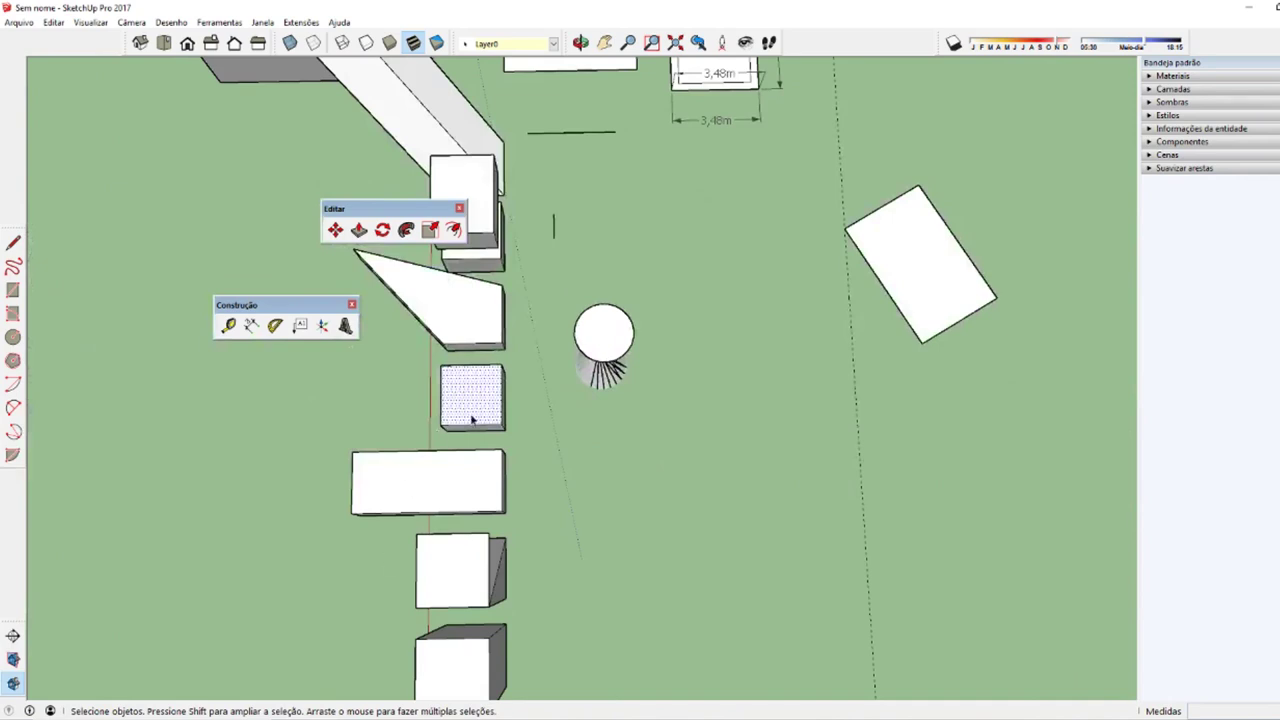
{"action": "key", "text": "m"}
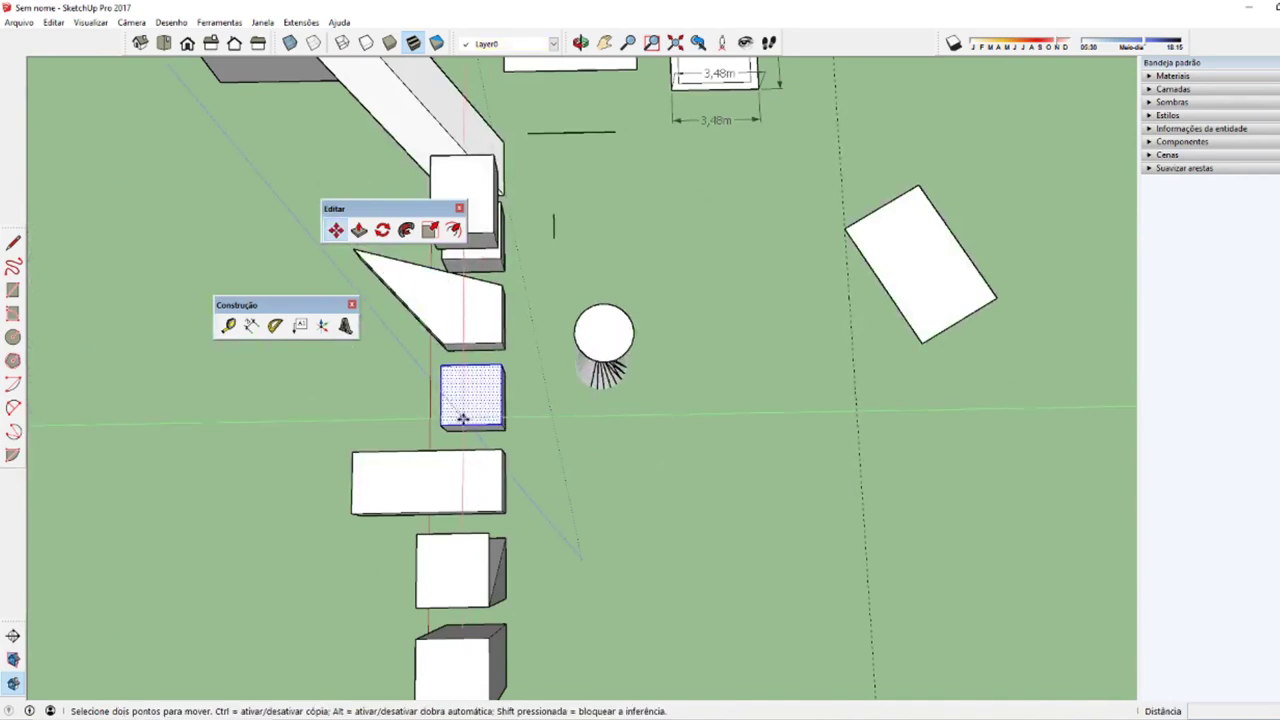
{"action": "left_click", "coordinate": [505, 426]}
{"action": "key", "text": "ctrl"}
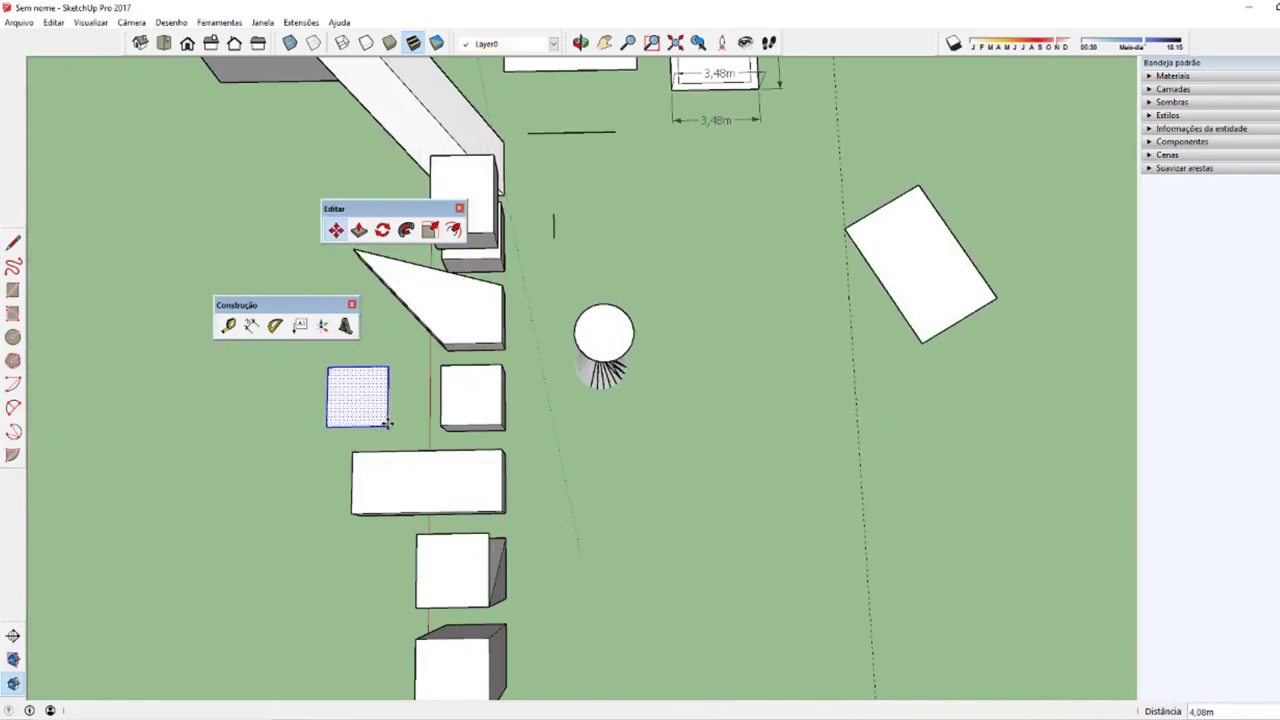
{"action": "left_click", "coordinate": [388, 426]}
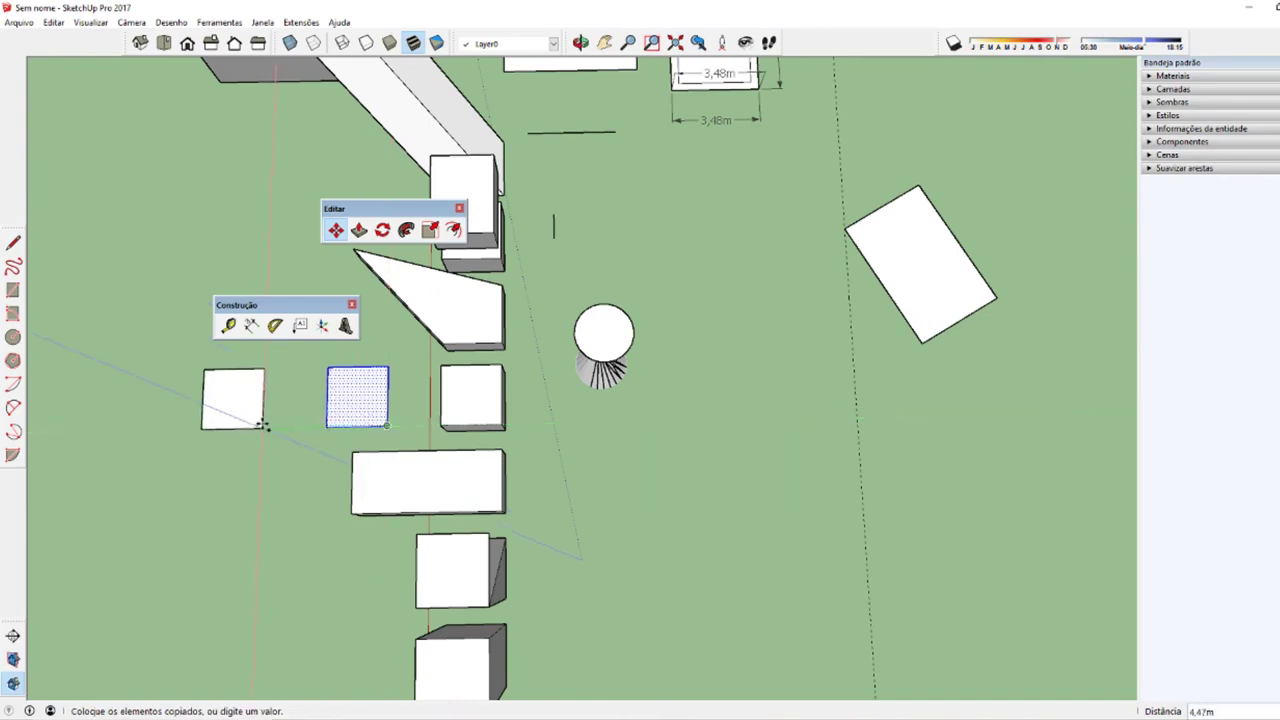
{"action": "left_click", "coordinate": [259, 430]}
{"action": "left_click", "coordinate": [259, 430]}
{"action": "left_click", "coordinate": [148, 430]}
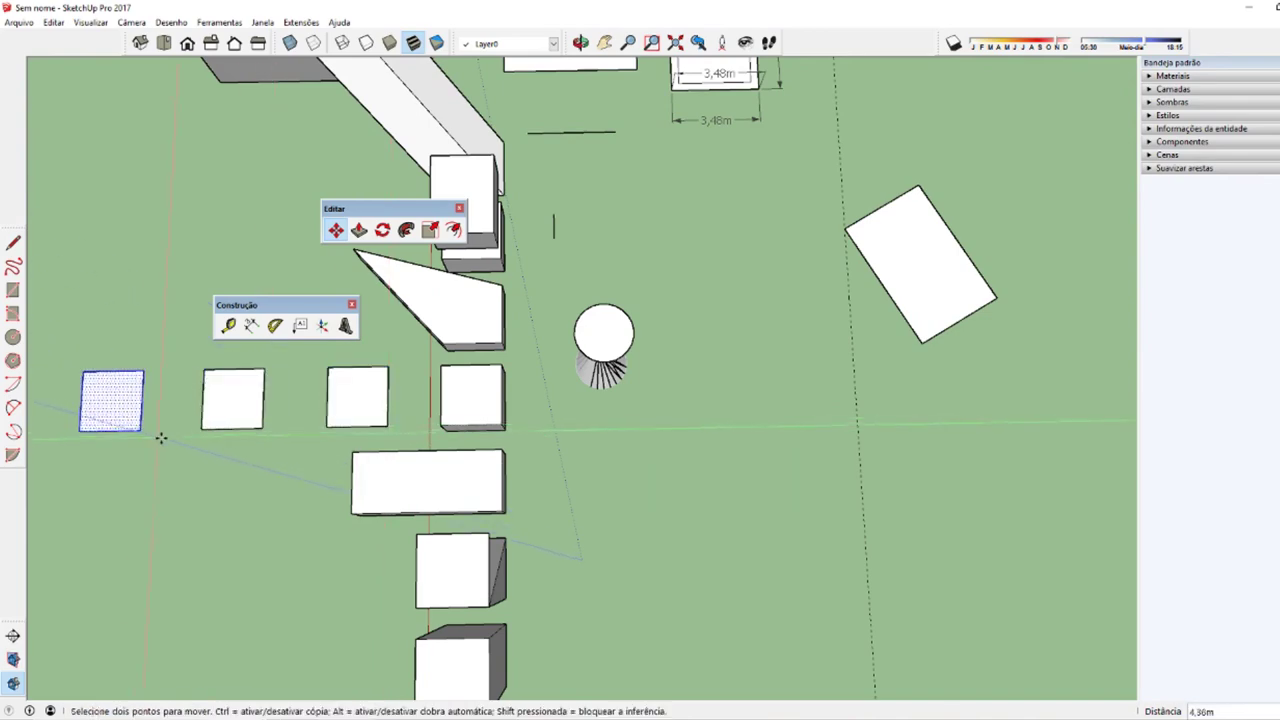
{"action": "mouse_move", "coordinate": [160, 437]}
{"action": "middle_mouse_down"}
{"action": "mouse_move", "coordinate": [477, 423]}
{"action": "mouse_move", "coordinate": [649, 338]}
{"action": "middle_mouse_up"}
{"action": "key", "text": "space"}
Step: Copy the square face twice more to the right, extending the row
{"action": "middle_click_drag", "start_coordinate": [505, 390], "coordinate": [714, 429]}
{"action": "key", "text": "m"}
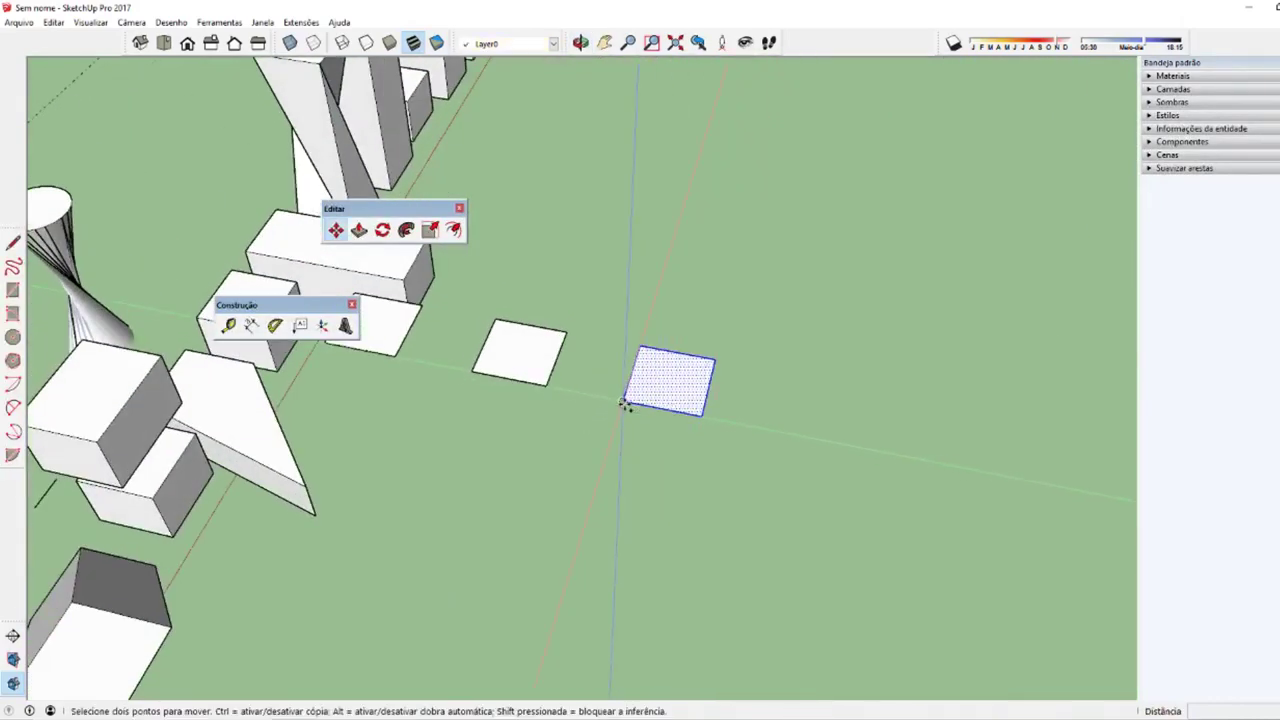
{"action": "left_click", "coordinate": [623, 403]}
{"action": "key", "text": "ctrl"}
{"action": "left_click", "coordinate": [751, 420]}
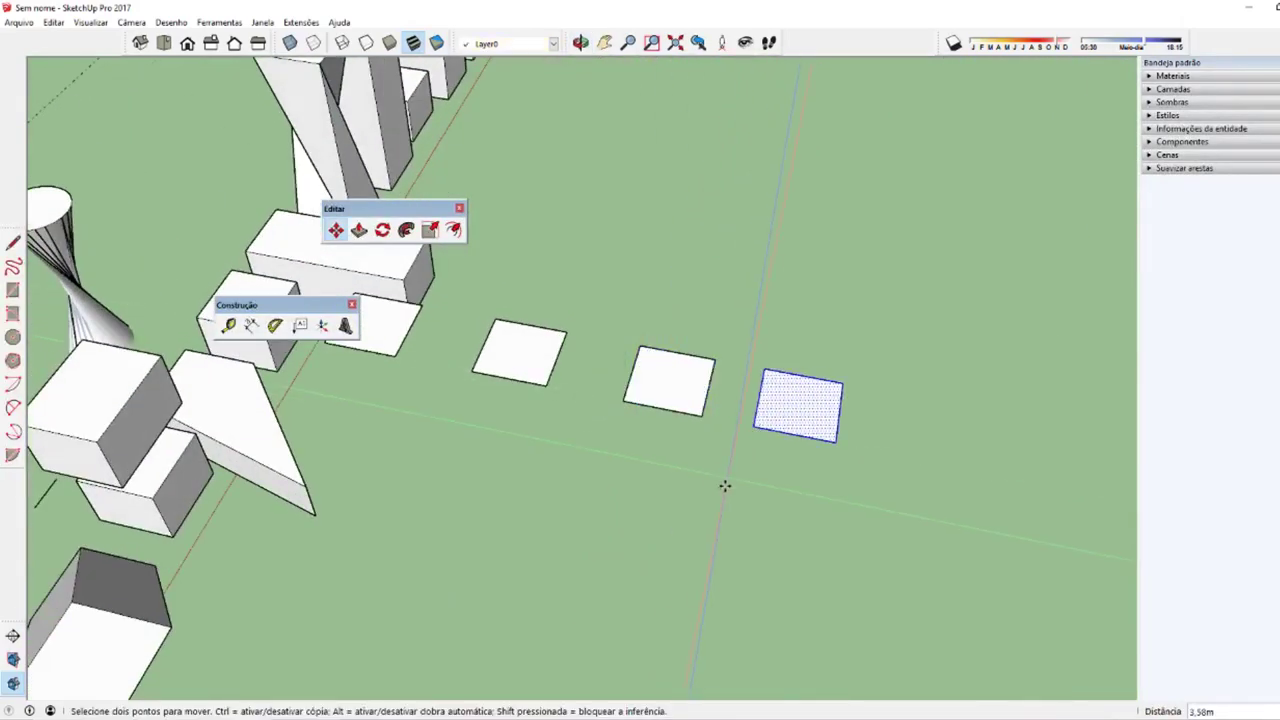
{"action": "left_click", "coordinate": [756, 428]}
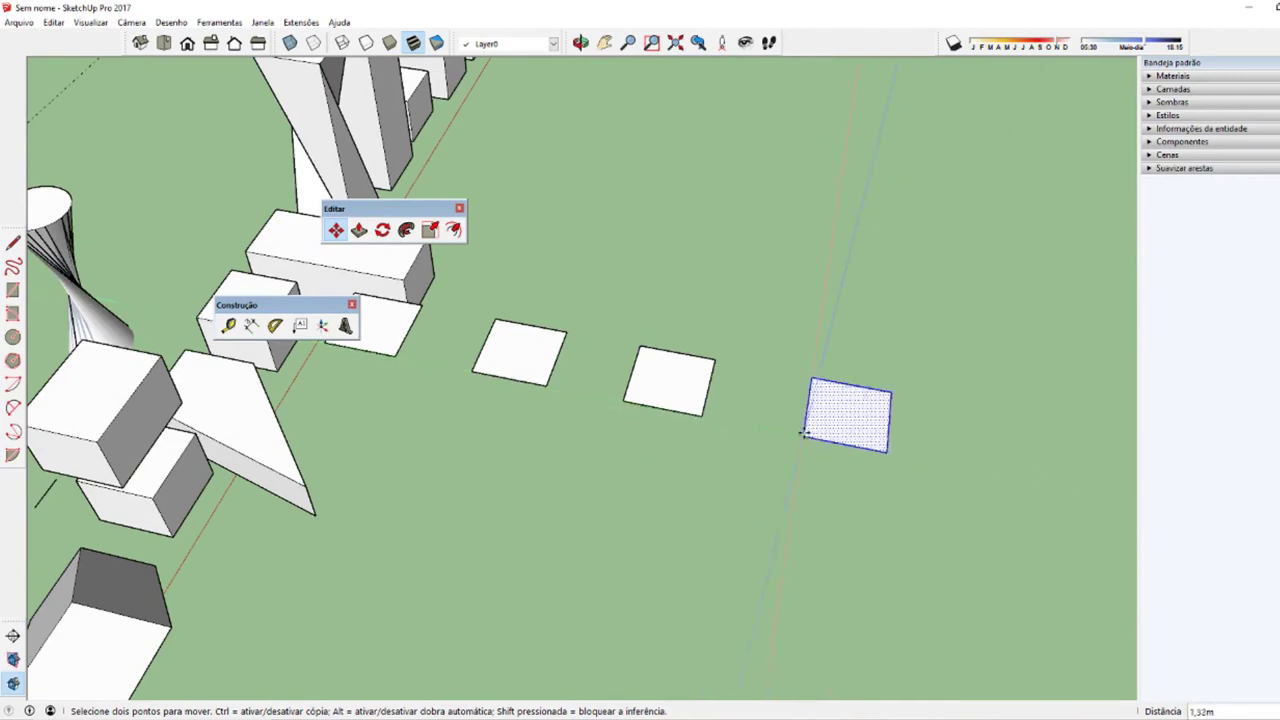
{"action": "key", "text": "ctrl"}
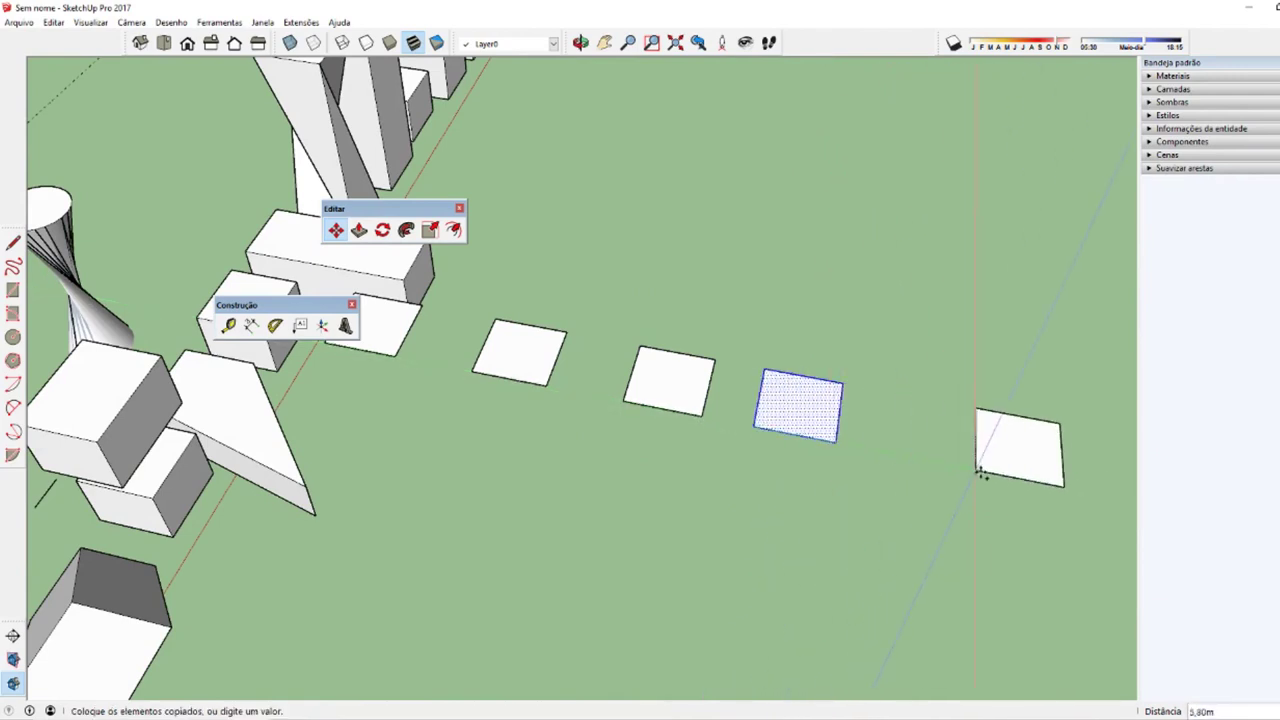
{"action": "left_click", "coordinate": [980, 473]}
Step: Orbit out to an overview of the row of squares beside the boxes
{"action": "middle_click_drag", "start_coordinate": [603, 480], "coordinate": [651, 523]}
{"action": "key", "text": "space"}
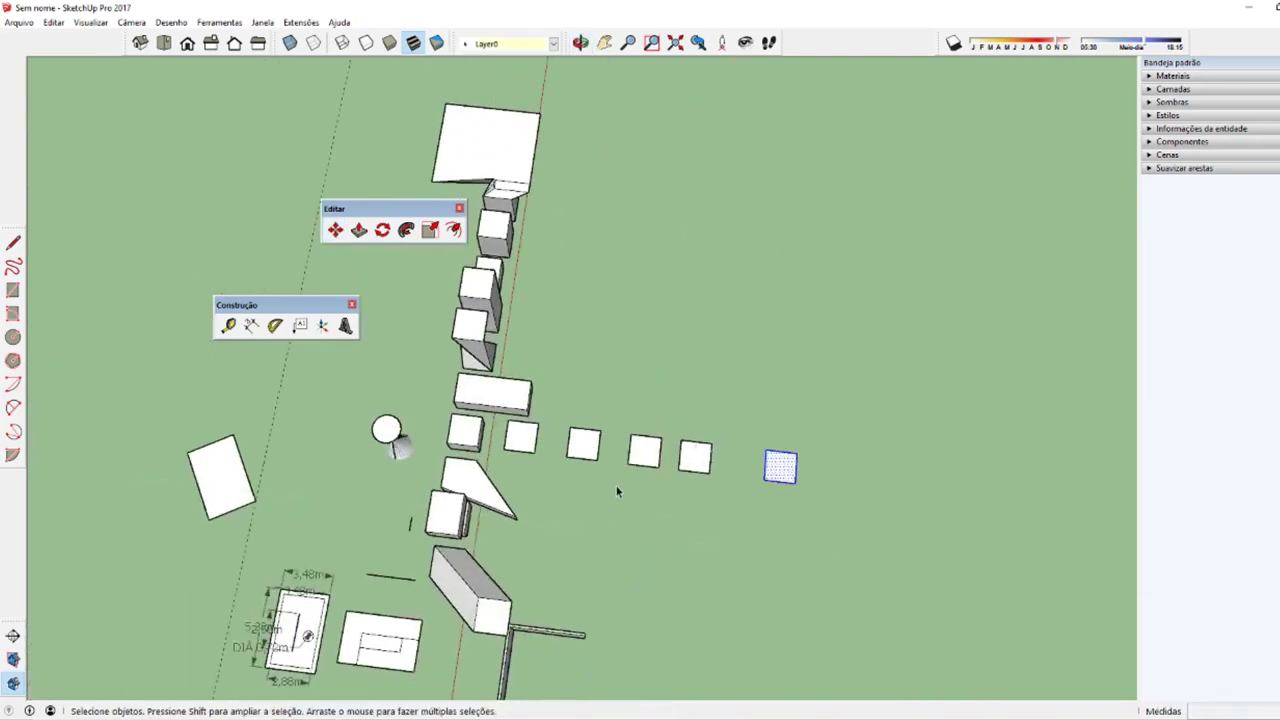
{"action": "mouse_move", "coordinate": [617, 491]}
{"action": "middle_mouse_down"}
{"action": "mouse_move", "coordinate": [600, 462]}
{"action": "mouse_move", "coordinate": [248, 378]}
{"action": "middle_mouse_up"}
{"action": "mouse_move", "coordinate": [507, 387]}
{"action": "middle_mouse_down"}
{"action": "mouse_move", "coordinate": [593, 292]}
{"action": "mouse_move", "coordinate": [583, 443]}
{"action": "mouse_move", "coordinate": [529, 457]}
{"action": "mouse_move", "coordinate": [552, 492]}
{"action": "mouse_move", "coordinate": [616, 498]}
{"action": "middle_mouse_up"}
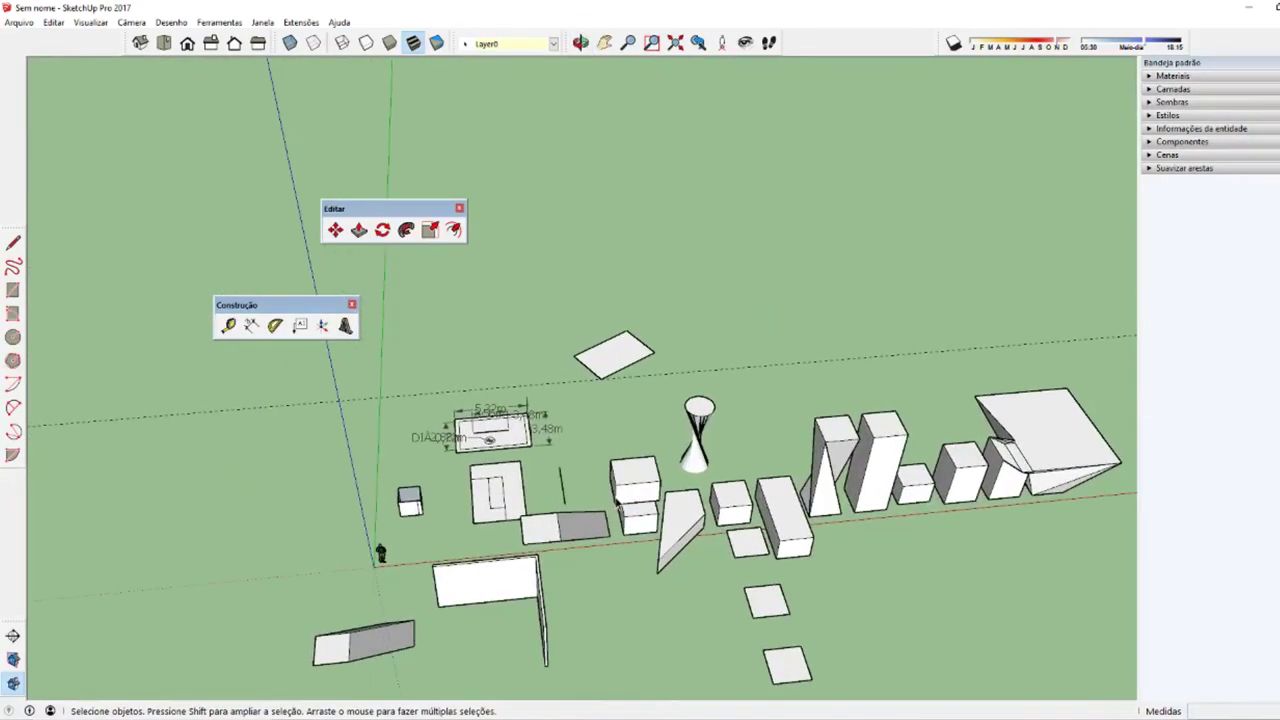